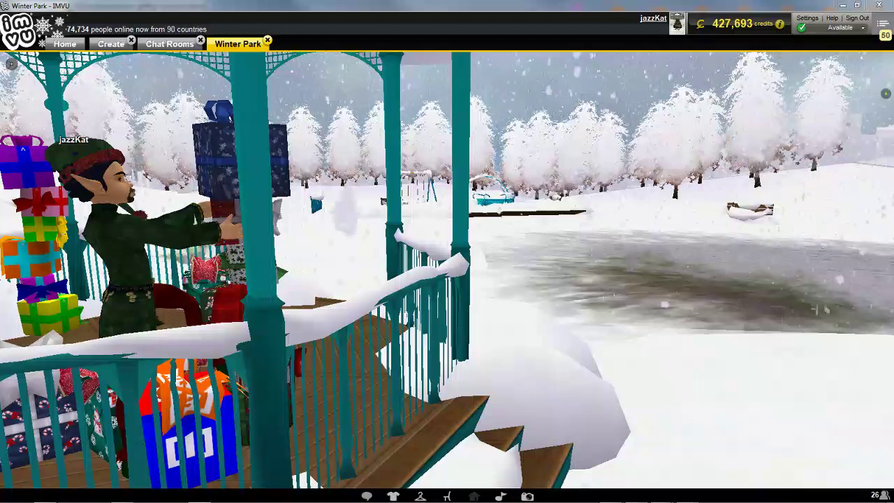
# Switch to Blender and examine the textured gift box in twitchgiftbox_2.blend from several sides.
pyautogui.moveTo(227, 497)
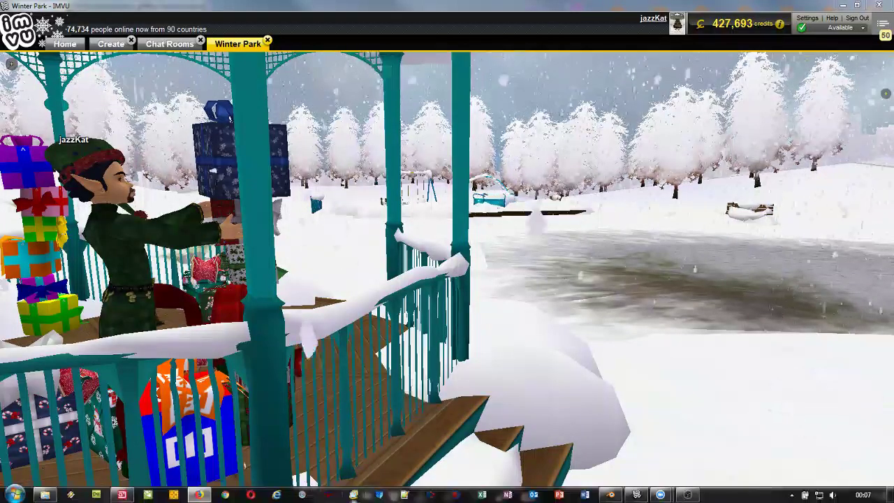
pyautogui.click(610, 495)
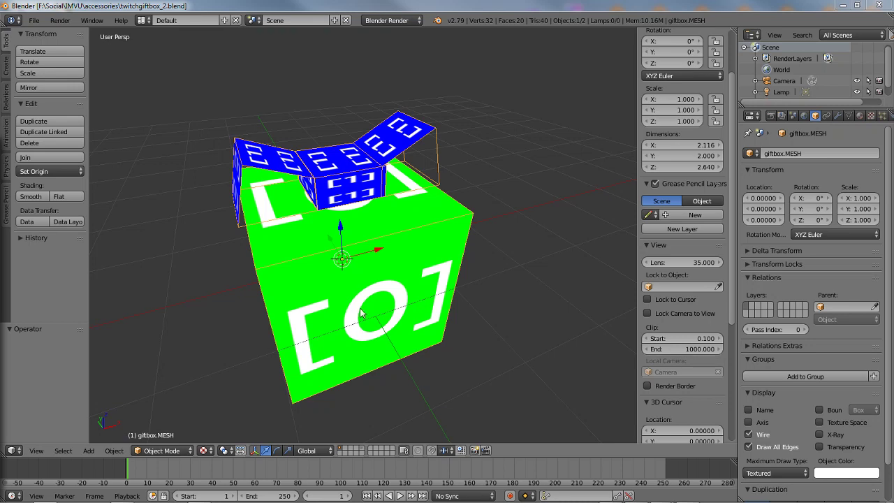
pyautogui.moveTo(274, 326); pyautogui.dragTo(299, 311, button='middle')
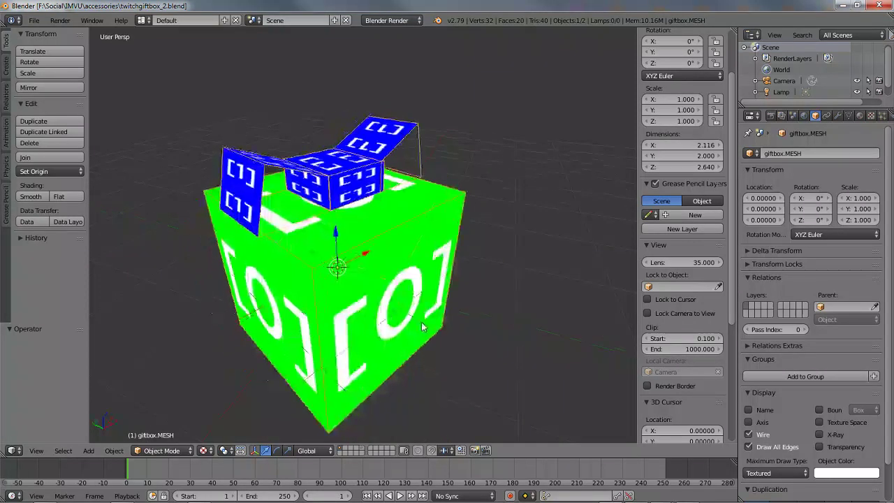
pyautogui.moveTo(419, 322); pyautogui.dragTo(407, 323, button='middle')
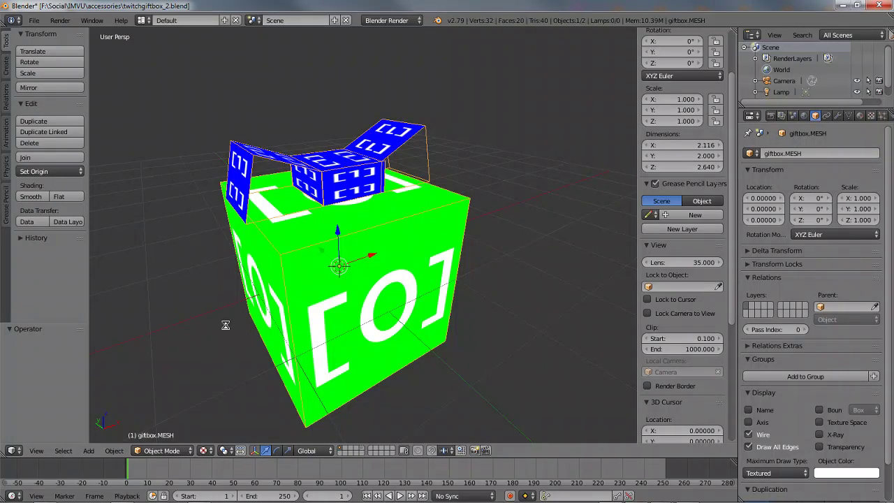
# Display the gift box and ribbon parts in wireframe and finish with solid viewport shading.
pyautogui.moveTo(371, 364); pyautogui.dragTo(367, 326, button='middle')
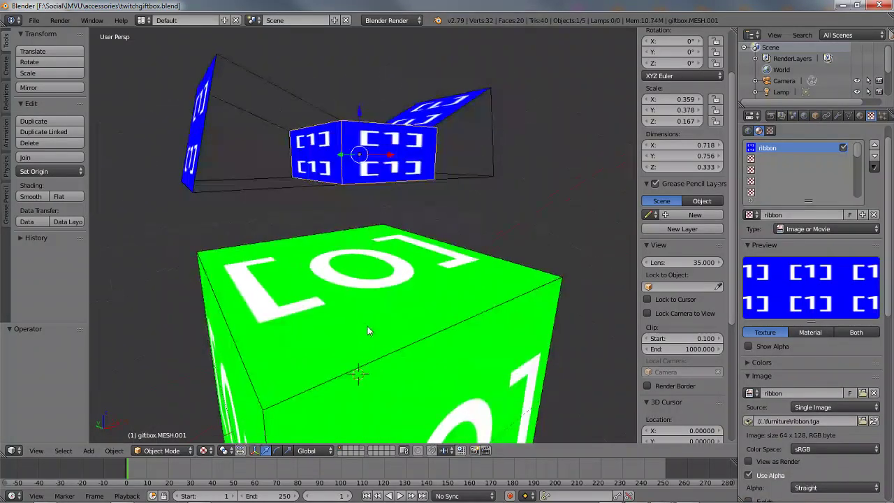
pyautogui.scroll(-3, 368, 326)
pyautogui.press('z')
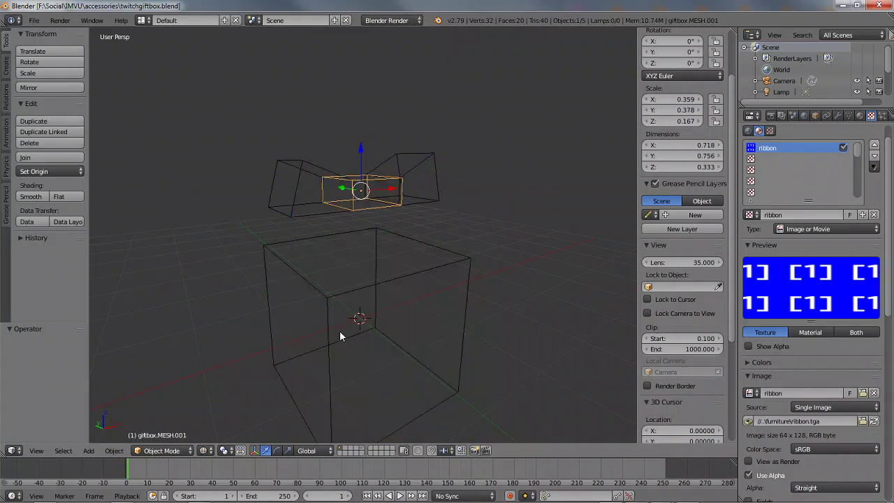
pyautogui.press('z')
# Select the green box, the ribbon's centre block and one ribbon loop in turn, and examine them as separate objects.
pyautogui.rightClick(341, 297)
pyautogui.moveTo(344, 277); pyautogui.dragTo(344, 296, button='middle')
pyautogui.rightClick(359, 204)
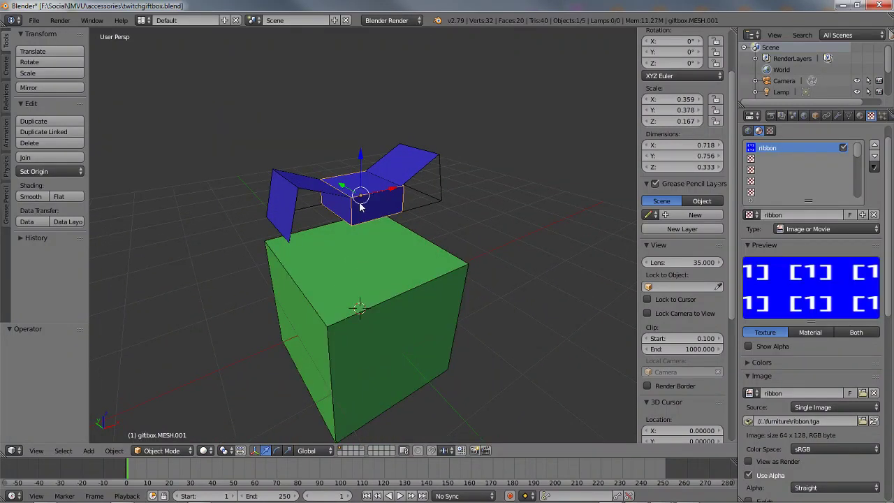
pyautogui.rightClick(307, 191)
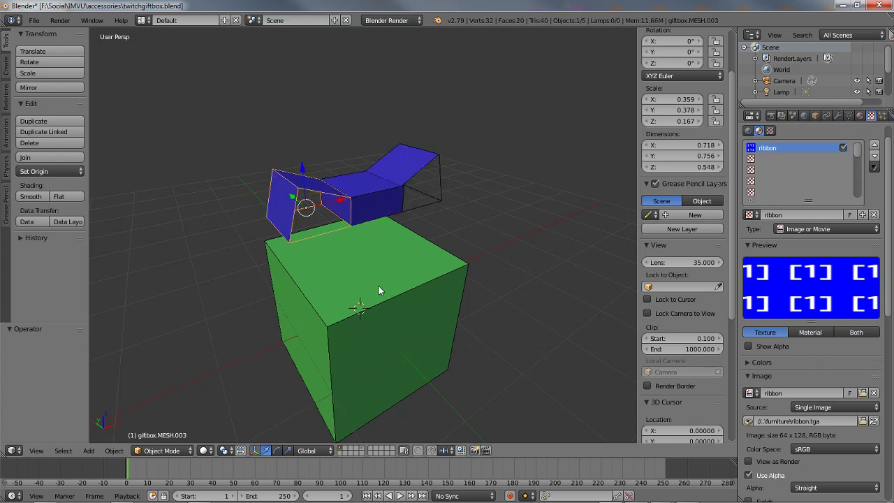
pyautogui.moveTo(438, 318); pyautogui.dragTo(353, 260, button='middle')
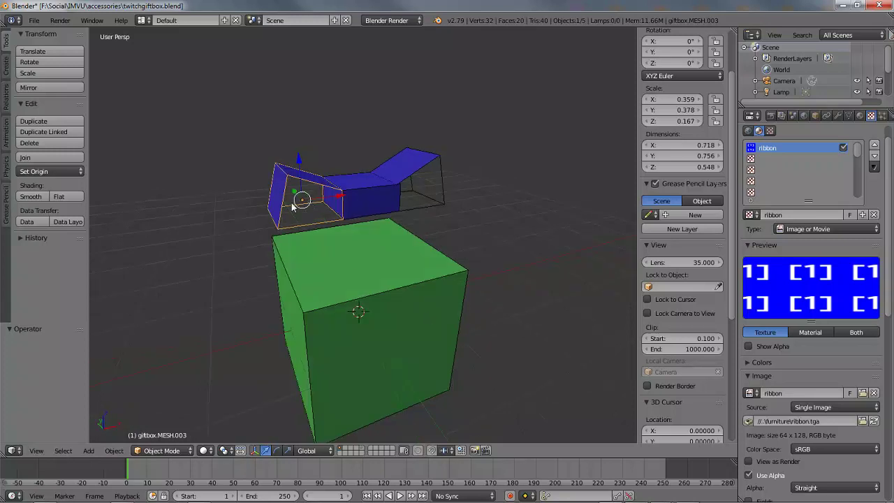
pyautogui.moveTo(294, 206); pyautogui.dragTo(429, 257, button='middle')
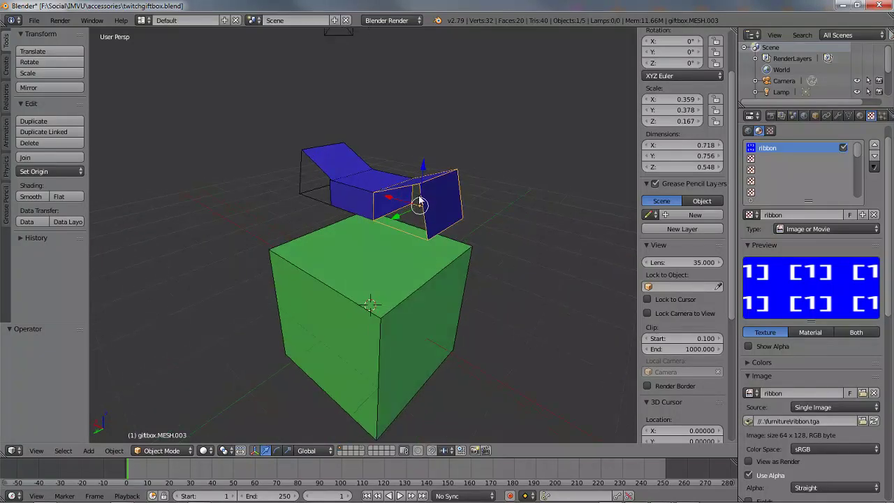
pyautogui.moveTo(419, 203); pyautogui.dragTo(361, 277, button='middle')
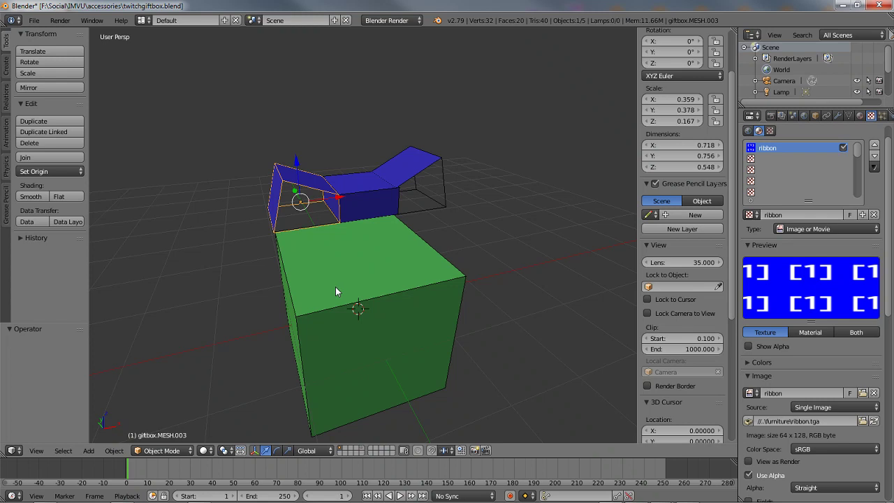
pyautogui.moveTo(327, 303); pyautogui.dragTo(336, 290, button='middle')
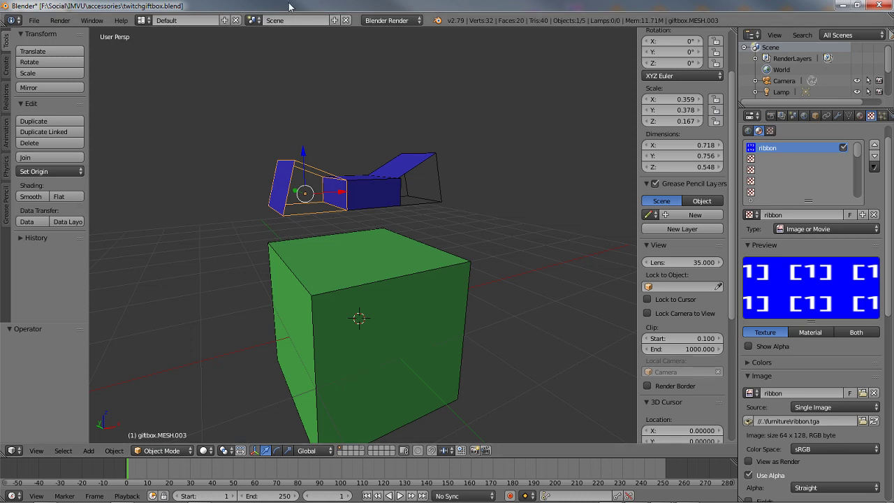
# Start a new Blender file and delete the default cube from the scene.
pyautogui.click(33, 20)
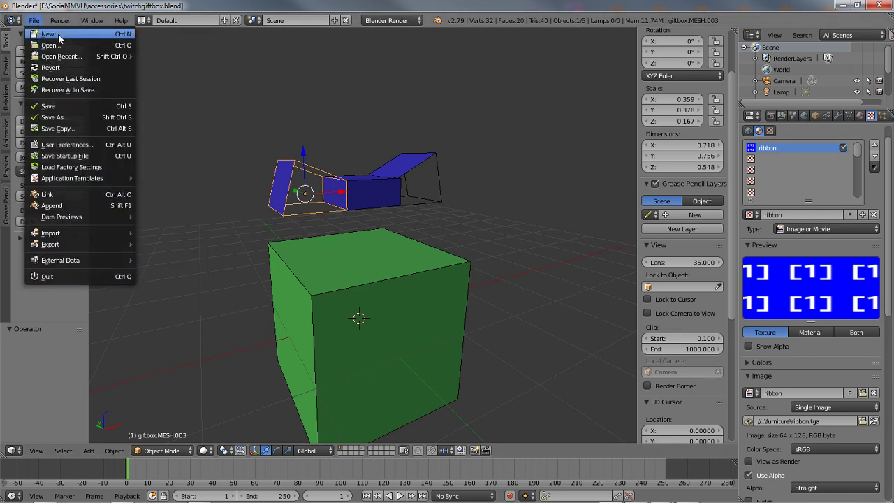
pyautogui.click(59, 38)
pyautogui.click(63, 40)
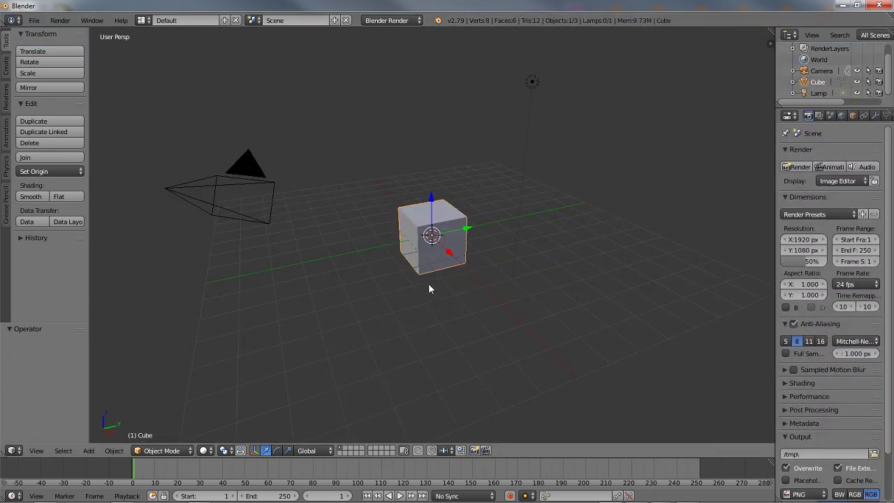
pyautogui.scroll(6, 441, 336)
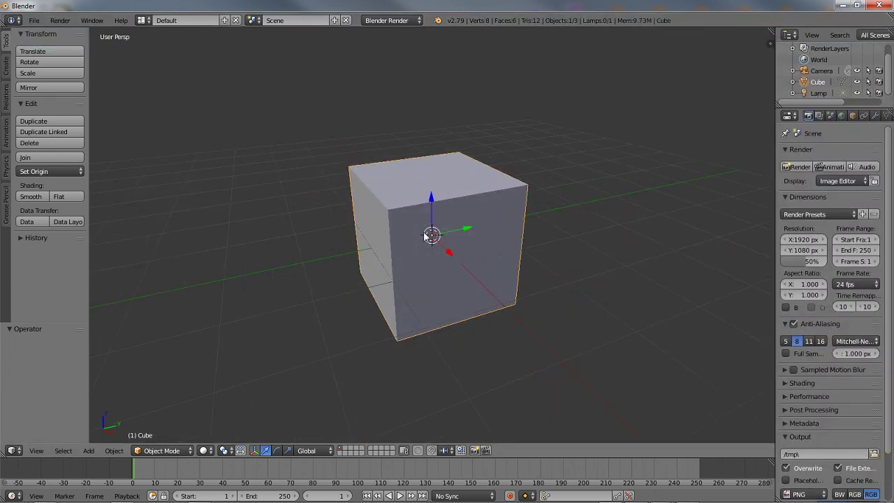
pyautogui.press('x')
pyautogui.click(405, 220)
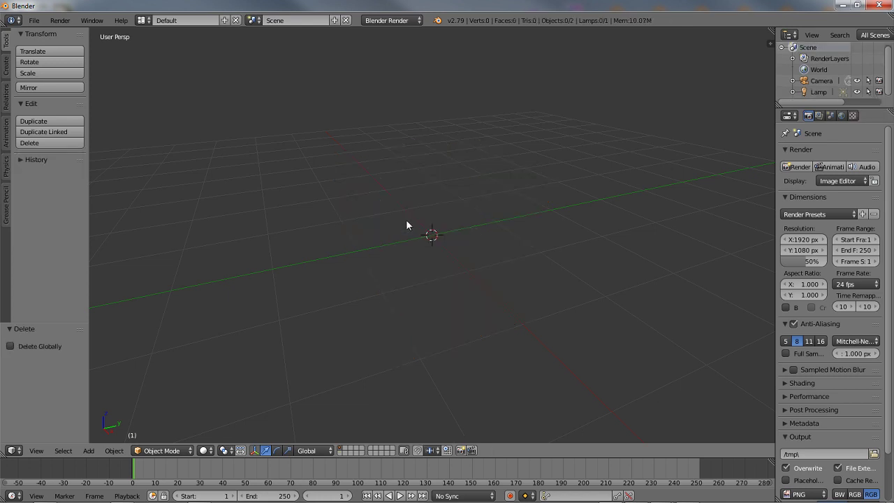
# Add a UV sphere and move it -3 units along the Y axis.
pyautogui.click(89, 450)
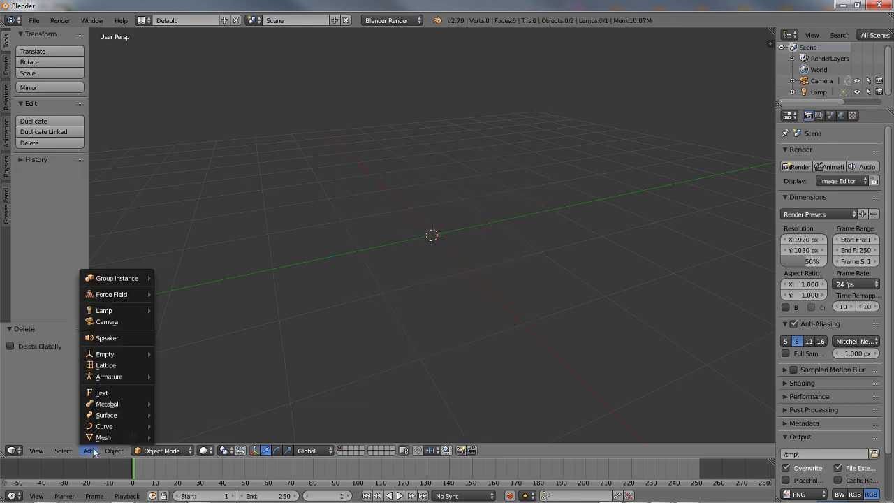
pyautogui.moveTo(123, 436)
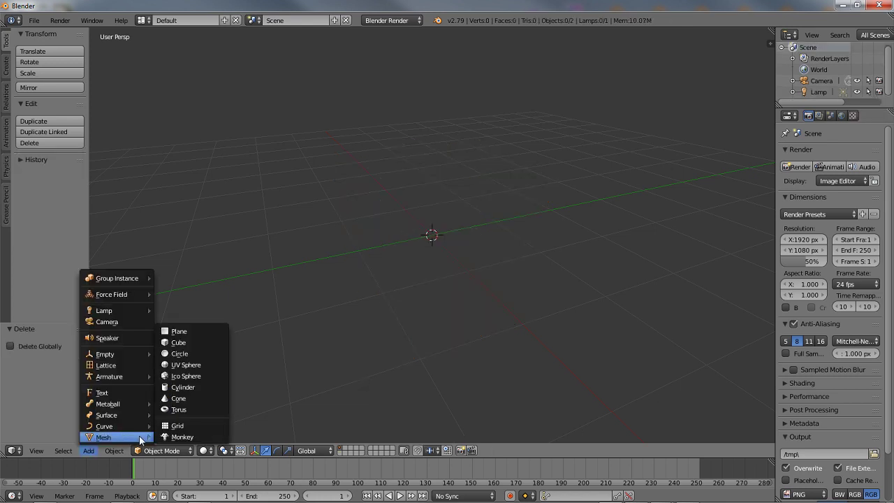
pyautogui.click(198, 365)
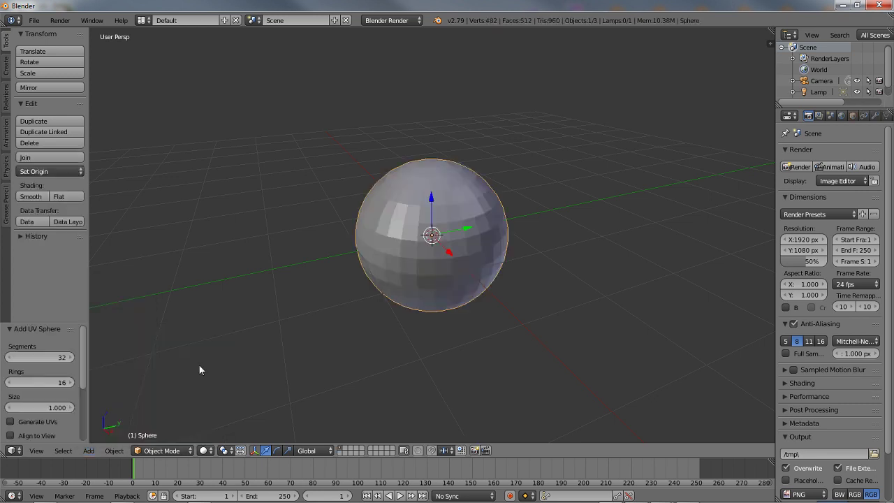
pyautogui.moveTo(470, 231); pyautogui.dragTo(258, 229)
pyautogui.moveTo(274, 273); pyautogui.dragTo(245, 267, button='middle')
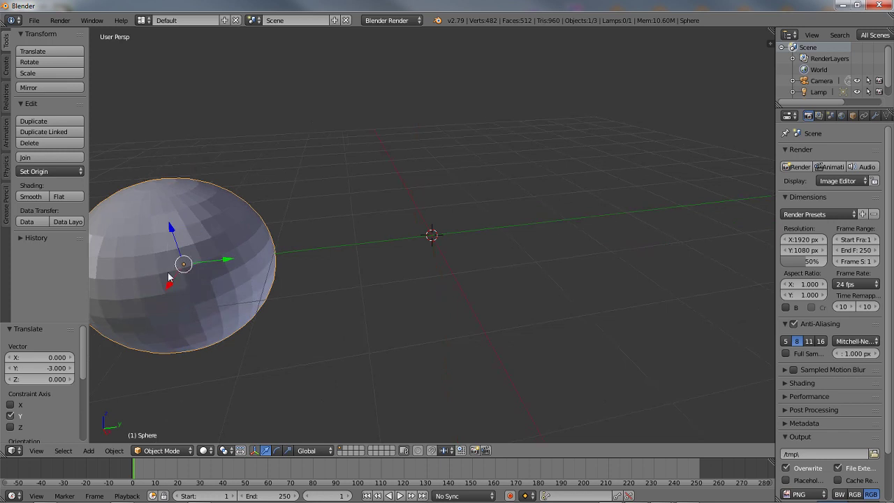
pyautogui.hotkey('ctrl', 'a')
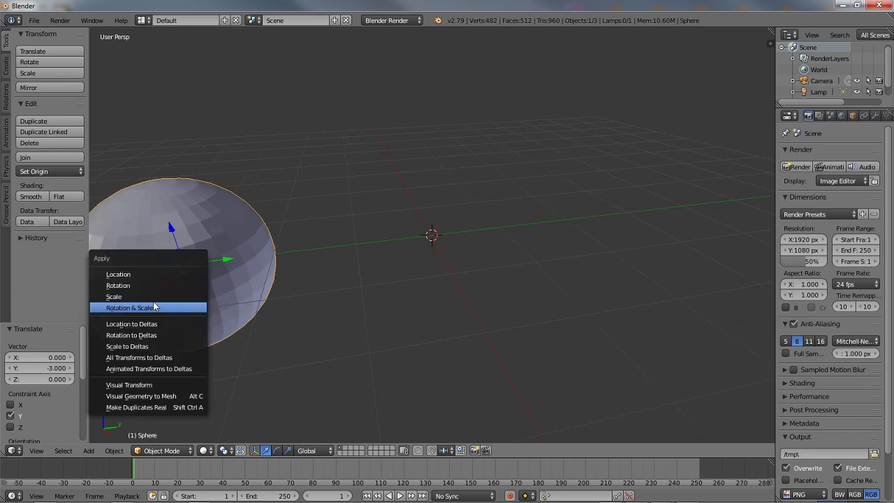
# Add a torus mesh at the scene's origin.
pyautogui.click(90, 452)
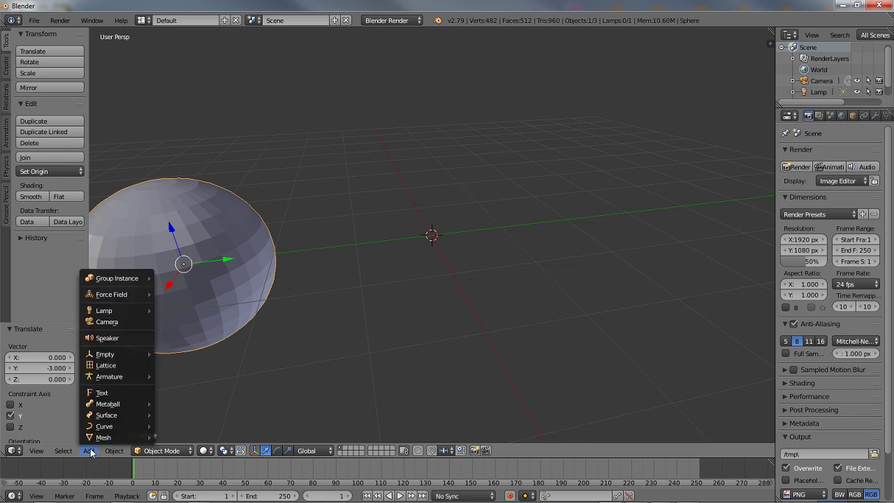
pyautogui.moveTo(116, 438)
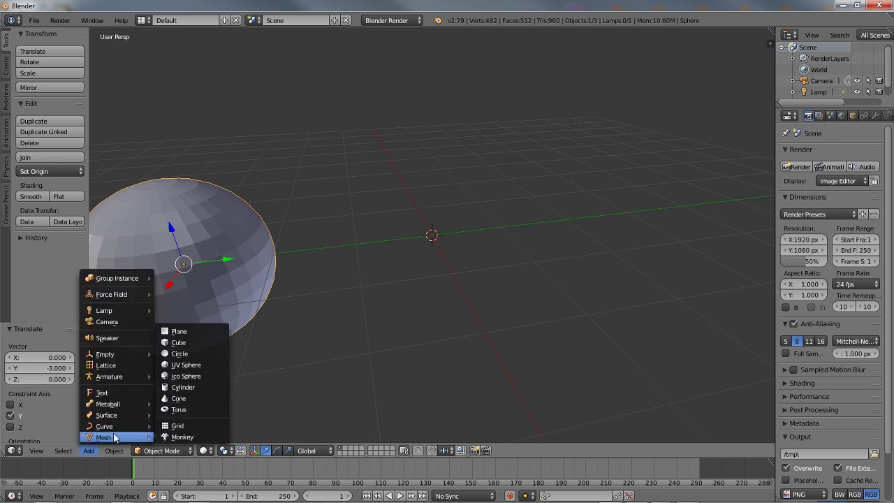
pyautogui.click(177, 409)
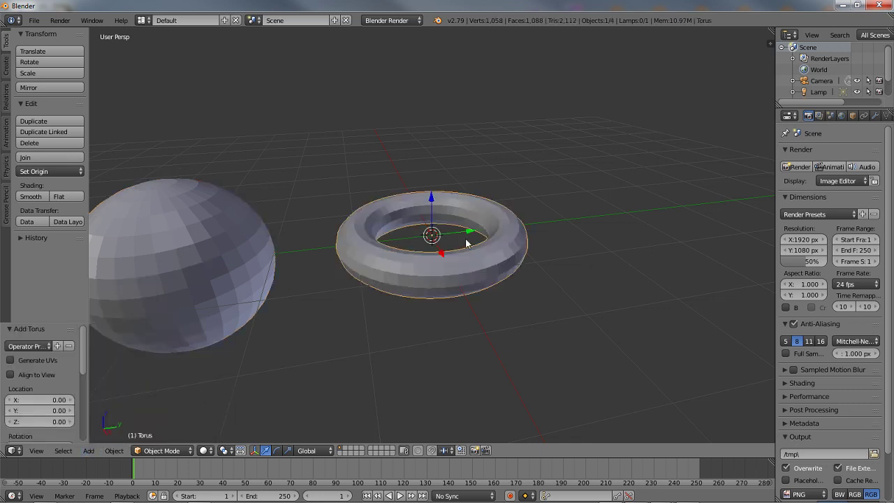
pyautogui.scroll(-2, 471, 236)
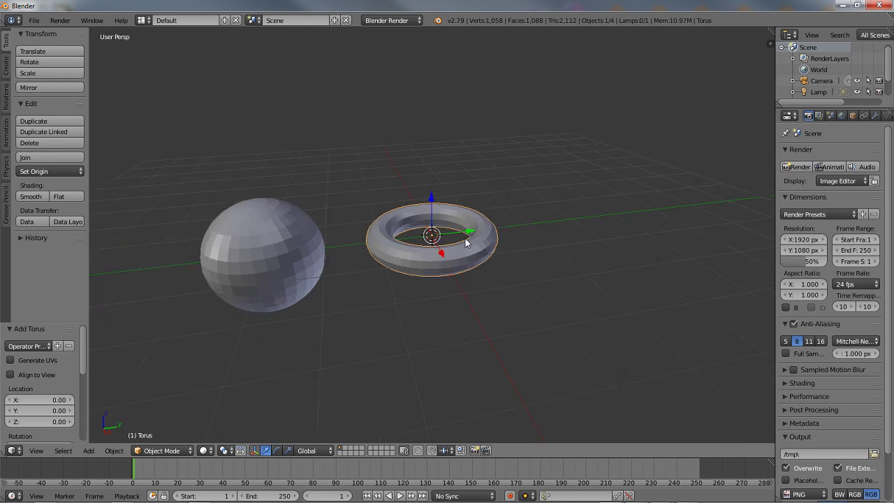
# Add a cylinder mesh and move it 3 units along the Y axis.
pyautogui.click(85, 451)
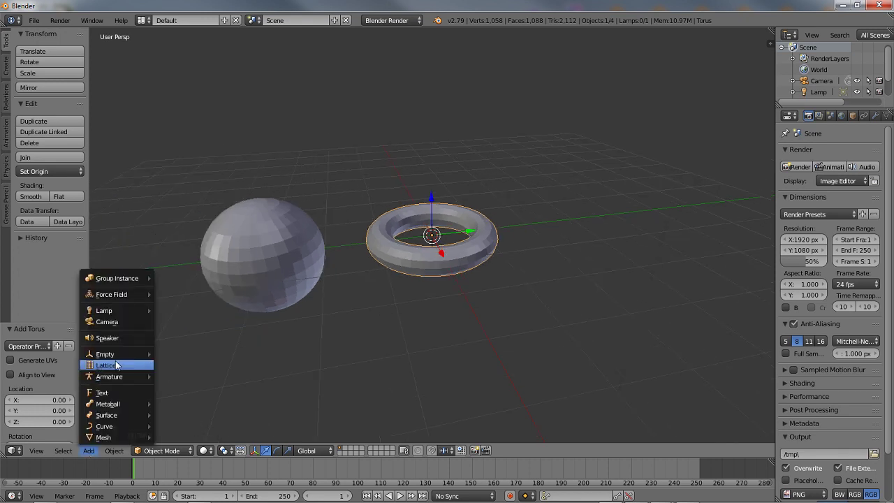
pyautogui.moveTo(119, 426)
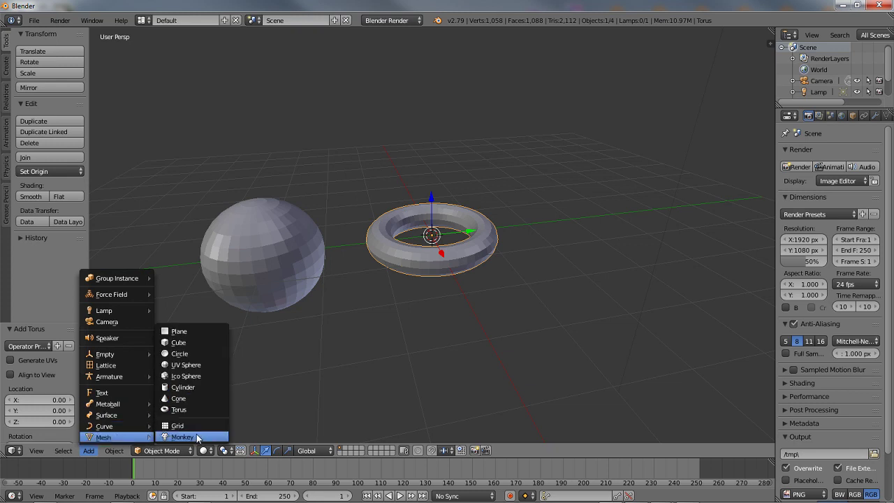
pyautogui.click(197, 386)
pyautogui.moveTo(470, 232); pyautogui.dragTo(620, 202)
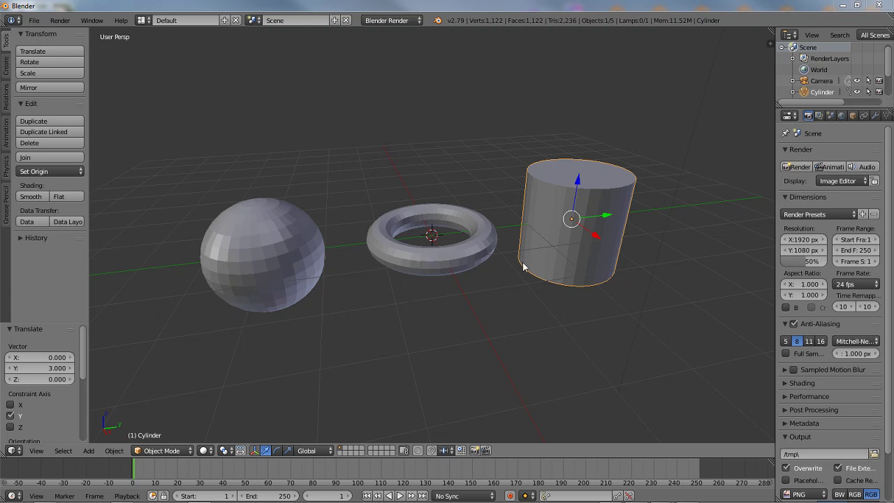
# Select the sphere, the torus and the cylinder one after another to examine them as individual objects.
pyautogui.moveTo(373, 255); pyautogui.dragTo(377, 262, button='middle')
pyautogui.rightClick(278, 258)
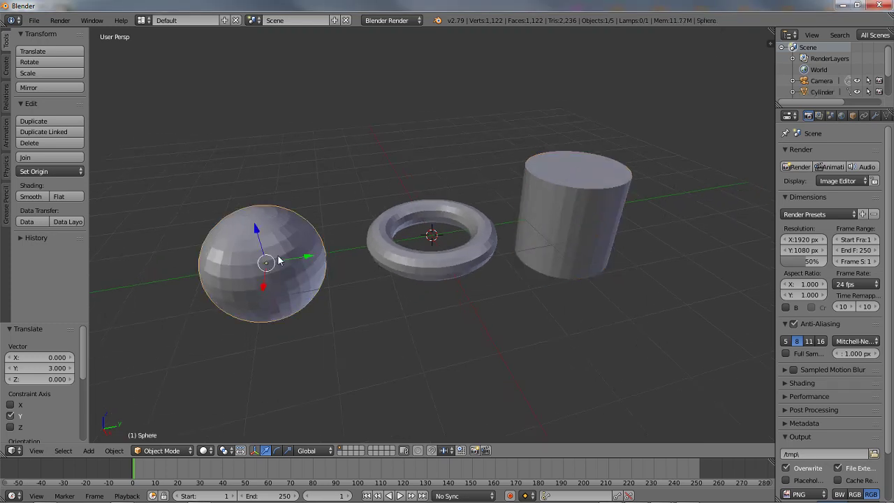
pyautogui.rightClick(428, 278)
pyautogui.moveTo(428, 278); pyautogui.dragTo(466, 251, button='middle')
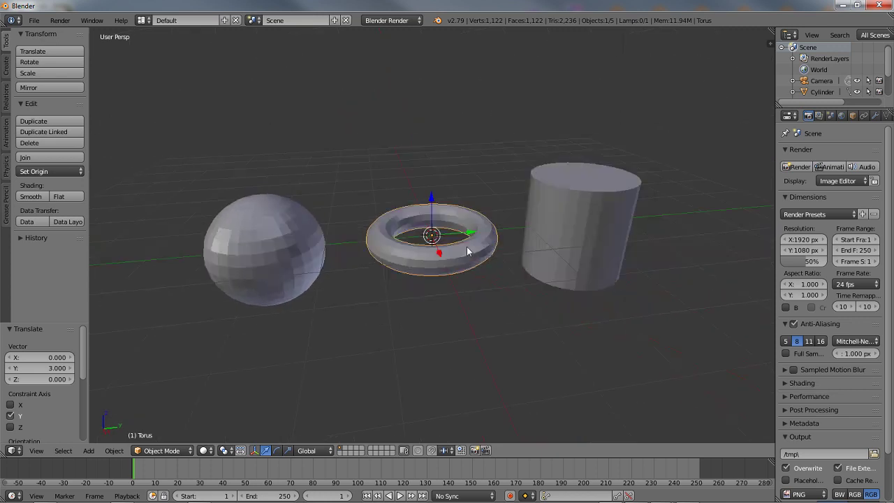
pyautogui.rightClick(591, 228)
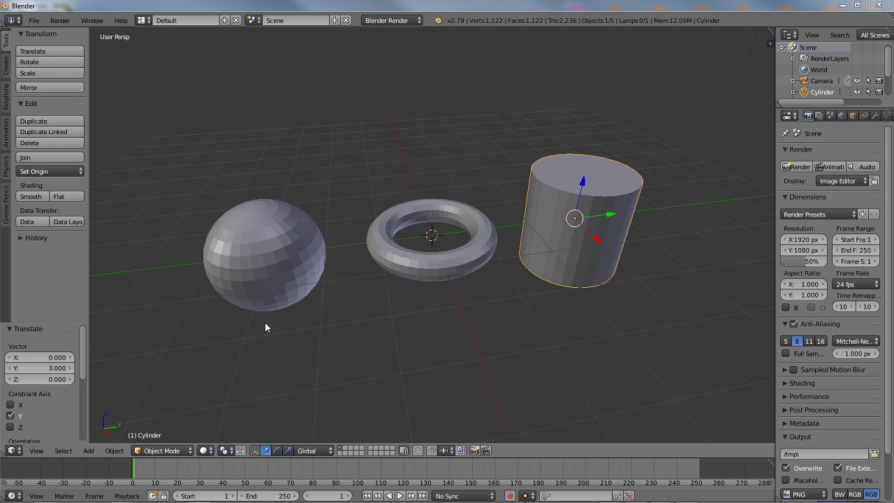
# Launch another Blender instance and open the recent file twitchgiftbox_2.blend to show the gift box mesh.
pyautogui.moveTo(305, 496)
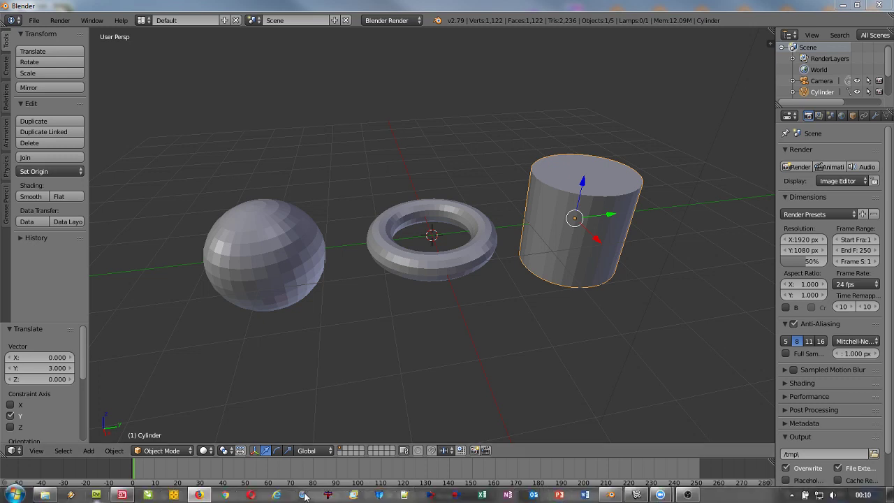
pyautogui.click(14, 495)
pyautogui.click(54, 238)
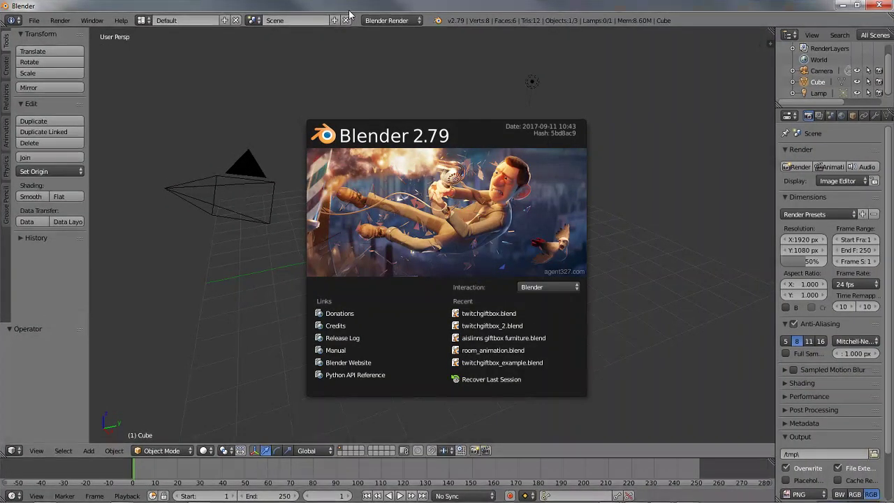
pyautogui.click(488, 325)
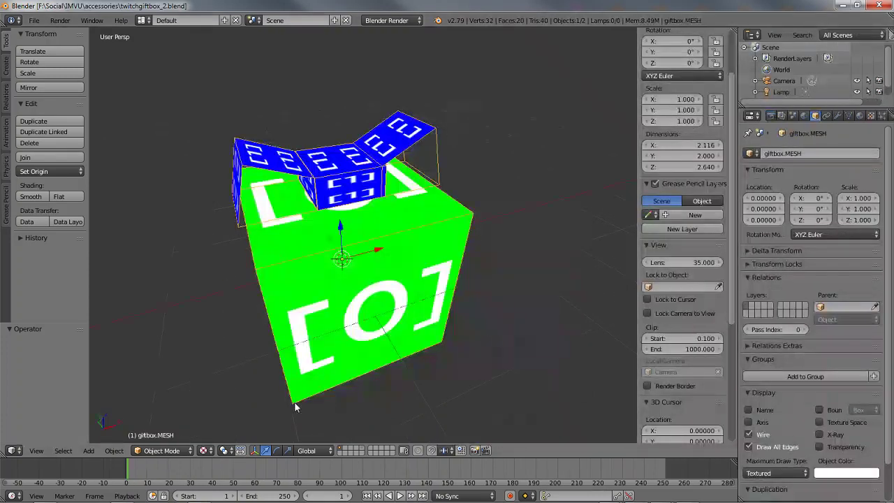
pyautogui.moveTo(268, 363)
pyautogui.mouseDown(button='middle')
pyautogui.moveTo(393, 365)
pyautogui.moveTo(261, 360)
pyautogui.moveTo(282, 360)
pyautogui.mouseUp(button='middle')
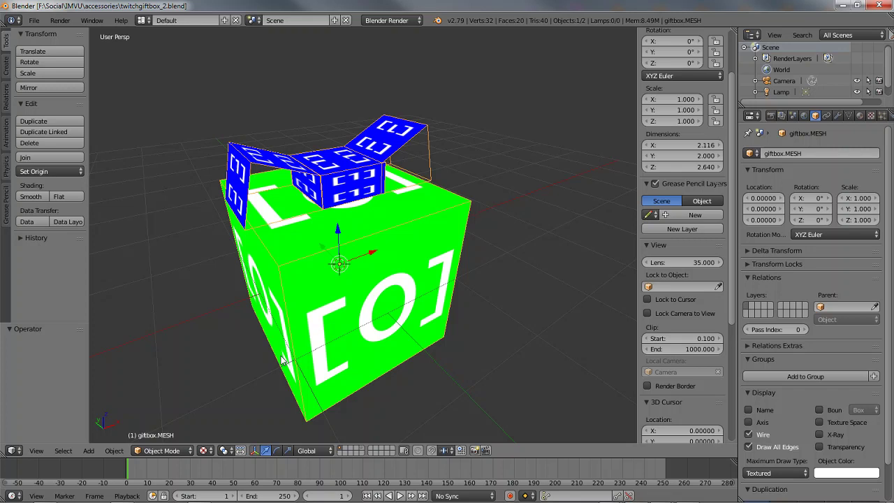
# Examine the gift box as one combined mesh from several angles.
pyautogui.scroll(-2, 282, 359)
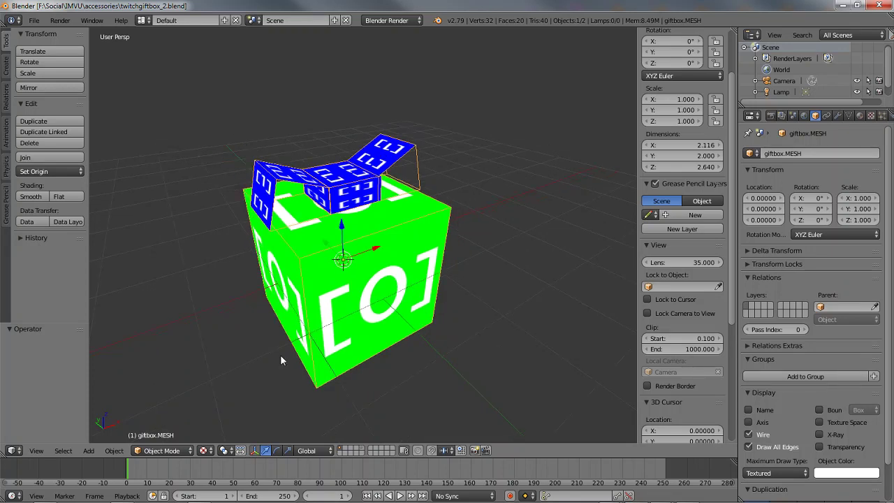
pyautogui.scroll(-1, 280, 360)
pyautogui.scroll(1, 281, 357)
pyautogui.moveTo(295, 286)
pyautogui.mouseDown(button='middle')
pyautogui.moveTo(296, 269)
pyautogui.moveTo(294, 286)
pyautogui.mouseUp(button='middle')
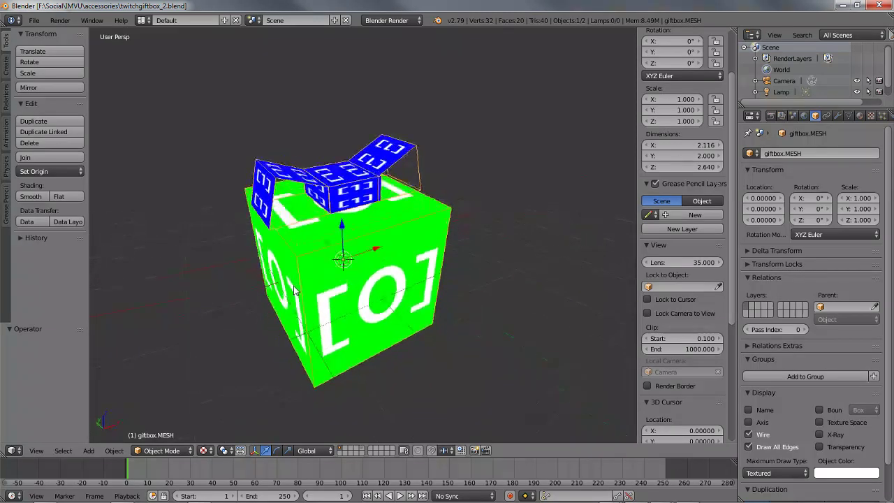
pyautogui.moveTo(451, 300)
pyautogui.mouseDown(button='middle')
pyautogui.moveTo(205, 305)
pyautogui.moveTo(508, 301)
pyautogui.moveTo(445, 290)
pyautogui.mouseUp(button='middle')
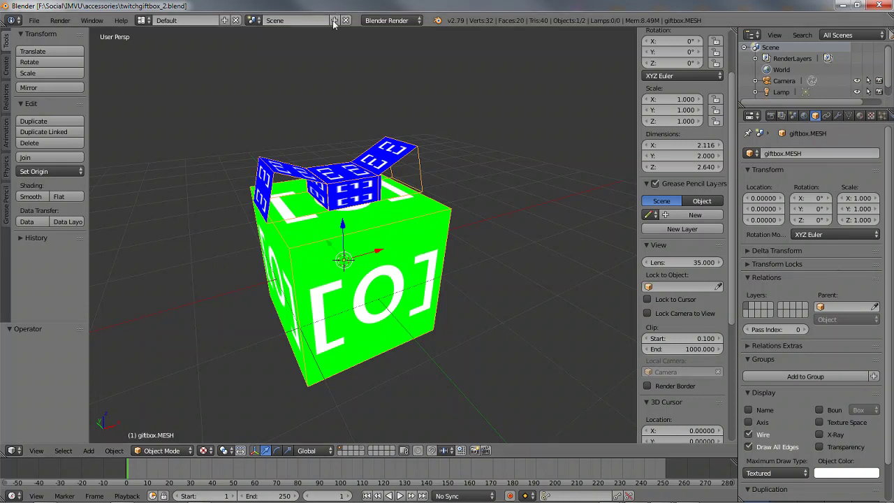
pyautogui.moveTo(307, 271); pyautogui.dragTo(391, 329, button='middle')
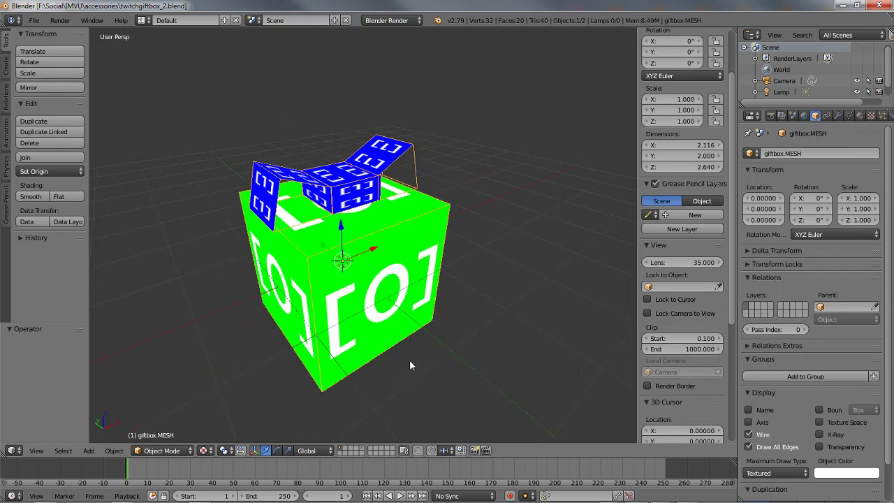
# Switch to the other Blender instance and select the sphere, torus and cylinder in turn to compare them as separate objects.
pyautogui.moveTo(447, 498)
pyautogui.moveTo(611, 494)
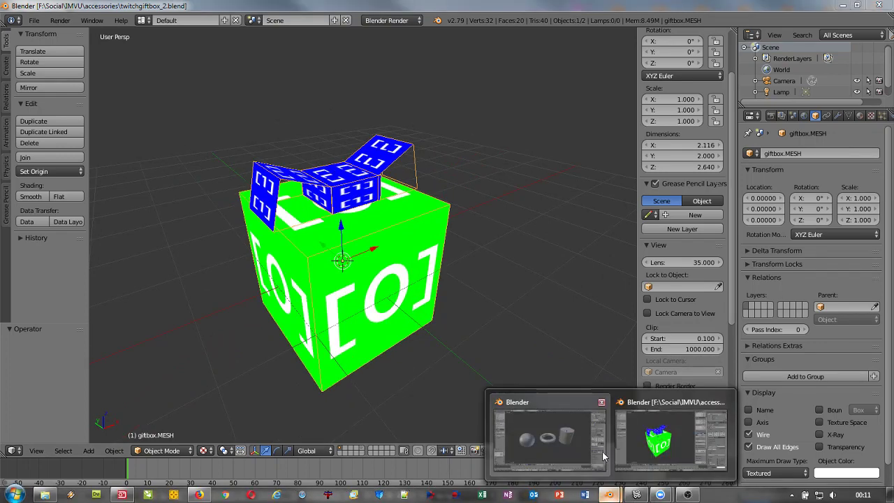
pyautogui.click(568, 441)
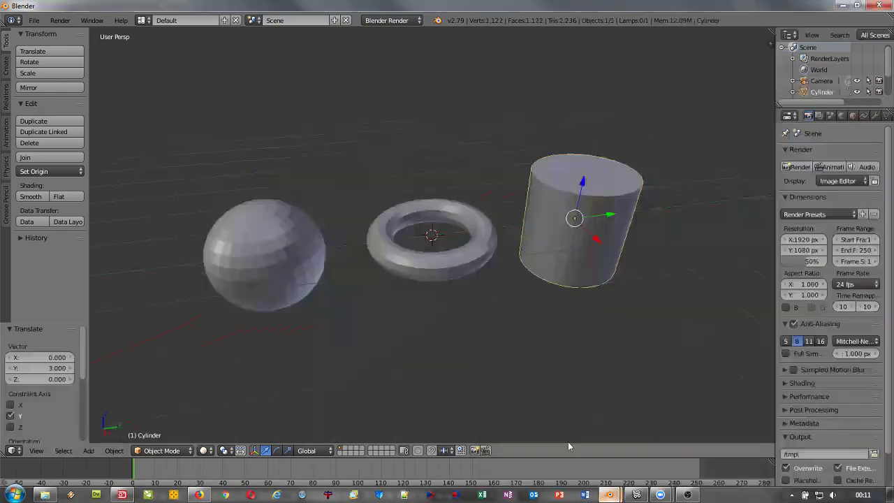
pyautogui.rightClick(252, 231)
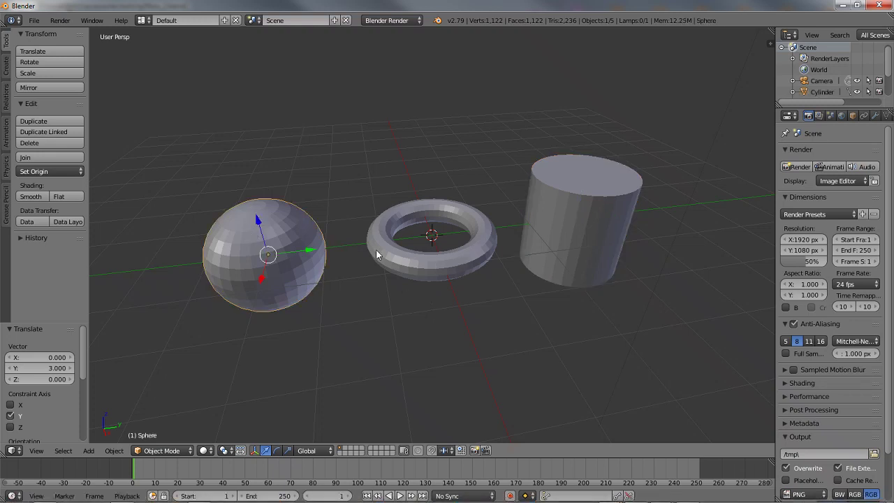
pyautogui.rightClick(469, 264)
pyautogui.rightClick(578, 253)
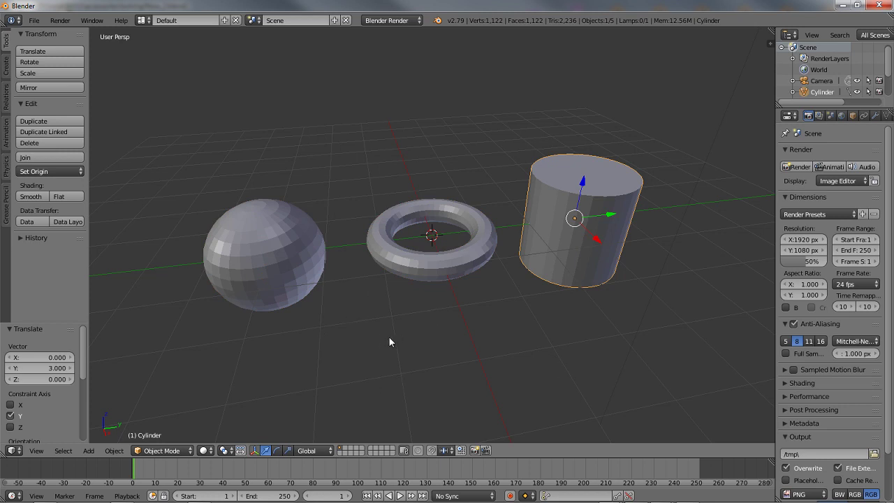
pyautogui.moveTo(364, 272); pyautogui.dragTo(368, 298, button='middle')
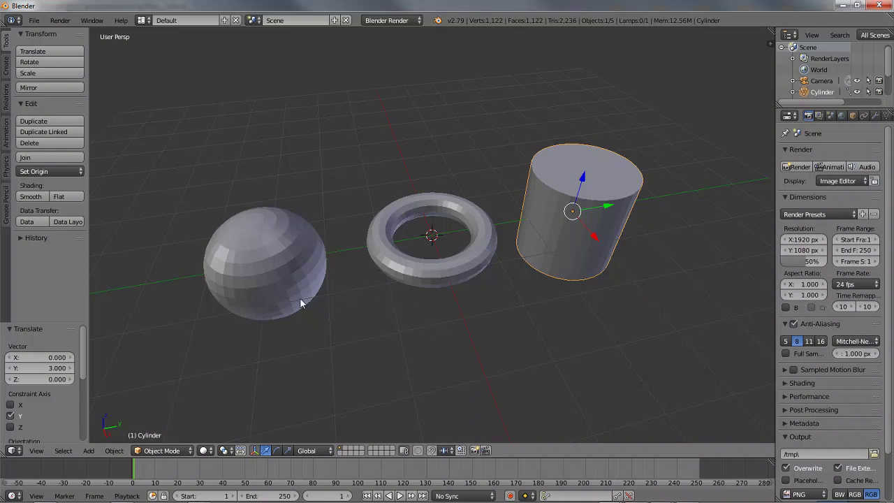
pyautogui.moveTo(300, 298); pyautogui.dragTo(285, 357, button='middle')
pyautogui.moveTo(325, 337)
pyautogui.mouseDown(button='middle')
pyautogui.moveTo(325, 365)
pyautogui.moveTo(339, 295)
pyautogui.moveTo(333, 234)
pyautogui.moveTo(332, 341)
pyautogui.mouseUp(button='middle')
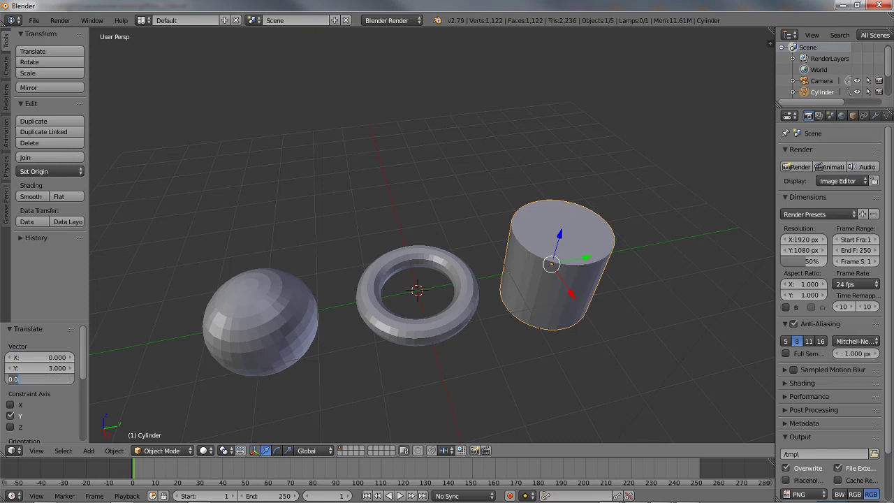
# Try smooth shading on the cylinder and return it to flat shading.
pyautogui.click(49, 357)
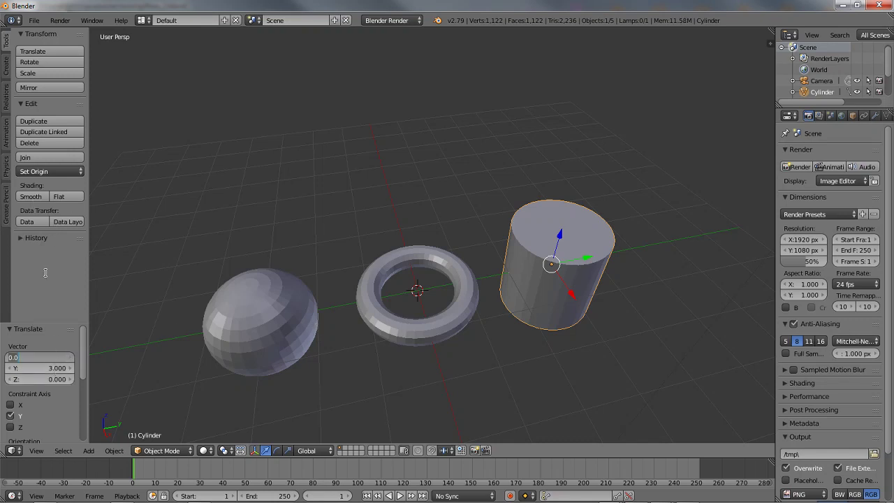
pyautogui.press('Return')
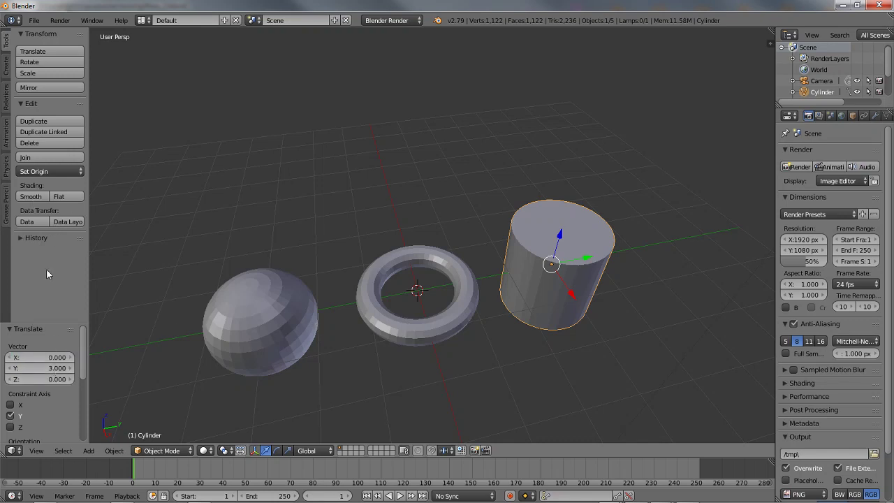
pyautogui.click(31, 196)
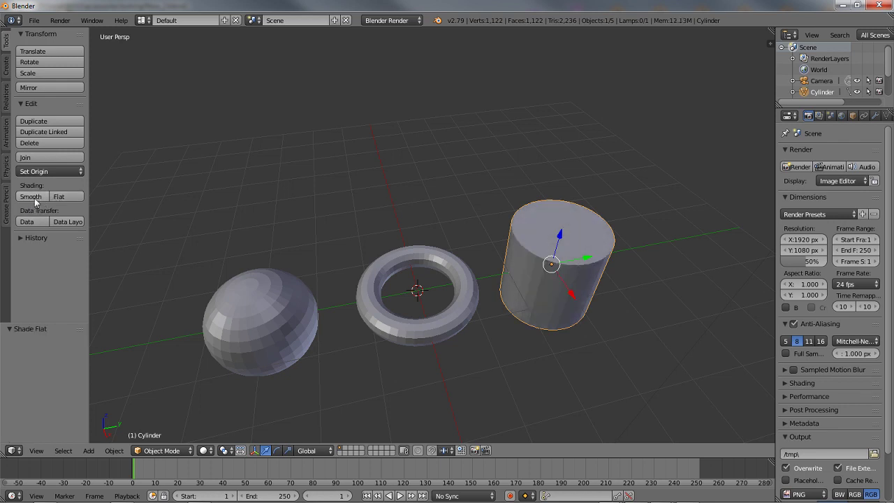
pyautogui.click(70, 196)
# Select the sphere, torus and cylinder individually, finishing with the sphere selected.
pyautogui.rightClick(262, 304)
pyautogui.rightClick(417, 321)
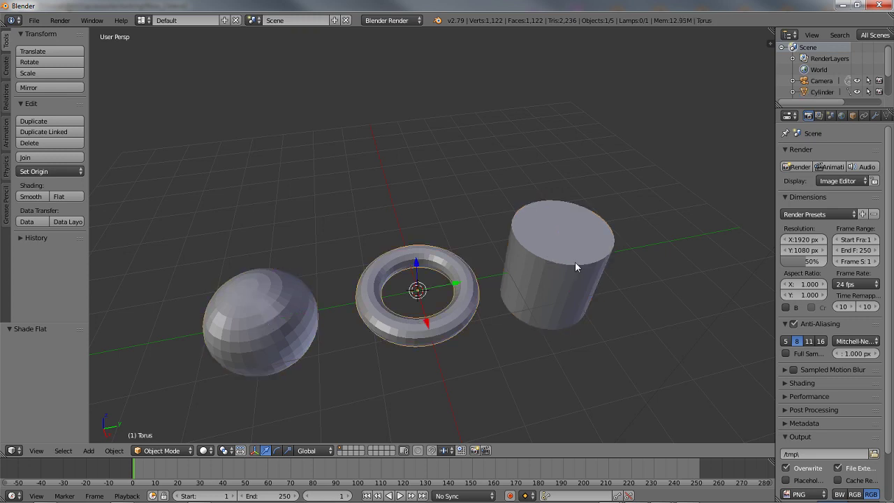
pyautogui.rightClick(574, 261)
pyautogui.rightClick(460, 318)
pyautogui.rightClick(244, 325)
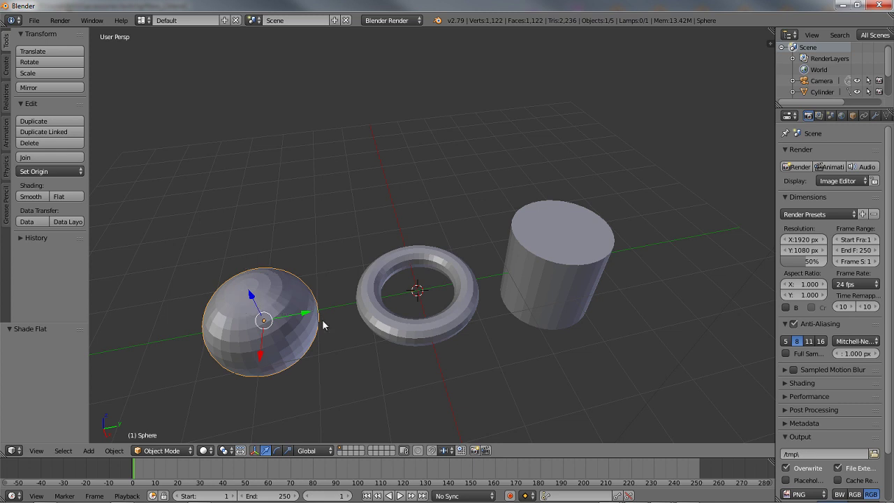
# Play the timeline animation briefly and scrub it to frame 20.
pyautogui.hotkey('alt', 'a')
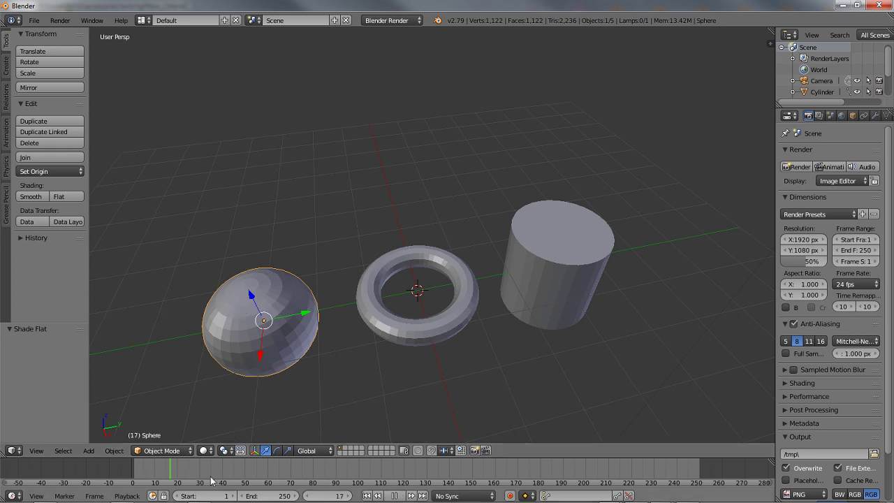
pyautogui.moveTo(230, 470); pyautogui.dragTo(177, 473)
pyautogui.hotkey('alt', 'a')
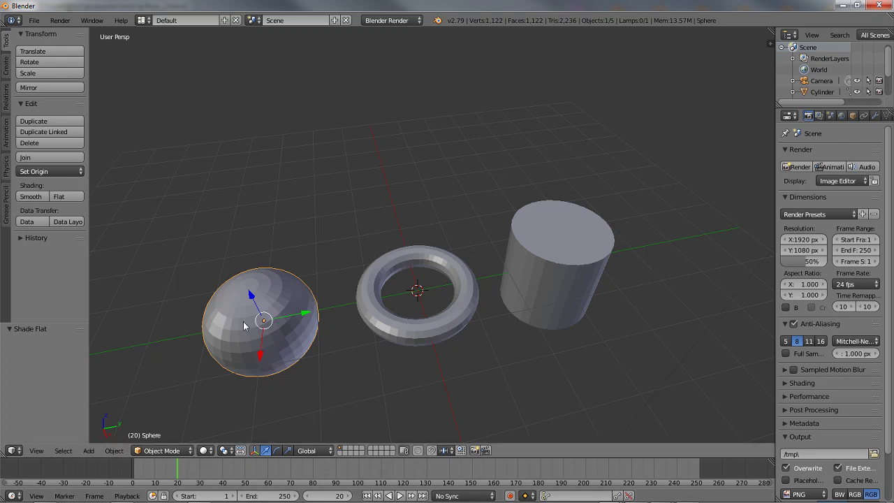
pyautogui.moveTo(336, 306); pyautogui.dragTo(379, 356, button='middle')
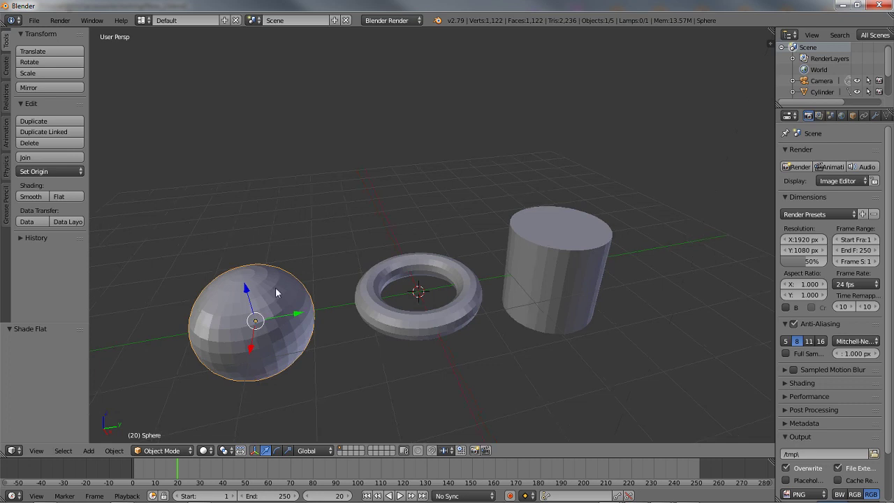
# Start a new file from the default startup scene, discarding the three shapes.
pyautogui.click(36, 21)
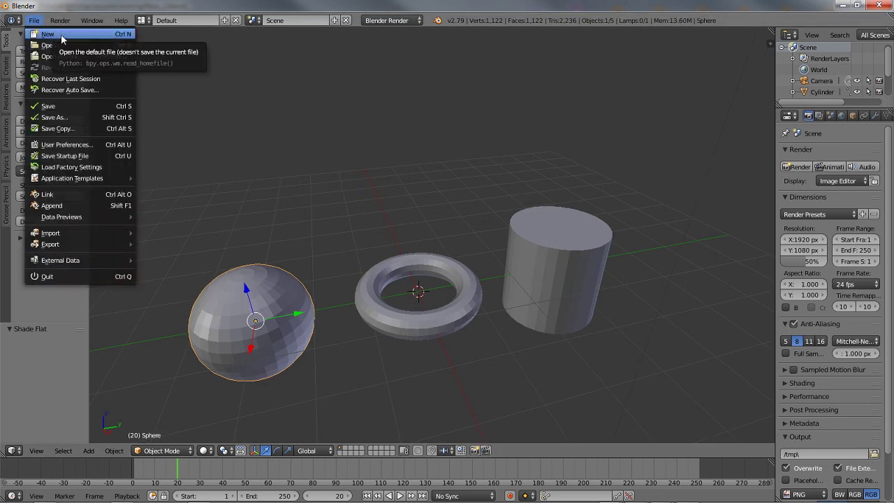
pyautogui.click(61, 39)
pyautogui.click(61, 41)
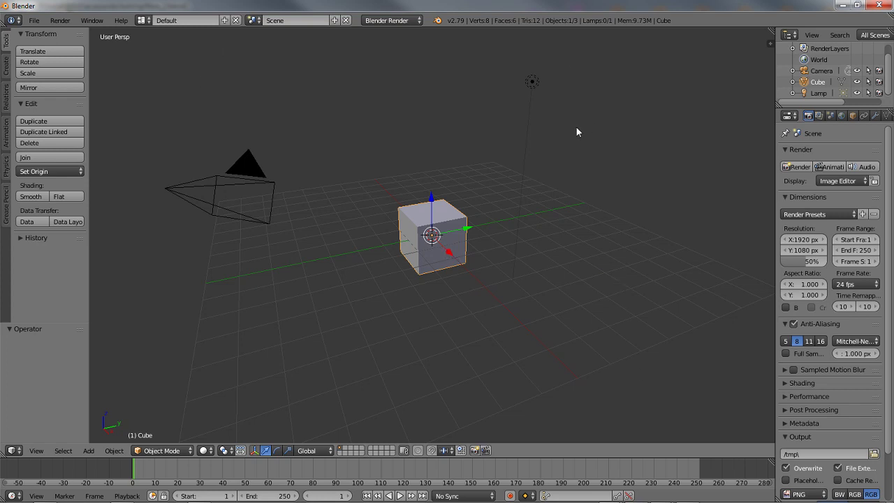
# Select the default lamp, cube and camera in turn to examine them as individual scene objects.
pyautogui.rightClick(532, 152)
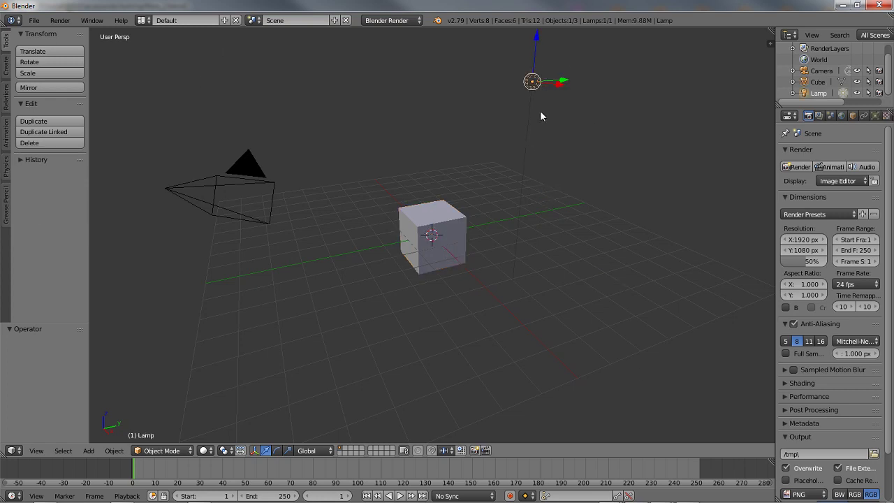
pyautogui.rightClick(459, 220)
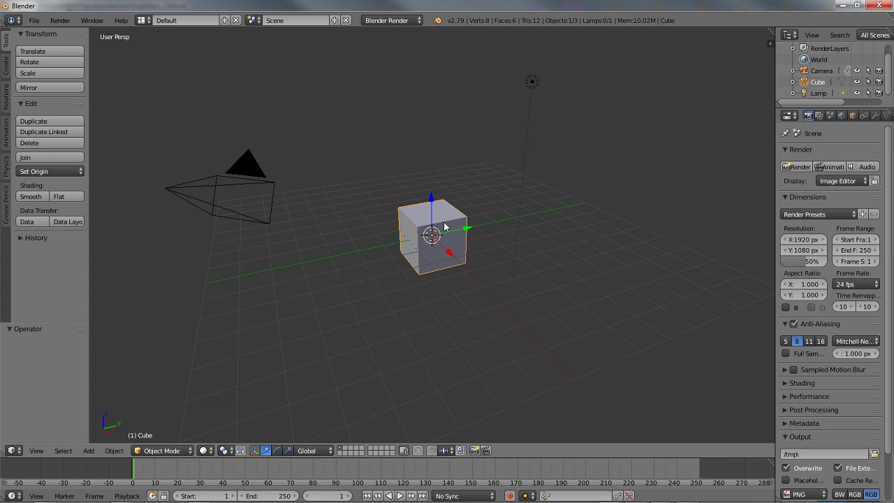
pyautogui.rightClick(220, 188)
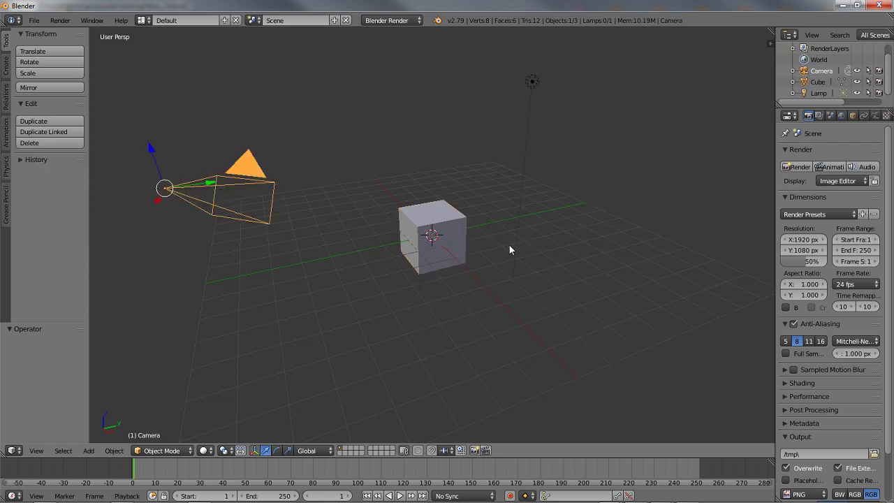
pyautogui.rightClick(435, 227)
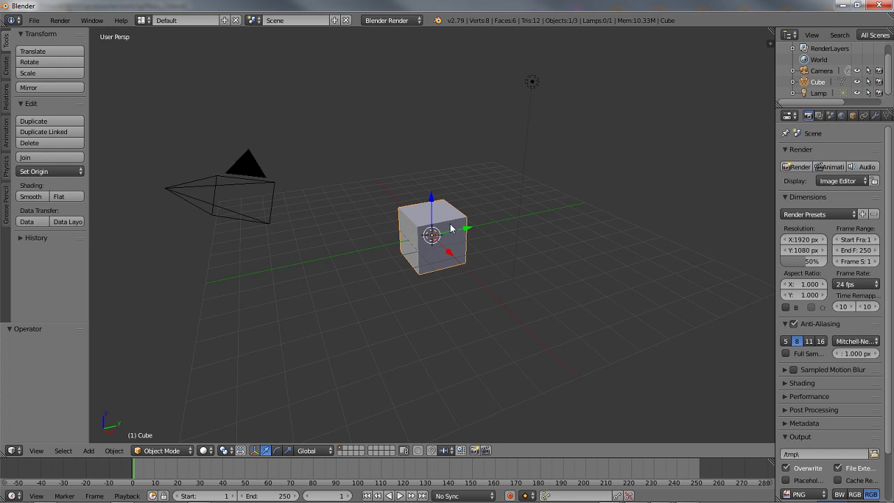
pyautogui.rightClick(532, 82)
pyautogui.rightClick(451, 260)
pyautogui.rightClick(262, 184)
# Delete the default cube from the scene.
pyautogui.rightClick(429, 269)
pyautogui.press('x')
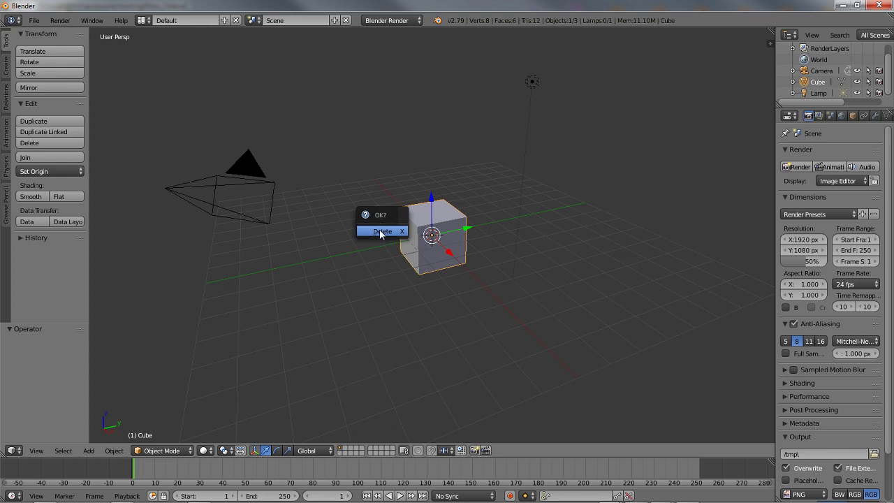
pyautogui.click(383, 231)
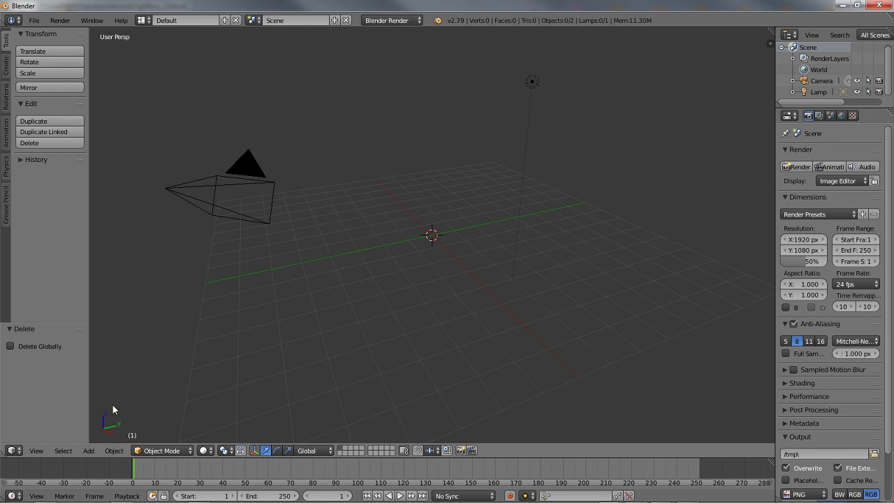
# Add a UV sphere mesh at the scene's origin and frame it in the view.
pyautogui.click(89, 451)
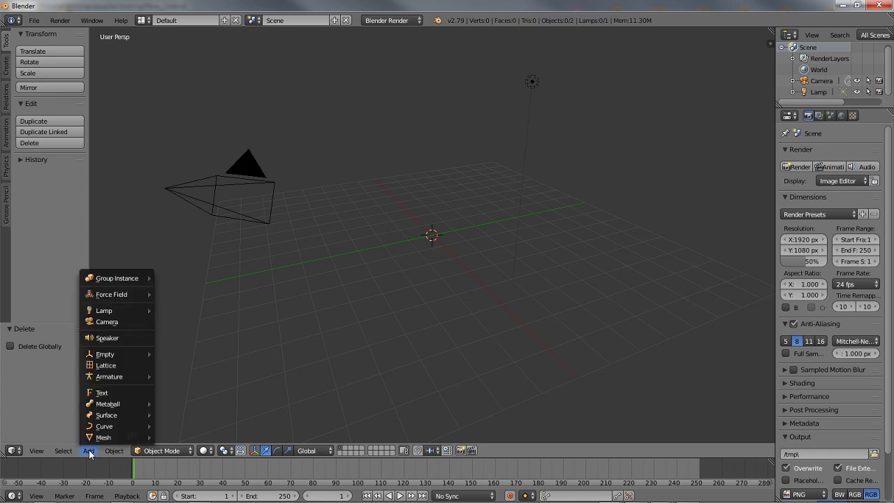
pyautogui.moveTo(102, 438)
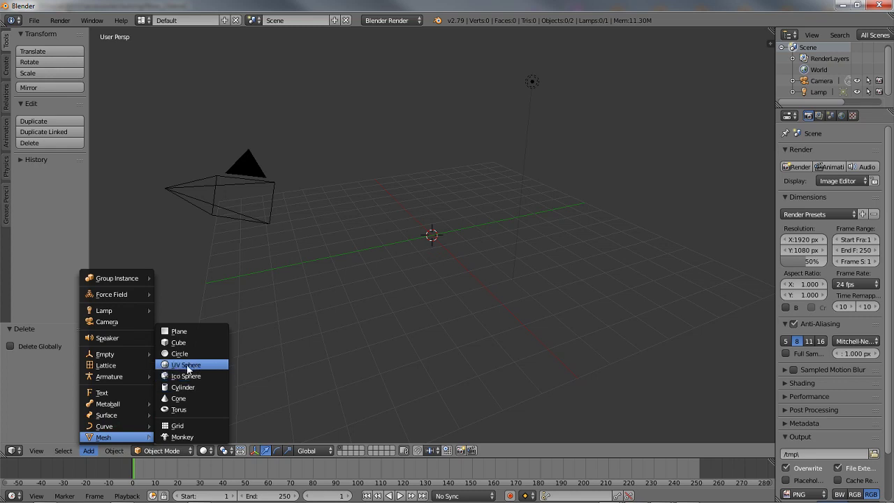
pyautogui.click(193, 365)
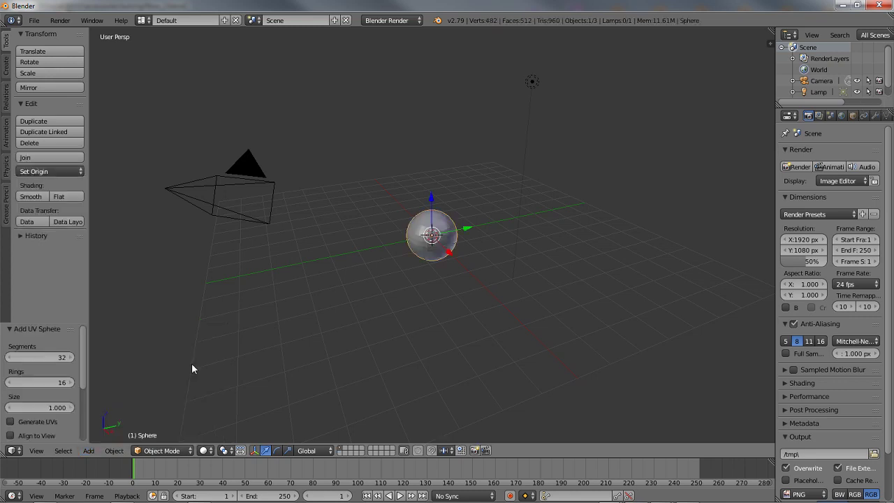
pyautogui.press('KP_Decimal')
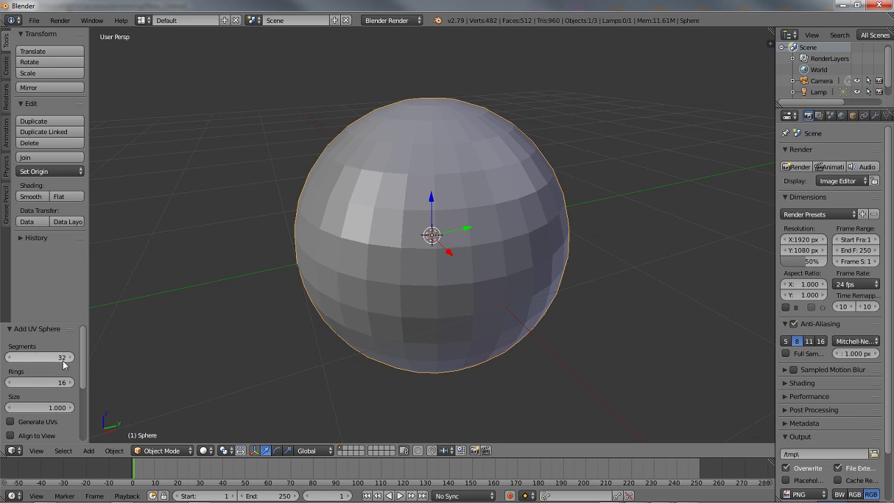
# Lower the UV sphere's segment count gradually to 23 to try coarser versions of the mesh.
pyautogui.click(9, 358)
pyautogui.click(9, 358)
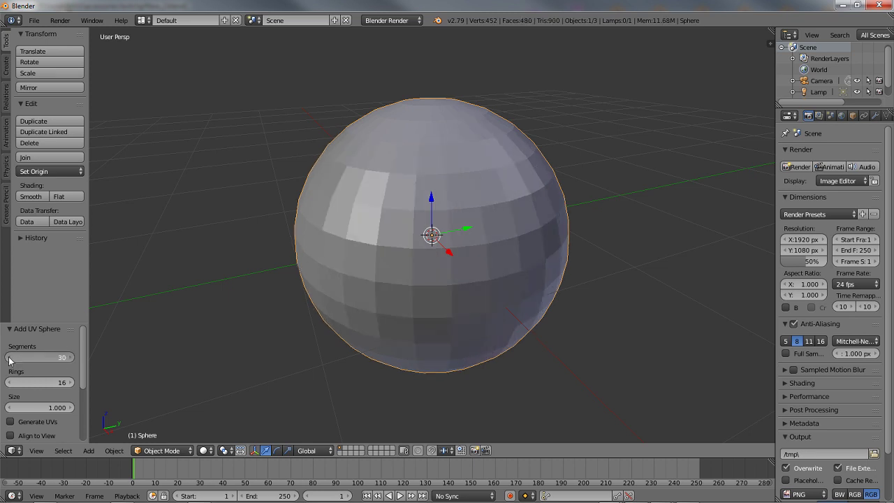
pyautogui.click(9, 358)
pyautogui.click(9, 358)
pyautogui.click(9, 358)
pyautogui.click(9, 358)
pyautogui.click(9, 358)
pyautogui.click(9, 358)
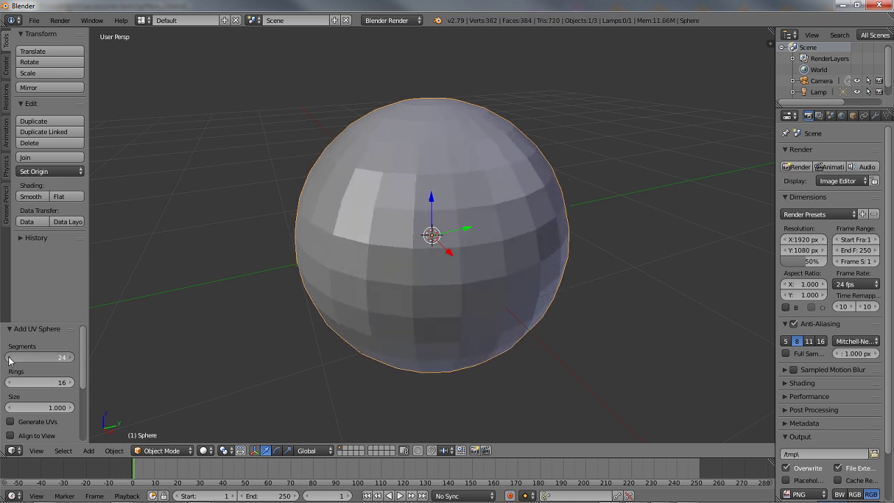
pyautogui.click(9, 357)
pyautogui.click(72, 359)
pyautogui.click(72, 359)
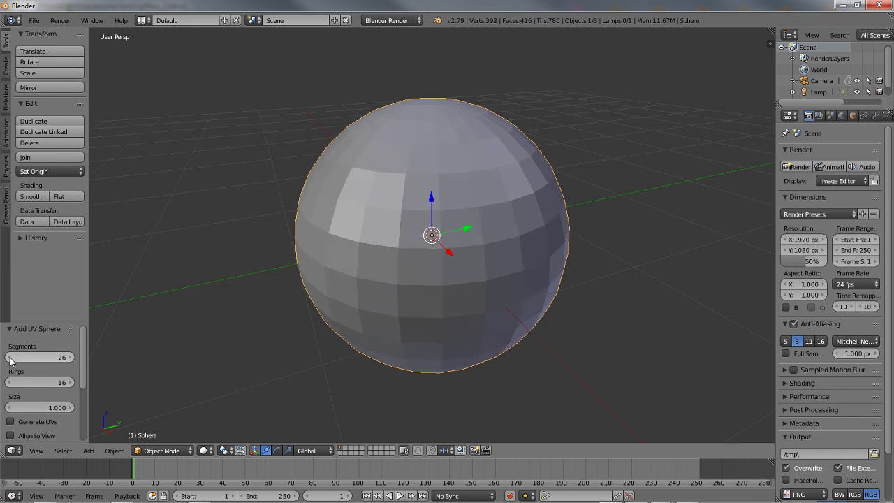
pyautogui.click(10, 358)
pyautogui.click(10, 358)
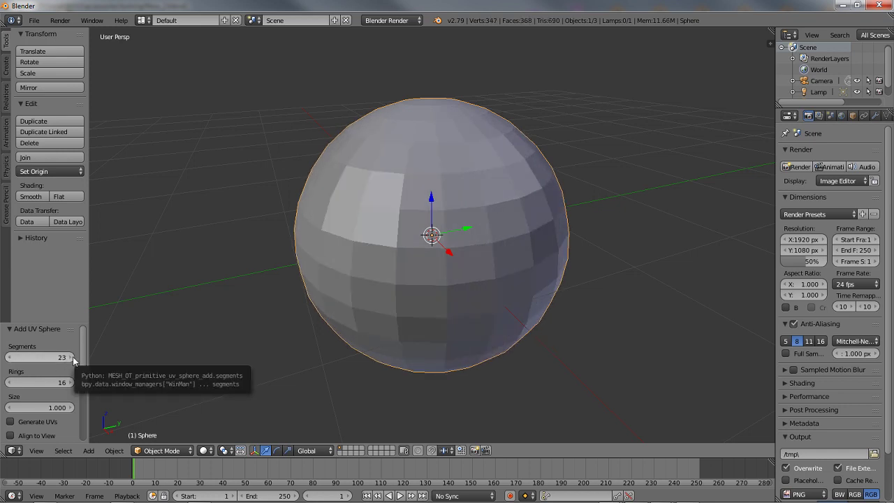
pyautogui.click(9, 358)
pyautogui.click(71, 358)
# Set the UV sphere's segments to 8.
pyautogui.click(61, 360)
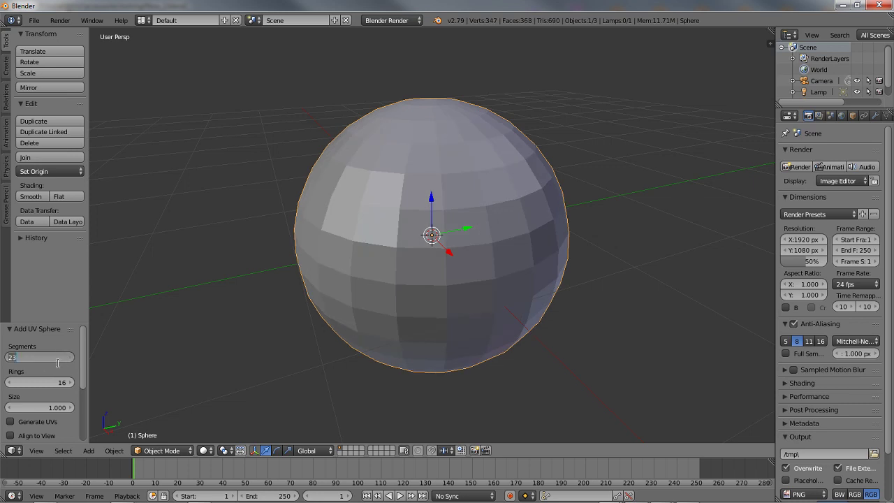
pyautogui.write('8')
pyautogui.press('Return')
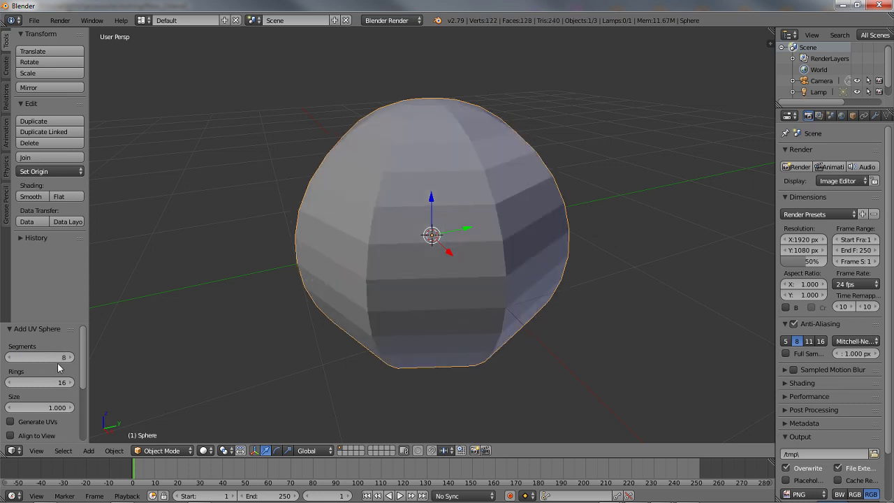
# Reduce the UV sphere's rings to 6, checking the shape from several angles.
pyautogui.moveTo(326, 234)
pyautogui.mouseDown(button='middle')
pyautogui.moveTo(326, 300)
pyautogui.moveTo(334, 247)
pyautogui.mouseUp(button='middle')
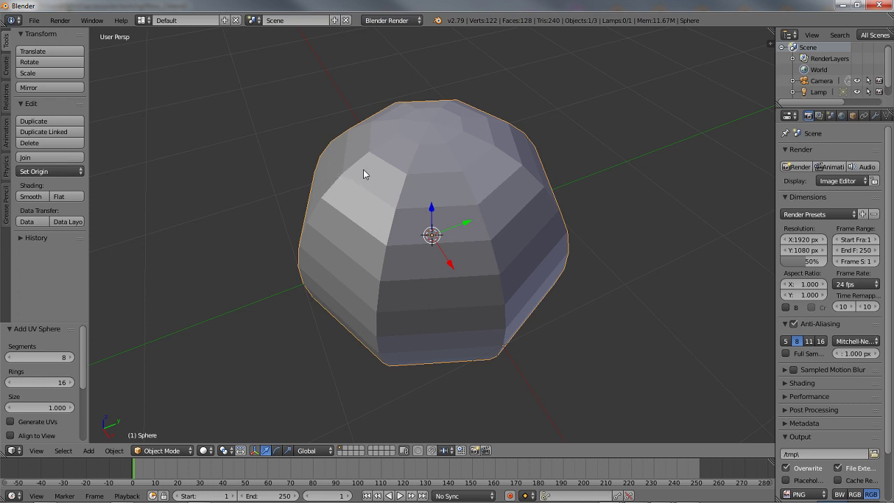
pyautogui.moveTo(363, 169); pyautogui.dragTo(440, 207, button='middle')
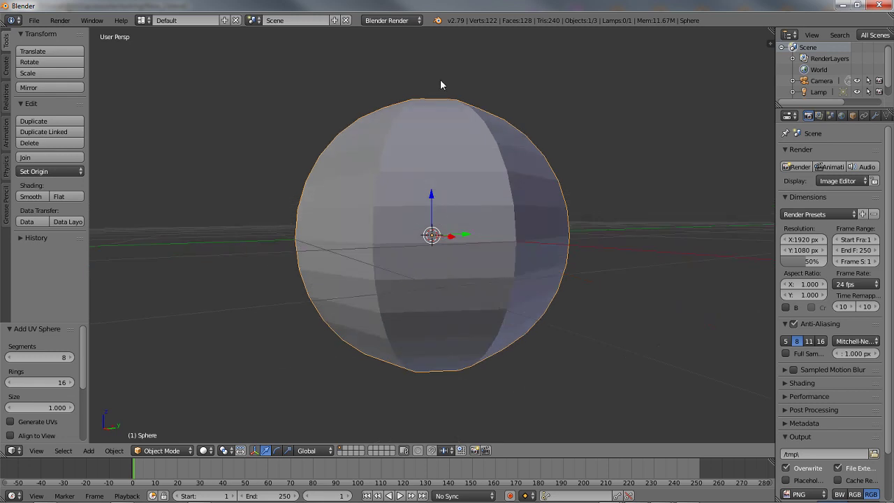
pyautogui.moveTo(468, 129); pyautogui.dragTo(445, 304, button='middle')
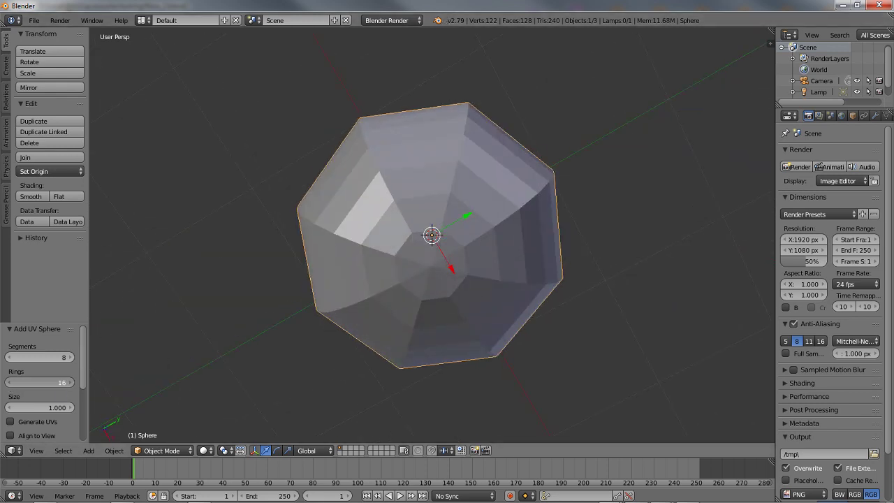
pyautogui.click(11, 383)
pyautogui.click(11, 383)
pyautogui.click(10, 382)
pyautogui.click(10, 382)
pyautogui.click(10, 383)
pyautogui.click(11, 382)
pyautogui.click(12, 383)
pyautogui.click(12, 384)
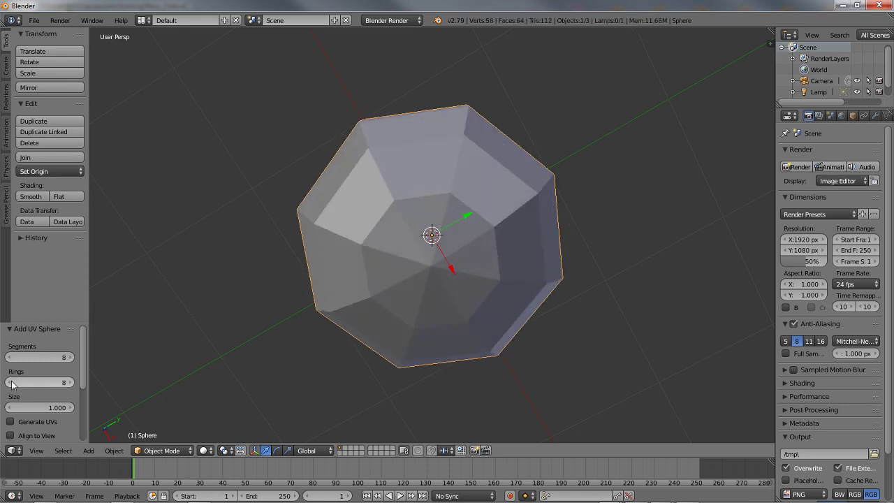
pyautogui.moveTo(264, 369); pyautogui.dragTo(291, 245, button='middle')
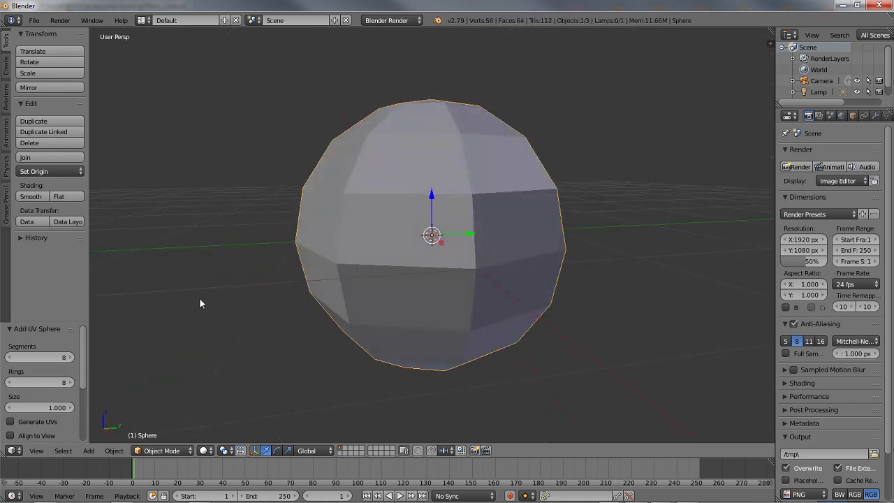
pyautogui.click(11, 382)
pyautogui.click(10, 383)
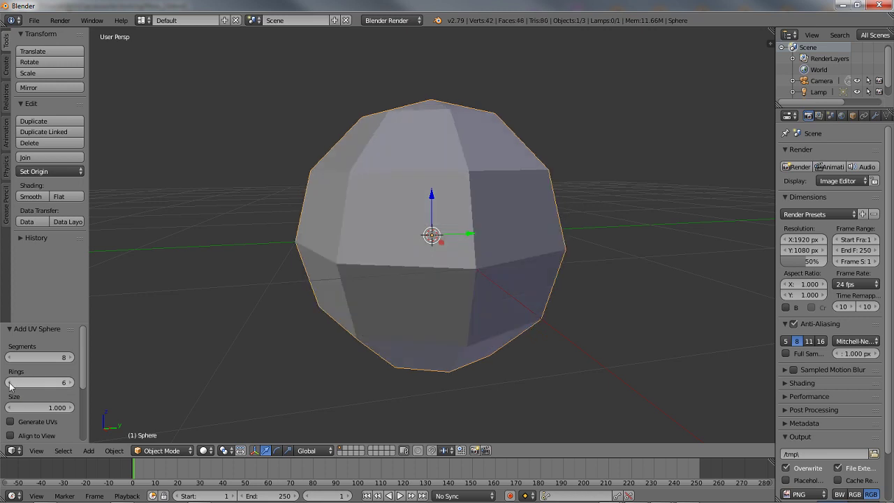
# Enable UV generation for the new UV sphere.
pyautogui.moveTo(85, 369); pyautogui.dragTo(82, 388)
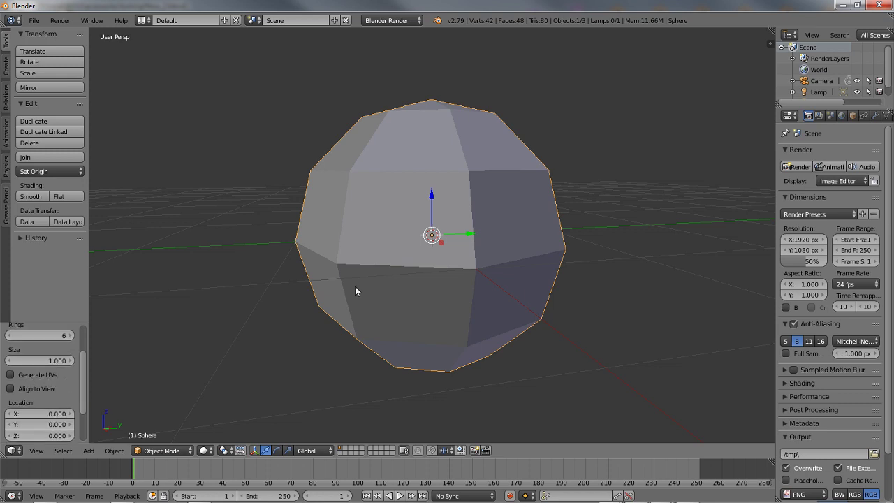
pyautogui.moveTo(355, 286); pyautogui.dragTo(369, 303, button='middle')
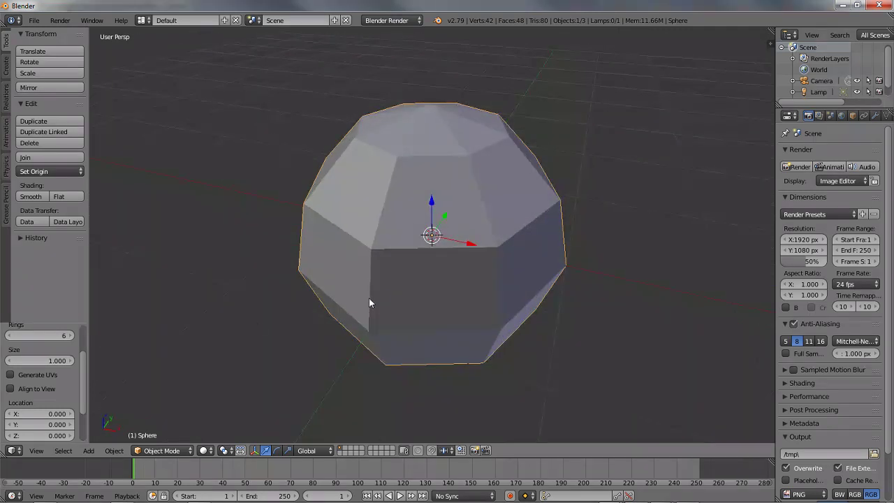
pyautogui.click(10, 375)
pyautogui.moveTo(390, 337); pyautogui.dragTo(550, 333, button='middle')
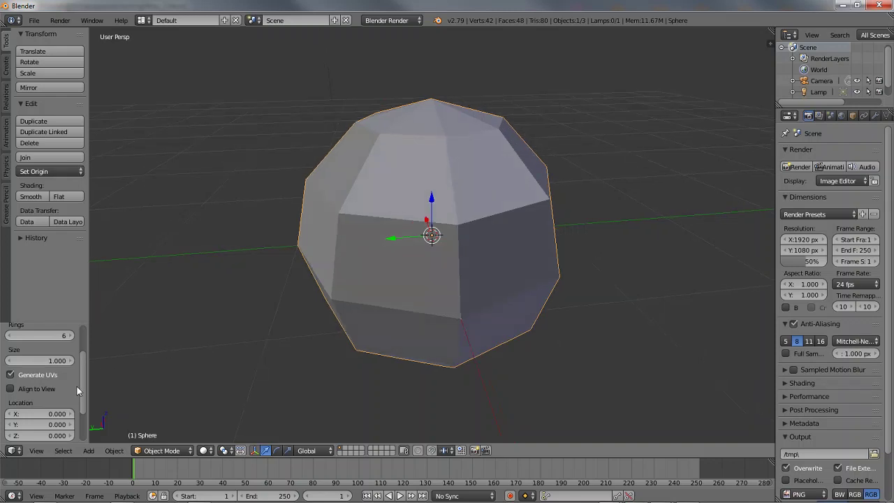
pyautogui.moveTo(83, 385); pyautogui.dragTo(87, 344)
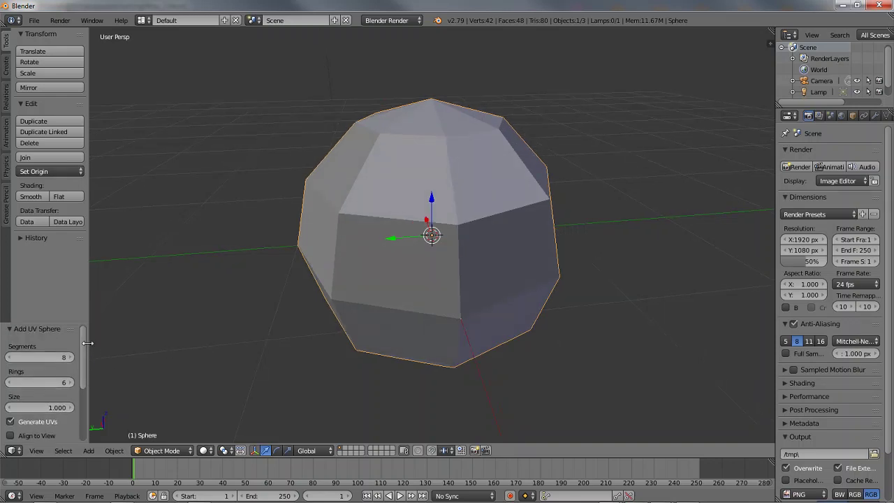
# Move the sphere 3 units along the positive Y axis, away from the scene's origin.
pyautogui.scroll(-3, 327, 256)
pyautogui.moveTo(329, 252); pyautogui.dragTo(394, 244, button='middle')
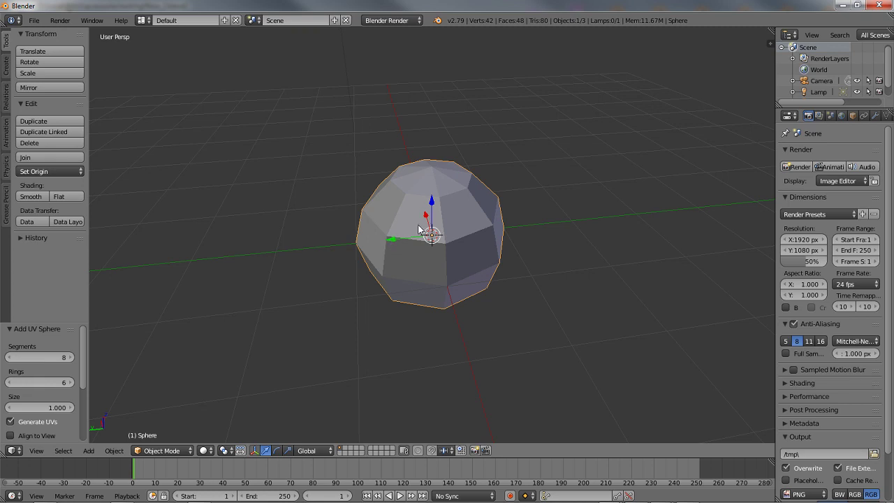
pyautogui.moveTo(418, 226); pyautogui.dragTo(424, 245, button='middle')
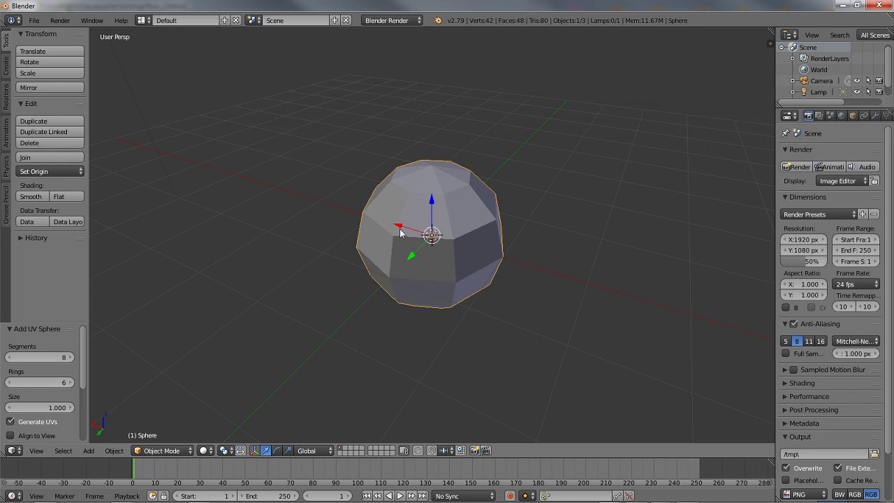
pyautogui.moveTo(461, 245); pyautogui.dragTo(430, 258, button='middle')
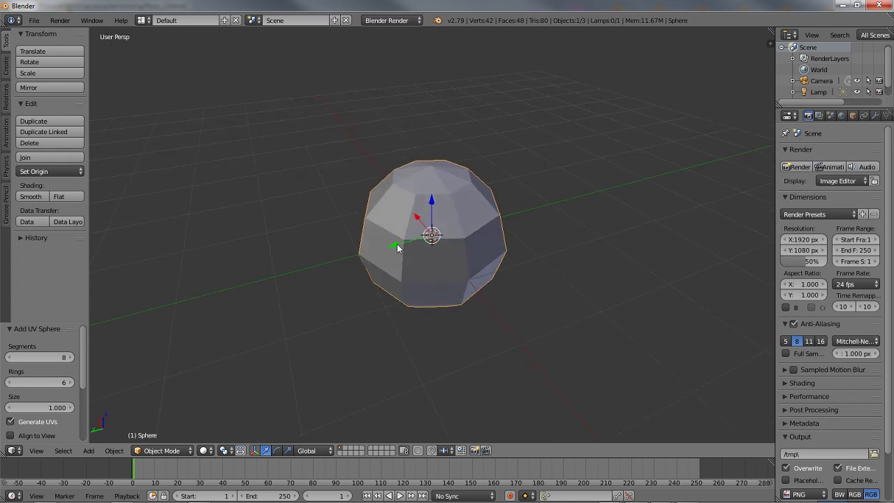
pyautogui.click(397, 246)
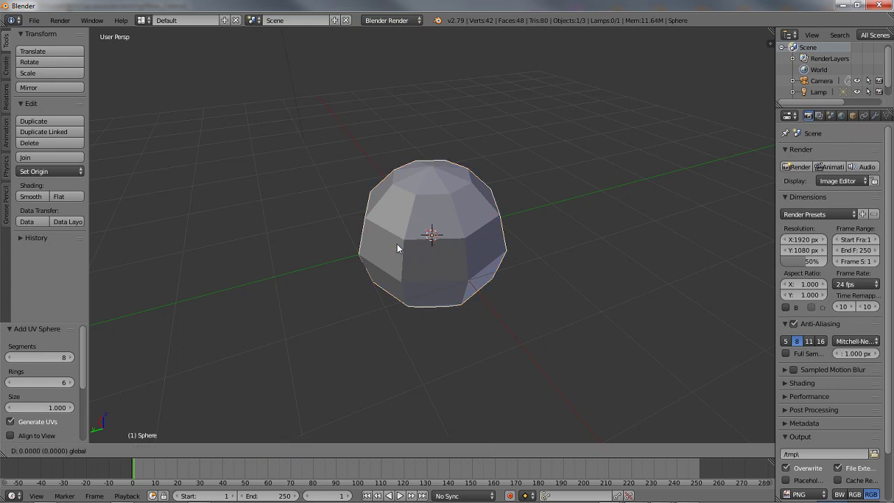
pyautogui.moveTo(397, 244); pyautogui.dragTo(180, 294)
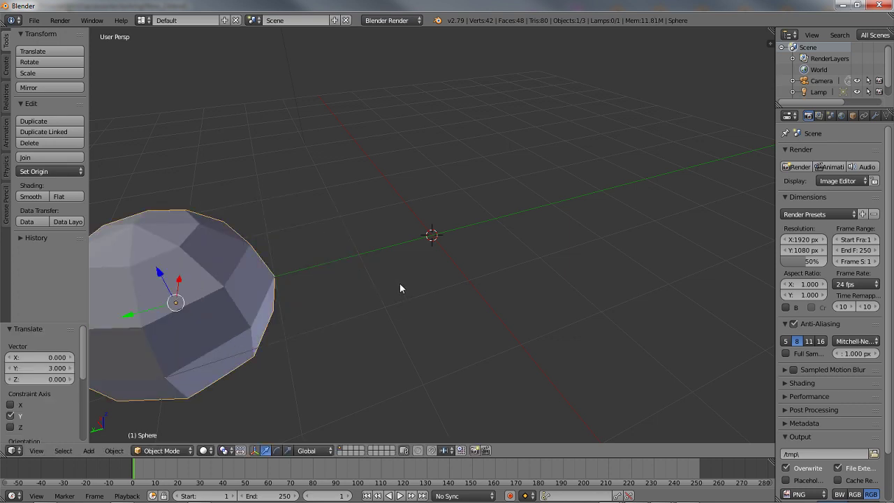
# Add a cylinder mesh at the scene's origin and set its vertices to 8.
pyautogui.click(88, 450)
pyautogui.moveTo(105, 436)
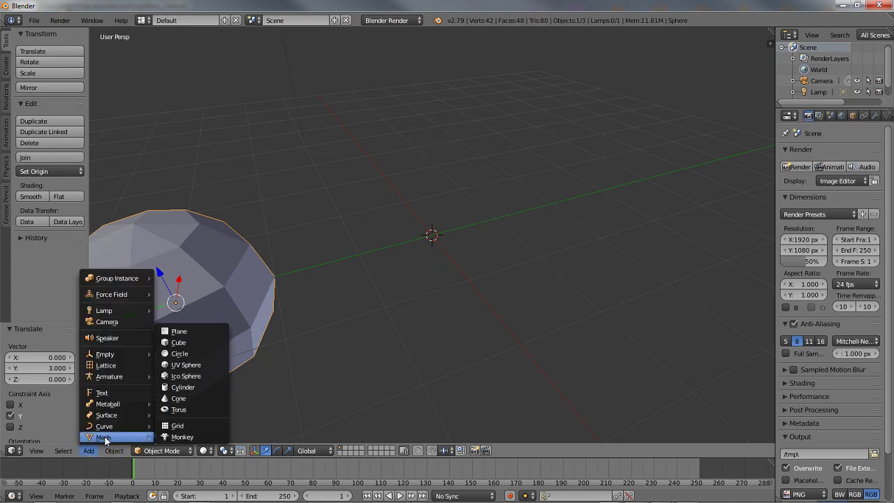
pyautogui.click(188, 388)
pyautogui.moveTo(468, 202); pyautogui.dragTo(434, 278, button='middle')
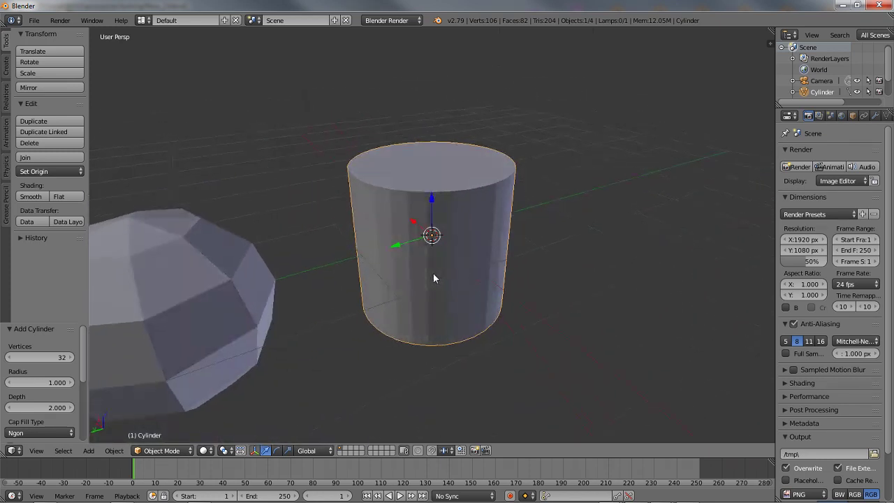
pyautogui.click(62, 358)
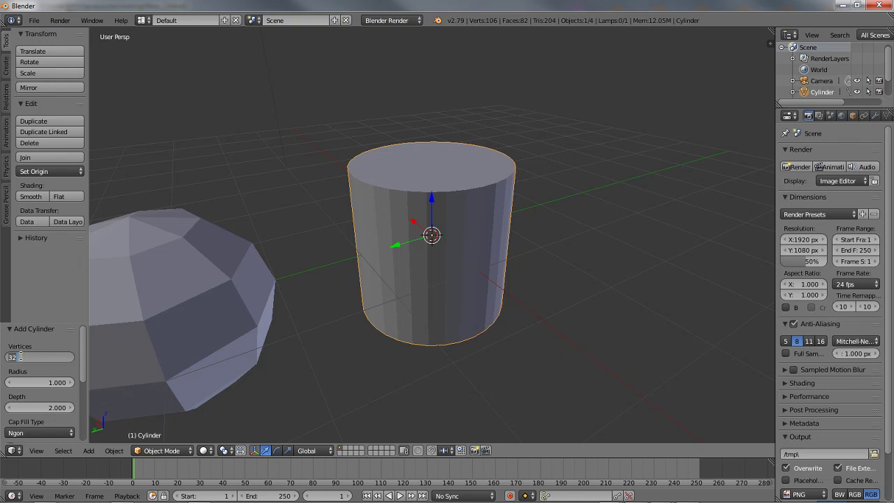
pyautogui.write('8')
pyautogui.press('Return')
# Enable UV generation for the cylinder and move it -3 units along the Y axis, opposite the sphere.
pyautogui.moveTo(325, 272); pyautogui.dragTo(368, 239, button='middle')
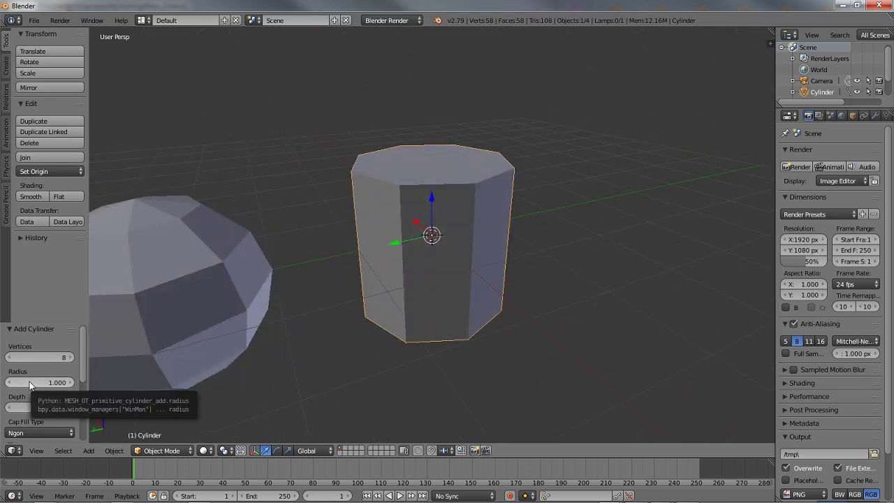
pyautogui.moveTo(86, 358); pyautogui.dragTo(83, 383)
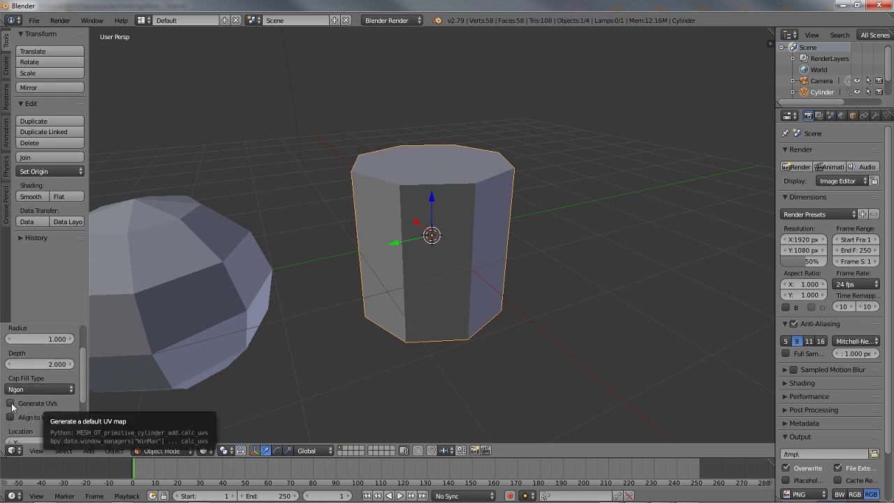
pyautogui.click(42, 405)
pyautogui.moveTo(83, 387); pyautogui.dragTo(85, 346)
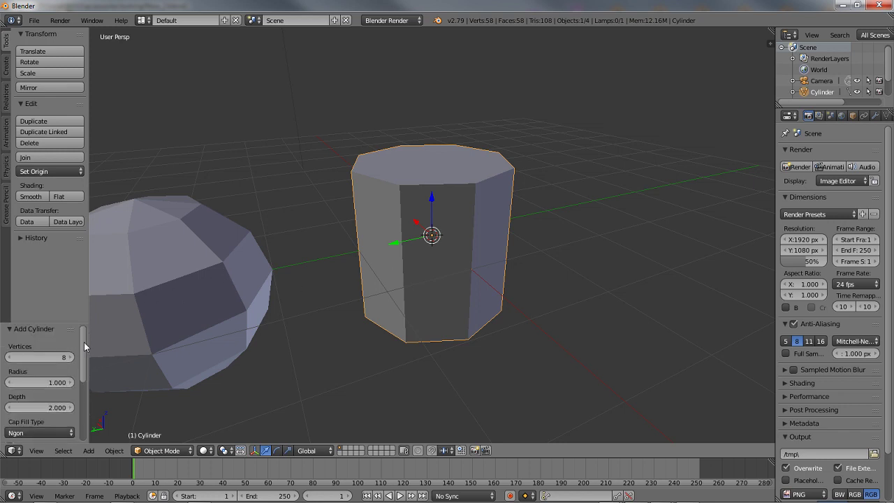
pyautogui.moveTo(440, 264)
pyautogui.mouseDown(button='middle')
pyautogui.moveTo(461, 266)
pyautogui.moveTo(442, 273)
pyautogui.moveTo(453, 272)
pyautogui.moveTo(447, 284)
pyautogui.mouseUp(button='middle')
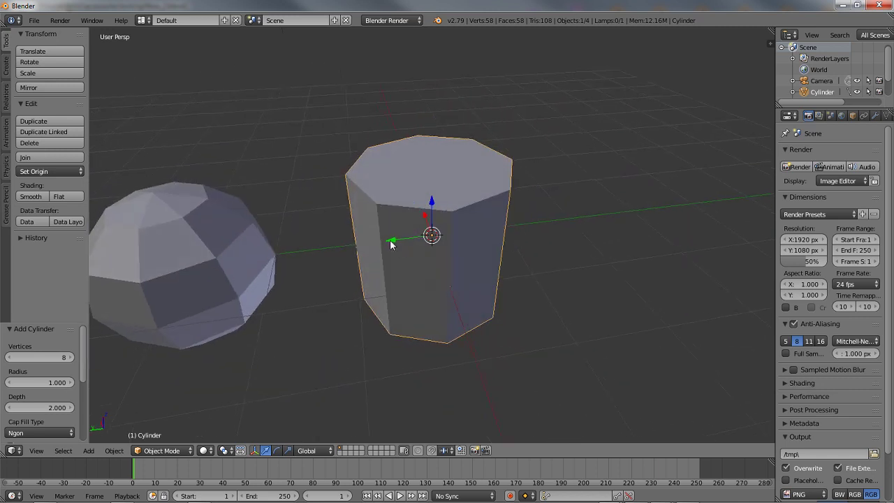
pyautogui.moveTo(390, 243); pyautogui.dragTo(609, 213)
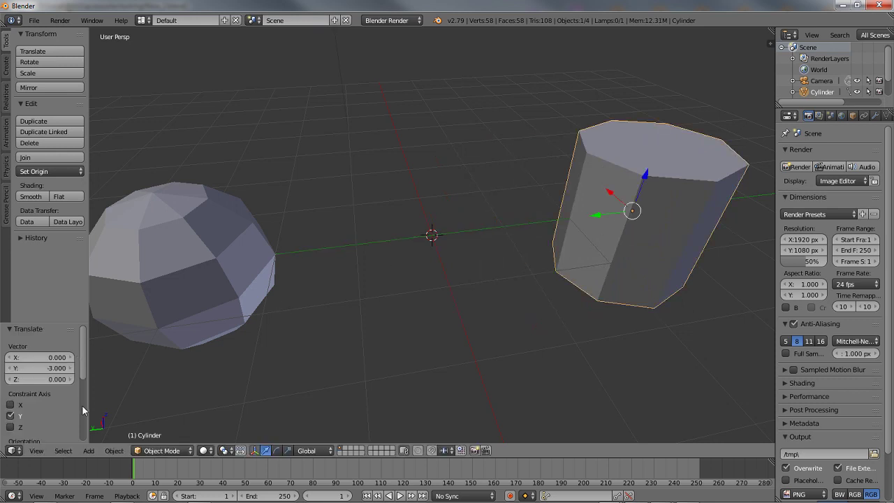
# Add a torus mesh at the origin between the sphere and cylinder, and set its major segments to 8.
pyautogui.click(89, 451)
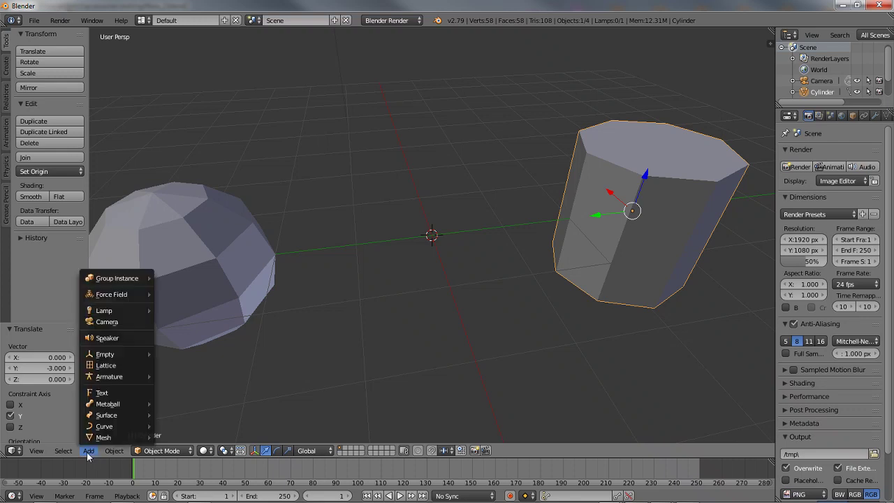
pyautogui.moveTo(97, 439)
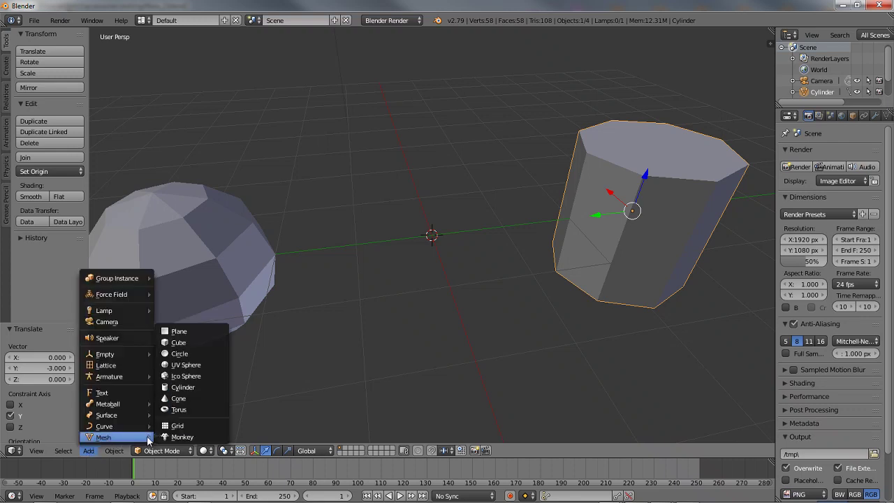
pyautogui.click(177, 409)
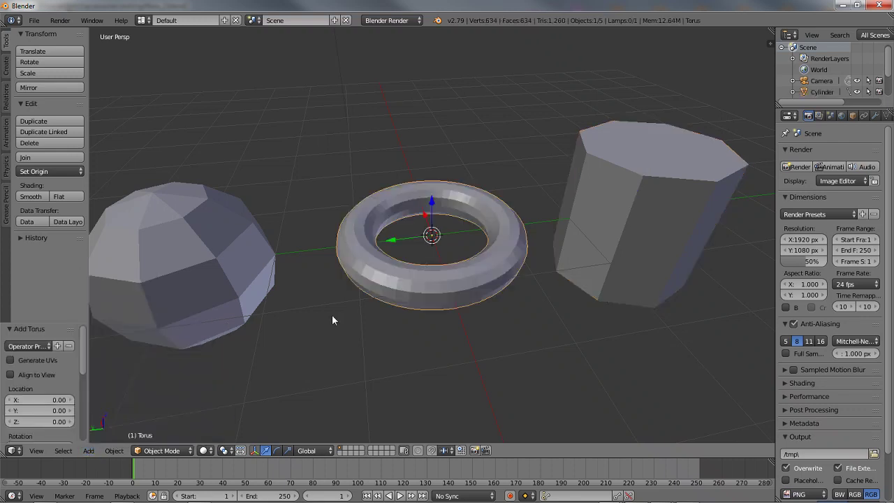
pyautogui.moveTo(366, 328); pyautogui.dragTo(371, 355, button='middle')
pyautogui.scroll(4, 370, 299)
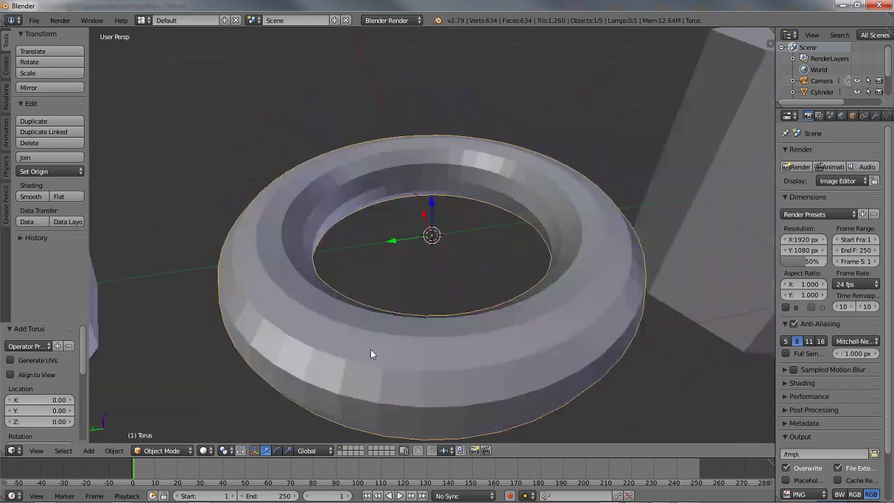
pyautogui.scroll(-3, 370, 354)
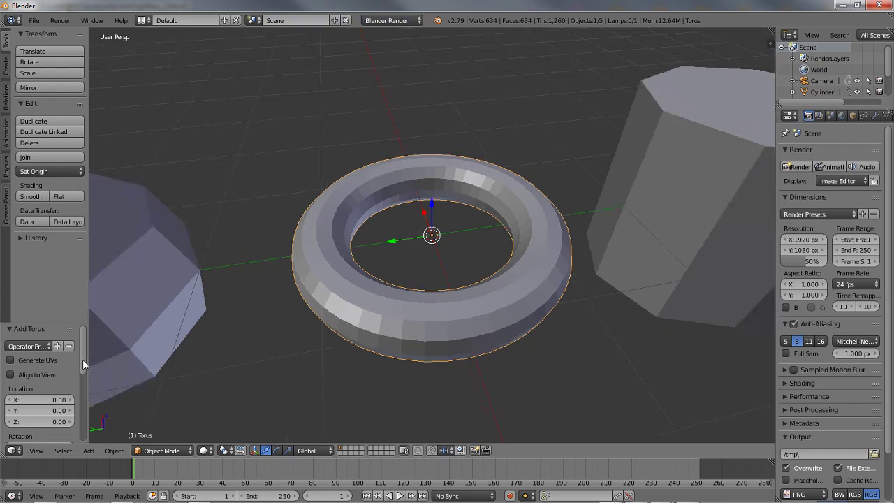
pyautogui.moveTo(82, 359); pyautogui.dragTo(4, 386)
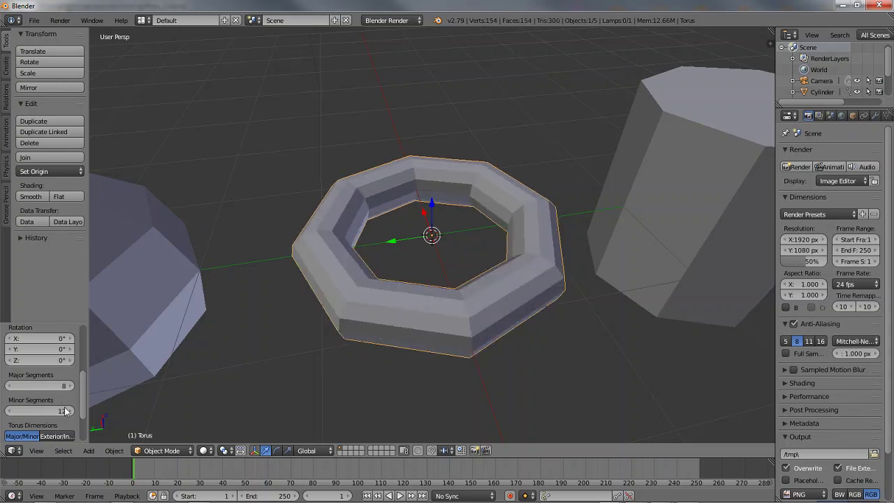
# Set the torus's minor segments to 3 and enable UV generation for it.
pyautogui.moveTo(71, 415)
pyautogui.mouseDown()
pyautogui.moveTo(53, 414)
pyautogui.moveTo(70, 412)
pyautogui.mouseUp()
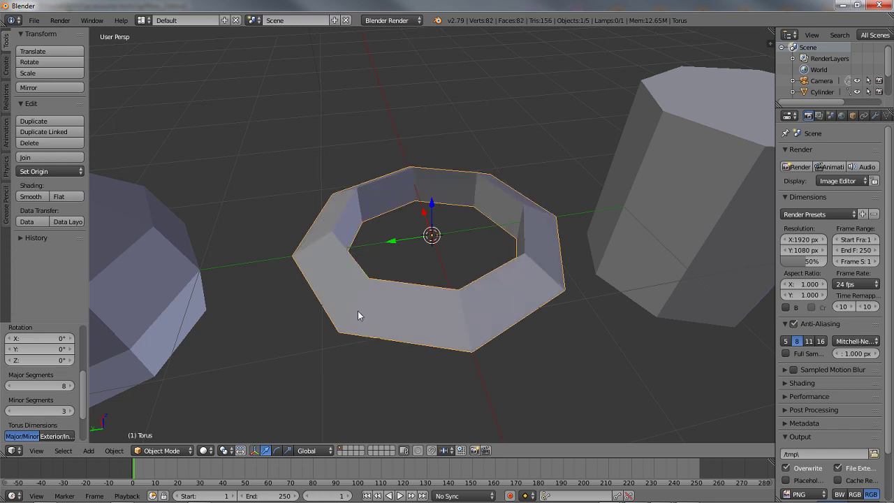
pyautogui.moveTo(357, 311); pyautogui.dragTo(155, 396, button='middle')
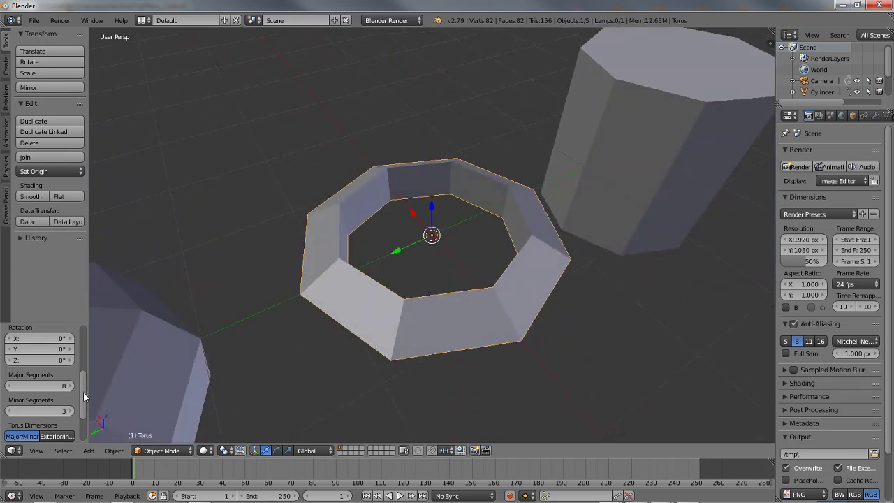
pyautogui.moveTo(84, 393); pyautogui.dragTo(85, 340)
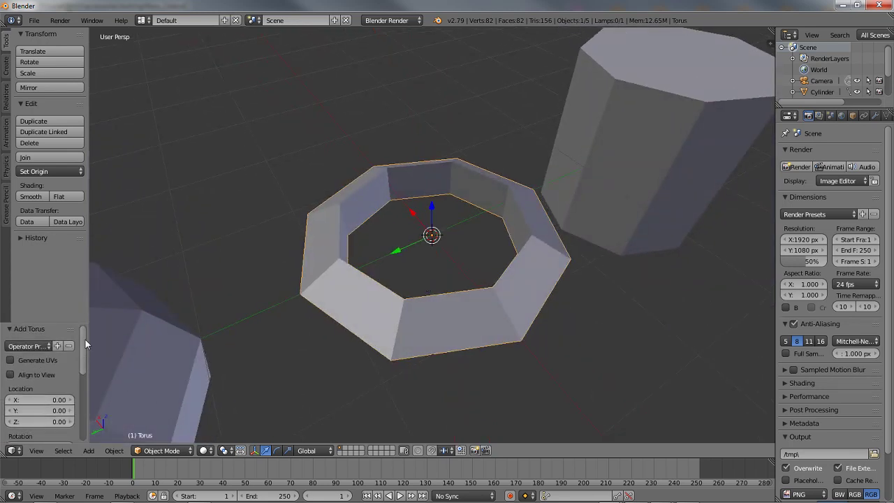
pyautogui.click(10, 360)
pyautogui.moveTo(83, 357); pyautogui.dragTo(84, 336)
pyautogui.scroll(-3, 424, 303)
pyautogui.moveTo(424, 306); pyautogui.dragTo(432, 342, button='middle')
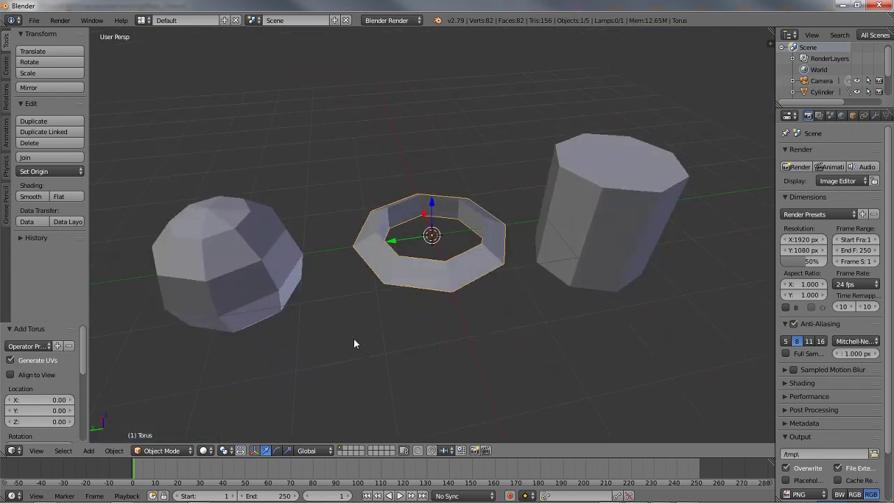
# Save the scene as twitch_ear-rings.blend in the IMVU accessories folder.
pyautogui.click(34, 21)
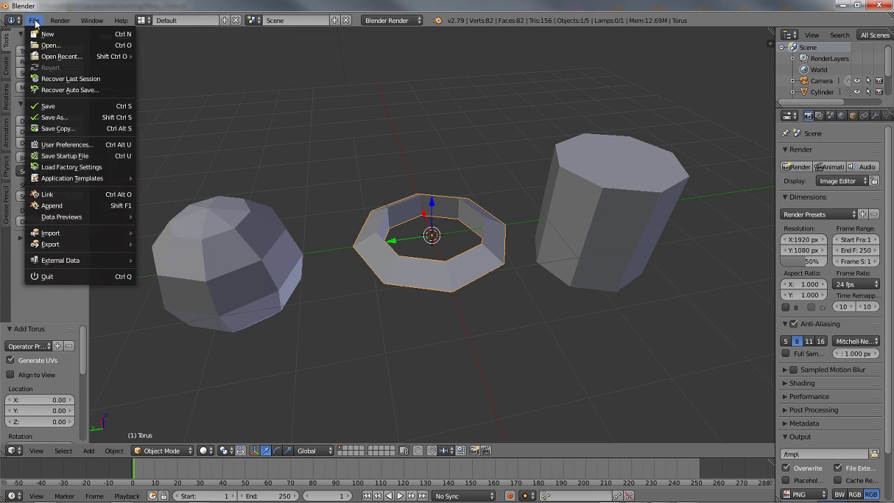
pyautogui.click(58, 117)
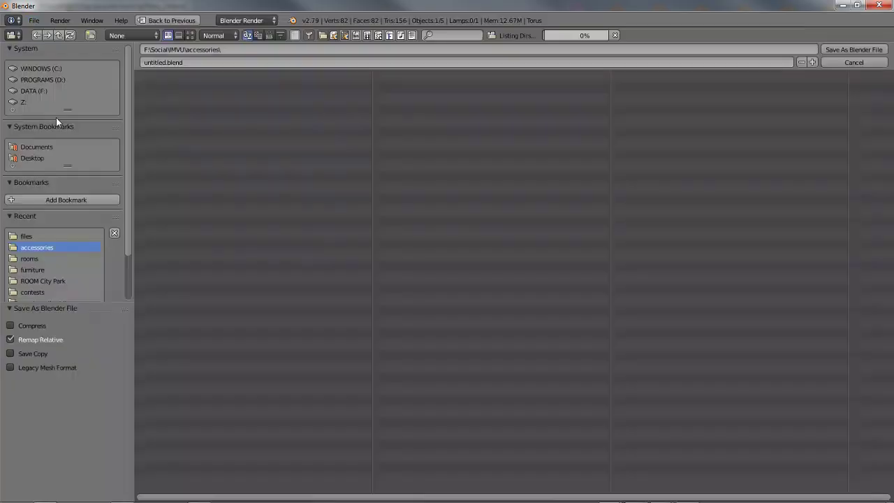
pyautogui.click(204, 61)
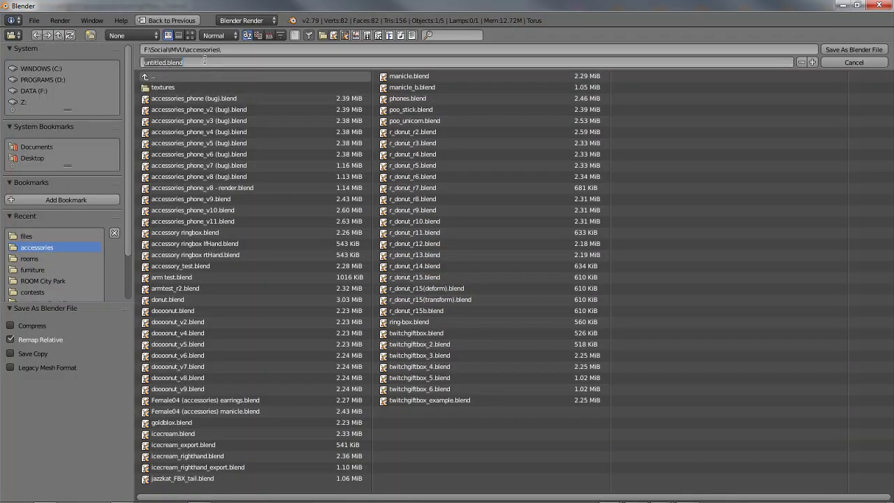
pyautogui.write('w')
pyautogui.press('BackSpace')
pyautogui.write('twitch_ex')
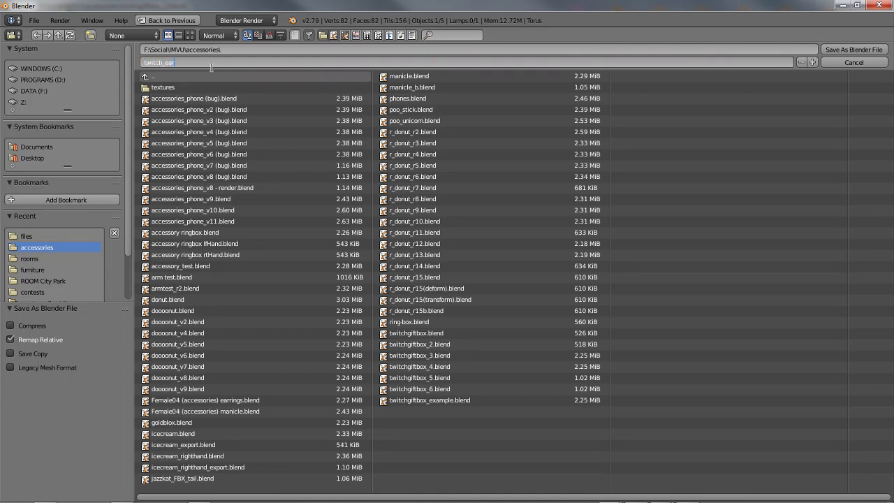
pyautogui.write('rrings')
pyautogui.press('Return')
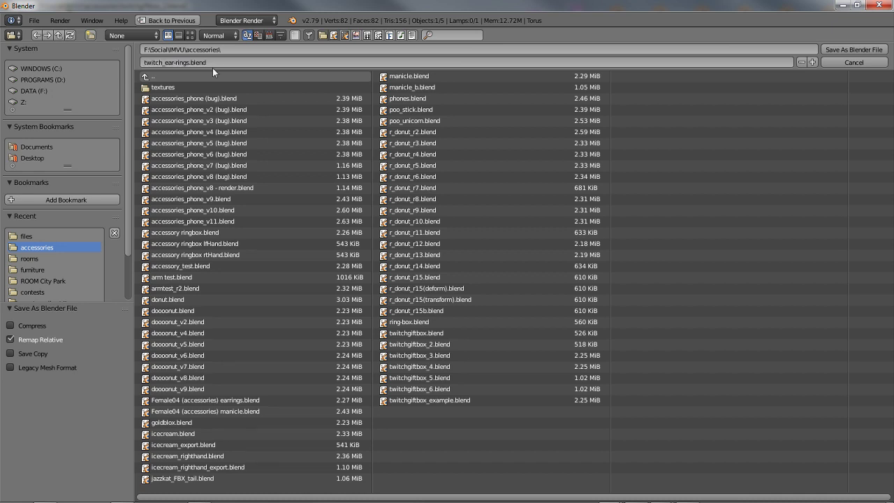
pyautogui.click(845, 48)
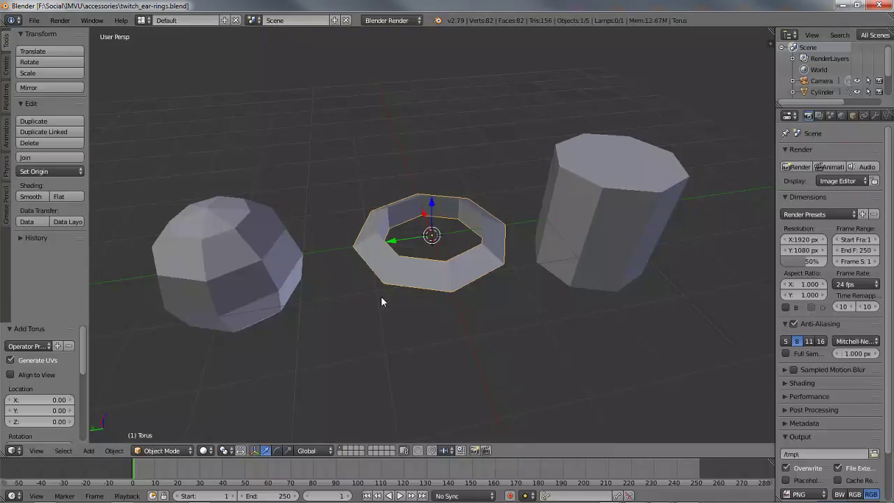
# Move the sphere -3 units along the Y axis so it sits at the origin inside the torus.
pyautogui.moveTo(383, 299); pyautogui.dragTo(365, 306, button='middle')
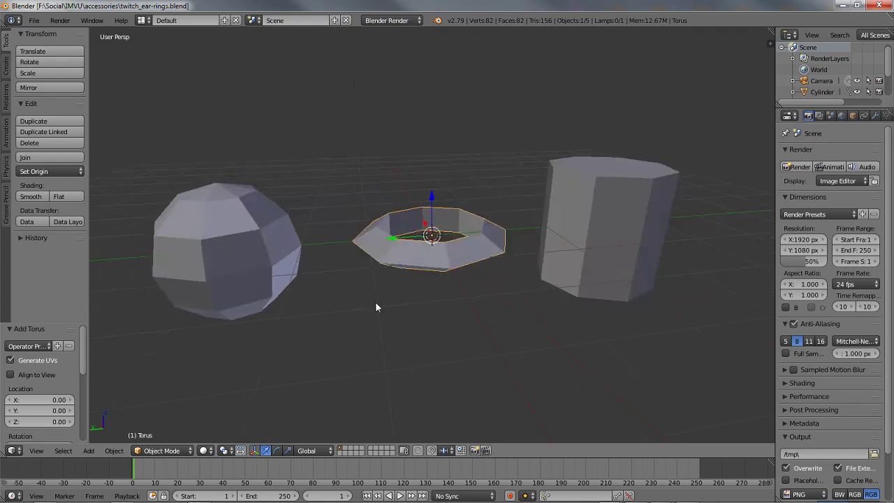
pyautogui.rightClick(227, 255)
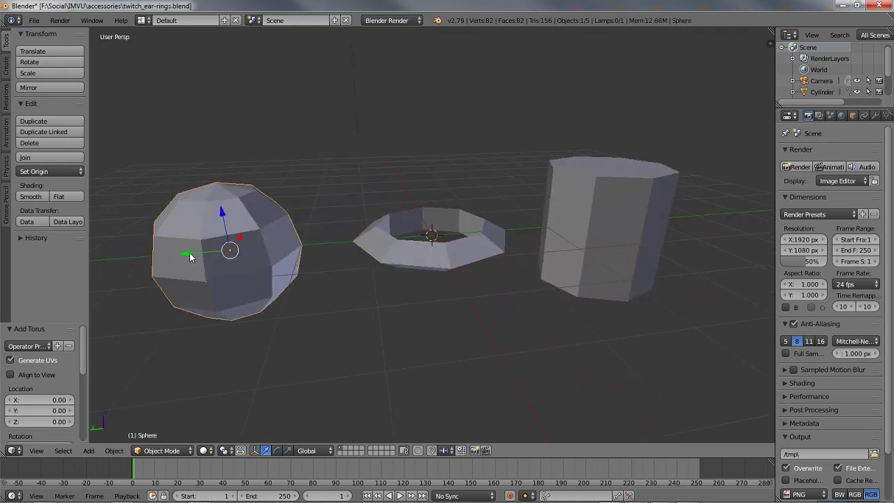
pyautogui.press('g')
pyautogui.press('y')
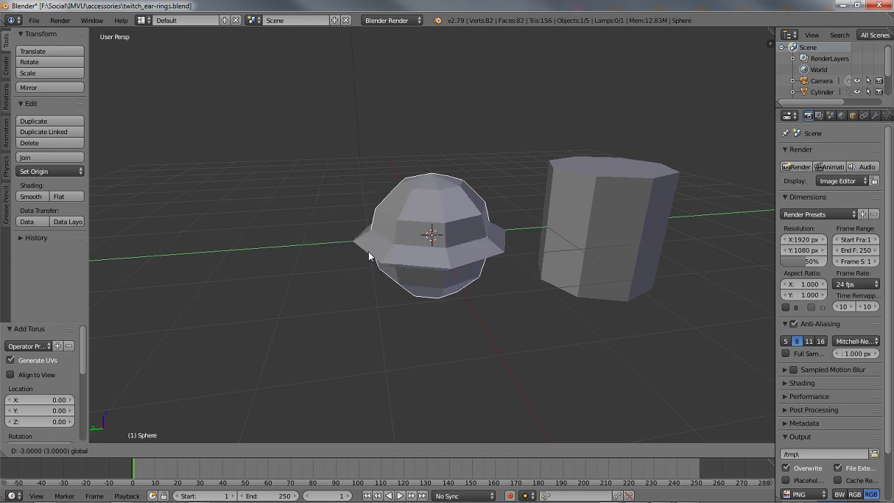
pyautogui.press('Return')
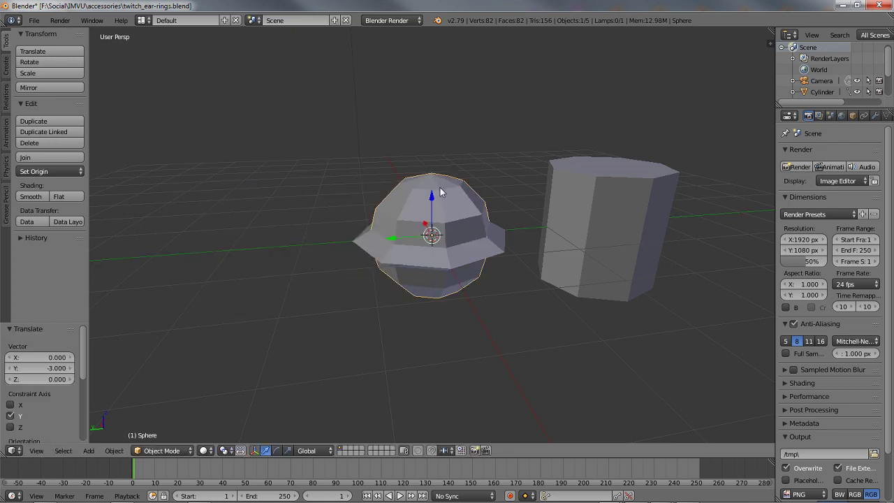
pyautogui.moveTo(440, 198); pyautogui.dragTo(444, 218, button='middle')
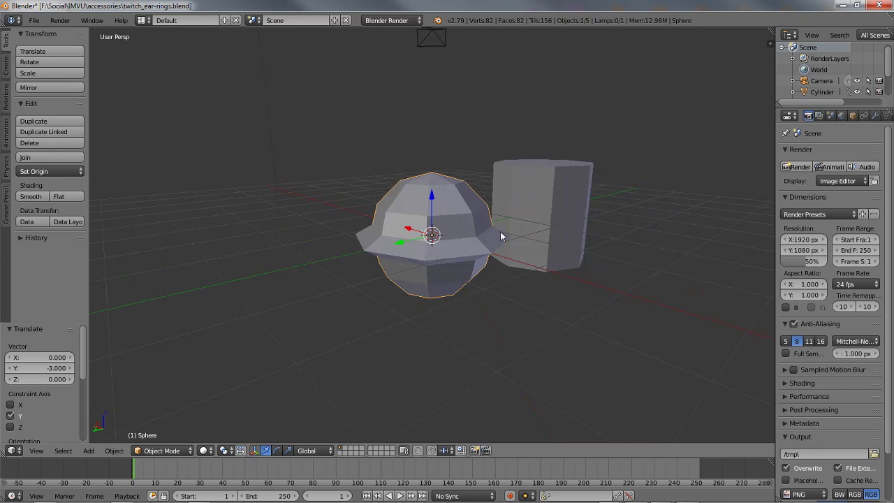
# Move the cylinder 3 units along the Y axis so it sits at the origin with the sphere and torus.
pyautogui.moveTo(500, 235); pyautogui.dragTo(478, 238, button='middle')
pyautogui.rightClick(615, 194)
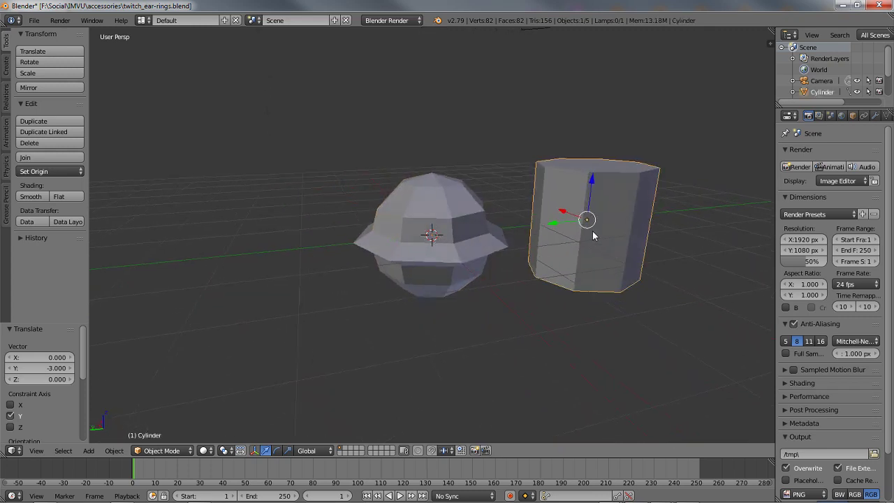
pyautogui.moveTo(553, 227); pyautogui.dragTo(408, 241)
pyautogui.moveTo(405, 293); pyautogui.dragTo(460, 303, button='middle')
pyautogui.moveTo(464, 243); pyautogui.dragTo(445, 259, button='middle')
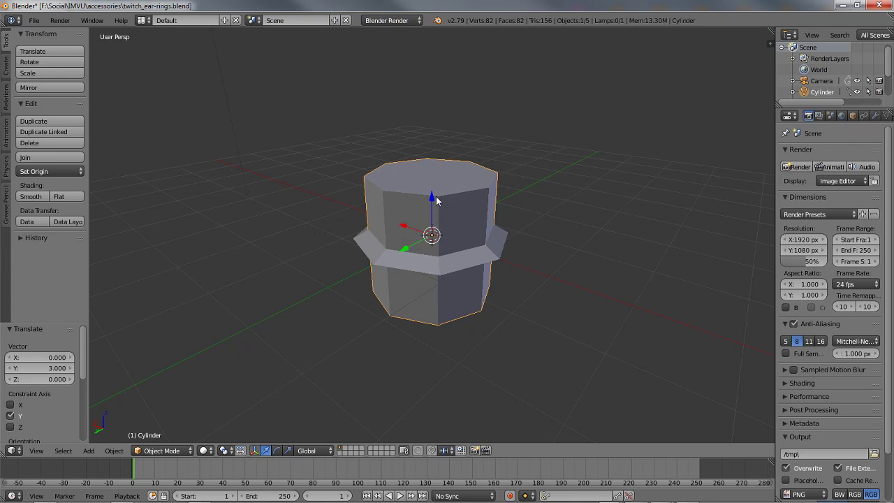
pyautogui.moveTo(436, 250); pyautogui.dragTo(403, 292, button='middle')
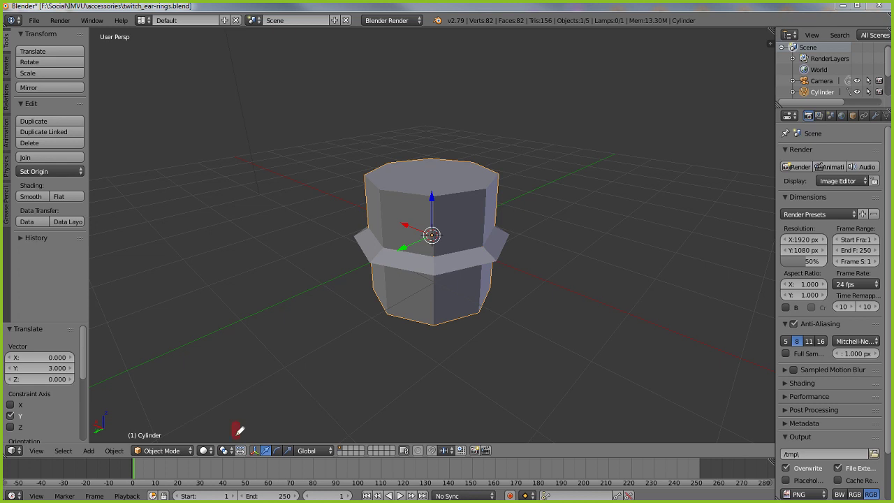
pyautogui.moveTo(236, 433)
pyautogui.mouseDown()
pyautogui.moveTo(340, 465)
pyautogui.moveTo(345, 423)
pyautogui.moveTo(216, 421)
pyautogui.moveTo(240, 421)
pyautogui.mouseUp()
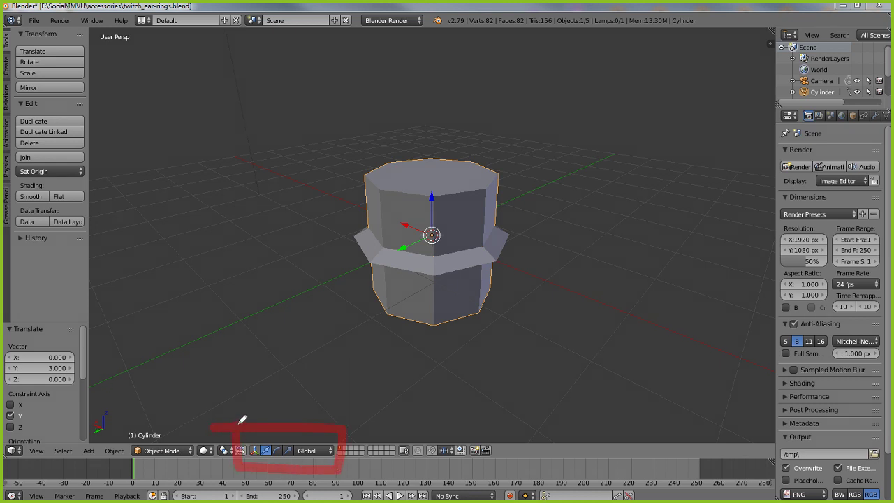
pyautogui.moveTo(266, 365)
pyautogui.mouseDown()
pyautogui.moveTo(272, 416)
pyautogui.moveTo(281, 401)
pyautogui.mouseUp()
pyautogui.moveTo(265, 364)
pyautogui.mouseDown()
pyautogui.moveTo(268, 412)
pyautogui.moveTo(239, 463)
pyautogui.moveTo(339, 462)
pyautogui.moveTo(342, 431)
pyautogui.mouseUp()
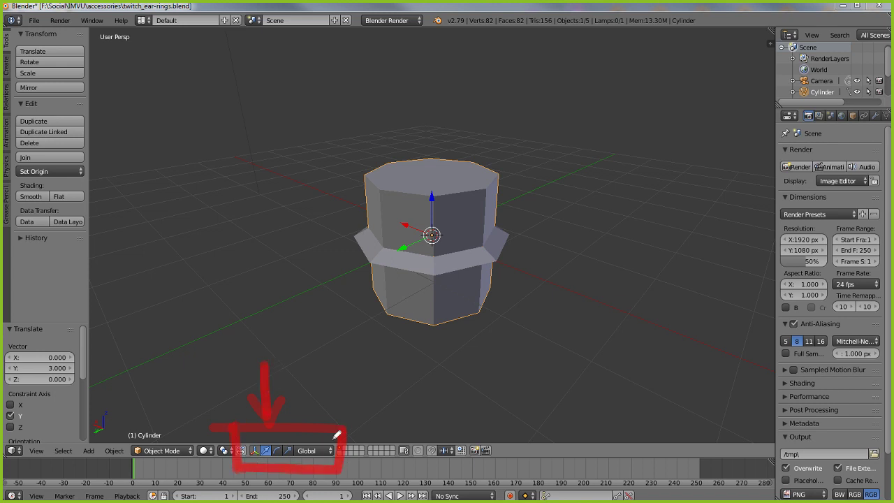
pyautogui.moveTo(252, 463); pyautogui.dragTo(296, 462)
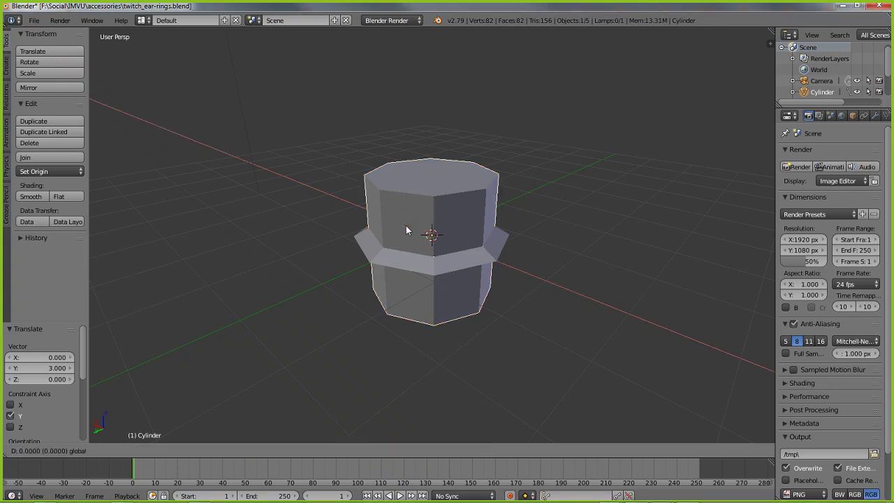
# Try rotating the cylinder -23.7° about the global X axis with the rotate manipulator, and undo the rotation.
pyautogui.moveTo(406, 225); pyautogui.dragTo(398, 209)
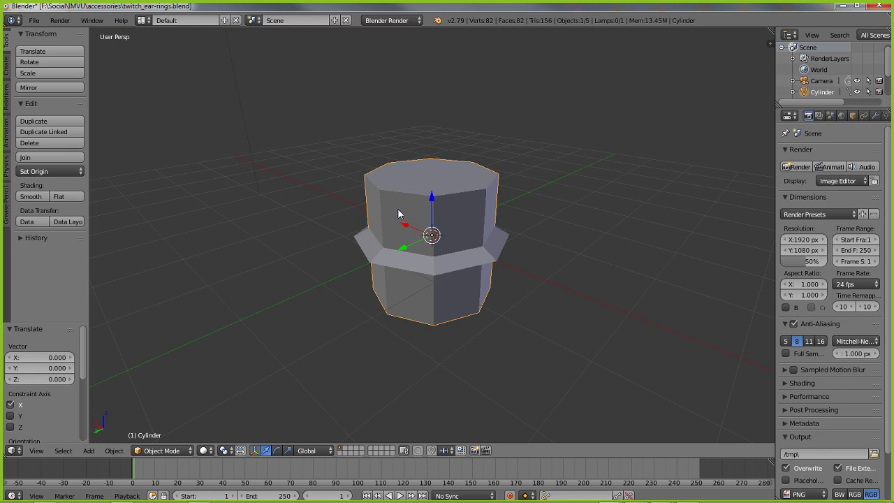
pyautogui.moveTo(434, 299); pyautogui.dragTo(414, 325, button='middle')
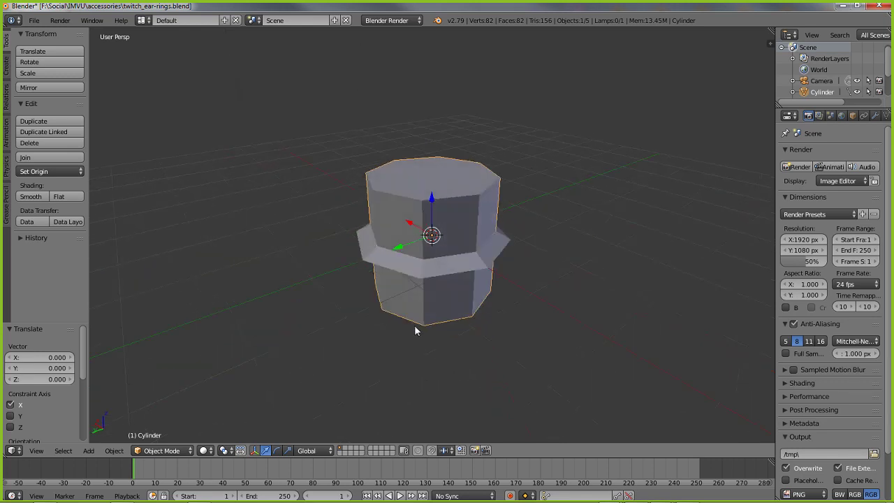
pyautogui.click(277, 451)
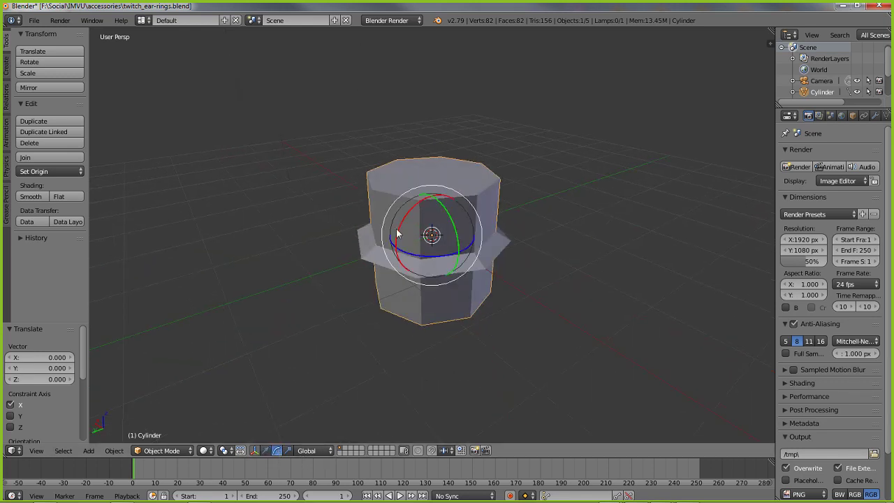
pyautogui.moveTo(415, 214); pyautogui.dragTo(384, 212)
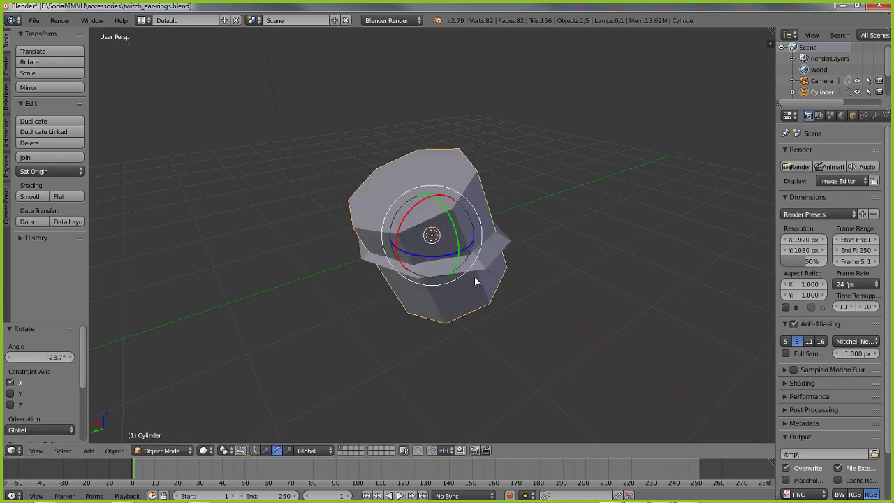
pyautogui.hotkey('ctrl', 'z')
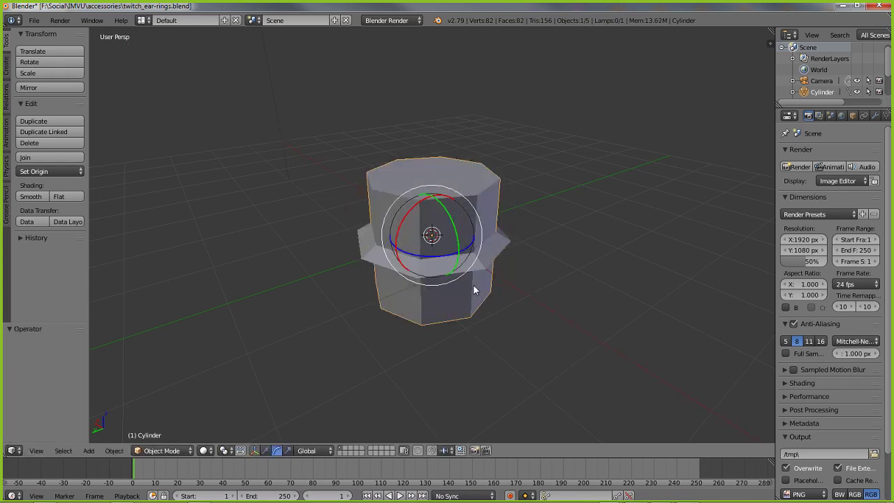
# Switch to the scale manipulator, try scaling the cylinder along the Y axis, and undo the scaling.
pyautogui.click(289, 452)
pyautogui.moveTo(318, 316); pyautogui.dragTo(357, 323, button='middle')
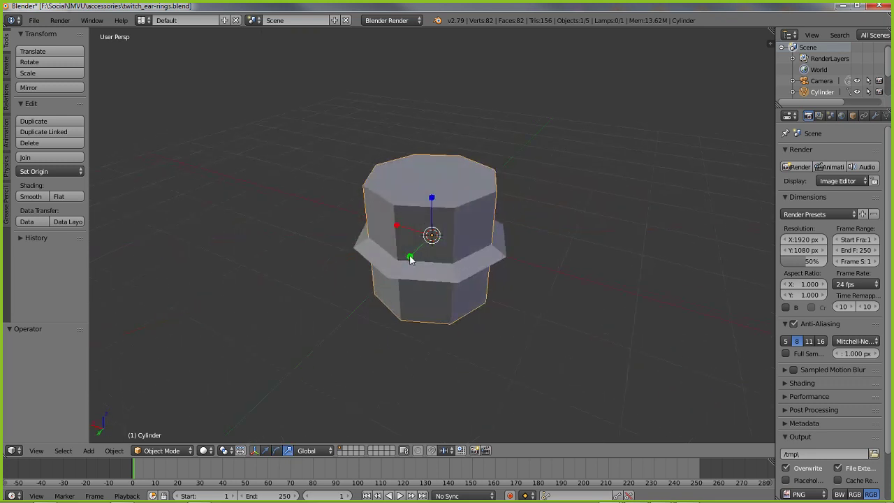
pyautogui.moveTo(411, 257); pyautogui.dragTo(402, 295)
pyautogui.hotkey('ctrl', 'z')
# Try scaling the cylinder along the global X axis with the scale manipulator, and undo the scaling.
pyautogui.scroll(4, 398, 311)
pyautogui.moveTo(375, 284); pyautogui.dragTo(409, 257, button='middle')
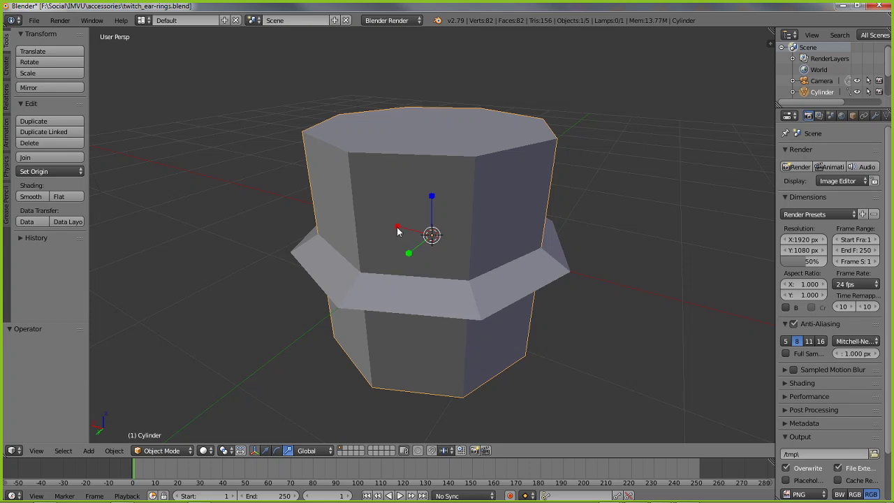
pyautogui.press('s')
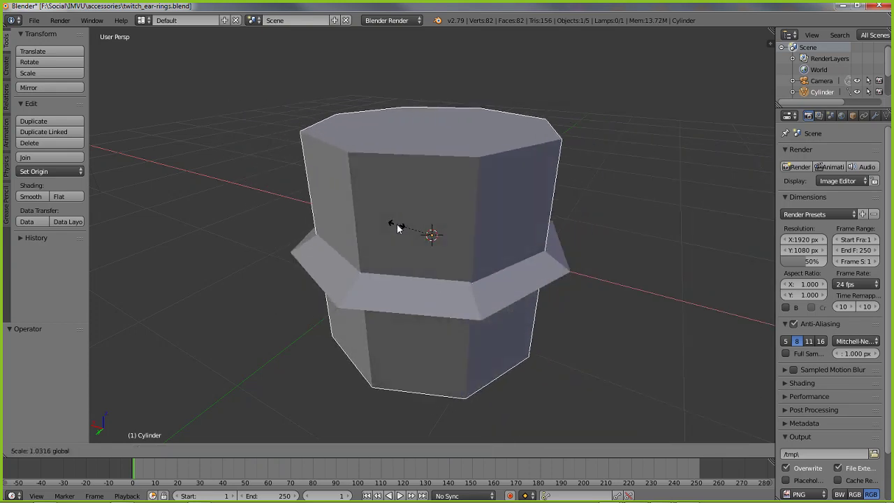
pyautogui.click(399, 237)
pyautogui.hotkey('ctrl', 'z')
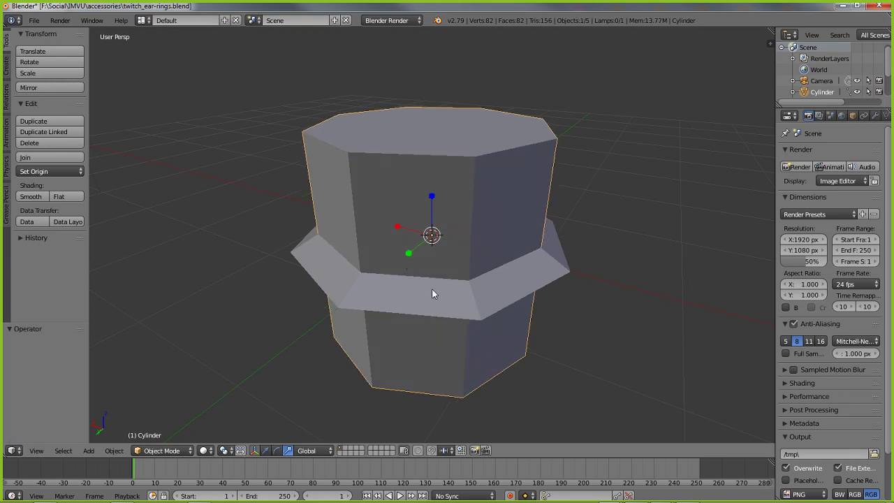
# Try scaling the cylinder uniformly on all axes from the manipulator's central circle, and restore its original size.
pyautogui.moveTo(432, 294); pyautogui.dragTo(413, 309, button='middle')
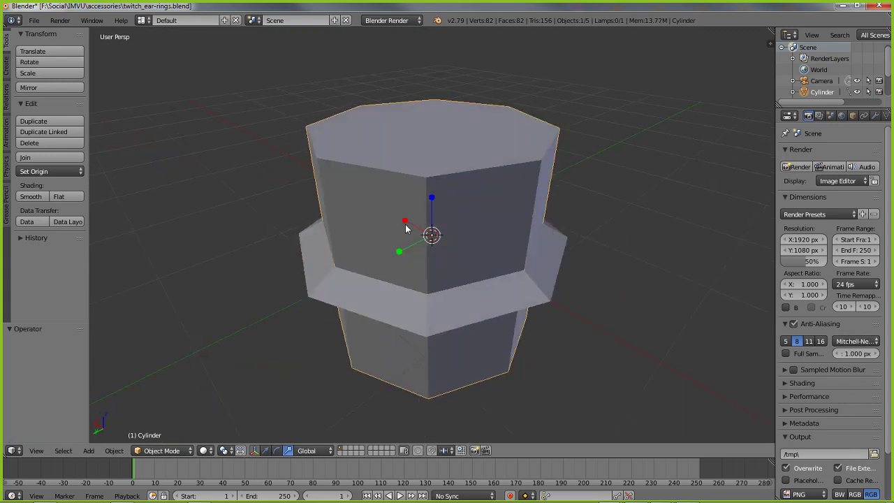
pyautogui.moveTo(419, 266); pyautogui.dragTo(359, 296, button='middle')
pyautogui.scroll(1, 359, 297)
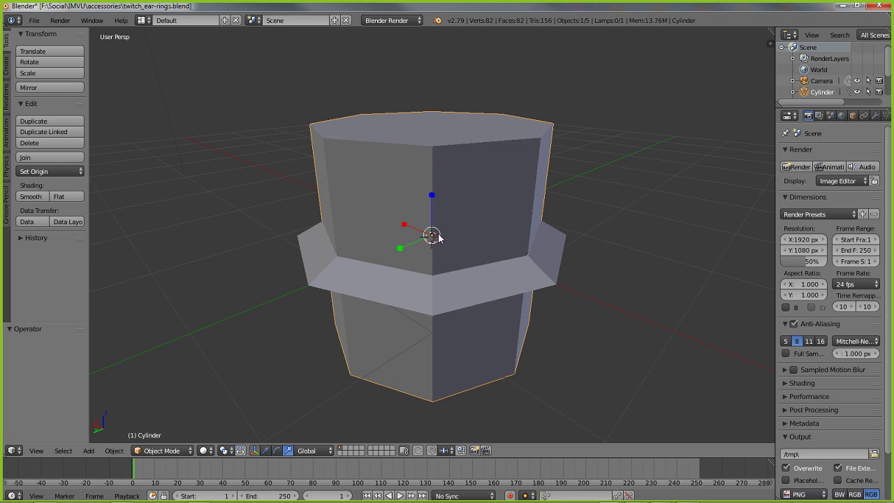
pyautogui.press('s')
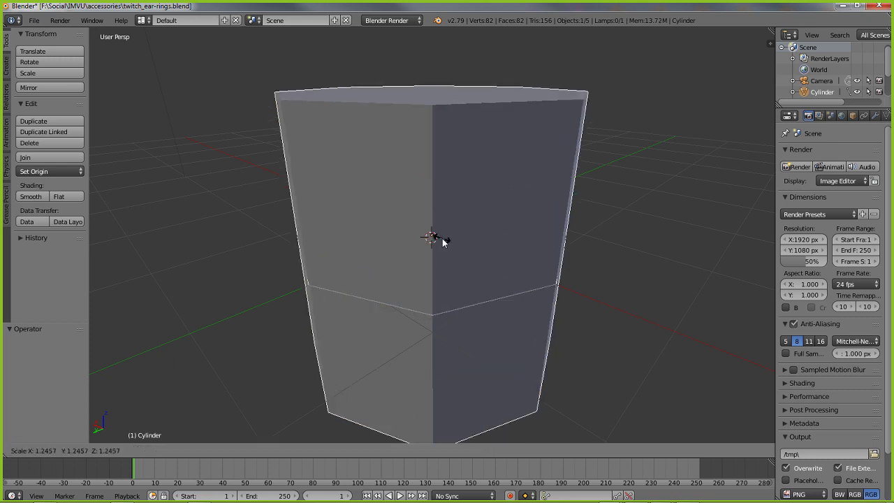
pyautogui.click(439, 239)
pyautogui.scroll(5, 449, 286)
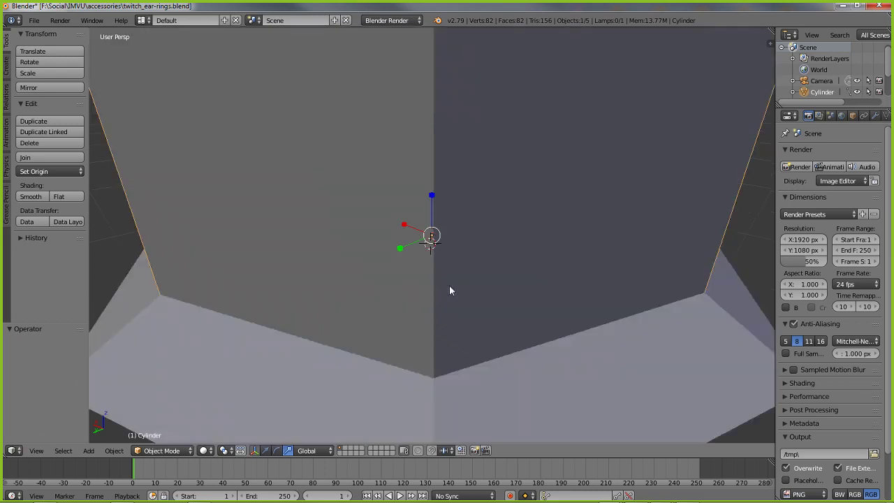
pyautogui.scroll(2, 449, 290)
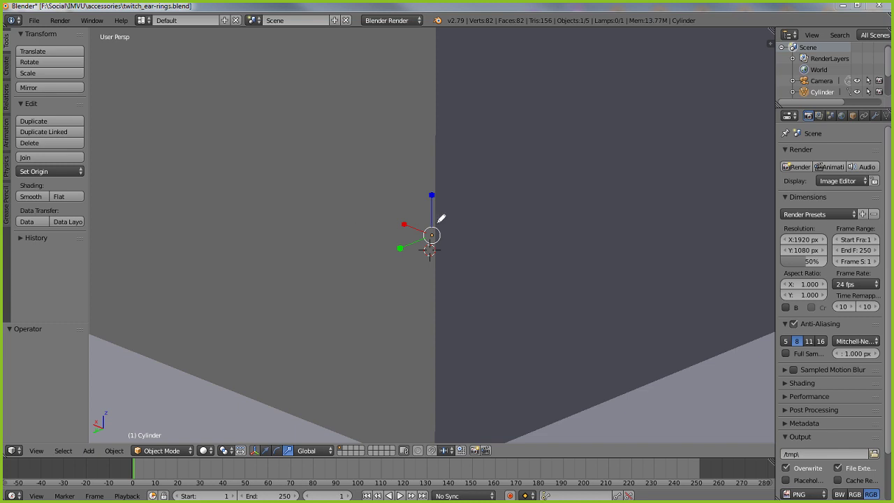
pyautogui.moveTo(438, 222)
pyautogui.mouseDown()
pyautogui.moveTo(417, 239)
pyautogui.moveTo(454, 252)
pyautogui.moveTo(442, 221)
pyautogui.mouseUp()
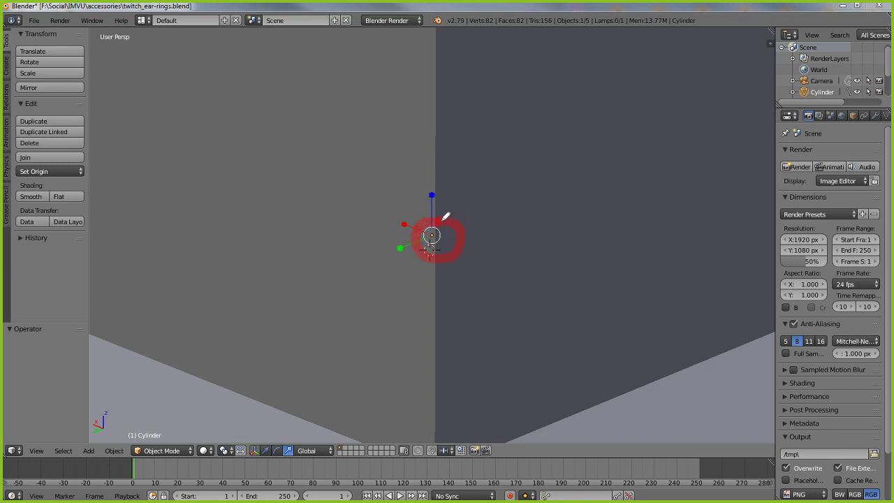
pyautogui.moveTo(434, 148)
pyautogui.mouseDown()
pyautogui.moveTo(433, 214)
pyautogui.moveTo(340, 195)
pyautogui.mouseUp()
pyautogui.moveTo(417, 239); pyautogui.dragTo(284, 294)
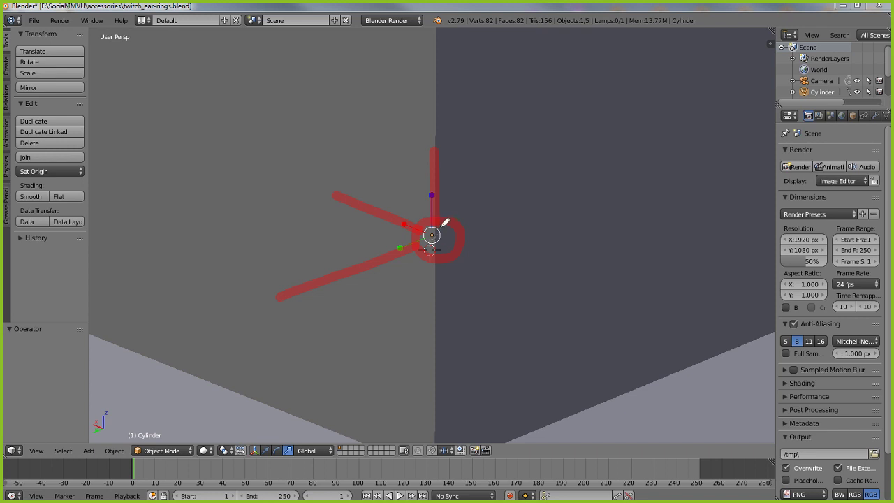
pyautogui.moveTo(439, 222)
pyautogui.mouseDown()
pyautogui.moveTo(414, 240)
pyautogui.moveTo(441, 217)
pyautogui.mouseUp()
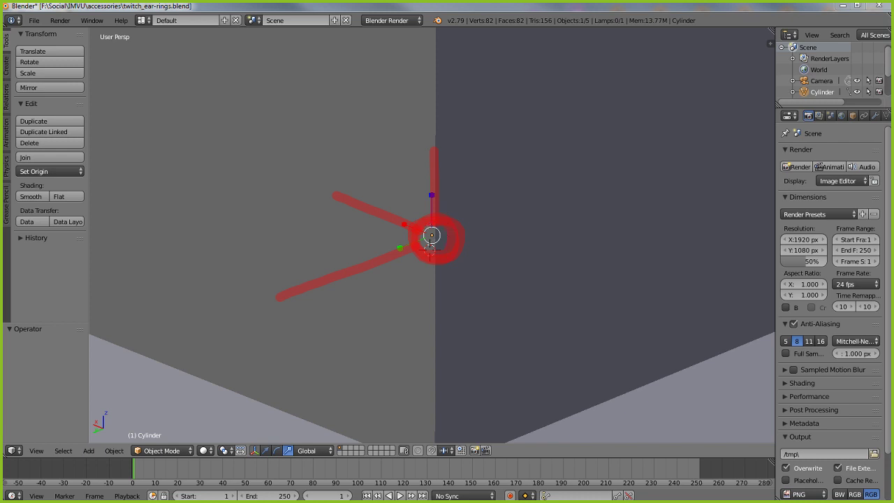
pyautogui.press('Escape')
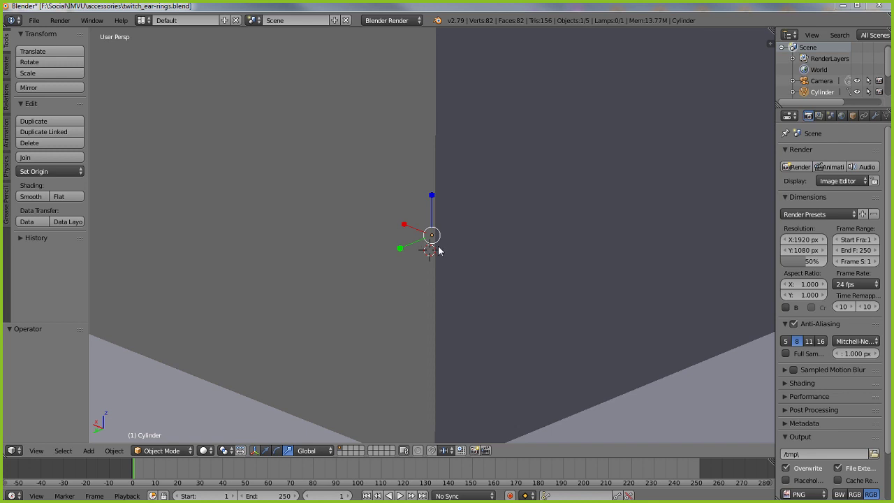
# Scale the cylinder uniformly by a factor of exactly 0.5 on all axes.
pyautogui.moveTo(439, 247); pyautogui.dragTo(442, 265, button='middle')
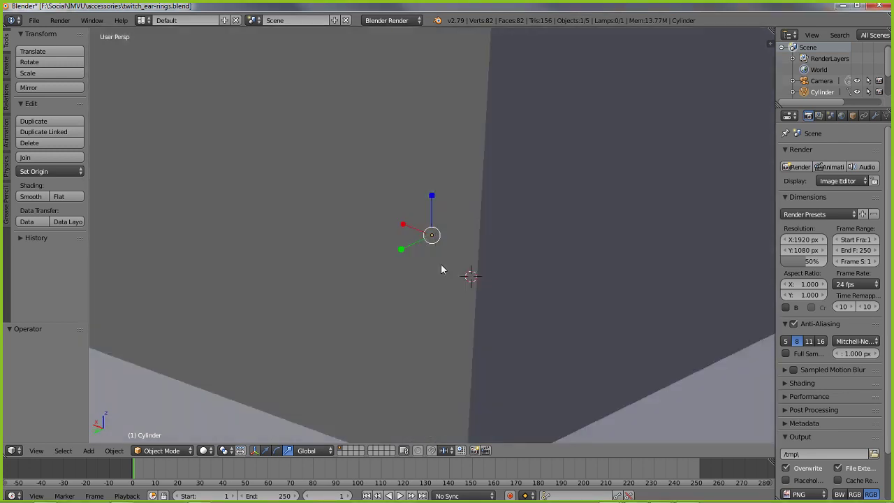
pyautogui.scroll(-6, 441, 263)
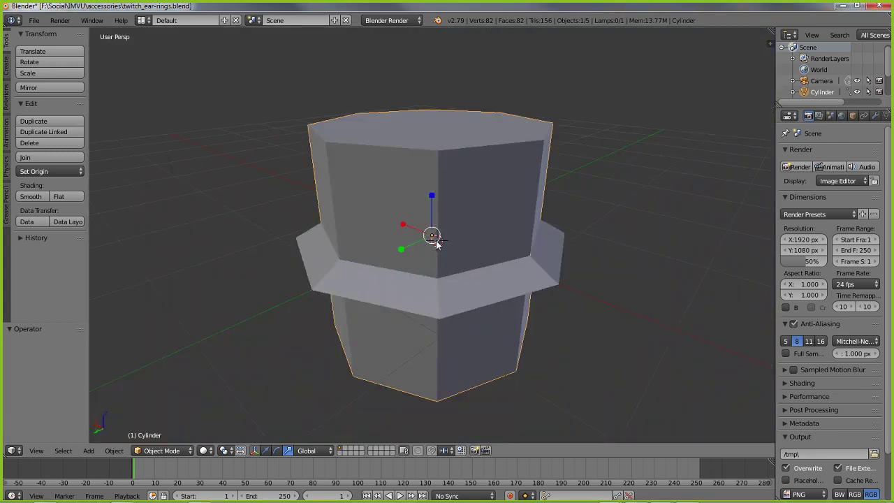
pyautogui.press('s')
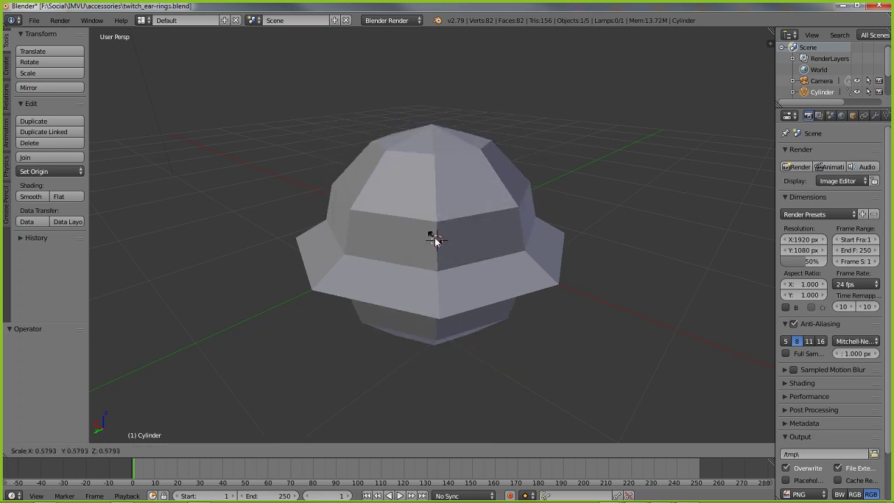
pyautogui.write('0.8')
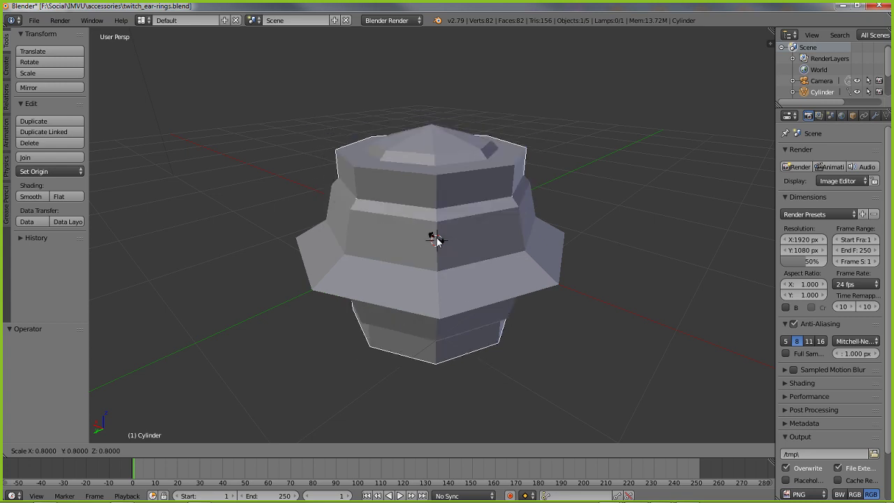
pyautogui.press('BackSpace')
pyautogui.write('7')
pyautogui.press('BackSpace')
pyautogui.write('5')
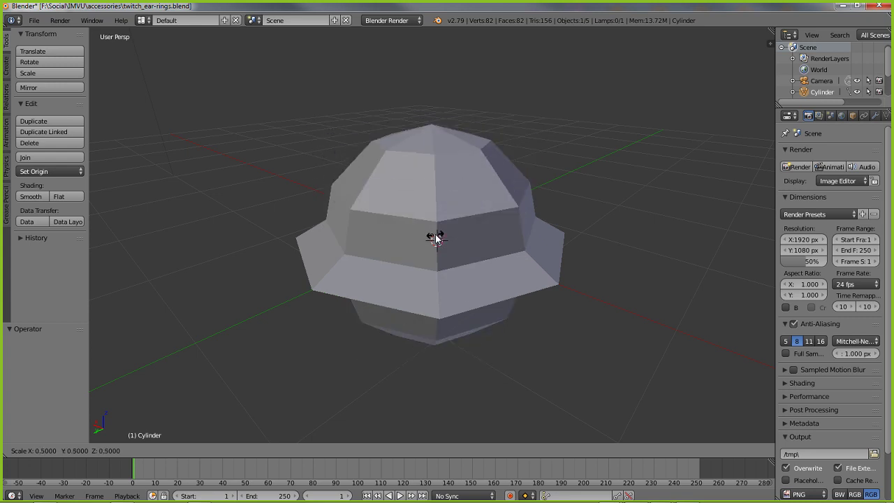
pyautogui.press('Return')
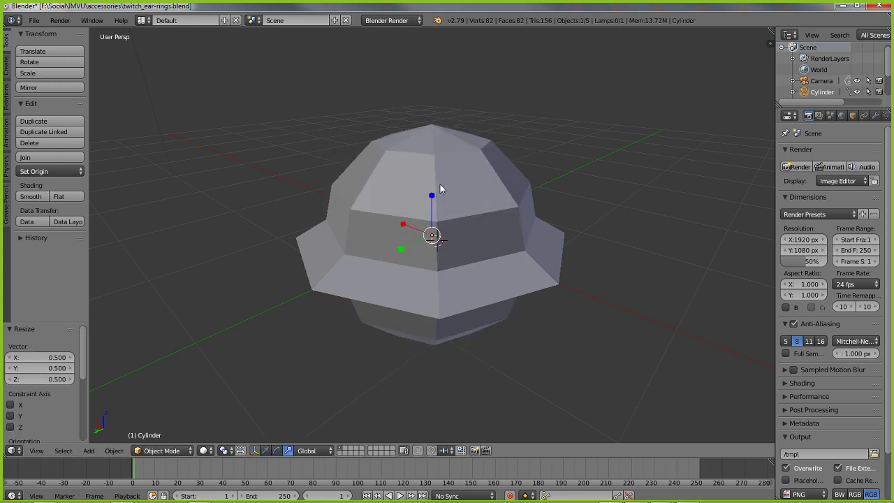
# Raise the cylinder about 1.362 along the global Z axis above the sphere and scale it uniformly by about 0.63.
pyautogui.click(267, 450)
pyautogui.moveTo(431, 190); pyautogui.dragTo(442, 43)
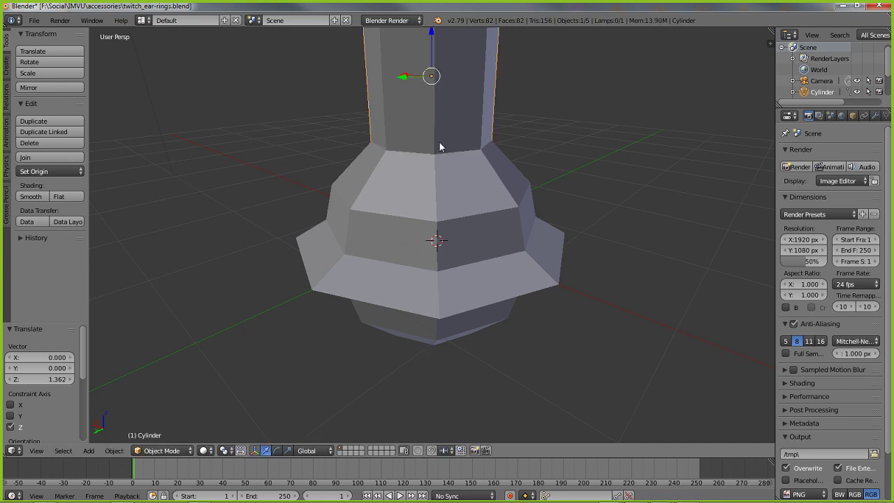
pyautogui.keyDown('shift'); pyautogui.moveTo(424, 115); pyautogui.dragTo(421, 176, button='middle'); pyautogui.keyUp('shift')
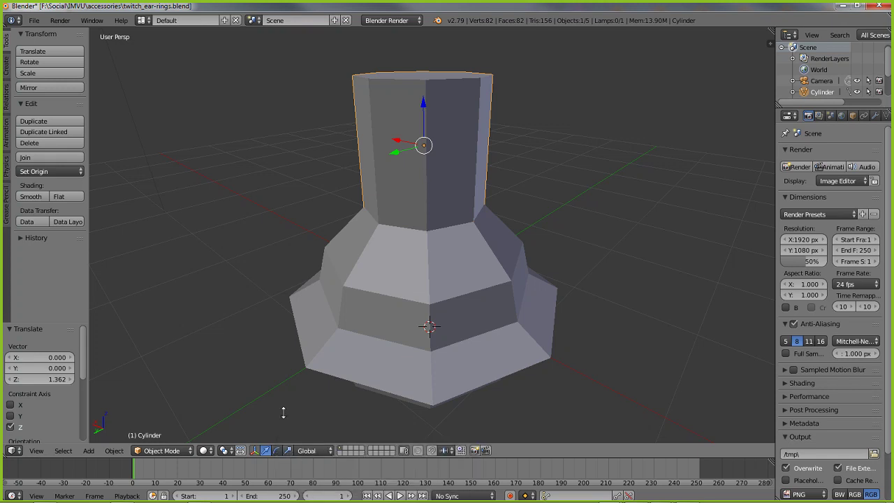
pyautogui.click(288, 451)
pyautogui.moveTo(429, 158); pyautogui.dragTo(424, 155)
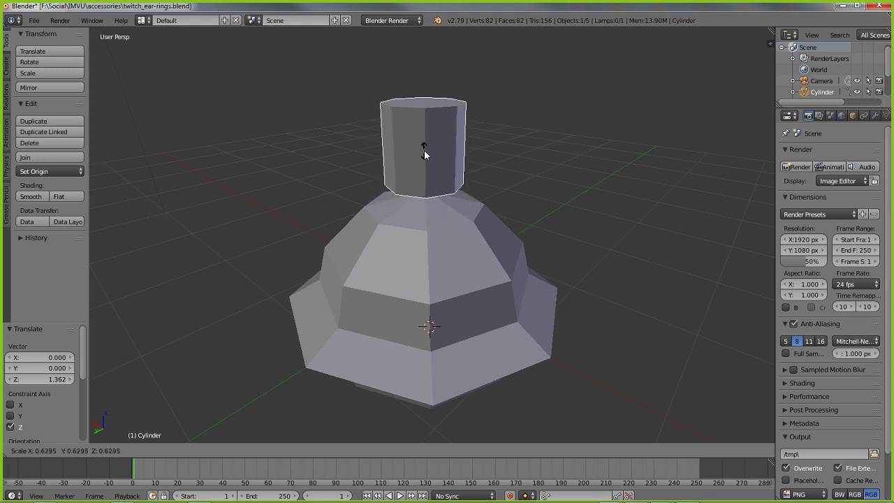
pyautogui.moveTo(424, 155); pyautogui.dragTo(424, 154)
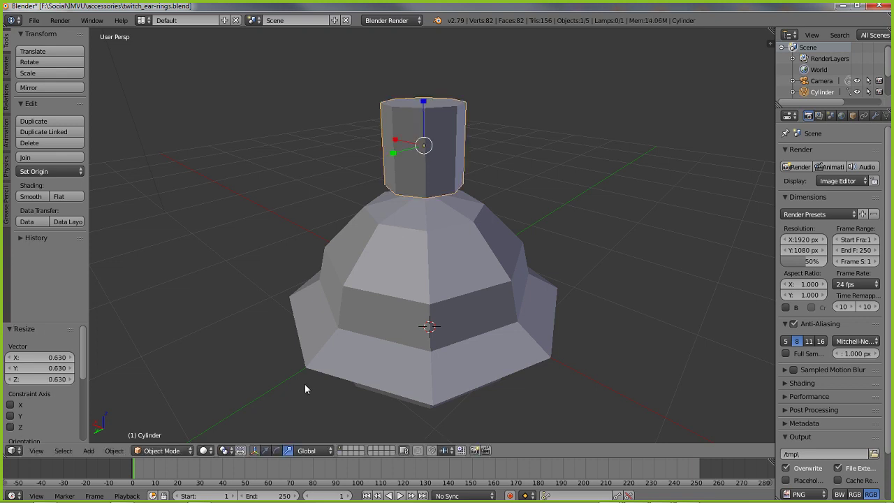
# Lower the cylinder about 0.132 along Z and flatten it by scaling its Z axis by about 0.468.
pyautogui.click(265, 451)
pyautogui.moveTo(424, 103); pyautogui.dragTo(426, 124)
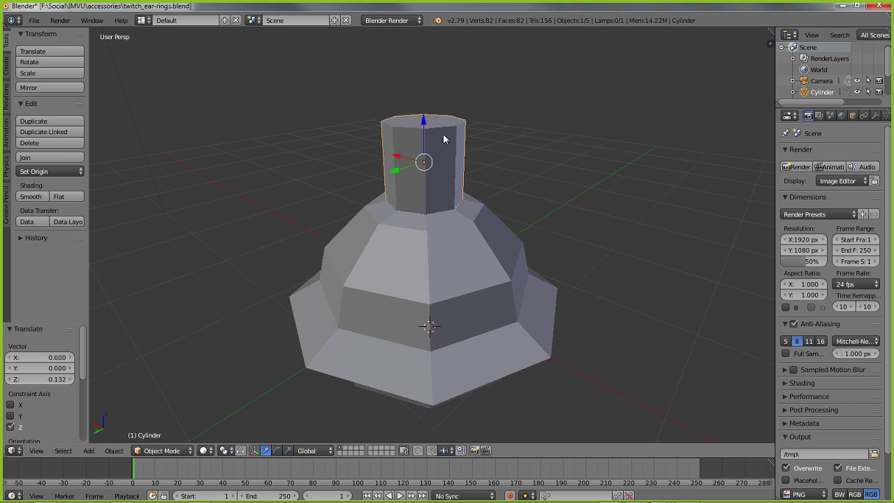
pyautogui.moveTo(391, 335); pyautogui.dragTo(416, 332, button='middle')
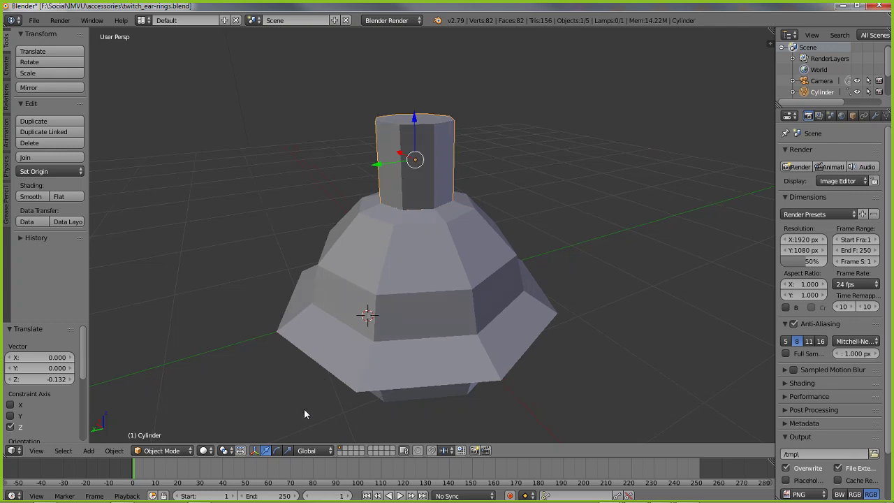
pyautogui.click(288, 451)
pyautogui.moveTo(415, 119); pyautogui.dragTo(417, 141)
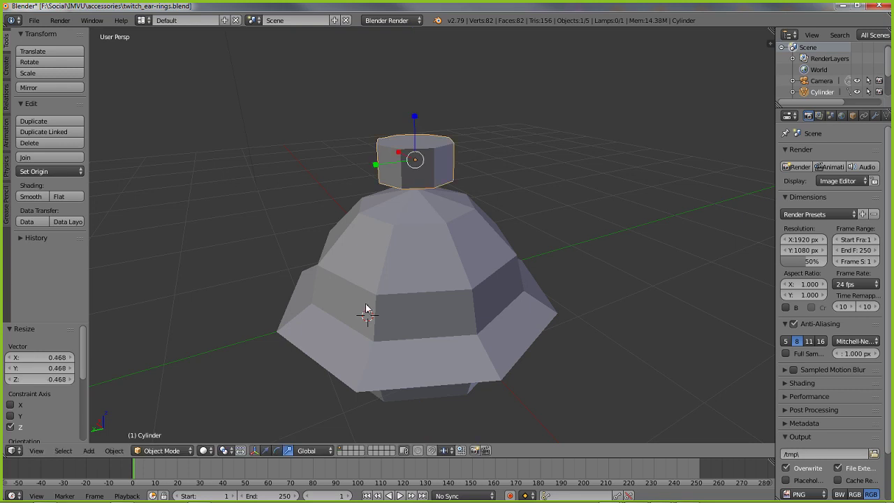
# Lower the flattened cylinder about 0.175 along Z so it sits on top of the sphere as a cap.
pyautogui.click(265, 450)
pyautogui.moveTo(415, 120); pyautogui.dragTo(417, 144)
pyautogui.moveTo(429, 247); pyautogui.dragTo(470, 269, button='middle')
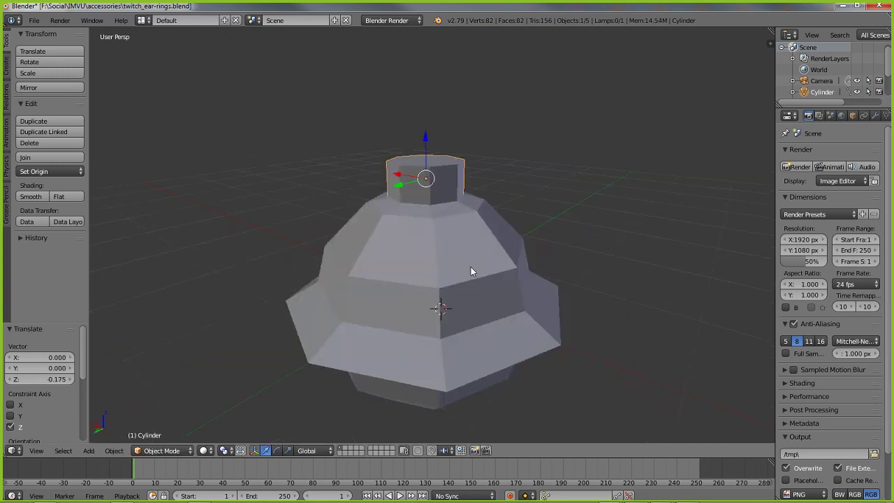
# Select the torus around the sphere and rotate it 90° about the global Y axis to stand it upright.
pyautogui.rightClick(553, 314)
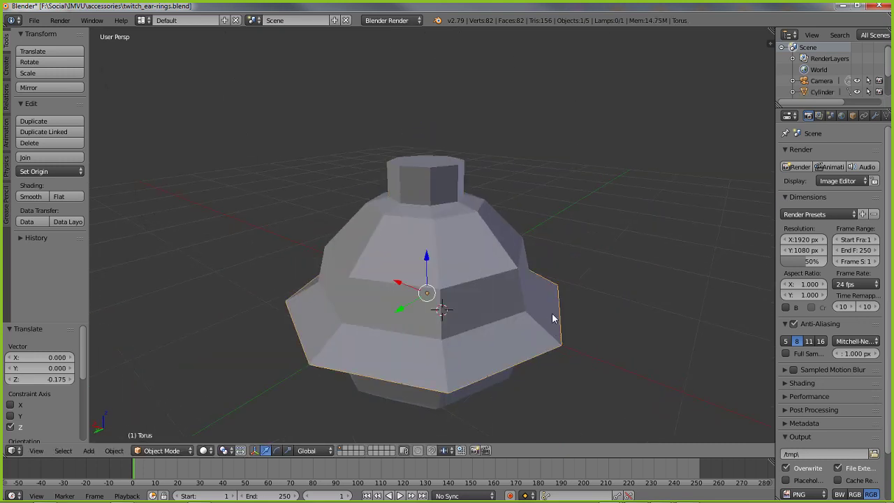
pyautogui.moveTo(478, 349); pyautogui.dragTo(453, 353, button='middle')
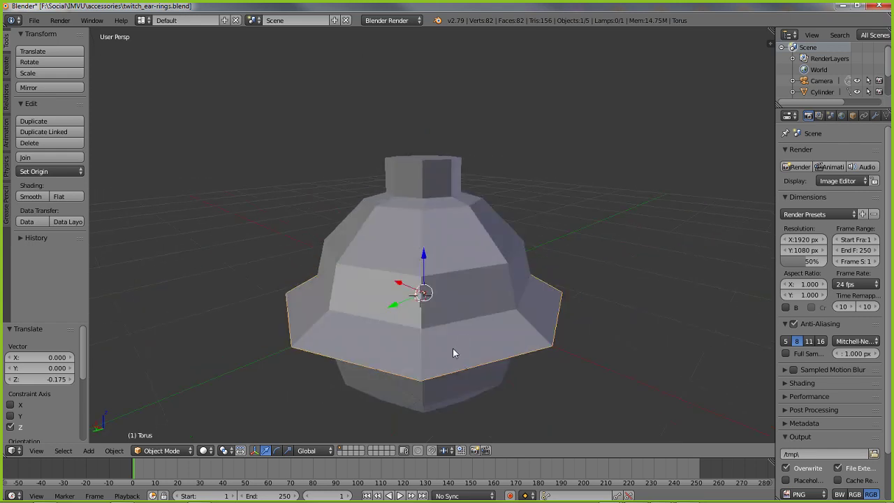
pyautogui.click(282, 451)
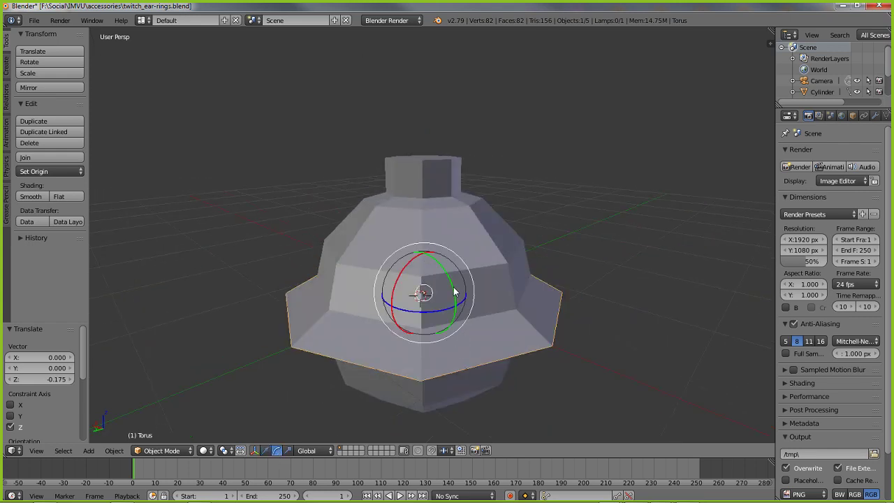
pyautogui.press('r')
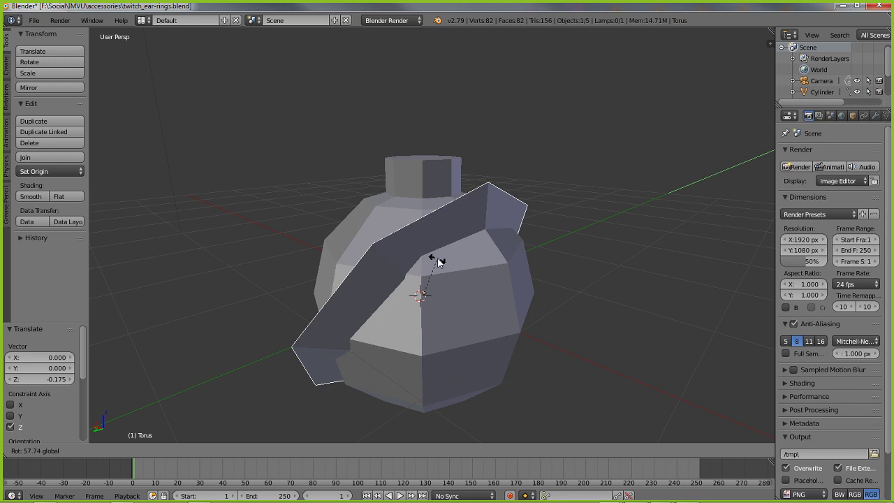
pyautogui.keyDown('ctrl'); pyautogui.moveTo(437, 258); pyautogui.dragTo(410, 222); pyautogui.keyUp('ctrl')
# Raise the upright torus about 1.921 along the global Z axis above the cylinder.
pyautogui.click(289, 452)
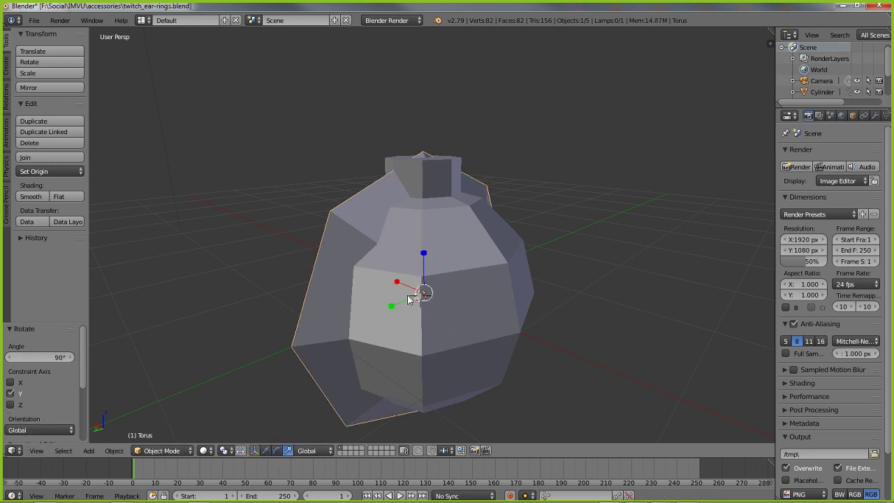
pyautogui.click(266, 451)
pyautogui.moveTo(429, 271); pyautogui.dragTo(442, 444)
pyautogui.scroll(-1, 464, 268)
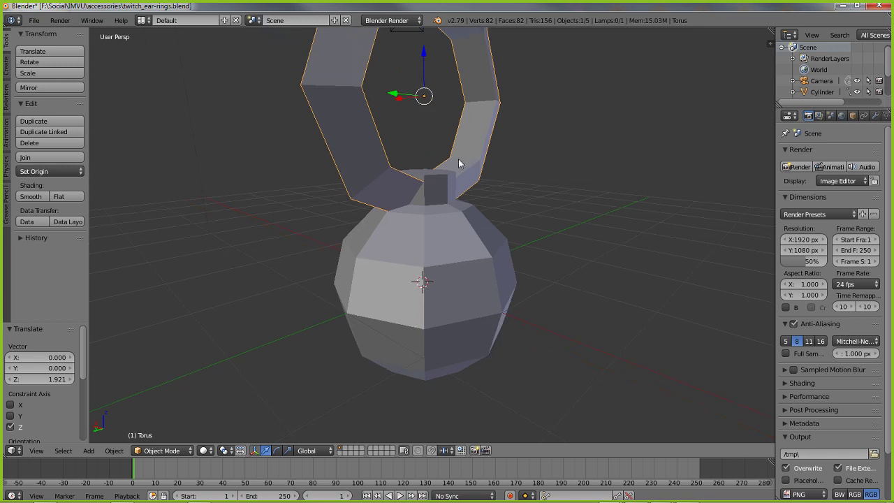
# Scale the torus uniformly by about 0.361 to make a small ring above the cylinder cap.
pyautogui.keyDown('shift'); pyautogui.moveTo(459, 160); pyautogui.dragTo(454, 245, button='middle'); pyautogui.keyUp('shift')
pyautogui.scroll(-1, 453, 245)
pyautogui.moveTo(486, 272); pyautogui.dragTo(467, 281, button='middle')
pyautogui.click(287, 450)
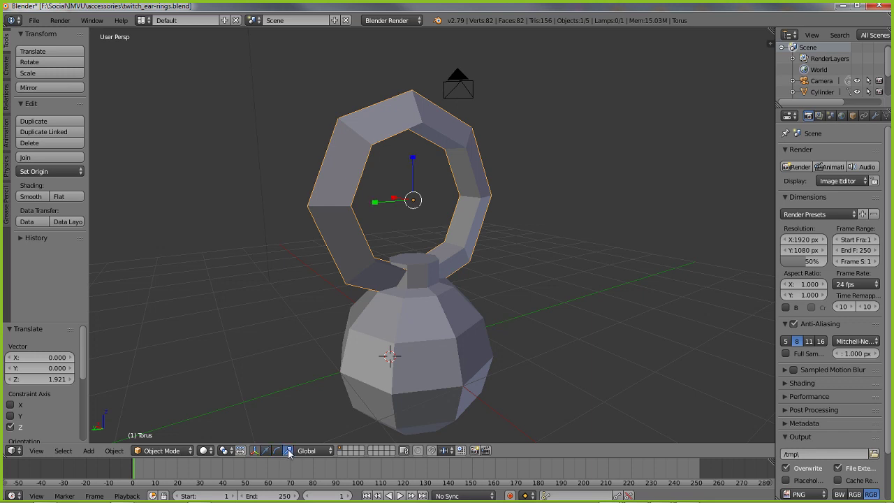
pyautogui.moveTo(417, 205); pyautogui.dragTo(414, 201)
pyautogui.click(414, 201)
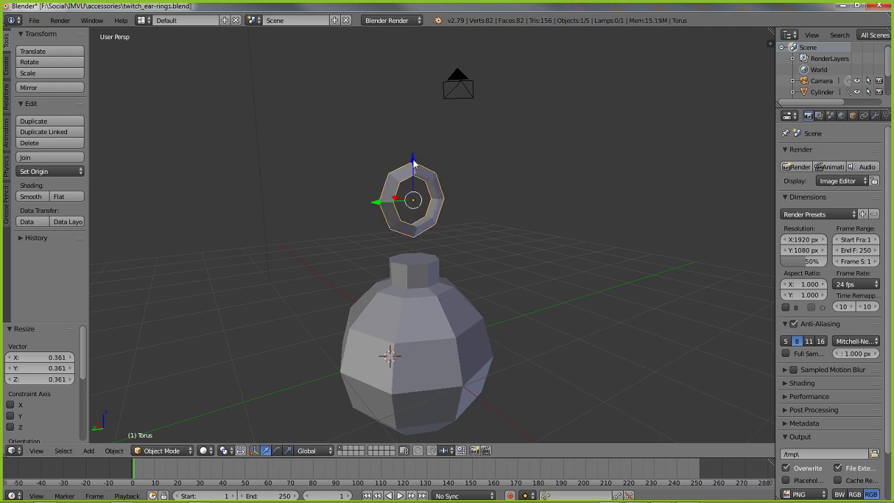
# Lower the small torus about 0.505 along Z until its lower part sinks into the cylinder cap.
pyautogui.moveTo(417, 170); pyautogui.dragTo(413, 206)
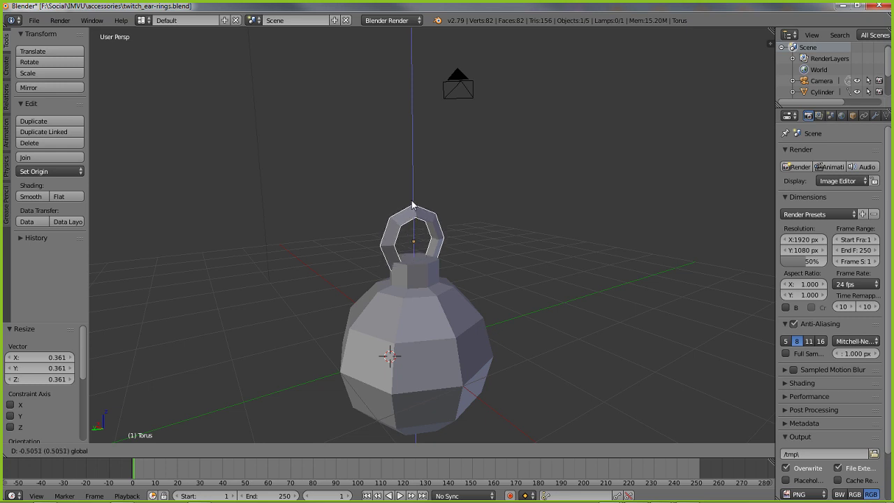
pyautogui.click(413, 223)
pyautogui.moveTo(418, 357); pyautogui.dragTo(515, 301, button='middle')
pyautogui.scroll(3, 481, 298)
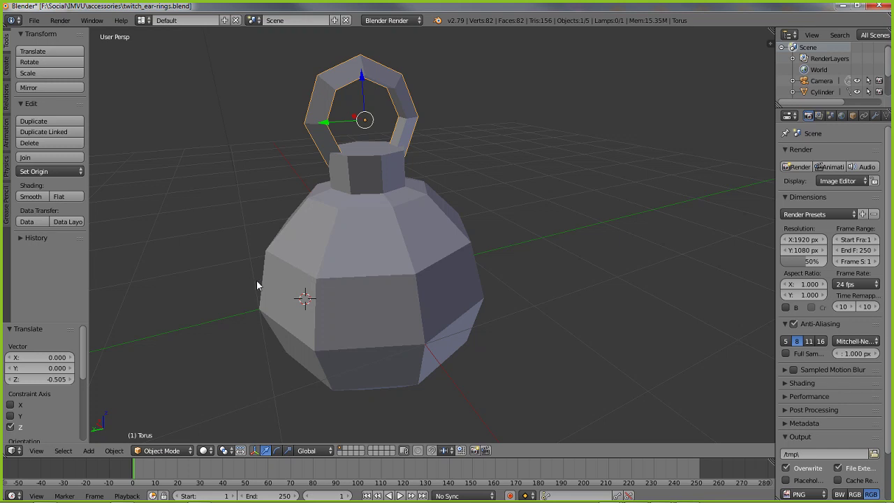
pyautogui.moveTo(273, 298)
pyautogui.mouseDown(button='middle')
pyautogui.moveTo(437, 306)
pyautogui.moveTo(333, 300)
pyautogui.moveTo(269, 282)
pyautogui.mouseUp(button='middle')
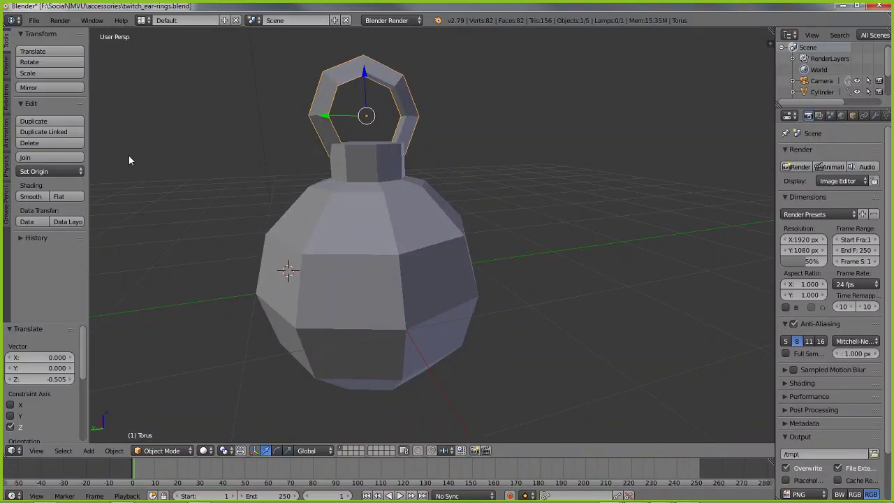
# Save the scene as a new file named twitch_ear-rings_v2.blend in the accessories folder.
pyautogui.click(33, 20)
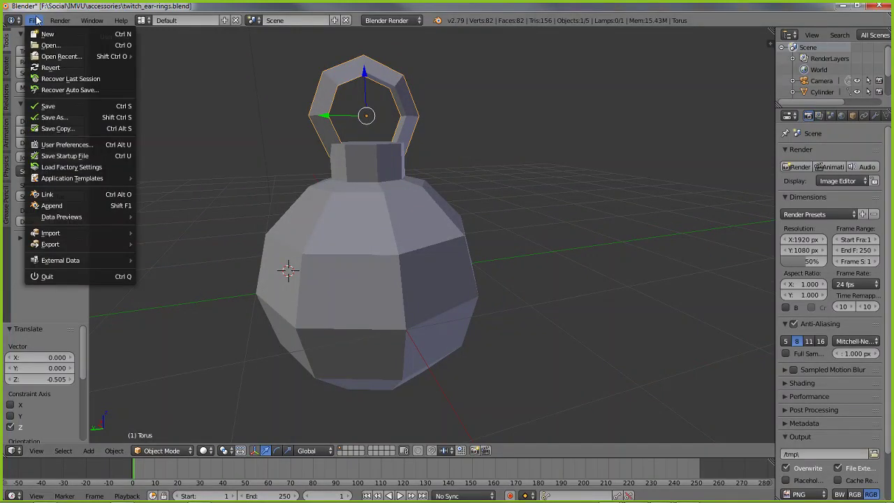
pyautogui.click(52, 117)
pyautogui.click(203, 62)
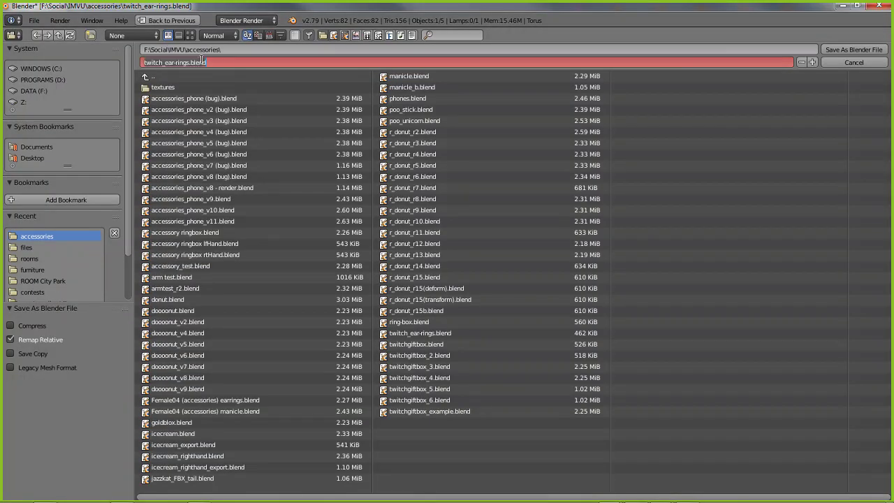
pyautogui.hotkey('ctrl', 'a')
pyautogui.press('BackSpace')
pyautogui.press('BackSpace')
pyautogui.press('BackSpace')
pyautogui.press('BackSpace')
pyautogui.press('BackSpace')
pyautogui.press('BackSpace')
pyautogui.press('Return')
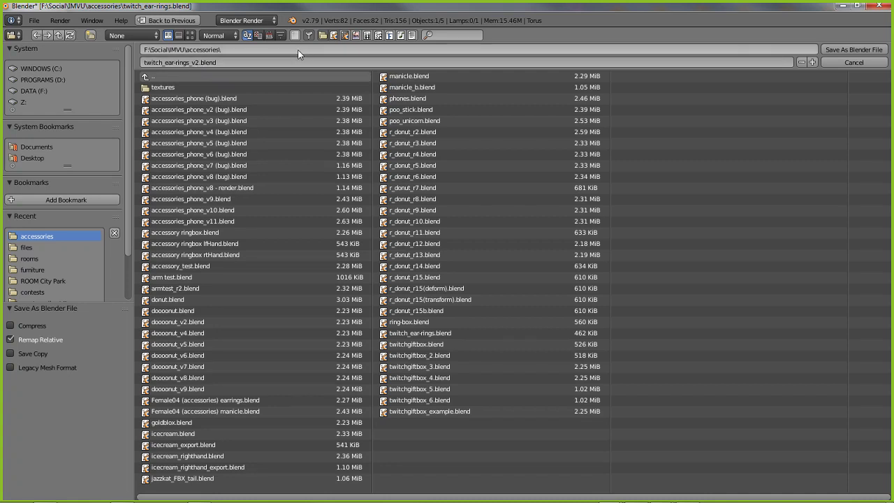
pyautogui.click(850, 49)
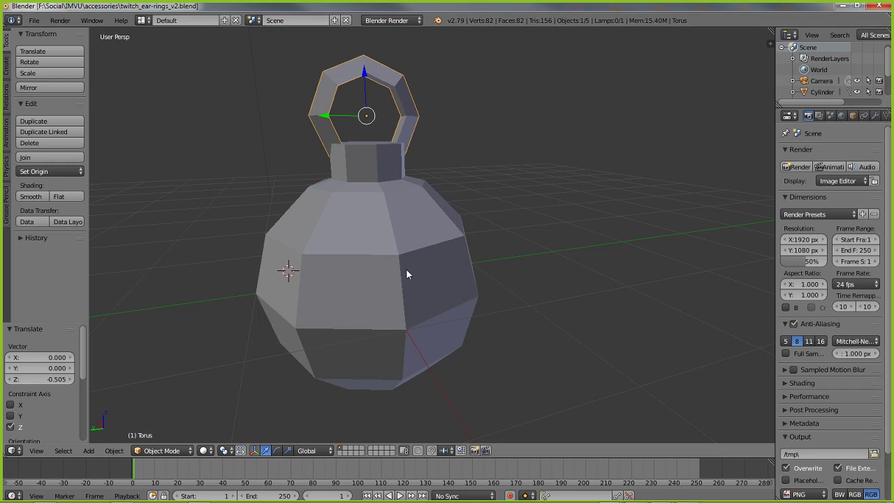
pyautogui.moveTo(386, 257)
pyautogui.mouseDown(button='middle')
pyautogui.moveTo(374, 277)
pyautogui.moveTo(529, 254)
pyautogui.moveTo(370, 274)
pyautogui.moveTo(387, 270)
pyautogui.mouseUp(button='middle')
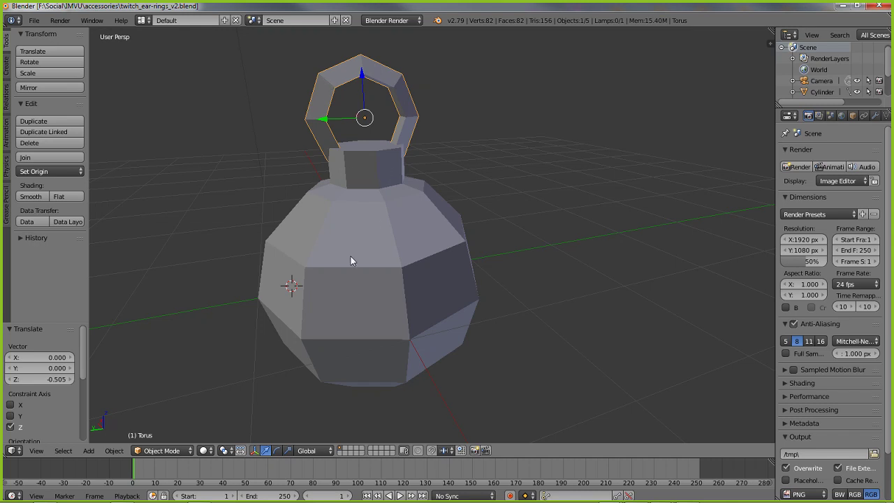
pyautogui.moveTo(447, 325)
pyautogui.mouseDown(button='middle')
pyautogui.moveTo(378, 325)
pyautogui.moveTo(348, 304)
pyautogui.moveTo(365, 233)
pyautogui.moveTo(474, 294)
pyautogui.moveTo(485, 309)
pyautogui.moveTo(453, 325)
pyautogui.mouseUp(button='middle')
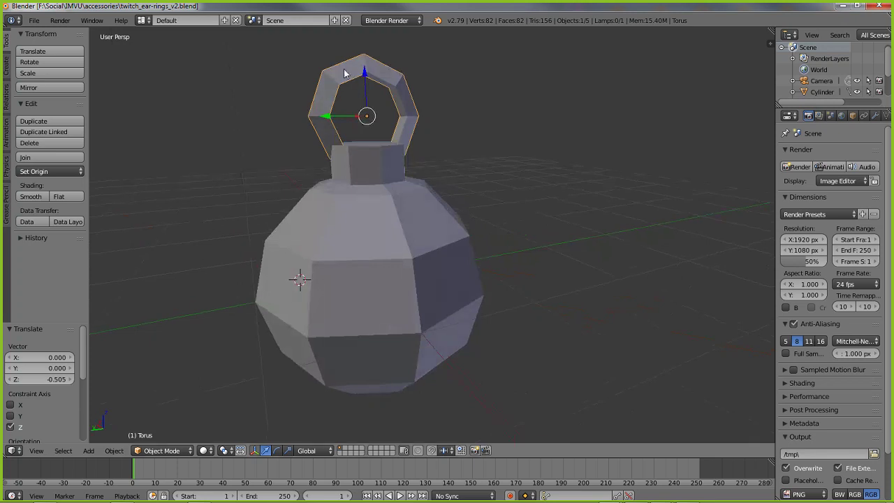
# Apply smooth shading to the torus ring above the cylinder cap.
pyautogui.rightClick(364, 174)
pyautogui.rightClick(374, 238)
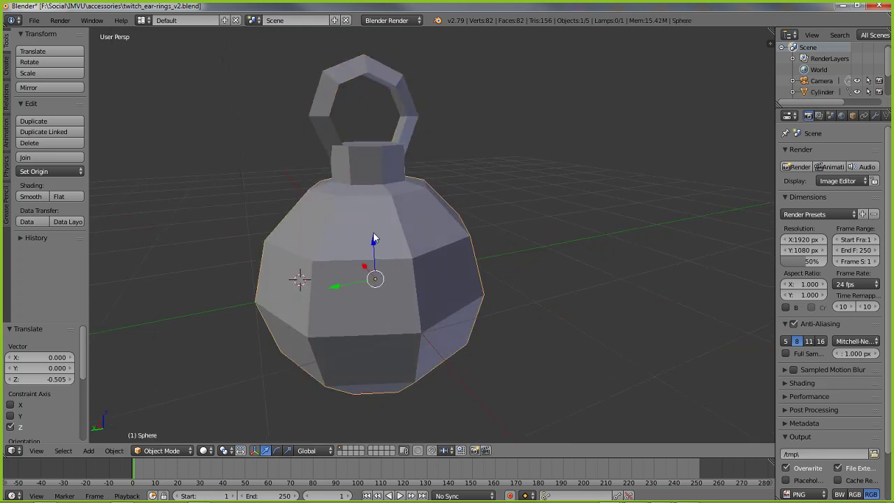
pyautogui.rightClick(337, 86)
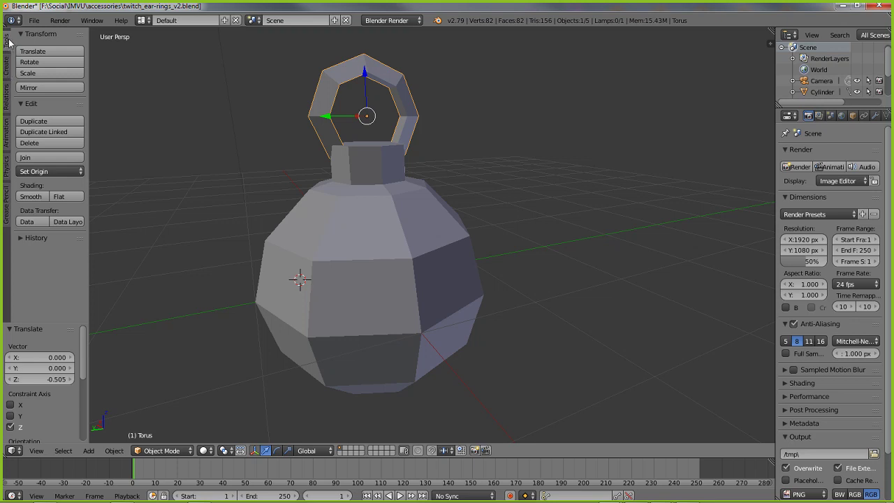
pyautogui.click(31, 197)
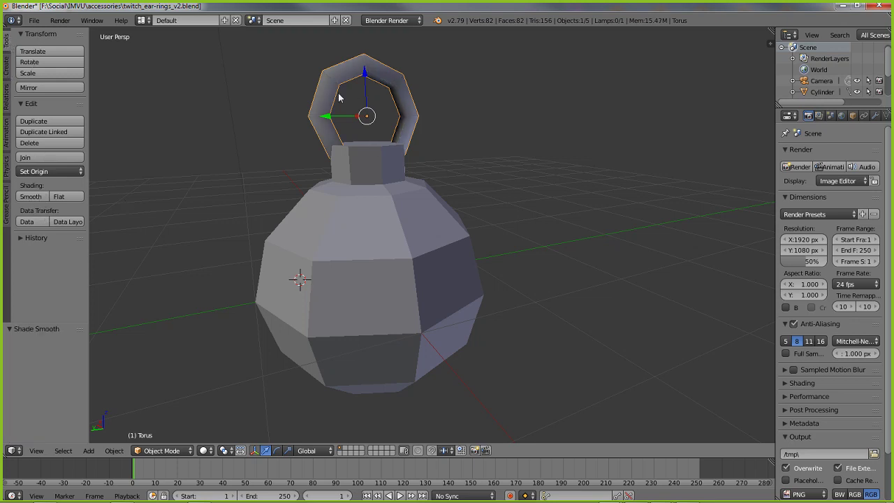
# Apply smooth shading to the cylinder cap and to the sphere body of the ornament.
pyautogui.rightClick(368, 169)
pyautogui.moveTo(368, 169)
pyautogui.mouseDown(button='middle')
pyautogui.moveTo(362, 187)
pyautogui.moveTo(408, 199)
pyautogui.moveTo(374, 175)
pyautogui.mouseUp(button='middle')
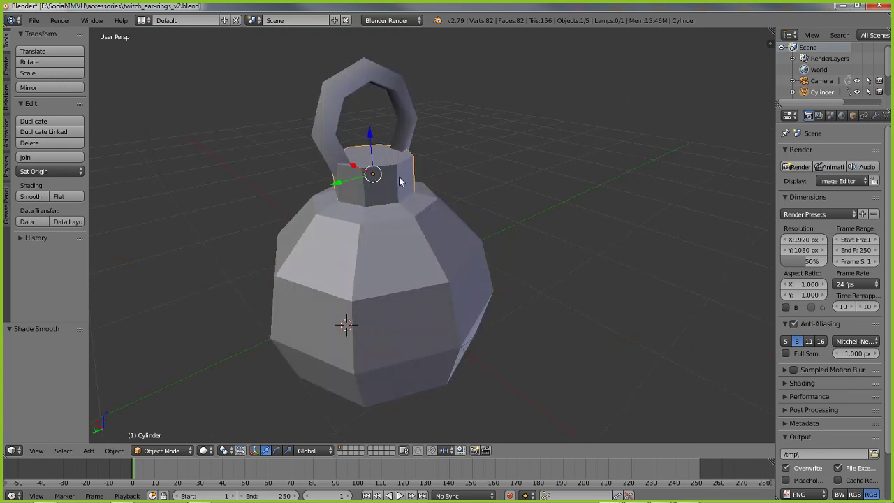
pyautogui.rightClick(384, 238)
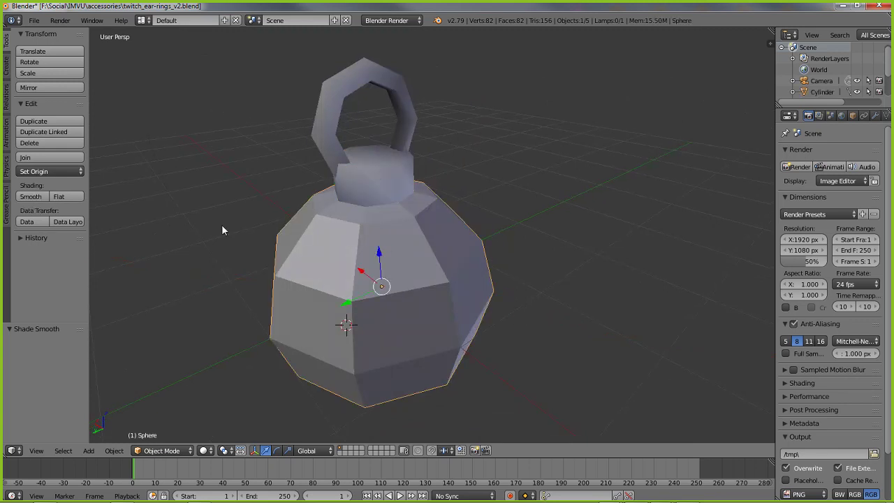
pyautogui.click(31, 196)
pyautogui.moveTo(234, 223)
pyautogui.mouseDown(button='middle')
pyautogui.moveTo(362, 258)
pyautogui.moveTo(457, 261)
pyautogui.moveTo(462, 272)
pyautogui.moveTo(458, 286)
pyautogui.moveTo(299, 281)
pyautogui.moveTo(489, 277)
pyautogui.moveTo(463, 277)
pyautogui.mouseUp(button='middle')
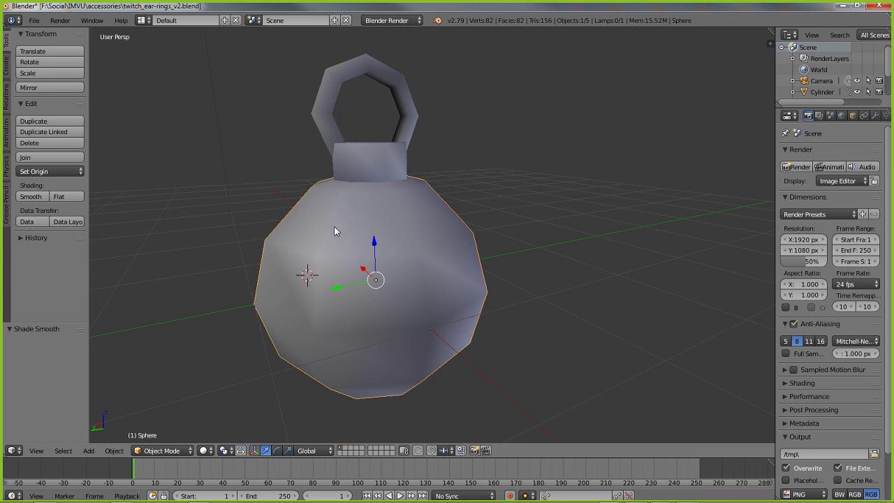
# Examine the smooth shading on the sphere, the cylinder cap and the ring from several angles.
pyautogui.moveTo(336, 231); pyautogui.dragTo(447, 259, button='middle')
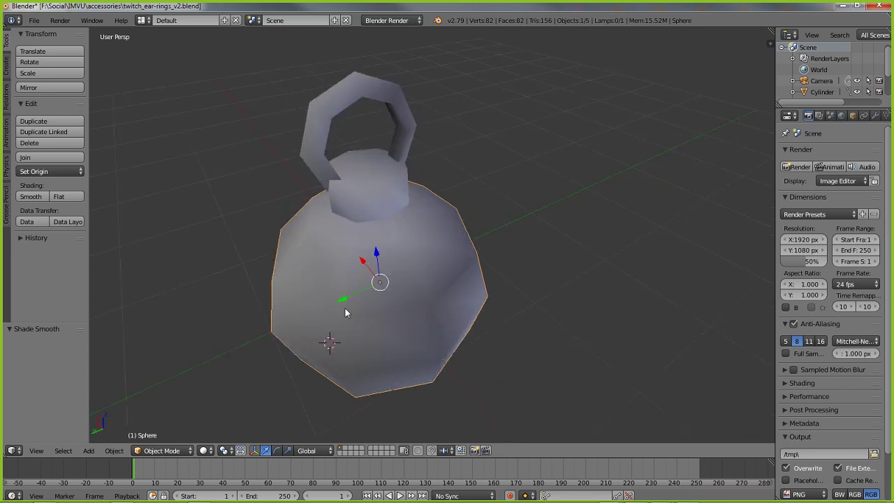
pyautogui.moveTo(348, 313)
pyautogui.mouseDown(button='middle')
pyautogui.moveTo(327, 278)
pyautogui.moveTo(350, 201)
pyautogui.moveTo(452, 262)
pyautogui.moveTo(457, 251)
pyautogui.moveTo(507, 259)
pyautogui.moveTo(455, 261)
pyautogui.moveTo(420, 224)
pyautogui.mouseUp(button='middle')
pyautogui.moveTo(537, 261); pyautogui.dragTo(421, 212, button='middle')
pyautogui.rightClick(399, 187)
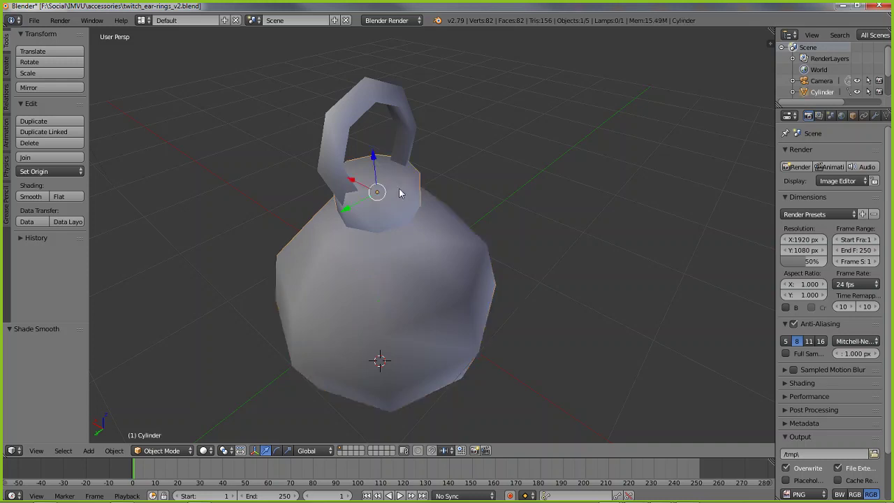
pyautogui.scroll(3, 407, 210)
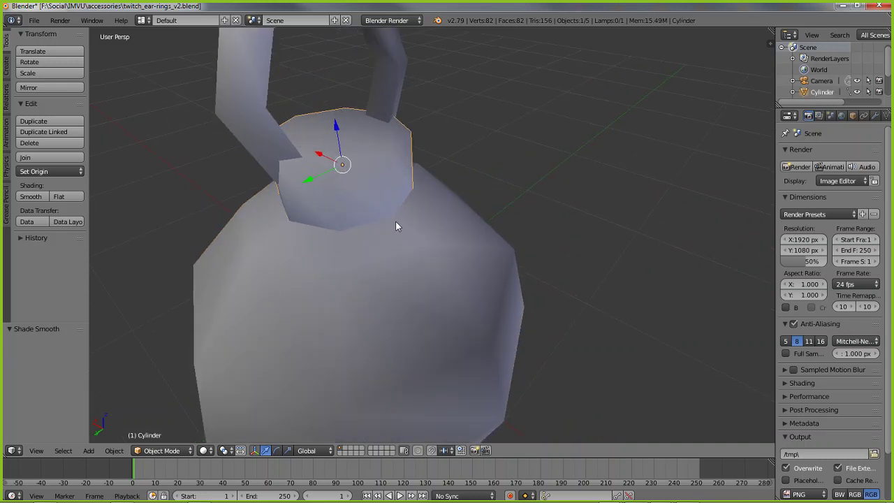
pyautogui.moveTo(395, 223)
pyautogui.mouseDown(button='middle')
pyautogui.moveTo(389, 193)
pyautogui.moveTo(384, 235)
pyautogui.moveTo(391, 231)
pyautogui.mouseUp(button='middle')
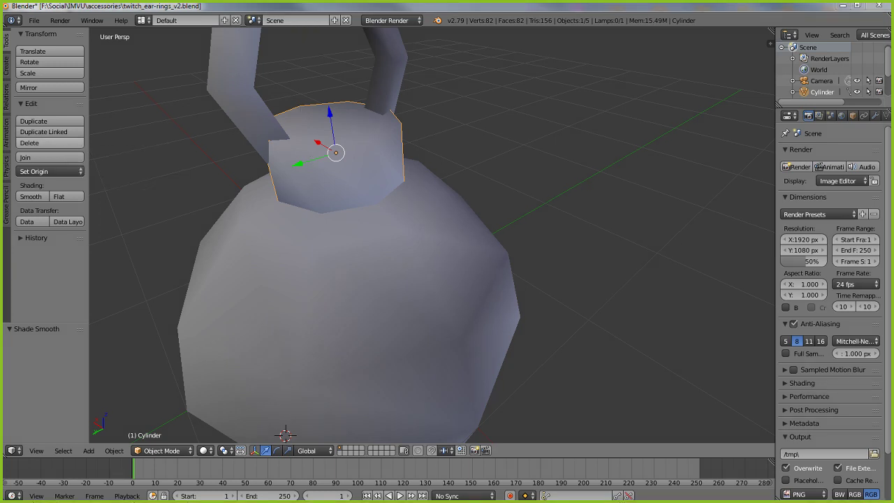
pyautogui.hotkey('ctrl', 'r')
pyautogui.moveTo(335, 164); pyautogui.dragTo(362, 210, button='middle')
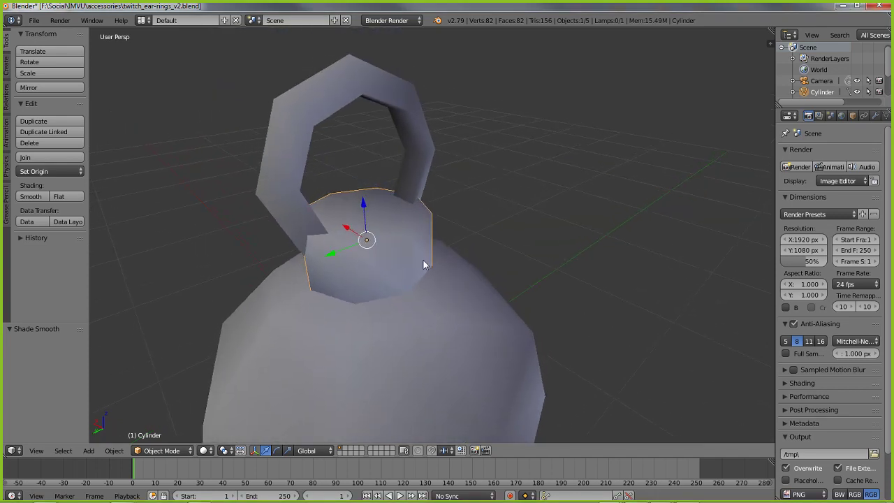
pyautogui.moveTo(423, 261)
pyautogui.mouseDown(button='middle')
pyautogui.moveTo(397, 255)
pyautogui.moveTo(407, 255)
pyautogui.mouseUp(button='middle')
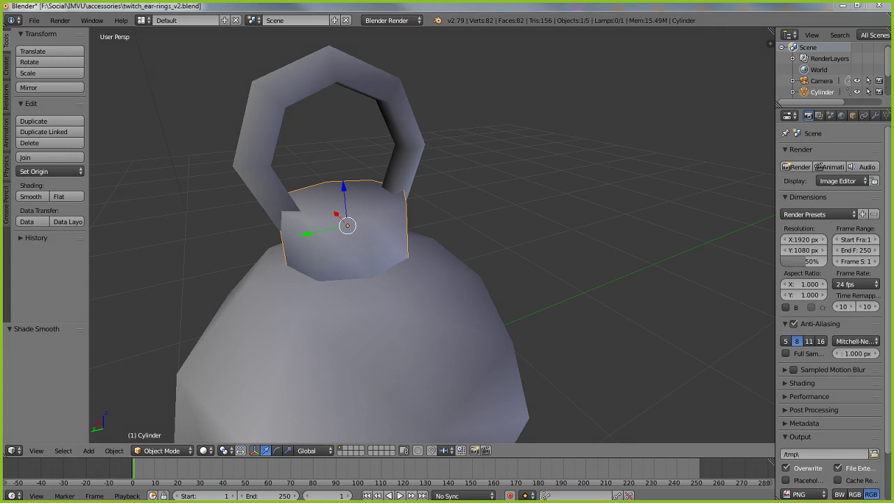
pyautogui.moveTo(306, 212)
pyautogui.mouseDown()
pyautogui.moveTo(264, 153)
pyautogui.moveTo(316, 81)
pyautogui.moveTo(377, 86)
pyautogui.moveTo(411, 144)
pyautogui.moveTo(403, 188)
pyautogui.moveTo(385, 178)
pyautogui.moveTo(398, 131)
pyautogui.moveTo(390, 96)
pyautogui.moveTo(286, 116)
pyautogui.moveTo(282, 180)
pyautogui.moveTo(293, 204)
pyautogui.mouseUp()
pyautogui.moveTo(398, 190)
pyautogui.mouseDown()
pyautogui.moveTo(410, 133)
pyautogui.moveTo(347, 84)
pyautogui.moveTo(291, 109)
pyautogui.moveTo(289, 189)
pyautogui.moveTo(302, 199)
pyautogui.mouseUp()
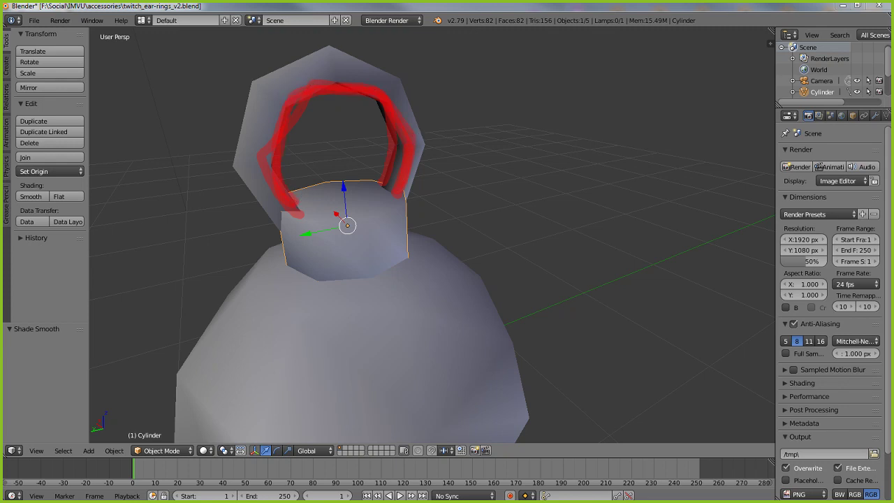
pyautogui.press('Escape')
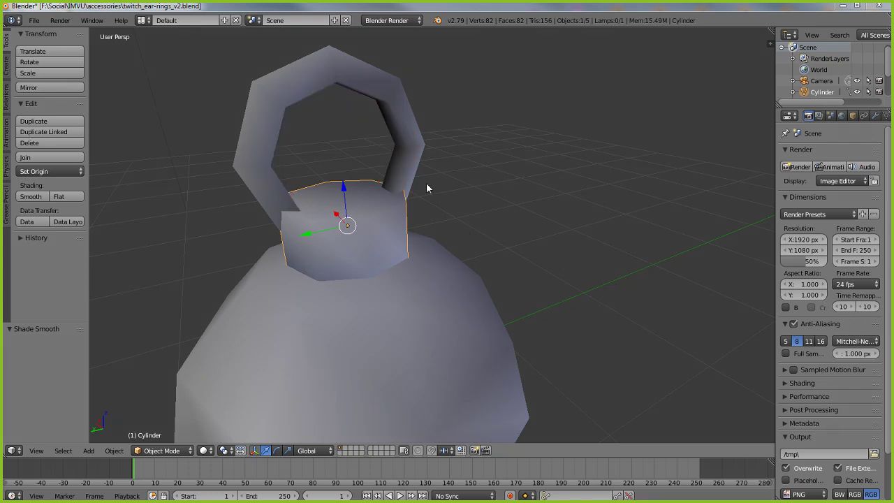
# Widen the properties area and enable Auto Smooth in the cylinder cap's mesh normals.
pyautogui.click(776, 149)
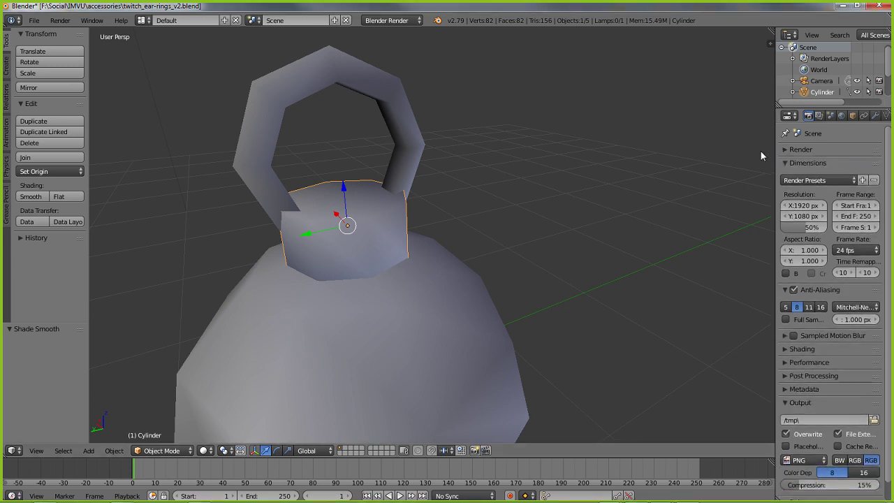
pyautogui.moveTo(774, 126); pyautogui.dragTo(714, 125)
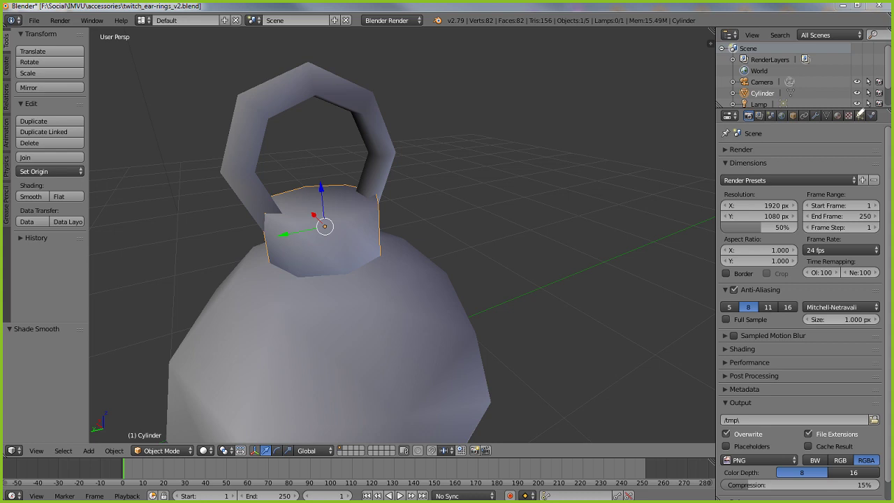
pyautogui.moveTo(824, 95)
pyautogui.mouseDown()
pyautogui.moveTo(821, 127)
pyautogui.moveTo(845, 99)
pyautogui.moveTo(823, 97)
pyautogui.mouseUp()
pyautogui.moveTo(539, 112)
pyautogui.mouseDown()
pyautogui.moveTo(557, 132)
pyautogui.moveTo(598, 93)
pyautogui.moveTo(535, 101)
pyautogui.moveTo(538, 95)
pyautogui.moveTo(603, 88)
pyautogui.moveTo(577, 176)
pyautogui.mouseUp()
pyautogui.moveTo(595, 118)
pyautogui.mouseDown()
pyautogui.moveTo(808, 122)
pyautogui.moveTo(789, 137)
pyautogui.mouseUp()
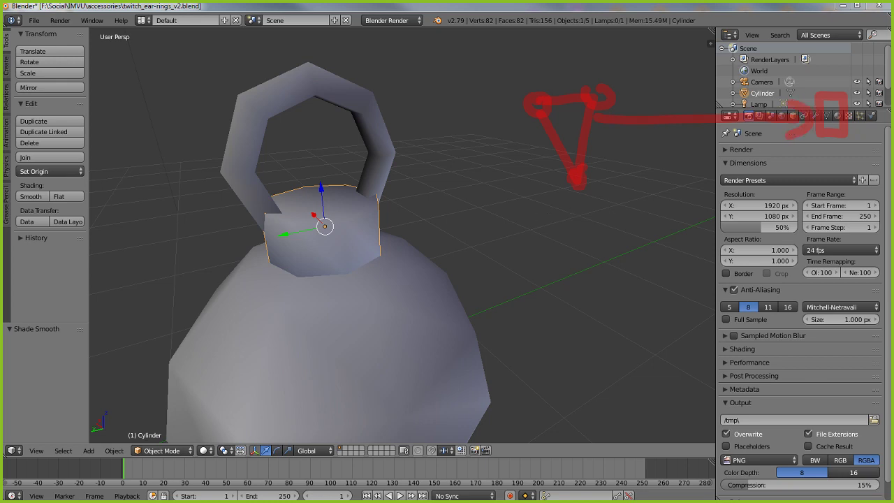
pyautogui.press('Escape')
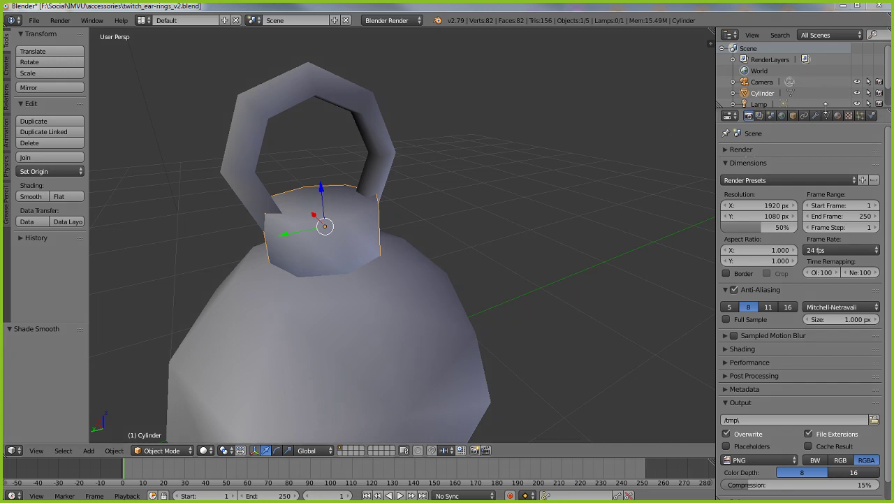
pyautogui.click(826, 116)
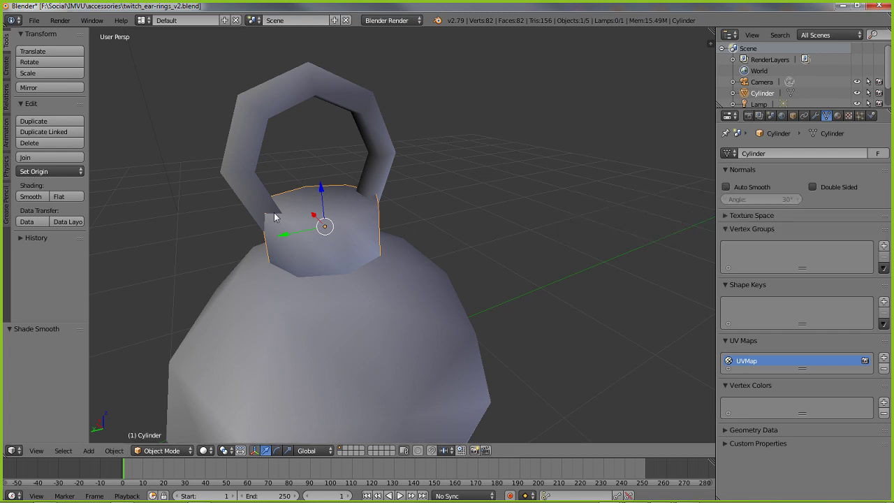
pyautogui.click(727, 188)
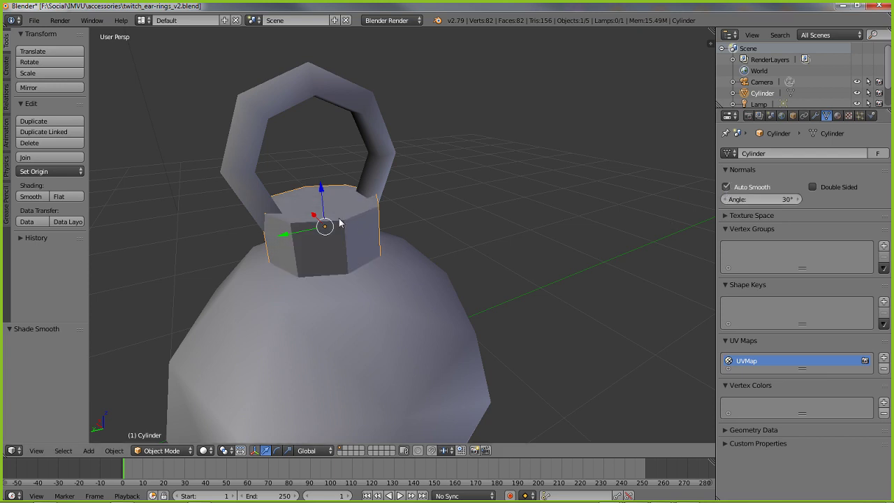
pyautogui.moveTo(334, 264); pyautogui.dragTo(317, 251, button='middle')
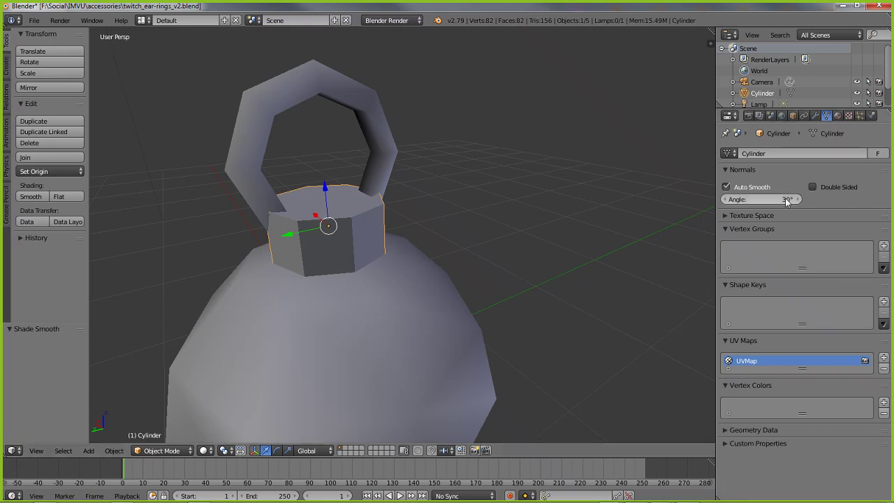
# Raise the cylinder cap's Auto Smooth angle to about 49.4°.
pyautogui.moveTo(786, 200); pyautogui.dragTo(782, 199)
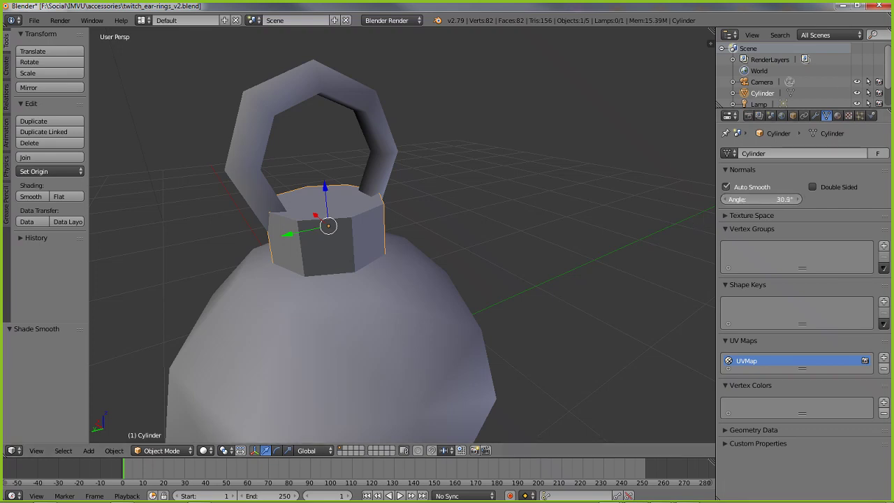
pyautogui.moveTo(782, 200); pyautogui.dragTo(795, 204)
pyautogui.click(786, 200)
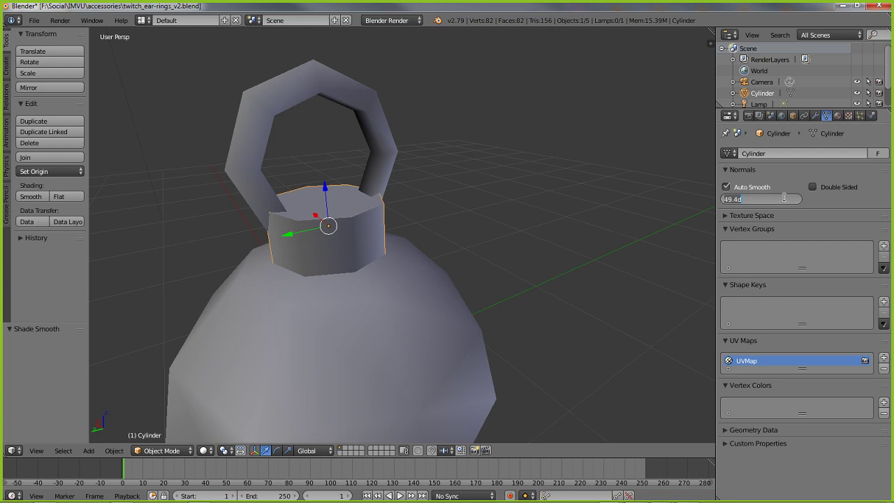
pyautogui.press('Return')
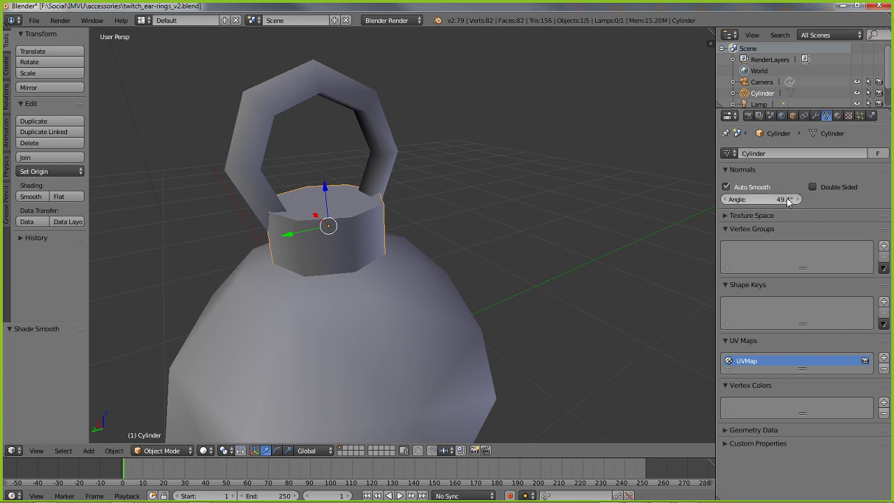
pyautogui.moveTo(799, 200); pyautogui.dragTo(790, 202)
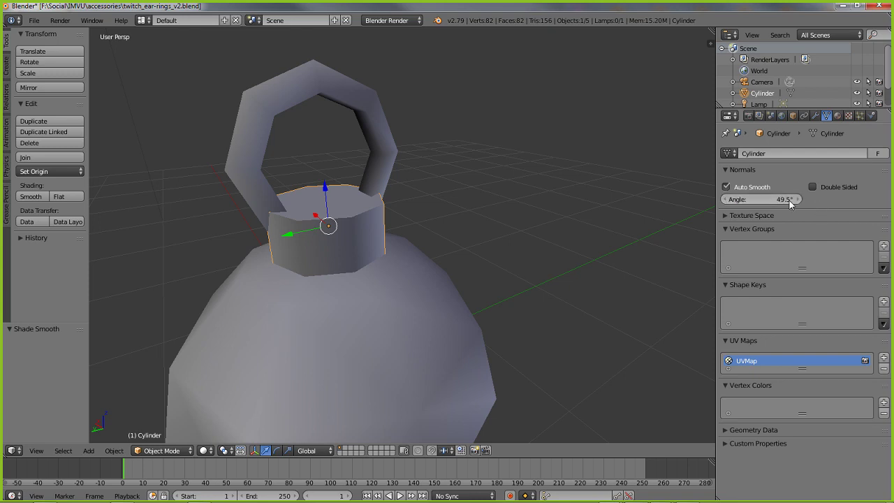
pyautogui.click(726, 201)
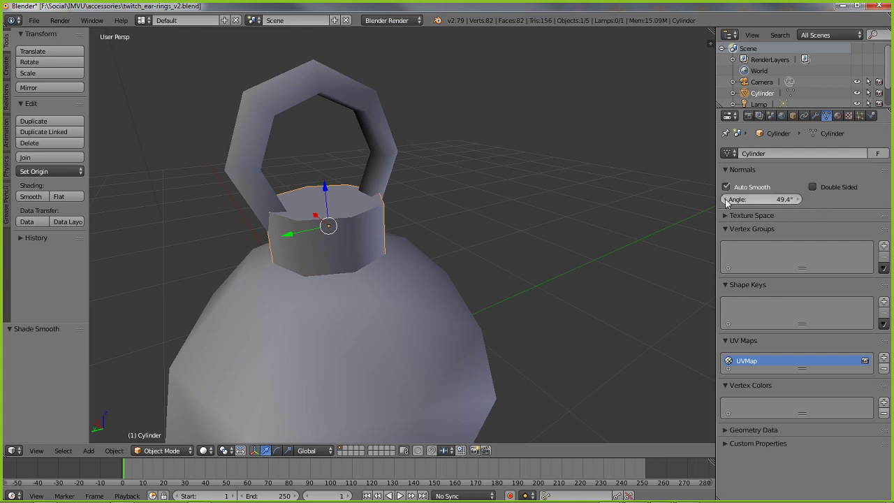
# Set the cylinder cap's Auto Smooth angle to 45°.
pyautogui.click(788, 203)
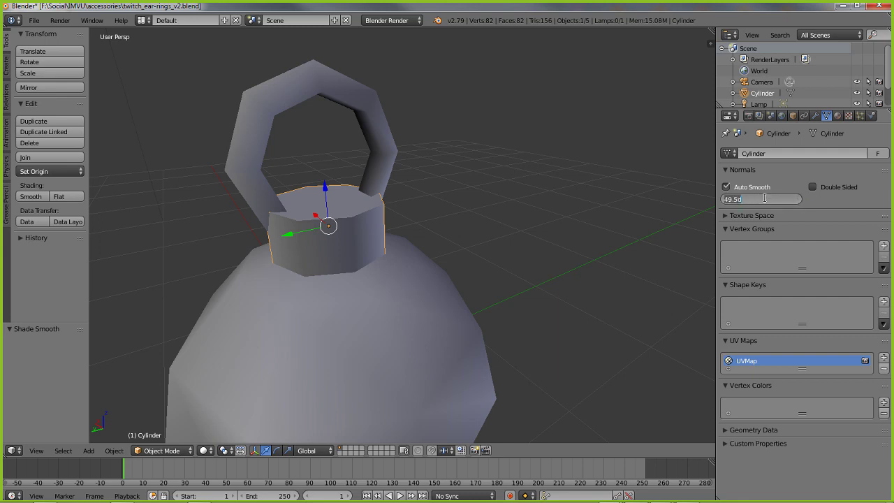
pyautogui.write('45')
pyautogui.press('Return')
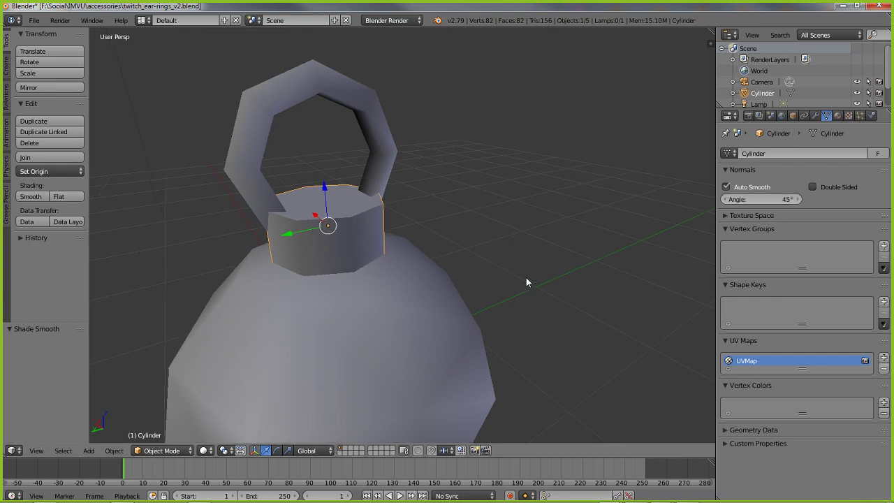
# Set the cylinder cap's Auto Smooth angle to 49° so its side faces blend together.
pyautogui.moveTo(526, 277); pyautogui.dragTo(475, 279, button='middle')
pyautogui.scroll(2, 417, 252)
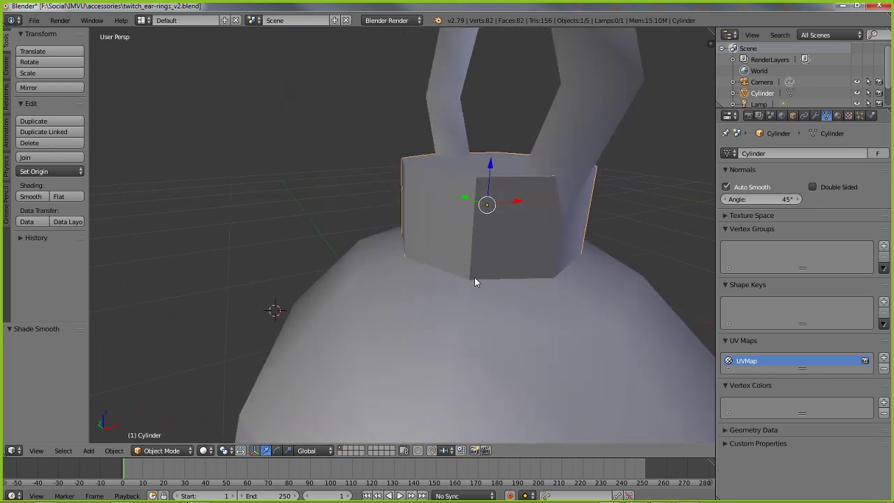
pyautogui.click(789, 199)
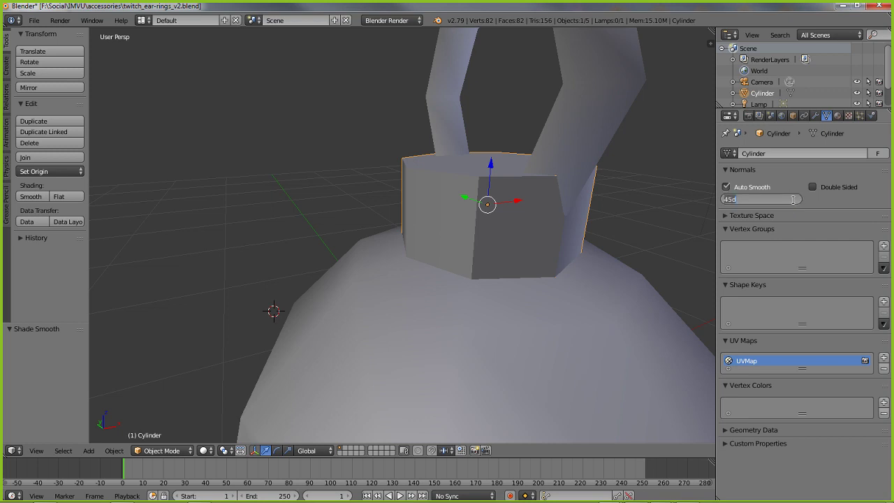
pyautogui.write('49')
pyautogui.press('Return')
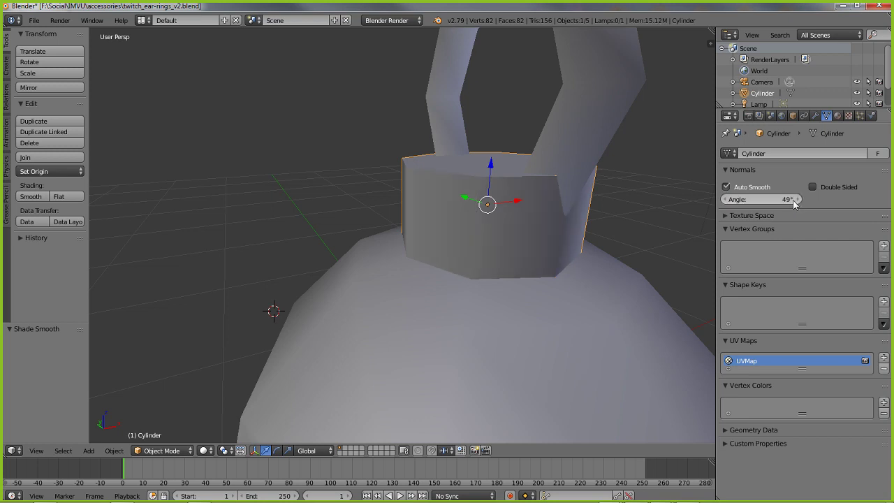
# Enable Auto Smooth in the torus ring's mesh normals and check its shading from several angles.
pyautogui.moveTo(489, 251)
pyautogui.mouseDown(button='middle')
pyautogui.moveTo(367, 259)
pyautogui.moveTo(334, 251)
pyautogui.moveTo(526, 257)
pyautogui.moveTo(365, 291)
pyautogui.moveTo(445, 291)
pyautogui.moveTo(440, 285)
pyautogui.mouseUp(button='middle')
pyautogui.rightClick(423, 136)
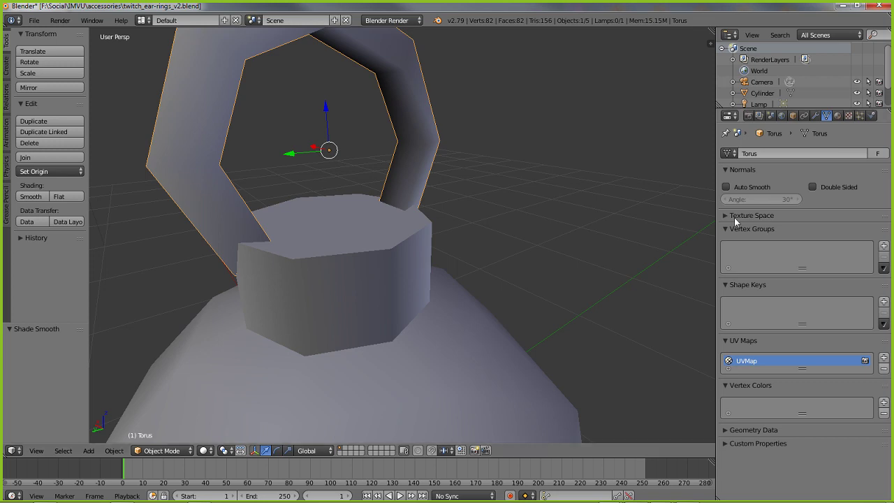
pyautogui.click(726, 187)
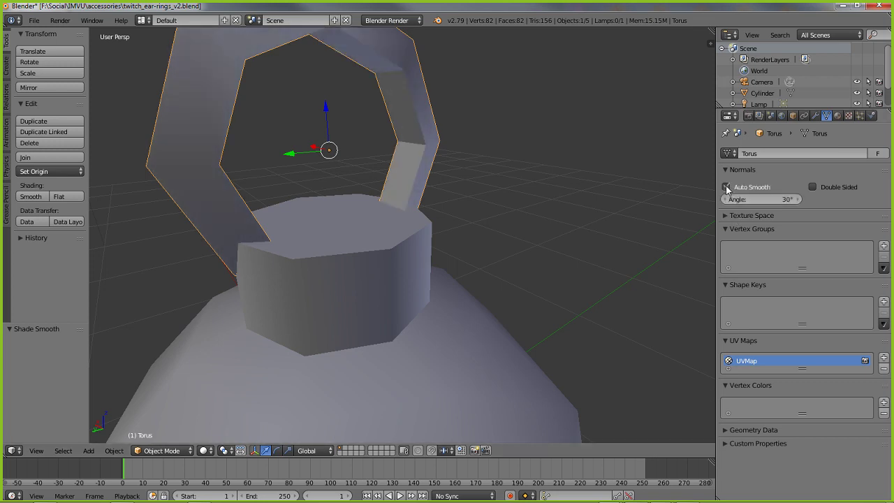
pyautogui.moveTo(379, 170); pyautogui.dragTo(343, 219, button='middle')
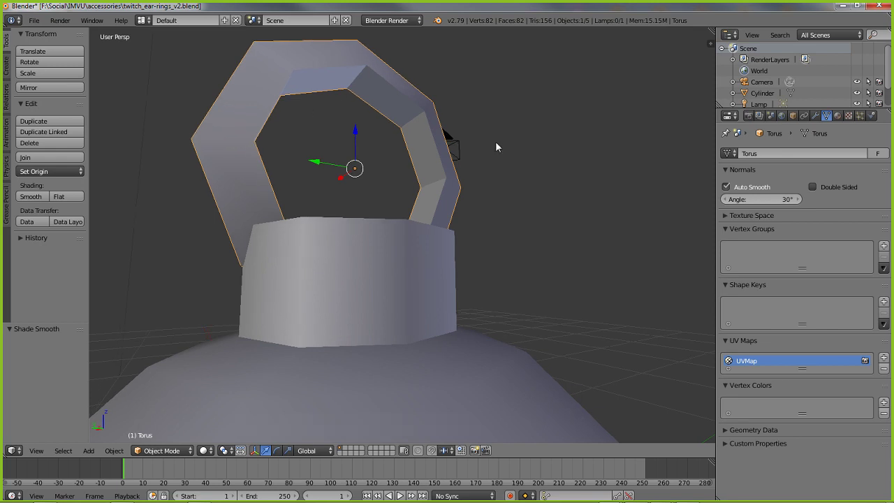
pyautogui.moveTo(495, 147); pyautogui.dragTo(493, 245, button='middle')
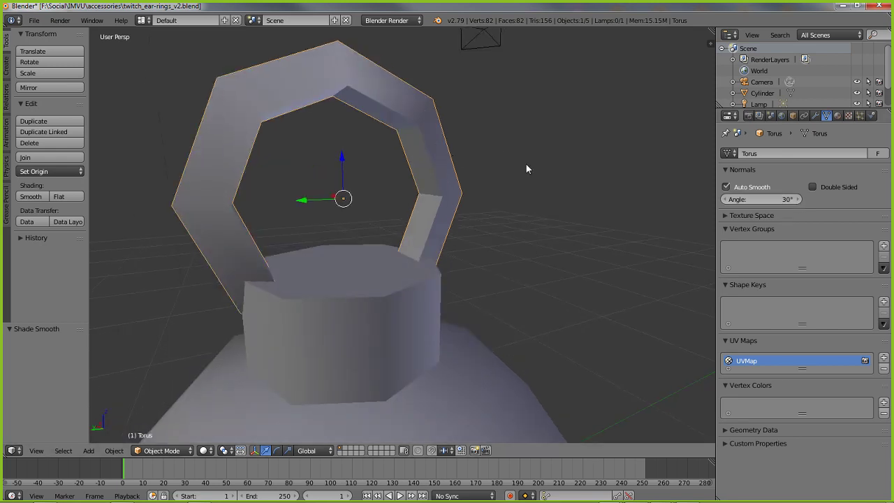
# Set the torus ring's Auto Smooth angle to 49° and check the shading of the whole ornament.
pyautogui.moveTo(527, 168); pyautogui.dragTo(527, 195, button='middle')
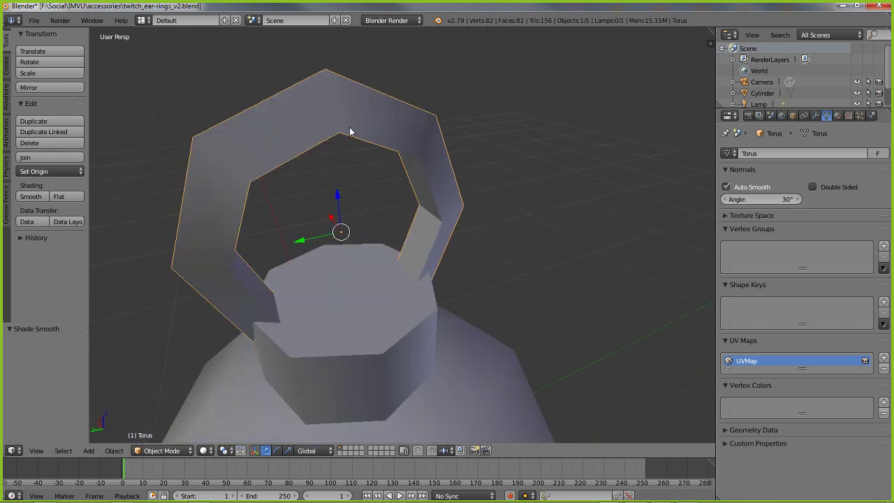
pyautogui.moveTo(267, 194); pyautogui.dragTo(294, 221, button='middle')
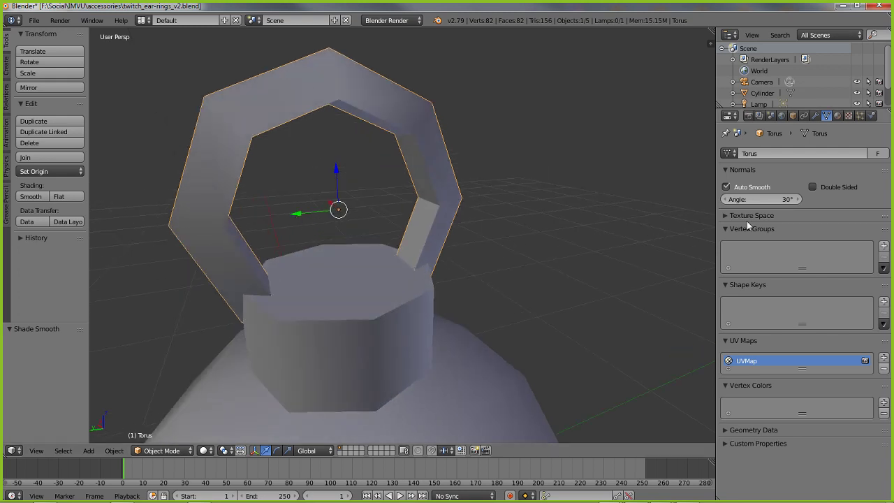
pyautogui.click(783, 199)
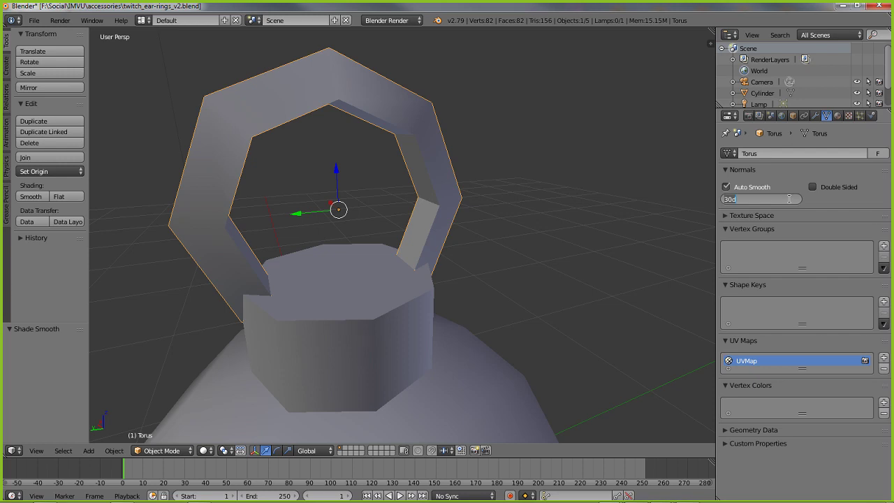
pyautogui.write('49')
pyautogui.press('Return')
pyautogui.moveTo(461, 285); pyautogui.dragTo(487, 276, button='middle')
pyautogui.scroll(-5, 488, 276)
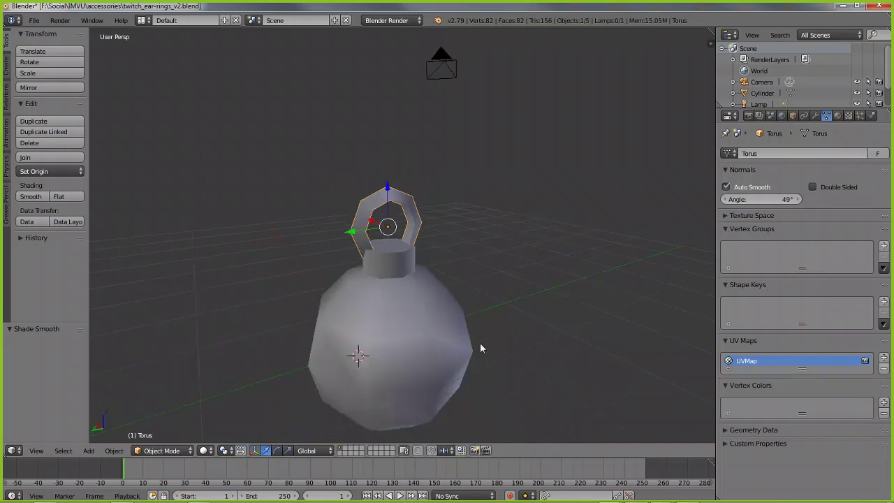
pyautogui.moveTo(480, 347); pyautogui.dragTo(449, 306, button='middle')
pyautogui.scroll(2, 449, 305)
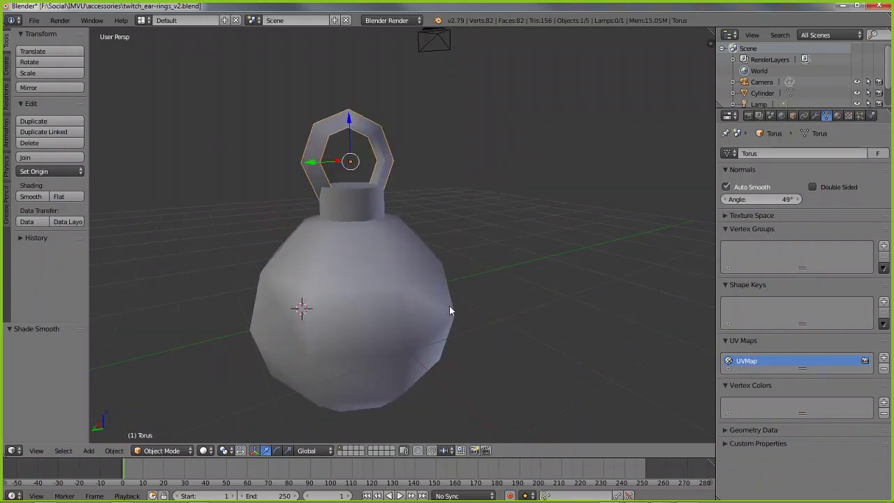
pyautogui.moveTo(403, 324); pyautogui.dragTo(396, 309, button='middle')
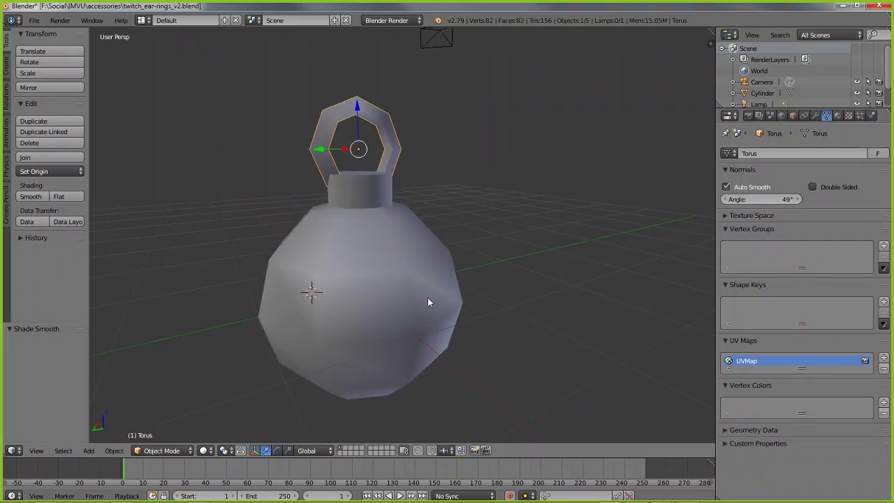
# Save the scene as a new version named twitch_ear-rings_v3.blend in the accessories folder.
pyautogui.click(33, 20)
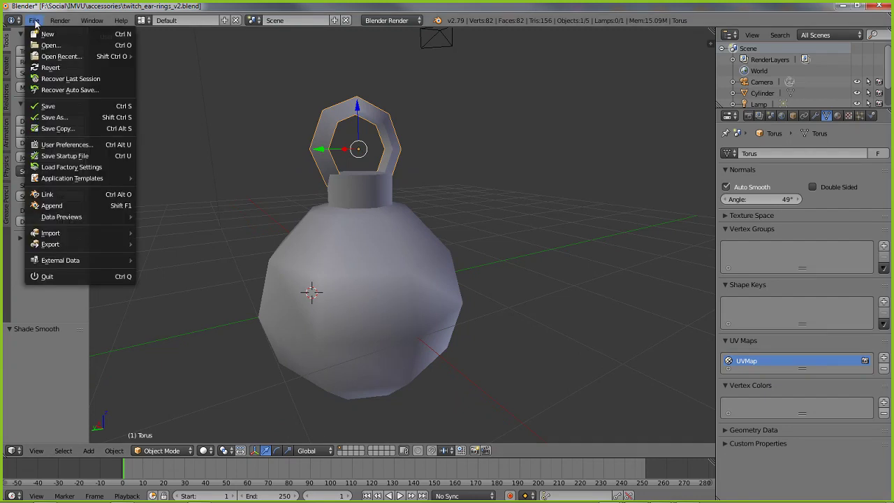
pyautogui.click(66, 118)
pyautogui.click(208, 61)
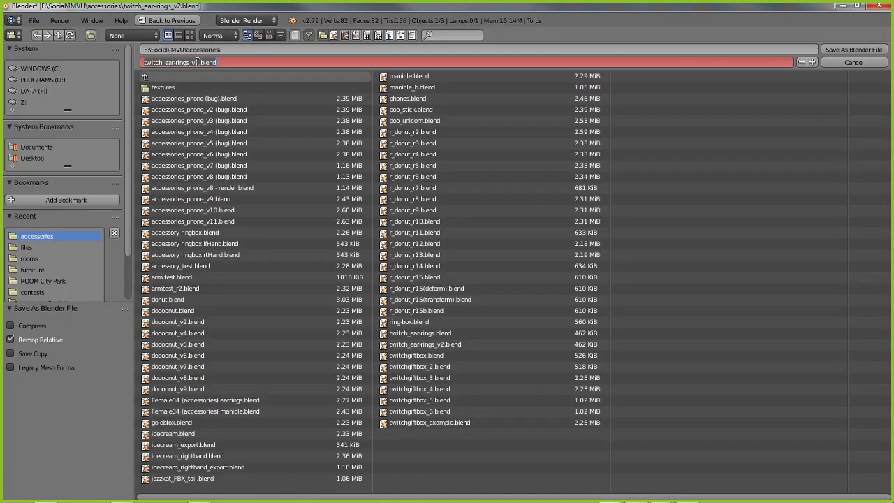
pyautogui.moveTo(197, 63); pyautogui.dragTo(309, 62)
pyautogui.write('3')
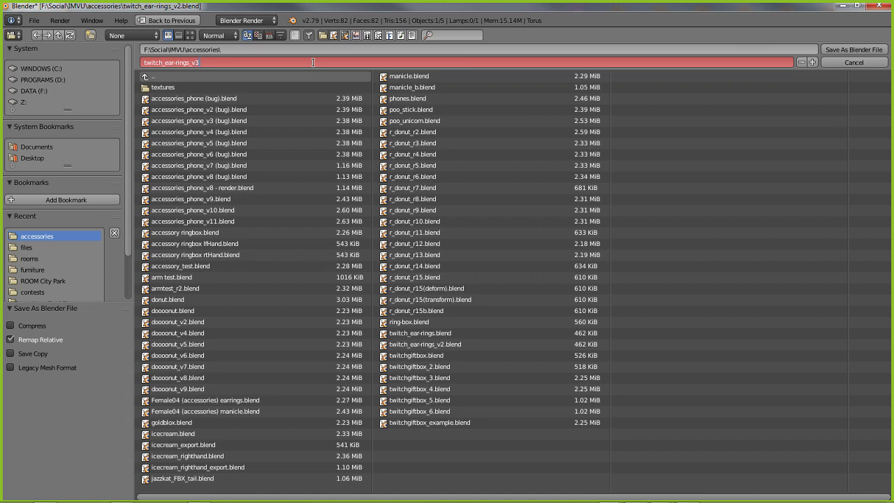
pyautogui.press('Return')
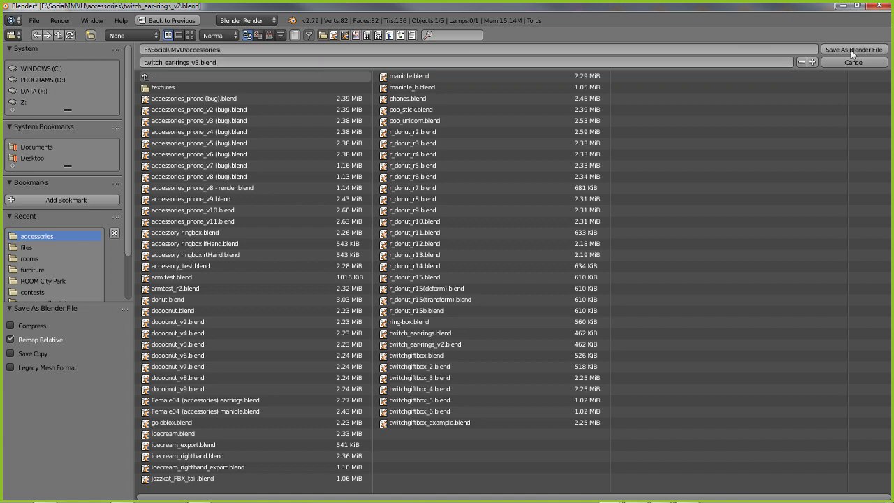
pyautogui.click(850, 50)
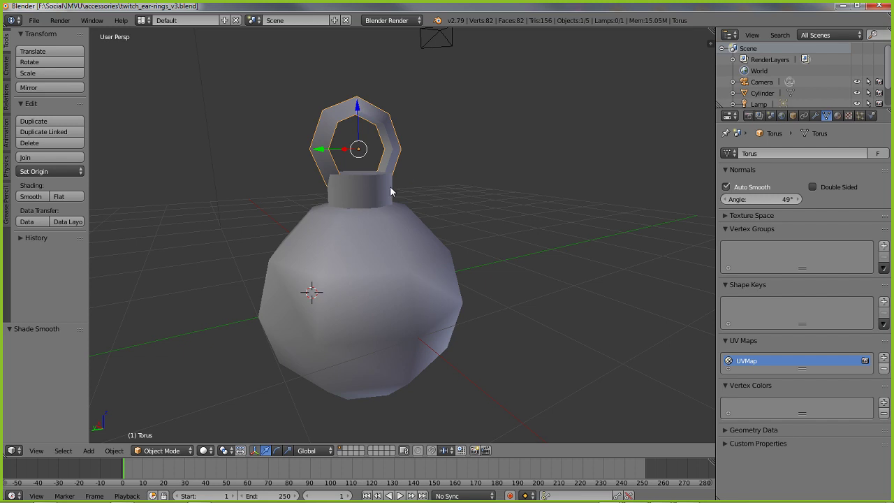
# Switch to Corel PHOTO-PAINT and minimise the open Corel599.cpt image.
pyautogui.moveTo(301, 500)
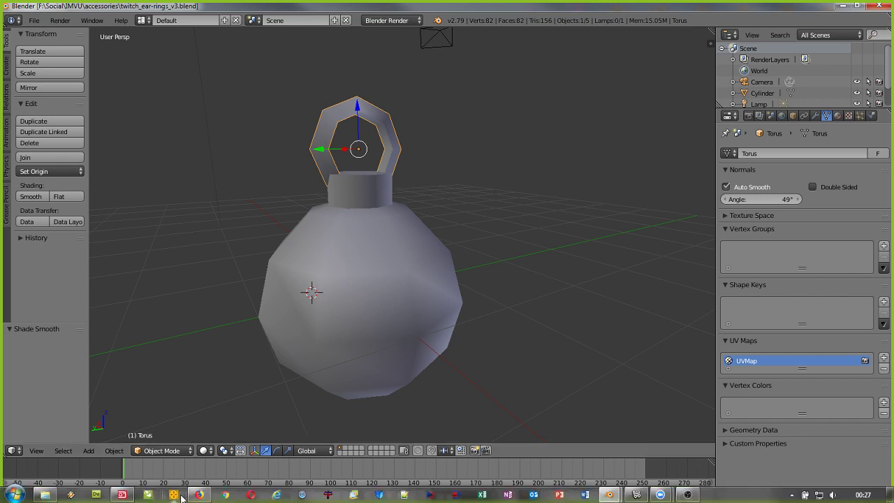
pyautogui.click(131, 497)
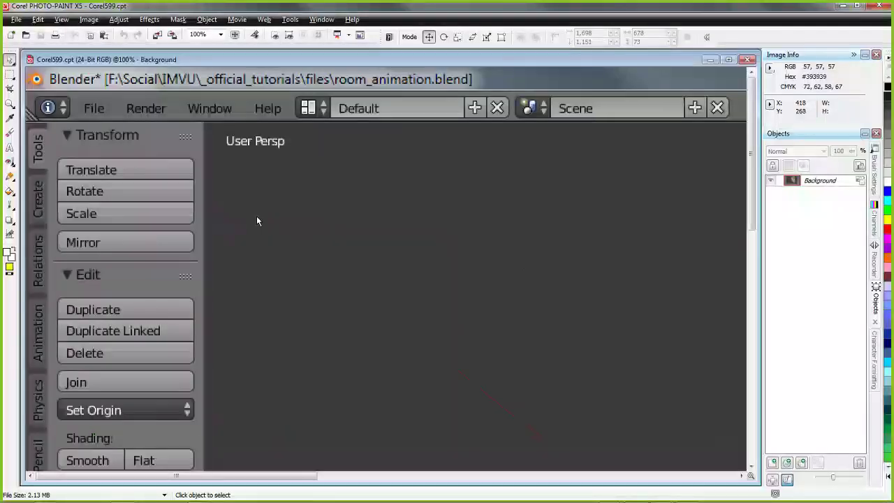
pyautogui.click(710, 60)
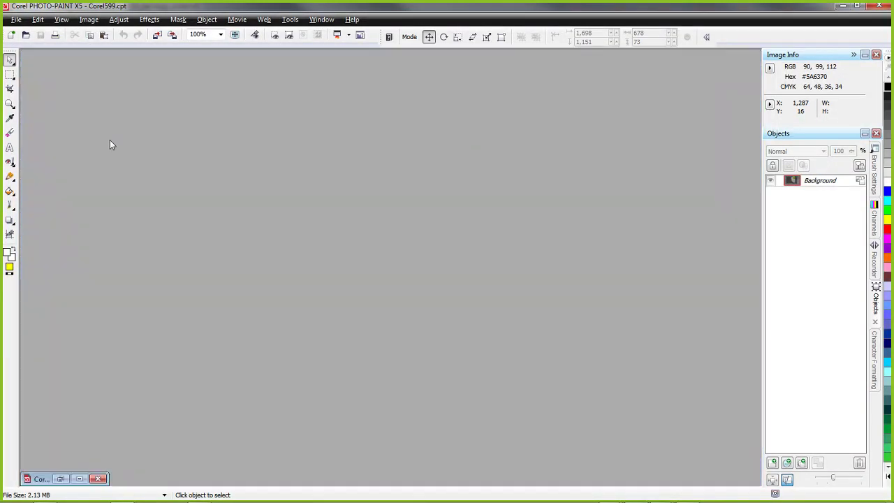
# Create a new 128 × 128 px, 24-bit RGB image named twitchbauble_1 at 72 dpi.
pyautogui.click(15, 19)
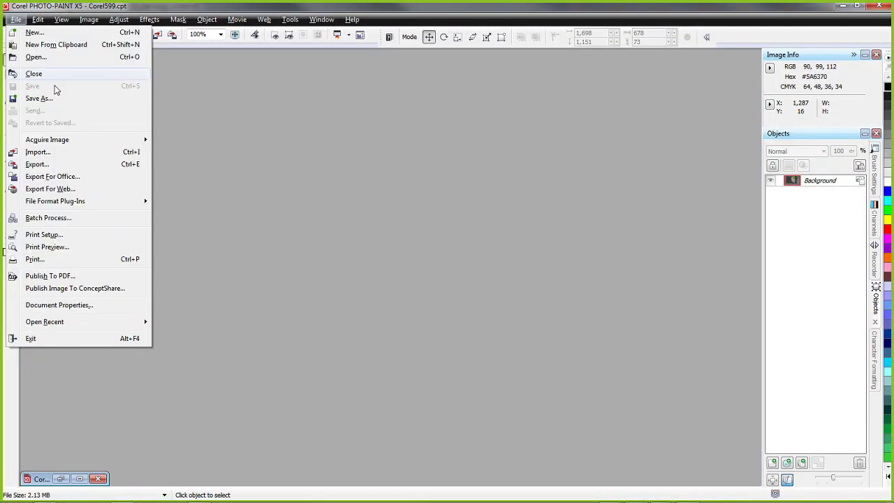
pyautogui.click(57, 35)
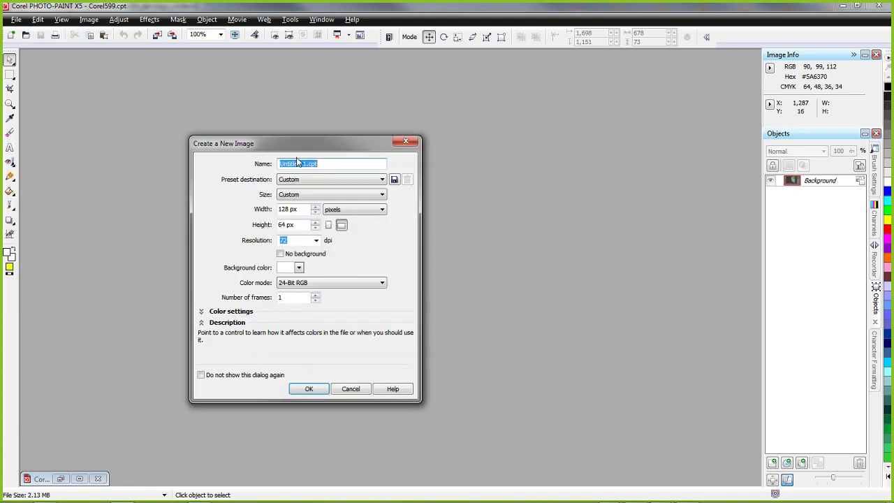
pyautogui.write('twitchbauble_1')
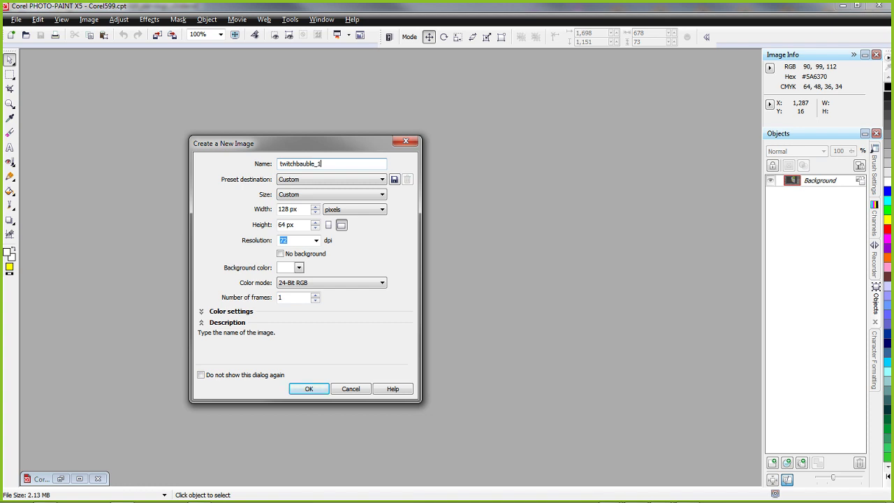
pyautogui.doubleClick(283, 209)
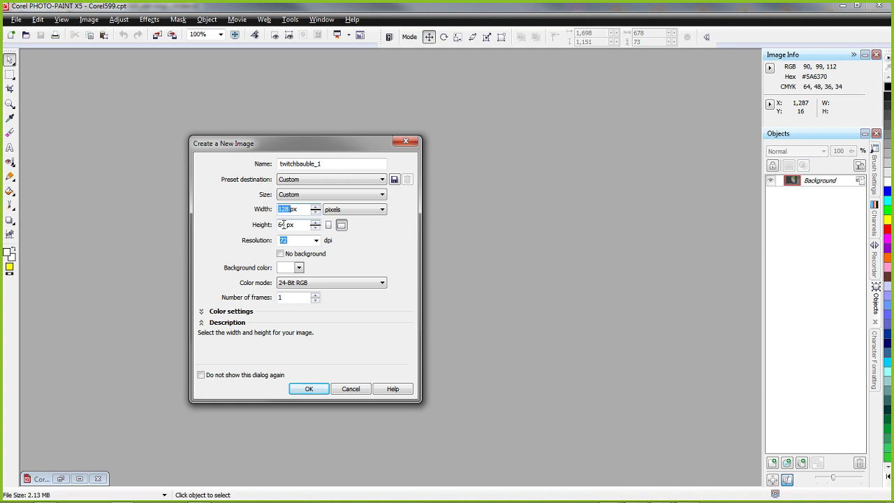
pyautogui.doubleClick(284, 224)
pyautogui.write('128')
pyautogui.write('8')
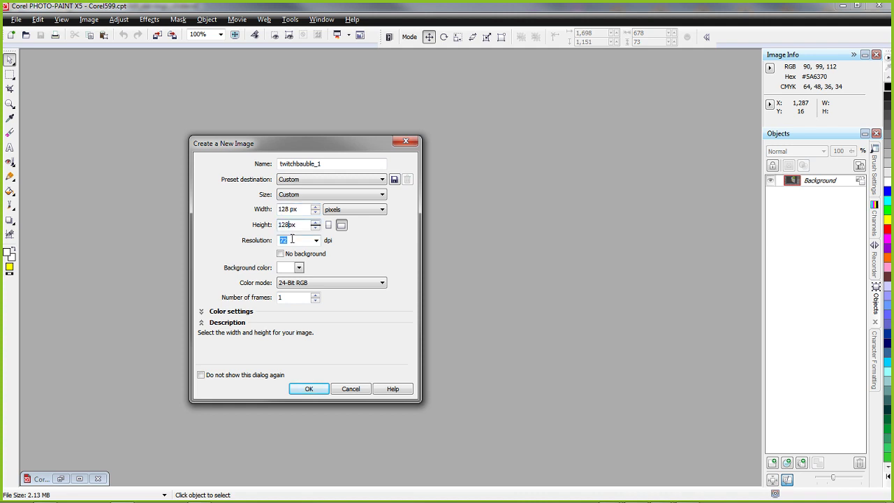
pyautogui.click(308, 390)
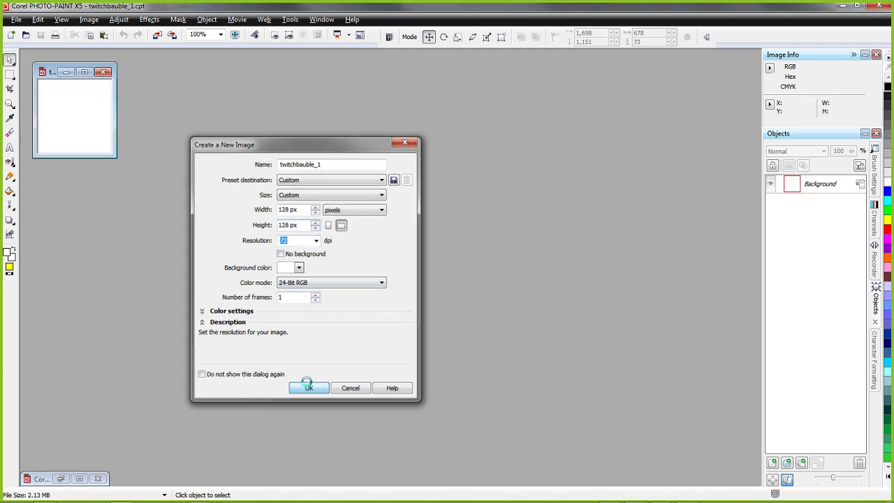
# Enlarge the new image's window, view it at 400% and fill the background with yellow.
pyautogui.moveTo(116, 157); pyautogui.dragTo(456, 384)
pyautogui.scroll(2, 316, 282)
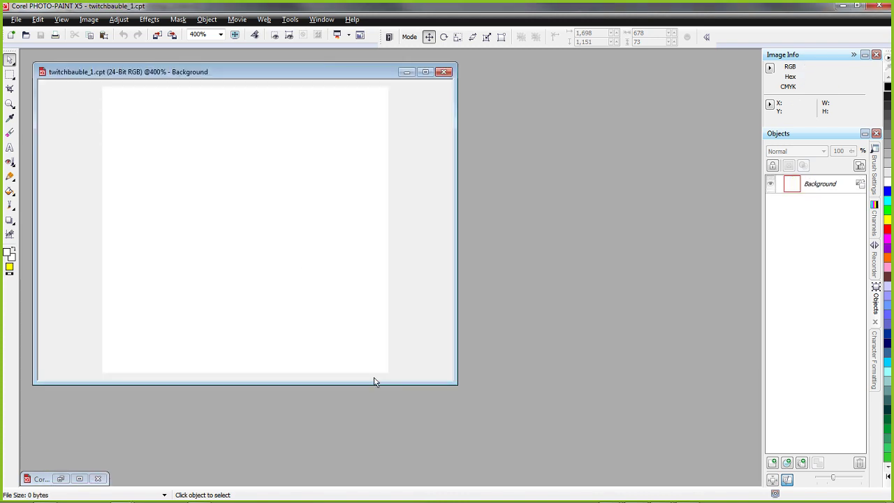
pyautogui.moveTo(374, 384); pyautogui.dragTo(377, 419)
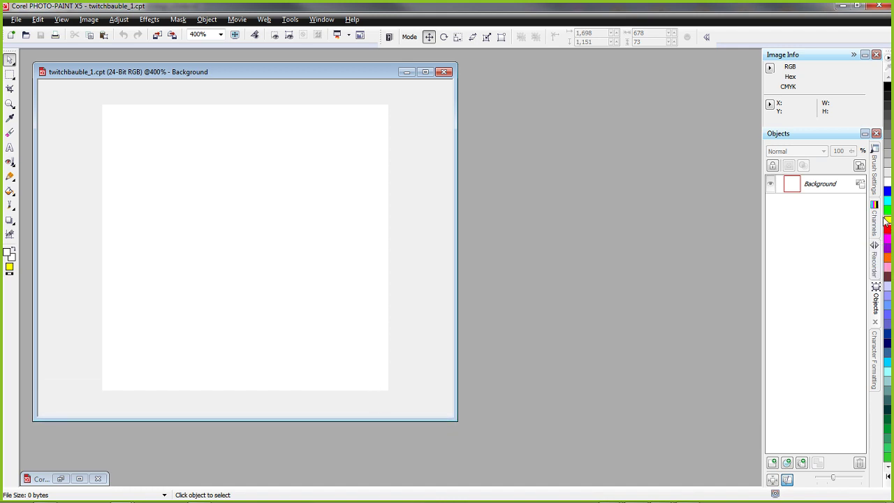
pyautogui.click(9, 190)
pyautogui.click(245, 211)
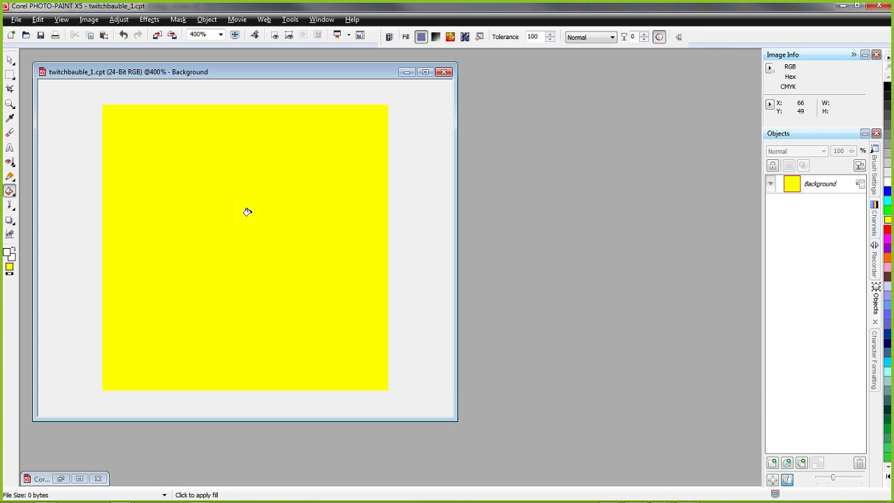
# Add the white text "[0]" in 72 pt Arial and move it to about the middle of the yellow image.
pyautogui.press('t')
pyautogui.click(138, 250)
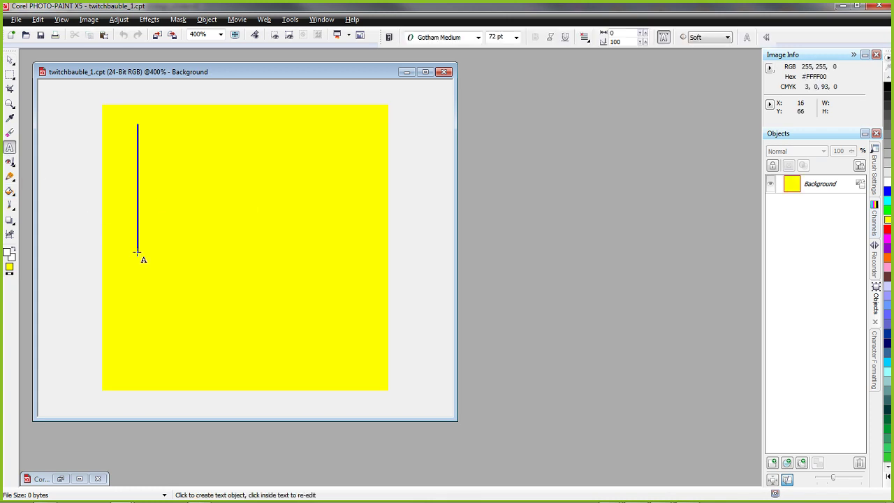
pyautogui.write('[O]')
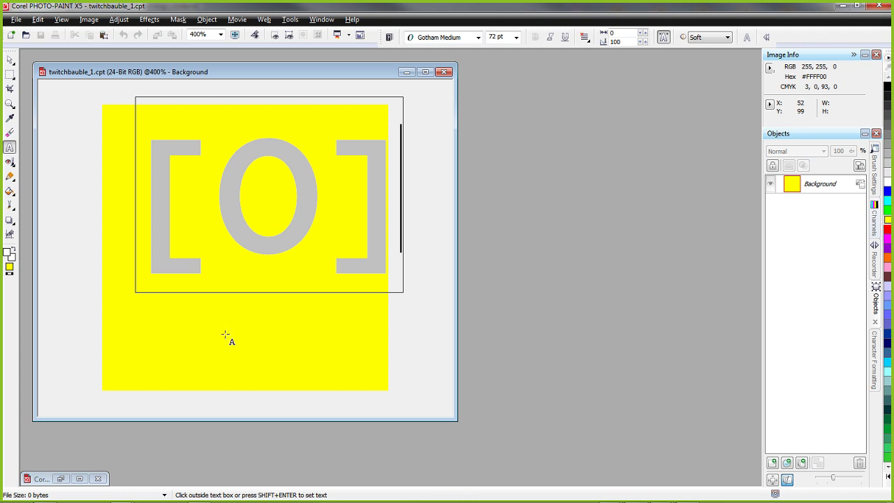
pyautogui.hotkey('ctrl', 'a')
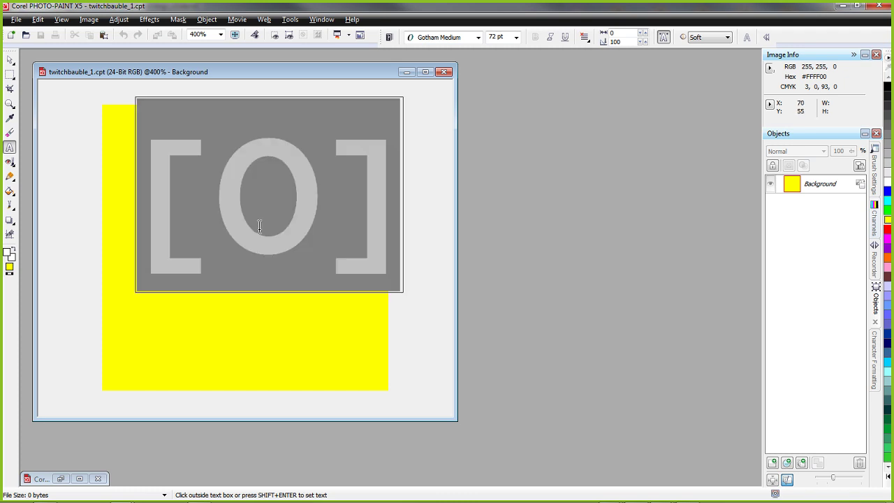
pyautogui.click(478, 38)
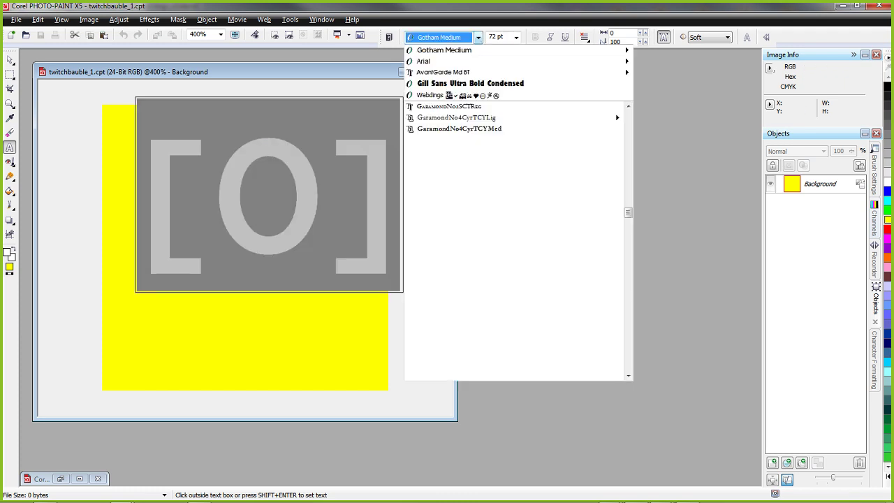
pyautogui.click(444, 63)
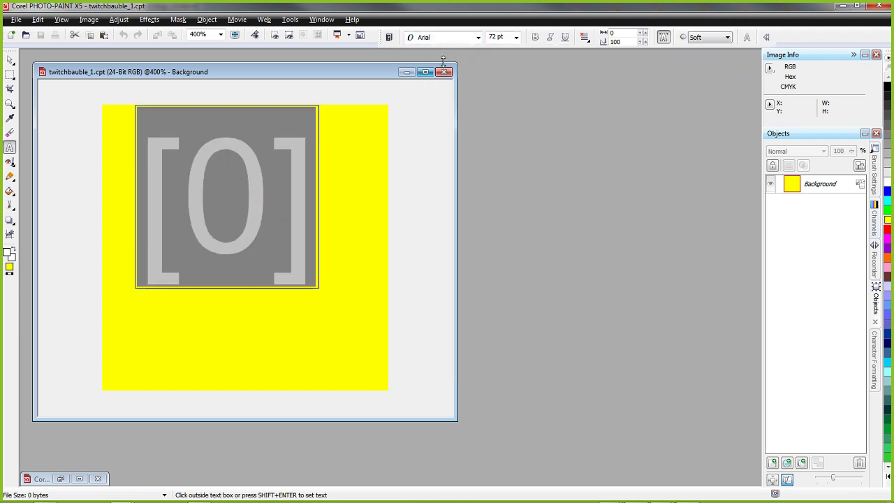
pyautogui.click(10, 60)
pyautogui.moveTo(196, 186); pyautogui.dragTo(220, 220)
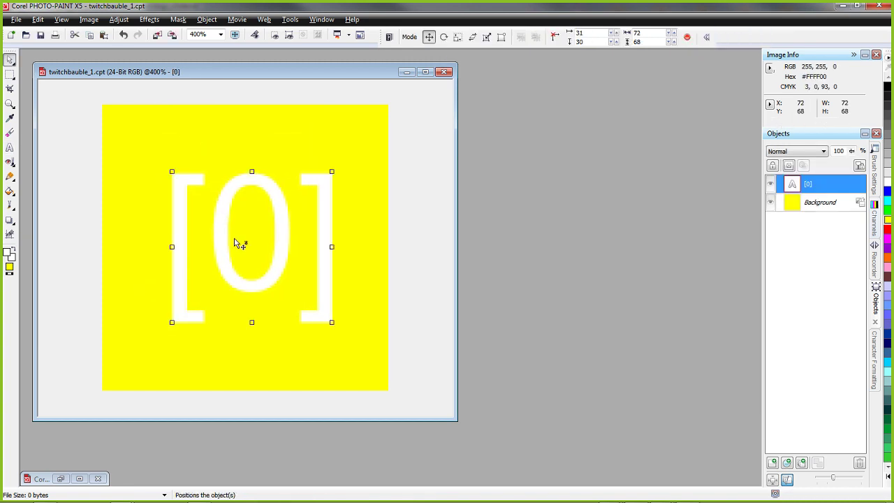
# Save the yellow image in the IMVU accessories folder as twitchbauble_1.cpt in Corel PHOTO-PAINT format.
pyautogui.hotkey('alt', 'f')
pyautogui.press('Escape')
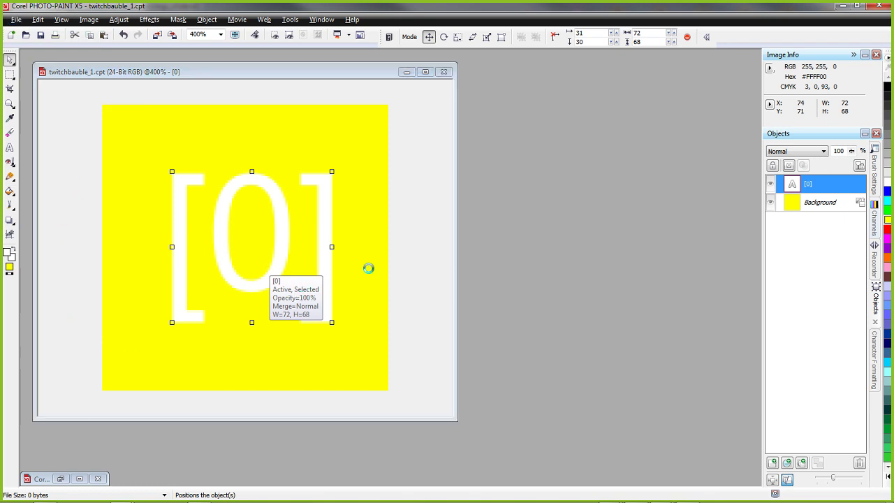
pyautogui.hotkey('ctrl', 'shift', 's')
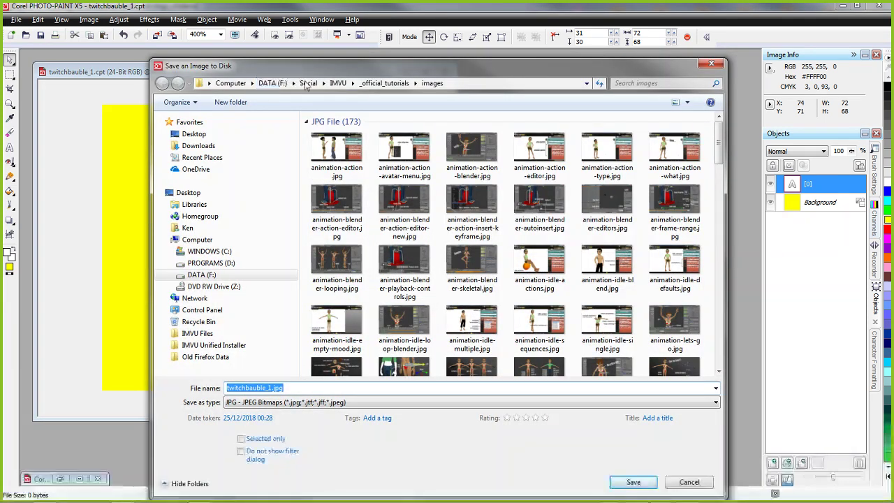
pyautogui.click(338, 83)
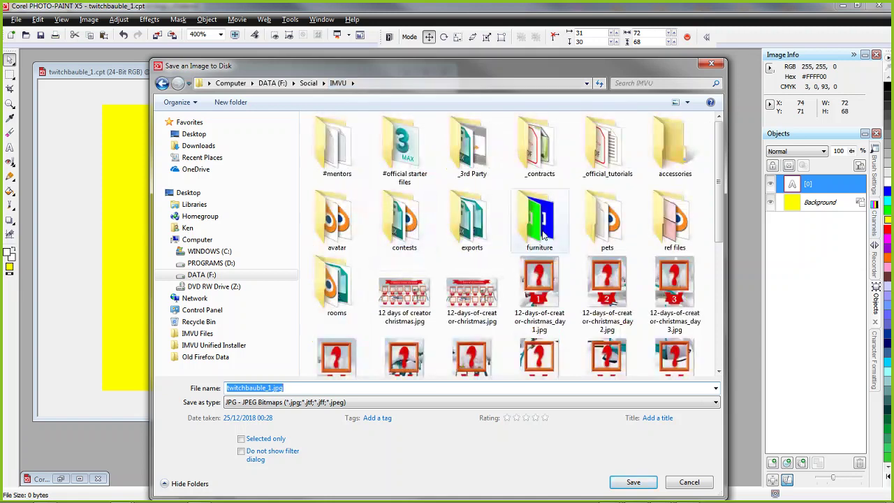
pyautogui.click(679, 143)
pyautogui.doubleClick(679, 143)
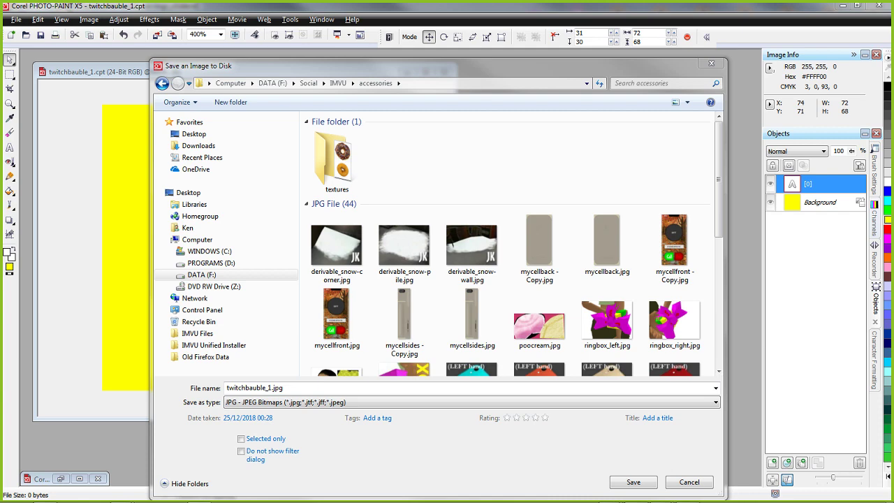
pyautogui.click(419, 403)
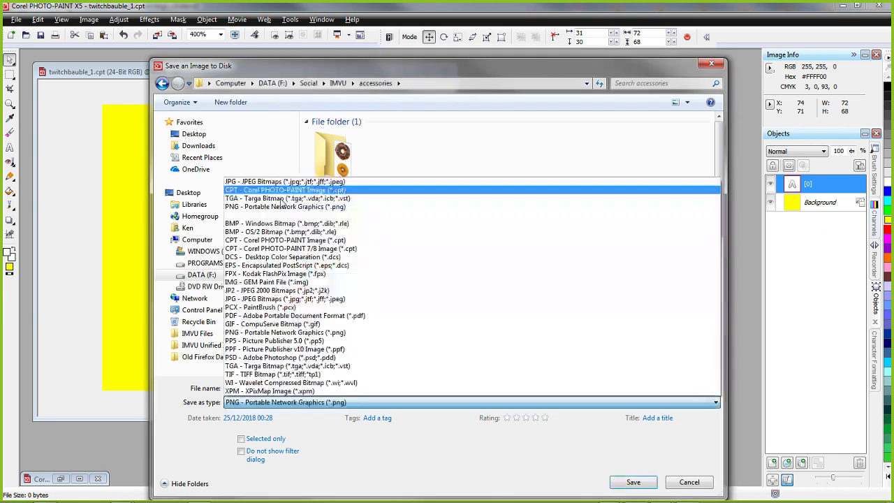
pyautogui.click(262, 190)
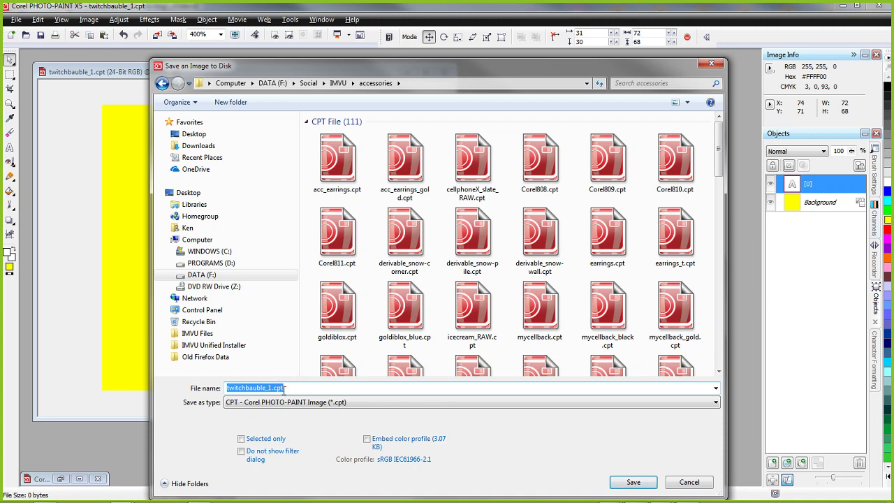
pyautogui.click(632, 482)
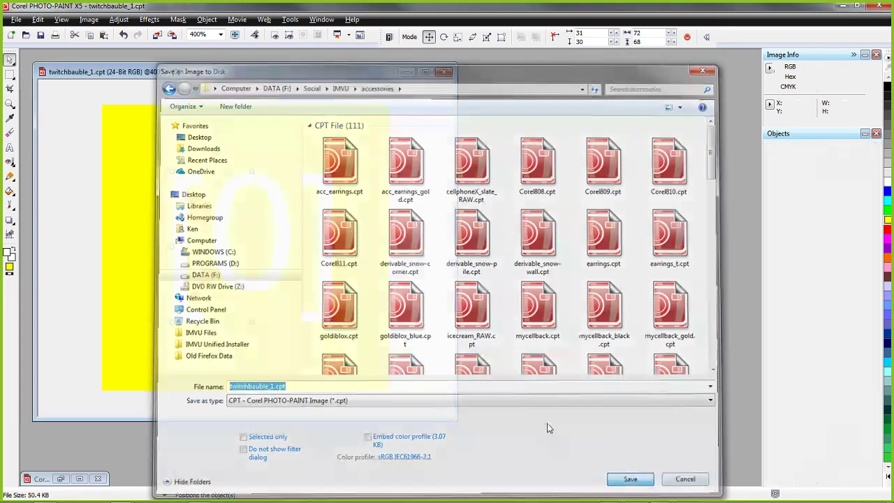
# Combine the "[0]" text with the background and save the image as twitchbauble_1.tga, uncompressed, with the Normal file format.
pyautogui.moveTo(315, 77); pyautogui.dragTo(368, 87)
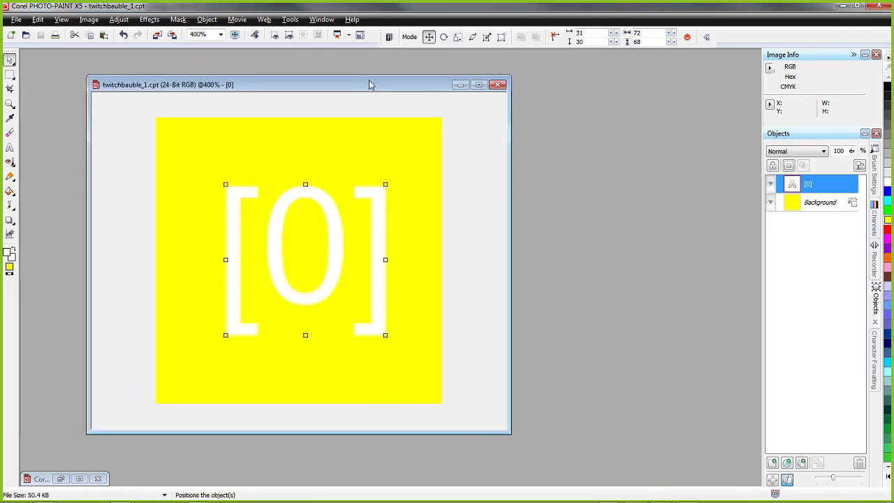
pyautogui.hotkey('ctrl', 'Down')
pyautogui.hotkey('alt', 'f')
pyautogui.press('Escape')
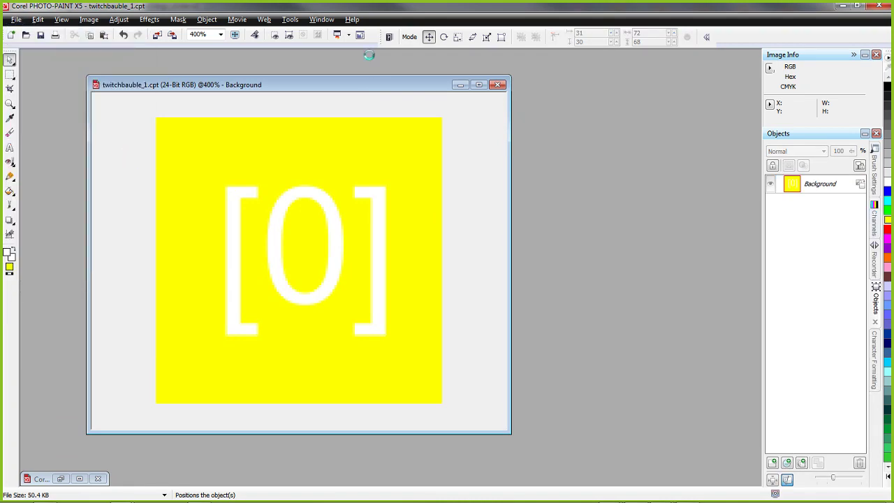
pyautogui.hotkey('ctrl', 'shift', 's')
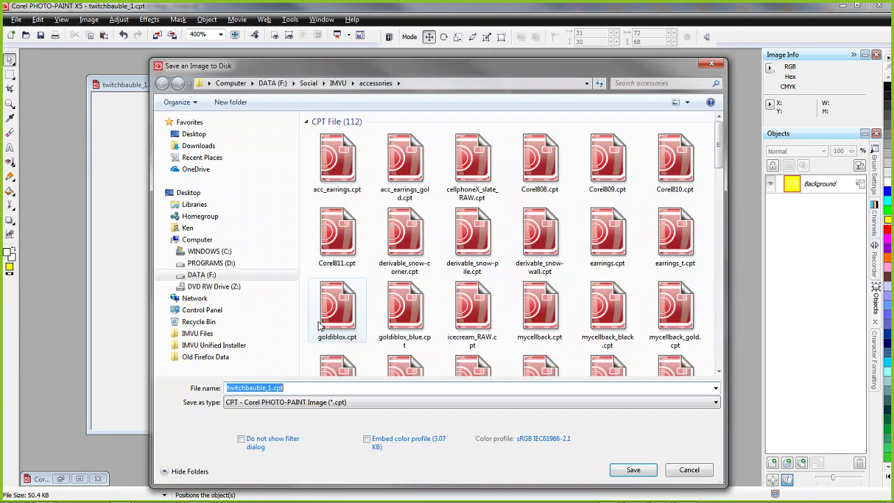
pyautogui.click(295, 402)
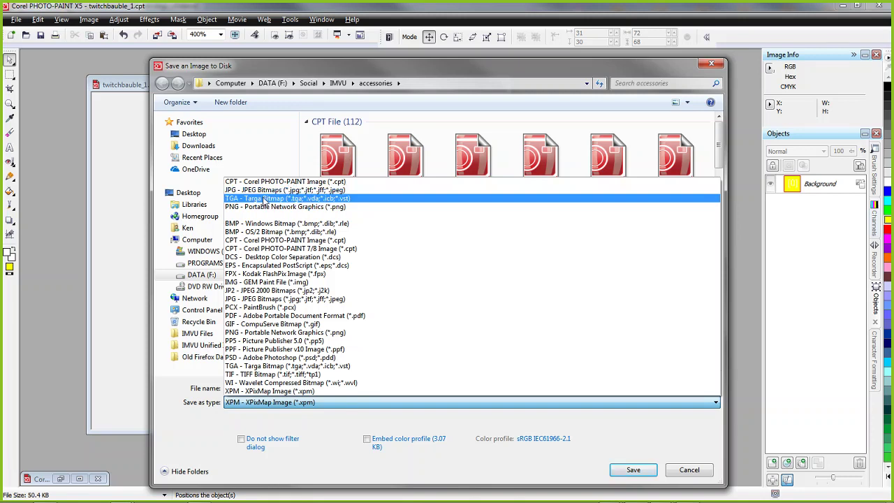
pyautogui.click(264, 199)
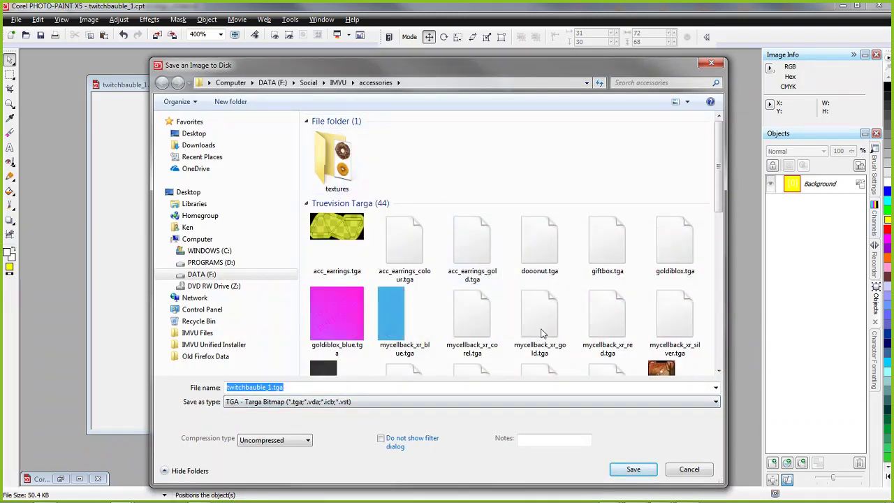
pyautogui.click(633, 469)
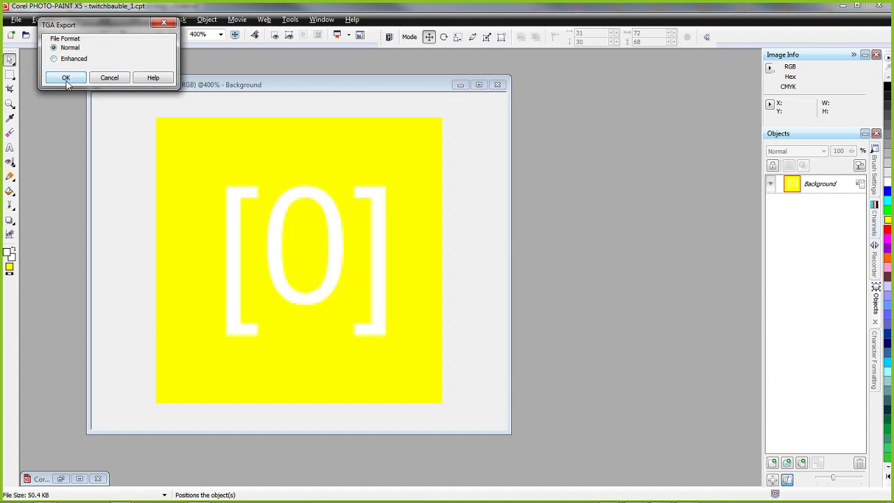
pyautogui.click(66, 78)
pyautogui.moveTo(244, 85); pyautogui.dragTo(432, 104)
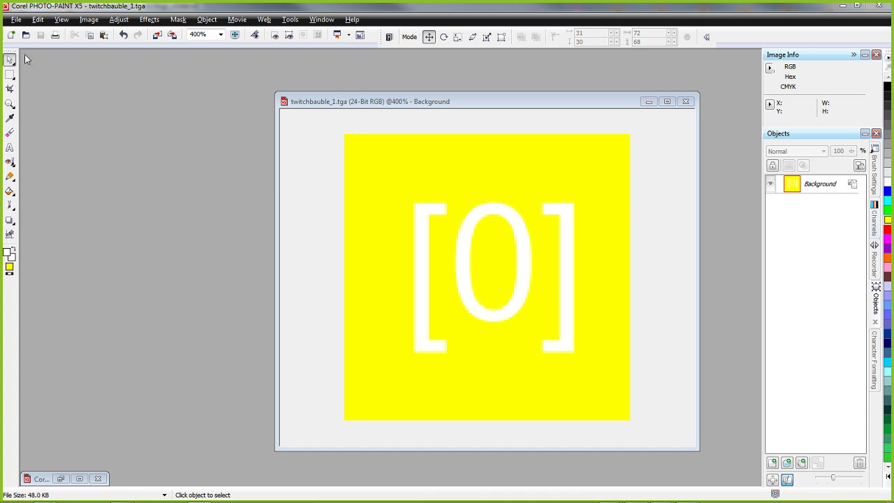
# Create a new 128 × 128 px, 24-bit RGB image named twitchbaubletop at 72 dpi.
pyautogui.click(16, 20)
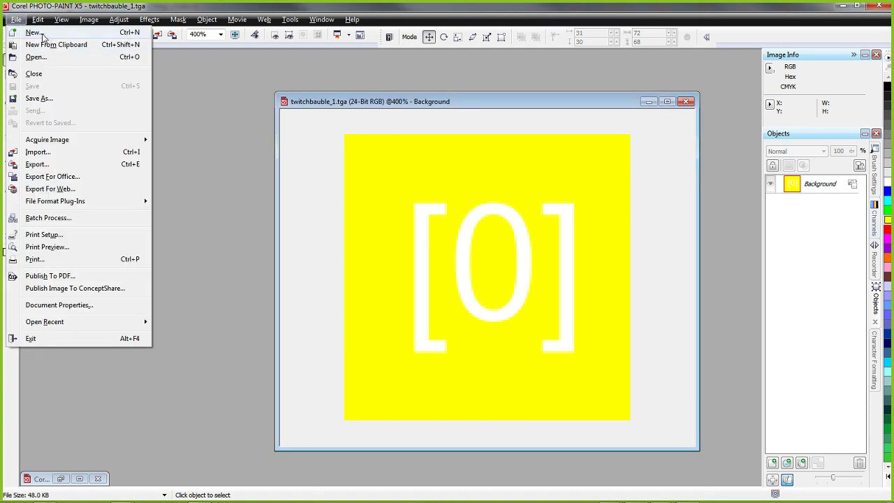
pyautogui.click(41, 35)
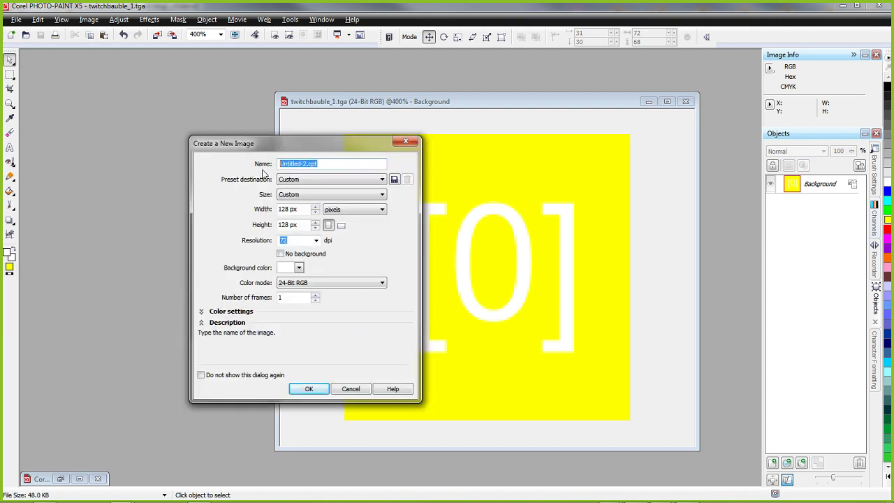
pyautogui.write('twitchbaubletop')
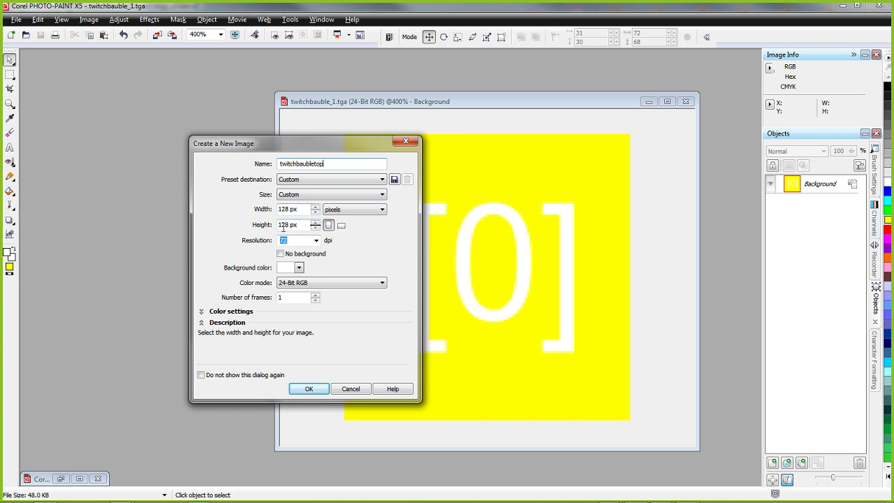
pyautogui.click(309, 388)
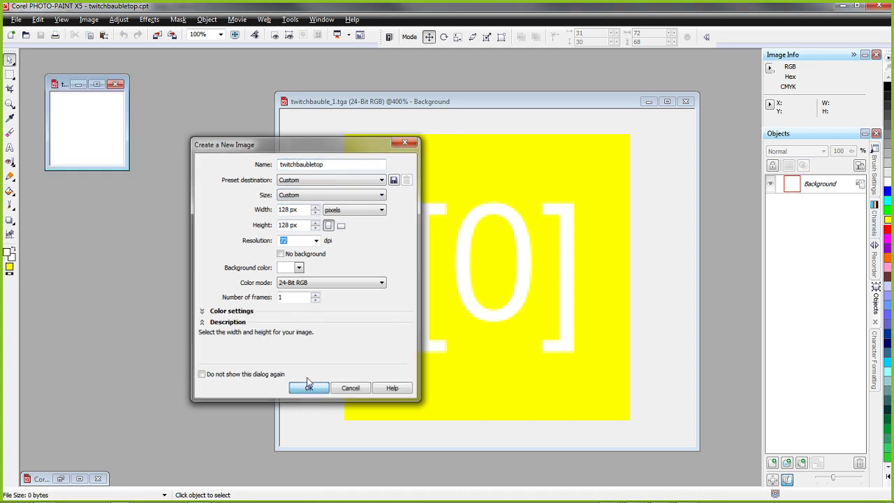
# Enlarge the twitchbaubletop window, view it at 300% and fill the background with green.
pyautogui.moveTo(129, 169); pyautogui.dragTo(350, 354)
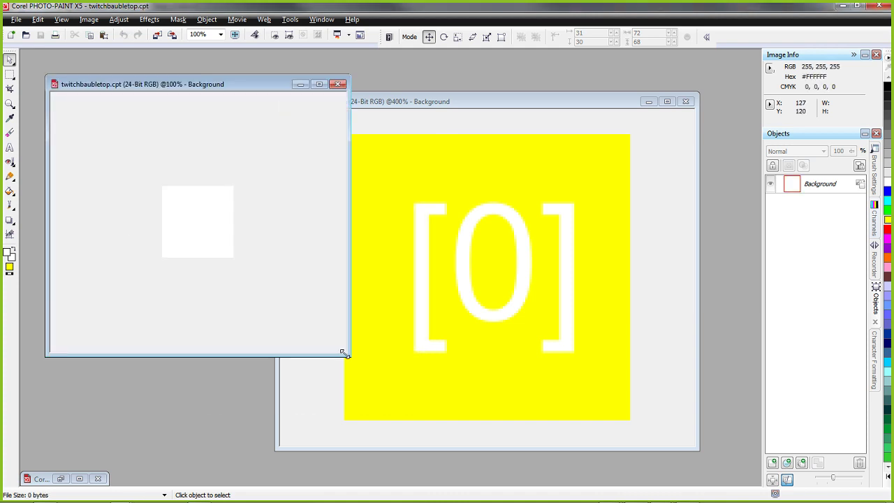
pyautogui.scroll(1, 256, 269)
pyautogui.scroll(1, 257, 270)
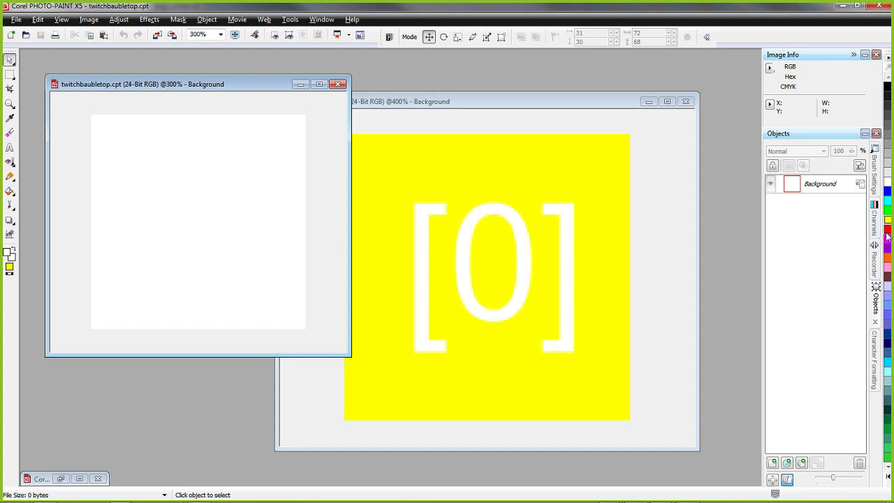
pyautogui.click(887, 208)
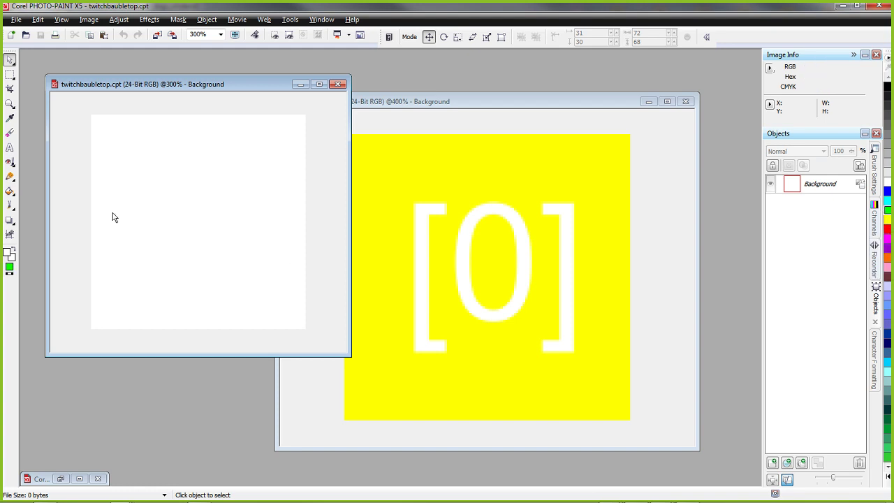
pyautogui.click(11, 190)
pyautogui.click(177, 178)
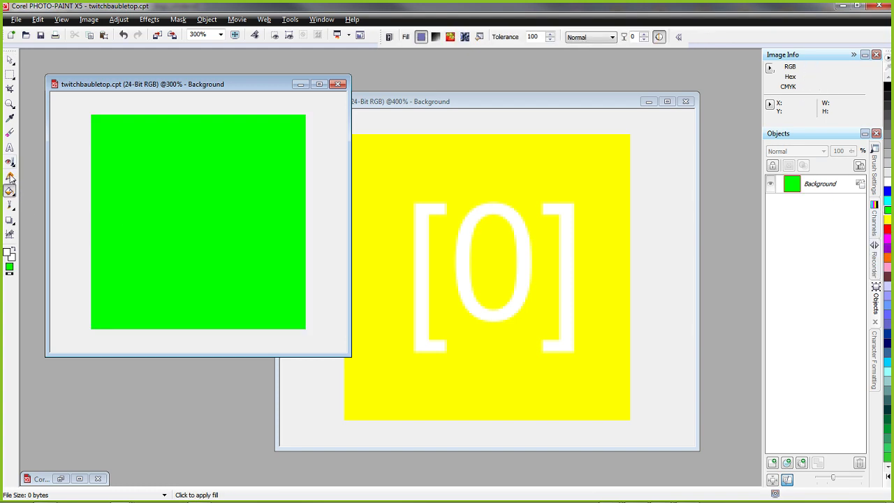
# Add the white text "[1]" in 72 pt Arial and move it to about the middle of the green image.
pyautogui.click(10, 148)
pyautogui.click(151, 168)
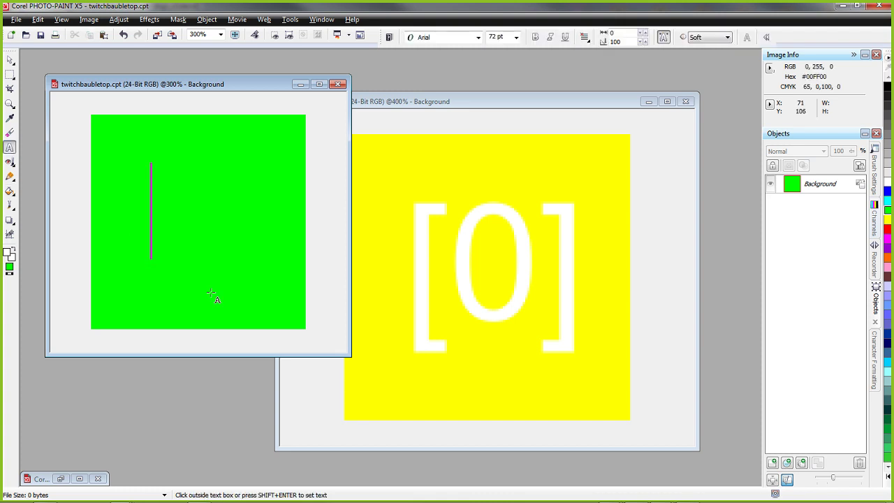
pyautogui.write('[1]')
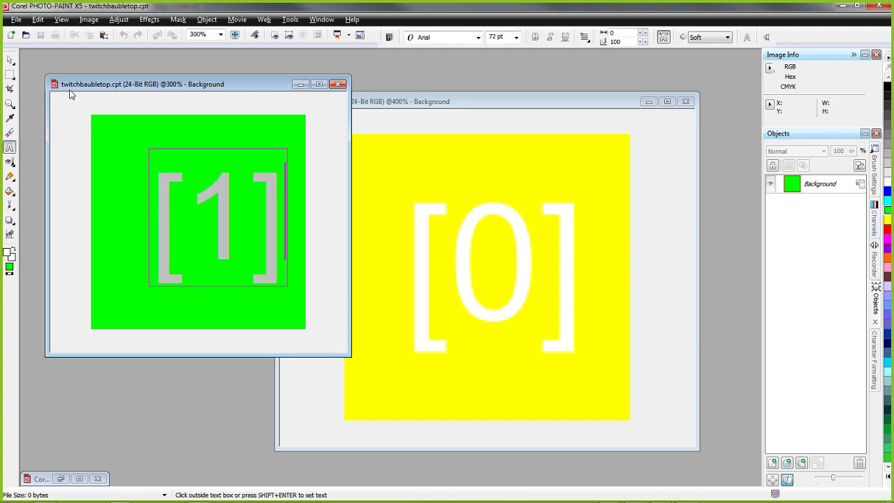
pyautogui.click(10, 59)
pyautogui.moveTo(220, 218); pyautogui.dragTo(203, 208)
# Save the green image in the accessories folder as twitchbaubletop.cpt in Corel PHOTO-PAINT format.
pyautogui.hotkey('alt', 'f')
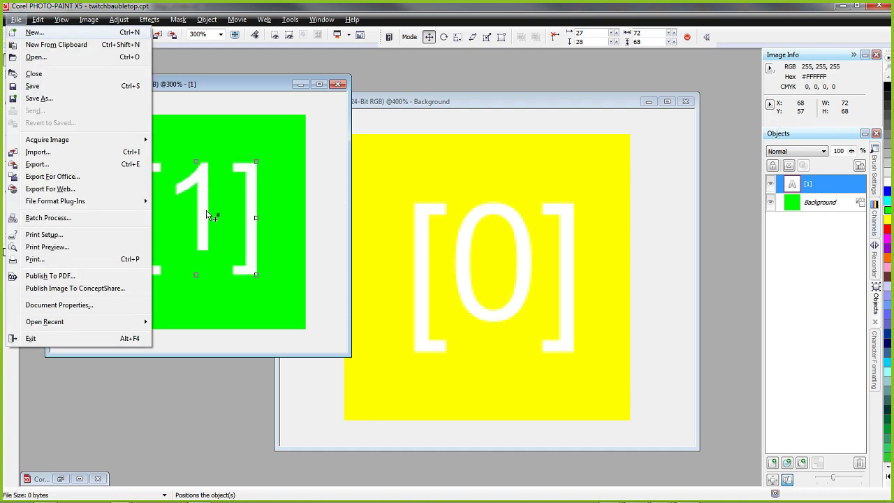
pyautogui.press('a')
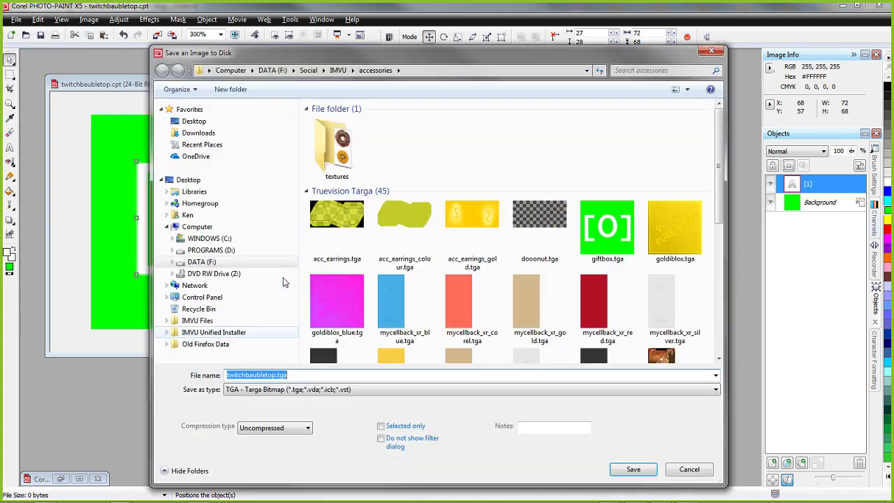
pyautogui.click(289, 389)
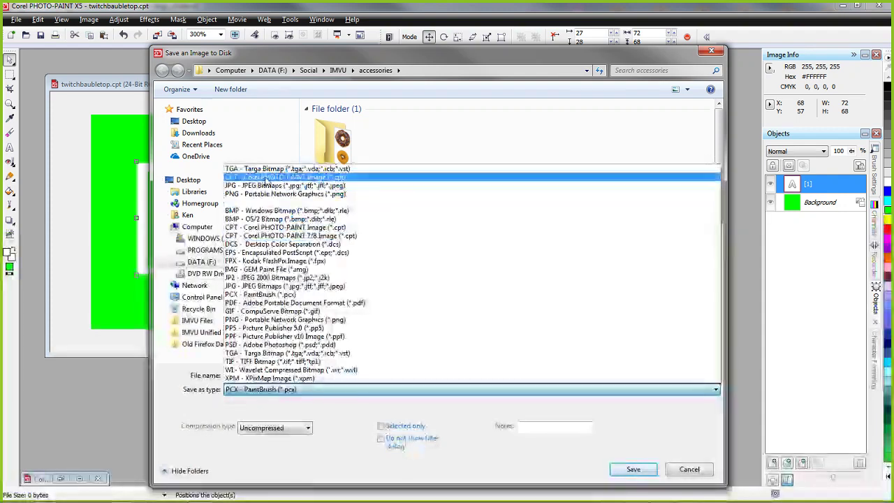
pyautogui.click(265, 178)
pyautogui.click(633, 470)
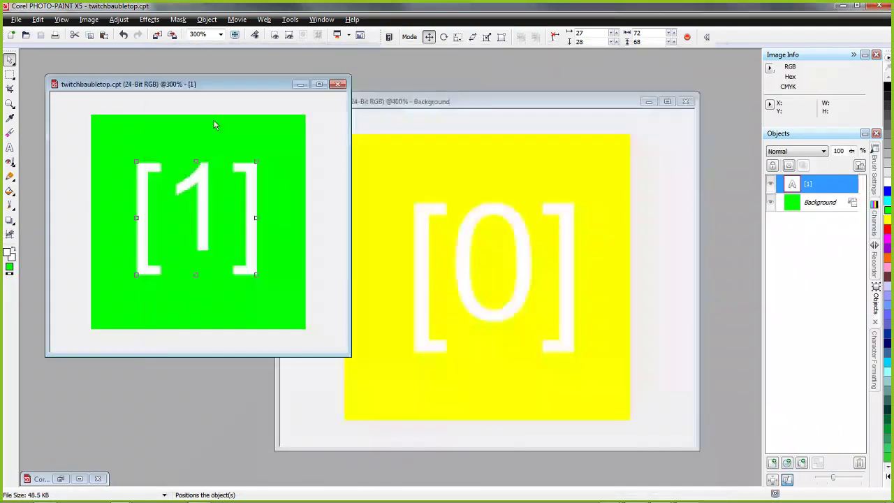
# Combine the "[1]" text with the background and save the image as twitchbaubletop.tga with the Normal file format.
pyautogui.moveTo(193, 84); pyautogui.dragTo(198, 110)
pyautogui.hotkey('ctrl', 'shift', 'Down')
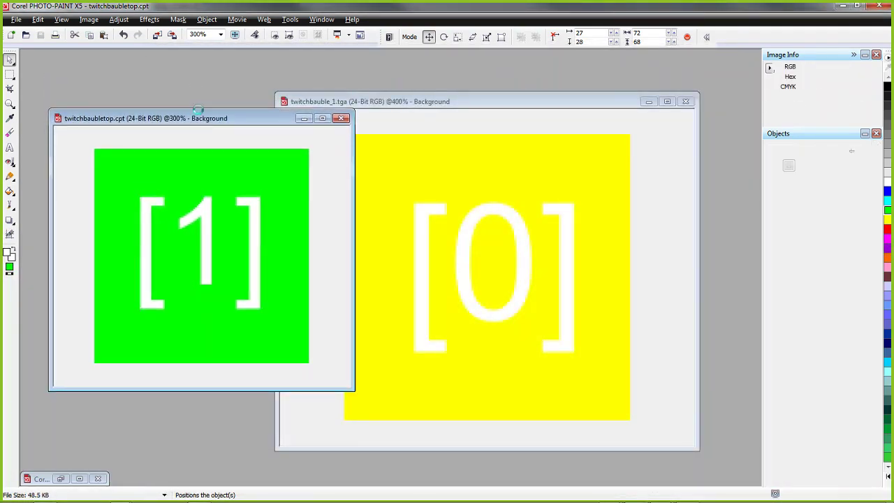
pyautogui.hotkey('ctrl', 'shift', 's')
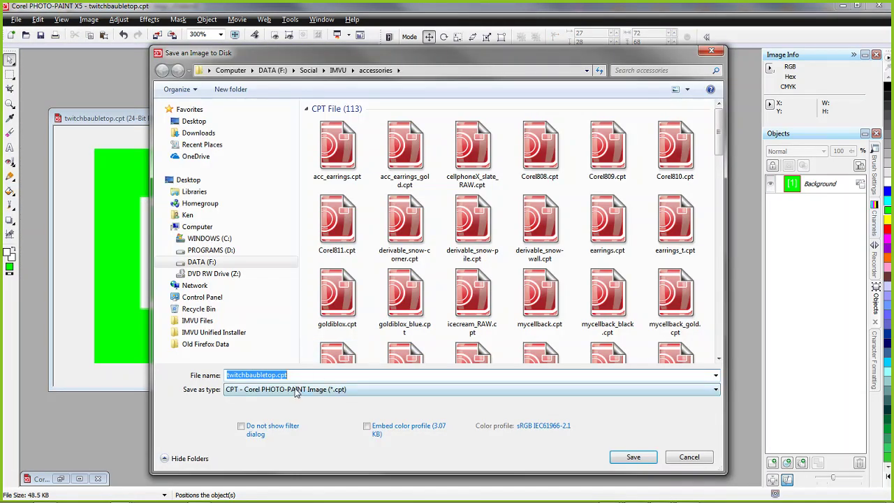
pyautogui.click(295, 393)
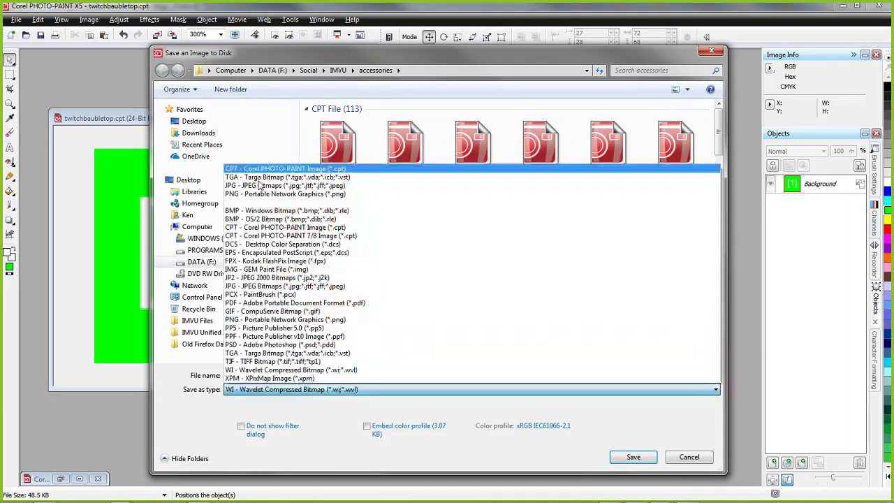
pyautogui.click(280, 178)
pyautogui.click(632, 457)
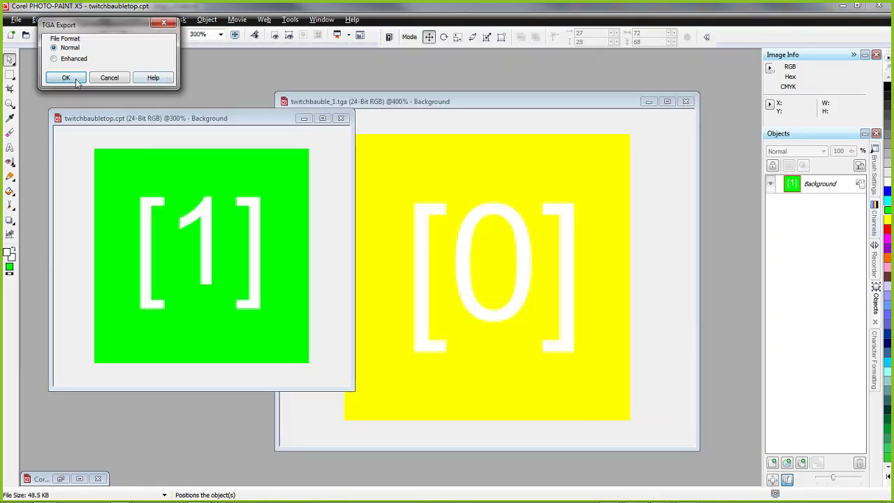
pyautogui.click(67, 78)
# Create a new image named twitchbaublering with a width and height of 64 pixels.
pyautogui.click(37, 19)
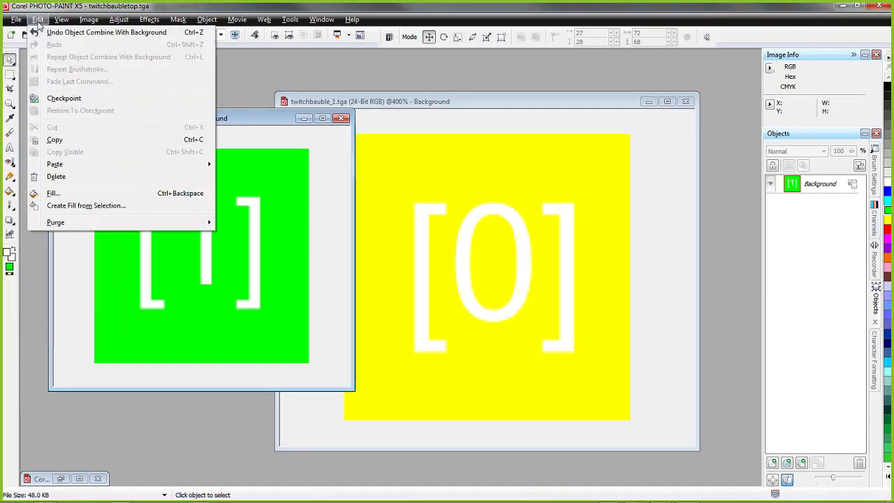
pyautogui.click(33, 33)
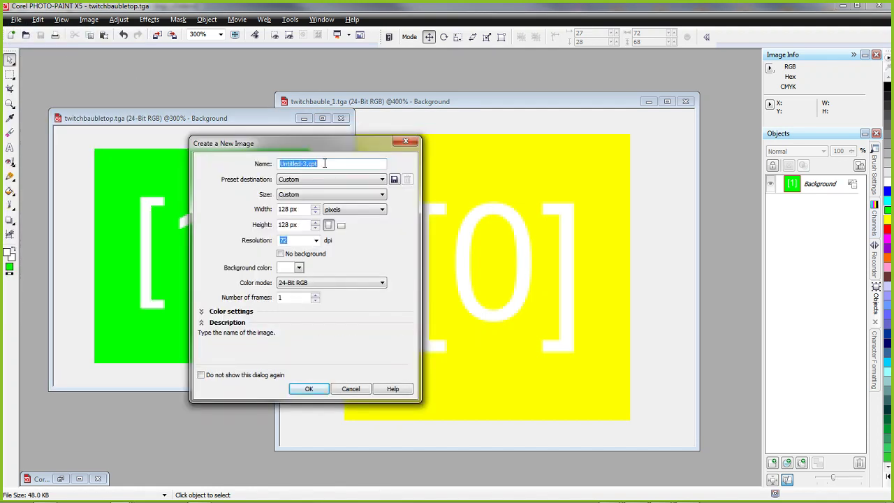
pyautogui.write('baublering')
pyautogui.click(289, 208)
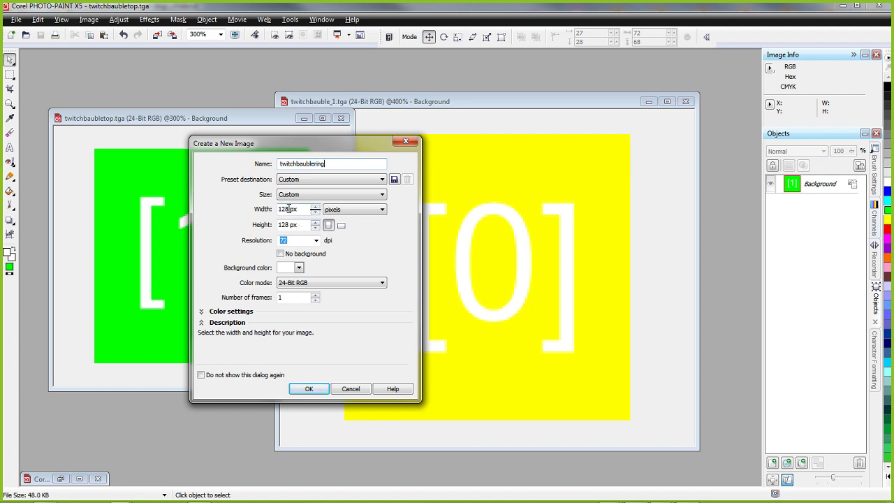
pyautogui.doubleClick(284, 209)
pyautogui.write('64')
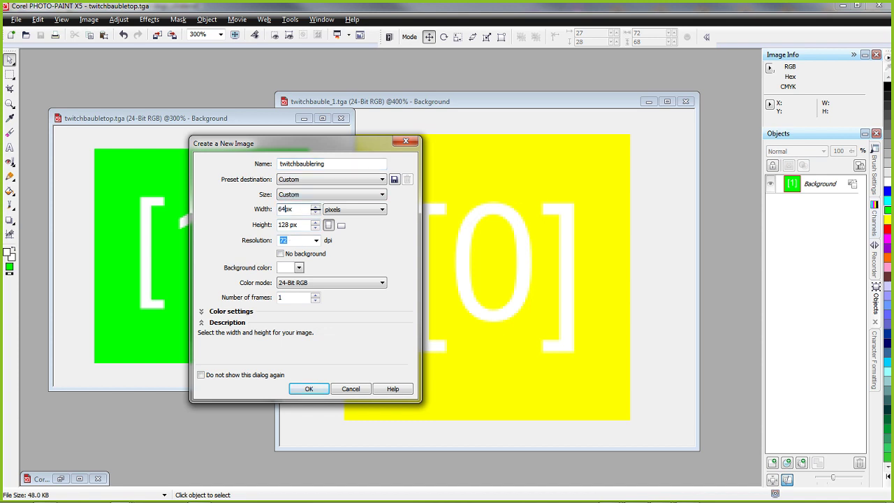
pyautogui.doubleClick(285, 224)
pyautogui.write('64')
pyautogui.click(308, 389)
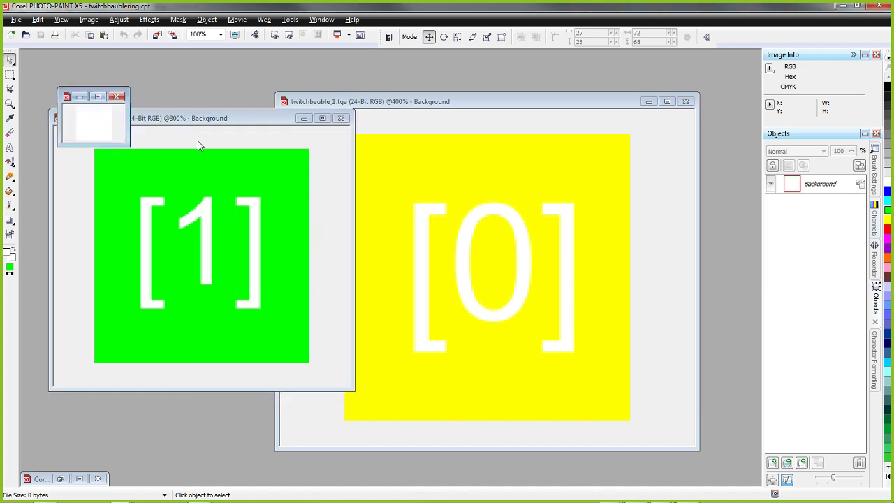
# Enlarge the twitchbaublering window, view it at 600% and fill the background with red.
pyautogui.moveTo(127, 145); pyautogui.dragTo(480, 440)
pyautogui.scroll(3, 328, 309)
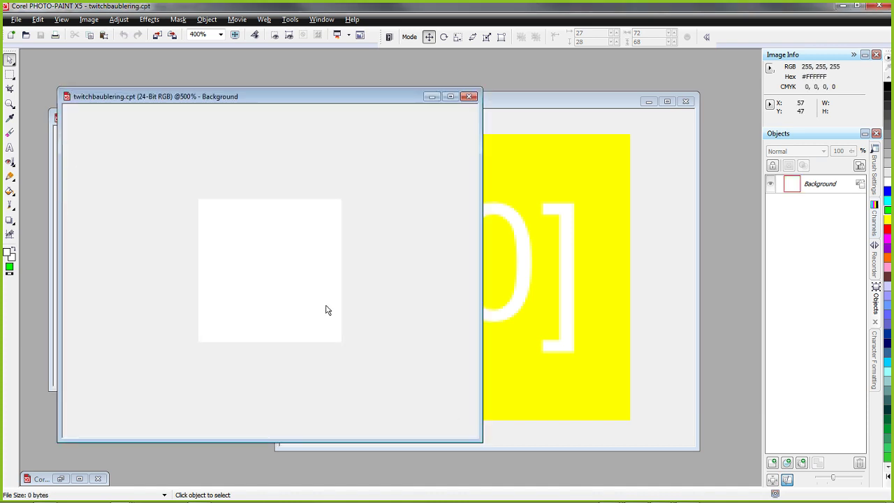
pyautogui.click(888, 229)
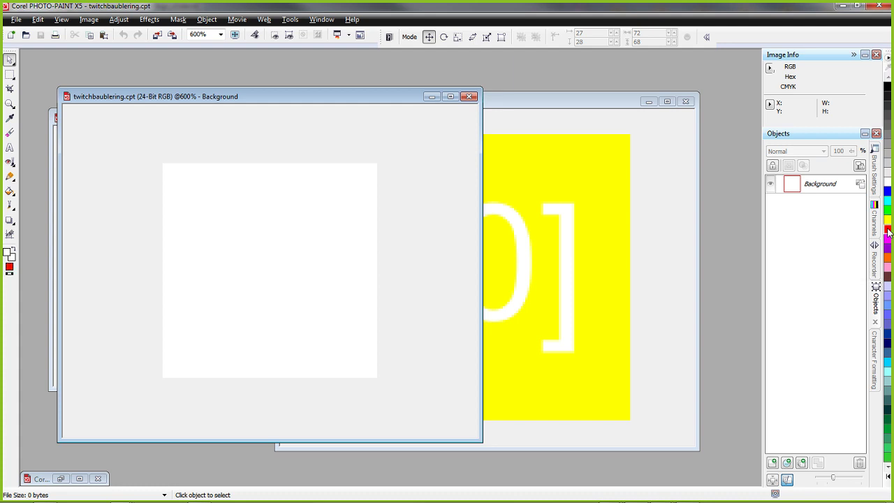
pyautogui.click(9, 190)
pyautogui.click(228, 240)
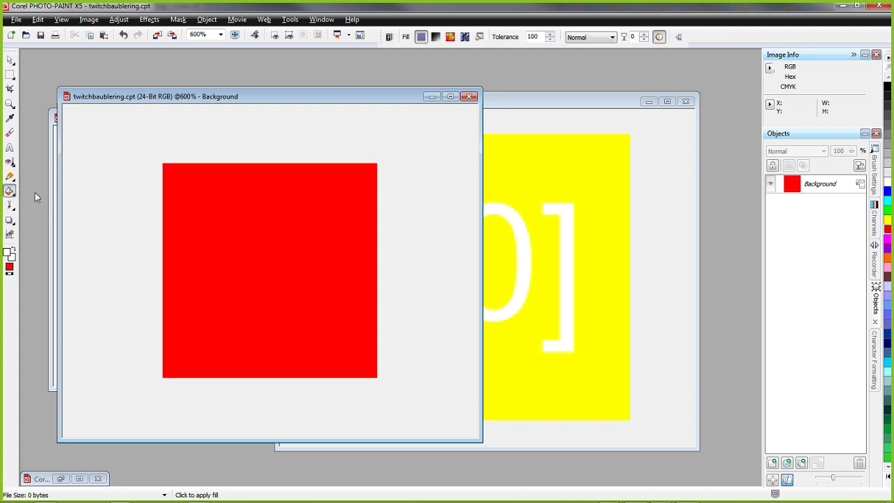
# Add the white text "[2]" in 48 pt Arial and move it to about the middle of the red image.
pyautogui.click(9, 147)
pyautogui.click(218, 288)
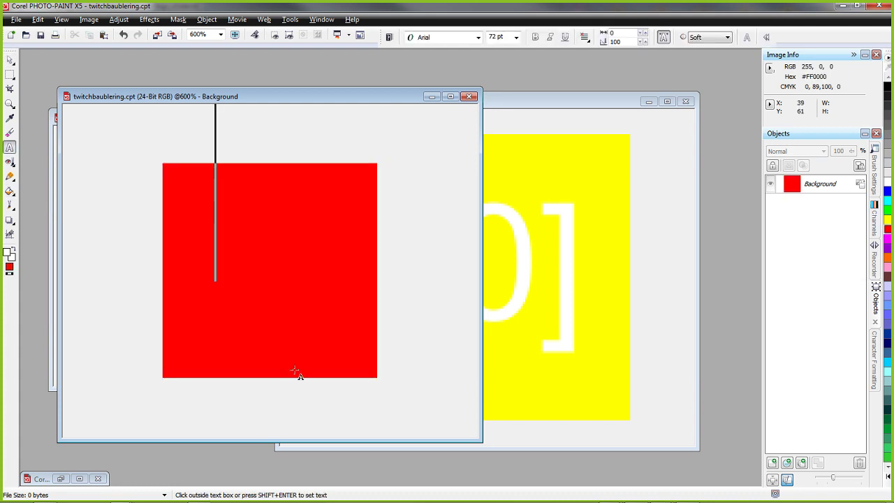
pyautogui.write('[2]')
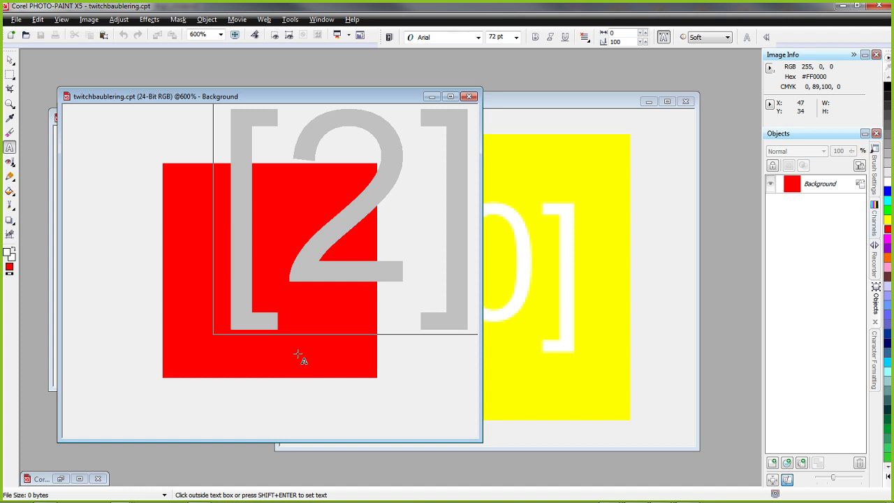
pyautogui.doubleClick(319, 271)
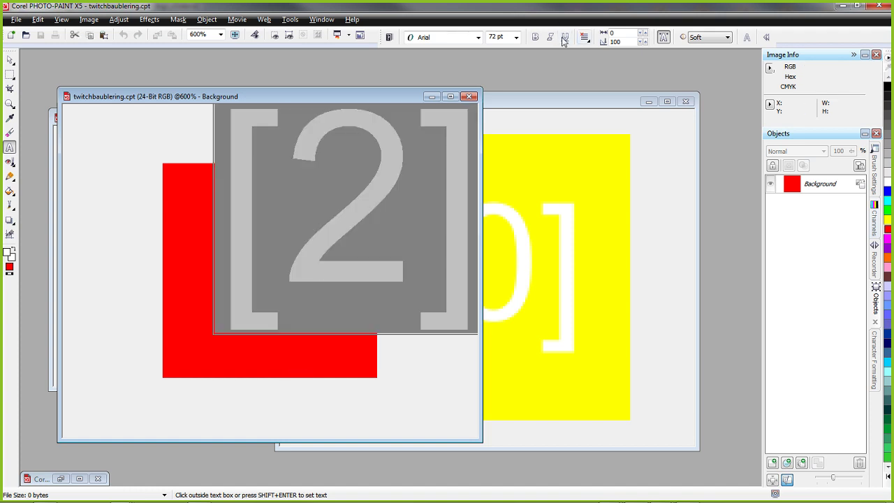
pyautogui.click(517, 37)
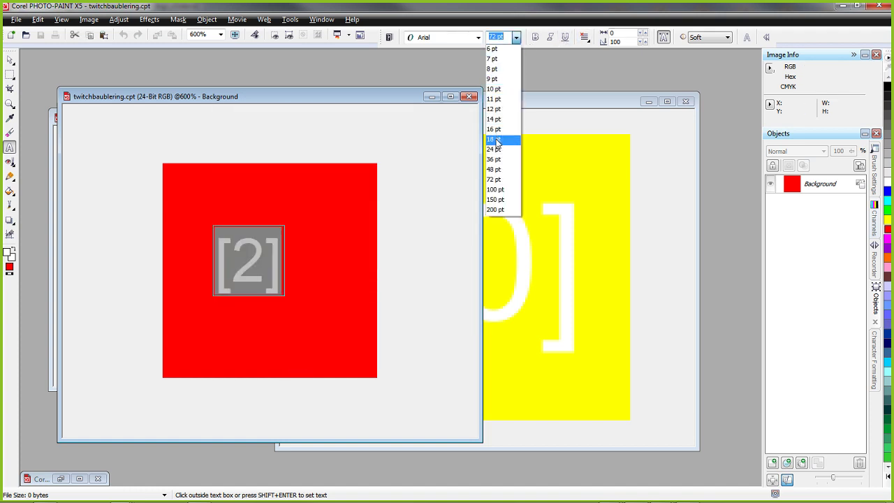
pyautogui.click(492, 170)
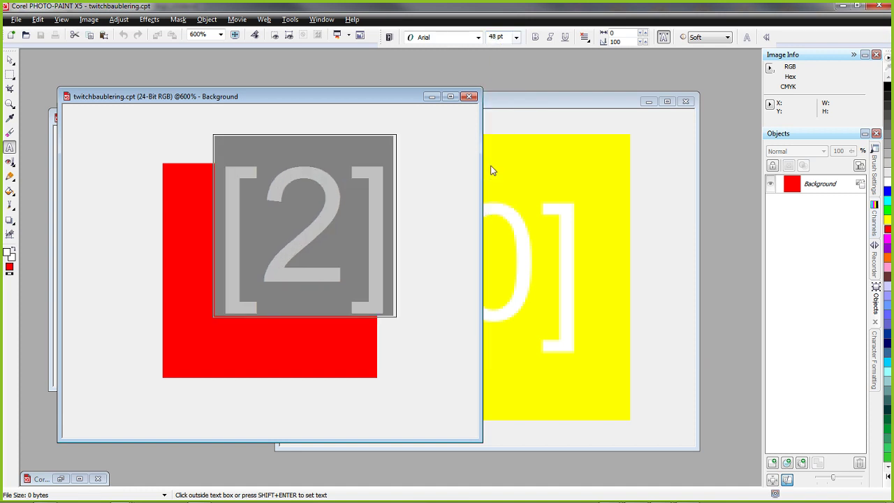
pyautogui.click(11, 60)
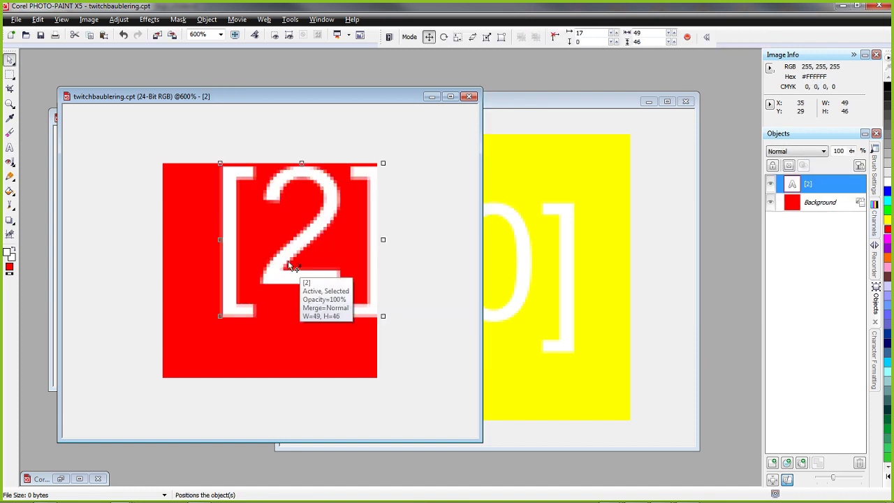
pyautogui.moveTo(282, 259); pyautogui.dragTo(249, 287)
# Save the red image in the accessories folder as twitchbaublering.cpt in Corel PHOTO-PAINT format.
pyautogui.hotkey('alt', 'f')
pyautogui.press('e')
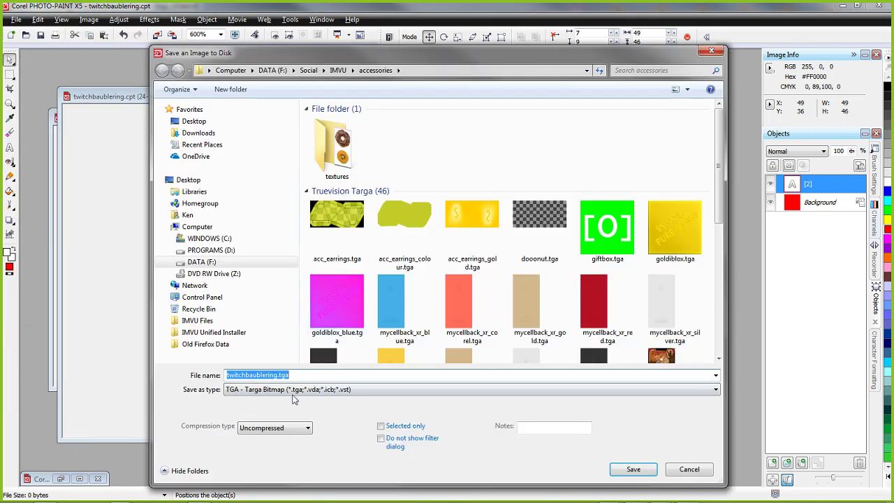
pyautogui.click(294, 390)
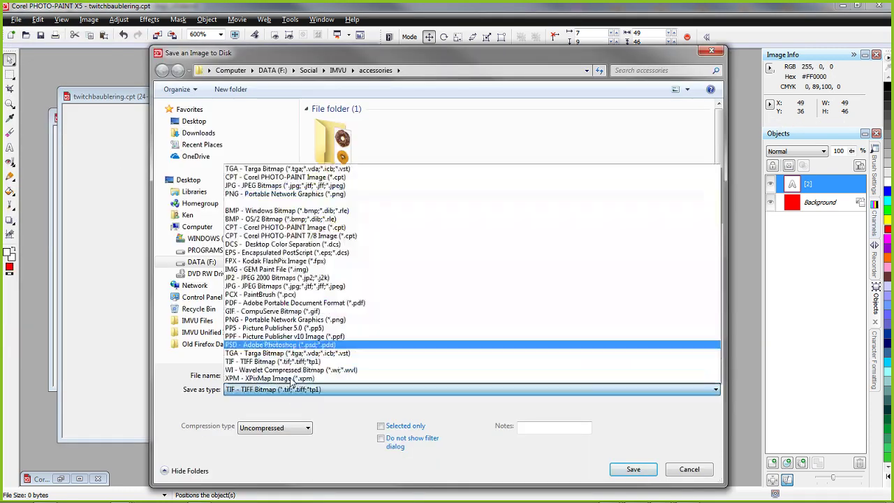
pyautogui.click(261, 177)
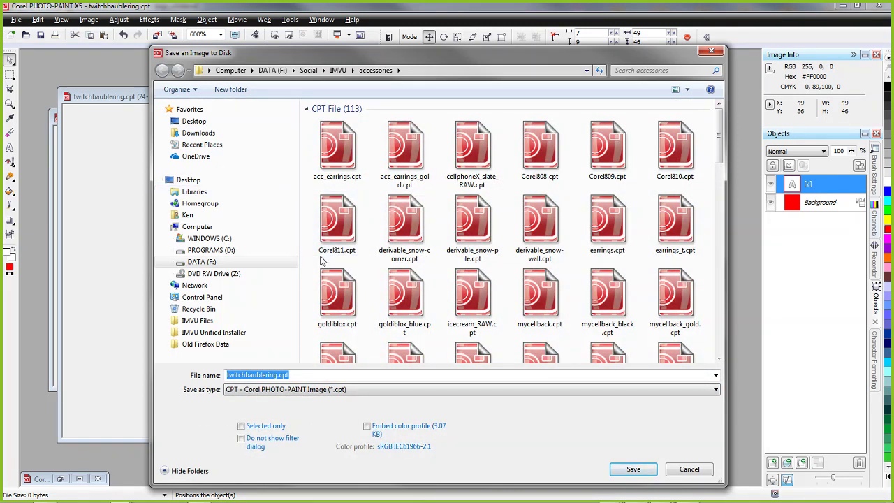
pyautogui.click(632, 469)
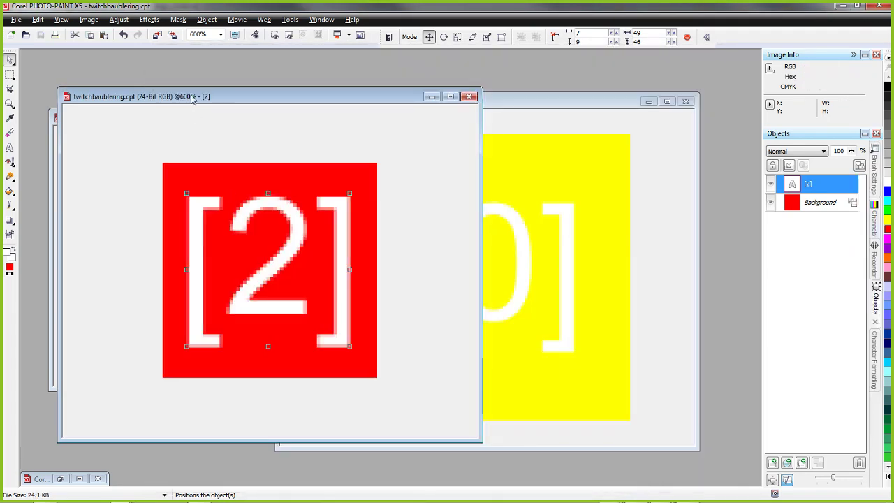
# Combine the "[2]" text with the background and save the image as twitchbaublering.tga with the Normal file format.
pyautogui.hotkey('alt', 'f')
pyautogui.press('a')
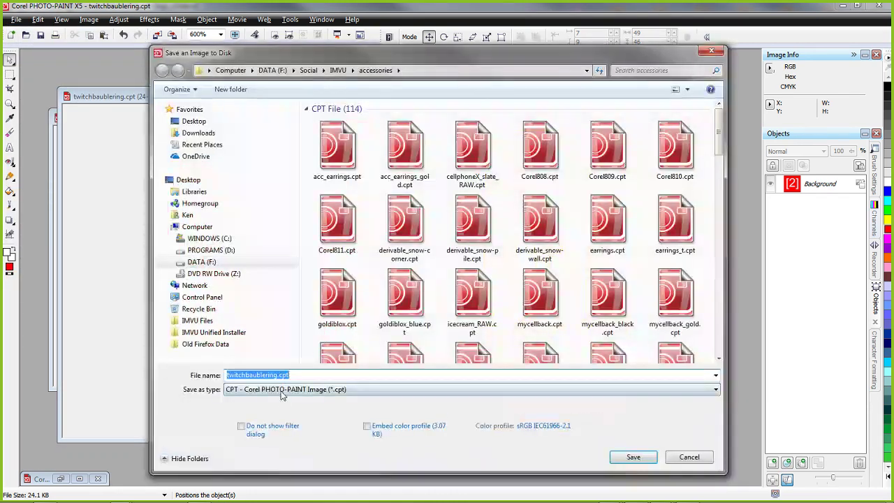
pyautogui.click(281, 392)
pyautogui.click(259, 177)
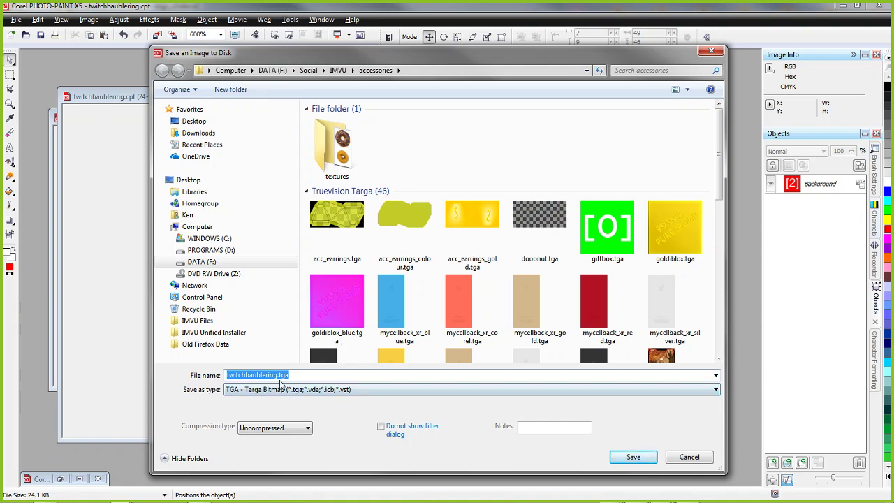
pyautogui.click(633, 458)
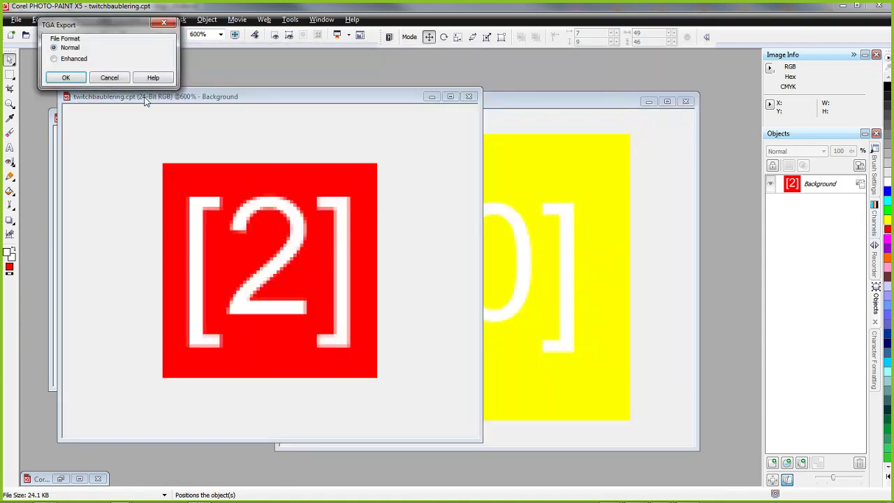
pyautogui.click(67, 78)
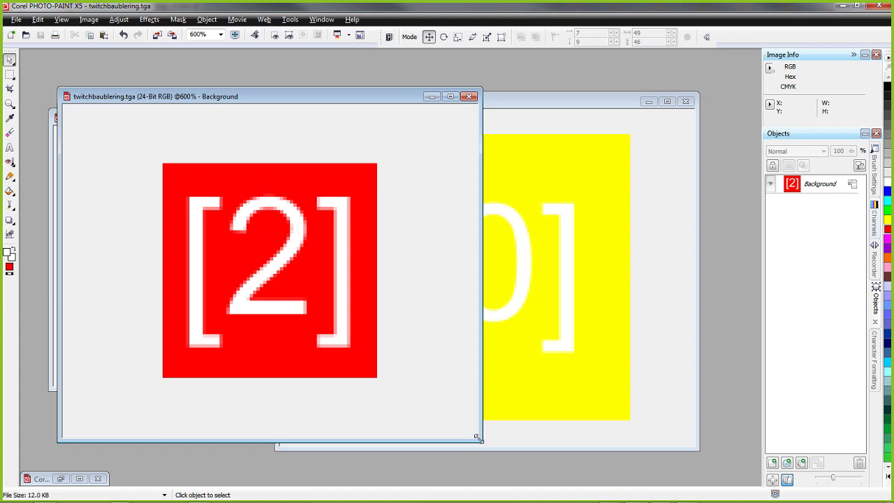
# Shrink the twitchbaublering window and show all three texture images at 100% zoom.
pyautogui.moveTo(477, 437); pyautogui.dragTo(305, 325)
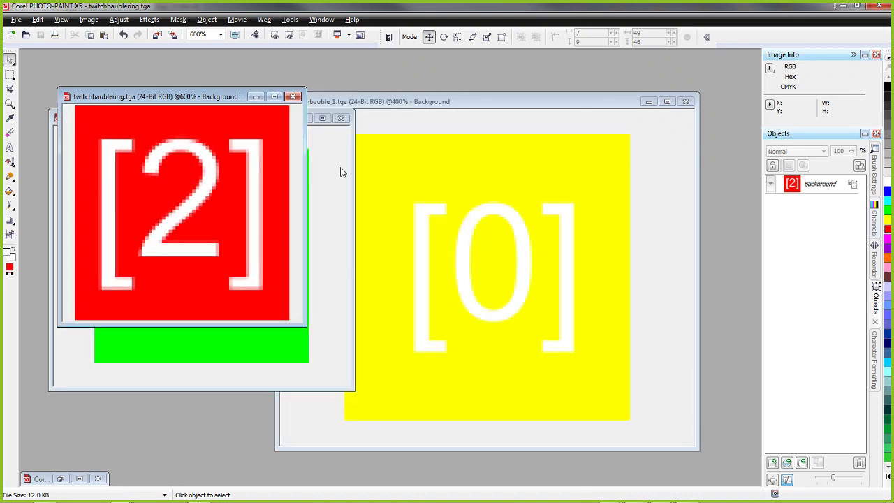
pyautogui.press('F4')
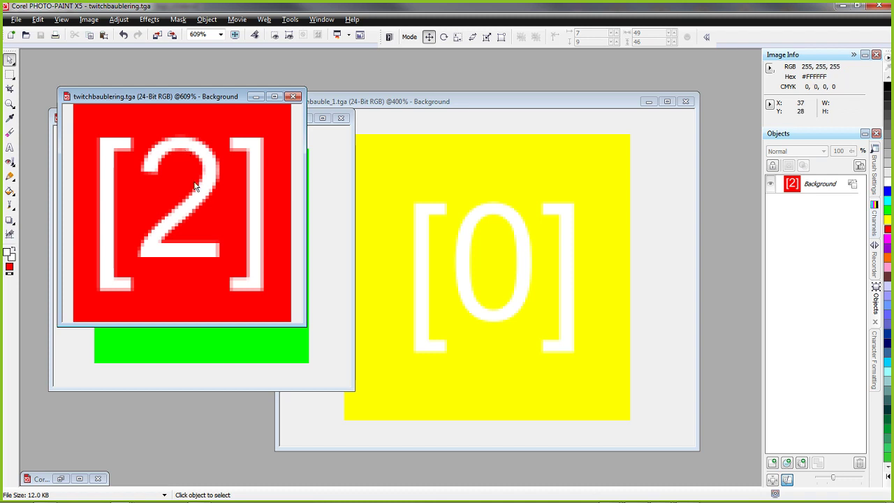
pyautogui.hotkey('ctrl', '1')
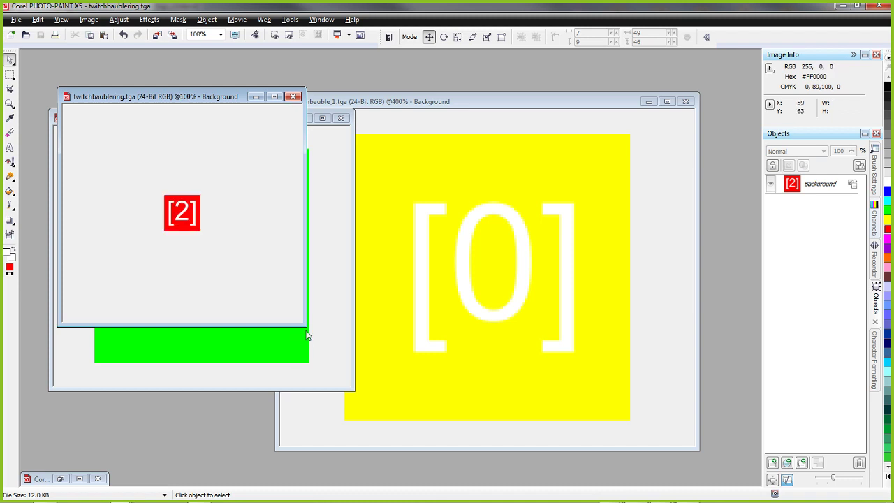
pyautogui.click(194, 374)
pyautogui.hotkey('ctrl', '1')
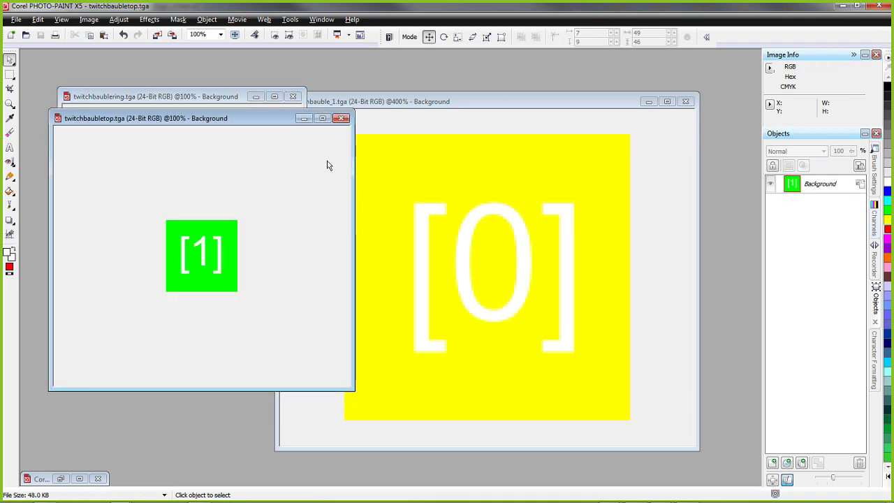
pyautogui.click(499, 106)
pyautogui.hotkey('ctrl', '1')
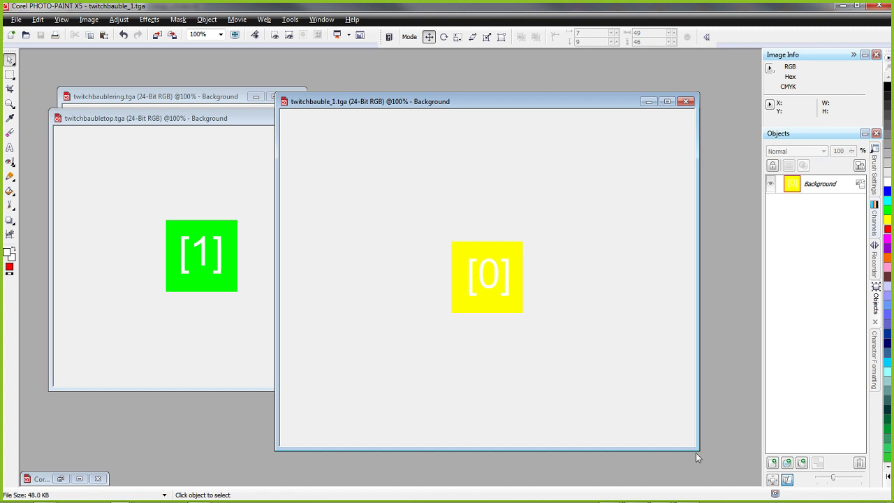
# Shrink the three texture windows and arrange them side by side in the order [2], [1], [0].
pyautogui.moveTo(698, 450); pyautogui.dragTo(424, 238)
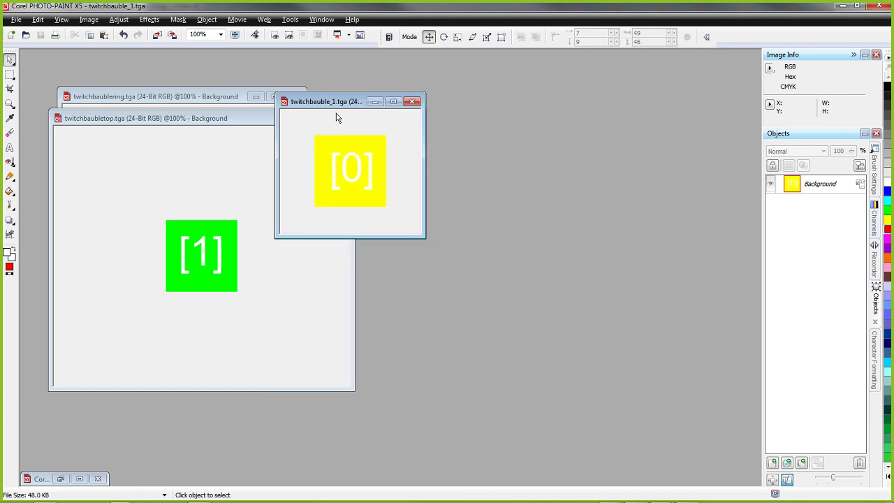
pyautogui.moveTo(338, 103); pyautogui.dragTo(578, 82)
pyautogui.moveTo(229, 121); pyautogui.dragTo(412, 151)
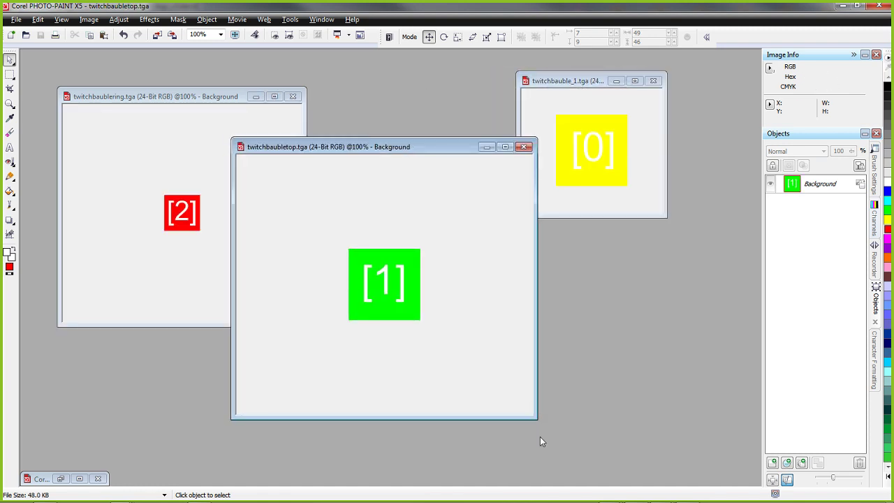
pyautogui.moveTo(534, 422); pyautogui.dragTo(396, 296)
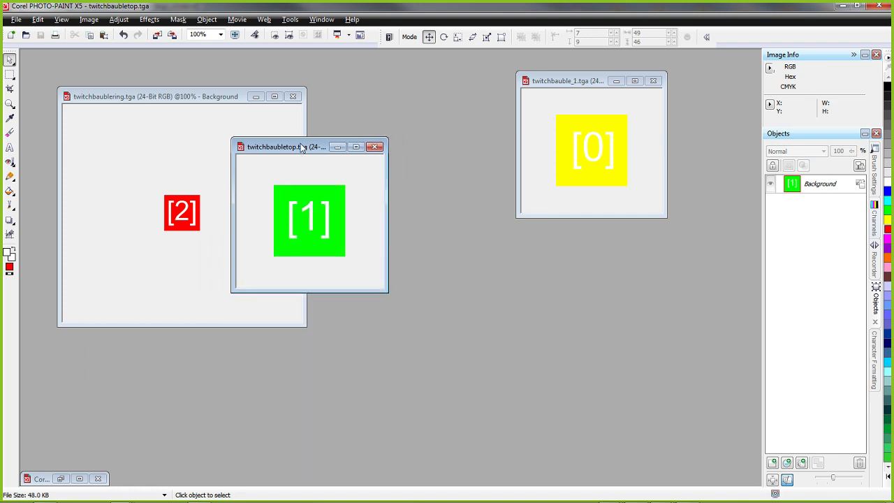
pyautogui.moveTo(303, 147); pyautogui.dragTo(405, 92)
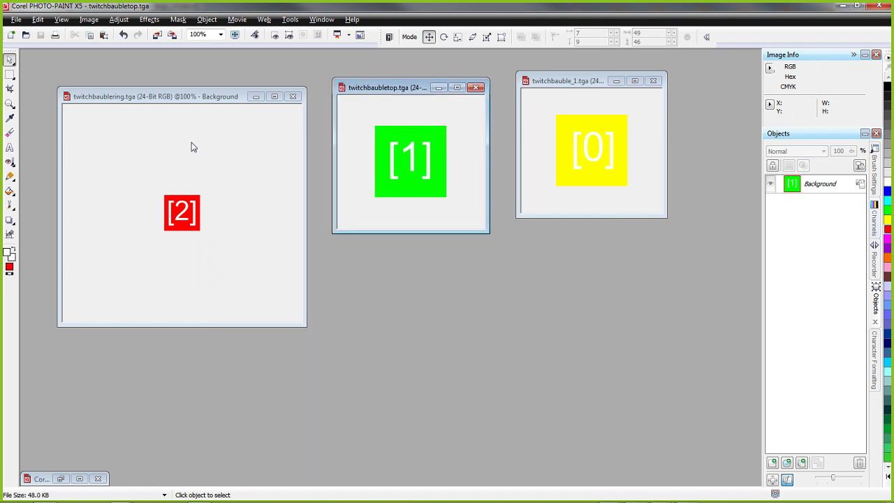
pyautogui.moveTo(172, 96); pyautogui.dragTo(194, 81)
pyautogui.moveTo(319, 305); pyautogui.dragTo(285, 237)
pyautogui.moveTo(210, 83); pyautogui.dragTo(243, 89)
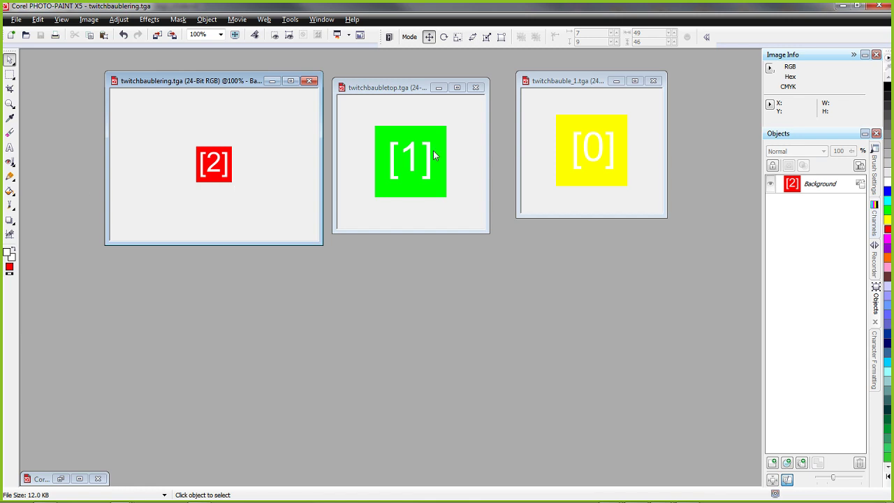
# Switch to the Blender window containing the ear-ring ornament, twitch_ear-rings_v3.blend.
pyautogui.moveTo(579, 498)
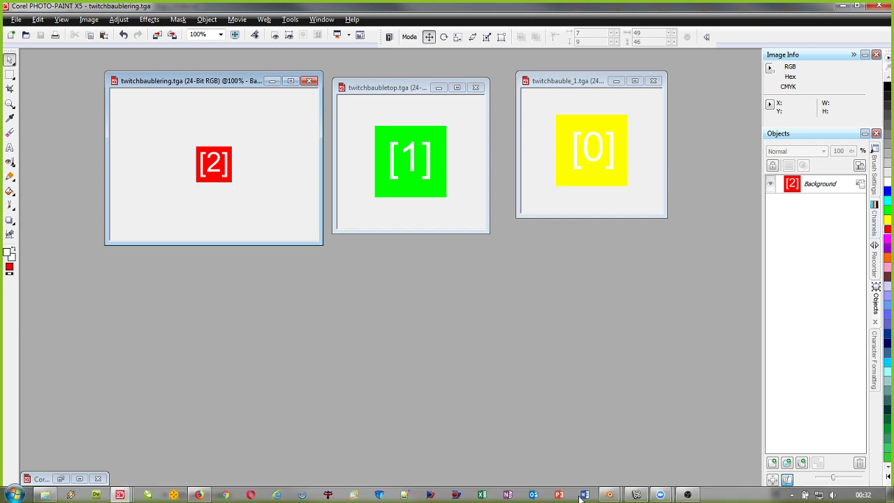
pyautogui.moveTo(608, 494)
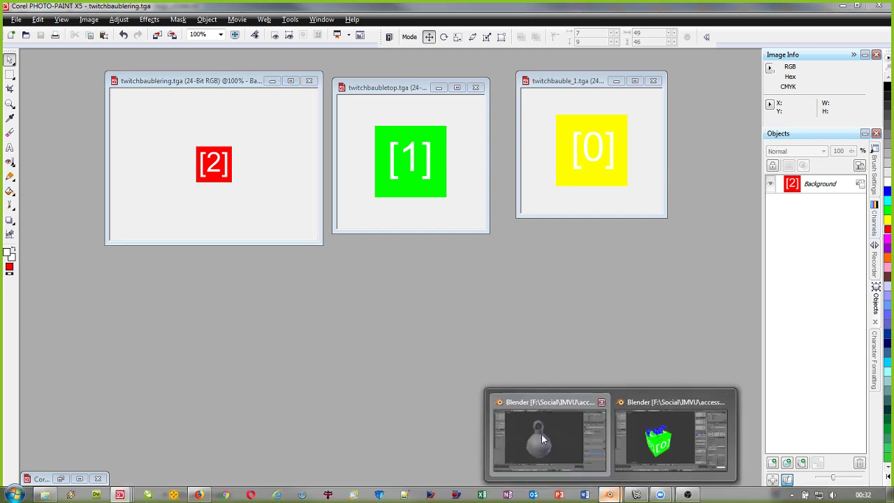
pyautogui.click(541, 433)
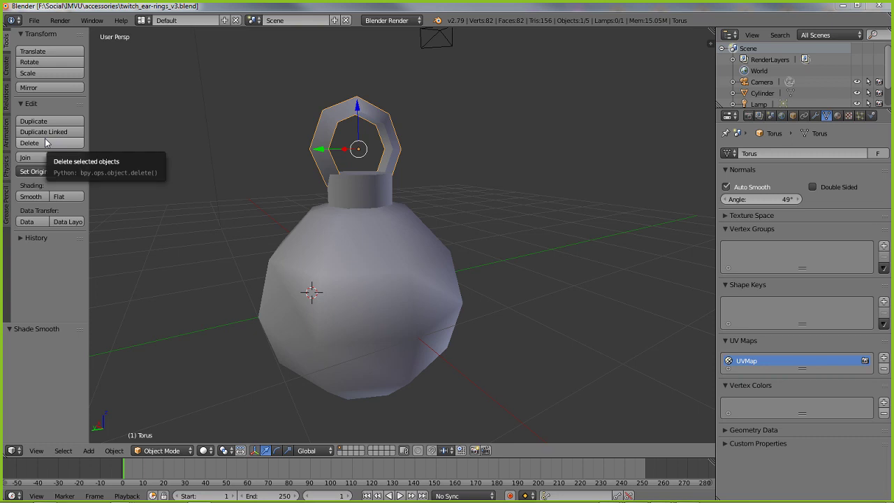
# Select the bauble sphere, the cylindrical top and the torus ring in turn to examine them as separate objects.
pyautogui.rightClick(389, 270)
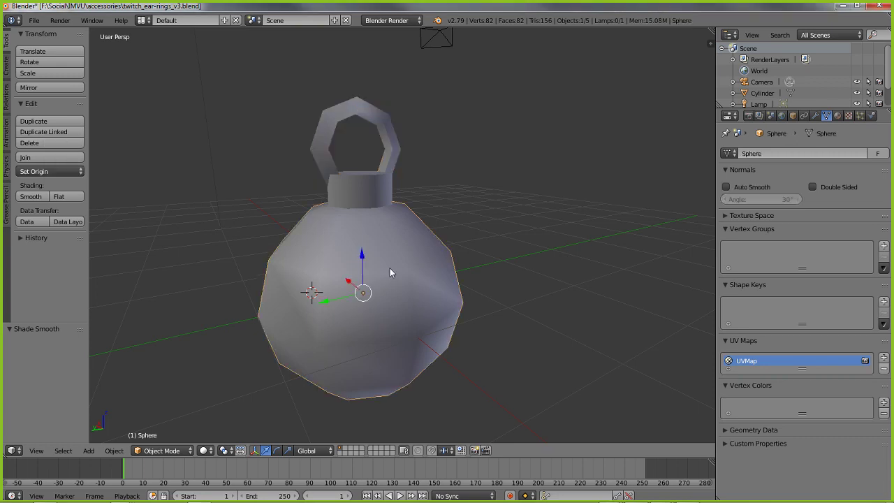
pyautogui.rightClick(372, 102)
pyautogui.rightClick(375, 166)
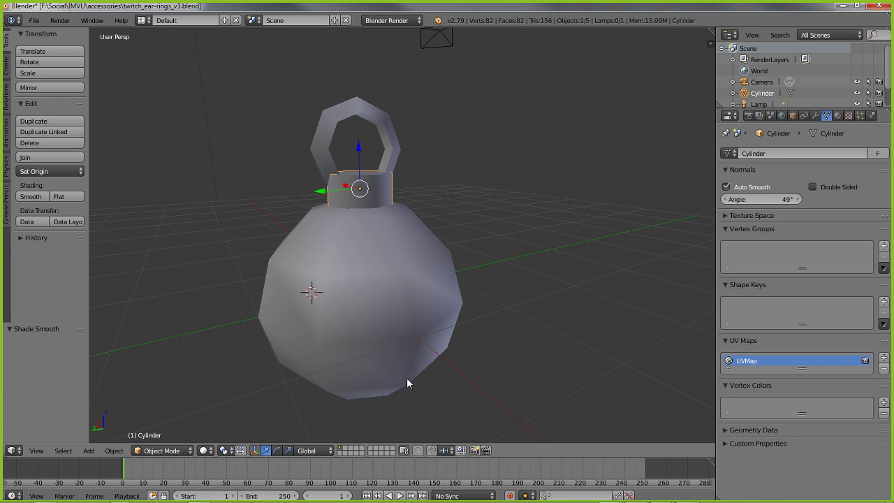
pyautogui.rightClick(417, 237)
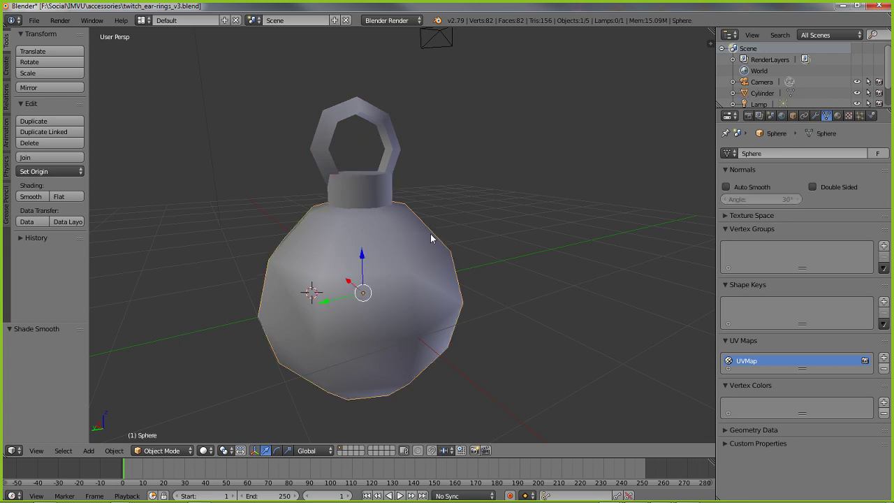
pyautogui.rightClick(379, 183)
pyautogui.rightClick(385, 158)
pyautogui.rightClick(379, 182)
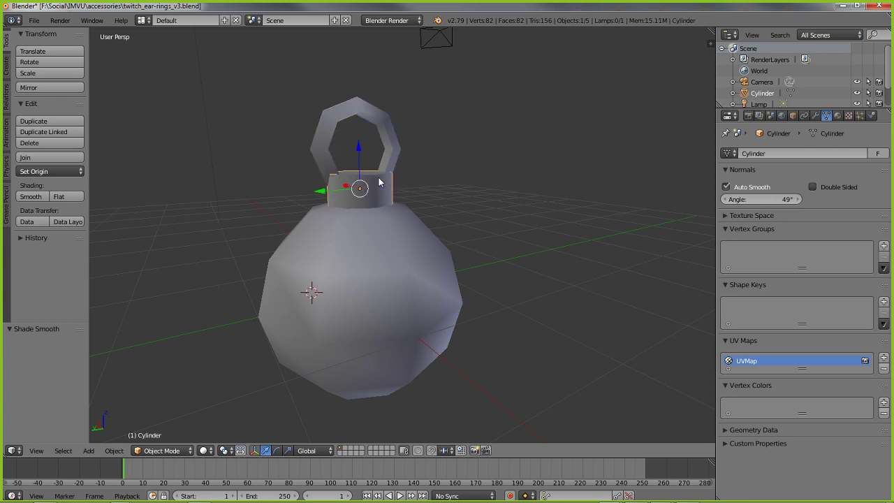
pyautogui.rightClick(387, 248)
pyautogui.rightClick(376, 131)
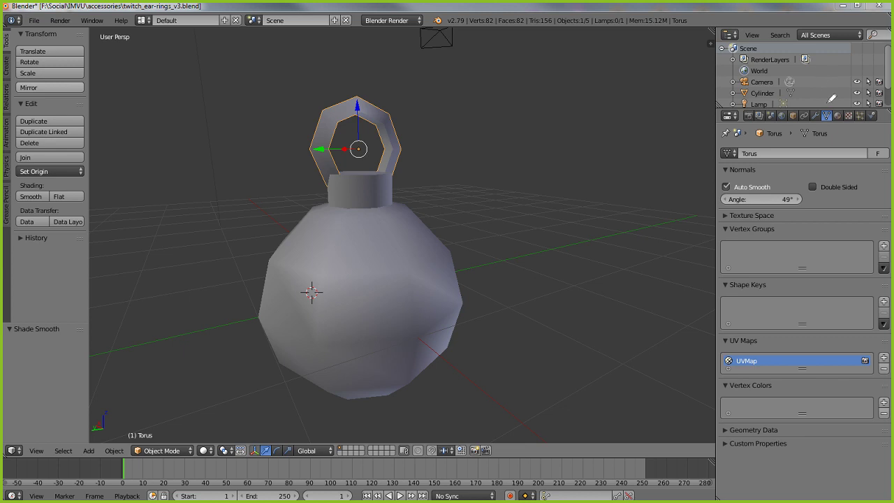
pyautogui.moveTo(827, 98)
pyautogui.mouseDown()
pyautogui.moveTo(868, 140)
pyautogui.moveTo(834, 88)
pyautogui.mouseUp()
pyautogui.moveTo(548, 114)
pyautogui.mouseDown()
pyautogui.moveTo(542, 180)
pyautogui.moveTo(501, 109)
pyautogui.moveTo(527, 132)
pyautogui.moveTo(517, 166)
pyautogui.mouseUp()
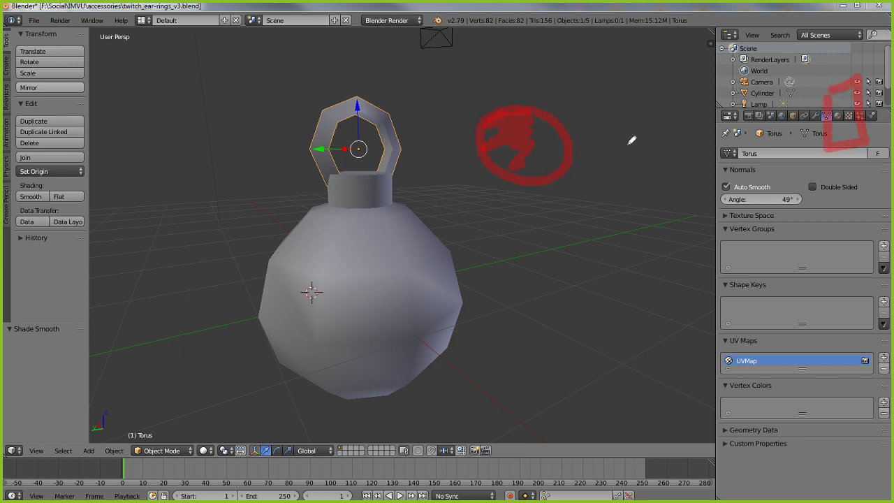
pyautogui.moveTo(583, 142)
pyautogui.mouseDown()
pyautogui.moveTo(822, 124)
pyautogui.moveTo(807, 107)
pyautogui.mouseUp()
pyautogui.moveTo(795, 153); pyautogui.dragTo(823, 127)
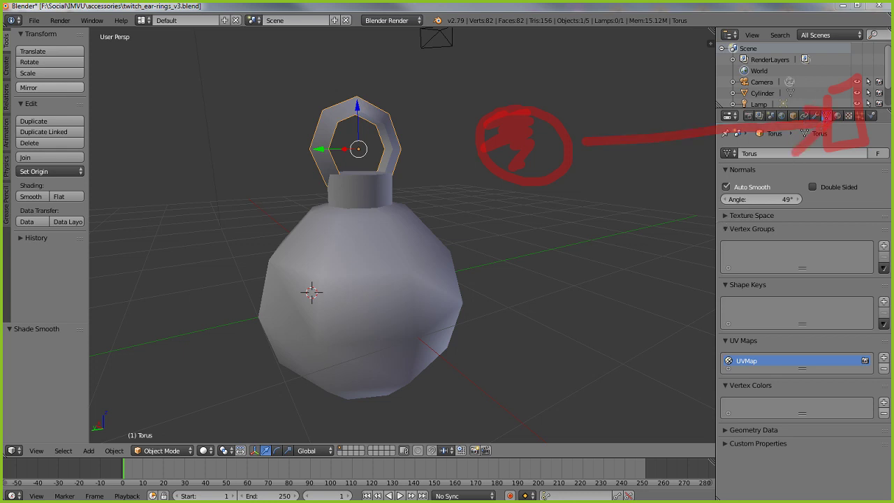
pyautogui.press('Escape')
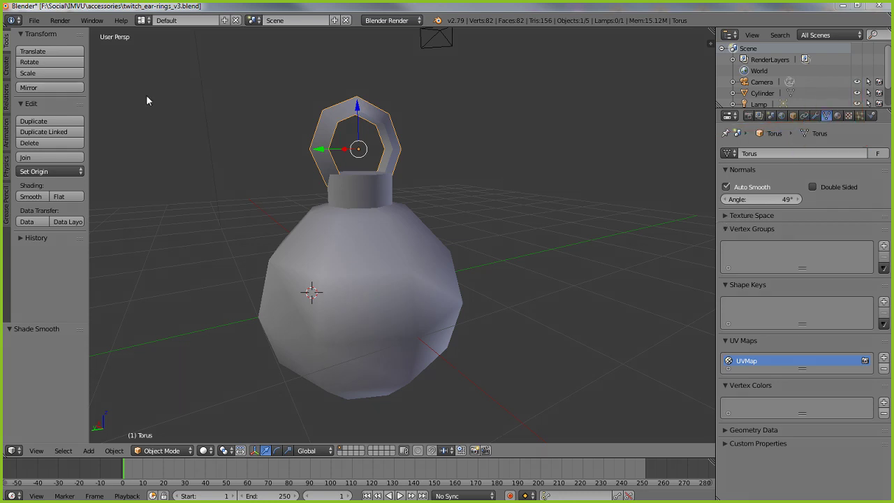
# Check the material slots of the ornament's parts and give the torus ring a new material named twitchbauble [0].
pyautogui.click(839, 116)
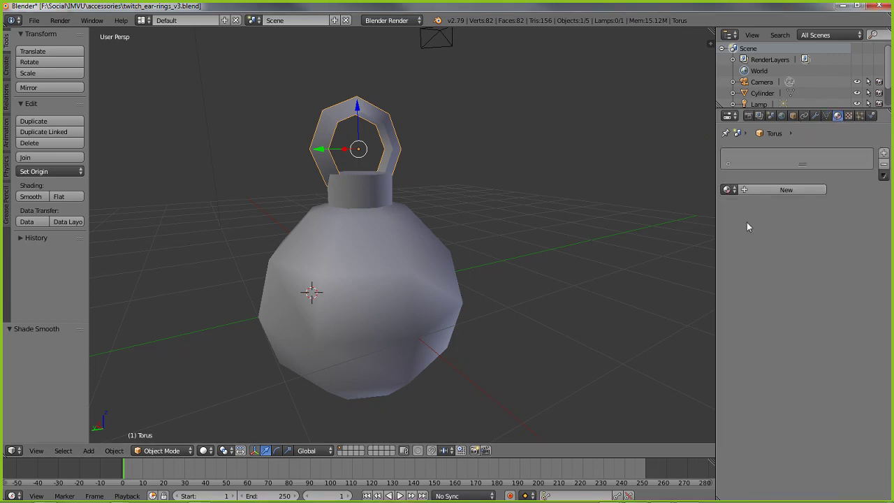
pyautogui.rightClick(352, 196)
pyautogui.rightClick(369, 285)
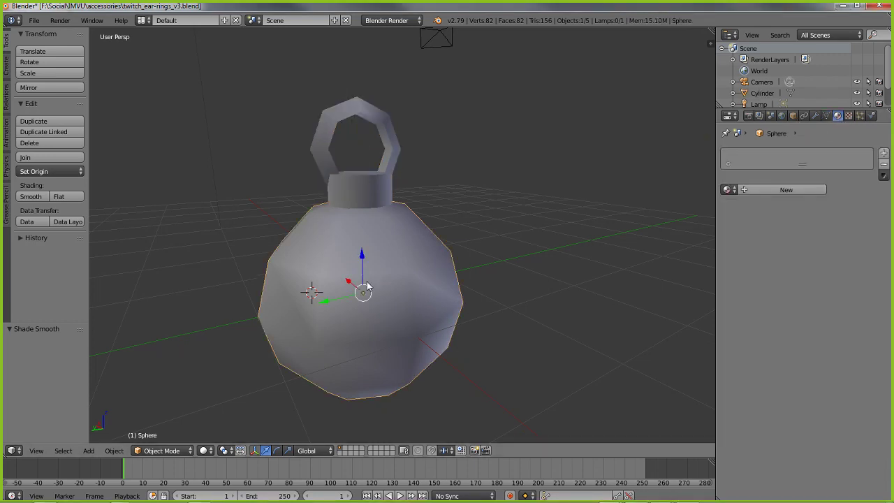
pyautogui.rightClick(361, 192)
pyautogui.rightClick(383, 144)
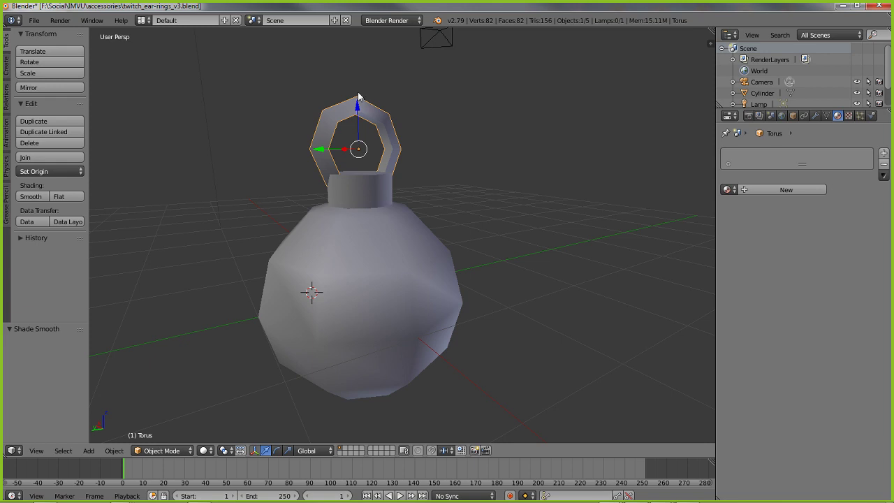
pyautogui.click(778, 189)
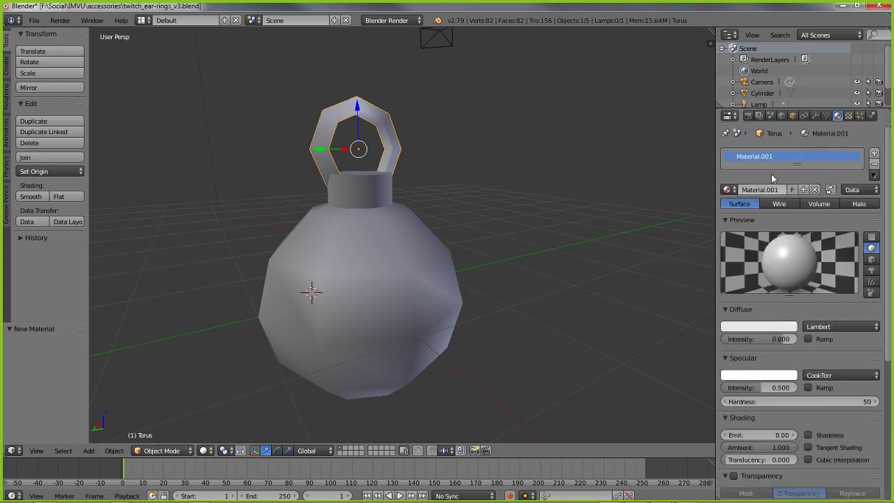
pyautogui.click(794, 190)
pyautogui.write('twitch_bauble')
pyautogui.press('BackSpace')
pyautogui.press('BackSpace')
pyautogui.press('BackSpace')
pyautogui.press('BackSpace')
pyautogui.write('uble [0]')
pyautogui.press('Return')
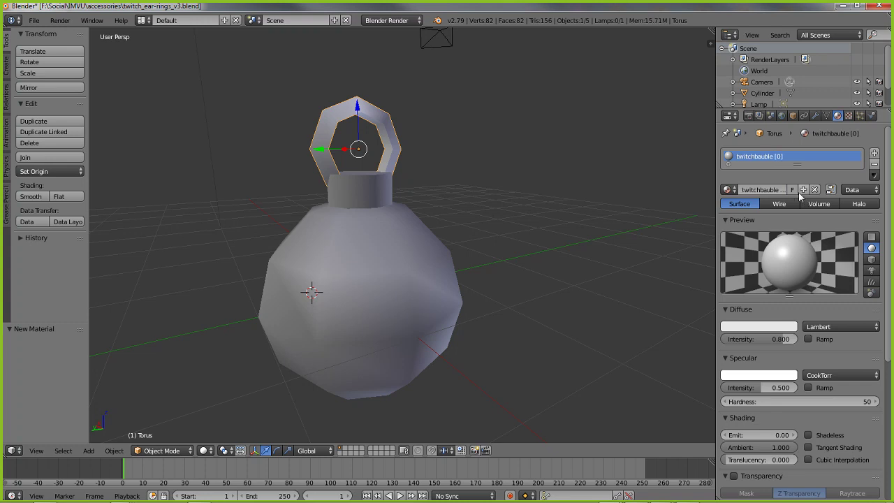
# Select the cylindrical top between the bauble and the ring with its material settings shown.
pyautogui.rightClick(378, 197)
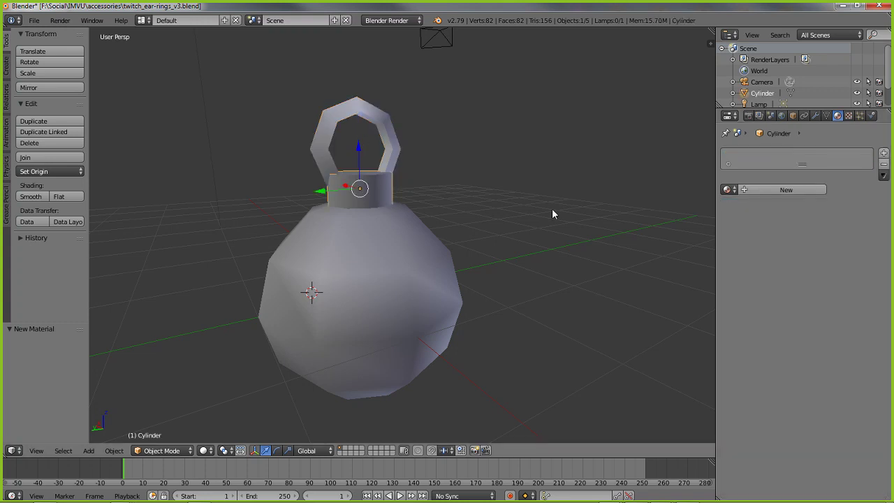
# Add a new material to the cylinder cap and name it "twitchbauble [1]".
pyautogui.click(780, 190)
pyautogui.click(787, 195)
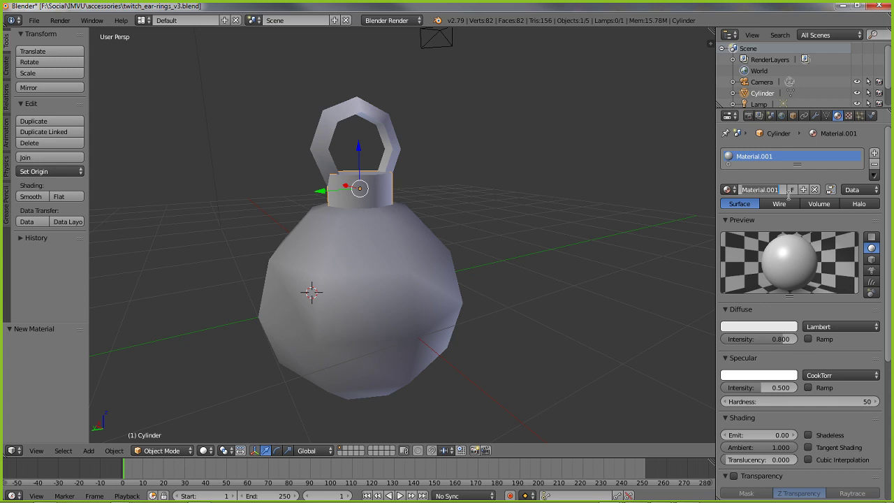
pyautogui.write('twitchbauble [1')
pyautogui.press('Return')
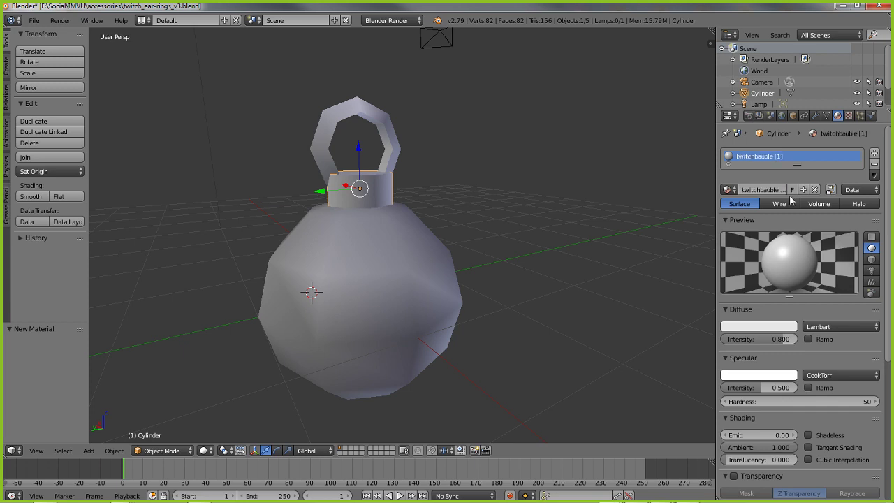
# Add a new material to the bauble's sphere and name it "twitchbauble [2]".
pyautogui.rightClick(412, 269)
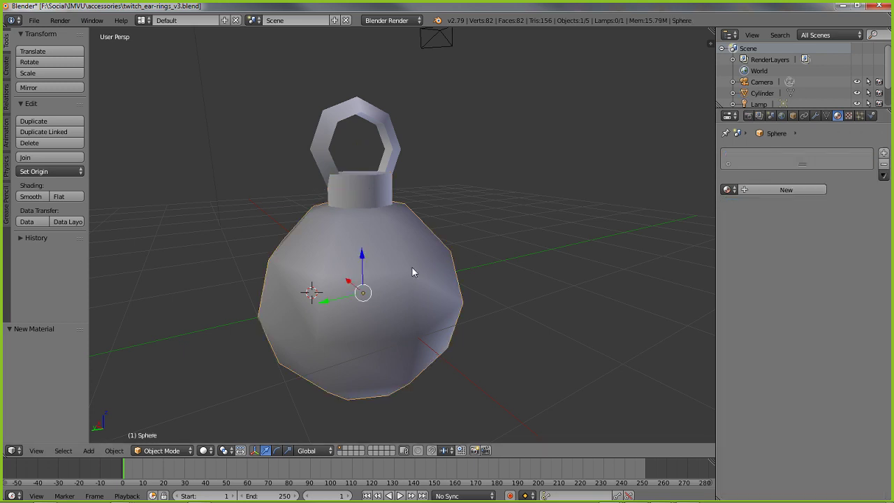
pyautogui.click(775, 186)
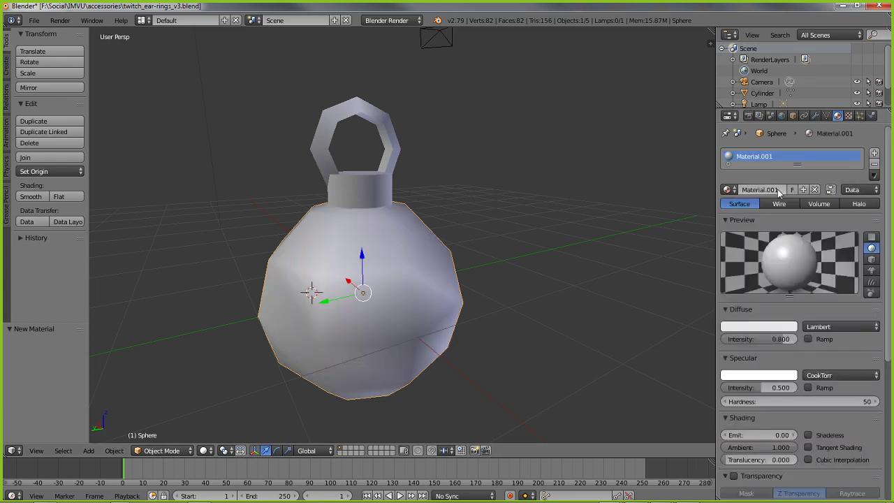
pyautogui.doubleClick(774, 190)
pyautogui.write('twit')
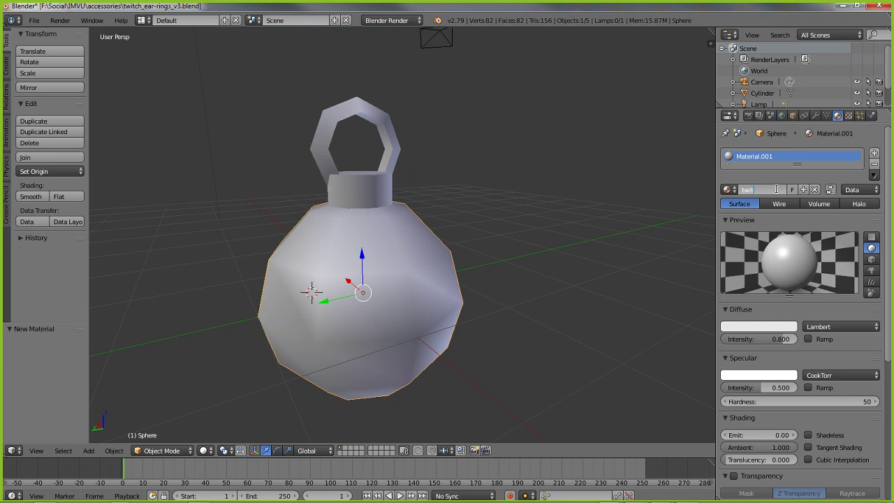
pyautogui.write('chbauble [2]')
pyautogui.press('Return')
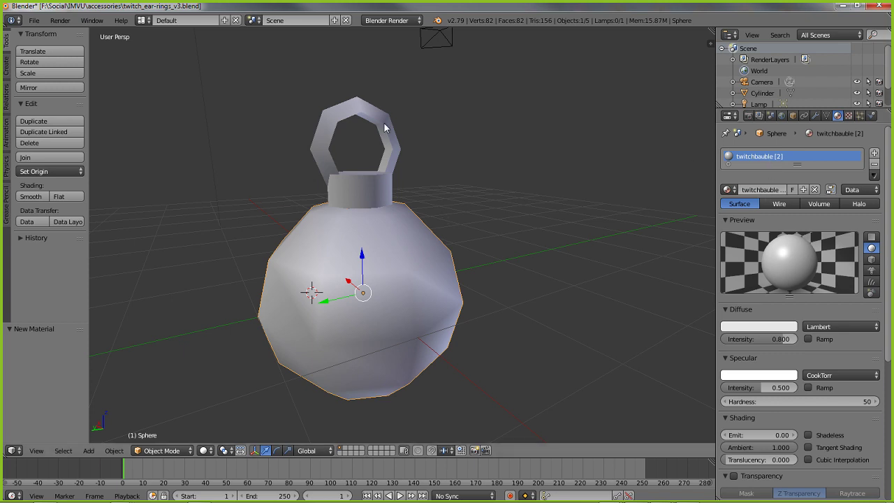
# Check the material names assigned to the ring, the cylinder cap and the sphere.
pyautogui.rightClick(372, 187)
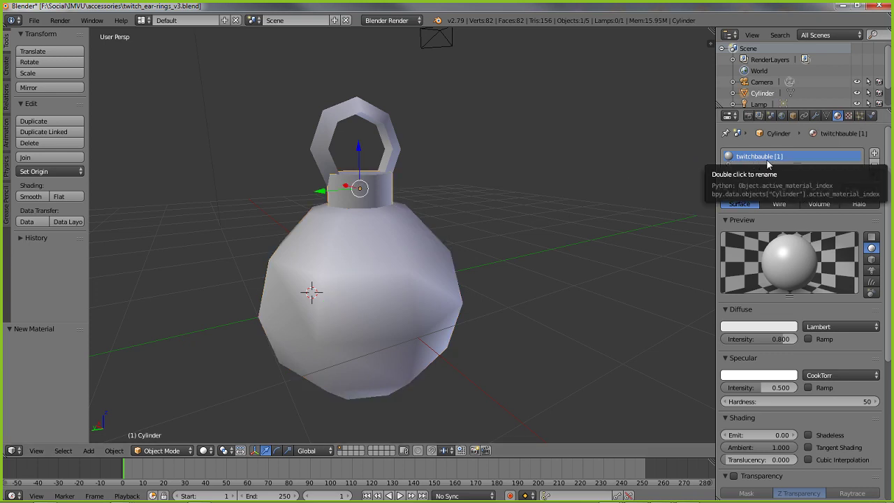
pyautogui.rightClick(346, 113)
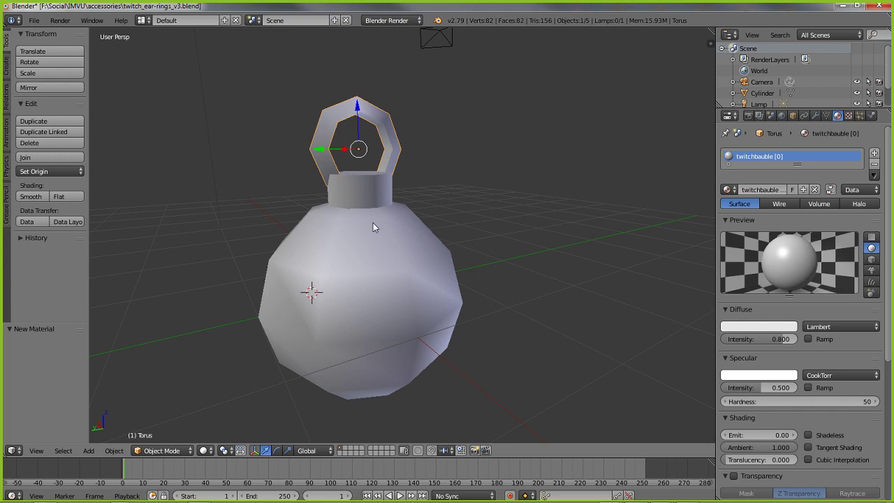
pyautogui.rightClick(366, 182)
pyautogui.rightClick(394, 252)
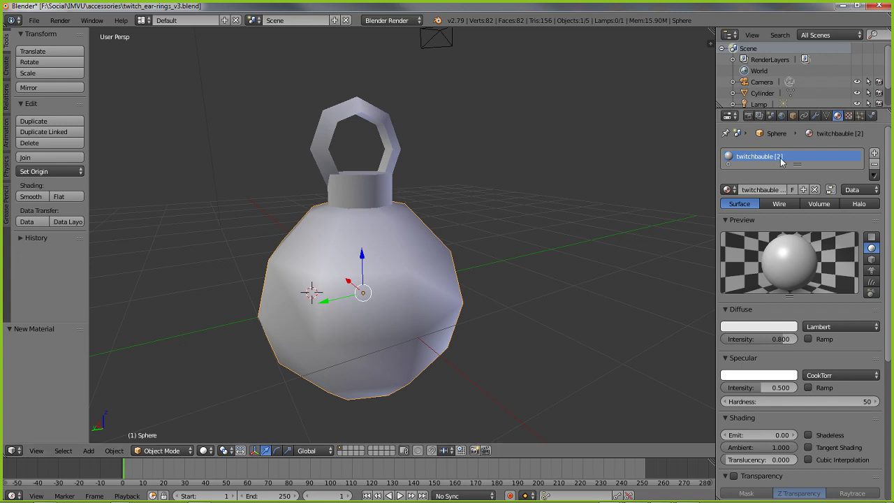
pyautogui.rightClick(372, 178)
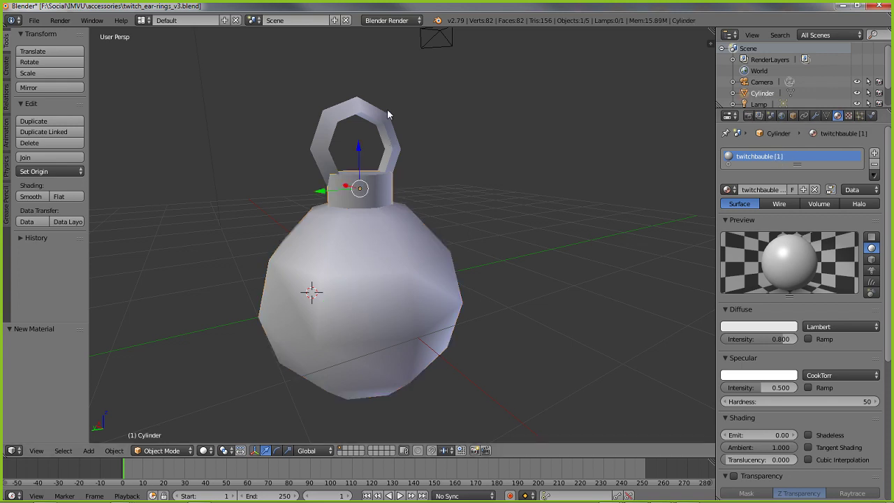
pyautogui.rightClick(387, 114)
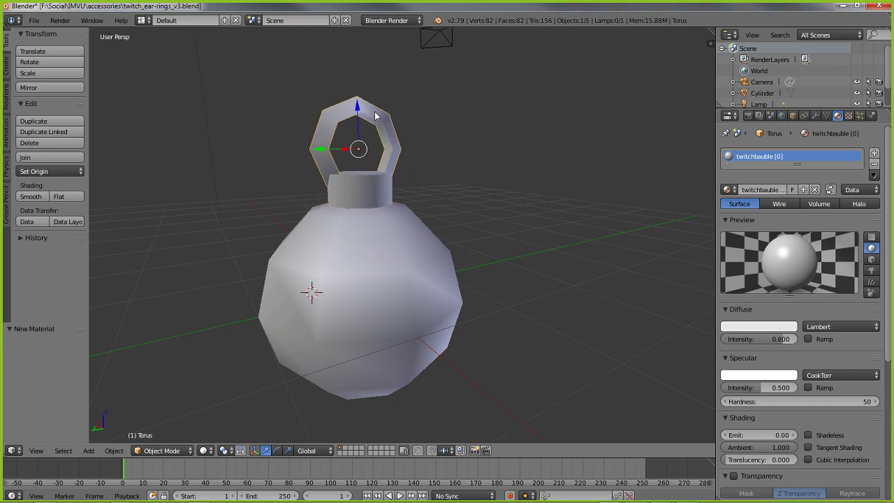
pyautogui.rightClick(370, 182)
pyautogui.rightClick(383, 251)
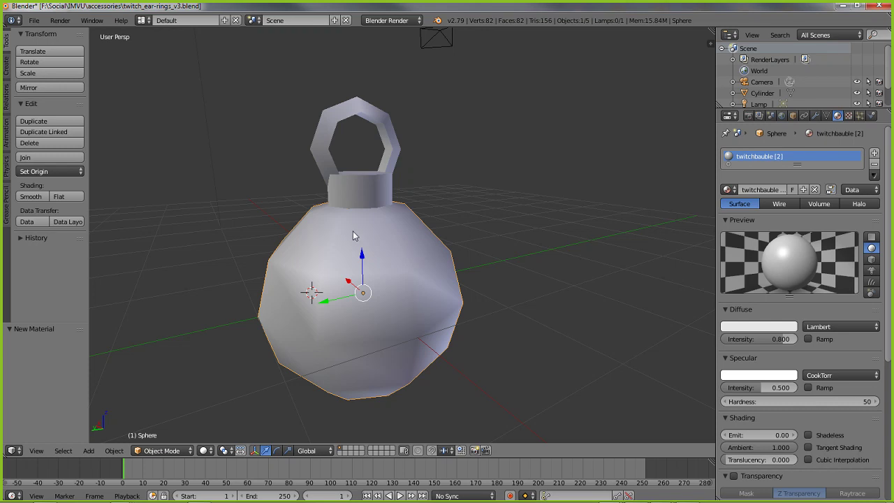
# Add a new texture to the torus ring's material and name it "twitchbauble_1".
pyautogui.rightClick(363, 123)
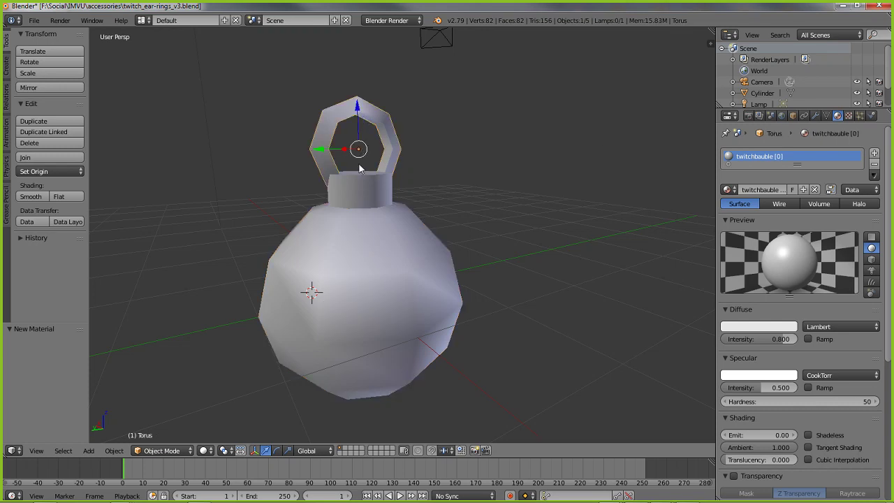
pyautogui.click(848, 115)
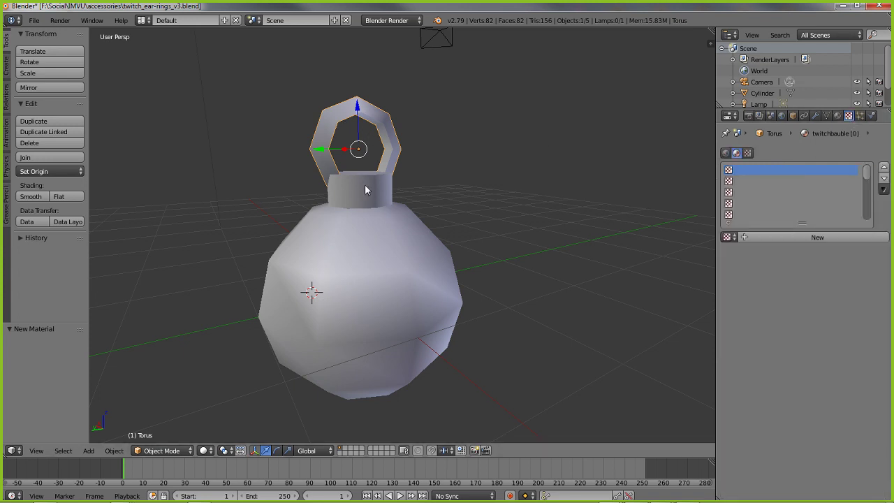
pyautogui.click(802, 237)
pyautogui.click(782, 238)
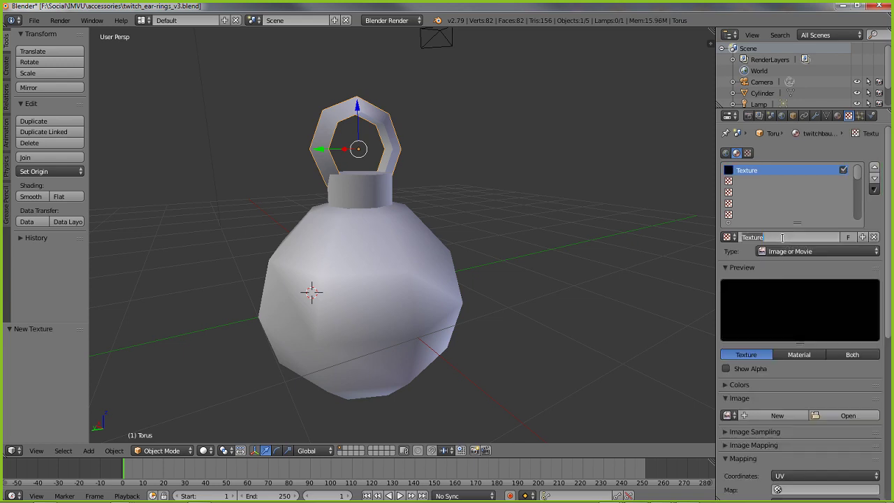
pyautogui.write('bauble')
pyautogui.write('_1')
pyautogui.press('Return')
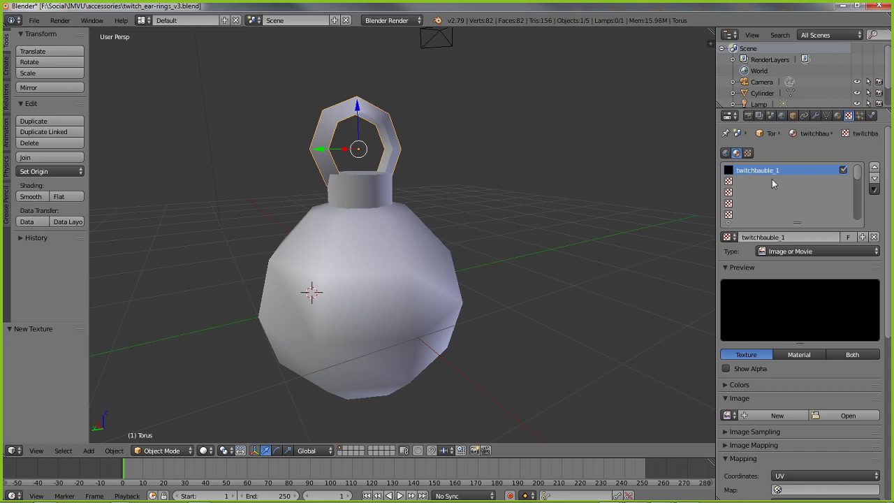
# Compare the ring's material name and rename its texture to "twitchbauble_0".
pyautogui.click(838, 115)
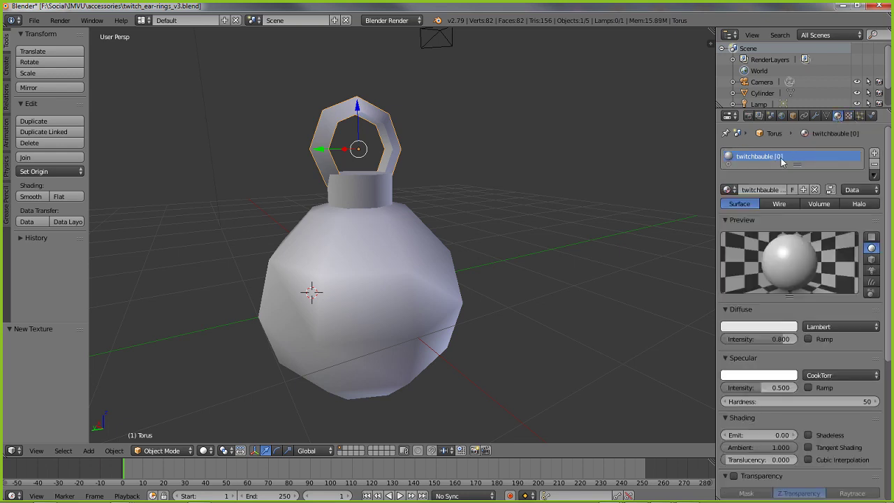
pyautogui.click(849, 115)
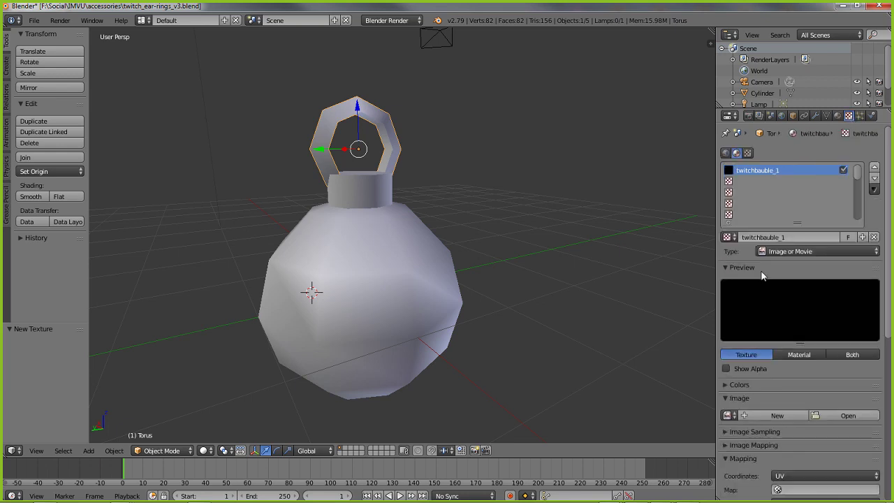
pyautogui.click(804, 236)
pyautogui.write('2')
pyautogui.press('Return')
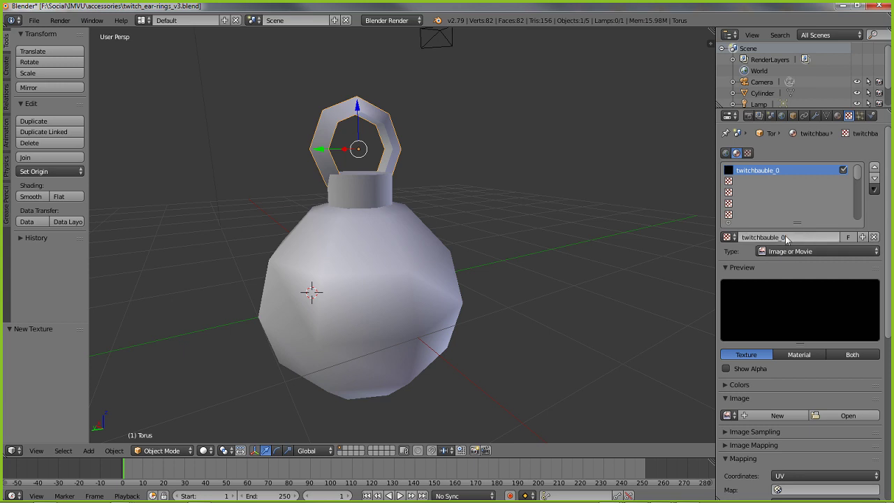
# Add a new texture named "twitchbauble_1" to the cylinder cap's material and compare it with the material name.
pyautogui.rightClick(374, 185)
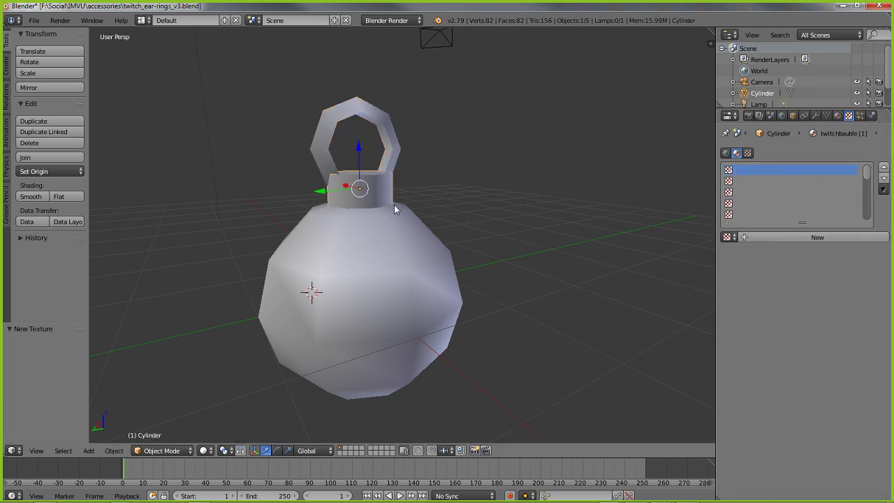
pyautogui.click(777, 238)
pyautogui.click(778, 237)
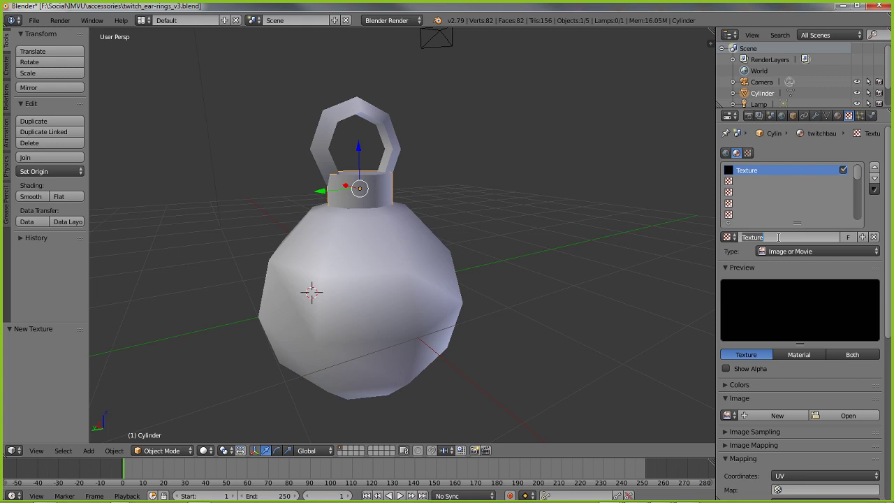
pyautogui.write('twitchbauble_1')
pyautogui.press('Return')
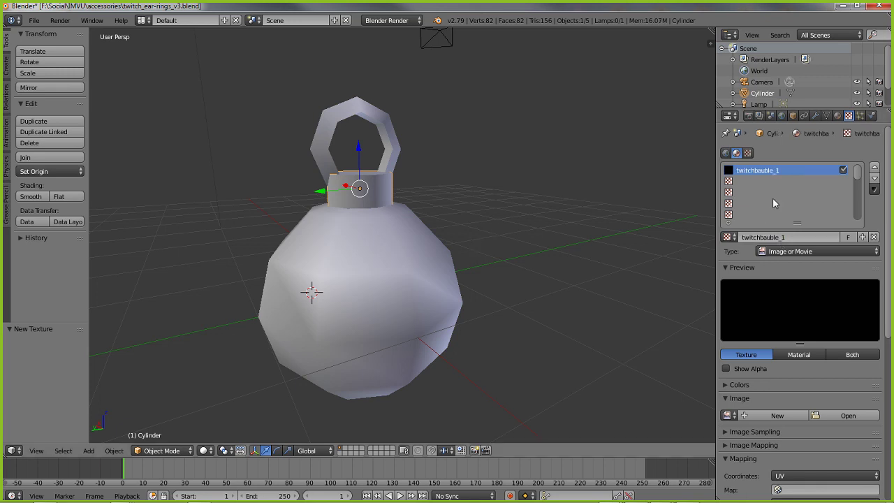
pyautogui.click(837, 115)
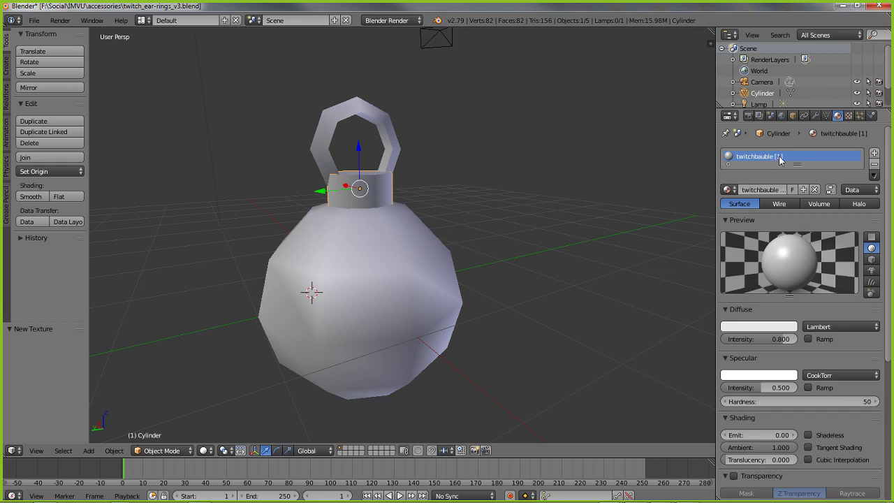
pyautogui.click(848, 115)
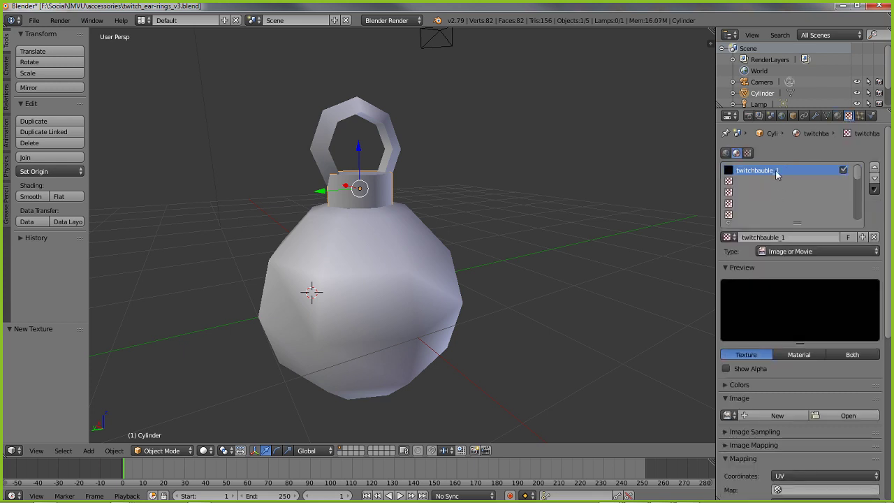
# Add a new texture to the sphere's material and name it "twitchbauble_2".
pyautogui.rightClick(364, 260)
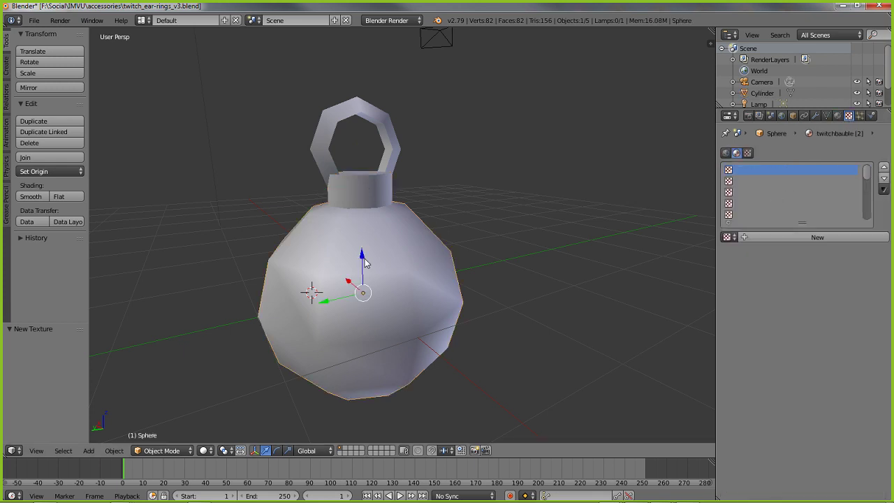
pyautogui.click(777, 238)
pyautogui.click(778, 237)
pyautogui.write('twitchbau')
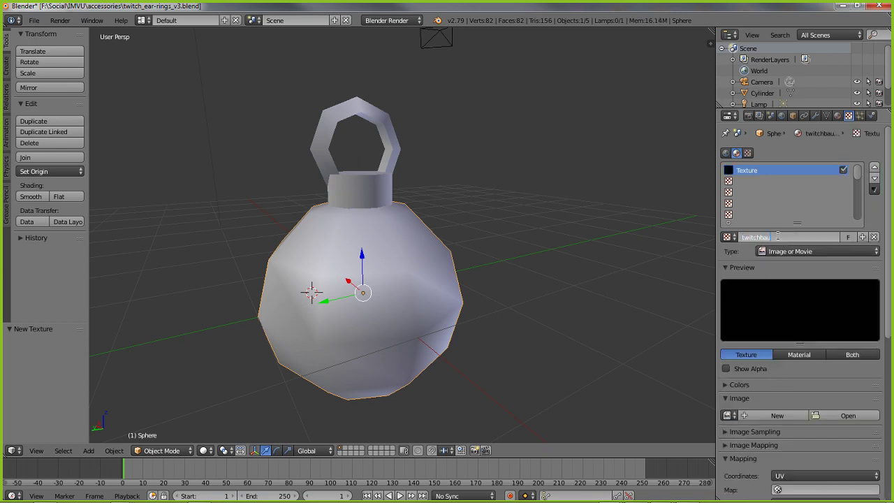
pyautogui.write('ble_2')
pyautogui.press('Return')
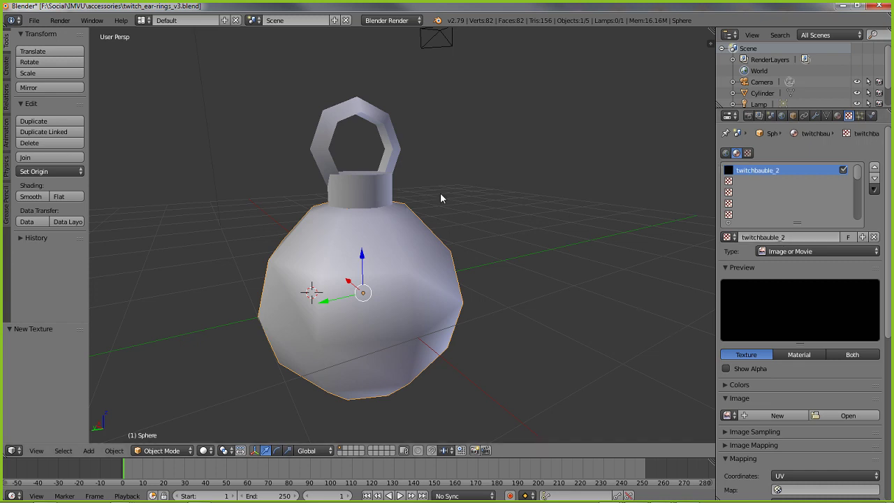
# Review the material and texture names of the ring, cylinder cap and sphere for matching numbers.
pyautogui.click(838, 115)
pyautogui.rightClick(340, 113)
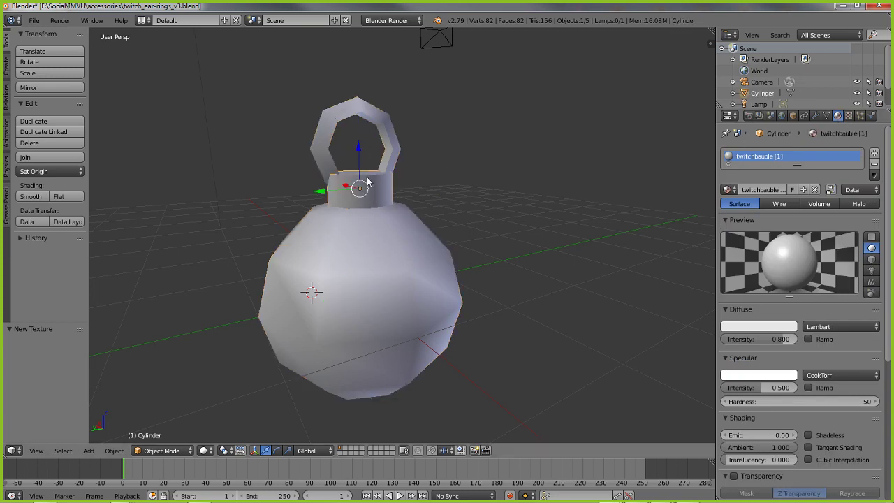
pyautogui.rightClick(361, 283)
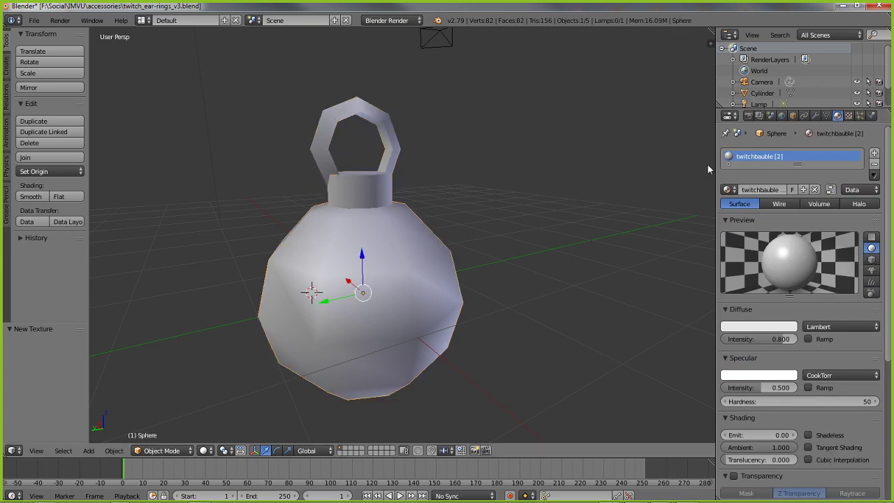
pyautogui.click(848, 116)
pyautogui.rightClick(368, 131)
pyautogui.rightClick(369, 179)
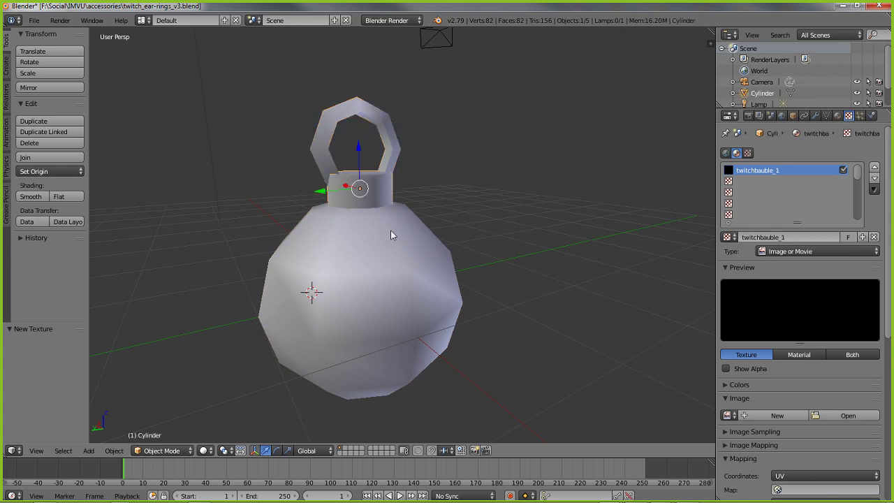
pyautogui.press('h')
pyautogui.hotkey('alt', 'h')
pyautogui.rightClick(410, 235)
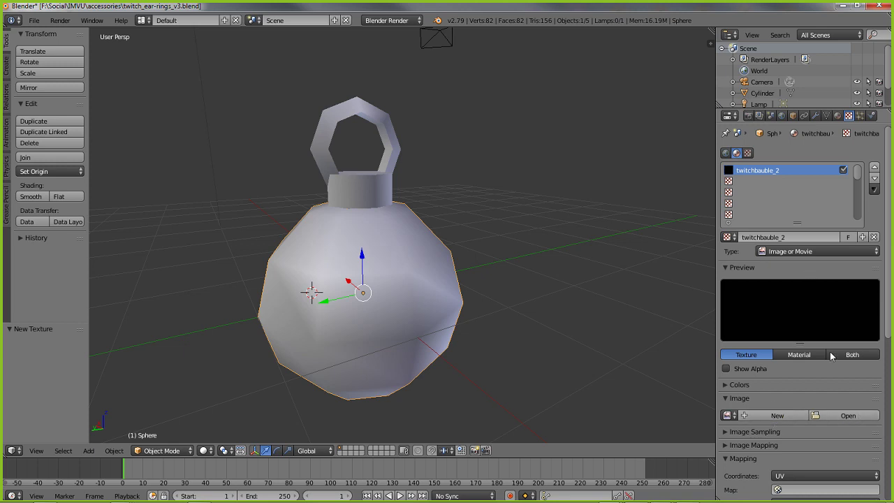
pyautogui.rightClick(381, 138)
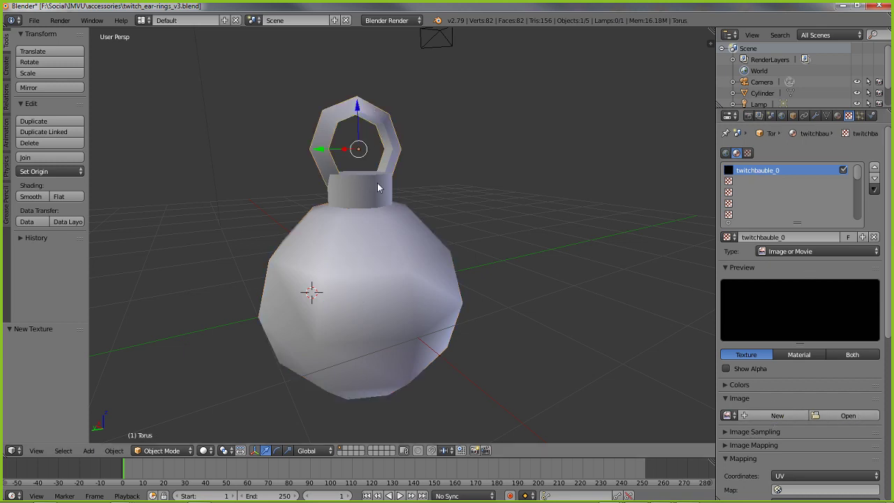
pyautogui.rightClick(392, 290)
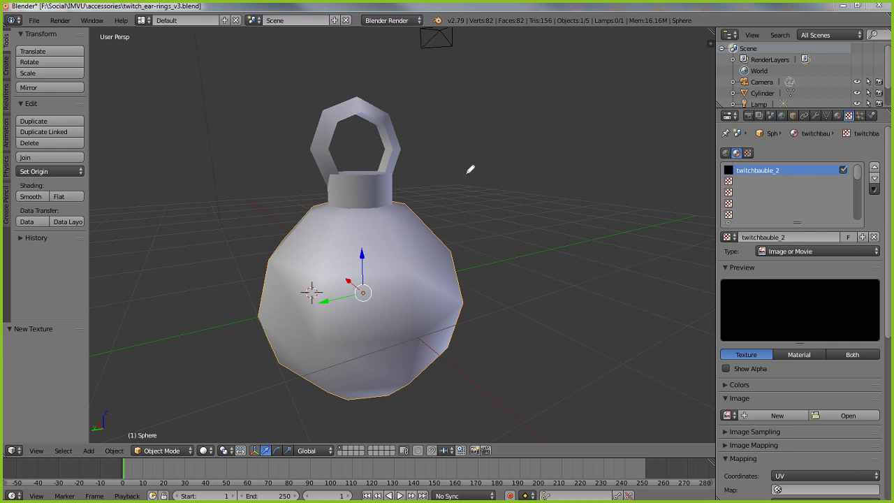
pyautogui.moveTo(834, 102)
pyautogui.mouseDown()
pyautogui.moveTo(834, 130)
pyautogui.moveTo(860, 97)
pyautogui.moveTo(821, 95)
pyautogui.mouseUp()
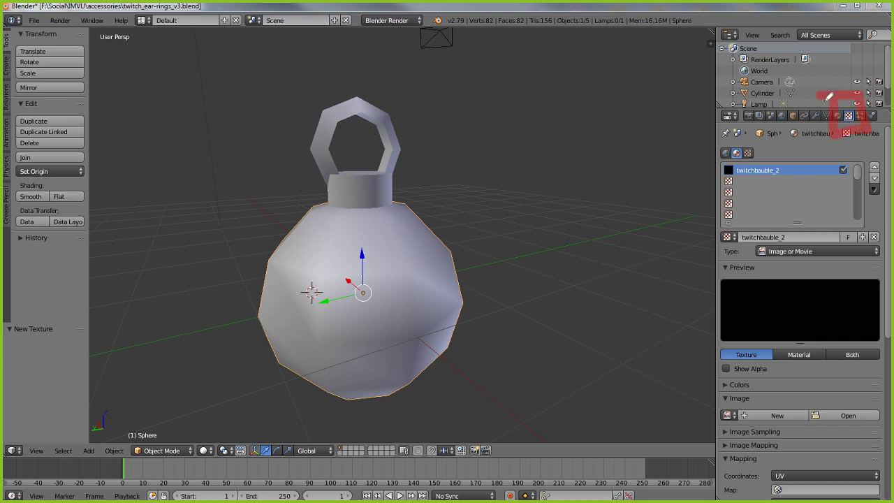
pyautogui.moveTo(852, 144); pyautogui.dragTo(844, 392)
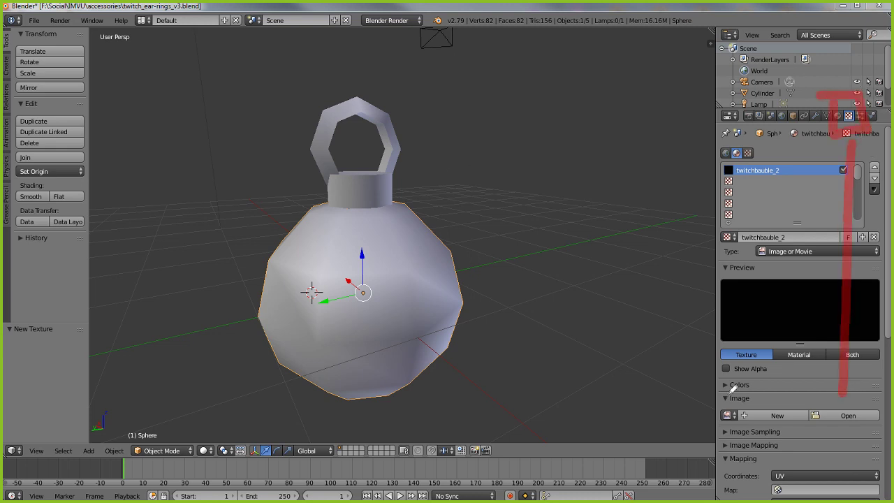
pyautogui.moveTo(714, 403)
pyautogui.mouseDown()
pyautogui.moveTo(762, 401)
pyautogui.moveTo(799, 433)
pyautogui.moveTo(889, 430)
pyautogui.moveTo(888, 380)
pyautogui.moveTo(787, 390)
pyautogui.mouseUp()
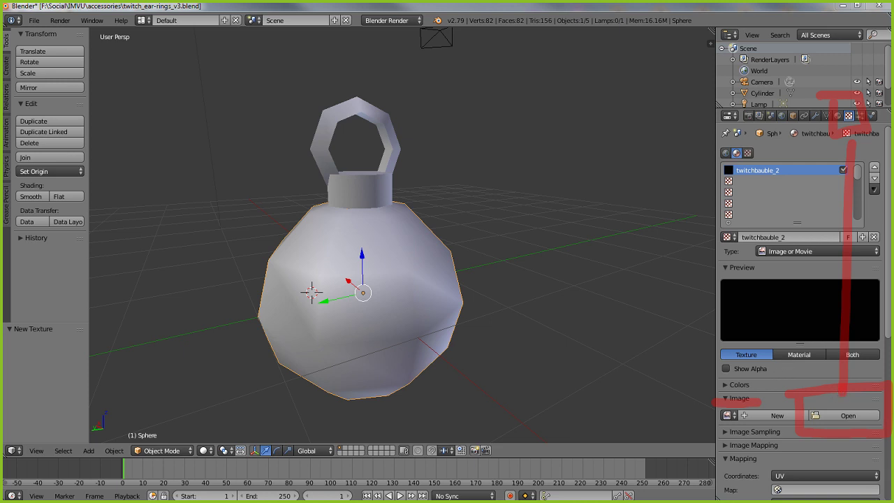
pyautogui.press('Escape')
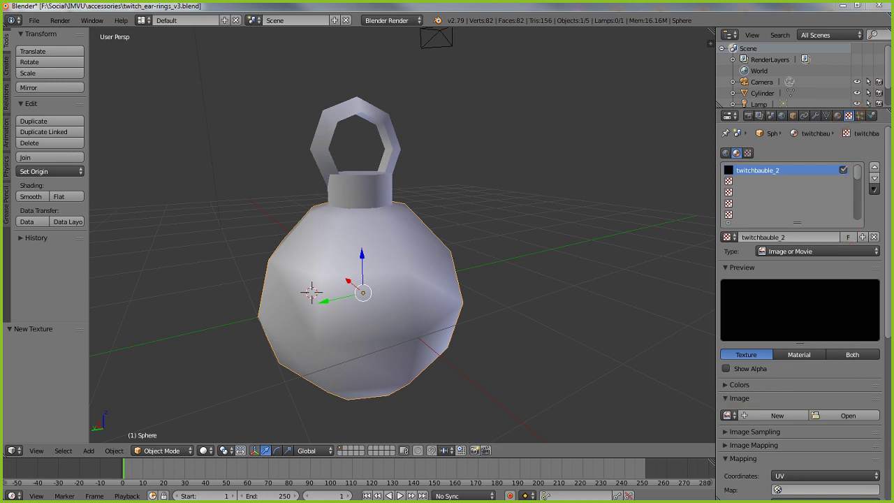
# Load the image twitchbaublering.tga into the sphere's texture and preview both the texture and the material.
pyautogui.click(848, 416)
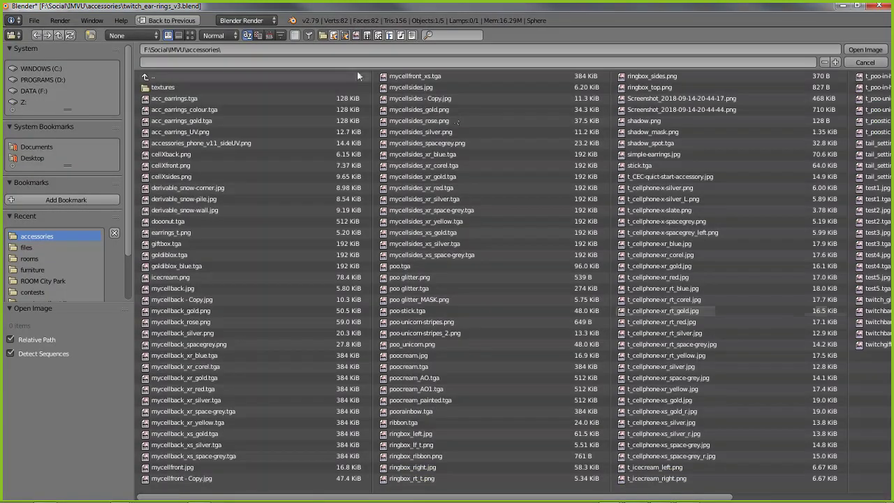
pyautogui.click(189, 35)
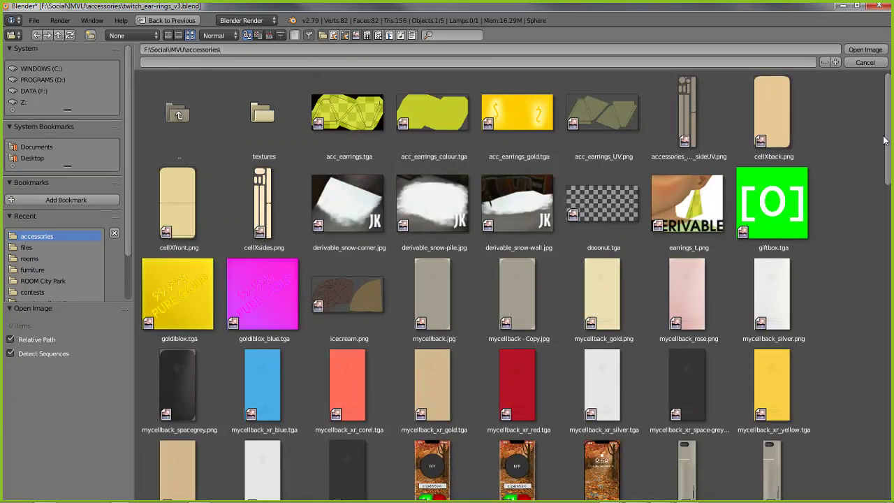
pyautogui.click(890, 489)
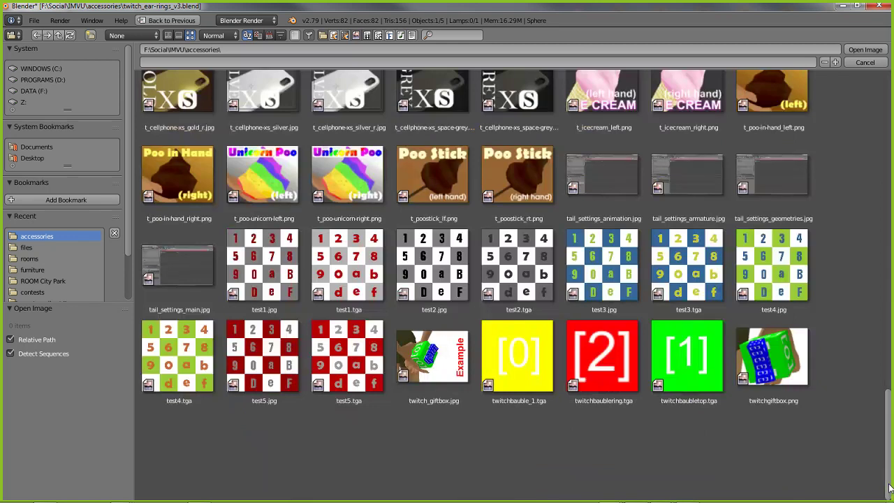
pyautogui.click(604, 354)
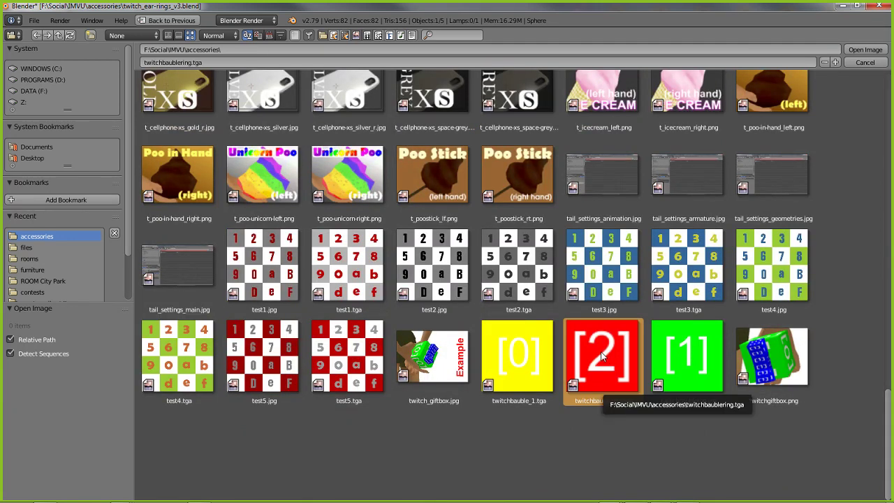
pyautogui.click(864, 51)
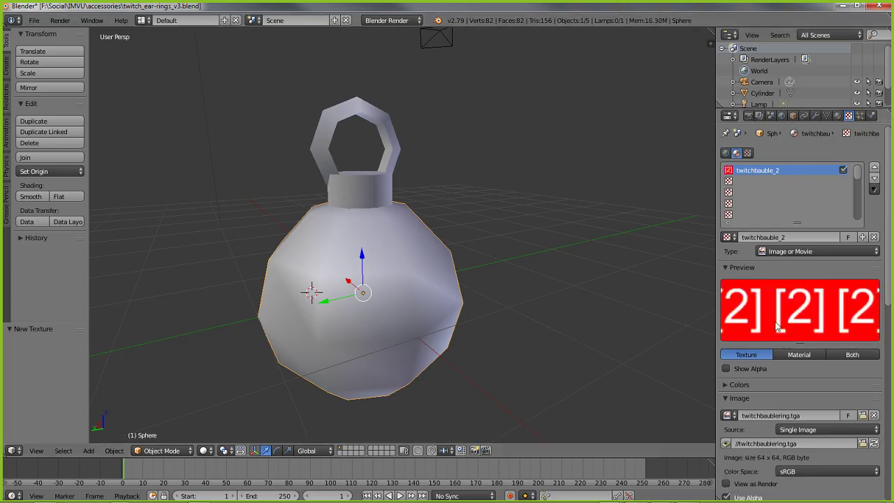
pyautogui.click(862, 356)
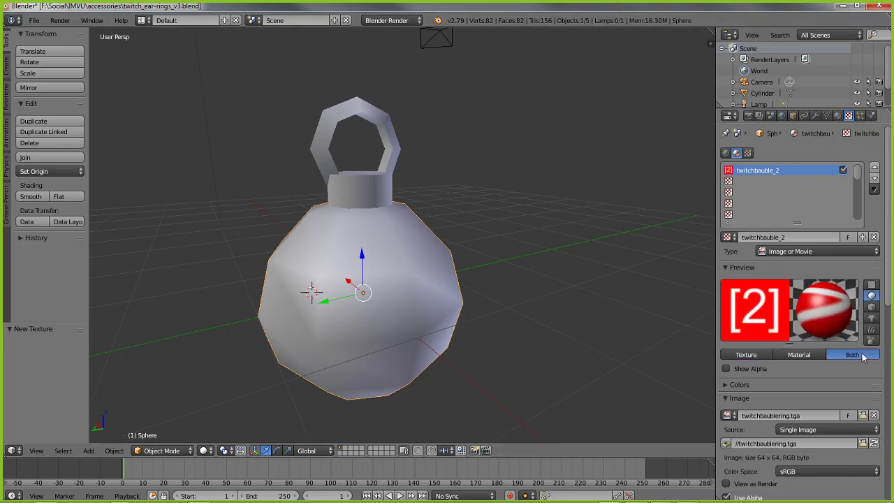
# Load the image twitchbaubletop.tga into the cylinder cap's texture and preview both the texture and the material.
pyautogui.rightClick(366, 183)
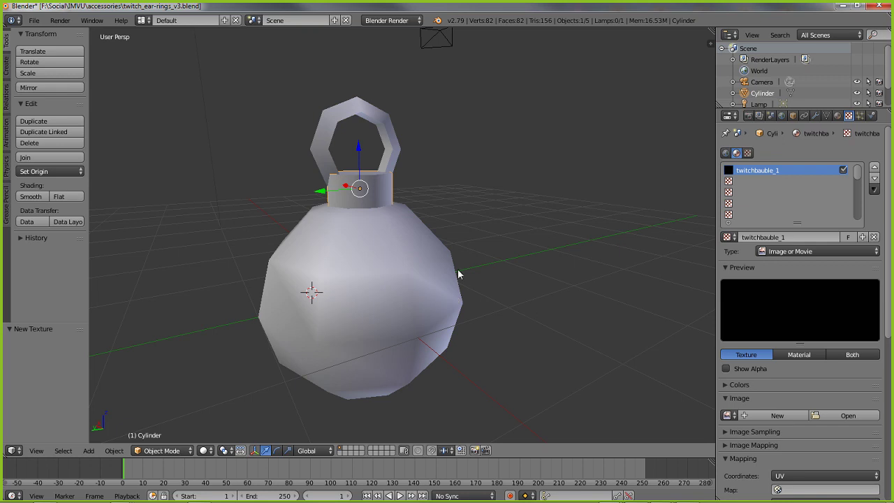
pyautogui.click(844, 416)
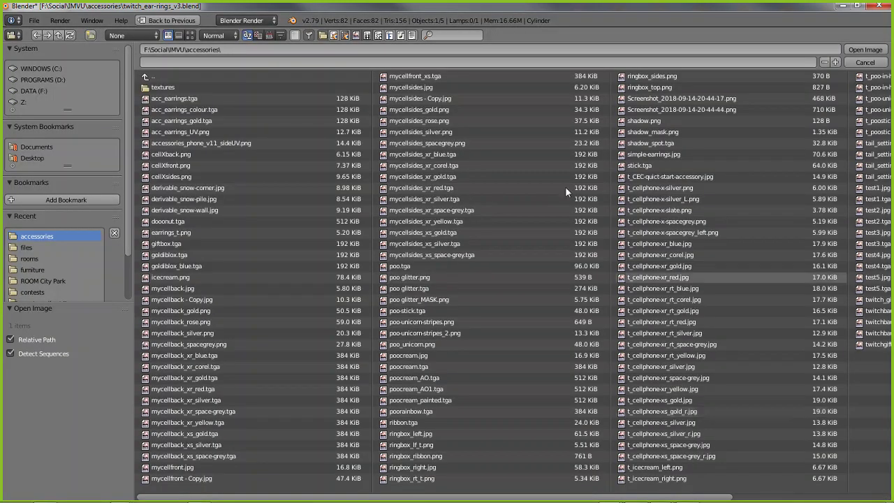
pyautogui.click(190, 36)
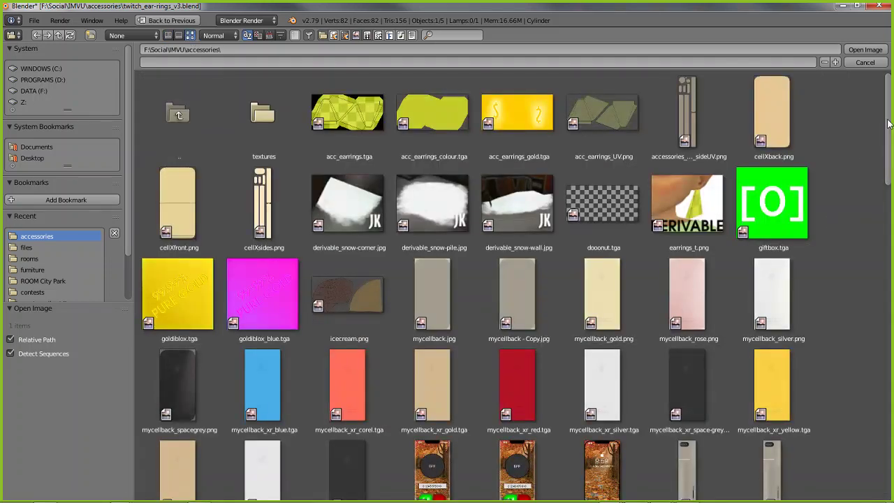
pyautogui.click(888, 455)
pyautogui.click(887, 455)
pyautogui.click(887, 454)
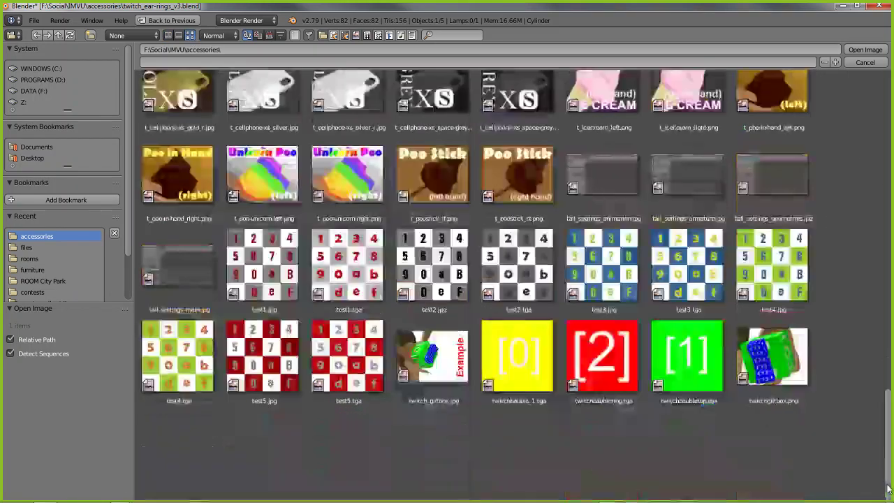
pyautogui.click(690, 358)
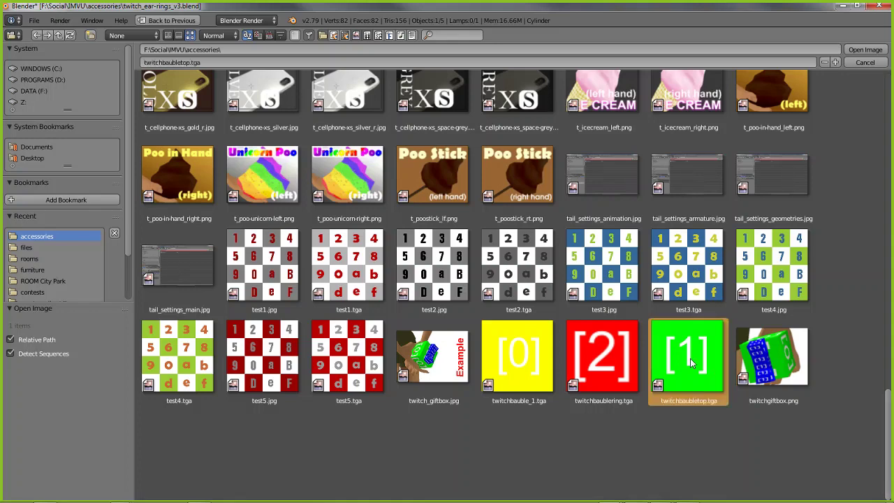
pyautogui.click(865, 50)
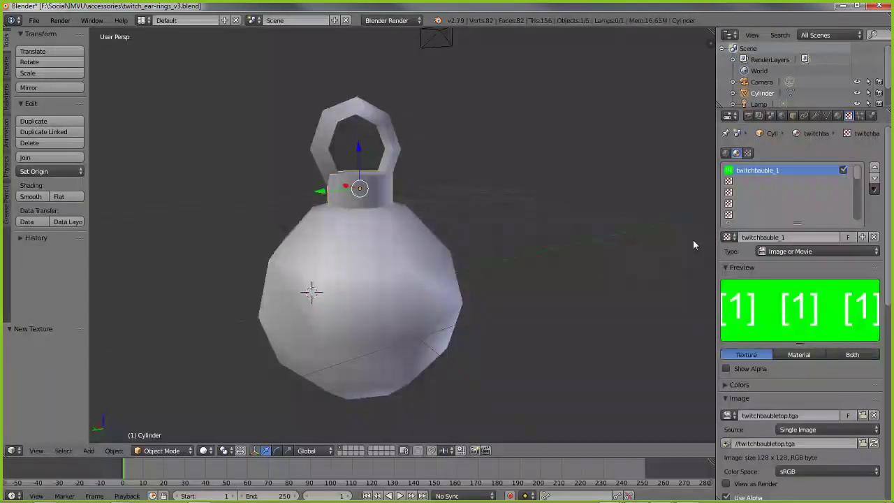
pyautogui.click(857, 355)
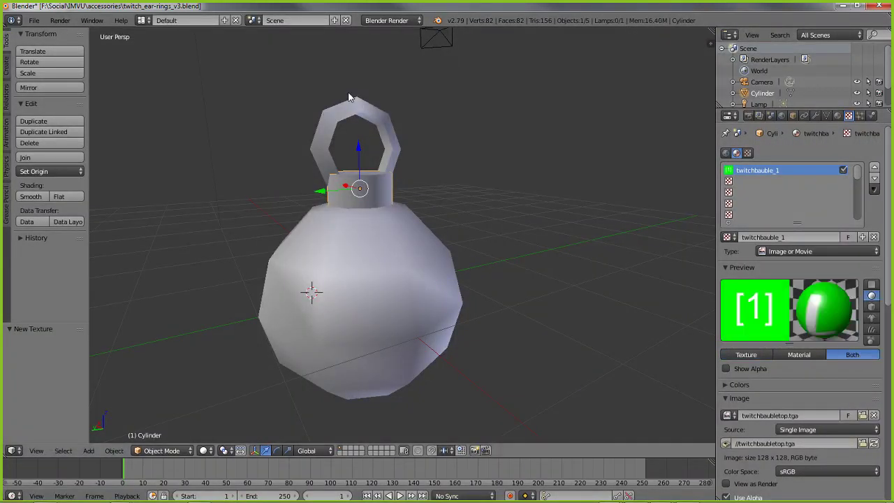
# Load the image twitchbauble_1.tga into the ring's texture and preview both the texture and the material.
pyautogui.rightClick(371, 112)
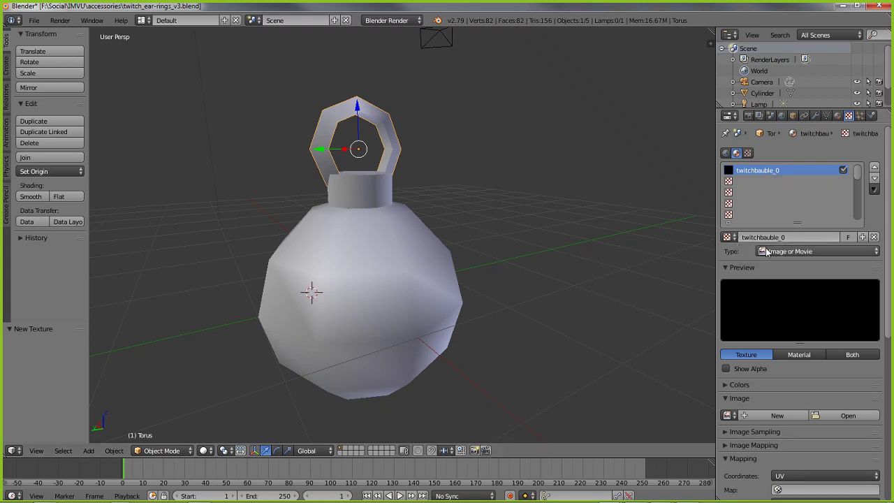
pyautogui.click(855, 417)
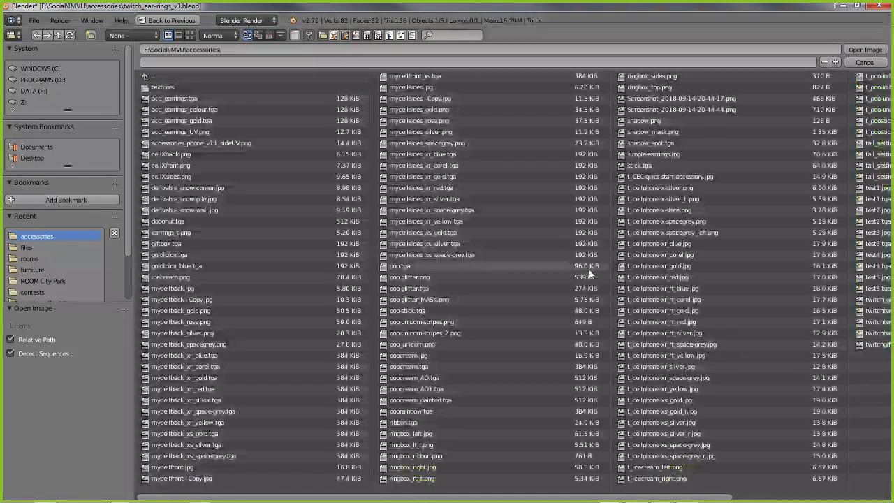
pyautogui.click(192, 35)
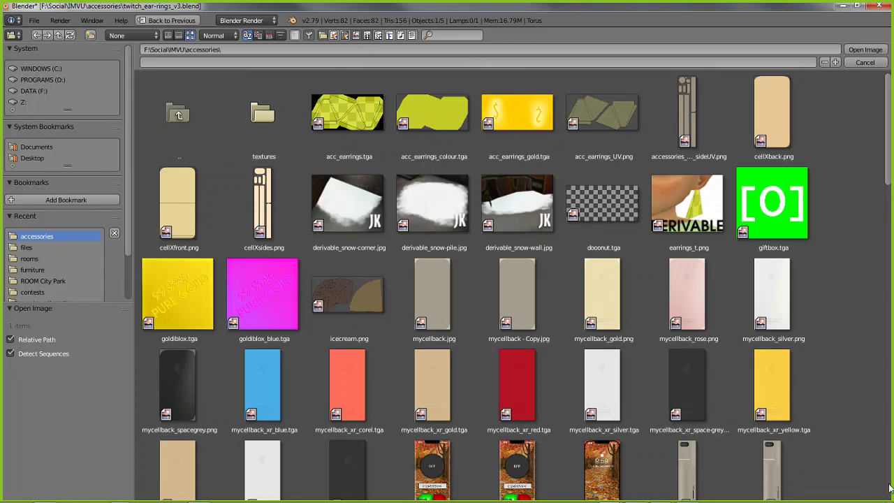
pyautogui.scroll(-5, 874, 251)
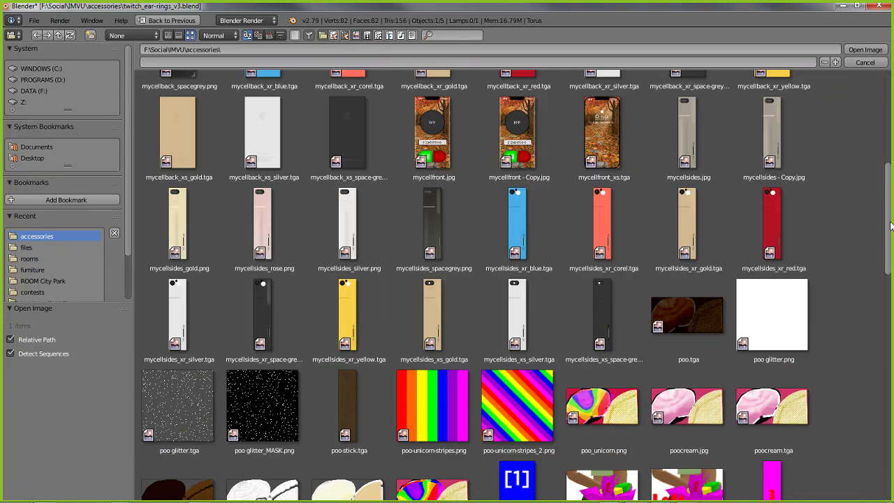
pyautogui.scroll(-5, 891, 435)
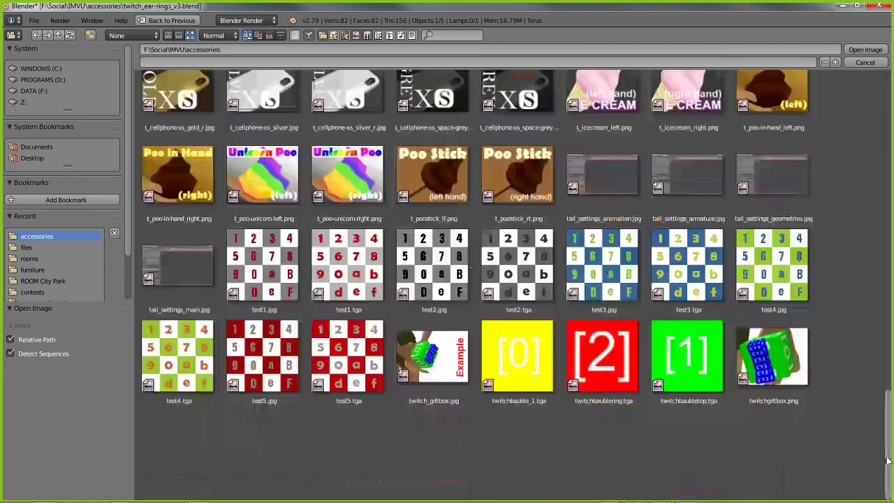
pyautogui.click(518, 357)
pyautogui.click(863, 50)
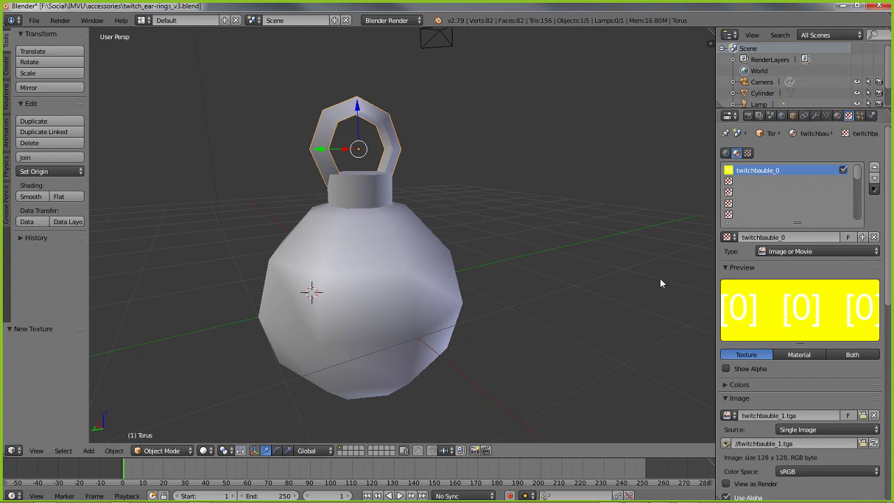
pyautogui.click(853, 355)
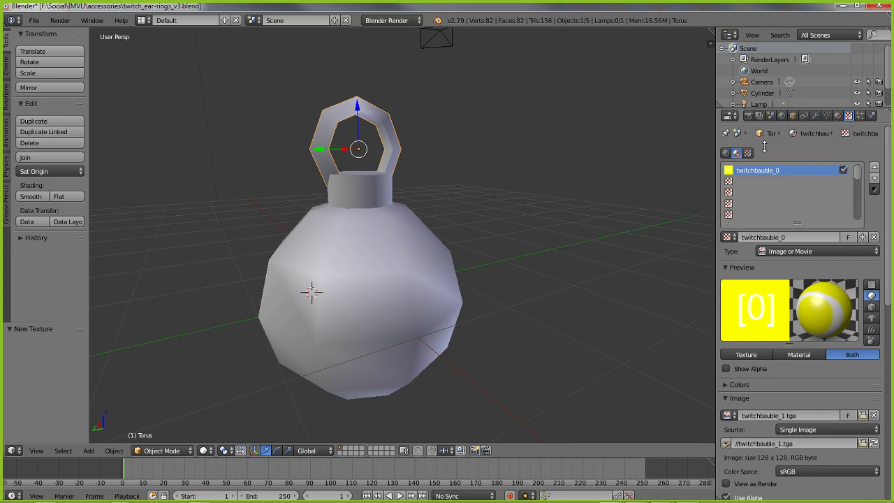
# Check the cap's and sphere's image textures and set the diffuse colour of the sphere's material to red.
pyautogui.rightClick(384, 189)
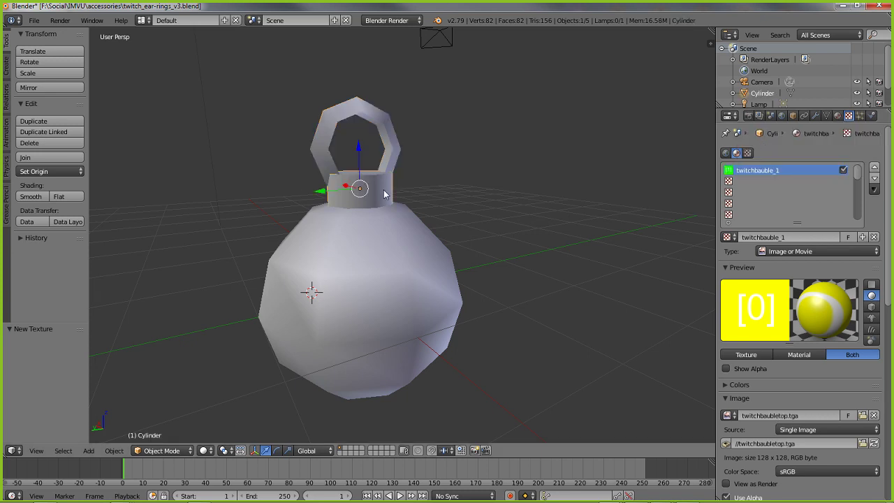
pyautogui.rightClick(430, 259)
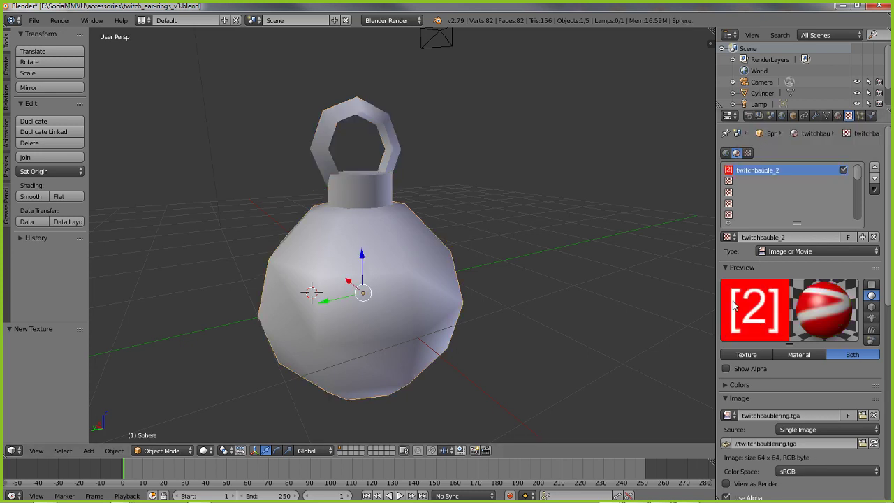
pyautogui.click(837, 115)
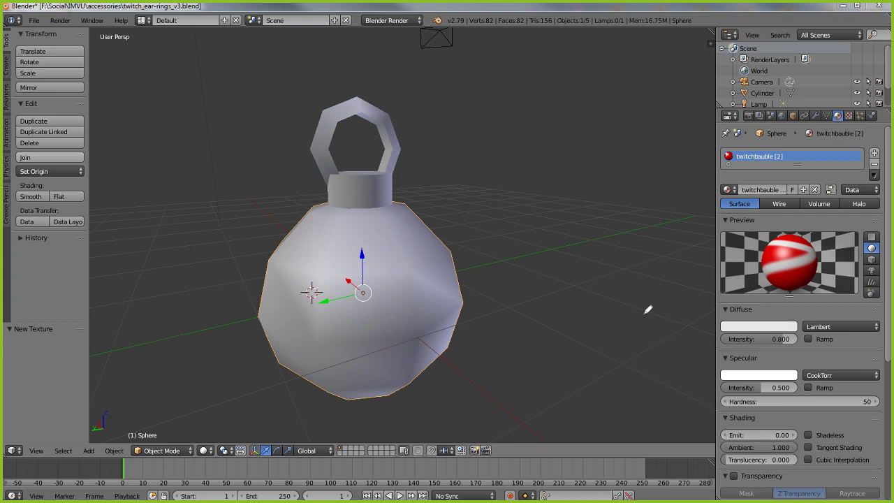
pyautogui.moveTo(696, 304)
pyautogui.mouseDown()
pyautogui.moveTo(817, 341)
pyautogui.moveTo(702, 303)
pyautogui.mouseUp()
pyautogui.click(760, 327)
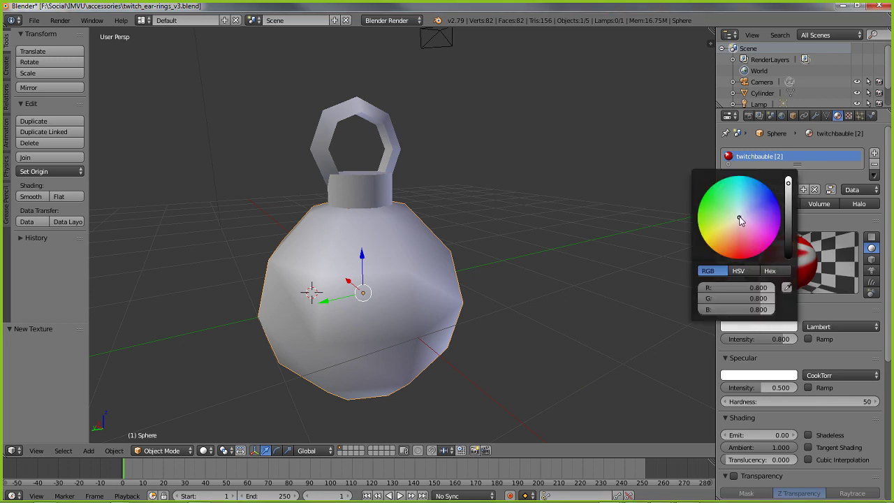
pyautogui.moveTo(739, 218); pyautogui.dragTo(737, 259)
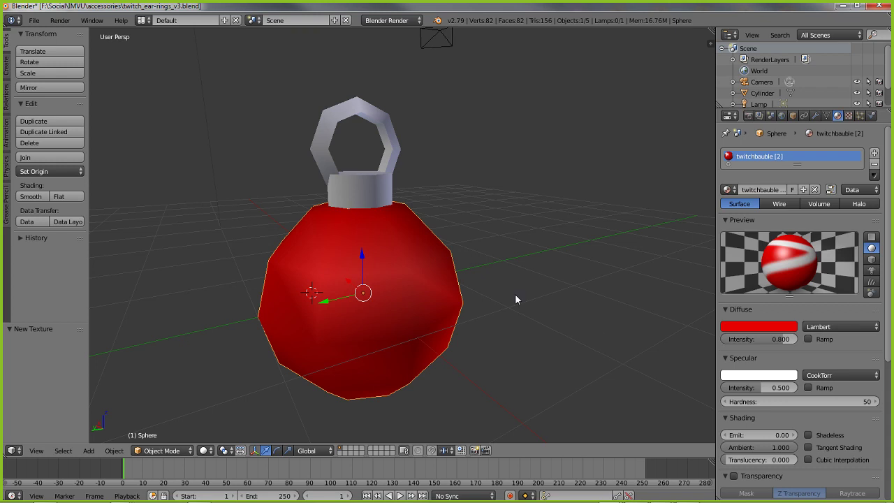
# Set the diffuse colour of the cylinder cap's material to green, about R 0.005, G 0.800, B 0.000.
pyautogui.rightClick(382, 190)
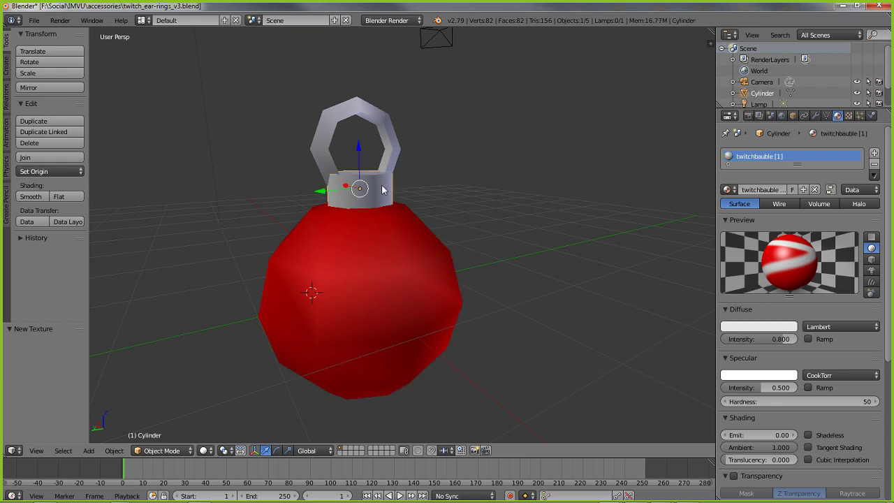
pyautogui.click(753, 326)
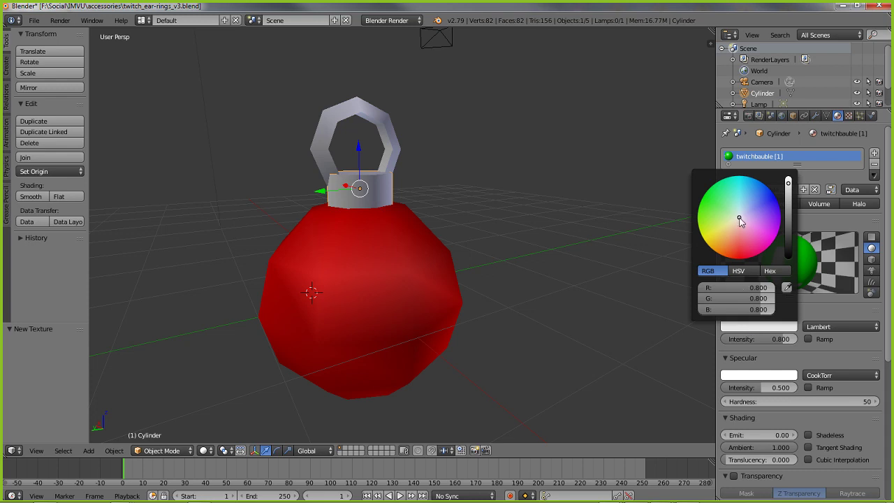
pyautogui.moveTo(740, 220); pyautogui.dragTo(701, 199)
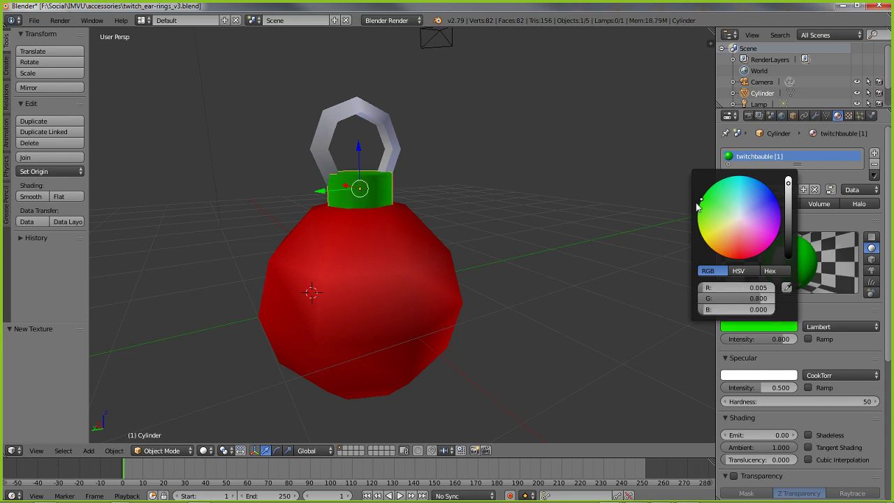
# Set the diffuse colour of the ring's material to yellow.
pyautogui.rightClick(380, 124)
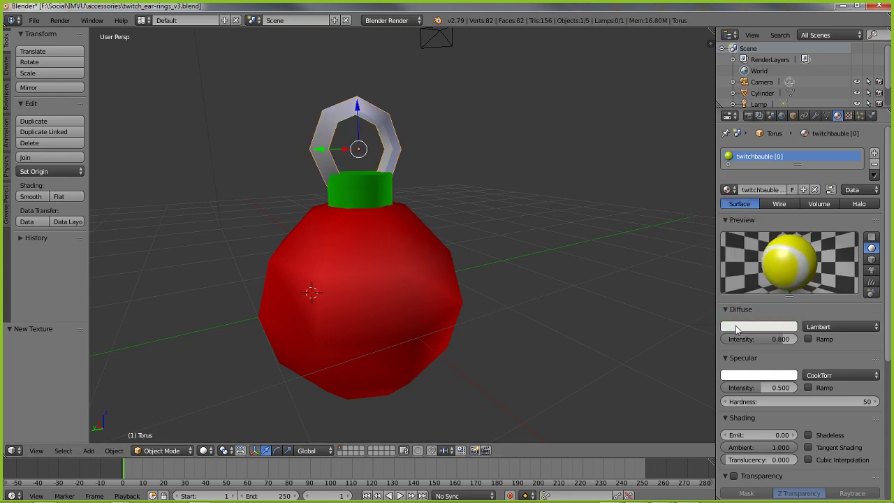
pyautogui.click(749, 329)
pyautogui.moveTo(739, 218)
pyautogui.mouseDown()
pyautogui.moveTo(718, 244)
pyautogui.moveTo(704, 241)
pyautogui.mouseUp()
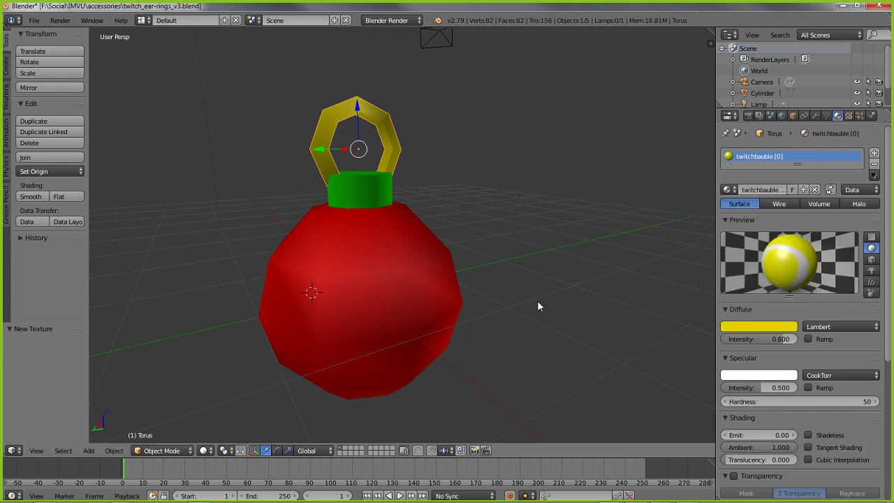
# Review the image textures of the ring and the sphere against their diffuse colours.
pyautogui.click(847, 115)
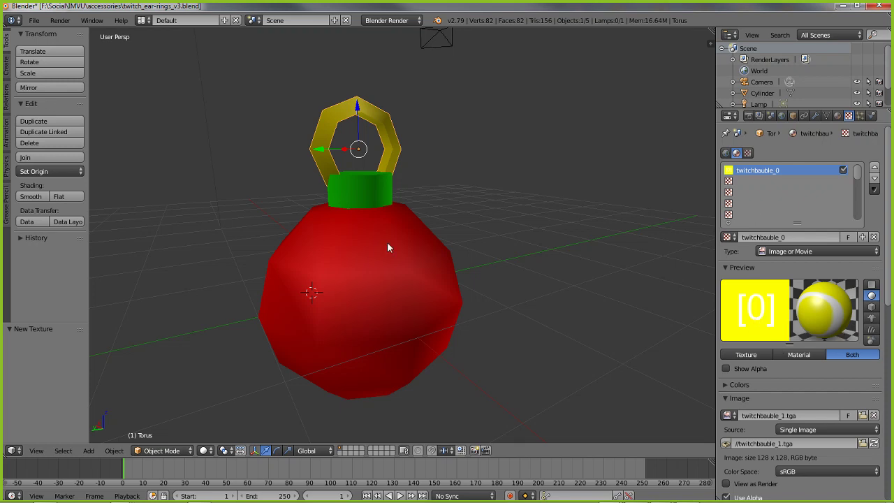
pyautogui.rightClick(331, 253)
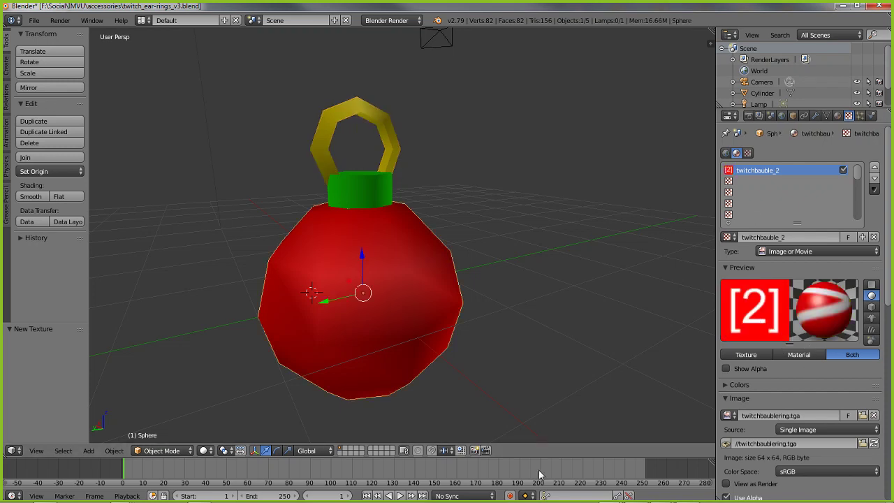
pyautogui.moveTo(475, 502)
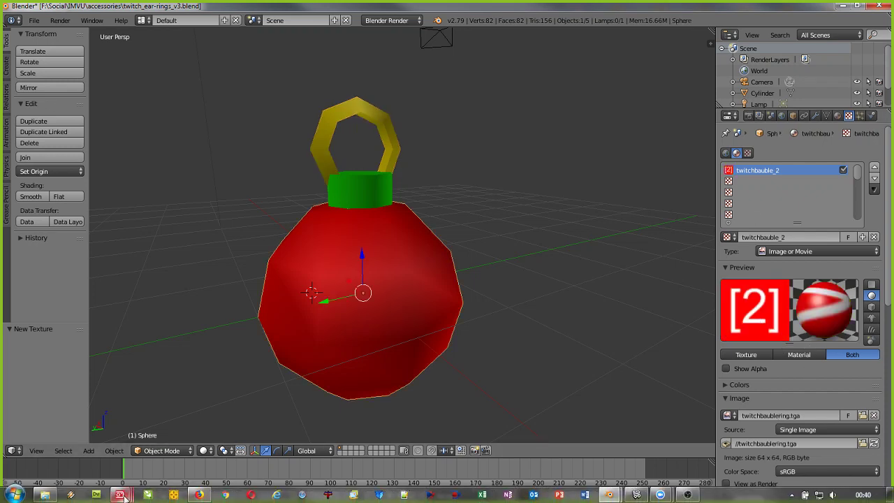
# Switch to Corel PHOTO-PAINT to compare the ring, top and bauble texture images, and return to the earring model in Blender.
pyautogui.moveTo(122, 497)
pyautogui.click(169, 447)
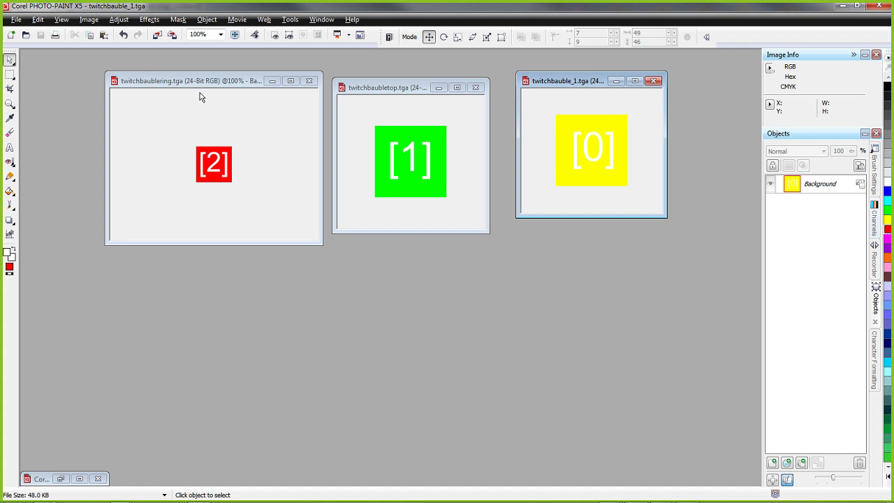
pyautogui.moveTo(197, 82); pyautogui.dragTo(193, 118)
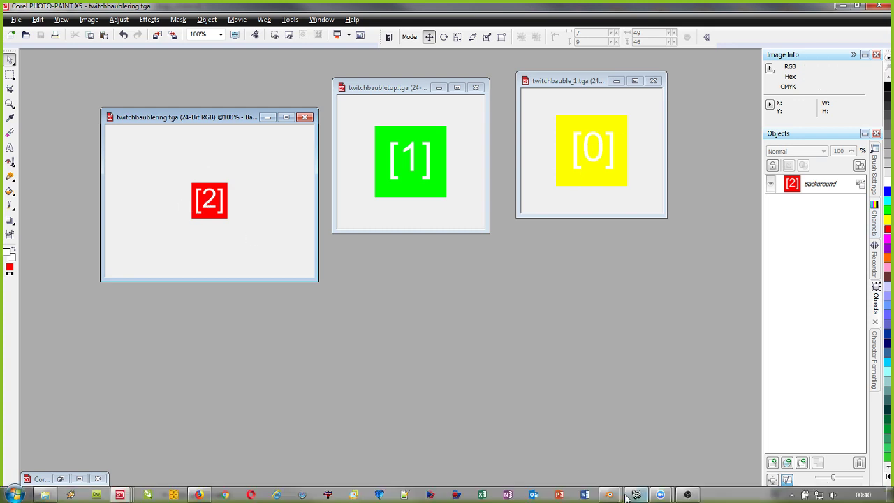
pyautogui.click(609, 494)
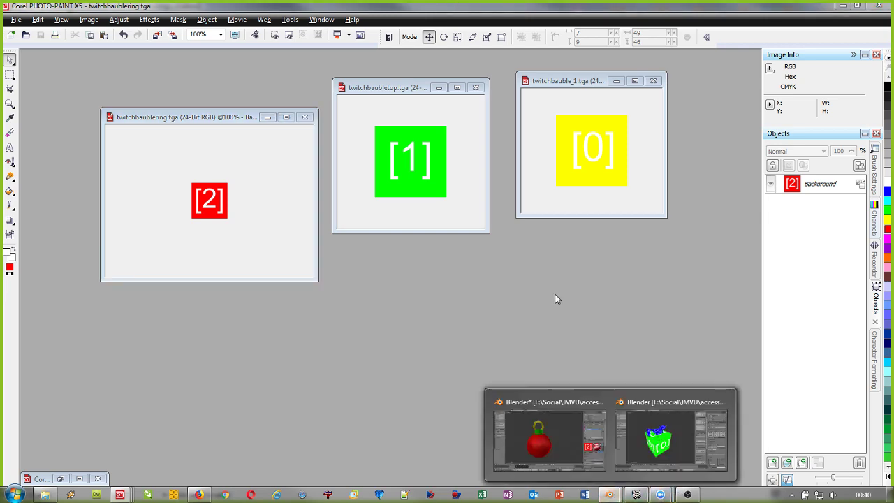
pyautogui.click(561, 447)
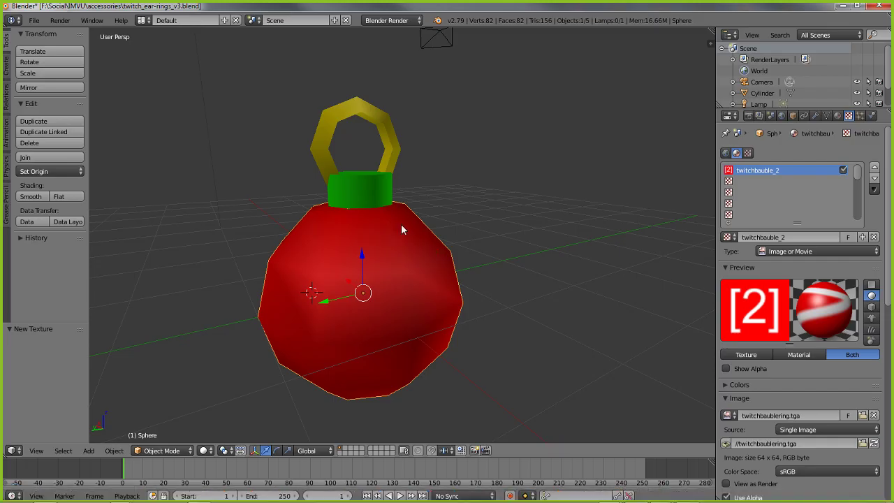
# Assign the existing yellow material twitchbauble [0] to the sphere.
pyautogui.click(838, 116)
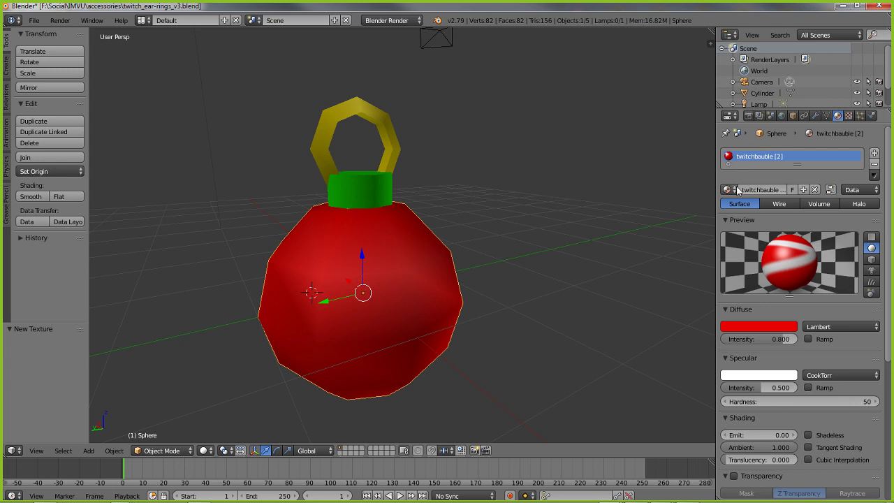
pyautogui.click(728, 189)
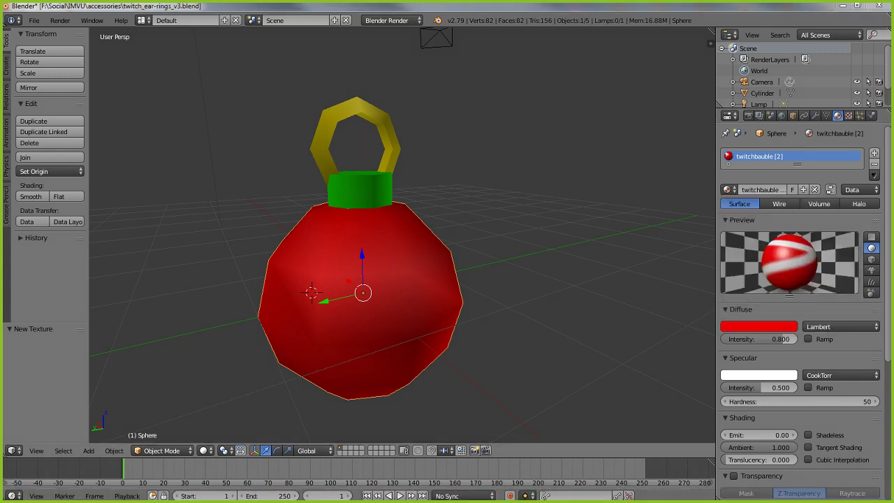
pyautogui.moveTo(708, 183)
pyautogui.mouseDown()
pyautogui.moveTo(758, 204)
pyautogui.moveTo(707, 166)
pyautogui.mouseUp()
pyautogui.moveTo(665, 275); pyautogui.dragTo(718, 203)
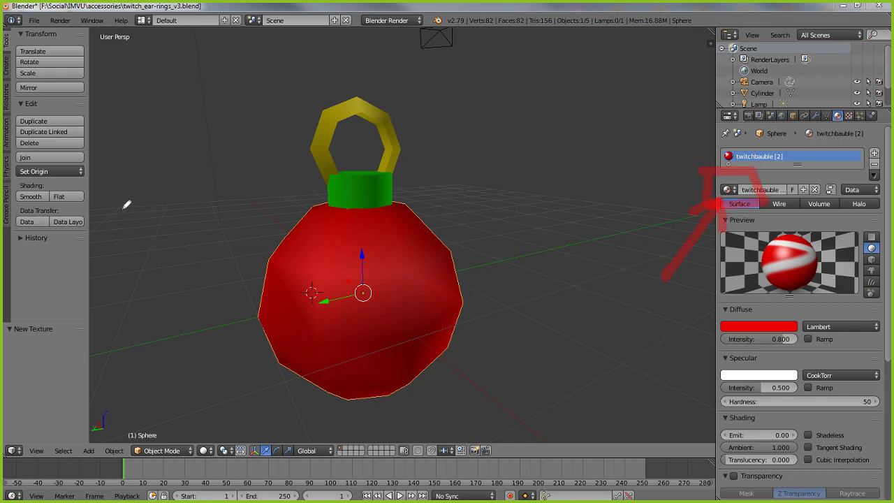
pyautogui.press('Escape')
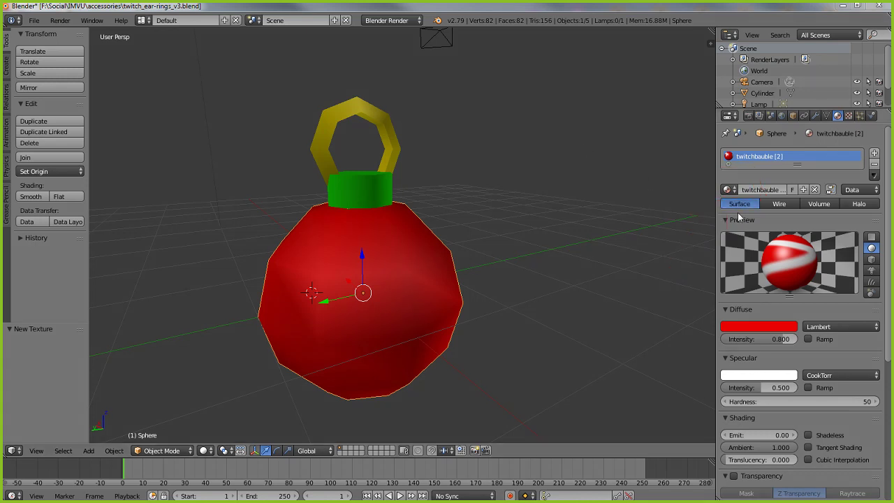
pyautogui.click(728, 190)
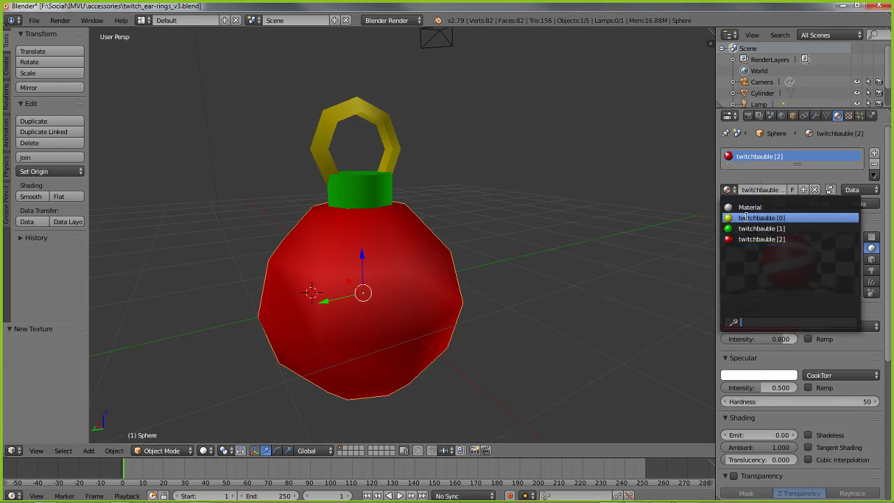
pyautogui.click(748, 218)
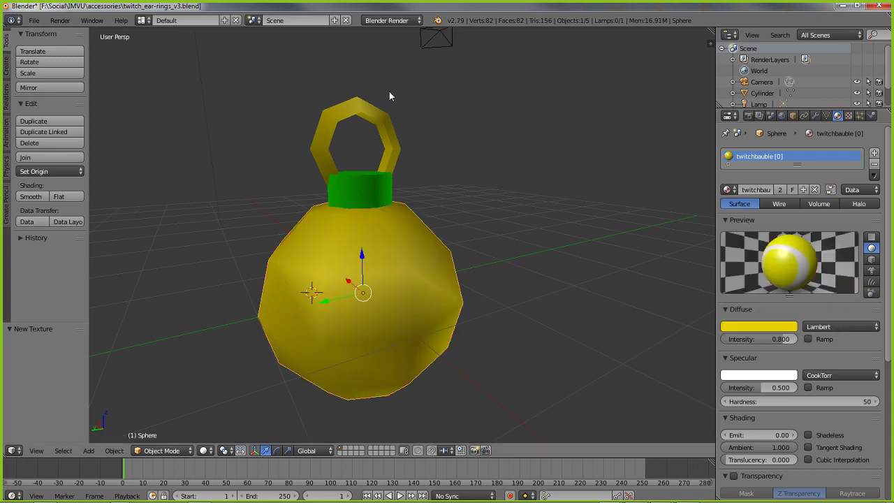
# Assign the existing red material twitchbauble [2] to the ring.
pyautogui.rightClick(364, 118)
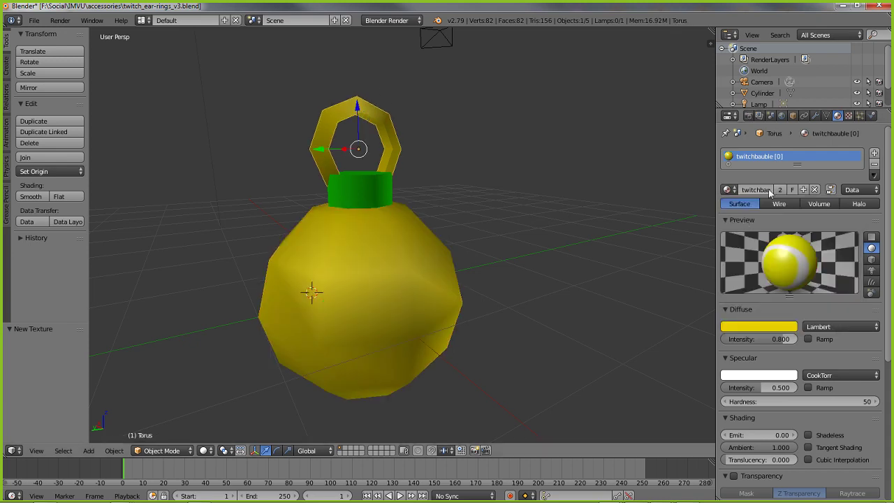
pyautogui.click(728, 190)
pyautogui.click(741, 239)
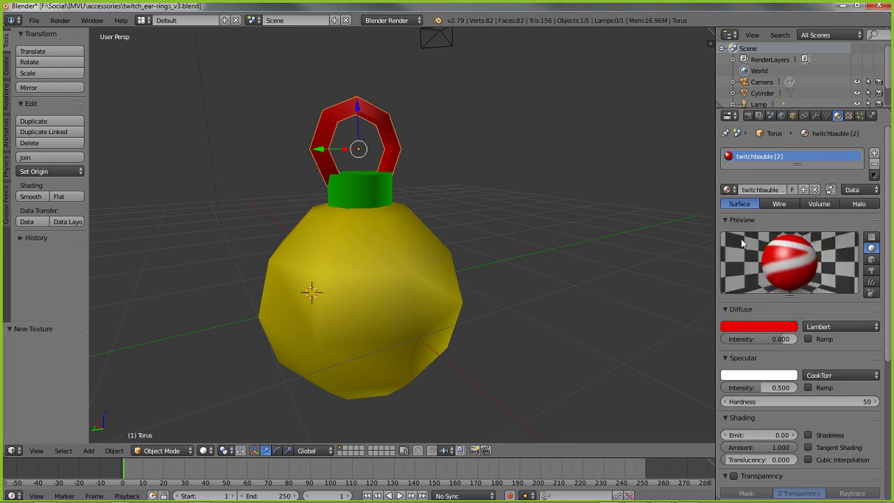
# Check the image textures of the ring, the sphere and the cylinder cap against their material colours.
pyautogui.click(848, 116)
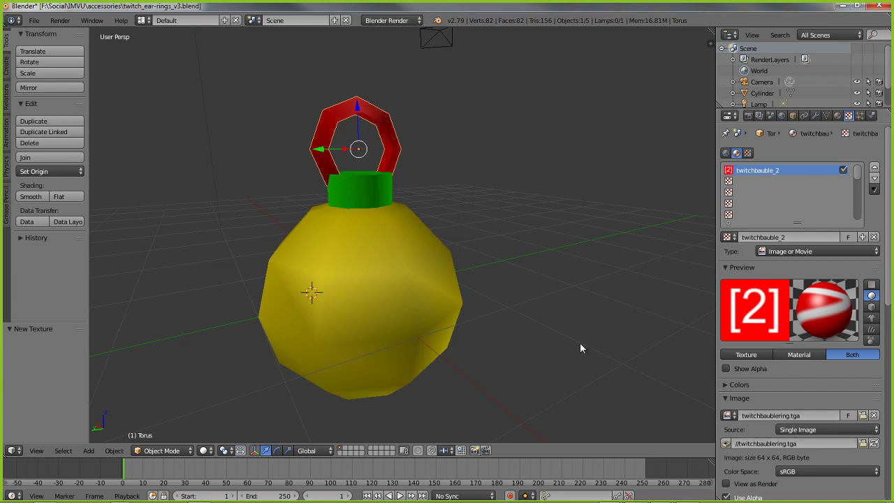
pyautogui.rightClick(364, 238)
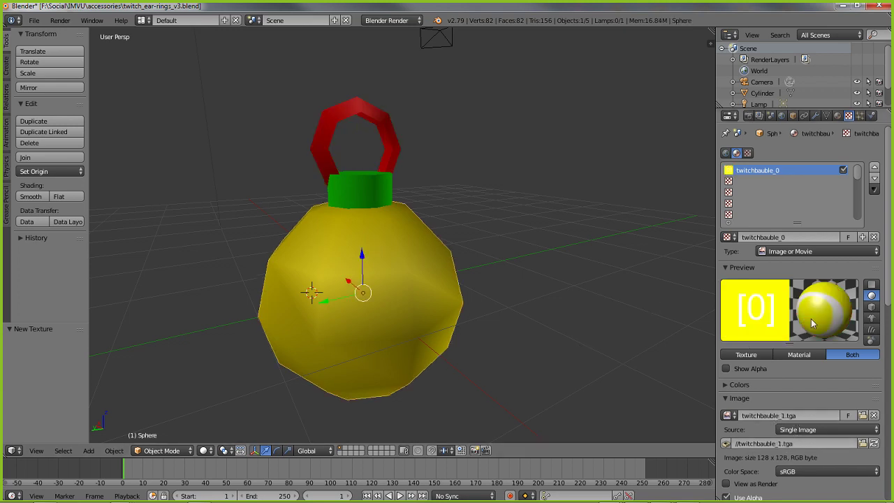
pyautogui.rightClick(377, 158)
pyautogui.rightClick(383, 294)
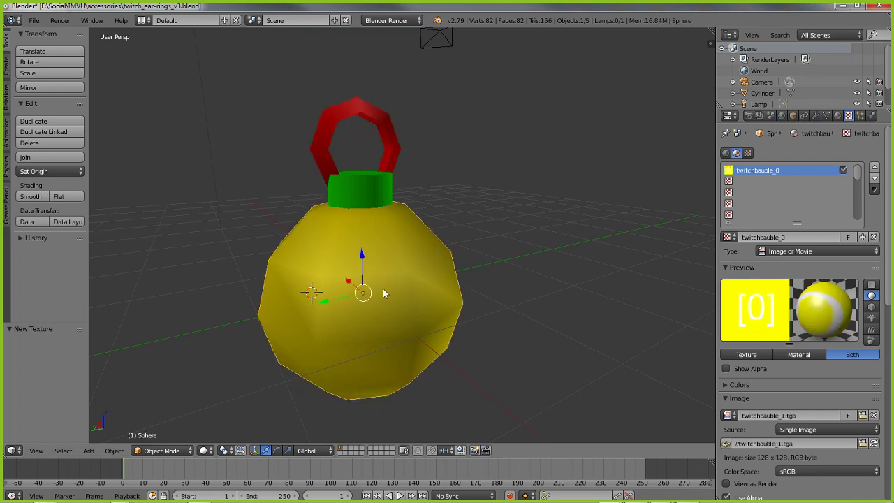
pyautogui.rightClick(378, 189)
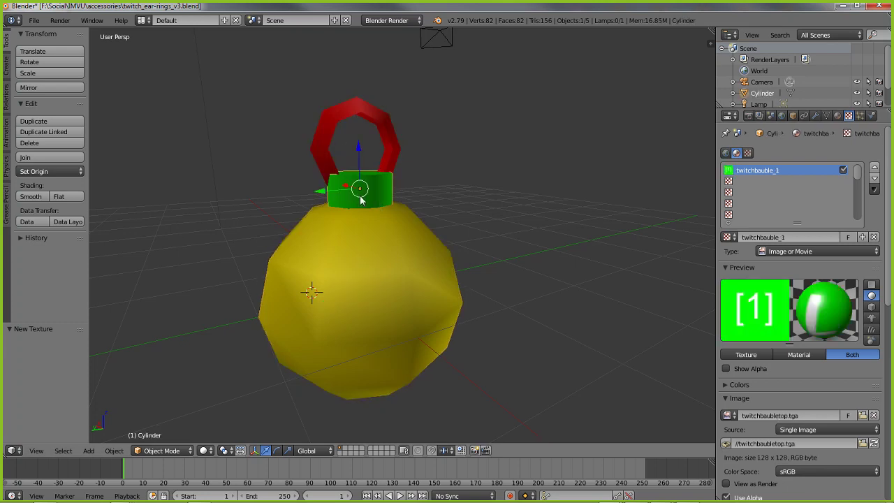
# Save the project as a new version named twitch_ear-rings_v4.blend in the accessories folder.
pyautogui.click(33, 20)
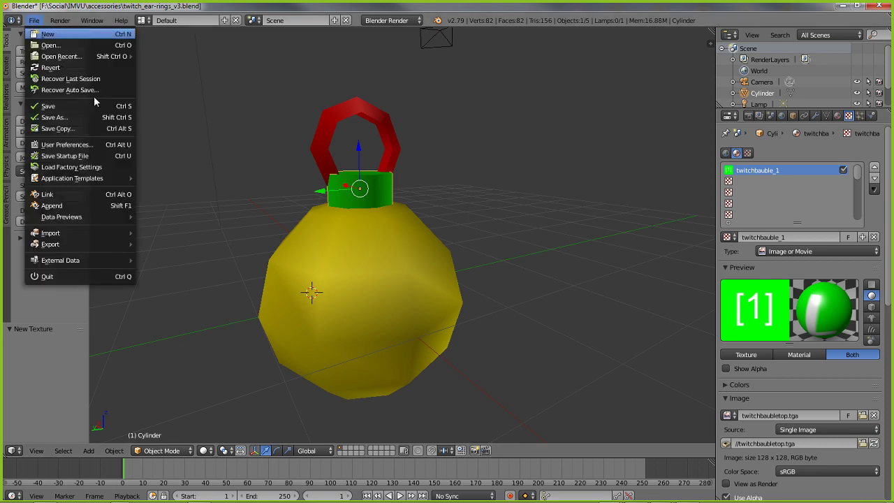
pyautogui.click(60, 118)
pyautogui.click(224, 60)
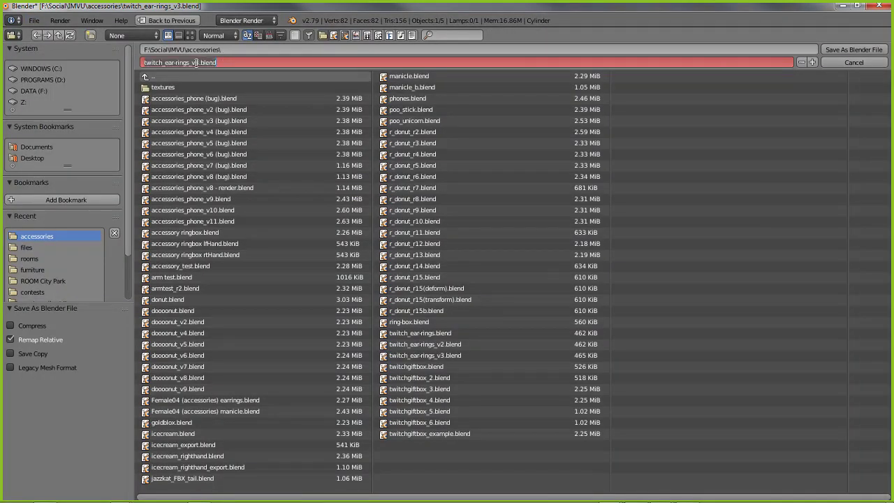
pyautogui.write('4')
pyautogui.press('Return')
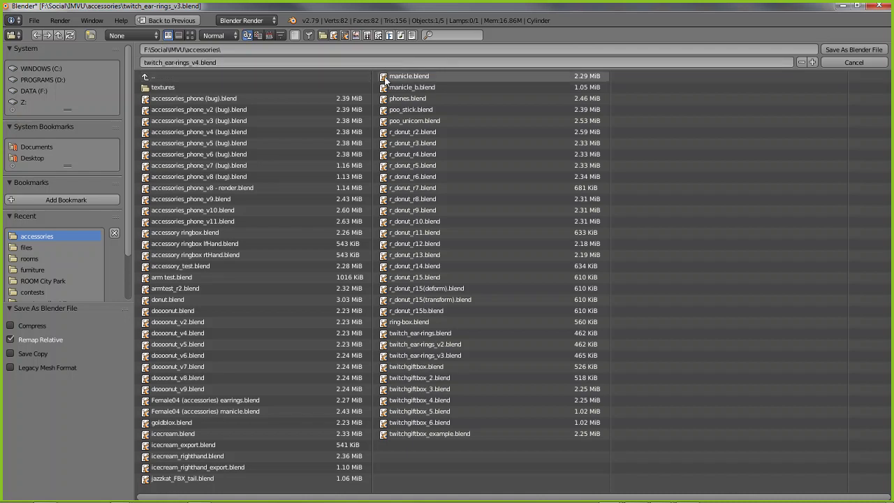
pyautogui.click(860, 53)
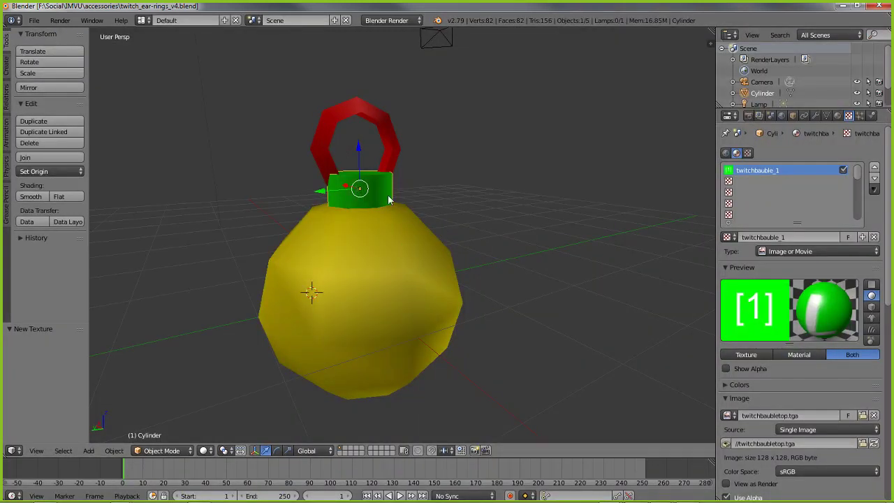
# Switch the screen layout from Default to UV Editing.
pyautogui.moveTo(398, 300); pyautogui.dragTo(372, 293, button='middle')
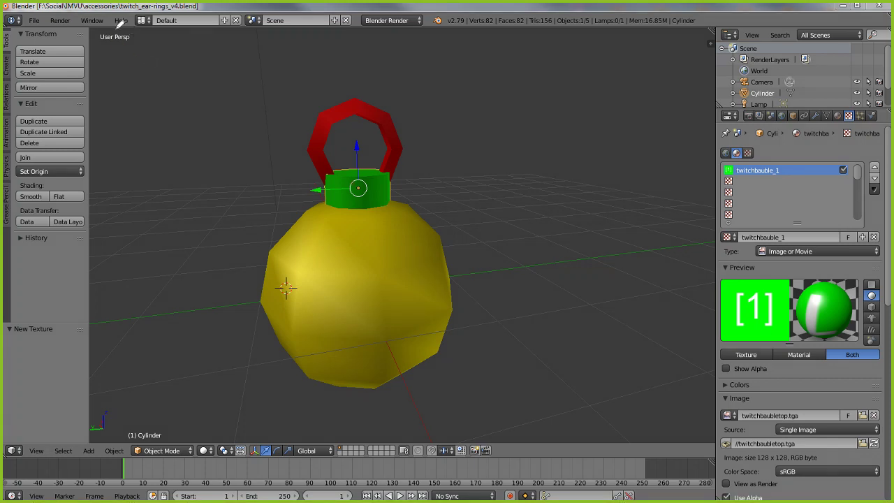
pyautogui.moveTo(119, 25)
pyautogui.mouseDown()
pyautogui.moveTo(252, 56)
pyautogui.moveTo(168, 6)
pyautogui.moveTo(124, 2)
pyautogui.moveTo(243, 33)
pyautogui.moveTo(203, 28)
pyautogui.mouseUp()
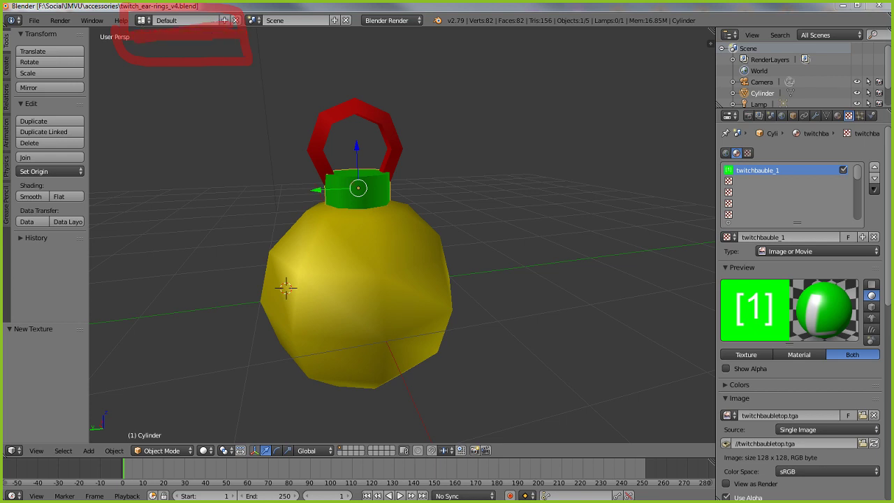
pyautogui.press('Escape')
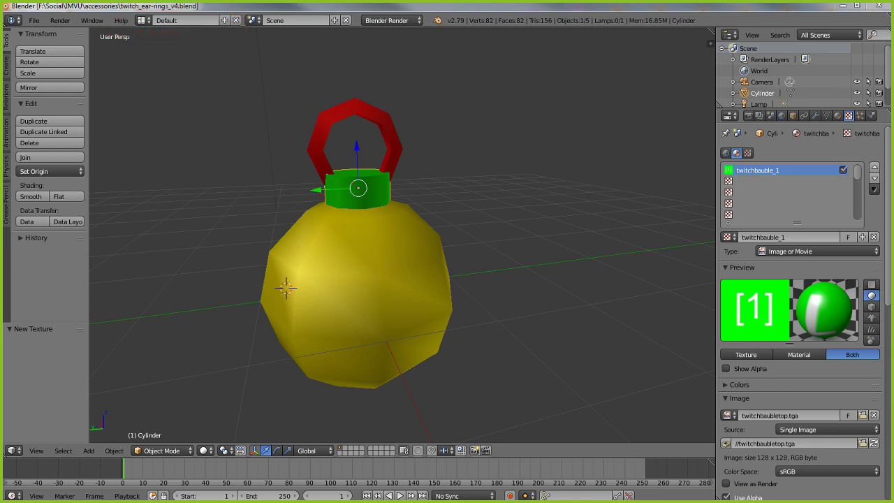
pyautogui.click(149, 19)
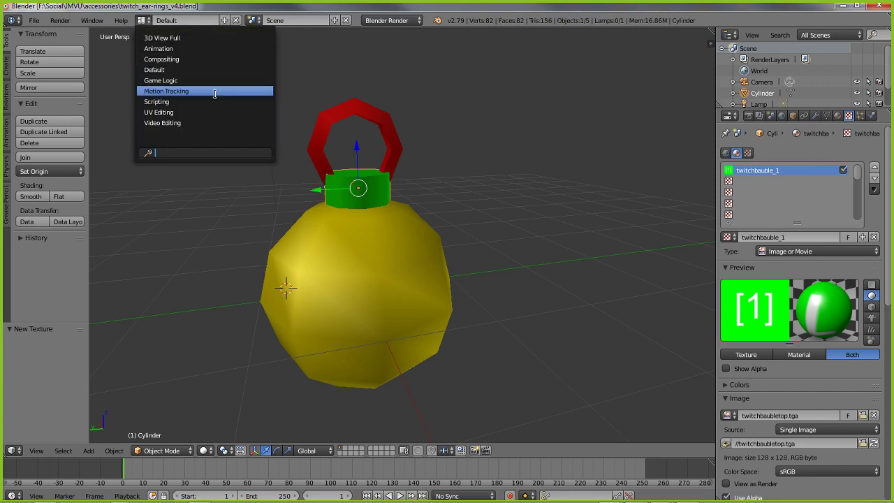
pyautogui.click(160, 111)
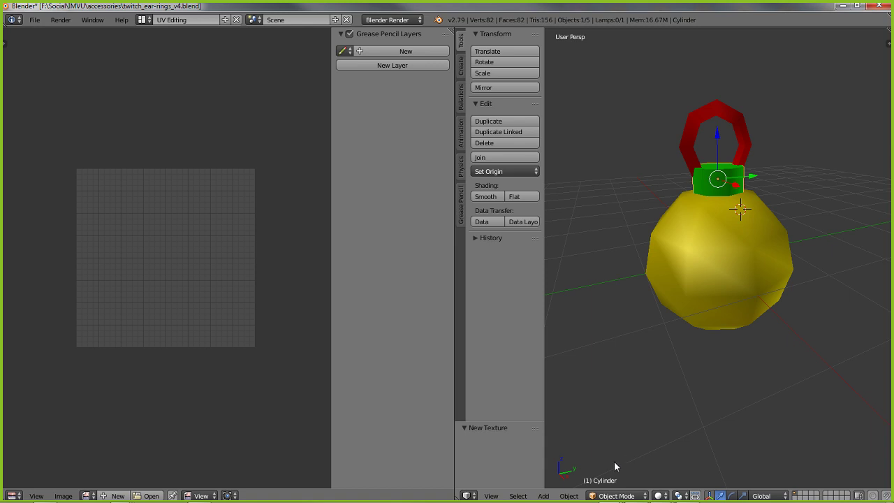
# Put the cylinder cap into Edit Mode and set the viewport shading to Texture.
pyautogui.click(614, 496)
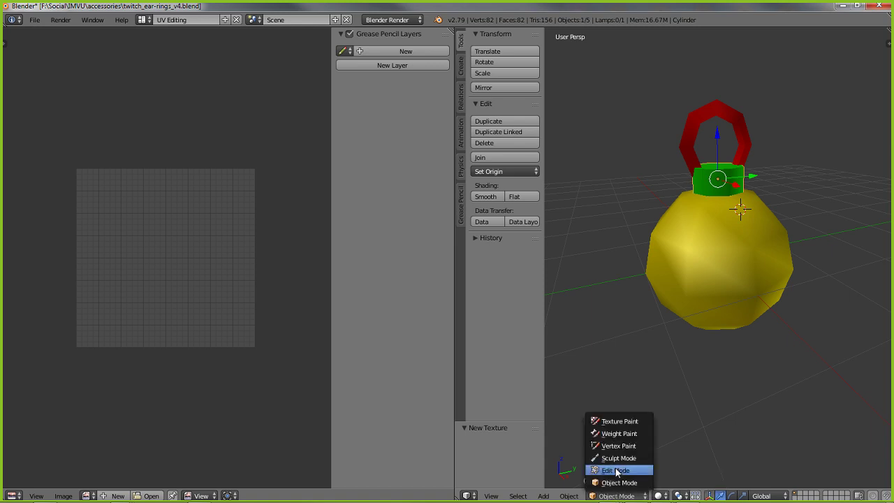
pyautogui.click(616, 470)
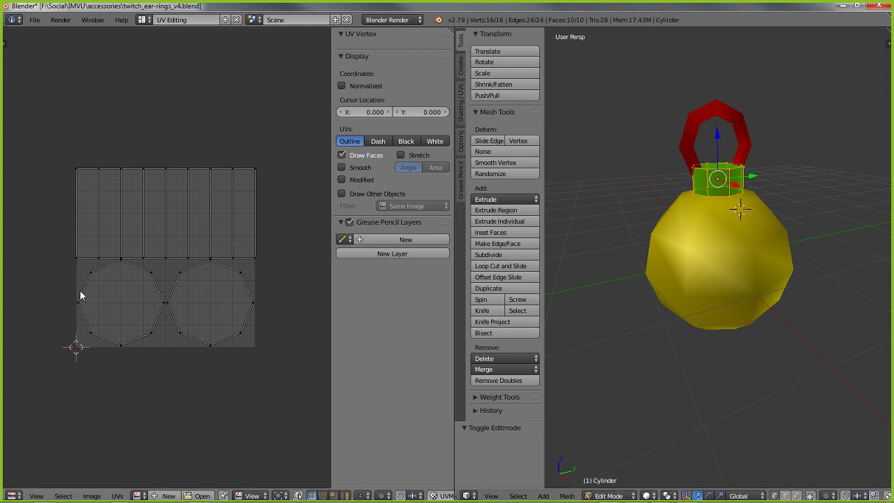
pyautogui.scroll(2, 712, 131)
pyautogui.scroll(1, 712, 132)
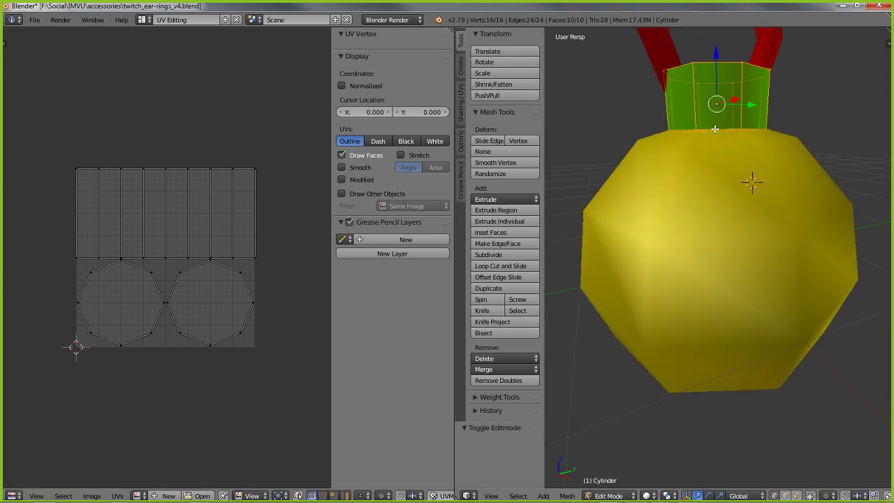
pyautogui.moveTo(712, 131); pyautogui.dragTo(731, 168, button='middle')
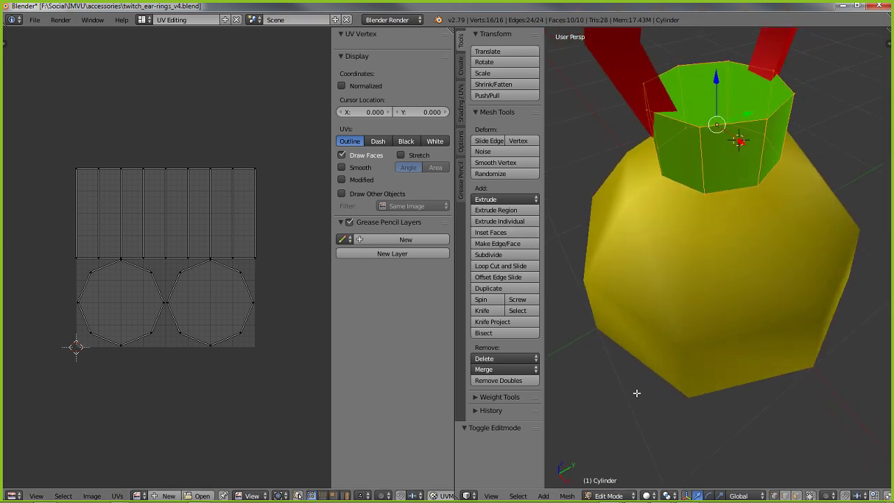
pyautogui.click(648, 496)
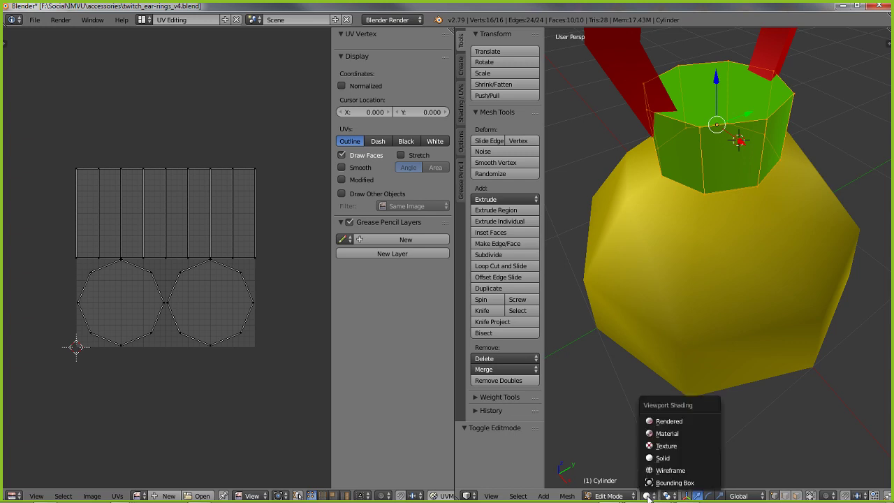
pyautogui.click(662, 447)
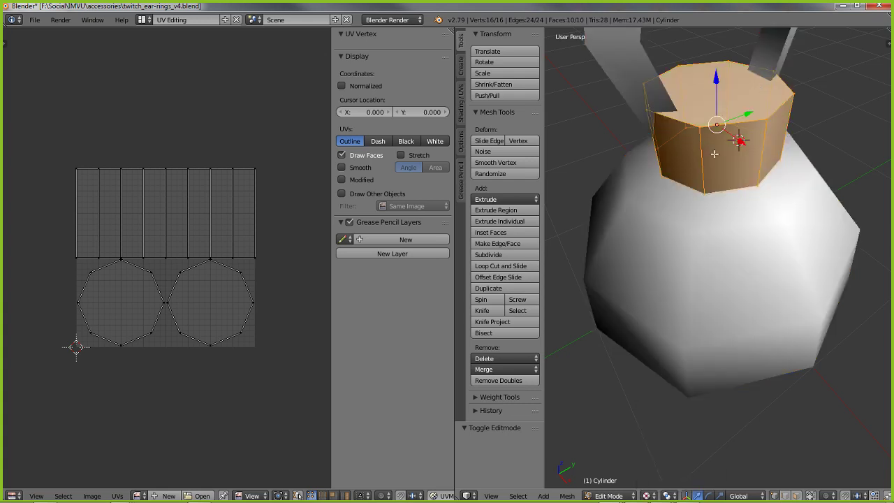
# Assign the image twitchbaubletop.tga to the cap's UV layout and inspect it on the model.
pyautogui.click(140, 495)
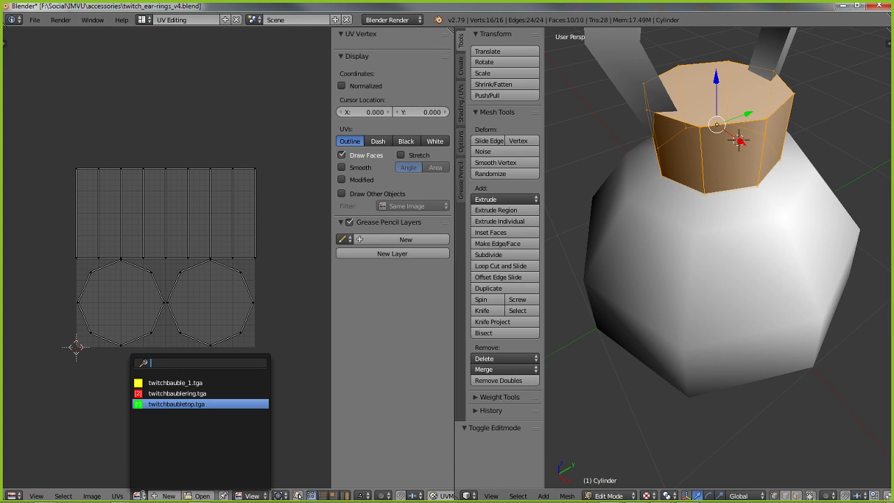
pyautogui.click(162, 404)
pyautogui.moveTo(761, 148); pyautogui.dragTo(736, 141, button='middle')
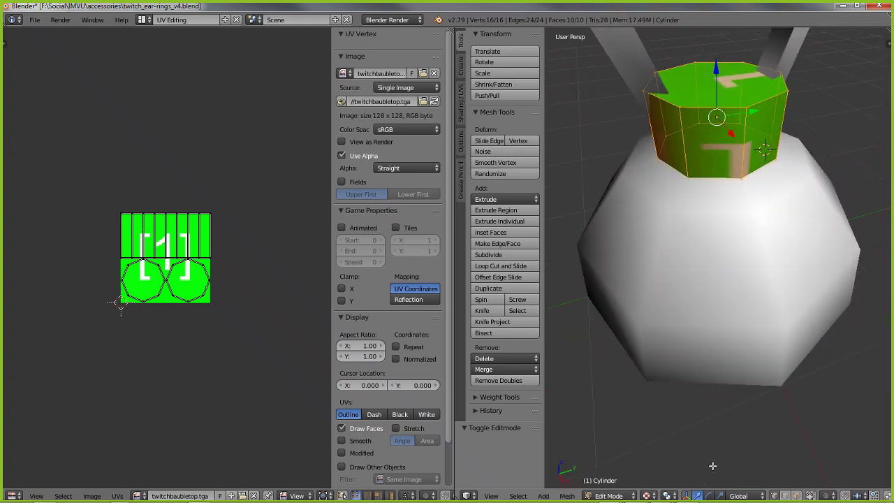
# Return to Object Mode and select the sphere.
pyautogui.click(609, 496)
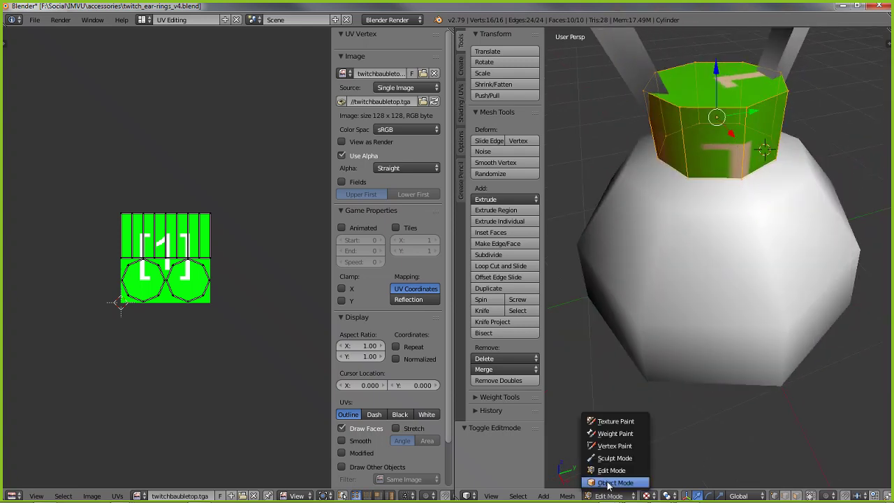
pyautogui.click(609, 481)
pyautogui.rightClick(688, 224)
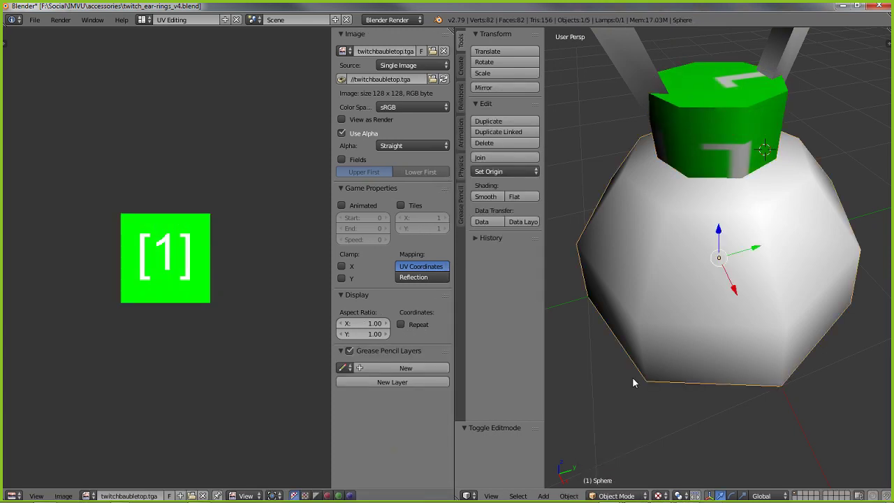
# Assign the image twitchbauble_1.tga to the sphere's UV layout in Edit Mode, then return the sphere to Object Mode.
pyautogui.click(613, 496)
pyautogui.click(611, 467)
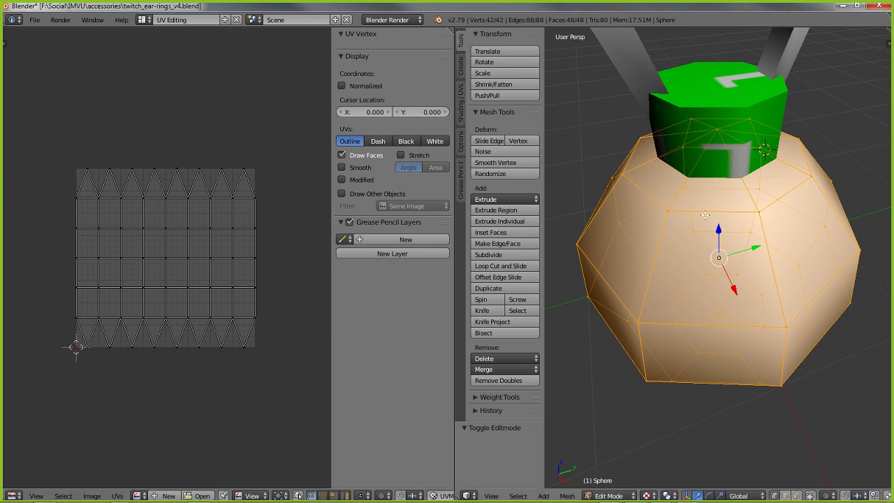
pyautogui.click(137, 496)
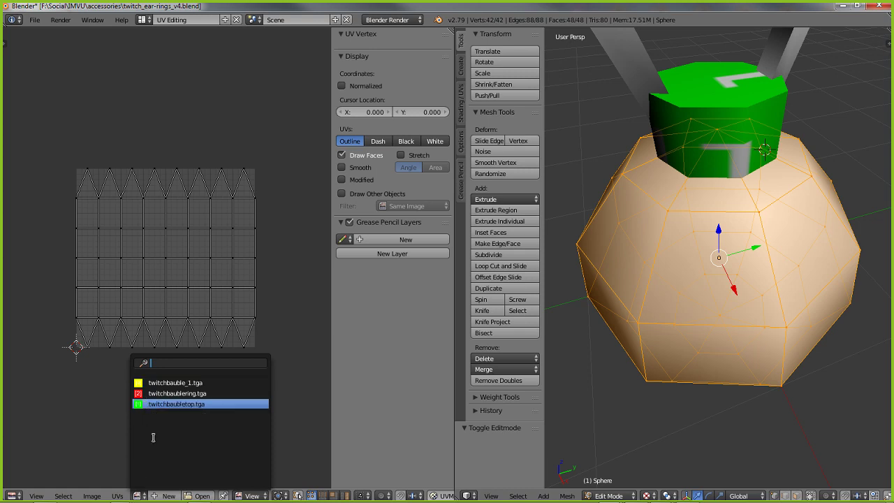
pyautogui.click(168, 382)
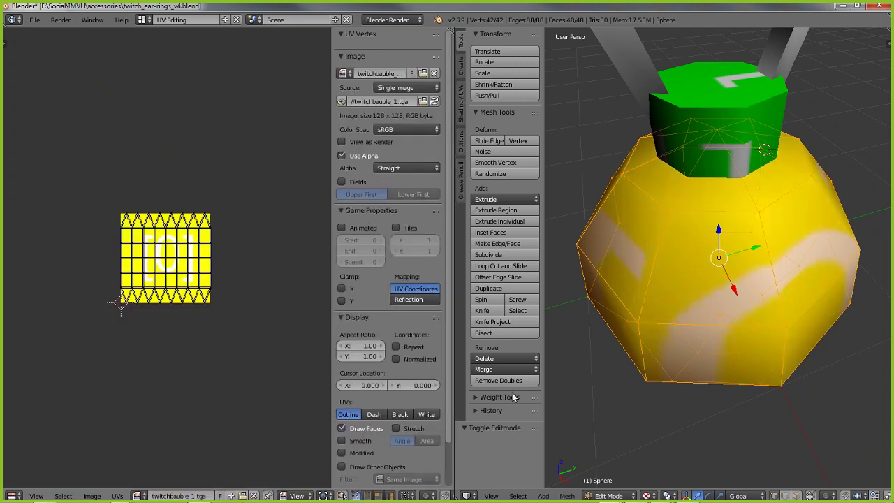
pyautogui.moveTo(744, 385); pyautogui.dragTo(746, 359, button='middle')
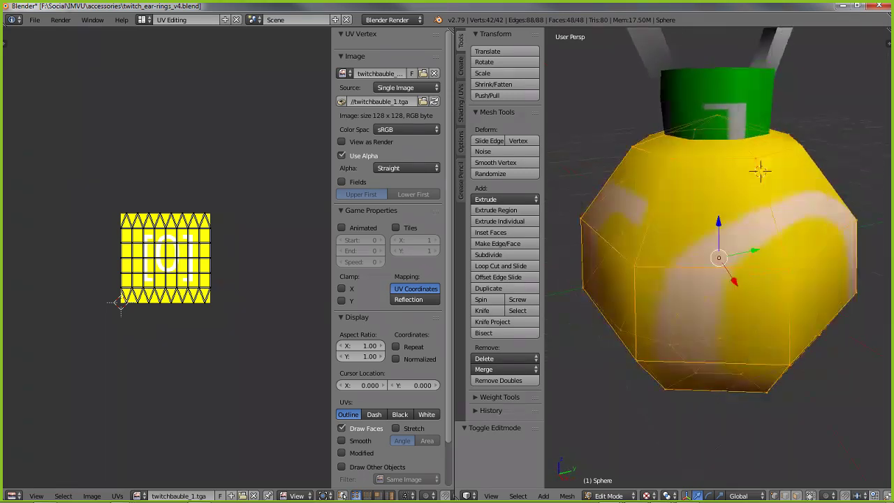
pyautogui.click(609, 496)
pyautogui.click(613, 482)
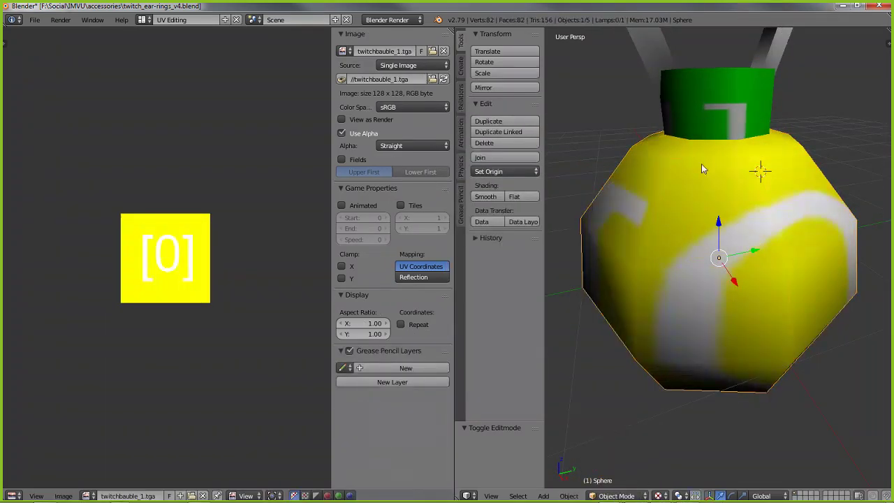
# Select the torus ring and, in Edit Mode, assign the image twitchbaublering.tga to its UV layout.
pyautogui.moveTo(703, 121); pyautogui.dragTo(696, 230, button='middle')
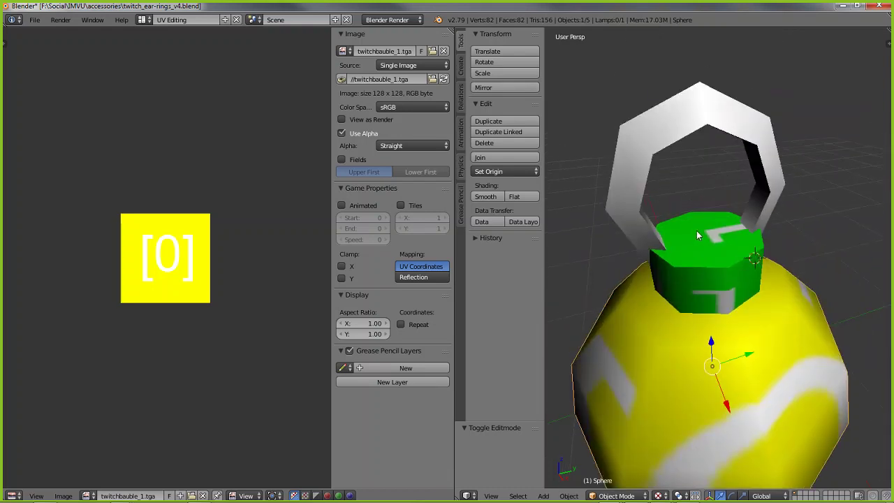
pyautogui.rightClick(683, 119)
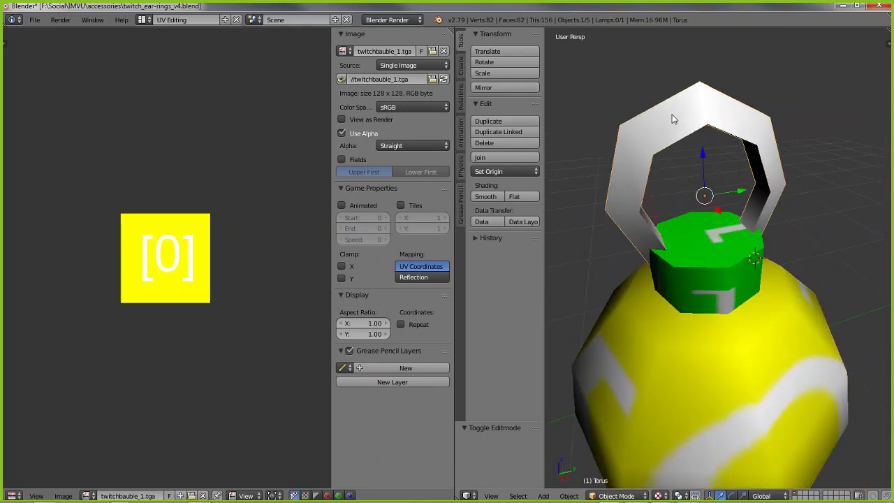
pyautogui.click(616, 496)
pyautogui.click(613, 470)
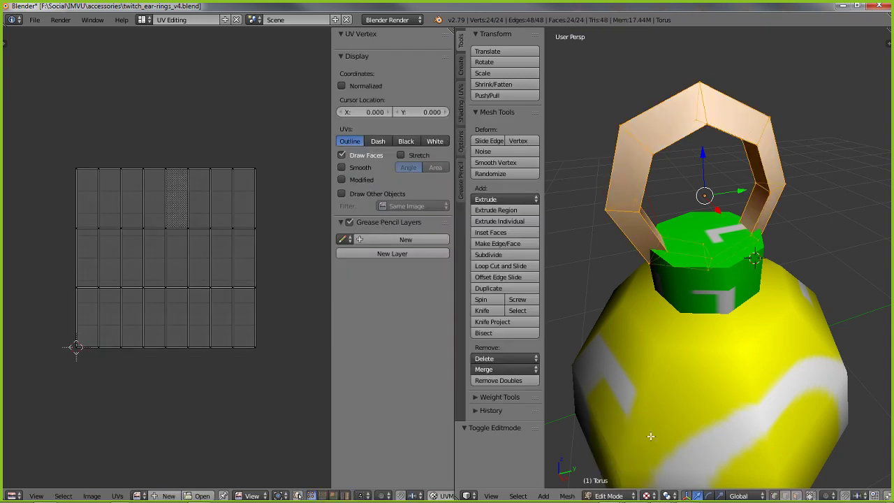
pyautogui.click(167, 363)
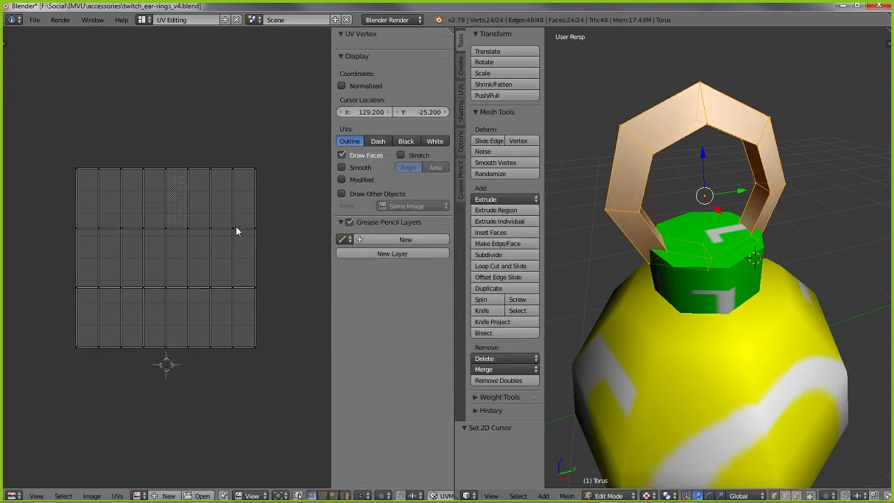
pyautogui.click(139, 496)
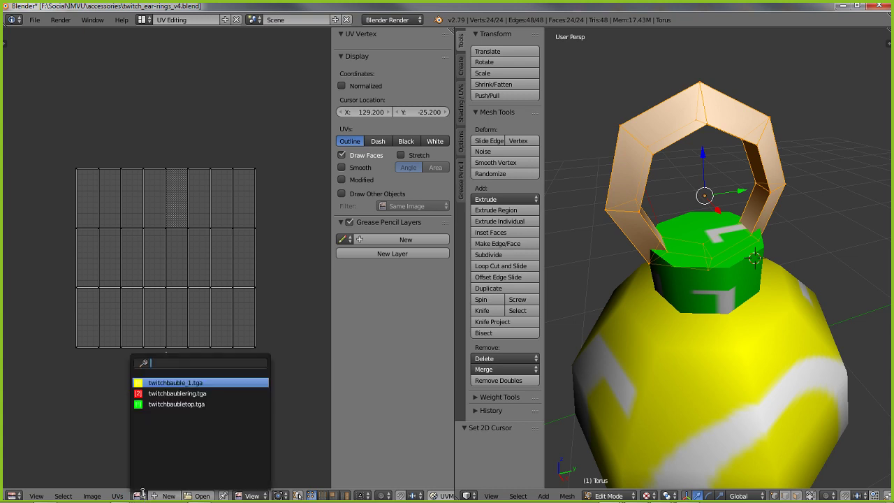
pyautogui.click(173, 393)
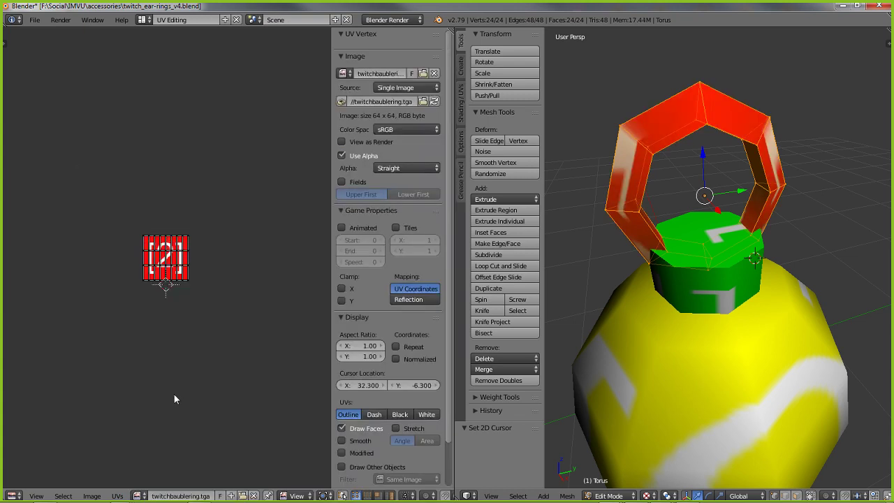
pyautogui.moveTo(678, 338); pyautogui.dragTo(679, 359, button='middle')
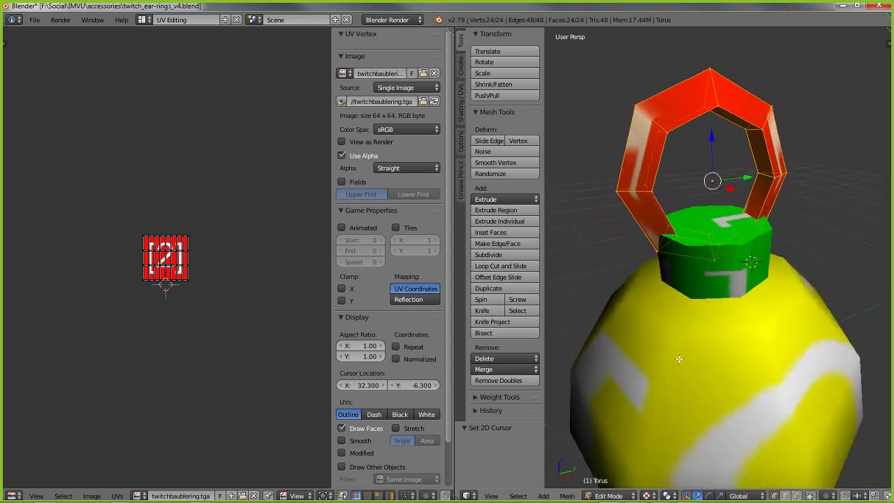
# Switch the screen layout to Default and return the torus ring to Object Mode.
pyautogui.click(148, 22)
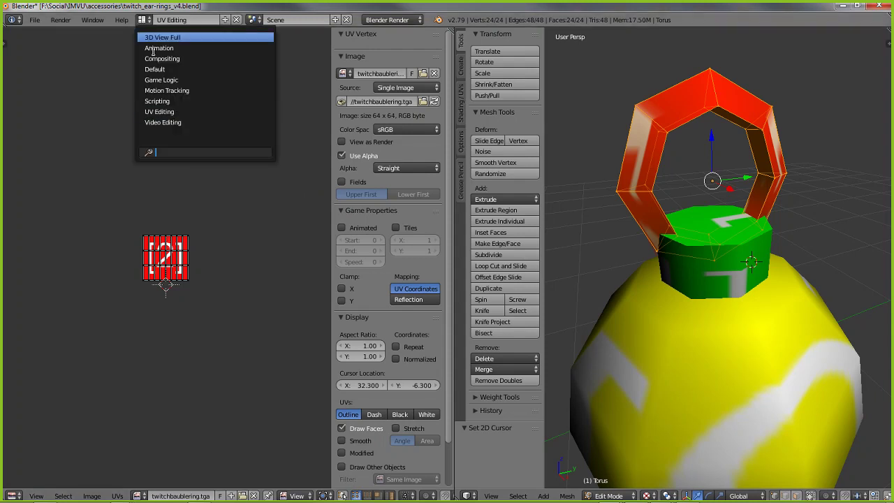
pyautogui.click(155, 69)
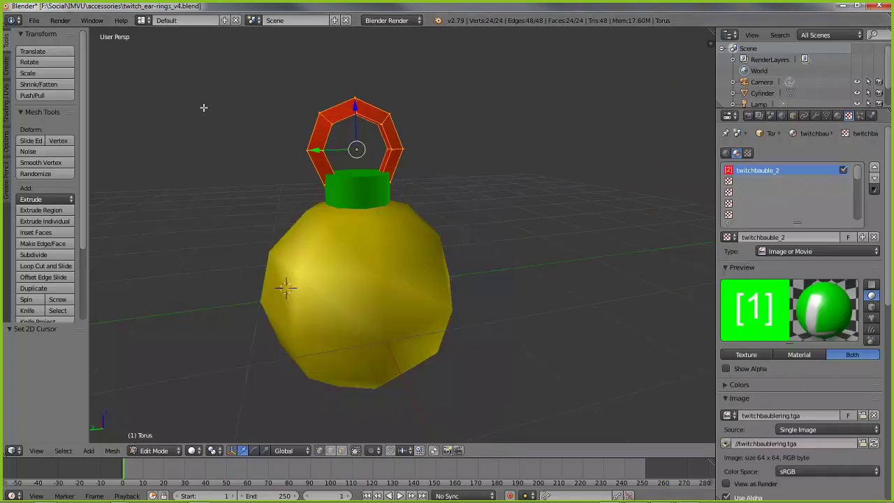
pyautogui.moveTo(366, 259); pyautogui.dragTo(399, 255, button='middle')
pyautogui.click(155, 451)
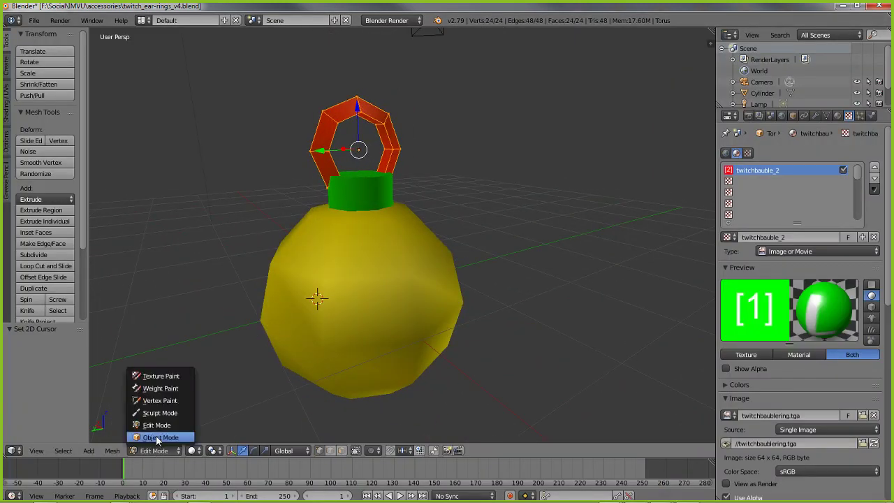
pyautogui.click(160, 437)
# Set the viewport shading to Texture and inspect the textured bauble from another angle.
pyautogui.click(204, 451)
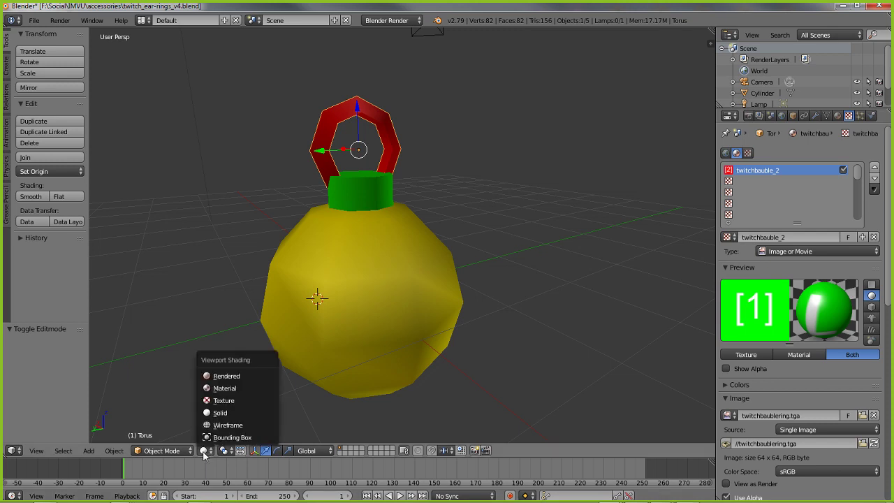
pyautogui.click(217, 399)
pyautogui.moveTo(327, 297)
pyautogui.mouseDown(button='middle')
pyautogui.moveTo(495, 309)
pyautogui.moveTo(440, 301)
pyautogui.mouseUp(button='middle')
pyautogui.moveTo(527, 278)
pyautogui.mouseDown(button='middle')
pyautogui.moveTo(447, 285)
pyautogui.moveTo(559, 281)
pyautogui.moveTo(503, 287)
pyautogui.moveTo(518, 280)
pyautogui.mouseUp(button='middle')
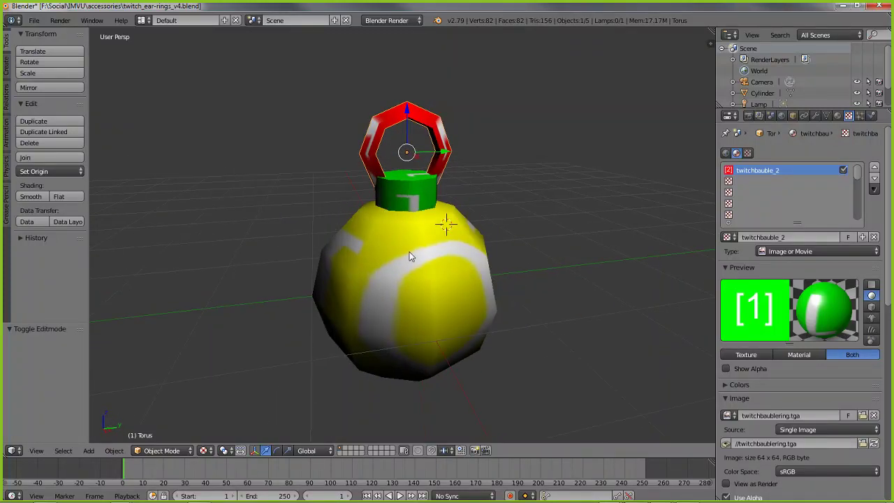
# Save the file as a new version named twitch_ear-rings_v5.blend in the accessories folder.
pyautogui.click(33, 20)
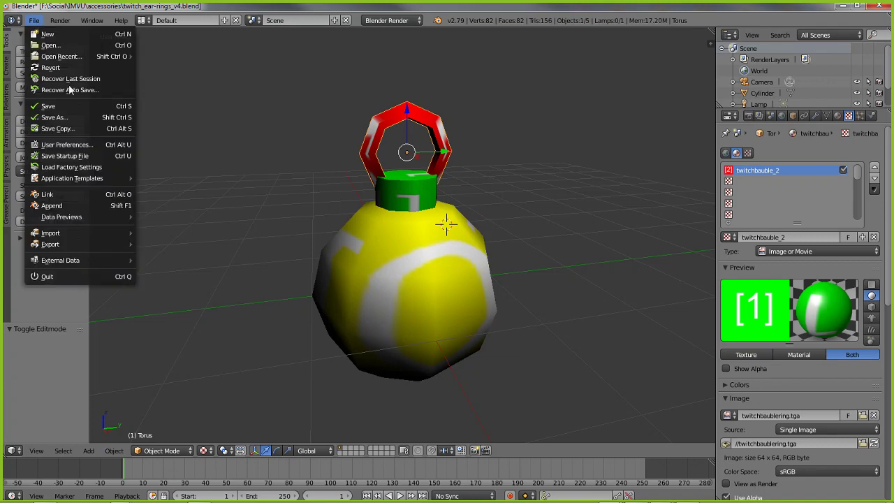
pyautogui.click(69, 119)
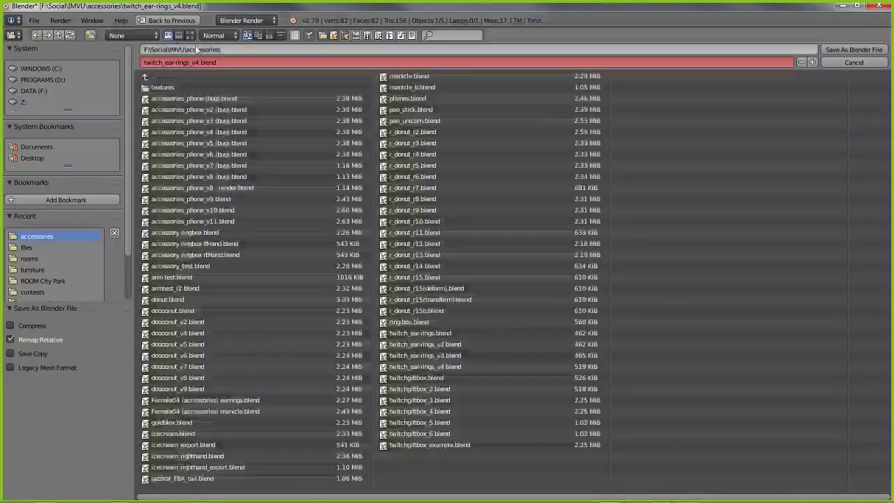
pyautogui.click(216, 62)
pyautogui.press('BackSpace')
pyautogui.press('BackSpace')
pyautogui.press('BackSpace')
pyautogui.press('BackSpace')
pyautogui.press('BackSpace')
pyautogui.press('BackSpace')
pyautogui.press('BackSpace')
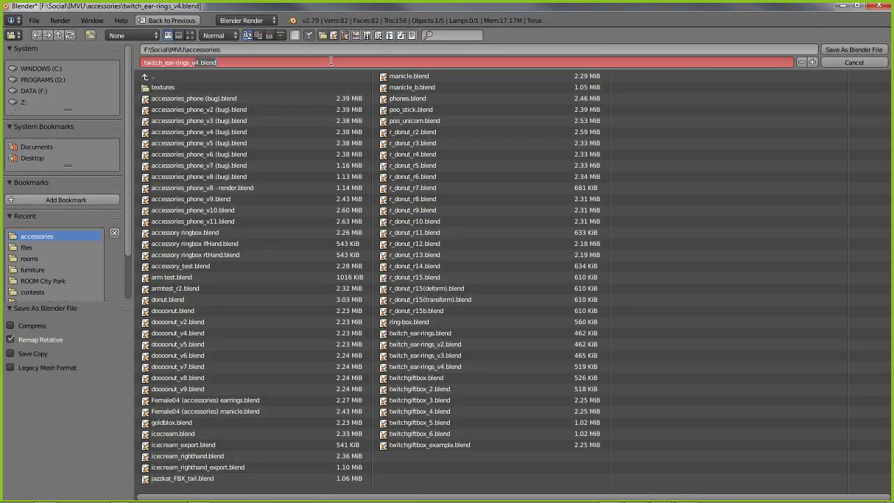
pyautogui.write('5.blend')
pyautogui.press('Return')
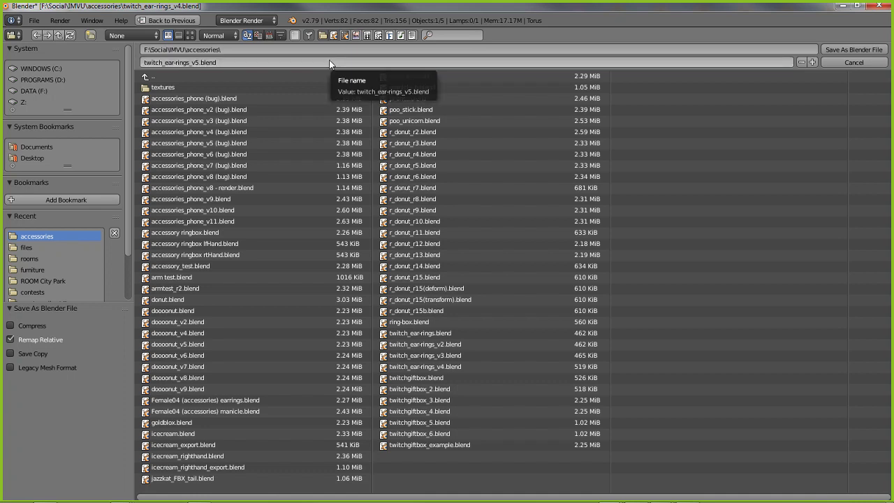
pyautogui.click(850, 47)
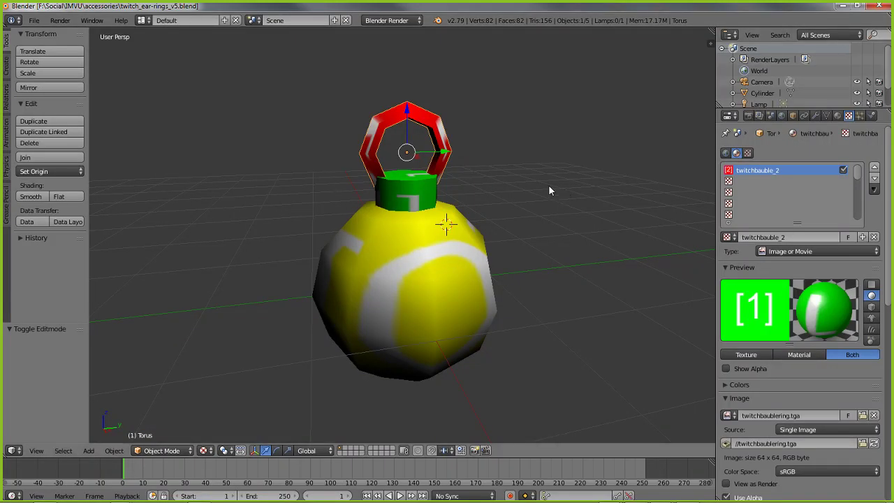
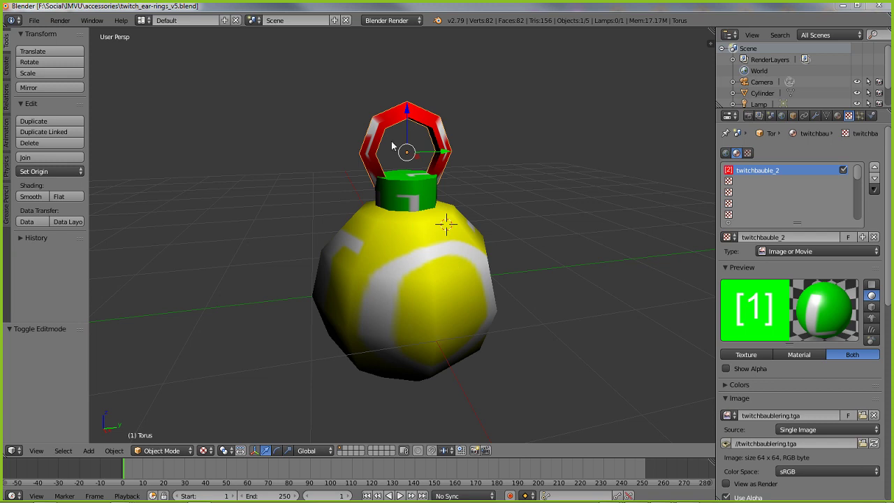
# Examine the sphere, cap and ring one by one, checking each part's texture assignment and its appearance on the model.
pyautogui.rightClick(396, 176)
pyautogui.rightClick(412, 275)
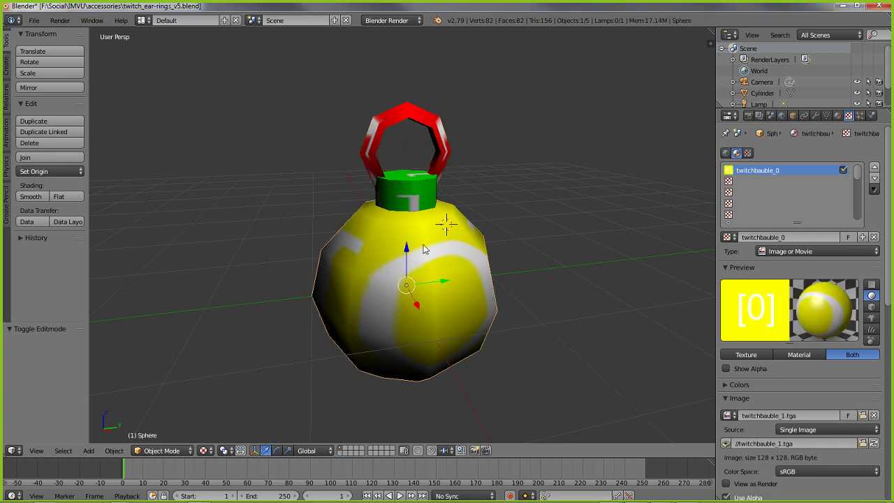
pyautogui.rightClick(407, 113)
pyautogui.rightClick(416, 176)
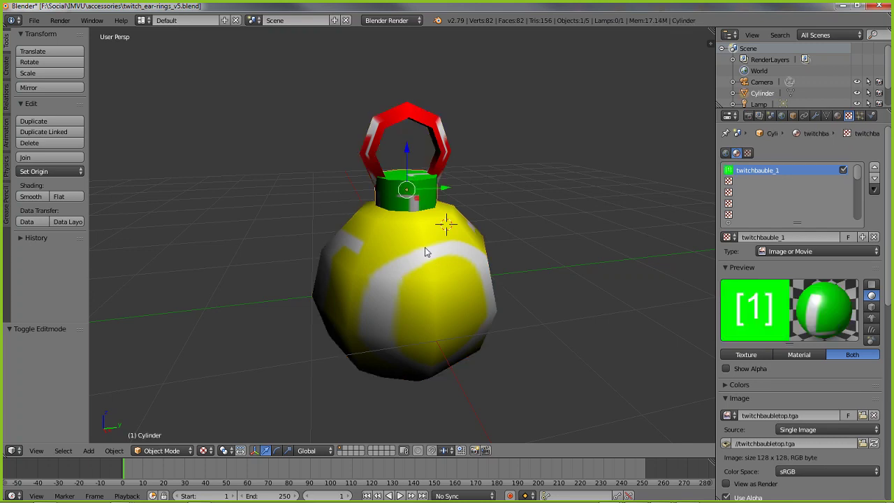
pyautogui.moveTo(390, 272)
pyautogui.mouseDown(button='middle')
pyautogui.moveTo(465, 262)
pyautogui.moveTo(403, 266)
pyautogui.mouseUp(button='middle')
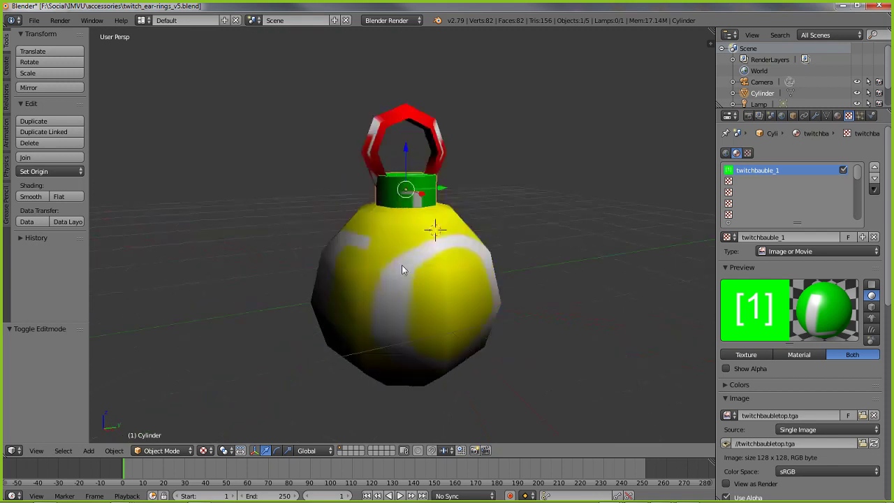
pyautogui.rightClick(415, 123)
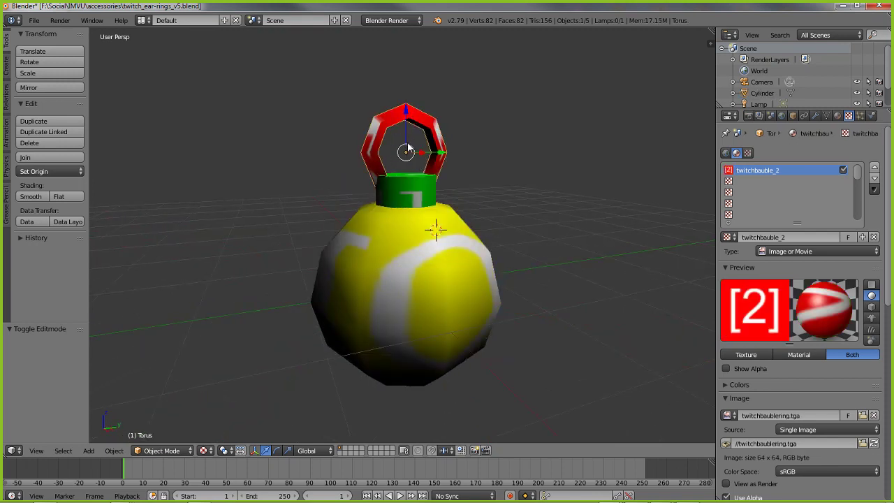
pyautogui.moveTo(411, 220); pyautogui.dragTo(346, 225, button='middle')
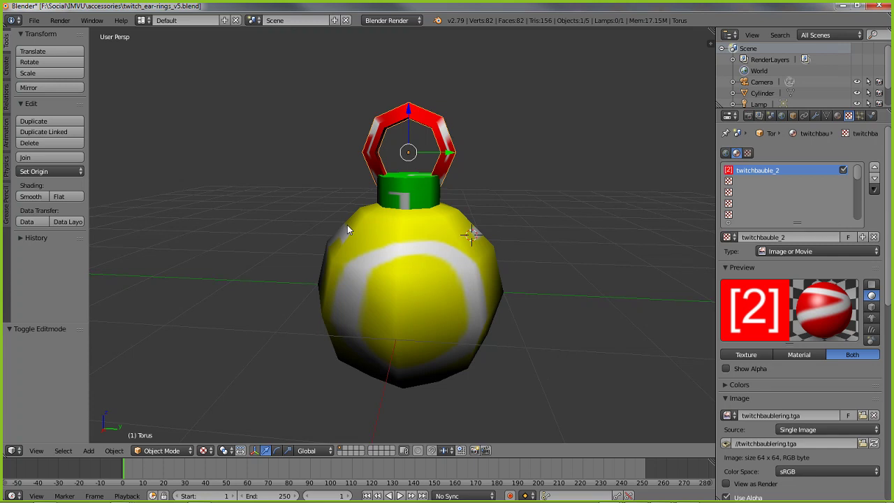
pyautogui.moveTo(348, 229); pyautogui.dragTo(385, 224, button='middle')
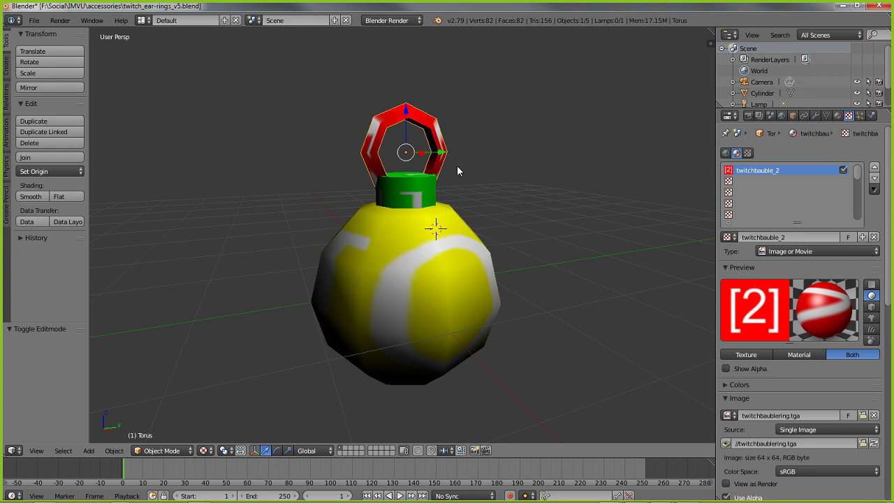
pyautogui.moveTo(457, 171); pyautogui.dragTo(418, 170, button='middle')
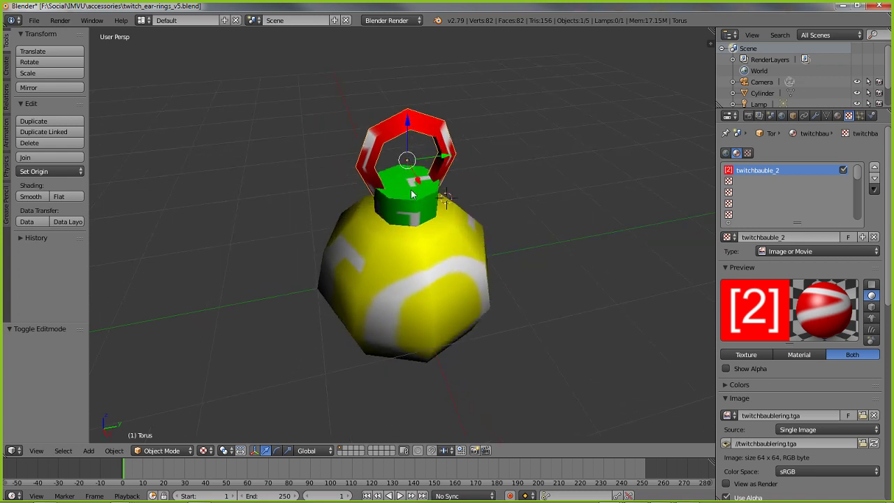
pyautogui.moveTo(415, 195); pyautogui.dragTo(429, 179, button='middle')
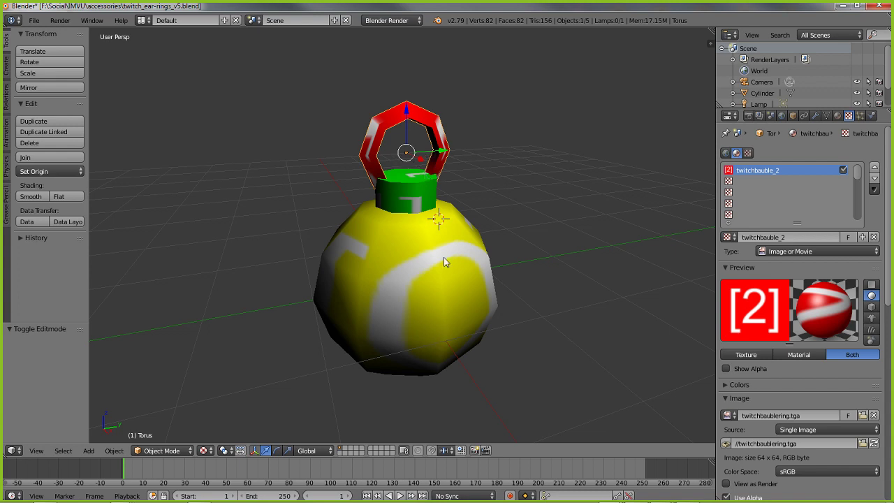
pyautogui.rightClick(481, 281)
pyautogui.rightClick(420, 193)
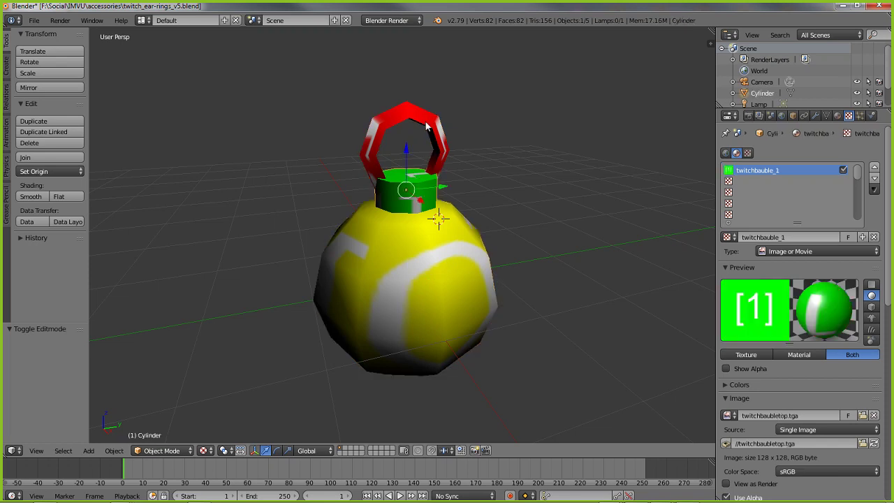
pyautogui.rightClick(416, 120)
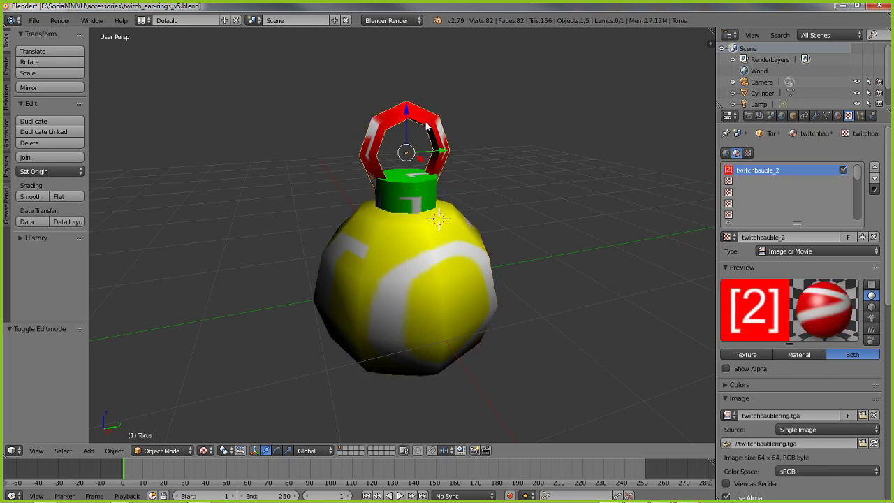
# Select the sphere, the cylinder cap and the torus ring together and join them into a single mesh object.
pyautogui.rightClick(440, 332)
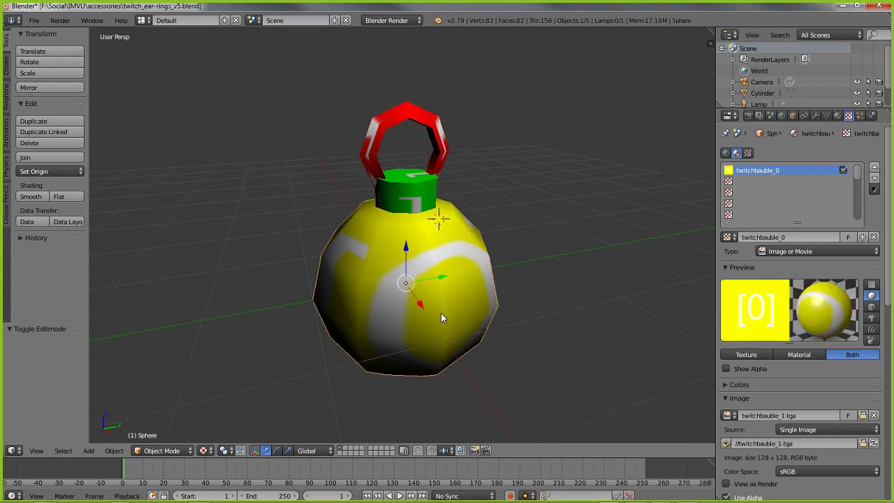
pyautogui.keyDown('shift'); pyautogui.rightClick(417, 193); pyautogui.keyUp('shift')
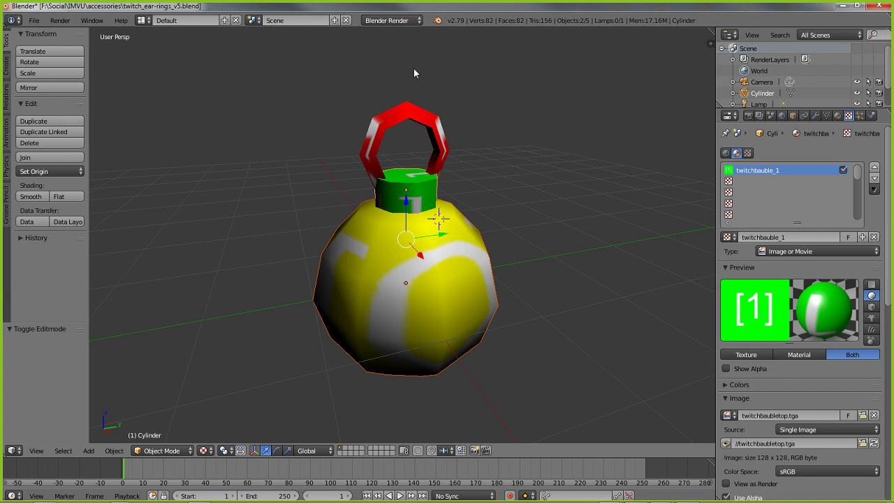
pyautogui.keyDown('shift'); pyautogui.rightClick(412, 117); pyautogui.keyUp('shift')
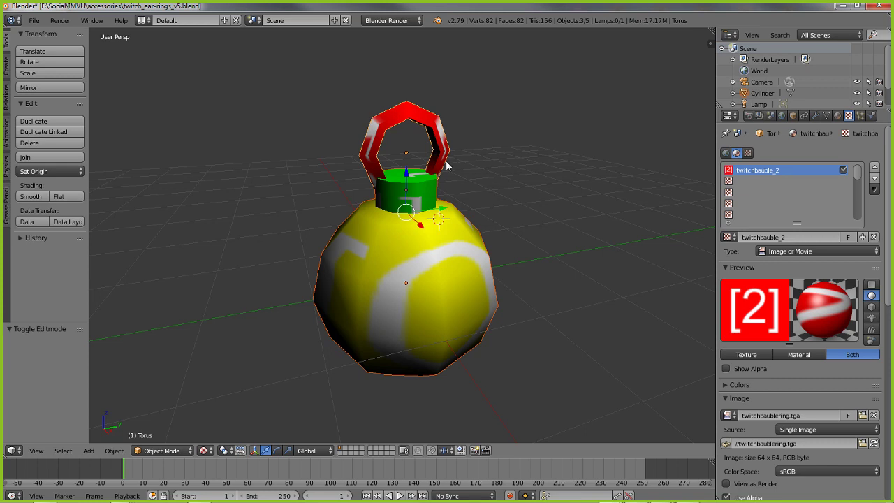
pyautogui.click(113, 450)
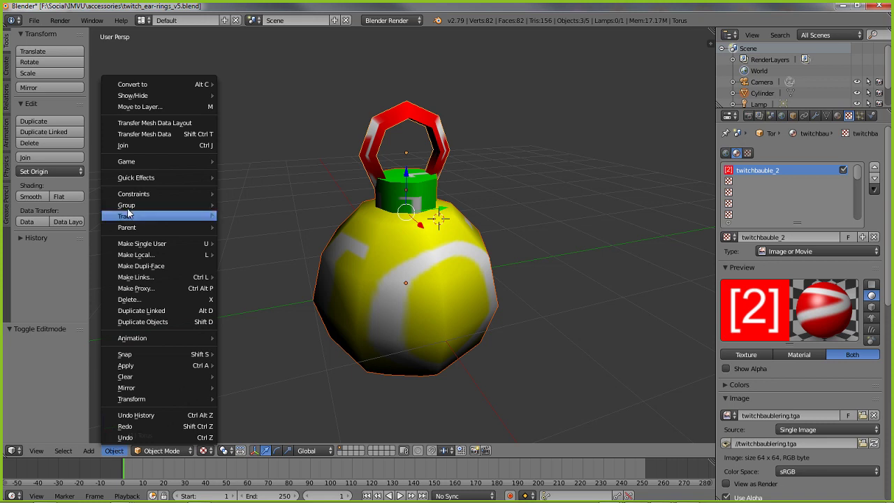
pyautogui.click(140, 145)
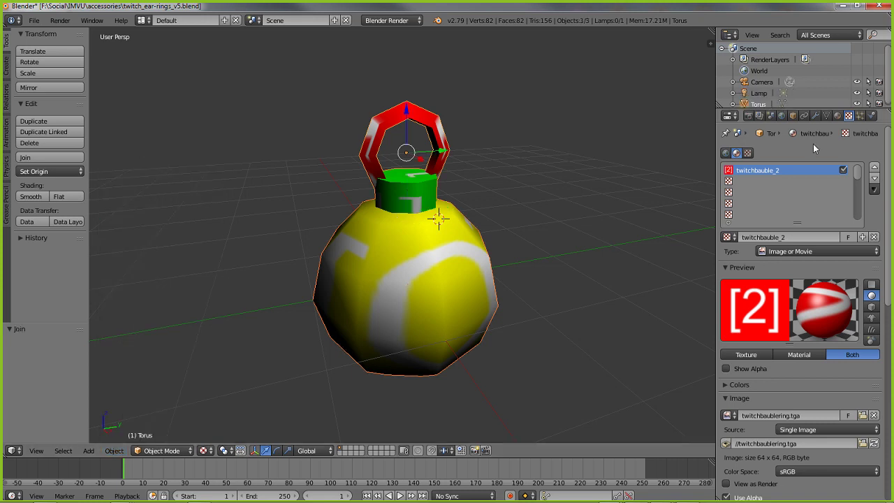
# Examine the joined mesh's material slots one by one, checking the order of twitchbauble [0], [1] and [2].
pyautogui.click(837, 115)
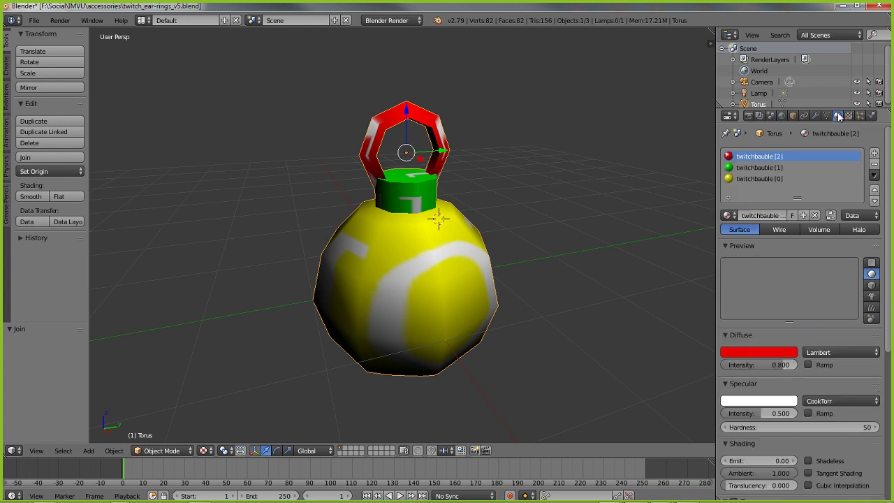
pyautogui.click(766, 178)
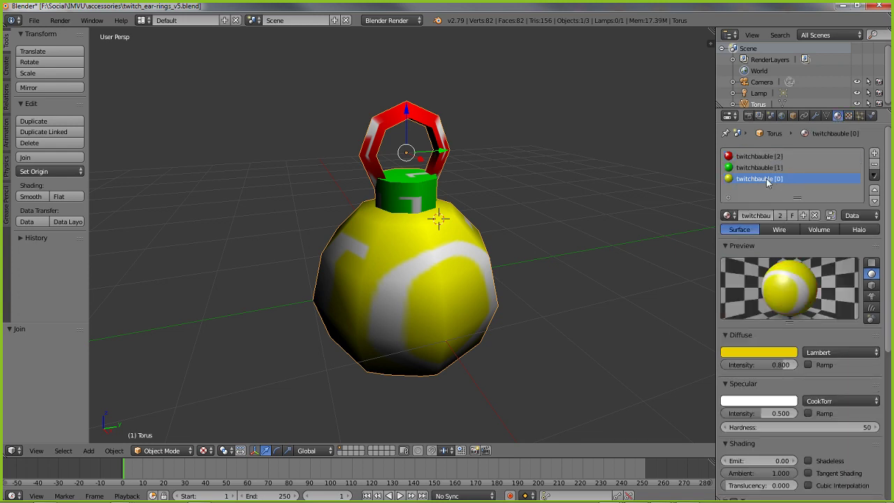
pyautogui.click(764, 167)
pyautogui.click(757, 154)
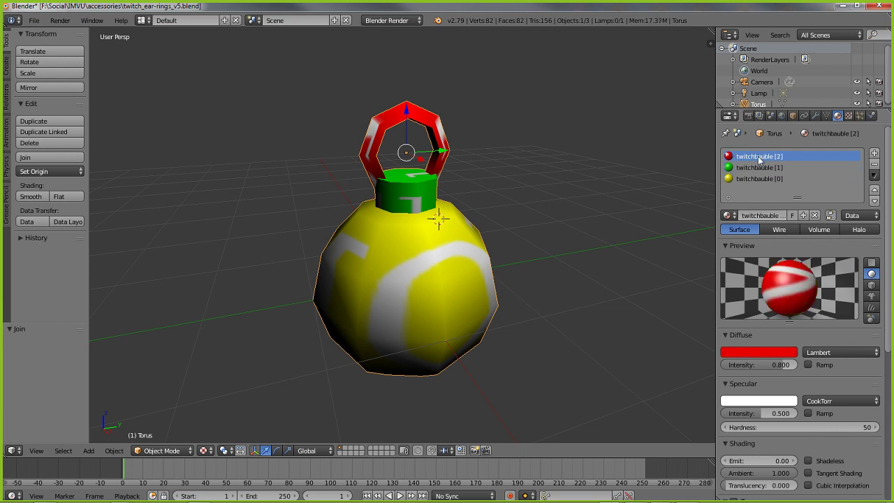
pyautogui.click(757, 168)
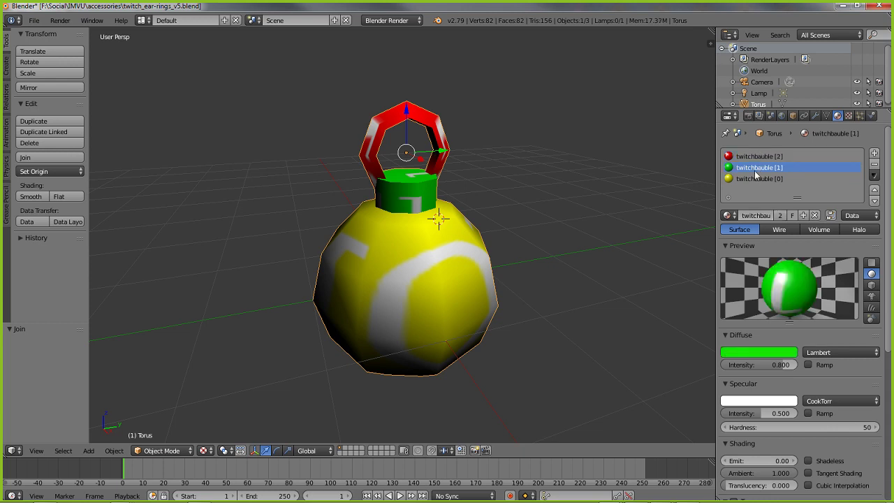
pyautogui.click(756, 157)
pyautogui.click(754, 169)
pyautogui.click(756, 179)
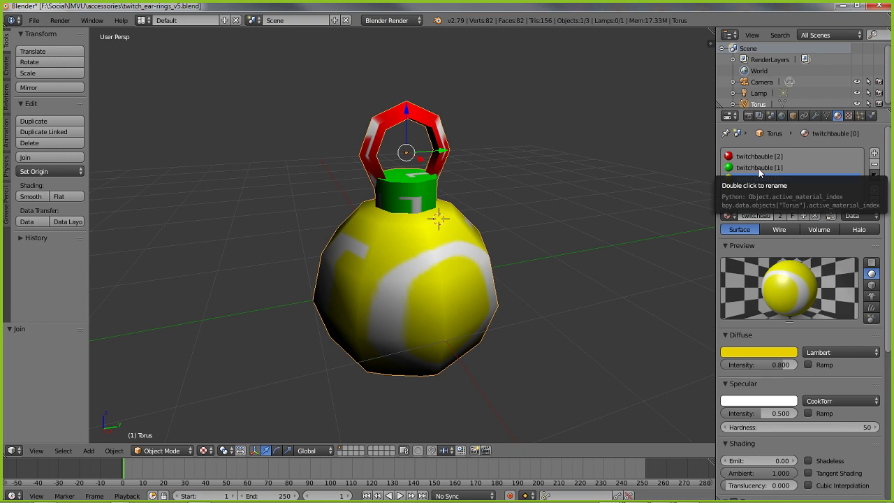
pyautogui.click(760, 167)
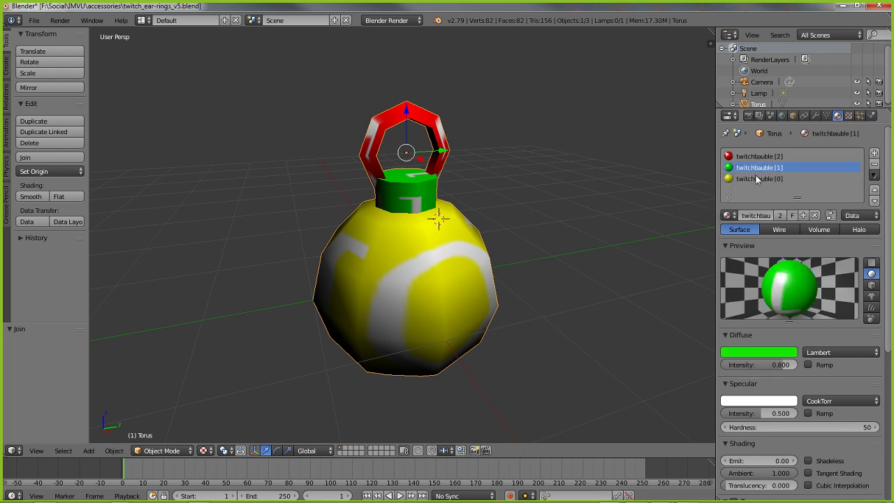
pyautogui.click(759, 176)
pyautogui.click(755, 168)
pyautogui.click(756, 156)
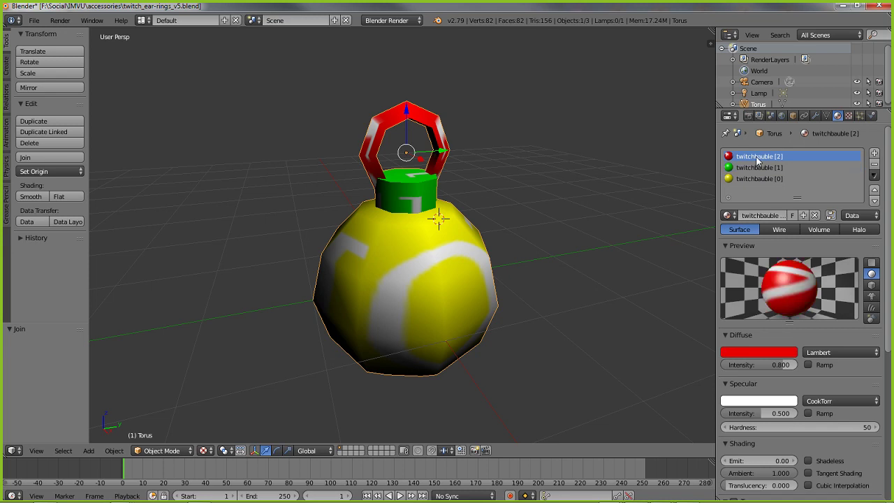
pyautogui.moveTo(417, 197); pyautogui.dragTo(375, 273, button='middle')
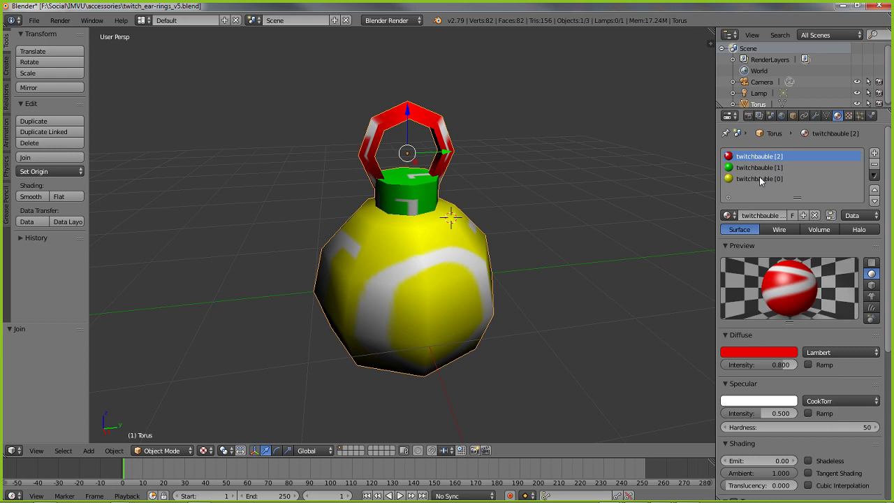
# Reorder the material slots so that twitchbauble [0] comes first, followed by [1] and then [2].
pyautogui.click(750, 178)
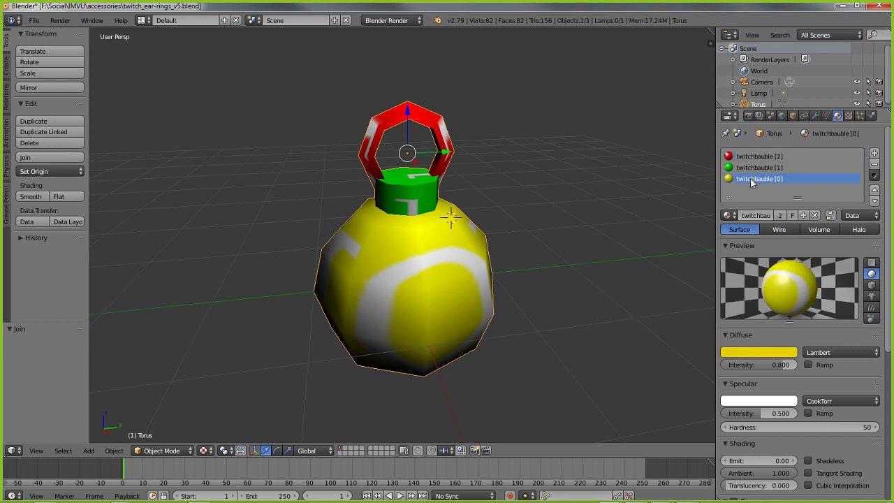
pyautogui.click(874, 189)
pyautogui.click(875, 190)
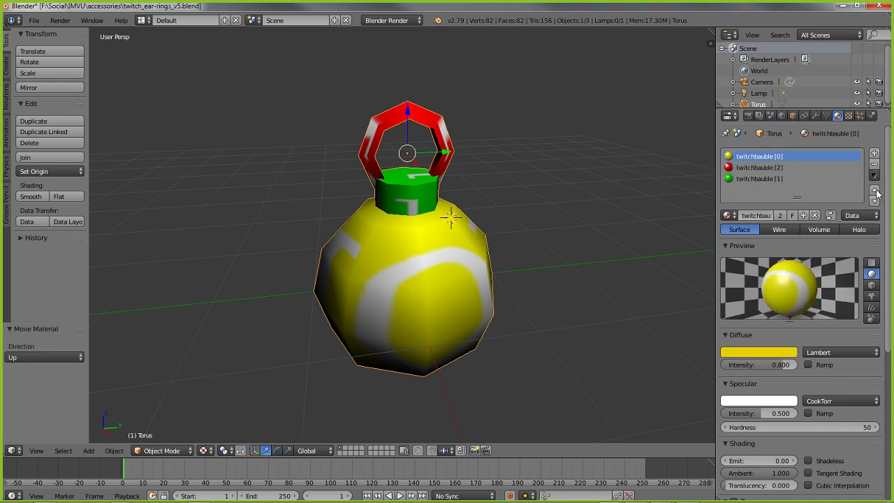
pyautogui.click(754, 177)
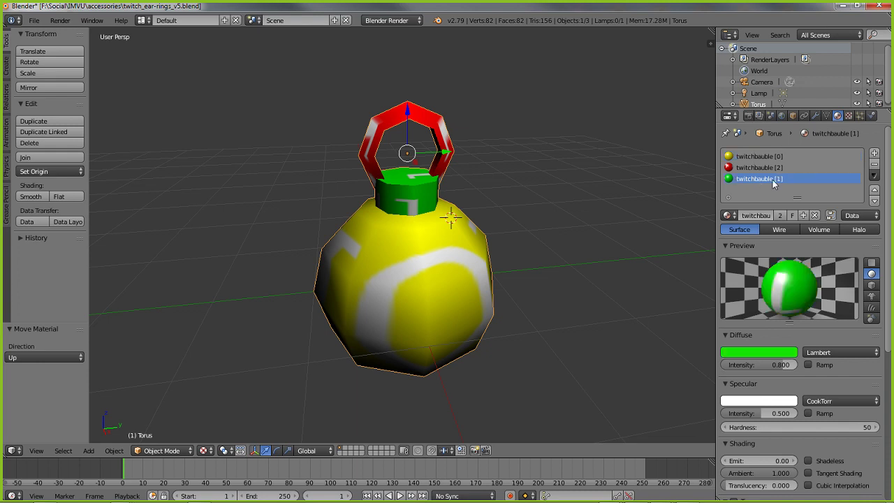
pyautogui.click(875, 189)
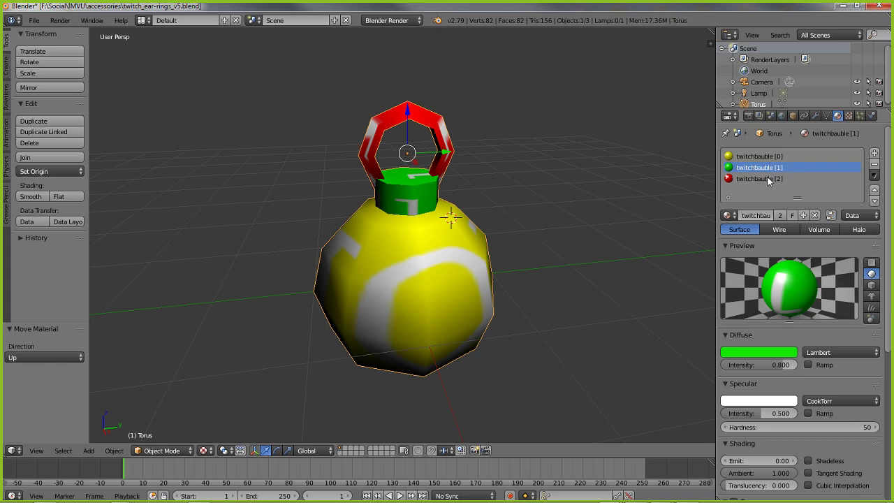
pyautogui.click(874, 200)
pyautogui.click(875, 189)
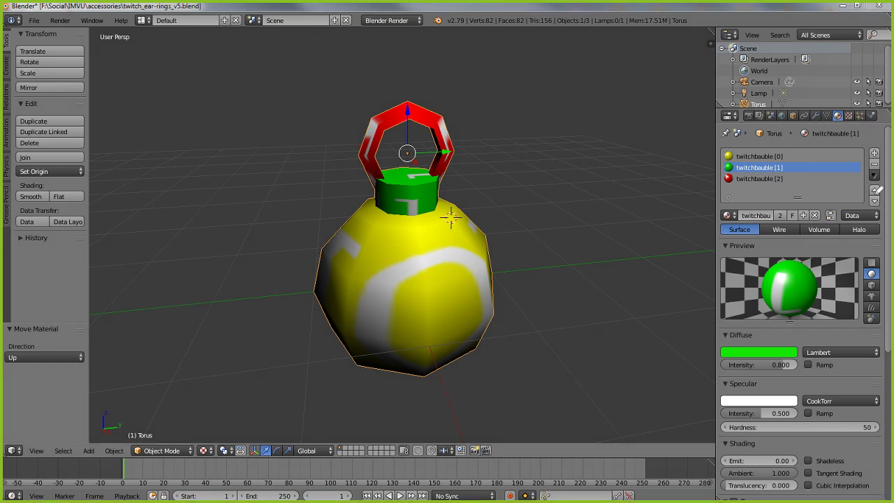
pyautogui.moveTo(861, 182)
pyautogui.mouseDown()
pyautogui.moveTo(861, 207)
pyautogui.moveTo(887, 171)
pyautogui.moveTo(860, 174)
pyautogui.mouseUp()
pyautogui.moveTo(772, 196); pyautogui.dragTo(876, 202)
pyautogui.moveTo(831, 194)
pyautogui.mouseDown()
pyautogui.moveTo(855, 197)
pyautogui.moveTo(857, 219)
pyautogui.mouseUp()
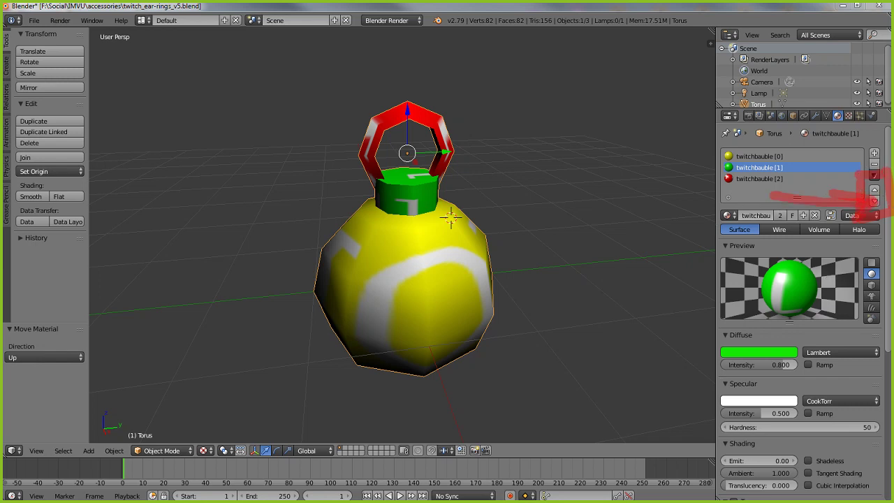
pyautogui.press('Escape')
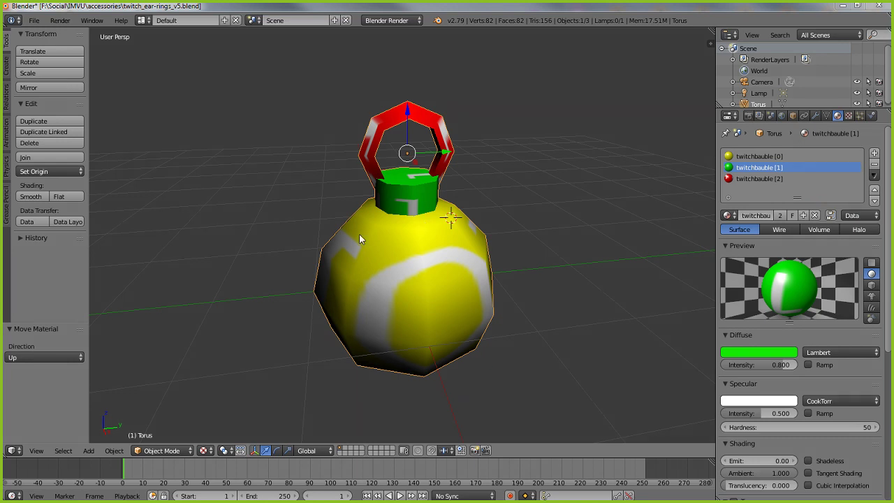
# Display the object properties of the joined bauble mesh.
pyautogui.moveTo(360, 236); pyautogui.dragTo(383, 267, button='middle')
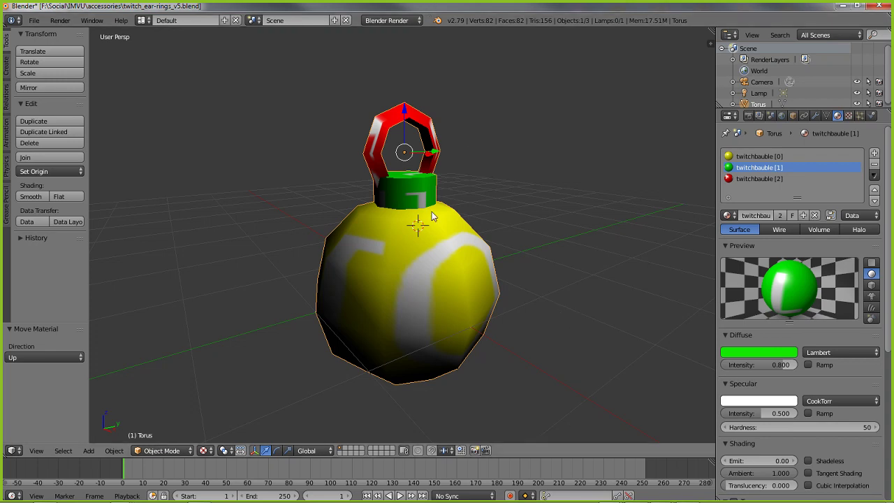
pyautogui.moveTo(434, 215); pyautogui.dragTo(494, 303, button='middle')
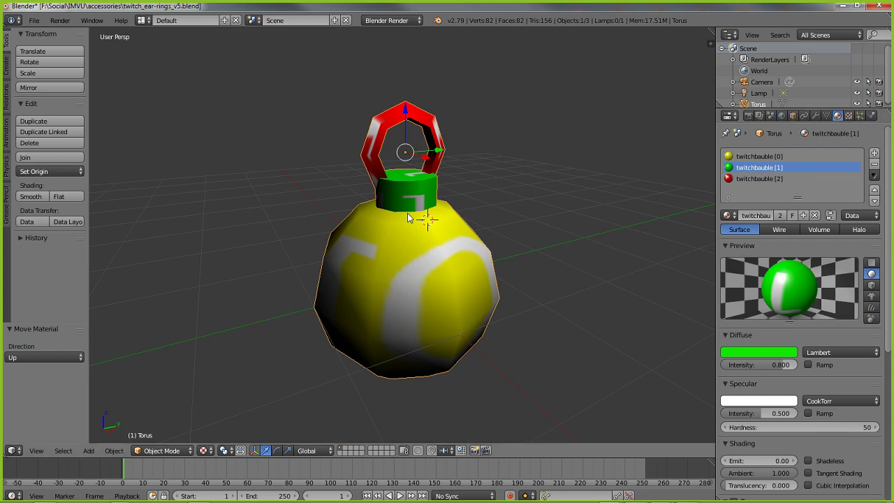
pyautogui.click(793, 116)
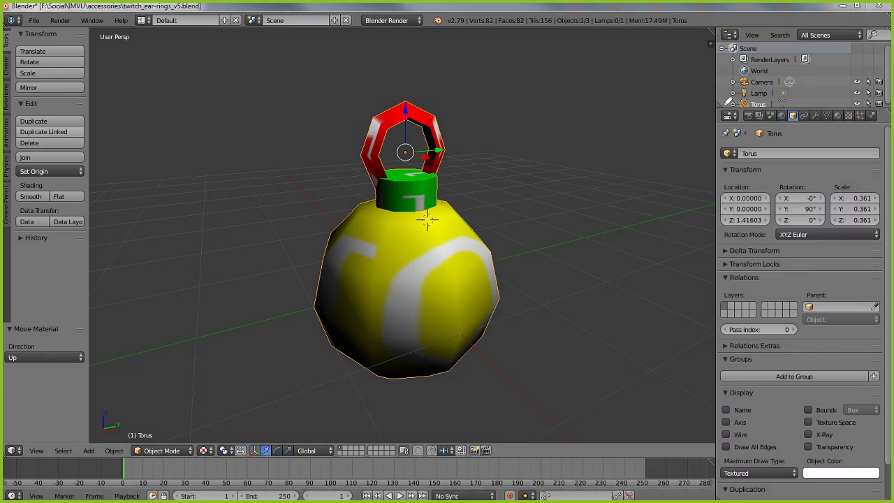
pyautogui.moveTo(774, 95)
pyautogui.mouseDown()
pyautogui.moveTo(791, 132)
pyautogui.moveTo(813, 97)
pyautogui.moveTo(772, 96)
pyautogui.mouseUp()
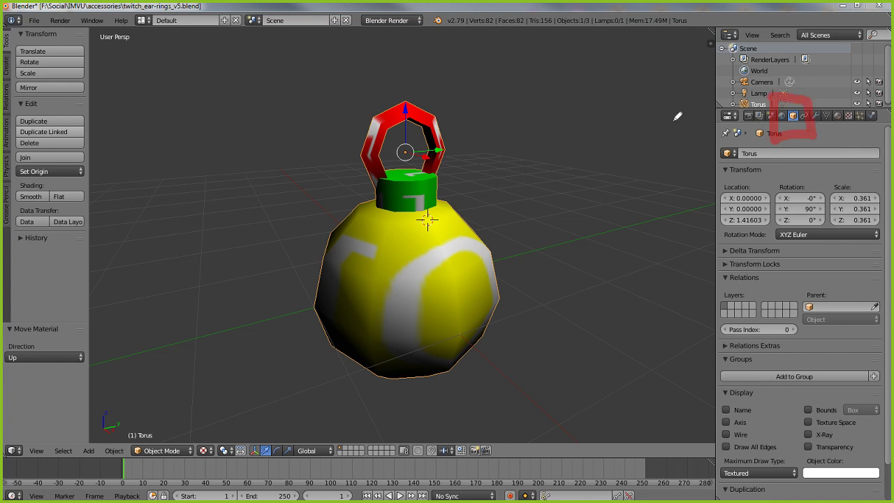
pyautogui.moveTo(651, 114); pyautogui.dragTo(781, 115)
pyautogui.moveTo(503, 105)
pyautogui.mouseDown()
pyautogui.moveTo(504, 140)
pyautogui.moveTo(580, 99)
pyautogui.moveTo(509, 98)
pyautogui.moveTo(485, 74)
pyautogui.moveTo(563, 76)
pyautogui.moveTo(582, 97)
pyautogui.mouseUp()
pyautogui.moveTo(483, 76)
pyautogui.mouseDown()
pyautogui.moveTo(486, 124)
pyautogui.moveTo(503, 134)
pyautogui.mouseUp()
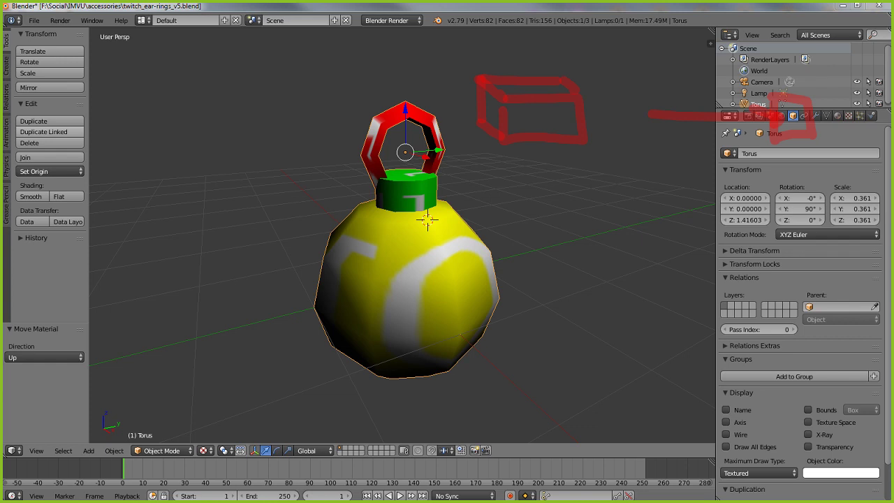
pyautogui.press('Escape')
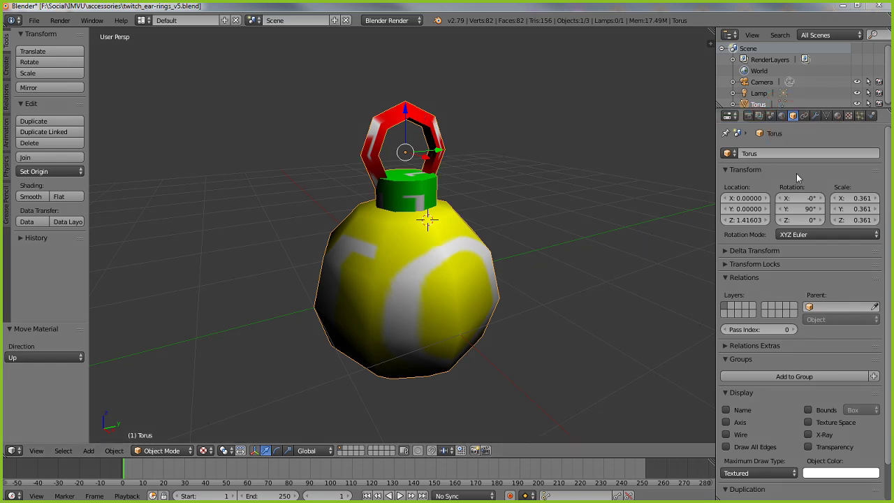
# Rename the joined bauble object as twitchbauble.MESH.
pyautogui.click(771, 151)
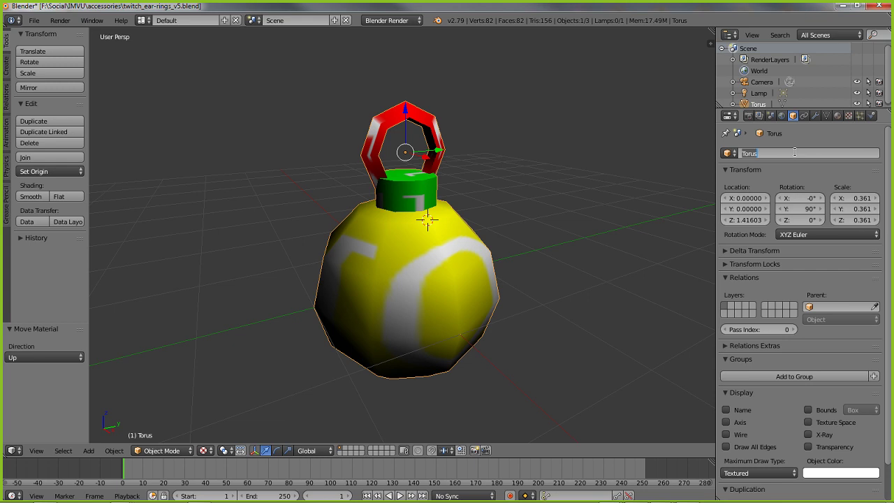
pyautogui.write('twitchbauble.MESH')
pyautogui.press('Return')
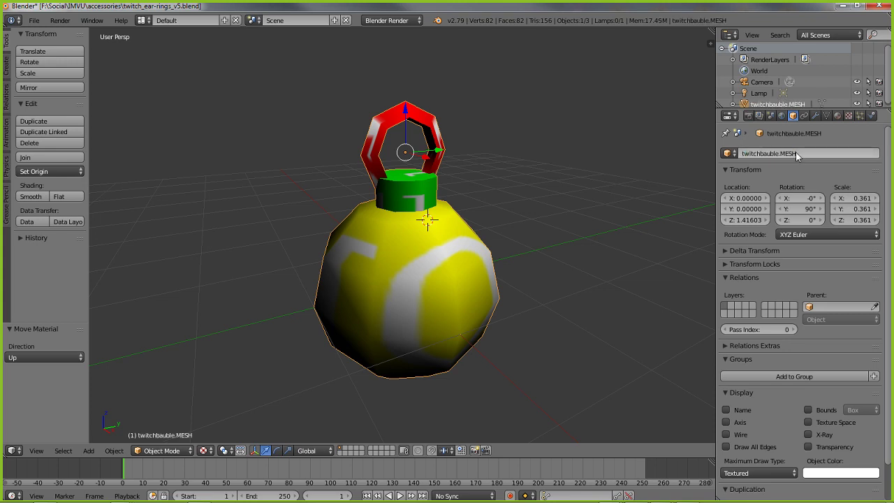
# Save the file as a new version named twitch_ear-rings_v6.blend in the accessories folder.
pyautogui.click(38, 20)
pyautogui.click(60, 116)
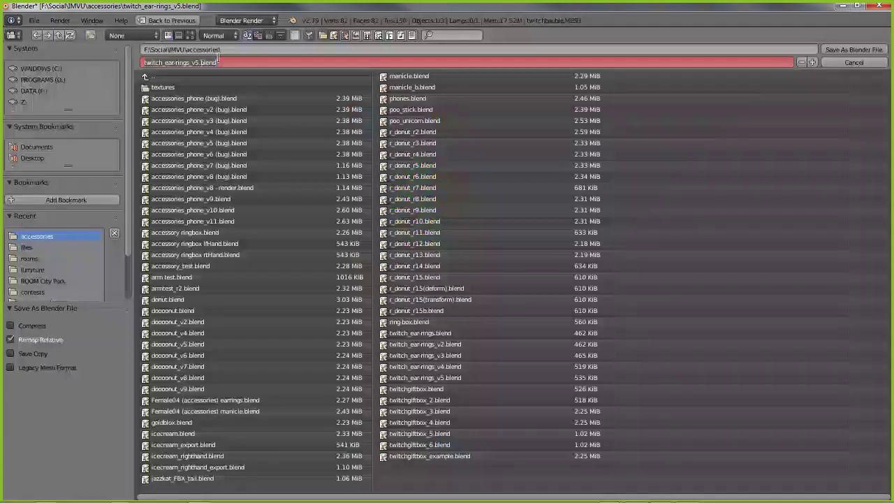
pyautogui.write('6')
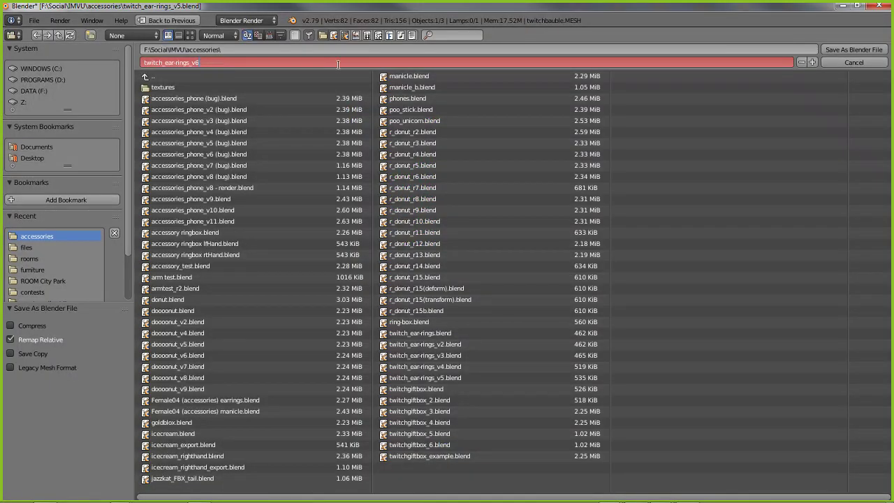
pyautogui.press('Return')
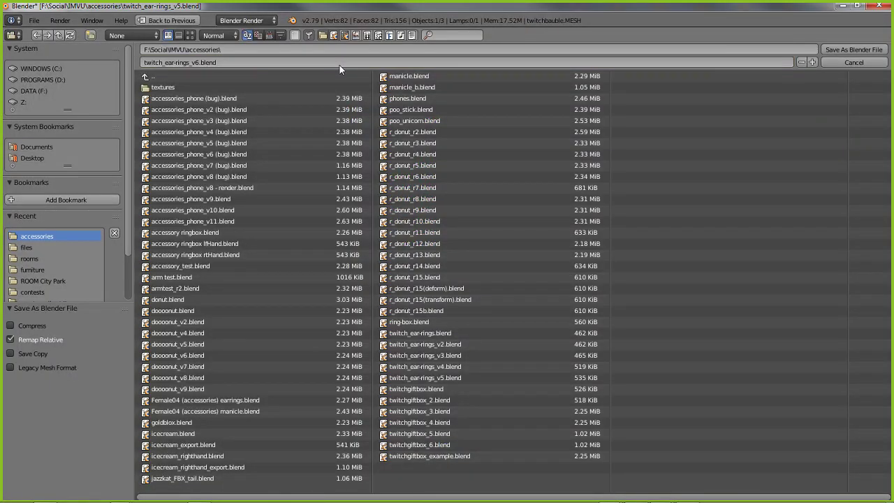
pyautogui.click(852, 48)
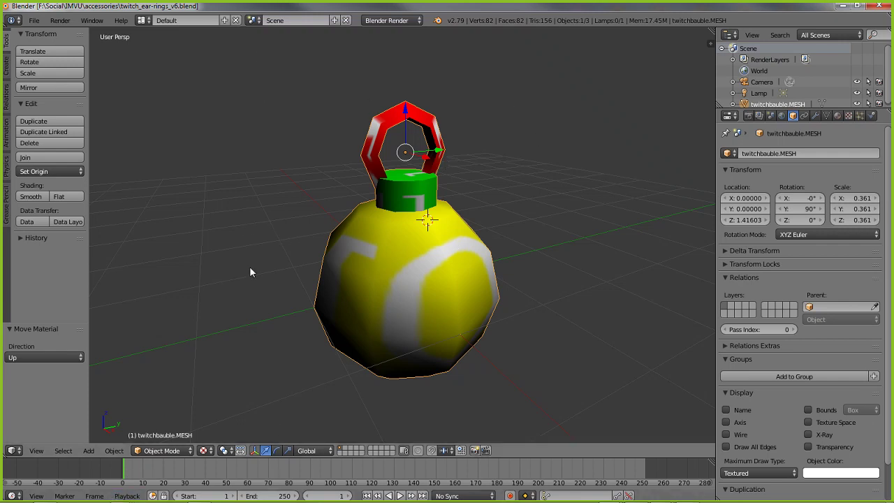
# Switch to the open Female04 (accessories).blend avatar file.
pyautogui.moveTo(107, 500)
pyautogui.click(45, 495)
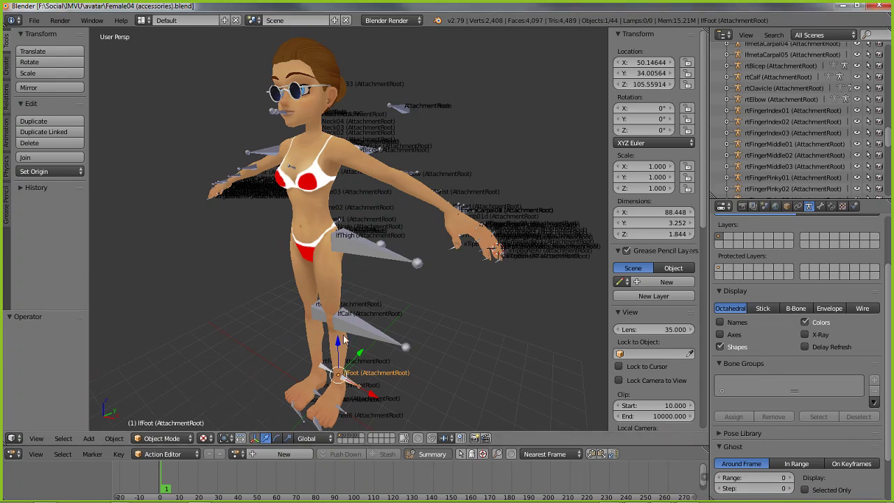
# Try moving the lfThigh, rtBicep and rtElbow attachment armatures individually on the avatar, cancelling each move.
pyautogui.moveTo(373, 235); pyautogui.dragTo(377, 253, button='middle')
pyautogui.rightClick(380, 248)
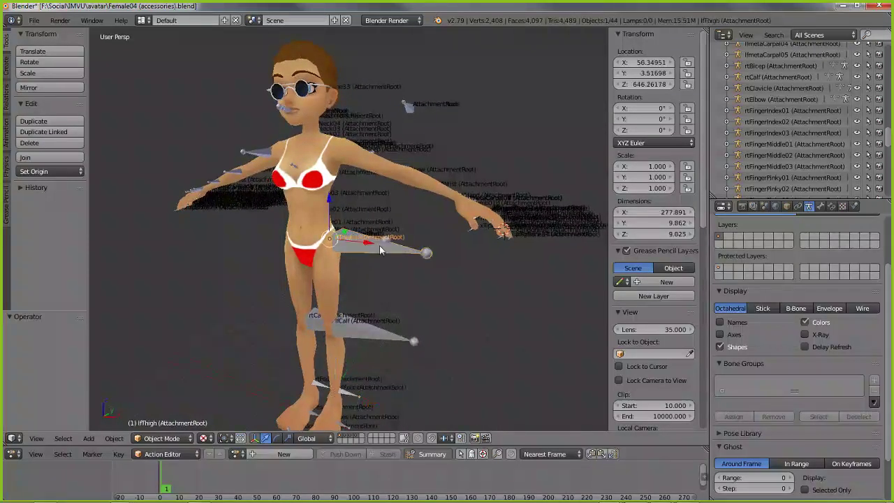
pyautogui.press('g')
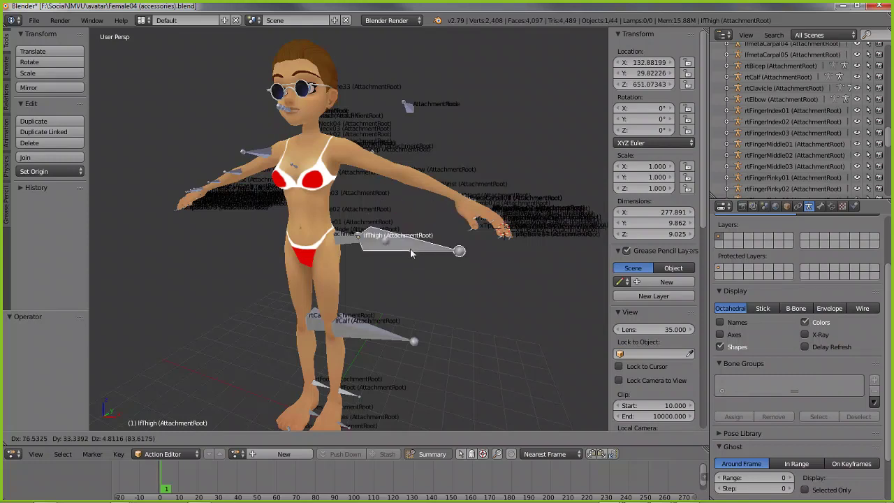
pyautogui.press('Escape')
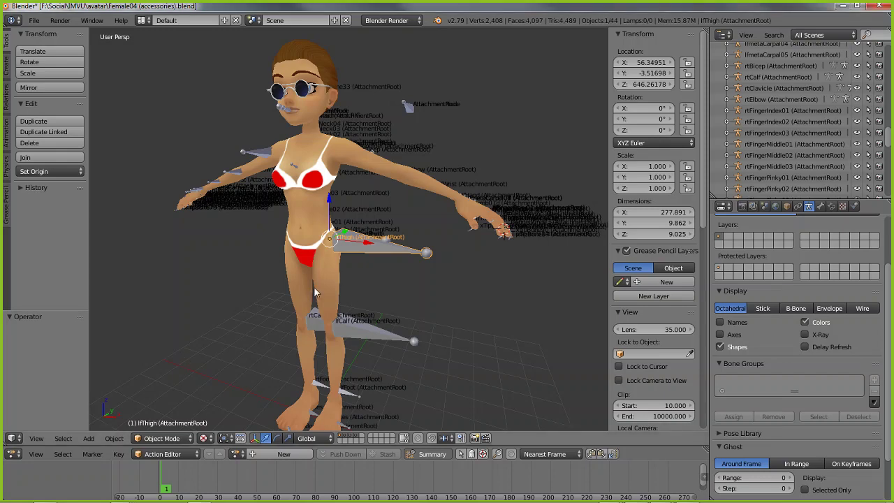
pyautogui.moveTo(349, 286); pyautogui.dragTo(368, 276, button='middle')
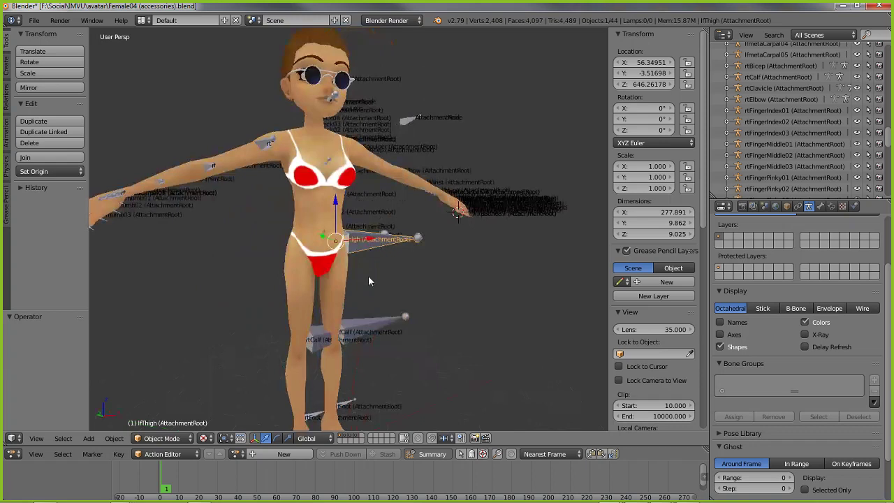
pyautogui.rightClick(263, 149)
pyautogui.press('g')
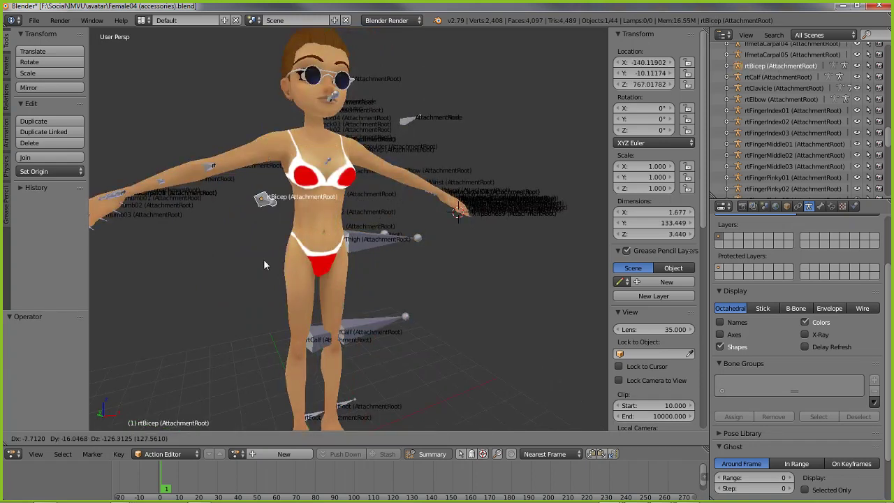
pyautogui.click(257, 146)
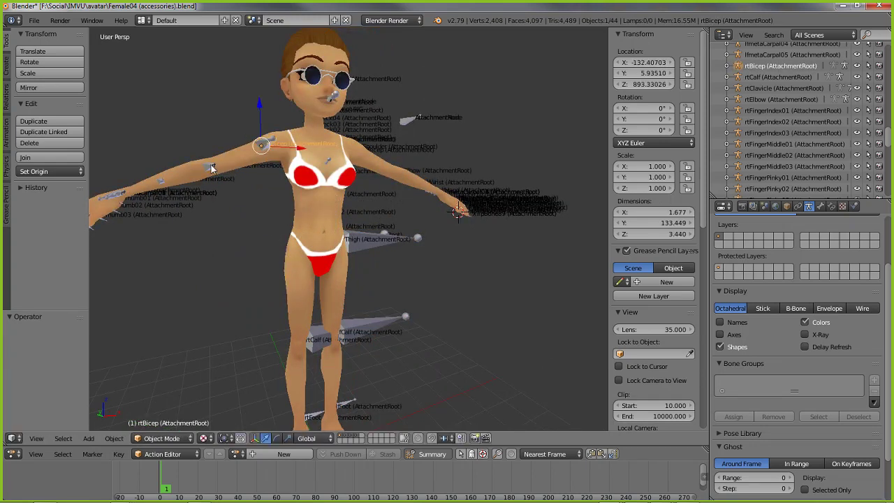
pyautogui.rightClick(212, 167)
pyautogui.press('g')
pyautogui.rightClick(216, 286)
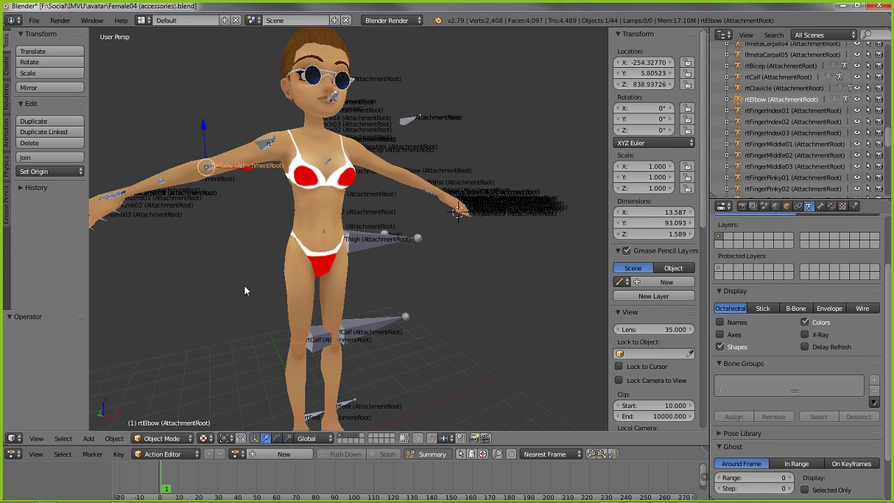
# Inspect the bones of the lfThigh armature in wireframe and turn on its bone name display.
pyautogui.moveTo(371, 285); pyautogui.dragTo(335, 280, button='middle')
pyautogui.scroll(4, 336, 280)
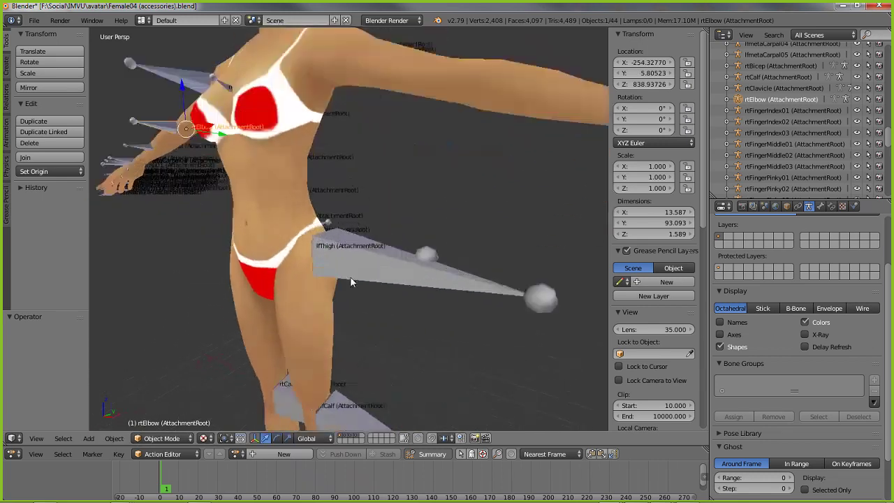
pyautogui.rightClick(381, 277)
pyautogui.press('Tab')
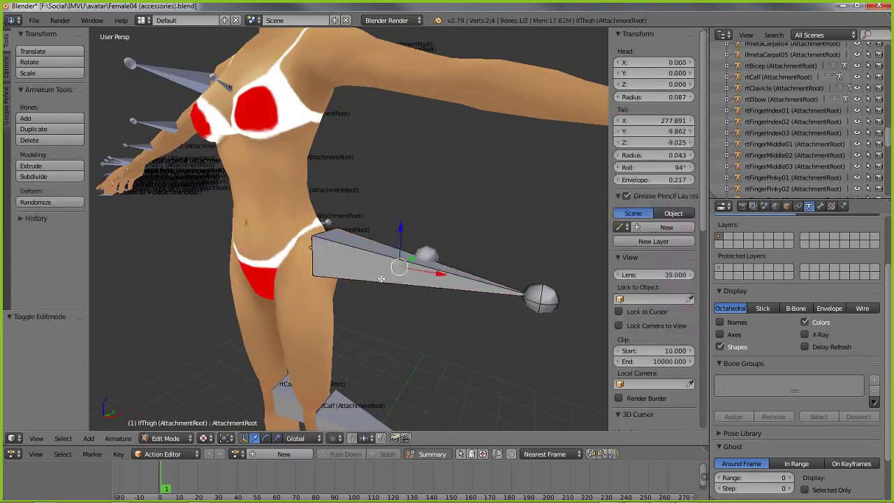
pyautogui.press('z')
pyautogui.rightClick(397, 278)
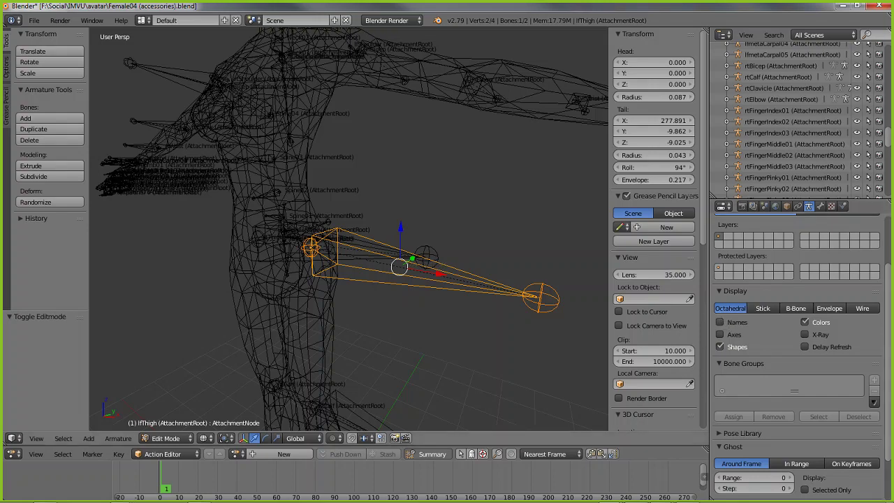
pyautogui.press('Tab')
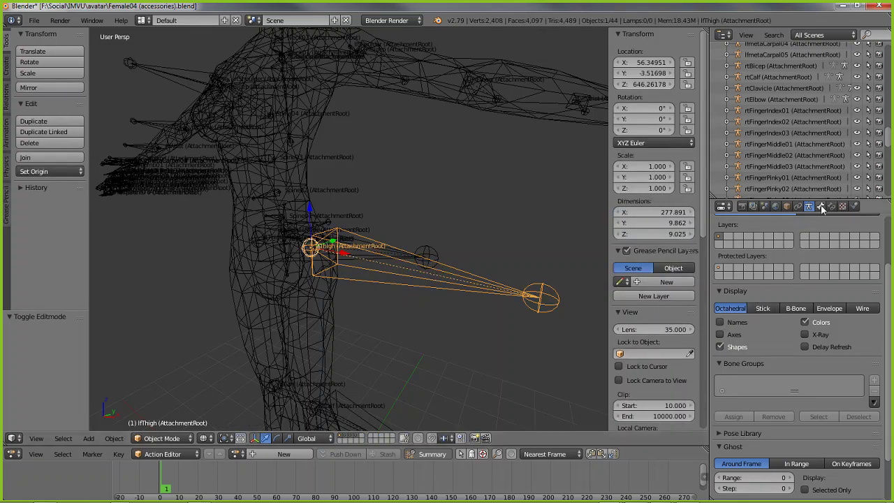
pyautogui.click(721, 322)
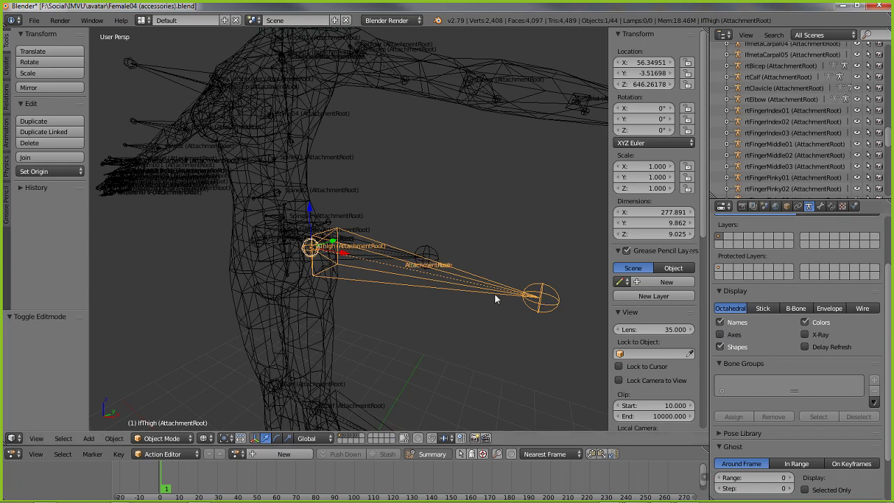
# Try moving only the AttachmentNode bone of the lfThigh armature in Edit Mode, cancel it, and return to textured Object Mode.
pyautogui.moveTo(494, 294); pyautogui.dragTo(481, 329, button='middle')
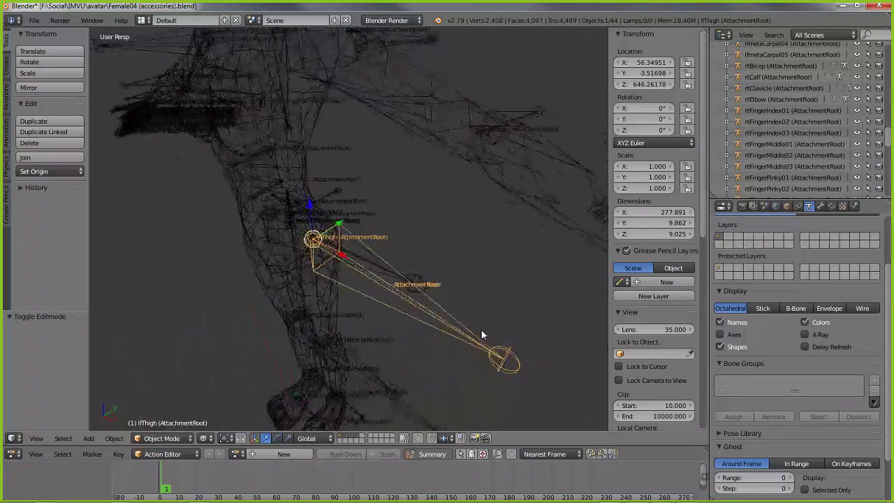
pyautogui.press('Tab')
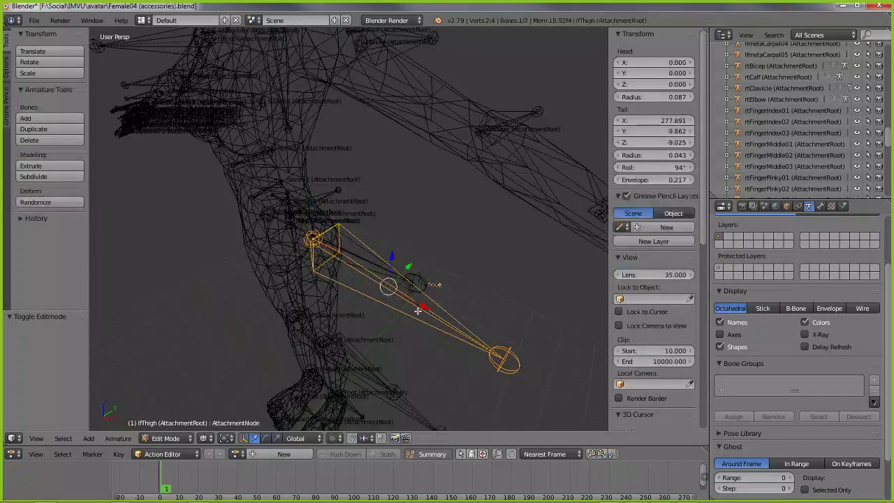
pyautogui.press('a')
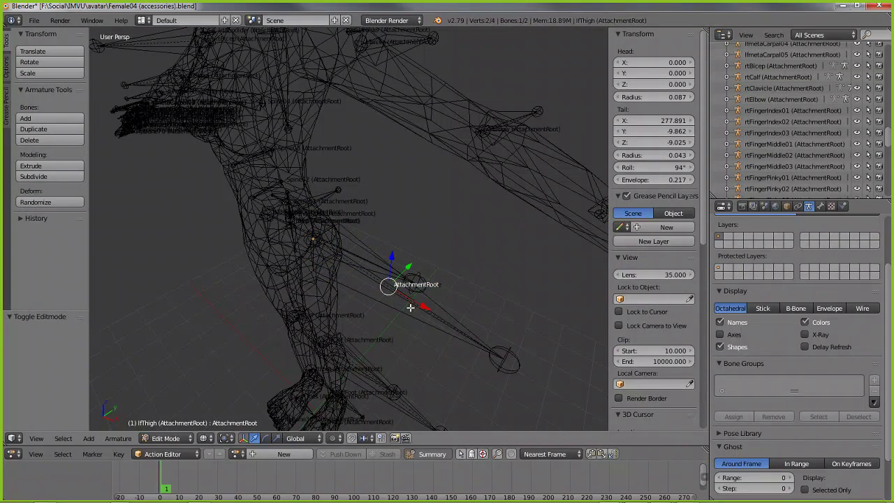
pyautogui.scroll(2, 430, 318)
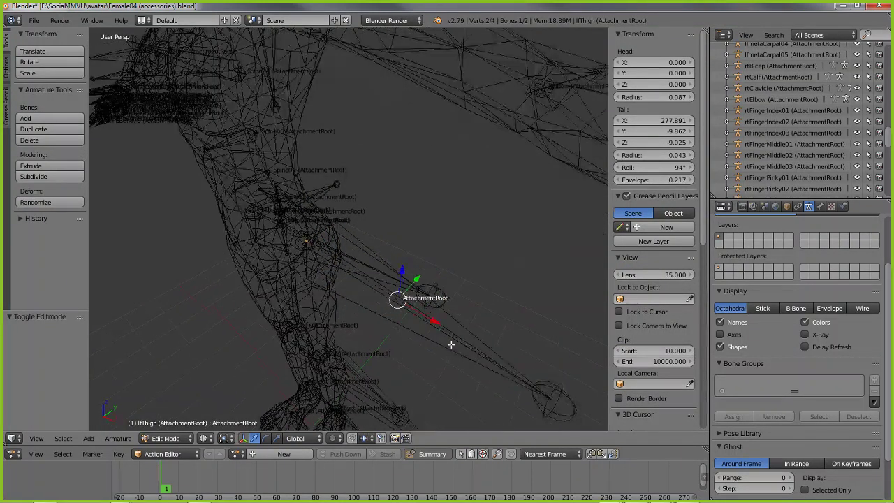
pyautogui.keyDown('shift'); pyautogui.moveTo(470, 354); pyautogui.dragTo(453, 323, button='middle'); pyautogui.keyUp('shift')
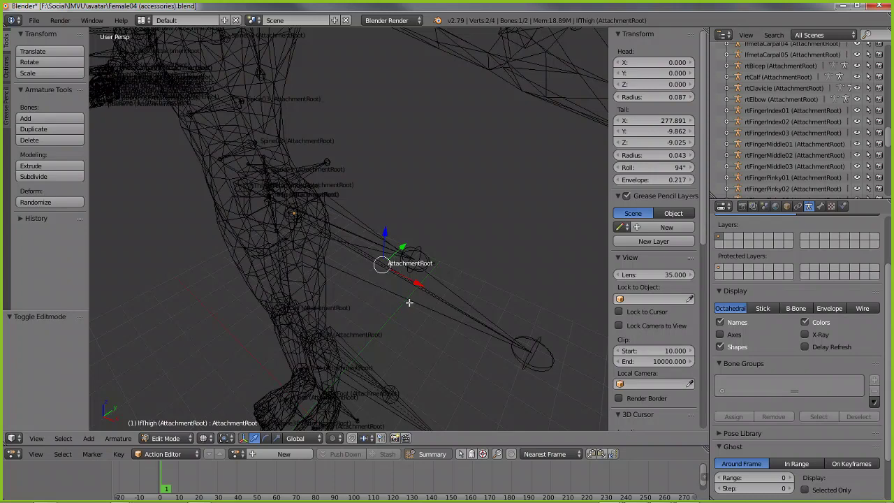
pyautogui.scroll(1, 410, 304)
pyautogui.scroll(-1, 415, 304)
pyautogui.rightClick(396, 283)
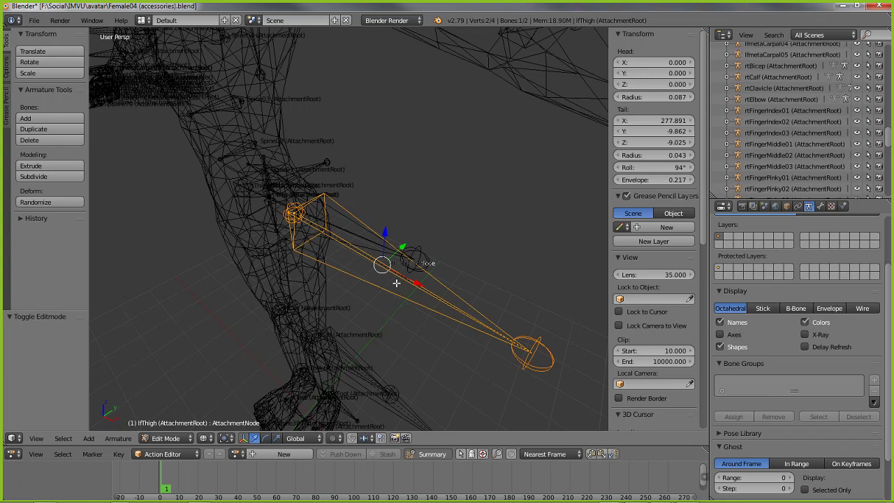
pyautogui.press('g')
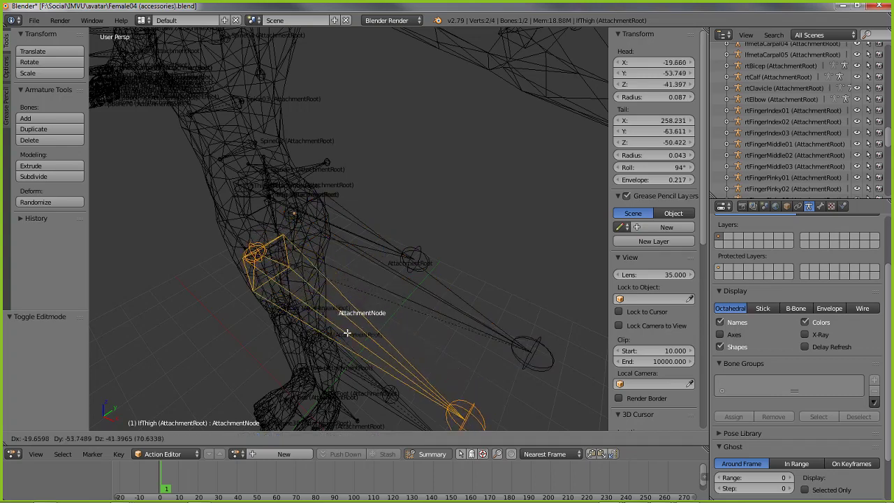
pyautogui.press('Escape')
pyautogui.moveTo(347, 334); pyautogui.dragTo(423, 287, button='middle')
pyautogui.moveTo(445, 233); pyautogui.dragTo(420, 277, button='middle')
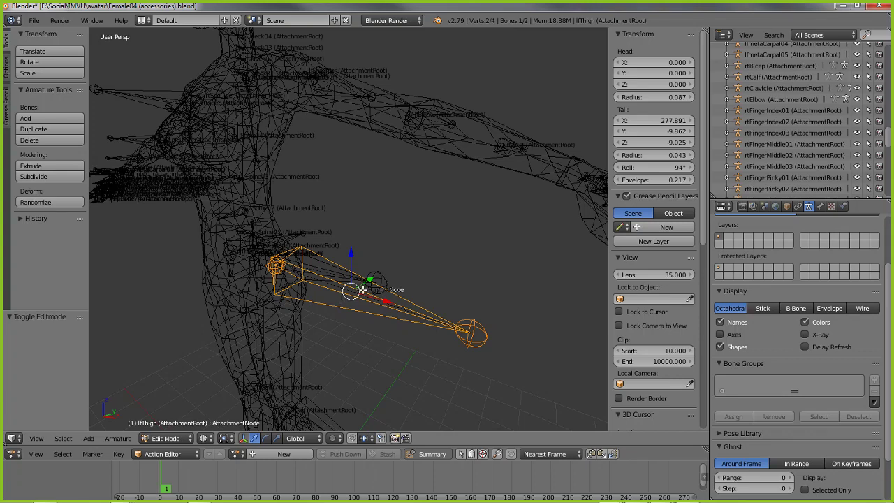
pyautogui.press('Tab')
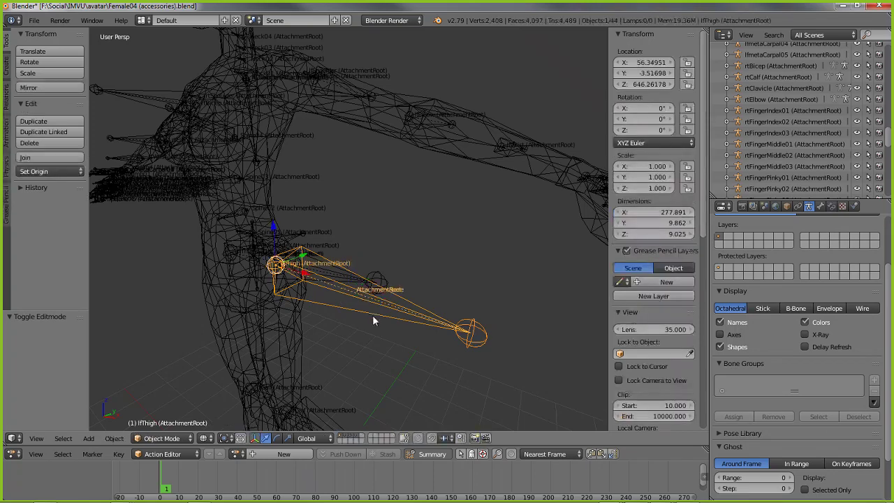
pyautogui.press('z')
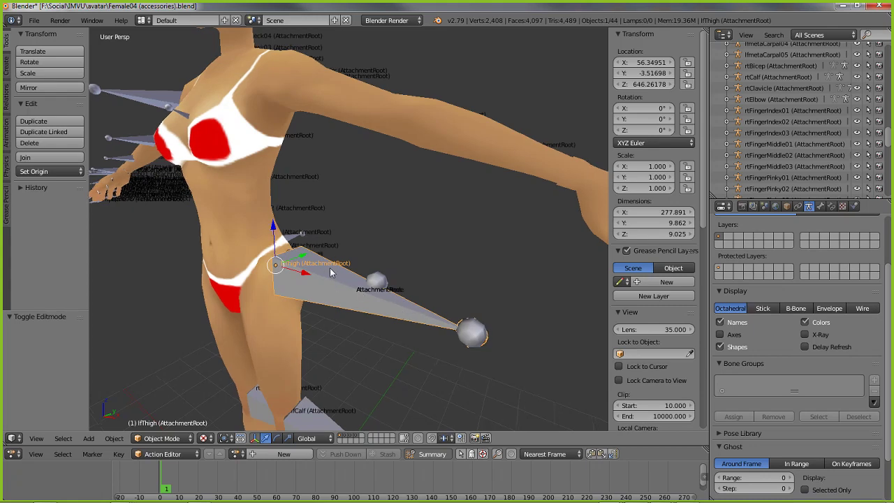
# Select the Attachment.RIG armature projecting from the avatar's mouth.
pyautogui.moveTo(340, 283); pyautogui.dragTo(346, 270, button='middle')
pyautogui.scroll(-2, 332, 276)
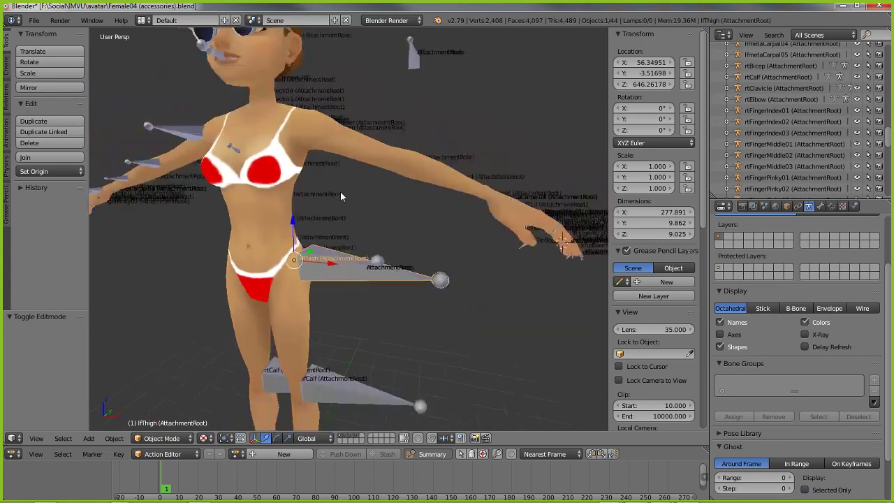
pyautogui.keyDown('shift'); pyautogui.moveTo(341, 192); pyautogui.dragTo(354, 270, button='middle'); pyautogui.keyUp('shift')
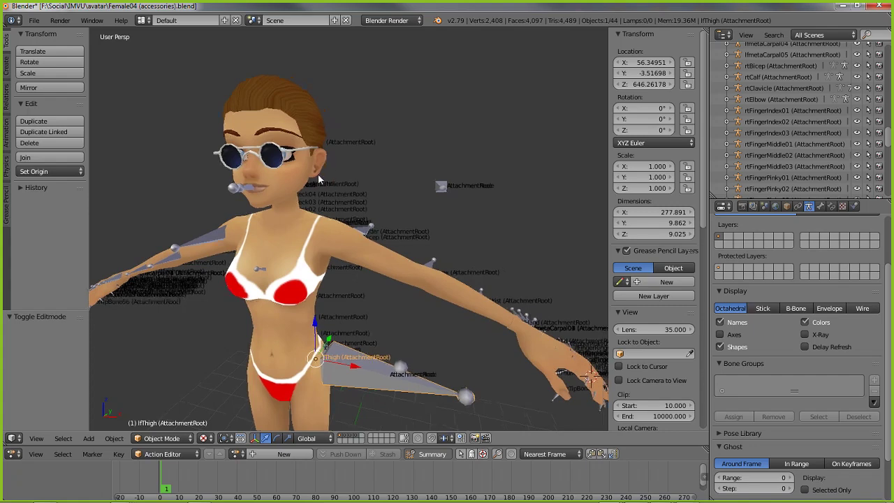
pyautogui.moveTo(345, 211); pyautogui.dragTo(440, 250, button='middle')
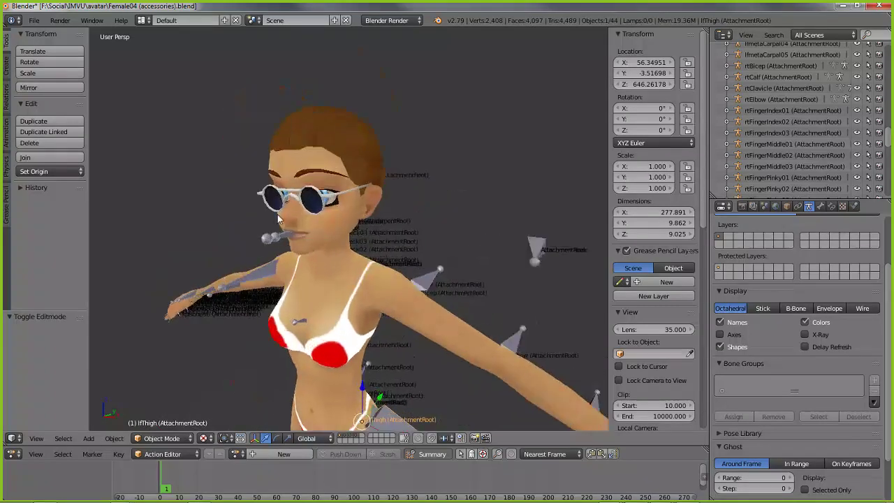
pyautogui.scroll(4, 278, 218)
pyautogui.rightClick(203, 240)
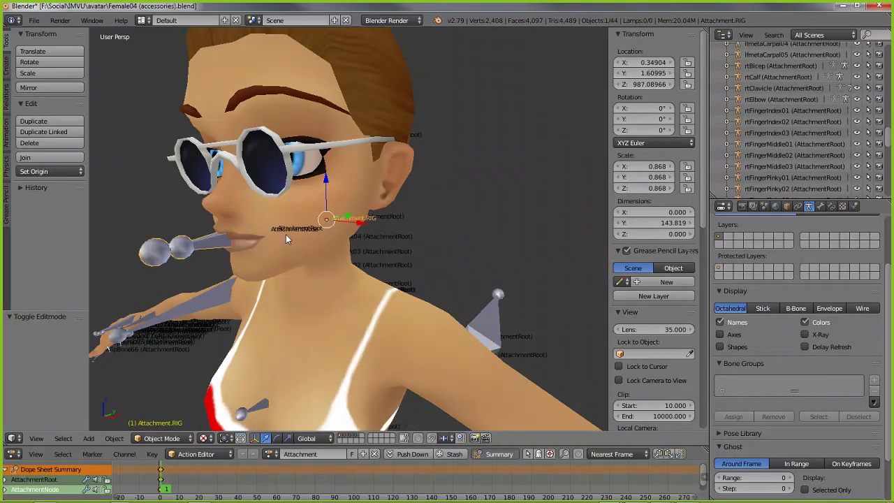
# Examine the Head and Attachment.RIG armatures inside the avatar's head in wireframe display.
pyautogui.press('z')
pyautogui.moveTo(287, 239)
pyautogui.mouseDown(button='middle')
pyautogui.moveTo(315, 240)
pyautogui.moveTo(319, 249)
pyautogui.moveTo(283, 239)
pyautogui.moveTo(280, 219)
pyautogui.moveTo(304, 224)
pyautogui.moveTo(308, 238)
pyautogui.mouseUp(button='middle')
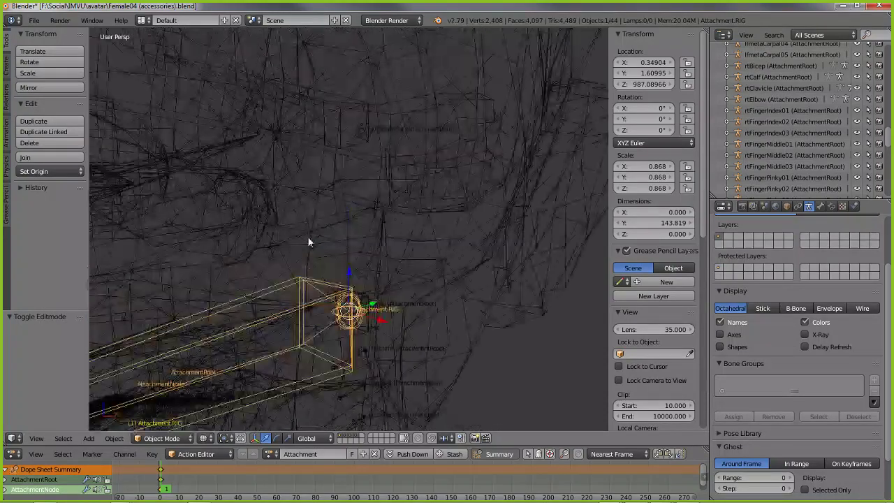
pyautogui.moveTo(310, 314); pyautogui.dragTo(315, 306, button='middle')
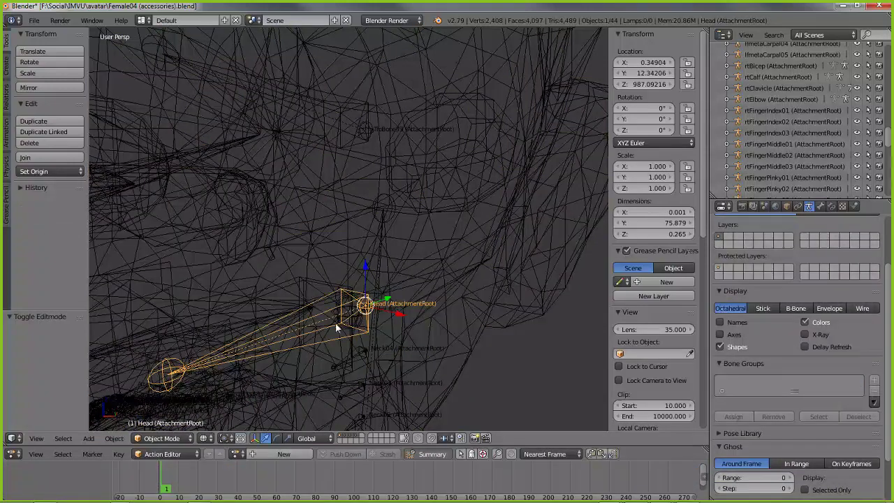
pyautogui.moveTo(339, 327); pyautogui.dragTo(263, 313, button='middle')
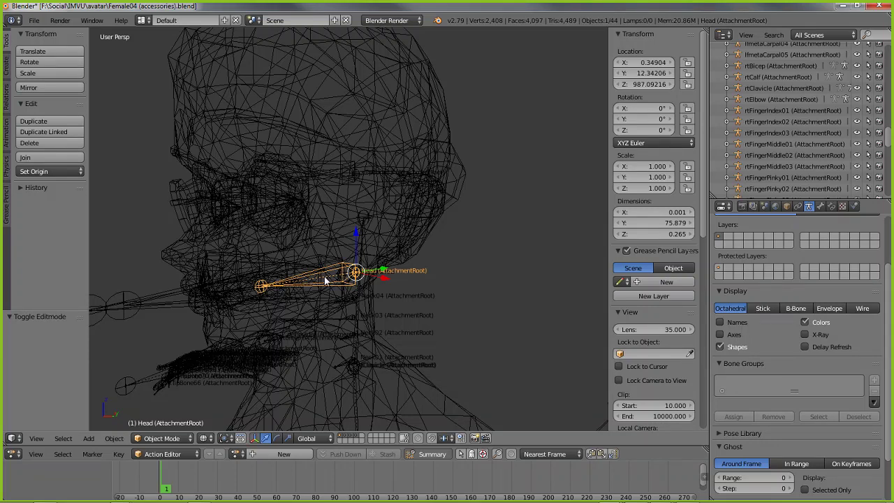
pyautogui.moveTo(291, 302); pyautogui.dragTo(312, 302, button='middle')
pyautogui.rightClick(239, 300)
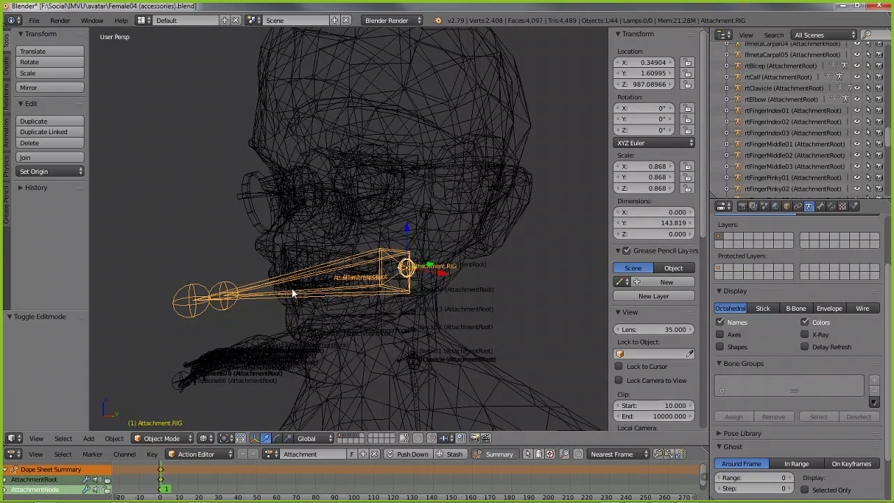
pyautogui.moveTo(293, 292); pyautogui.dragTo(281, 282, button='middle')
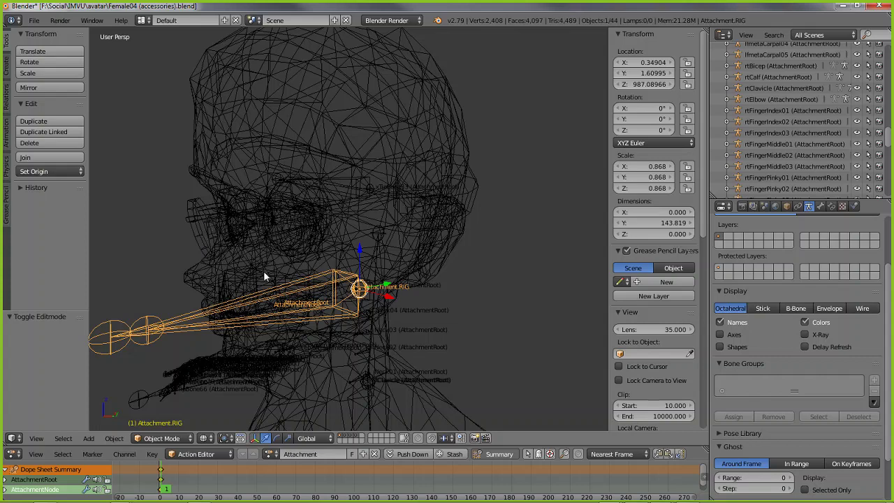
# Select the Head armature inside the avatar's head and check its bones in Edit Mode.
pyautogui.rightClick(336, 295)
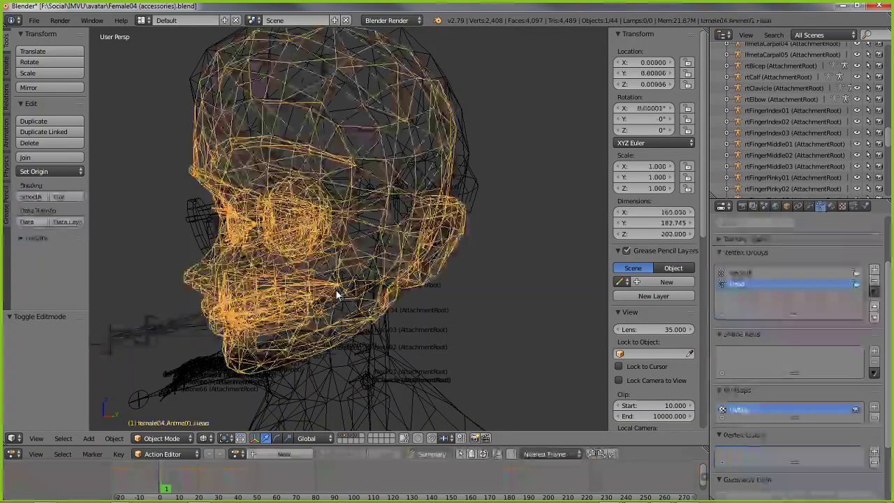
pyautogui.rightClick(336, 295)
pyautogui.moveTo(336, 294); pyautogui.dragTo(342, 302, button='middle')
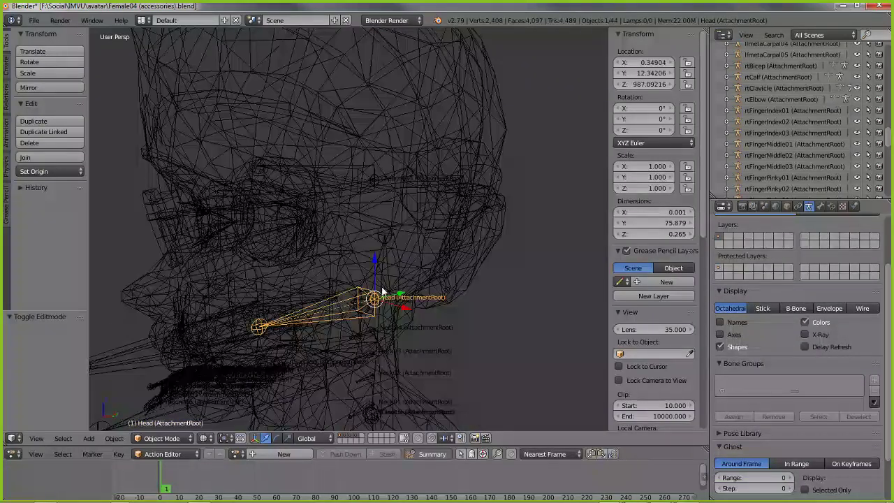
pyautogui.press('Tab')
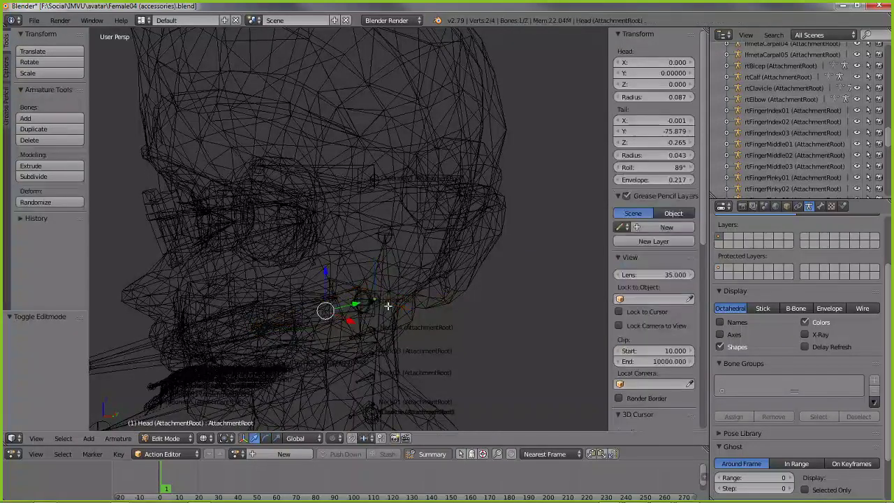
pyautogui.press('a')
pyautogui.press('a')
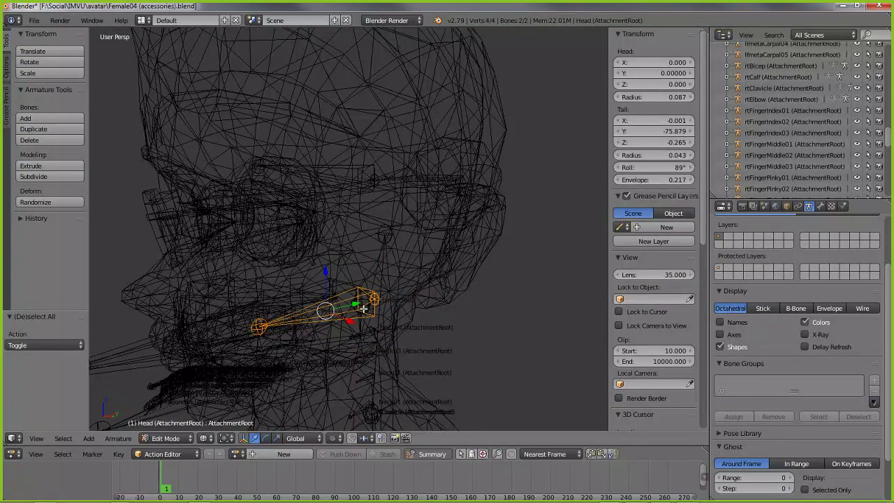
pyautogui.press('Tab')
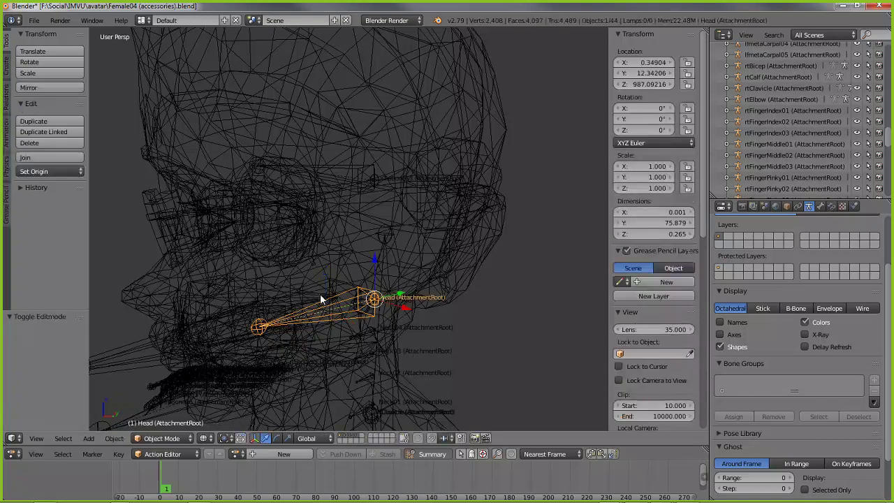
# Switch the viewport from wireframe back to textured display around the avatar's head and shoulders.
pyautogui.scroll(-4, 340, 306)
pyautogui.moveTo(340, 306); pyautogui.dragTo(360, 299, button='middle')
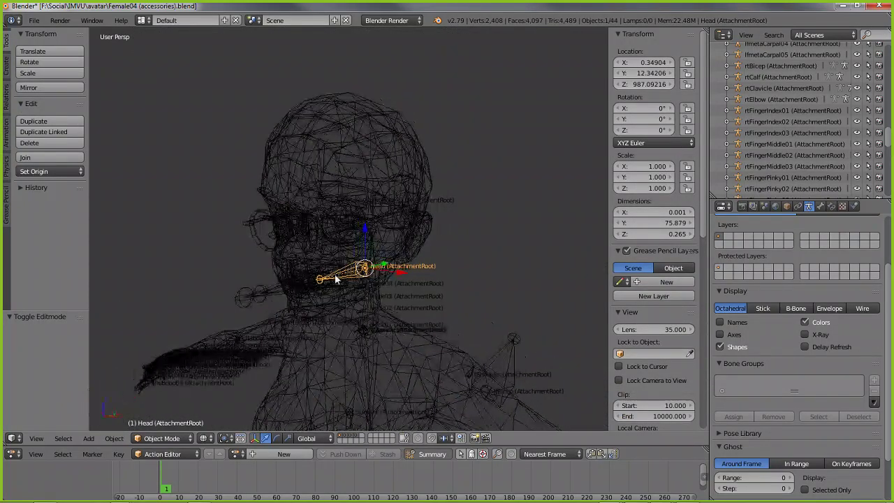
pyautogui.hotkey('alt', 'z')
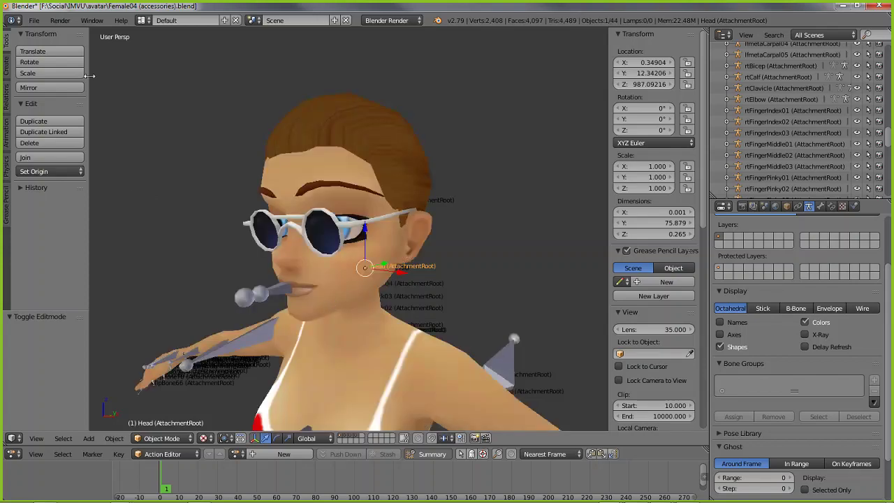
# Start an append from a library and open twitch_ear-rings_v6.blend in the IMVU accessories folder.
pyautogui.click(33, 20)
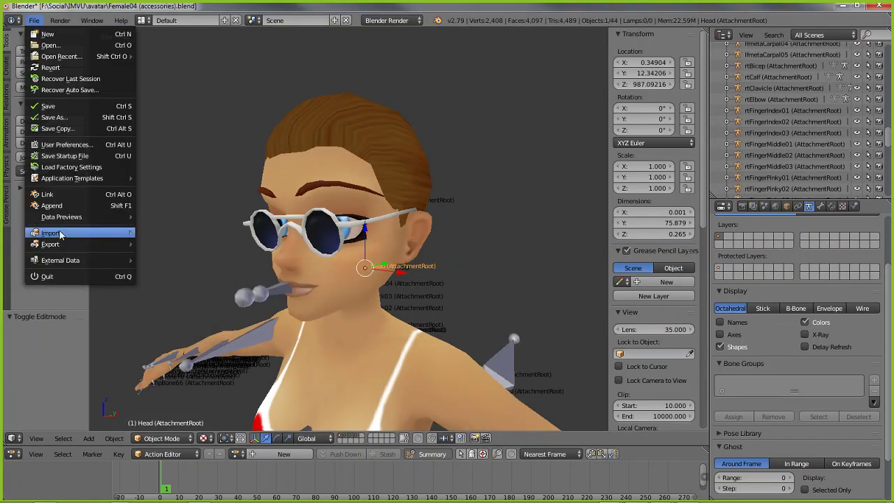
pyautogui.moveTo(77, 232)
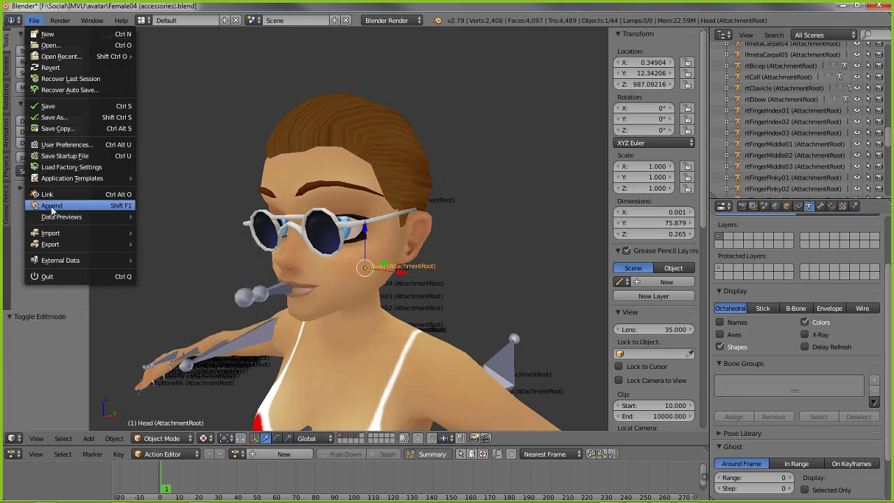
pyautogui.click(50, 205)
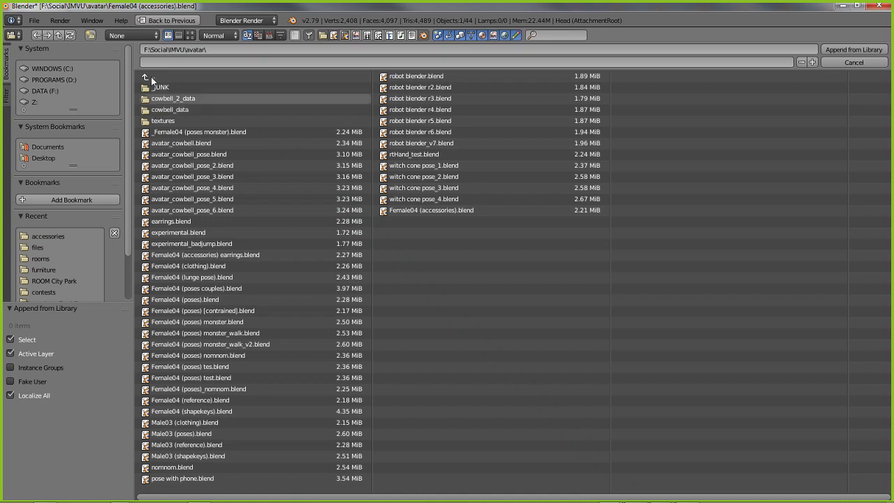
pyautogui.click(148, 76)
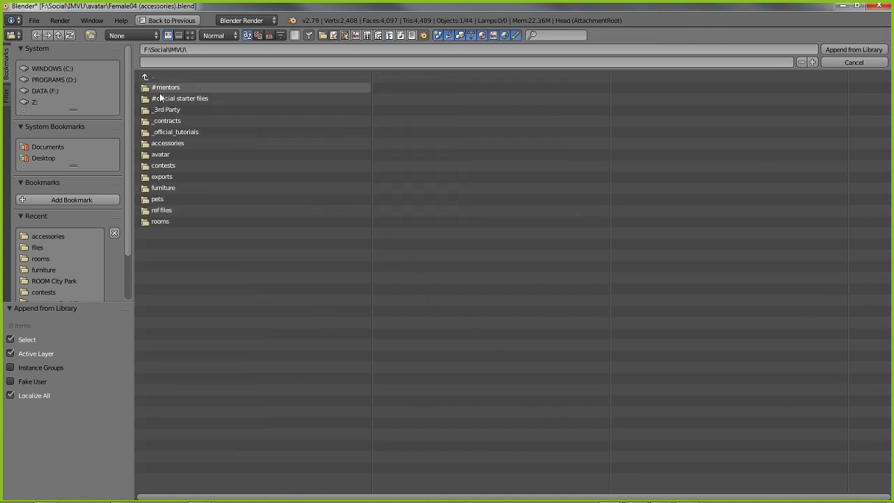
pyautogui.click(165, 143)
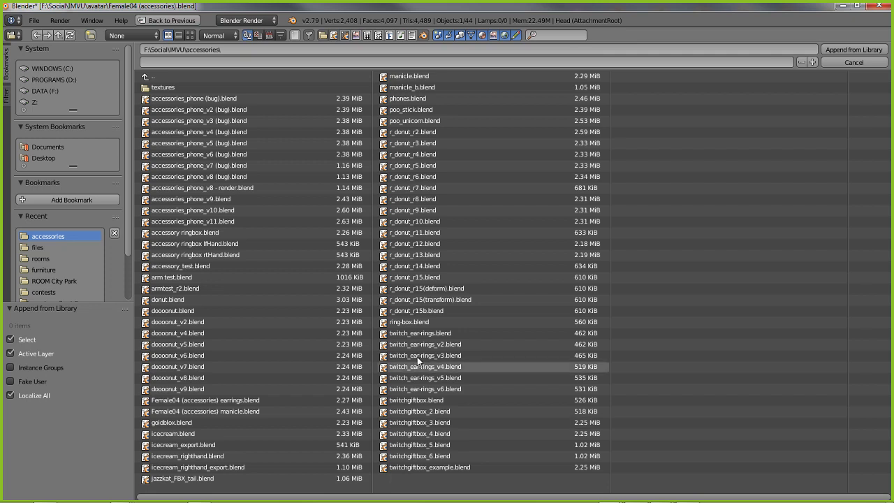
pyautogui.click(403, 390)
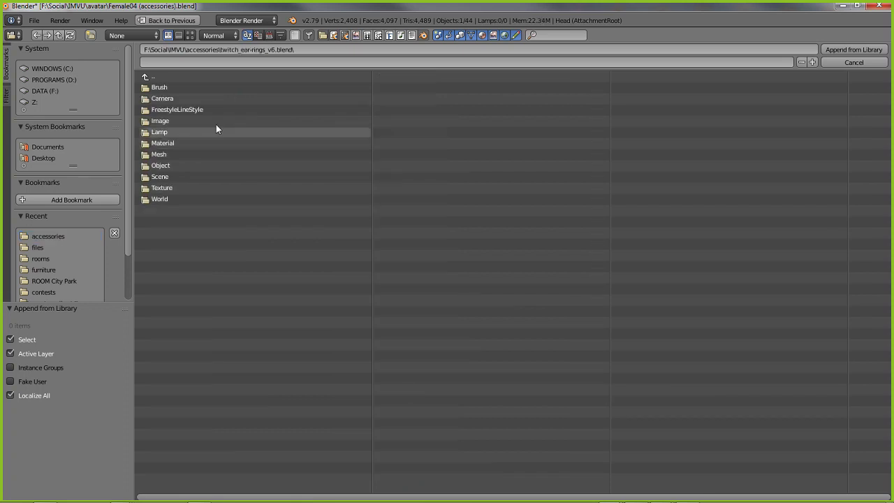
pyautogui.click(145, 76)
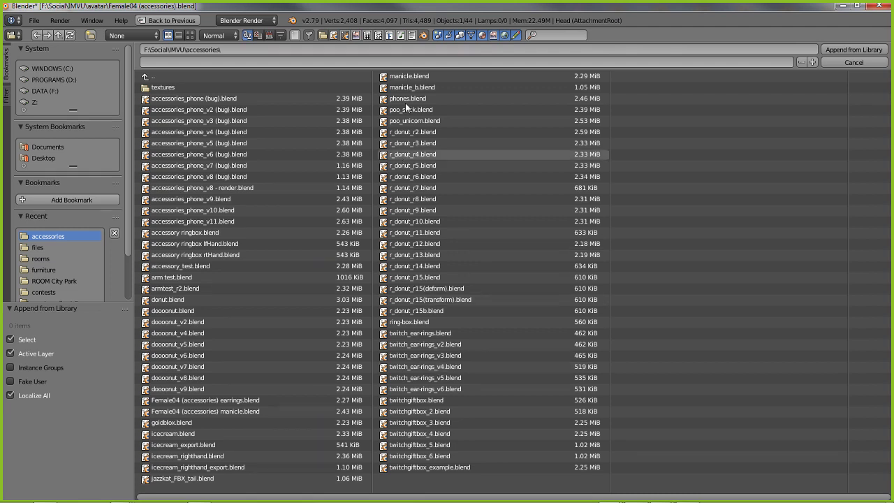
pyautogui.doubleClick(384, 389)
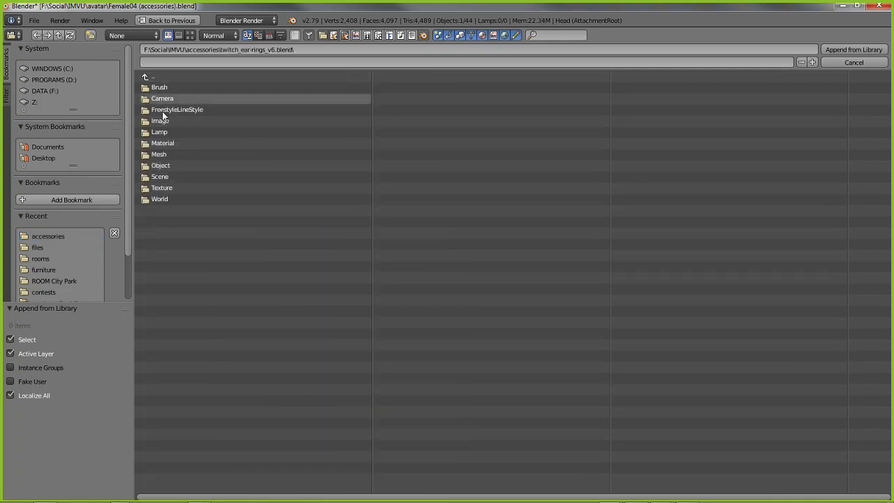
# Append the twitchbauble.MESH object from the library file's Object category.
pyautogui.click(149, 168)
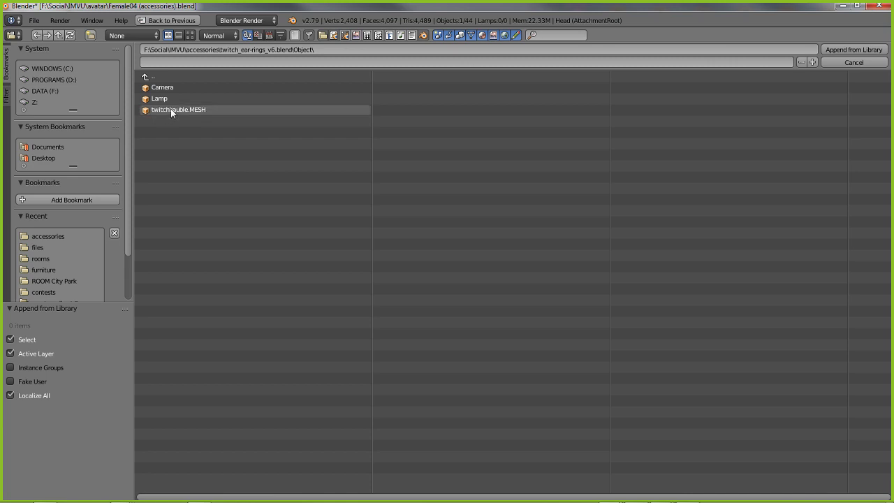
pyautogui.click(171, 110)
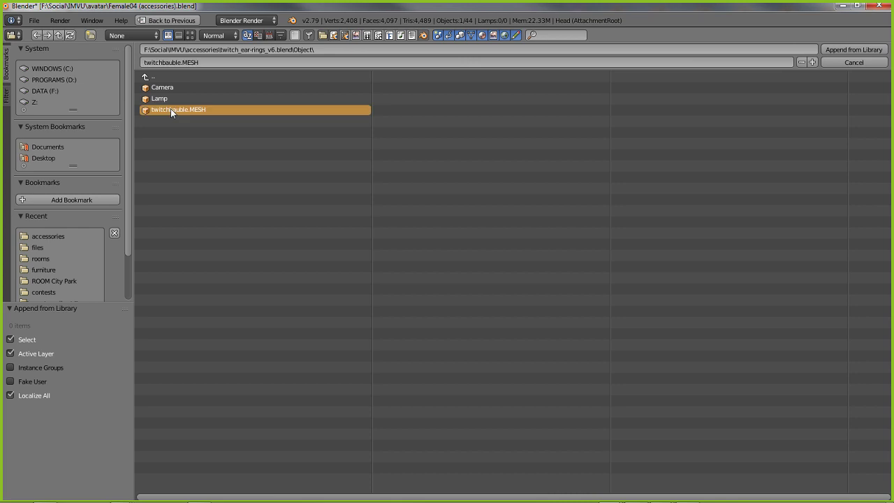
pyautogui.click(851, 50)
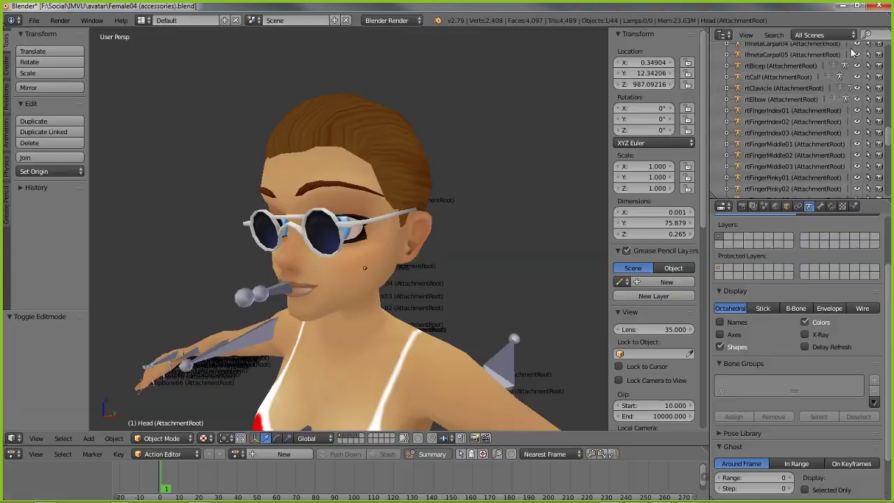
# Frame the view on the appended twitchbauble mesh.
pyautogui.moveTo(285, 314)
pyautogui.mouseDown(button='middle')
pyautogui.moveTo(307, 316)
pyautogui.moveTo(284, 310)
pyautogui.mouseUp(button='middle')
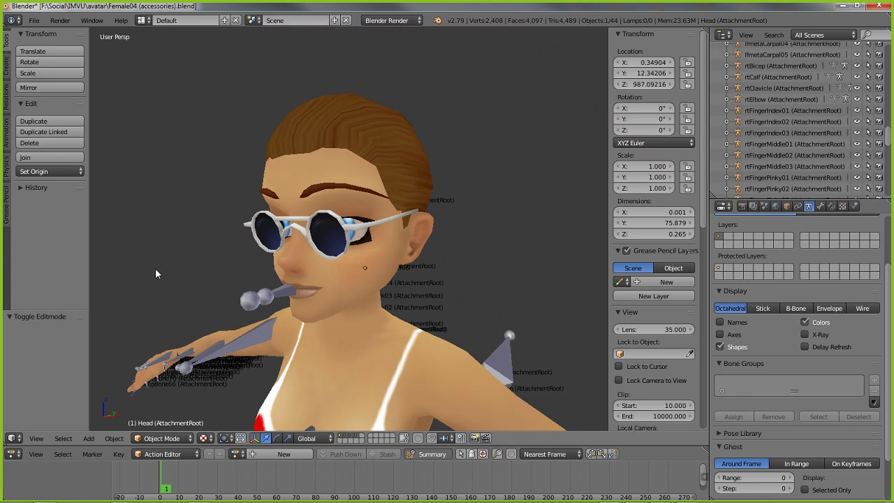
pyautogui.click(64, 439)
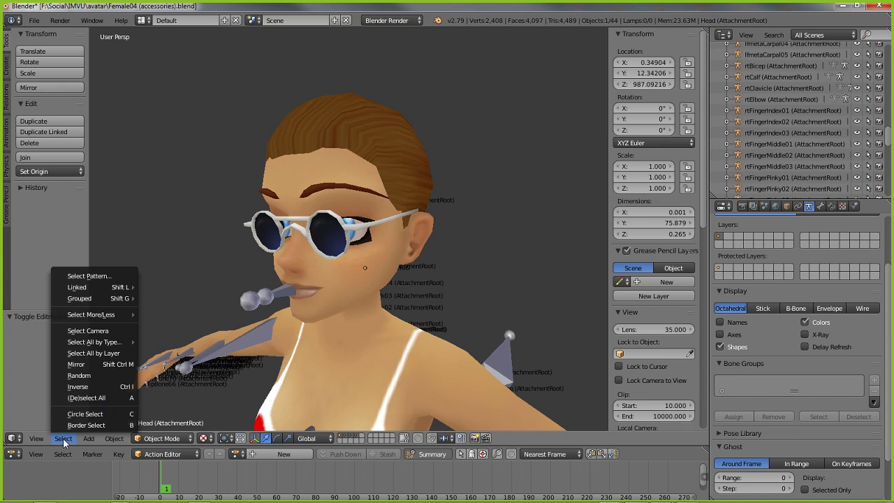
pyautogui.click(37, 437)
pyautogui.click(37, 438)
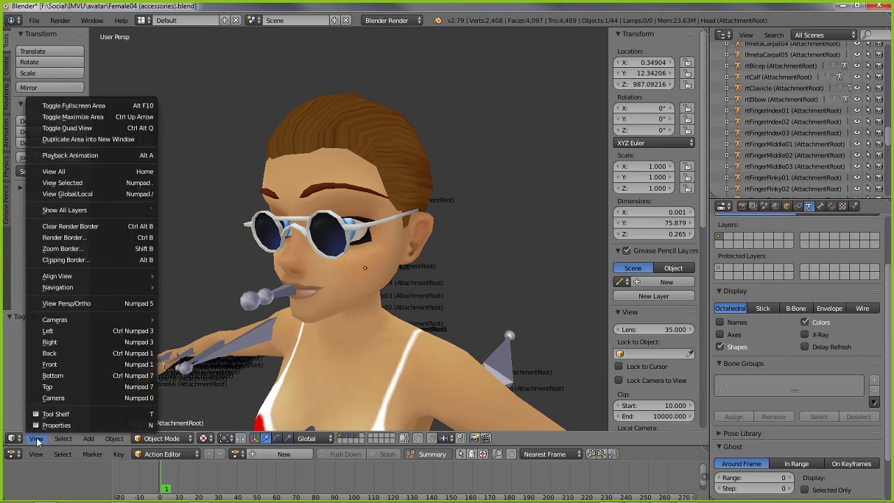
pyautogui.click(62, 183)
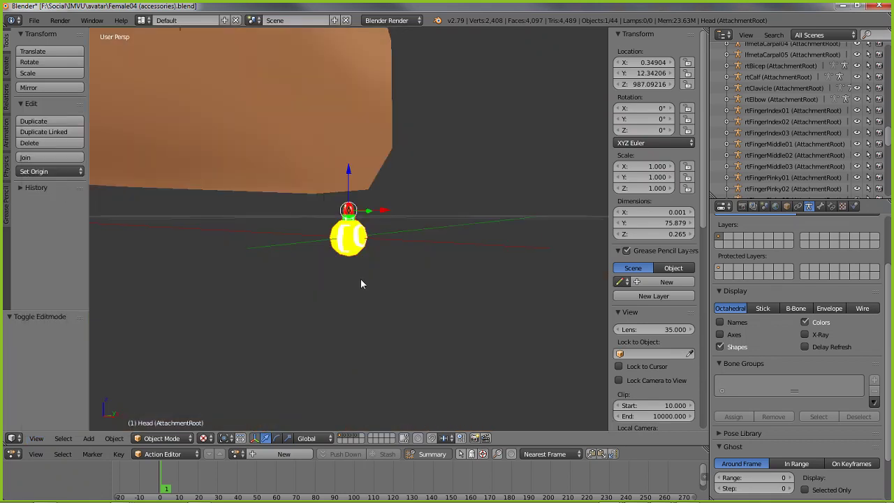
# Examine the bauble's size and position relative to the avatar's feet and legs, and frame the bauble again.
pyautogui.moveTo(360, 284)
pyautogui.mouseDown(button='middle')
pyautogui.moveTo(335, 280)
pyautogui.moveTo(466, 286)
pyautogui.moveTo(305, 283)
pyautogui.moveTo(381, 284)
pyautogui.moveTo(358, 282)
pyautogui.moveTo(356, 293)
pyautogui.moveTo(322, 273)
pyautogui.moveTo(359, 280)
pyautogui.moveTo(369, 296)
pyautogui.moveTo(378, 285)
pyautogui.moveTo(361, 278)
pyautogui.mouseUp(button='middle')
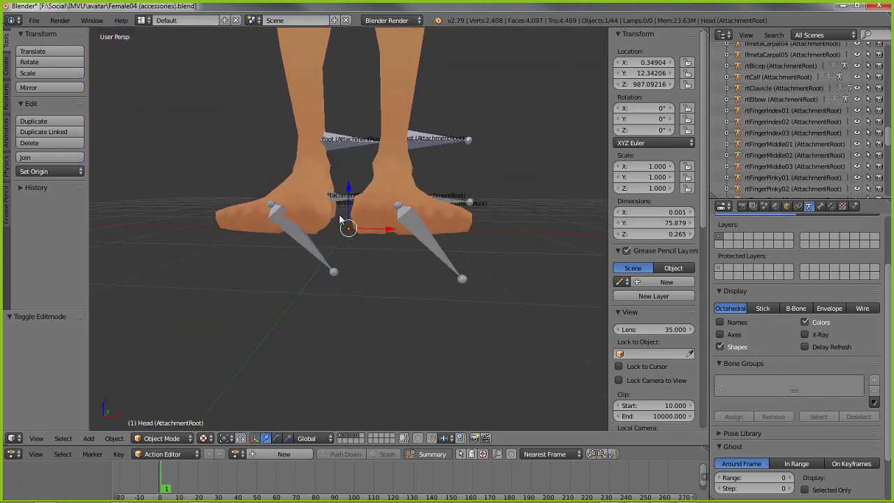
pyautogui.keyDown('shift'); pyautogui.moveTo(340, 217); pyautogui.dragTo(355, 307, button='middle'); pyautogui.keyUp('shift')
pyautogui.scroll(-5, 357, 350)
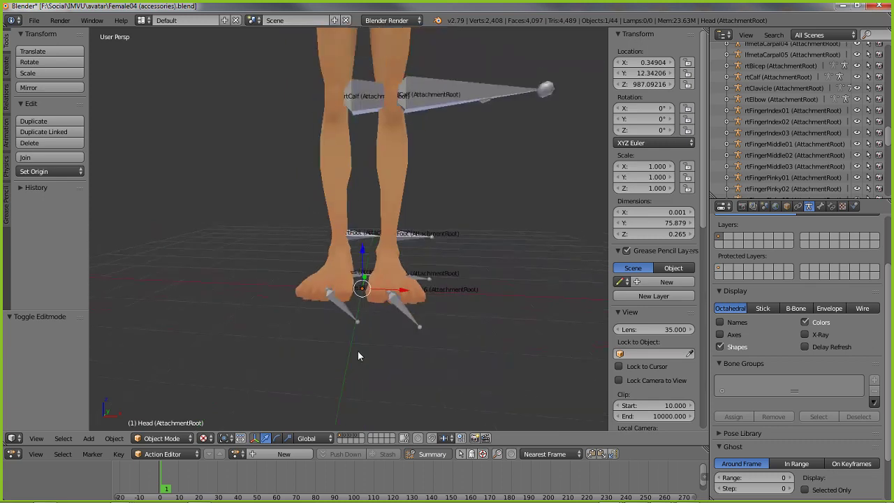
pyautogui.moveTo(359, 203)
pyautogui.keyDown('shift'); pyautogui.mouseDown(button='middle')
pyautogui.moveTo(345, 385)
pyautogui.moveTo(343, 247)
pyautogui.mouseUp(button='middle'); pyautogui.keyUp('shift')
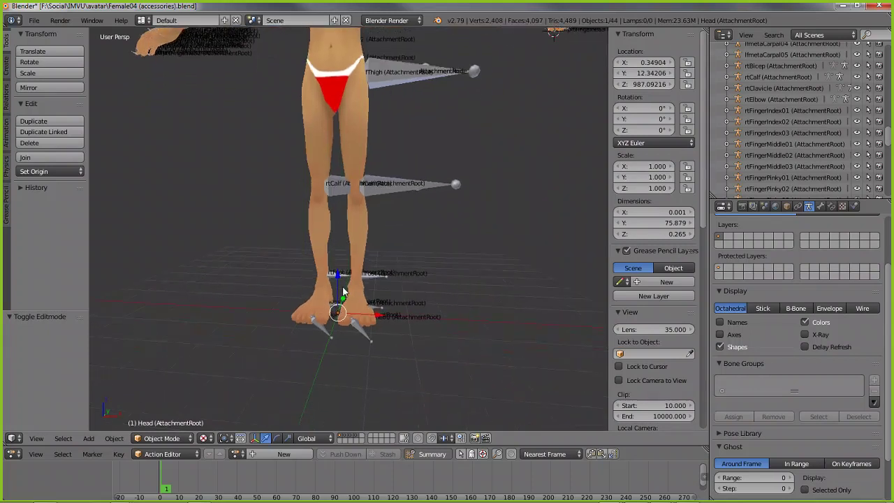
pyautogui.scroll(5, 336, 315)
pyautogui.scroll(-2, 334, 311)
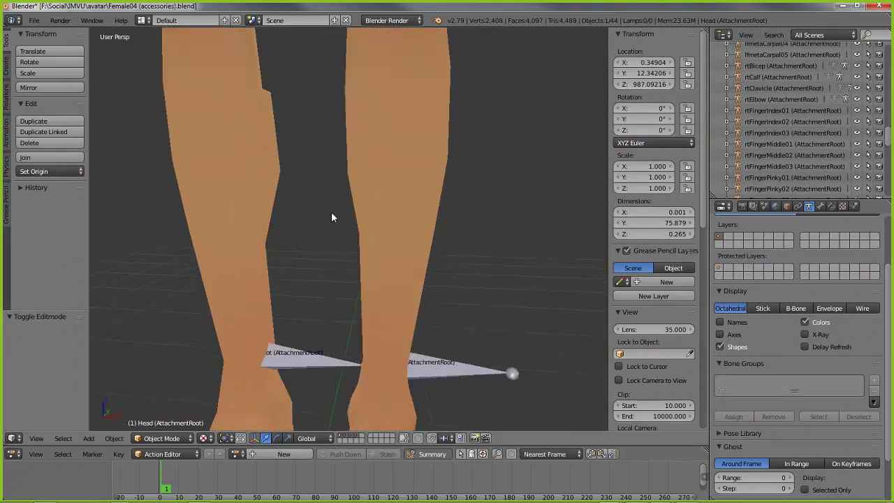
pyautogui.keyDown('shift'); pyautogui.moveTo(331, 213); pyautogui.dragTo(355, 142, button='middle'); pyautogui.keyUp('shift')
pyautogui.scroll(3, 346, 361)
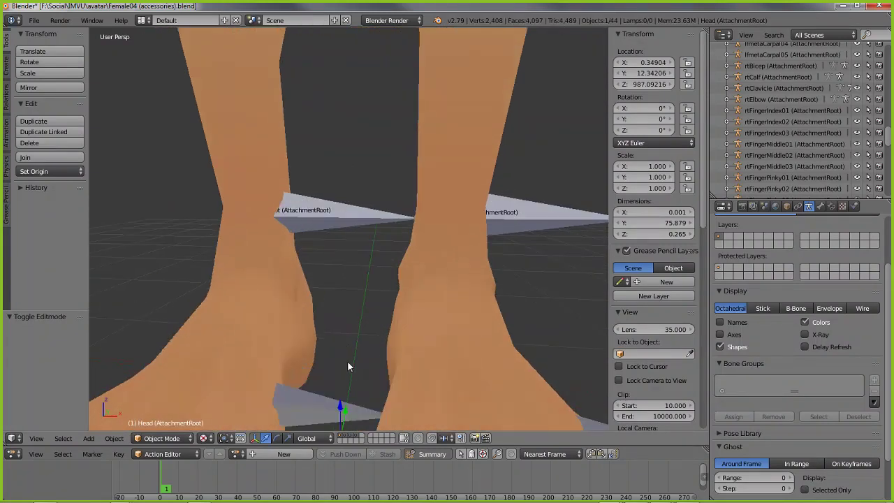
pyautogui.press('KP_Decimal')
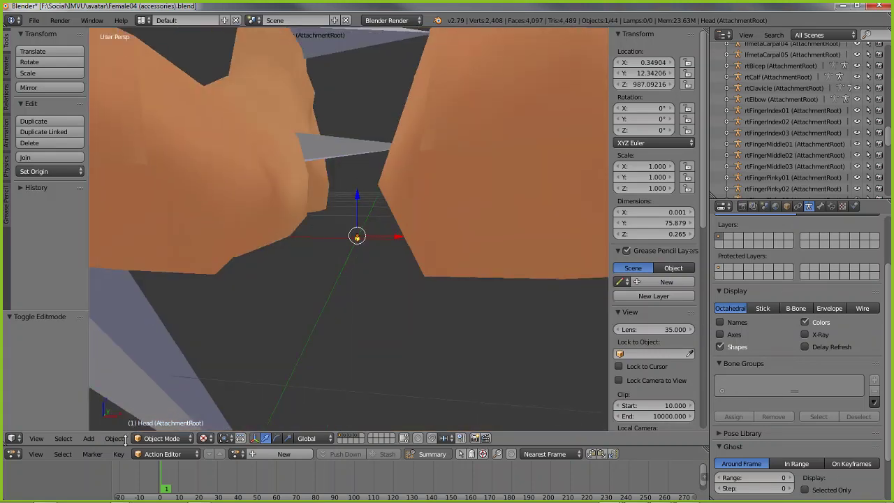
pyautogui.click(36, 439)
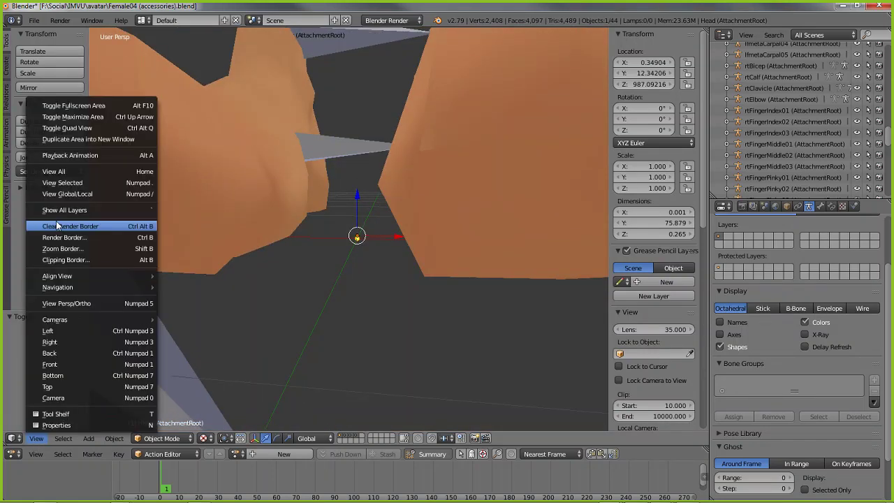
pyautogui.click(60, 184)
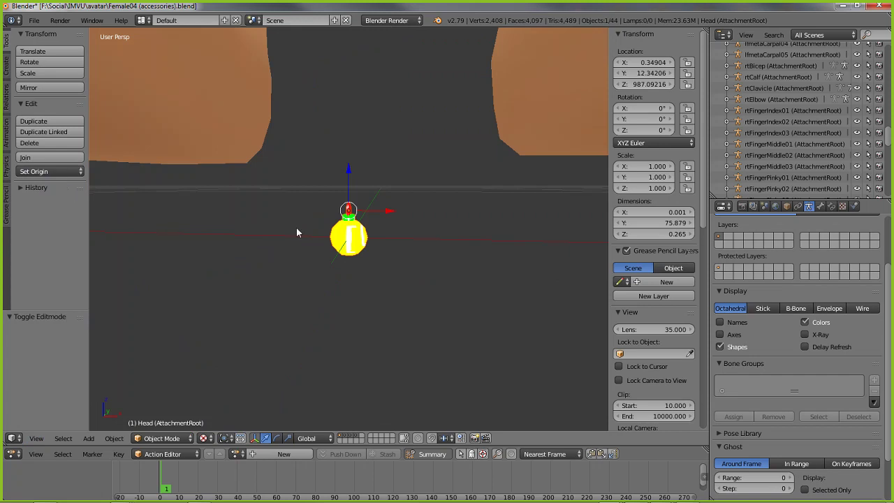
# Try scaling the bauble between the avatar's feet freehand by a factor of about 14.65, and undo that scaling.
pyautogui.click(36, 439)
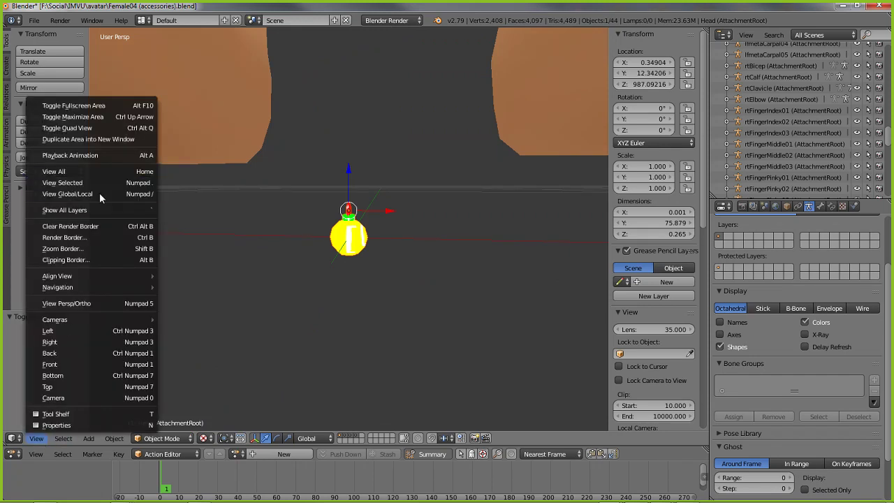
pyautogui.scroll(-10, 406, 262)
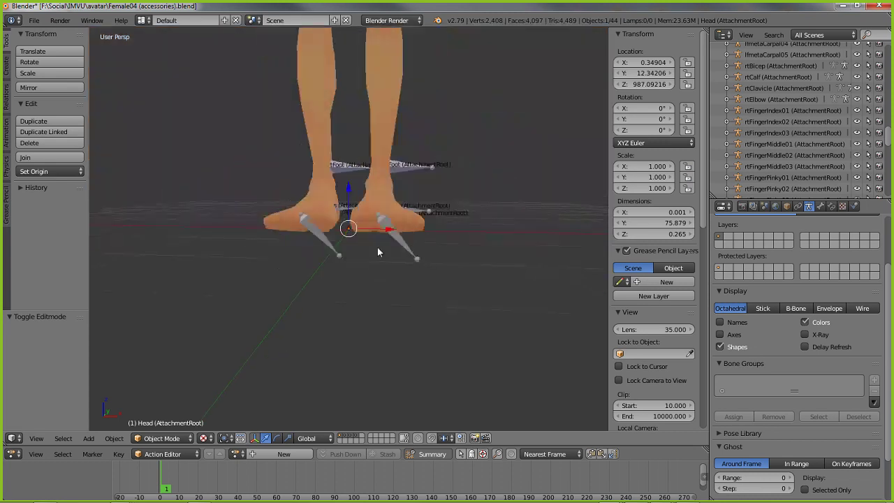
pyautogui.moveTo(377, 250); pyautogui.dragTo(369, 271, button='middle')
pyautogui.scroll(2, 355, 348)
pyautogui.scroll(2, 352, 349)
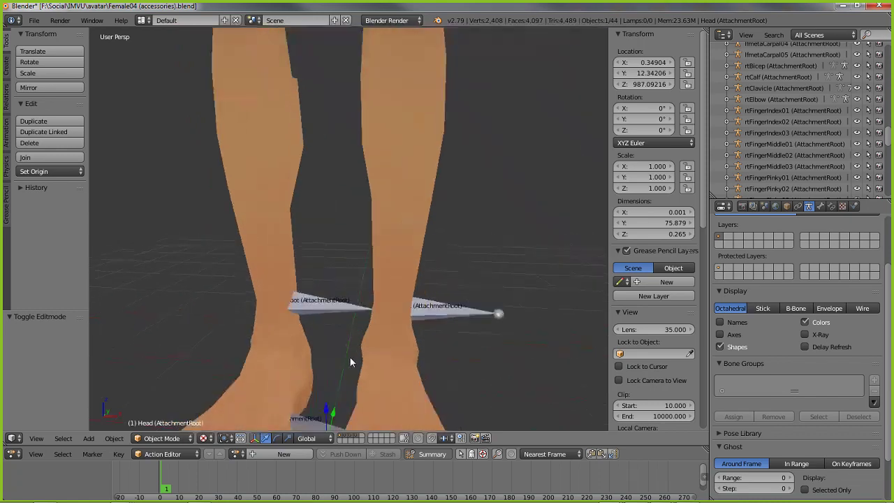
pyautogui.moveTo(351, 361); pyautogui.dragTo(371, 253, button='middle')
pyautogui.scroll(2, 366, 290)
pyautogui.scroll(1, 357, 368)
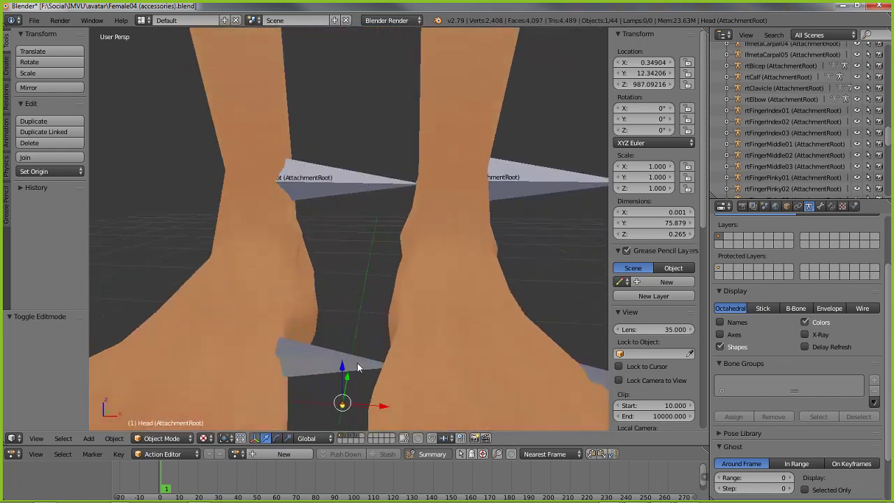
pyautogui.click(289, 439)
pyautogui.moveTo(351, 403); pyautogui.dragTo(428, 299)
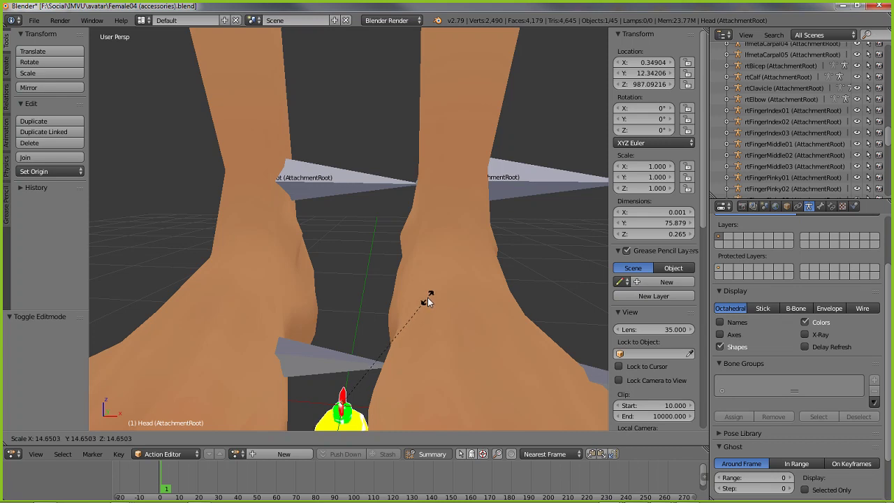
pyautogui.click(427, 298)
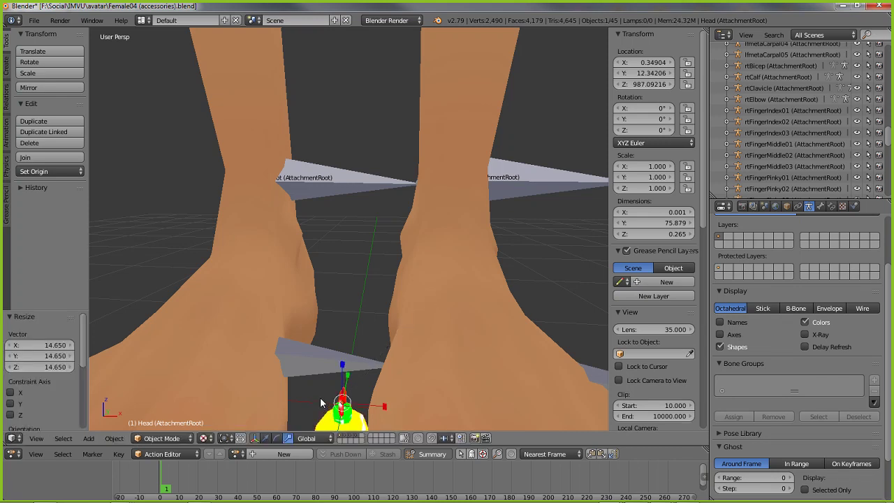
pyautogui.hotkey('ctrl', 'z')
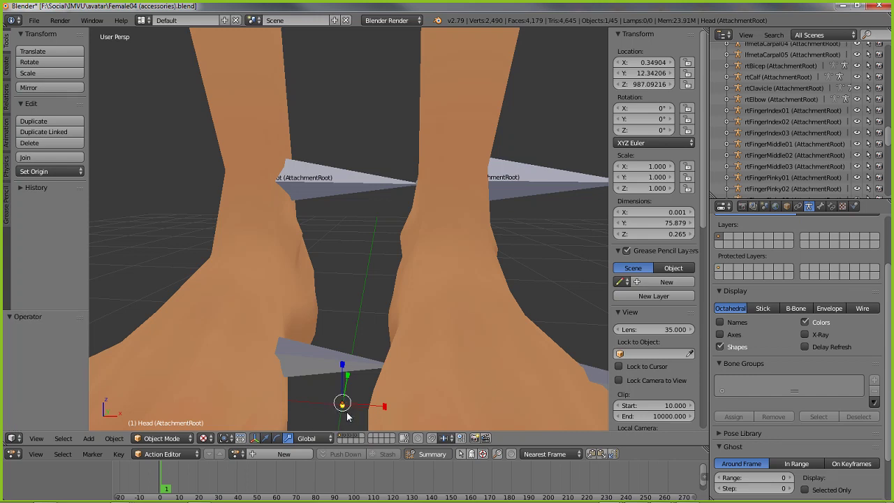
pyautogui.press('s')
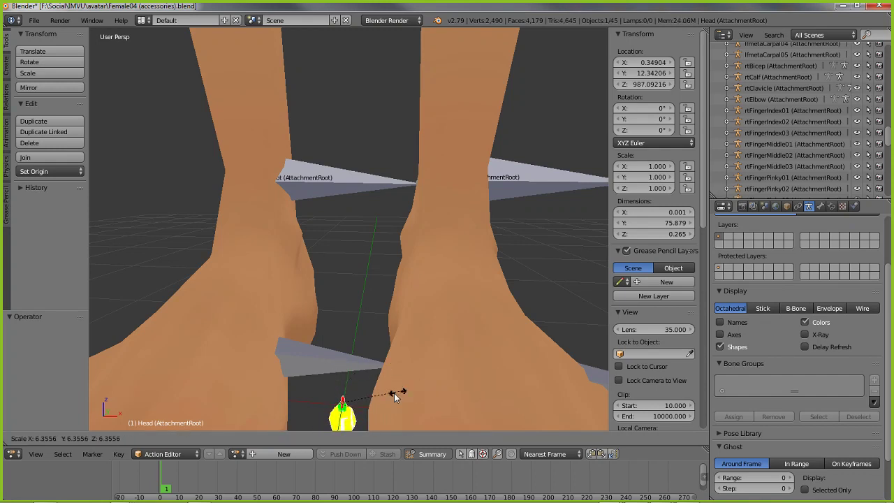
pyautogui.rightClick(413, 388)
pyautogui.keyDown('shift'); pyautogui.moveTo(373, 388); pyautogui.dragTo(377, 329, button='middle'); pyautogui.keyUp('shift')
pyautogui.press('s')
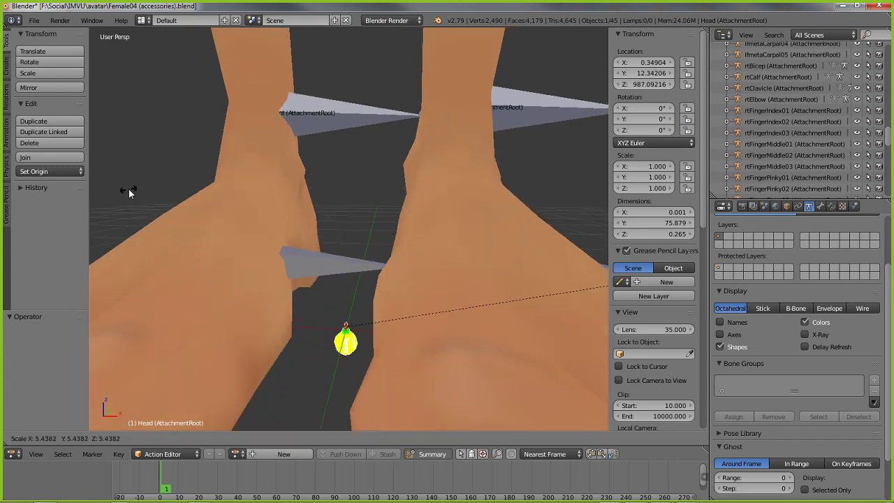
pyautogui.rightClick(126, 210)
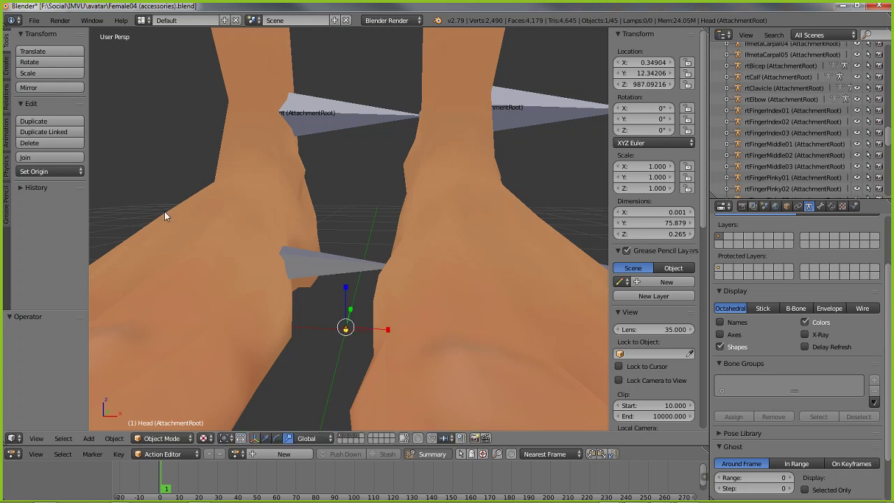
pyautogui.press('s')
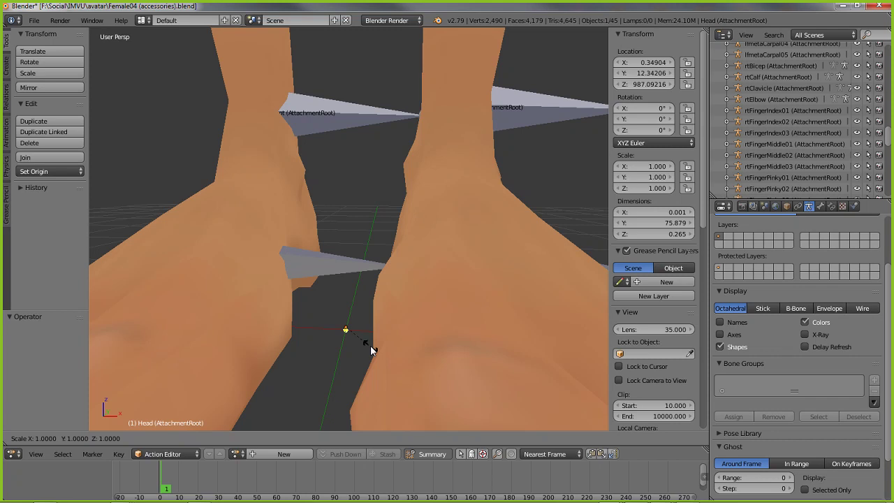
pyautogui.write('15')
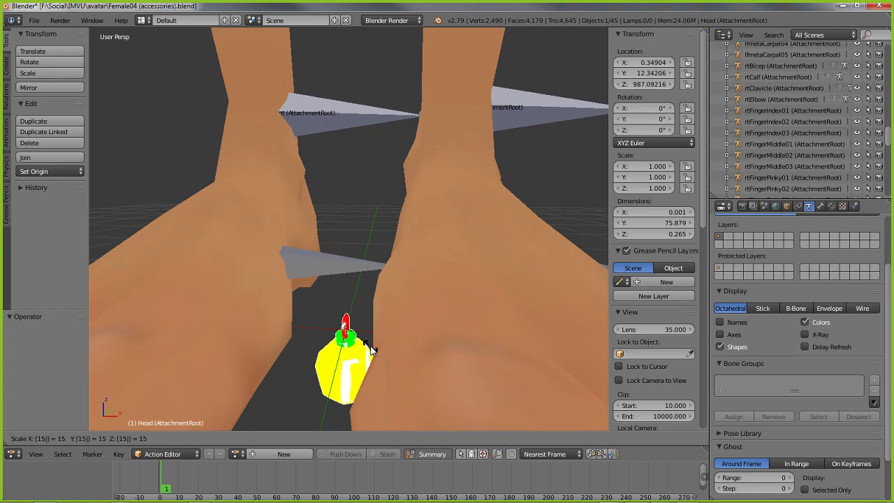
pyautogui.press('BackSpace')
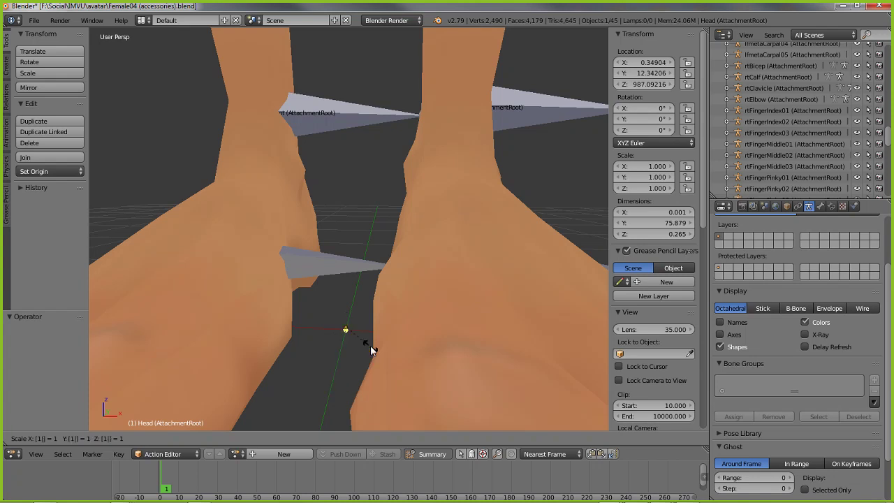
pyautogui.press('BackSpace')
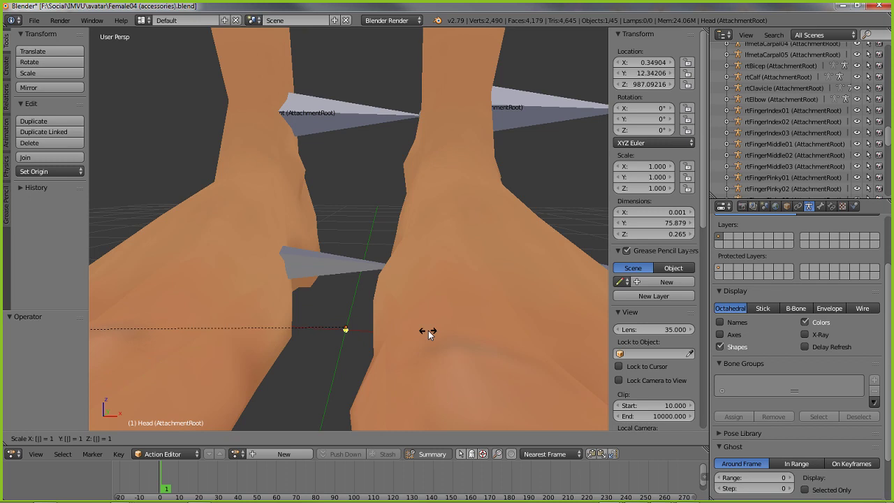
pyautogui.press('Escape')
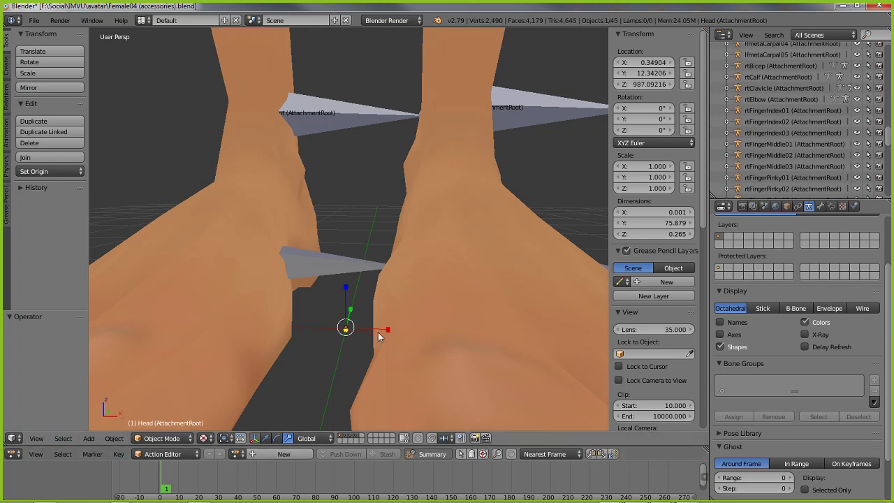
# Scale the bauble uniformly by a factor of exactly 20.
pyautogui.press('s')
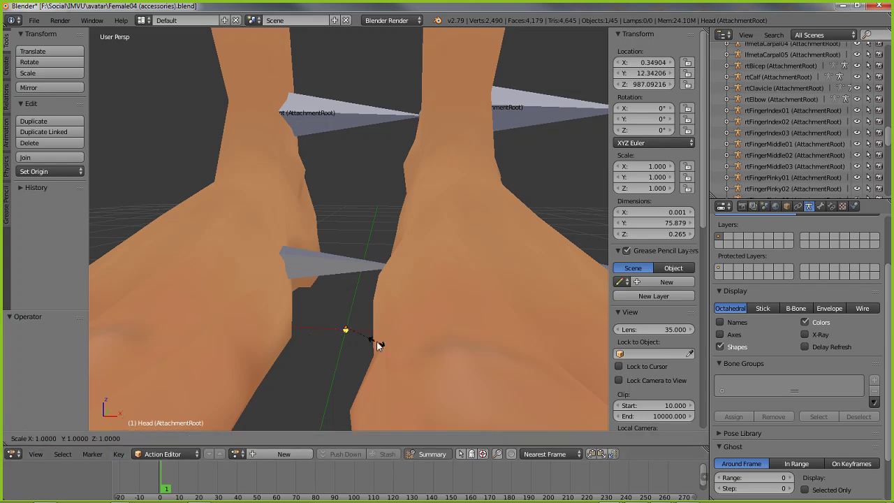
pyautogui.write('20')
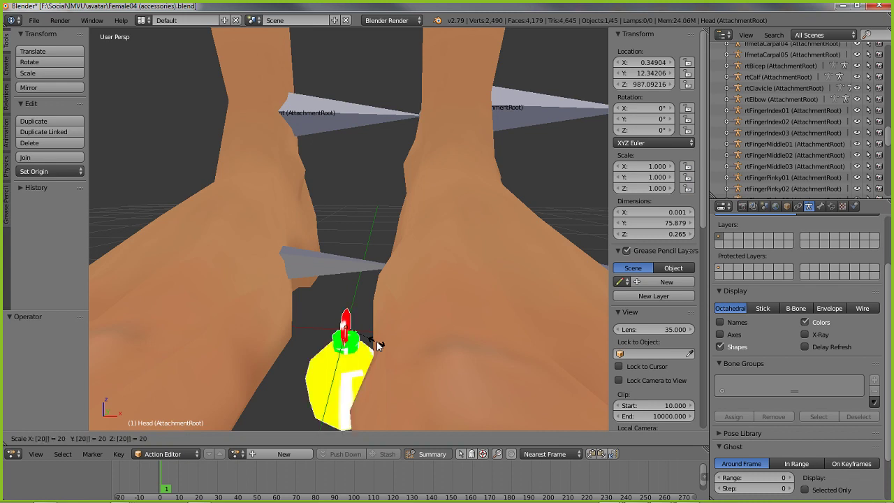
pyautogui.press('Return')
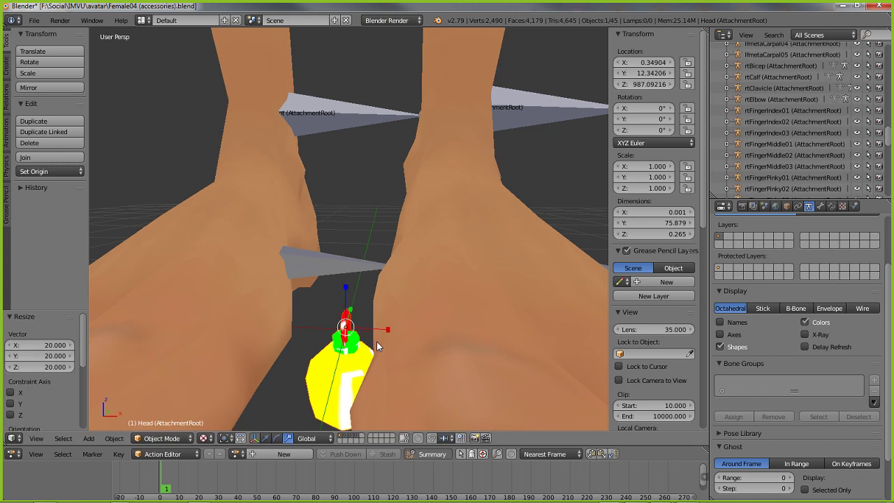
# Raise the bauble from the avatar's feet by about 407 units along Z to above the knees, and further up toward the torso.
pyautogui.scroll(-6, 381, 335)
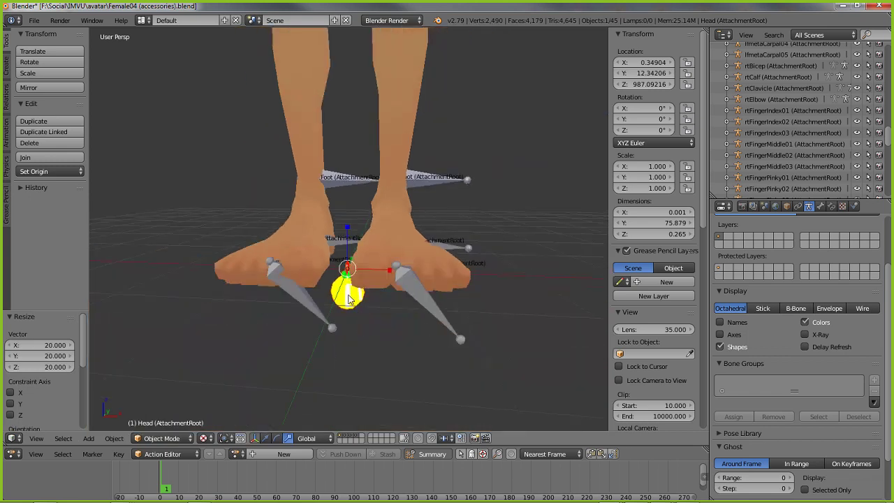
pyautogui.moveTo(349, 299)
pyautogui.mouseDown(button='middle')
pyautogui.moveTo(391, 286)
pyautogui.moveTo(436, 301)
pyautogui.moveTo(391, 328)
pyautogui.moveTo(347, 308)
pyautogui.mouseUp(button='middle')
pyautogui.scroll(-2, 347, 307)
pyautogui.moveTo(366, 253); pyautogui.dragTo(343, 268, button='middle')
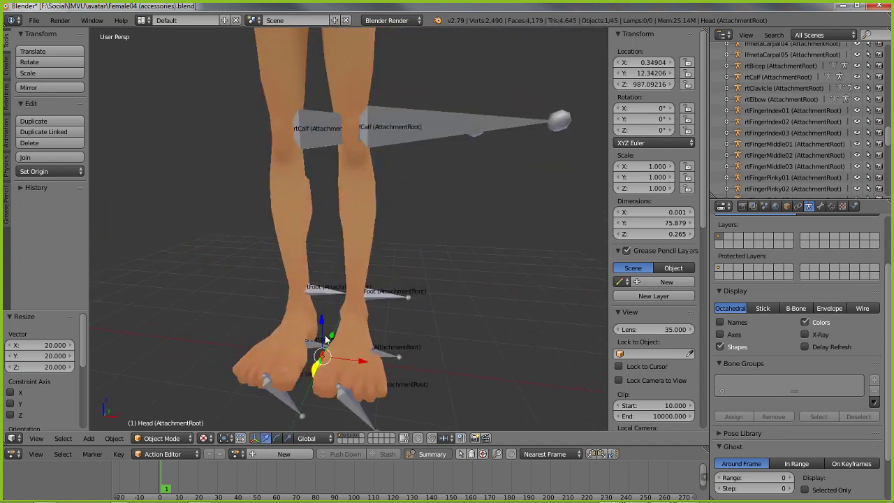
pyautogui.moveTo(323, 327); pyautogui.dragTo(334, 65)
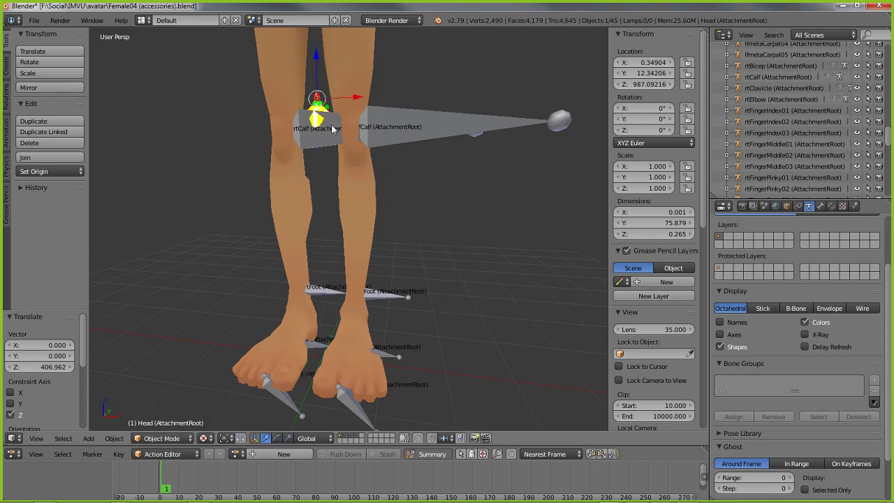
pyautogui.keyDown('shift'); pyautogui.moveTo(334, 66); pyautogui.dragTo(323, 320, button='middle'); pyautogui.keyUp('shift')
pyautogui.moveTo(312, 306); pyautogui.dragTo(307, 49)
# Shift the bauble about 103 units along X beside the body and raise it about 265 units along Z to just below ear level.
pyautogui.keyDown('shift'); pyautogui.moveTo(332, 134); pyautogui.dragTo(298, 325, button='middle'); pyautogui.keyUp('shift')
pyautogui.moveTo(298, 325); pyautogui.dragTo(380, 325)
pyautogui.keyDown('shift'); pyautogui.scroll(5, 387, 283); pyautogui.keyUp('shift')
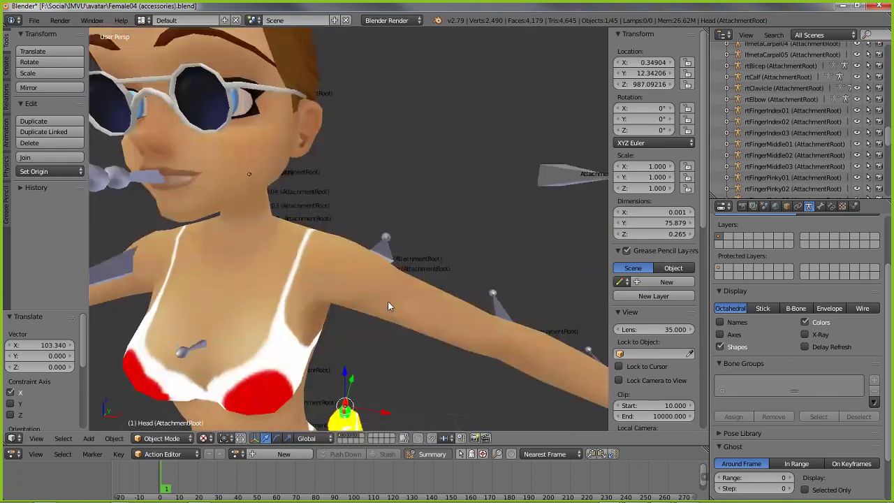
pyautogui.moveTo(348, 374); pyautogui.dragTo(312, 137)
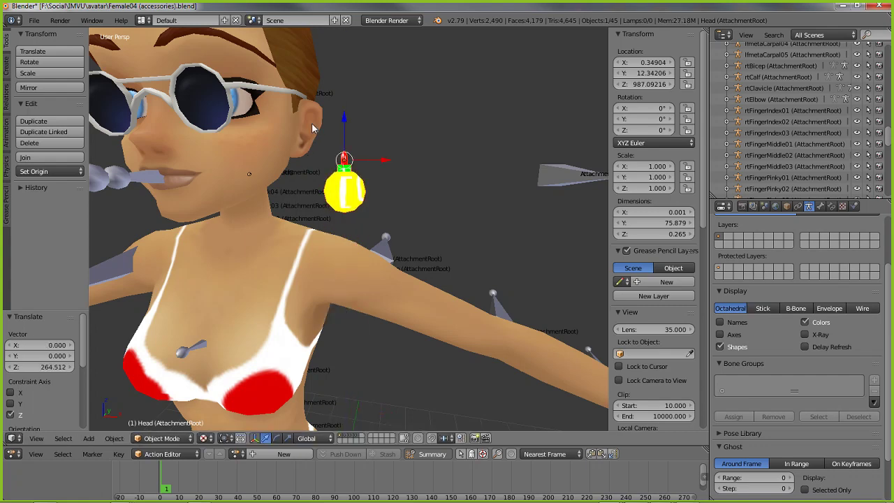
# Move the bauble about -39.6 units along X so that it hangs directly beneath the avatar's earlobe.
pyautogui.scroll(8, 313, 137)
pyautogui.scroll(-6, 317, 147)
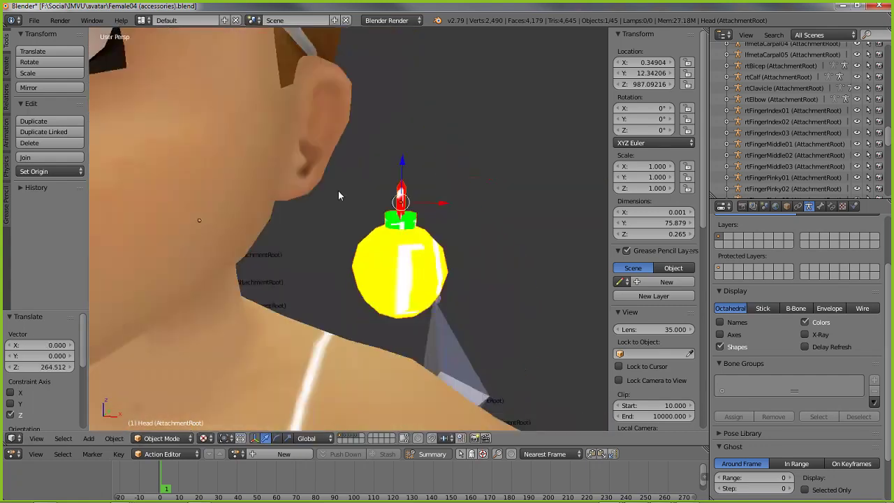
pyautogui.keyDown('shift'); pyautogui.scroll(3, 338, 190); pyautogui.keyUp('shift')
pyautogui.moveTo(340, 202)
pyautogui.mouseDown(button='middle')
pyautogui.moveTo(312, 201)
pyautogui.moveTo(352, 200)
pyautogui.moveTo(336, 199)
pyautogui.mouseUp(button='middle')
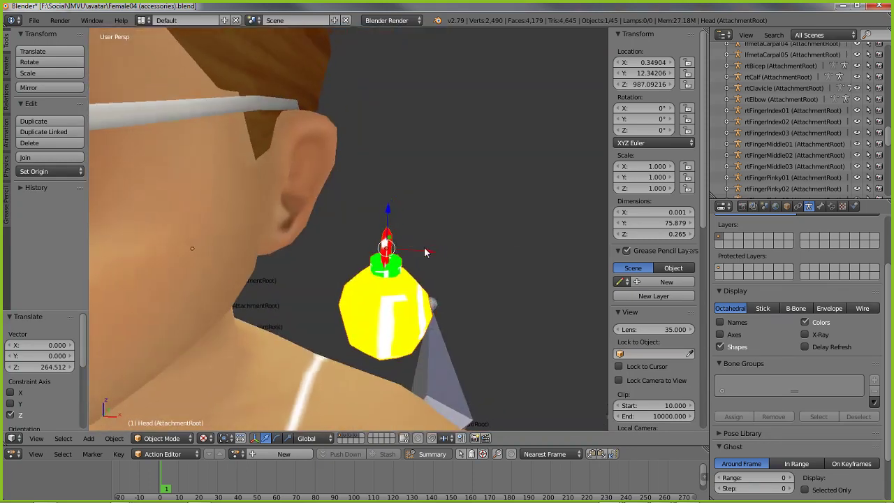
pyautogui.press('g')
pyautogui.press('x')
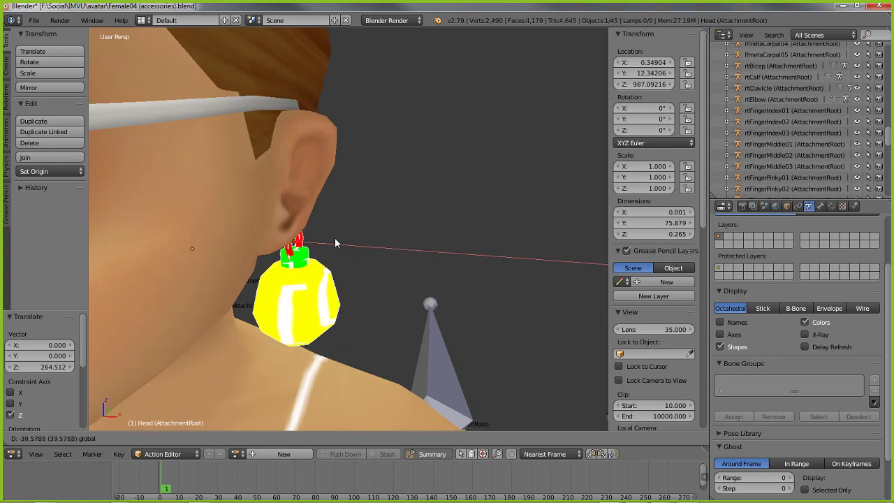
pyautogui.click(334, 237)
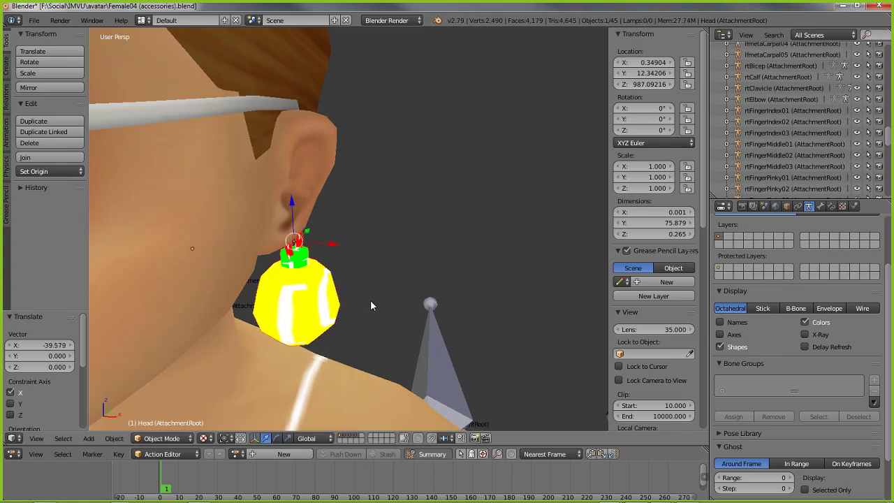
# Select the twitchbauble mesh below the ear and frame the view on it.
pyautogui.moveTo(372, 305)
pyautogui.mouseDown(button='middle')
pyautogui.moveTo(433, 283)
pyautogui.moveTo(313, 290)
pyautogui.moveTo(444, 286)
pyautogui.moveTo(393, 279)
pyautogui.moveTo(364, 282)
pyautogui.moveTo(403, 292)
pyautogui.moveTo(343, 296)
pyautogui.moveTo(377, 292)
pyautogui.moveTo(367, 292)
pyautogui.mouseUp(button='middle')
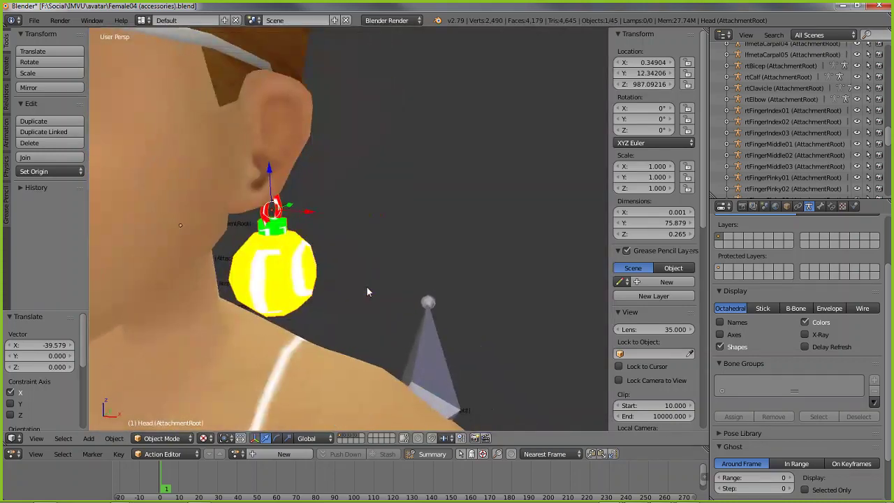
pyautogui.rightClick(277, 263)
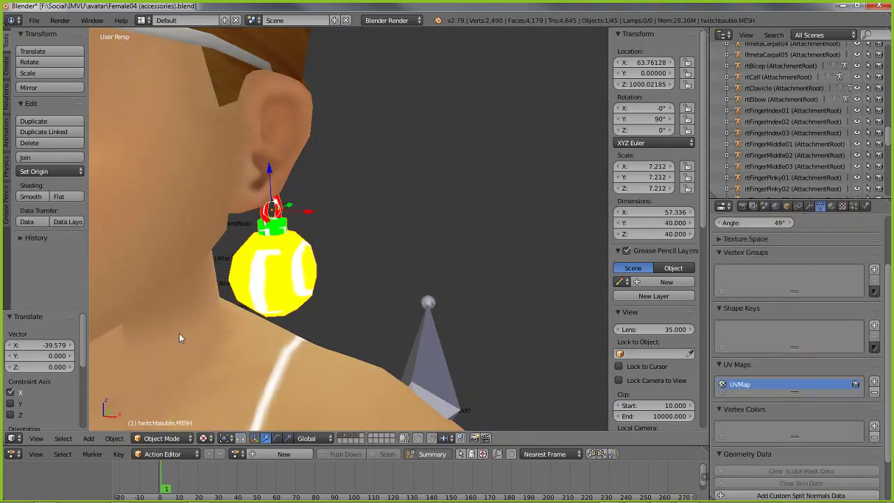
pyautogui.click(36, 439)
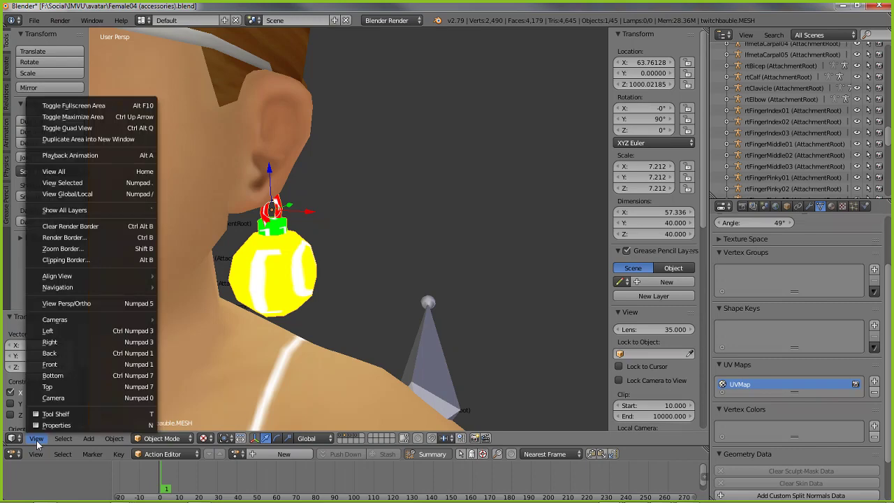
pyautogui.click(62, 183)
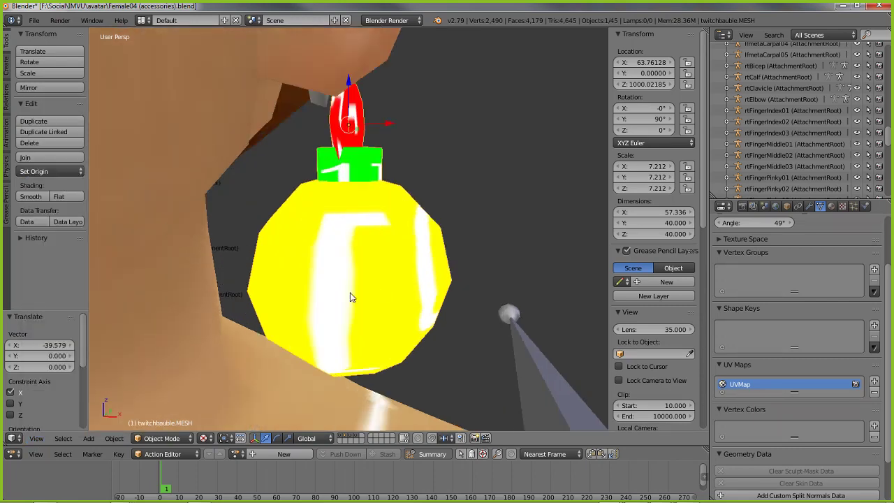
# Rotate the bauble about -116° around the global Z axis beneath the avatar's ear.
pyautogui.scroll(-3, 382, 242)
pyautogui.moveTo(397, 269); pyautogui.dragTo(370, 296, button='middle')
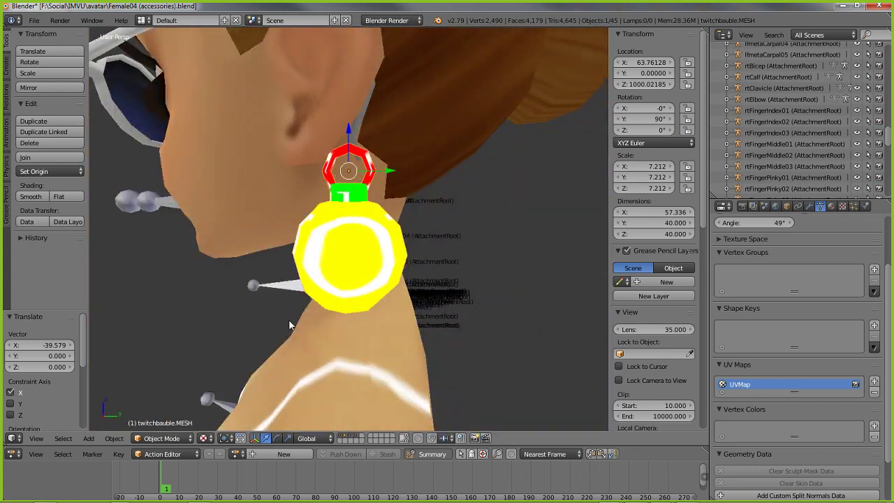
pyautogui.moveTo(291, 325); pyautogui.dragTo(343, 238, button='middle')
pyautogui.scroll(-2, 270, 315)
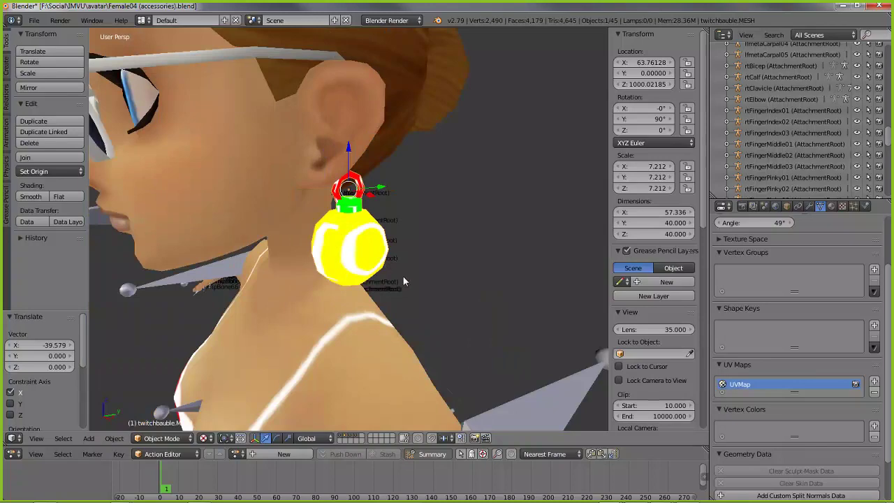
pyautogui.moveTo(403, 281); pyautogui.dragTo(382, 282, button='middle')
pyautogui.moveTo(349, 229); pyautogui.dragTo(370, 241, button='middle')
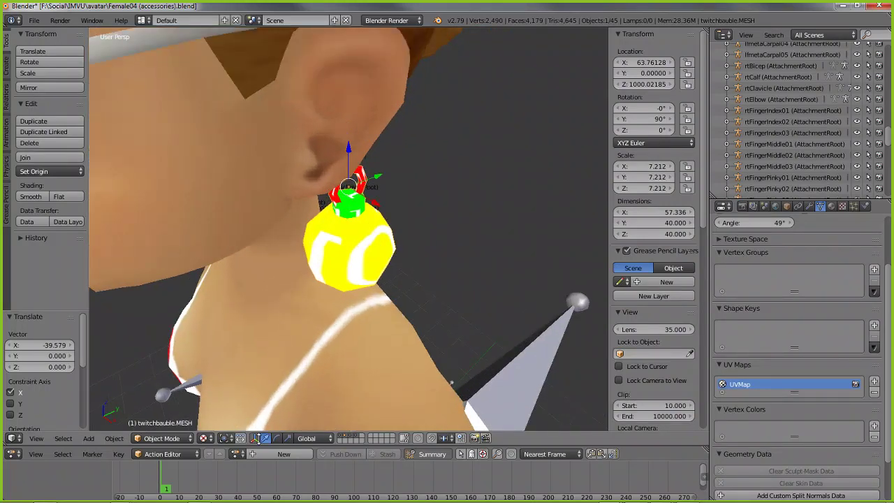
pyautogui.click(277, 438)
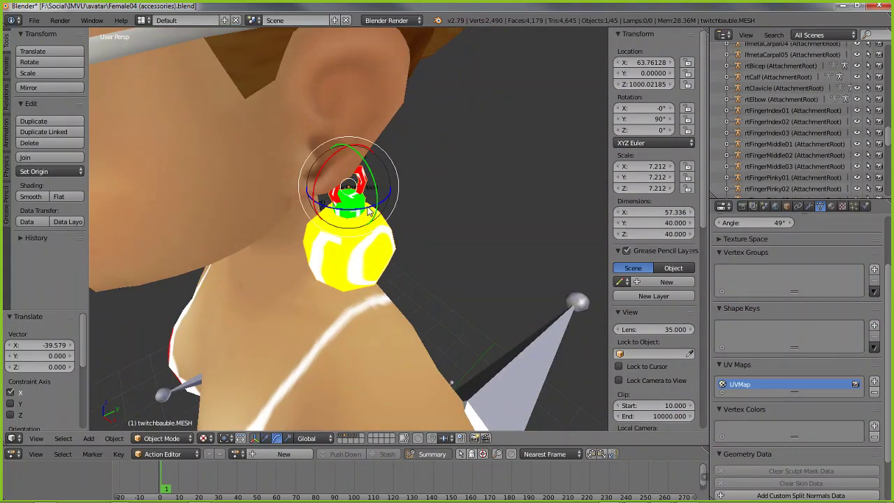
pyautogui.moveTo(369, 212); pyautogui.dragTo(297, 210)
pyautogui.moveTo(297, 217); pyautogui.dragTo(359, 232, button='middle')
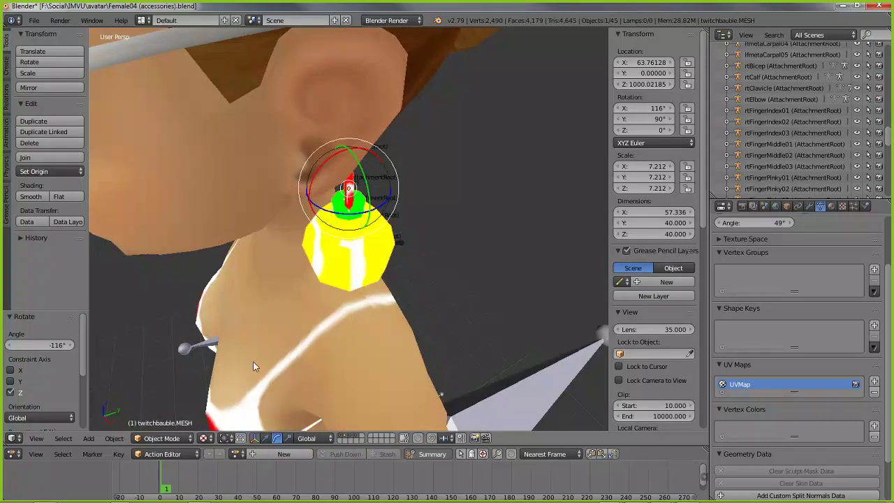
# Move the bauble about -14.7 units along Y to bring it under the earlobe.
pyautogui.click(265, 438)
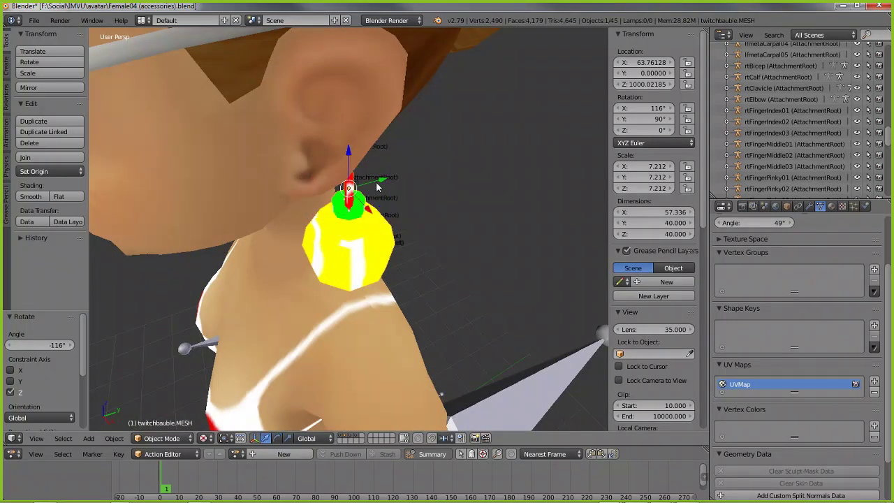
pyautogui.moveTo(376, 188); pyautogui.dragTo(347, 192)
pyautogui.moveTo(324, 256); pyautogui.dragTo(376, 210, button='middle')
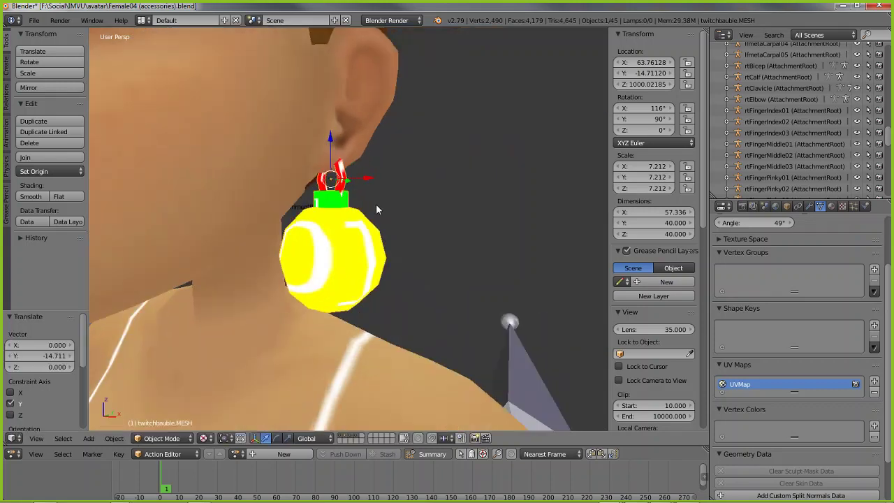
# Raise the bauble about 4.4 units along Z and shift it about 1.2 units along X to hook its loop on the earlobe.
pyautogui.press('g')
pyautogui.press('z')
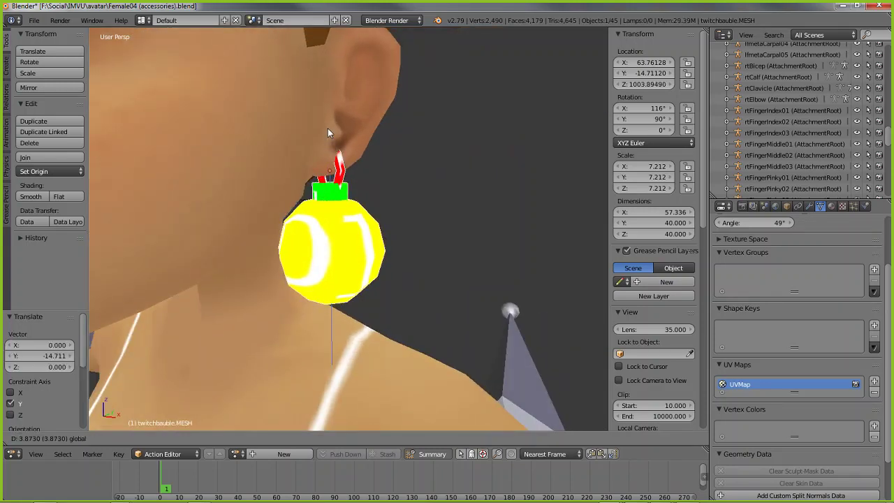
pyautogui.click(327, 127)
pyautogui.moveTo(328, 126); pyautogui.dragTo(380, 250, button='middle')
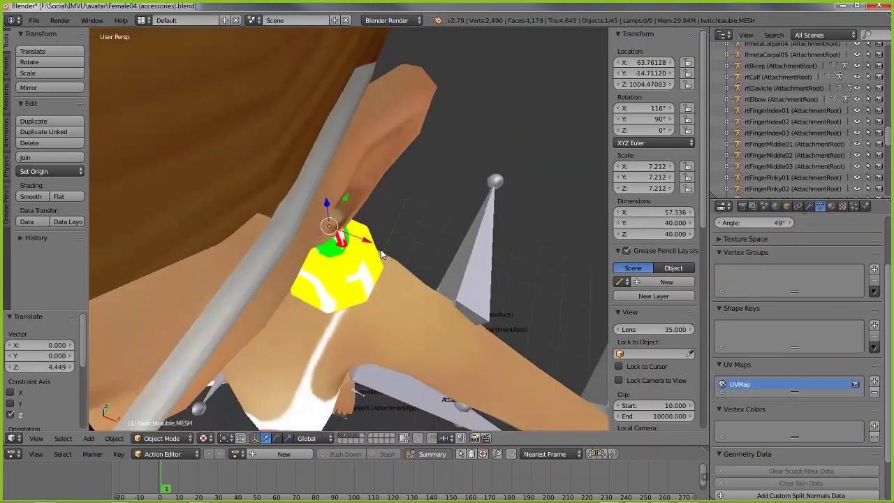
pyautogui.moveTo(367, 240); pyautogui.dragTo(369, 242)
pyautogui.moveTo(333, 350); pyautogui.dragTo(286, 325, button='middle')
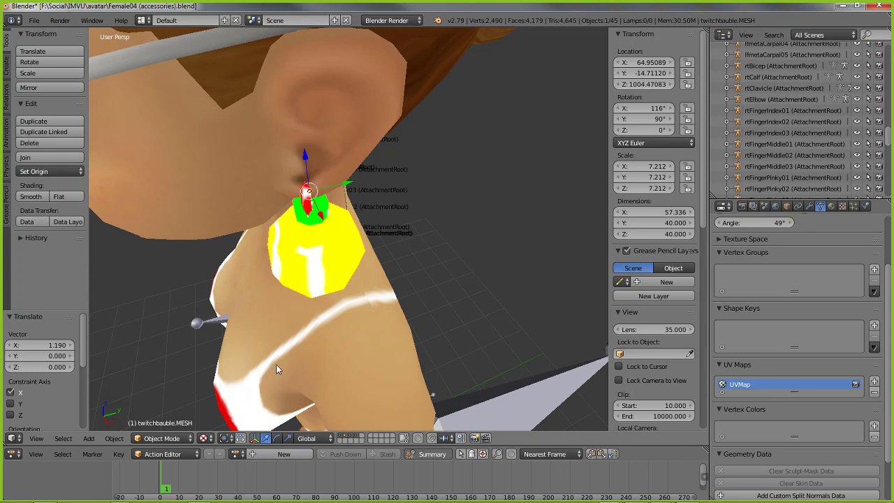
# Rotate the bauble about 10.3° around the global Z axis to align its loop with the earlobe.
pyautogui.click(276, 438)
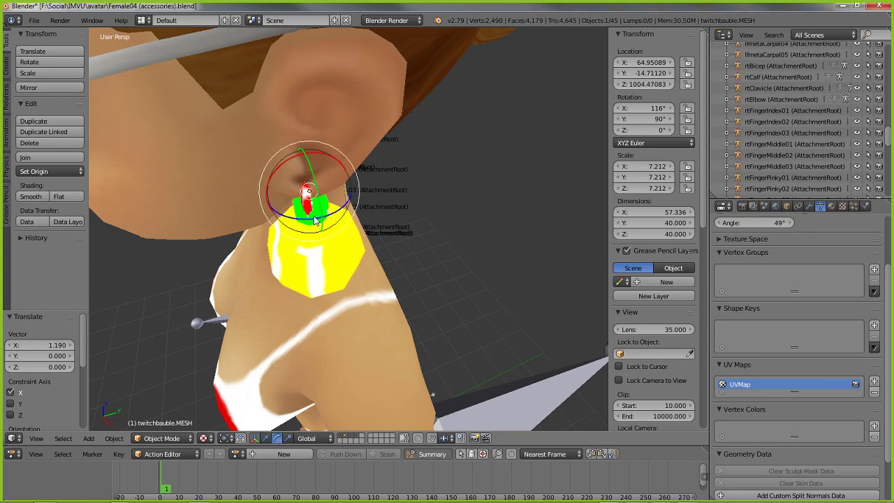
pyautogui.moveTo(318, 221); pyautogui.dragTo(307, 230)
pyautogui.moveTo(264, 318); pyautogui.dragTo(307, 293, button='middle')
pyautogui.click(288, 439)
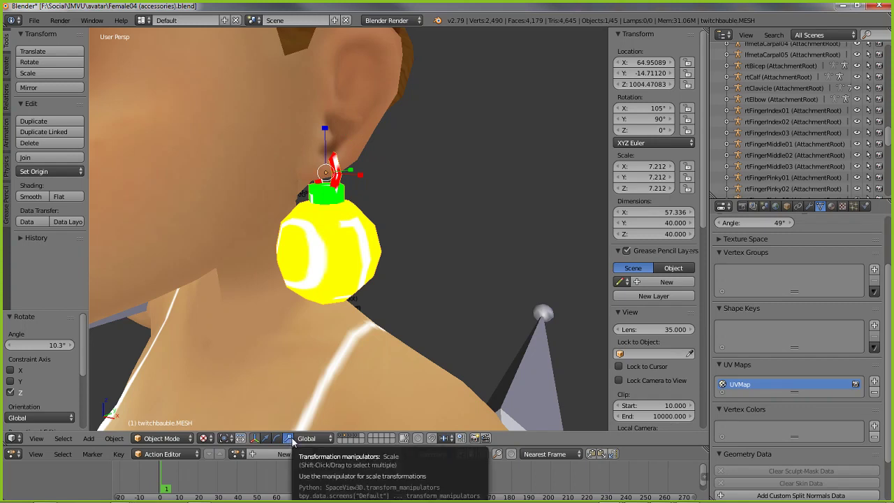
pyautogui.click(265, 438)
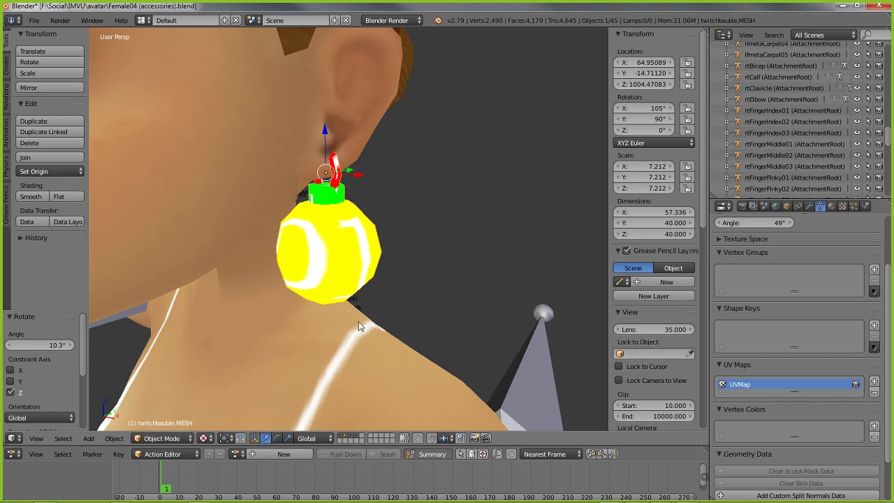
pyautogui.press('r')
pyautogui.rightClick(357, 278)
pyautogui.press('s')
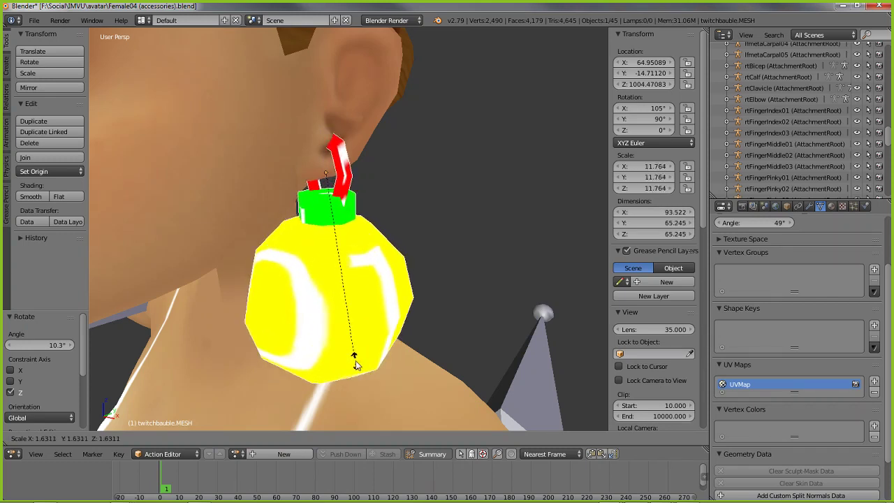
pyautogui.press('Escape')
# Raise the bauble about 2.5 units along Z, try a larger size, and lower it about 2.7 units along Z.
pyautogui.moveTo(325, 134); pyautogui.dragTo(326, 123)
pyautogui.press('s')
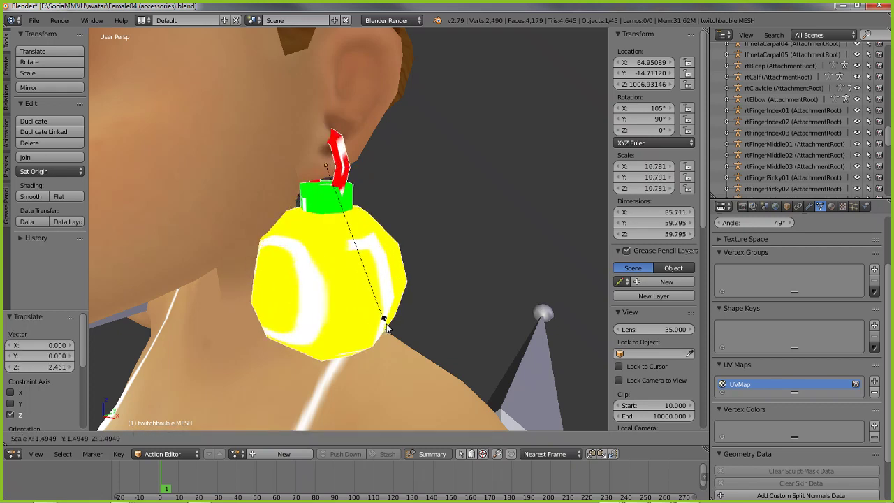
pyautogui.press('g')
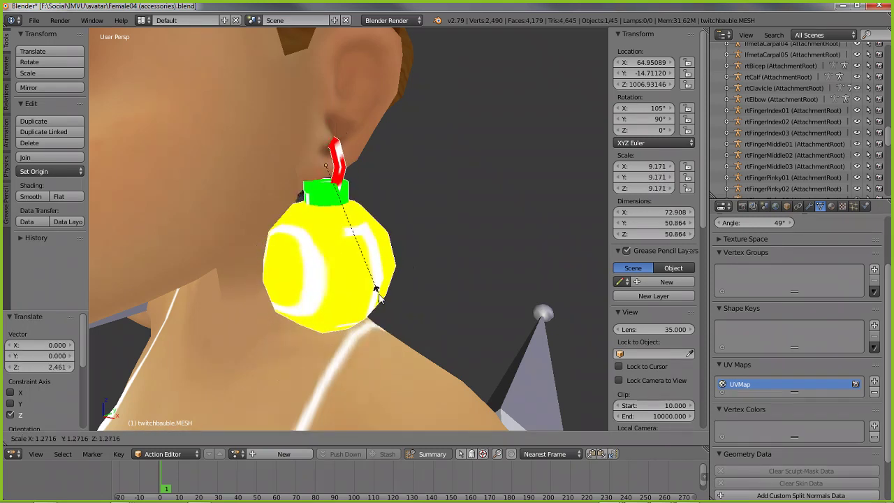
pyautogui.press('z')
pyautogui.moveTo(324, 121); pyautogui.dragTo(324, 126)
# Scale the bauble uniformly by about 1.185.
pyautogui.press('KP_1')
pyautogui.moveTo(345, 345); pyautogui.dragTo(329, 342, button='middle')
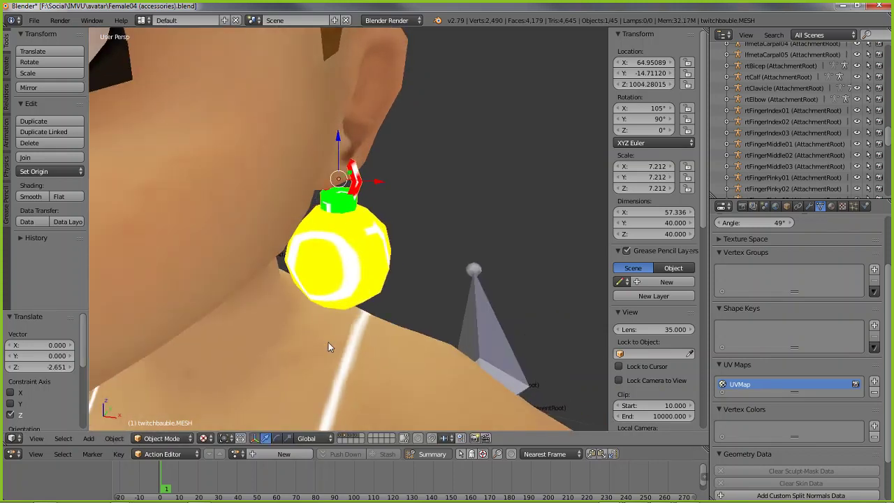
pyautogui.press('s')
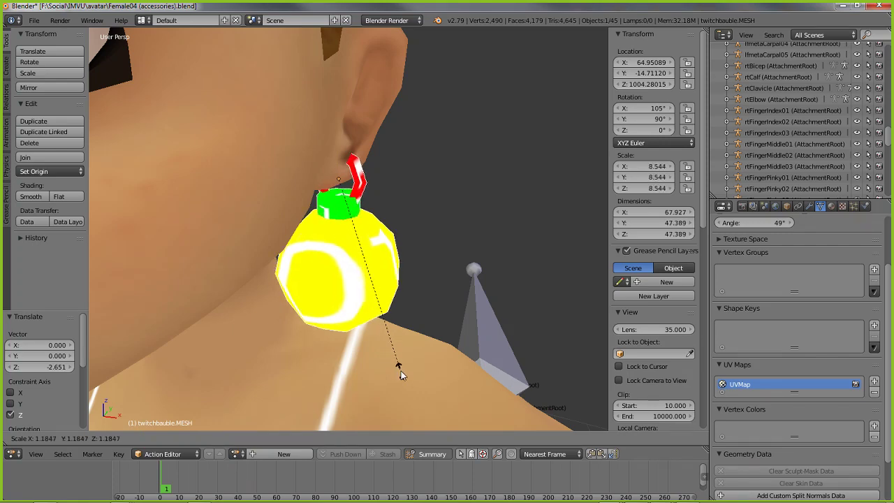
pyautogui.click(400, 374)
# Lower the enlarged bauble about 0.24 units along Z at the earlobe.
pyautogui.scroll(-8, 286, 313)
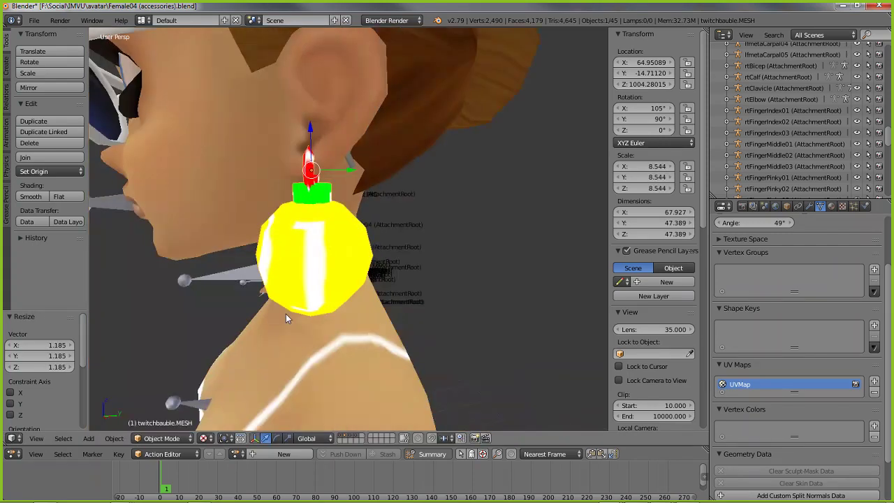
pyautogui.moveTo(280, 318); pyautogui.dragTo(350, 344, button='middle')
pyautogui.scroll(6, 361, 295)
pyautogui.scroll(2, 351, 344)
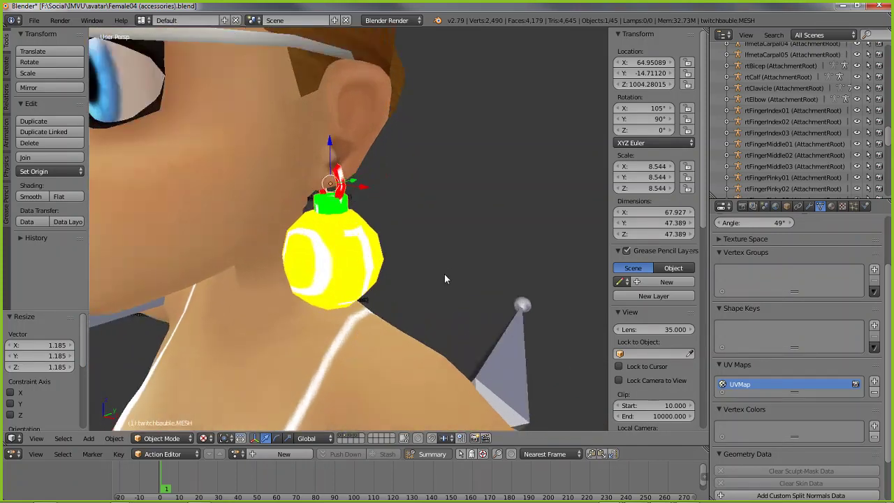
pyautogui.moveTo(444, 278); pyautogui.dragTo(423, 296, button='middle')
pyautogui.press('g')
pyautogui.press('z')
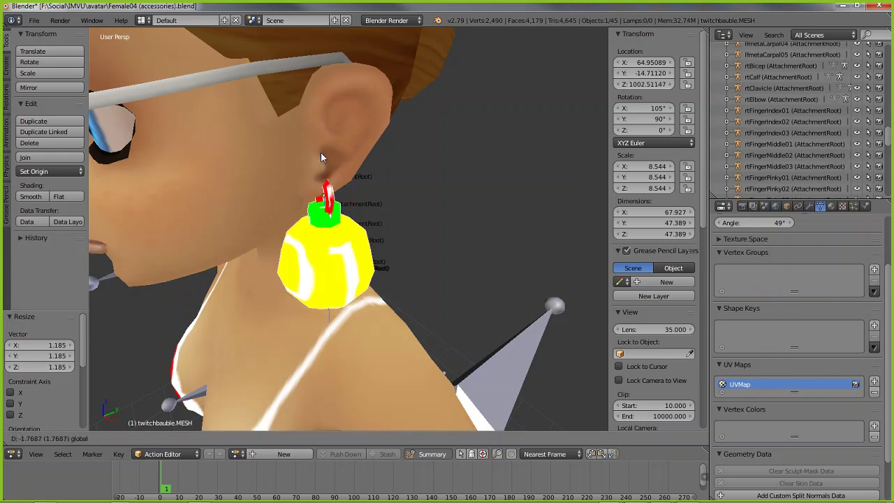
pyautogui.click(320, 151)
# Examine the earring's size and fit on the earlobe from the front and side of the avatar's head.
pyautogui.moveTo(320, 150); pyautogui.dragTo(356, 267, button='middle')
pyautogui.scroll(3, 377, 264)
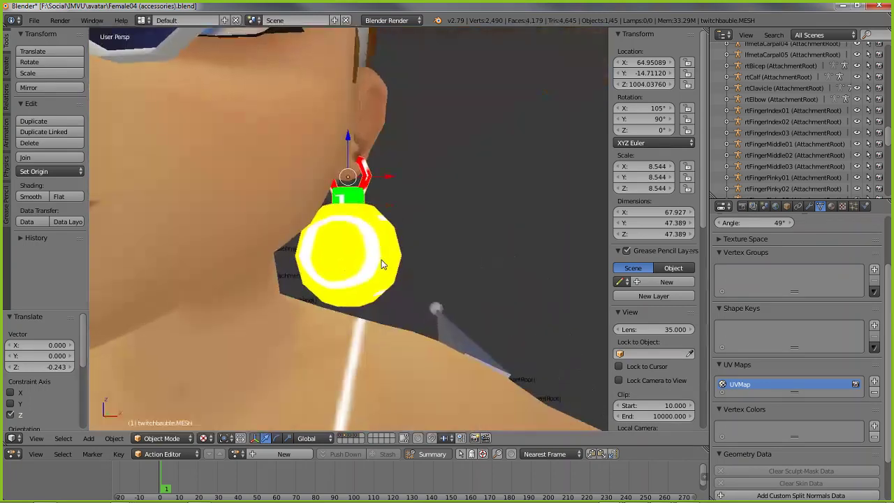
pyautogui.scroll(-5, 380, 262)
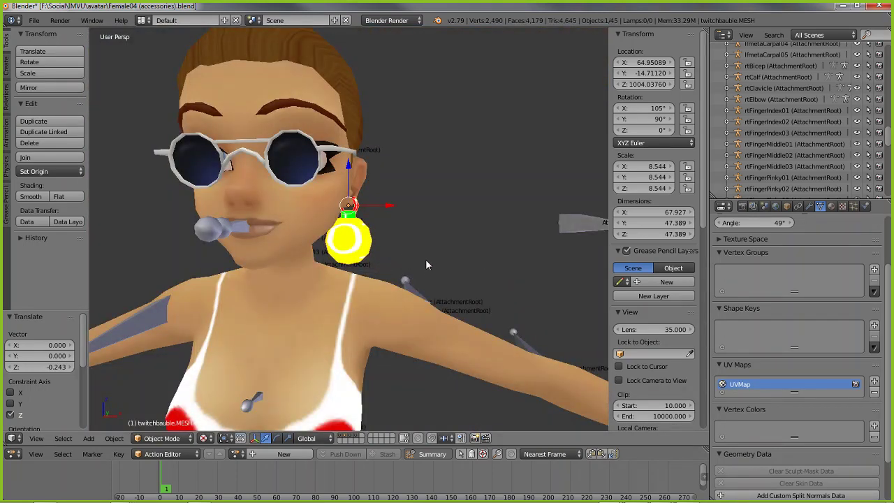
pyautogui.moveTo(427, 264); pyautogui.dragTo(395, 266, button='middle')
pyautogui.scroll(5, 393, 266)
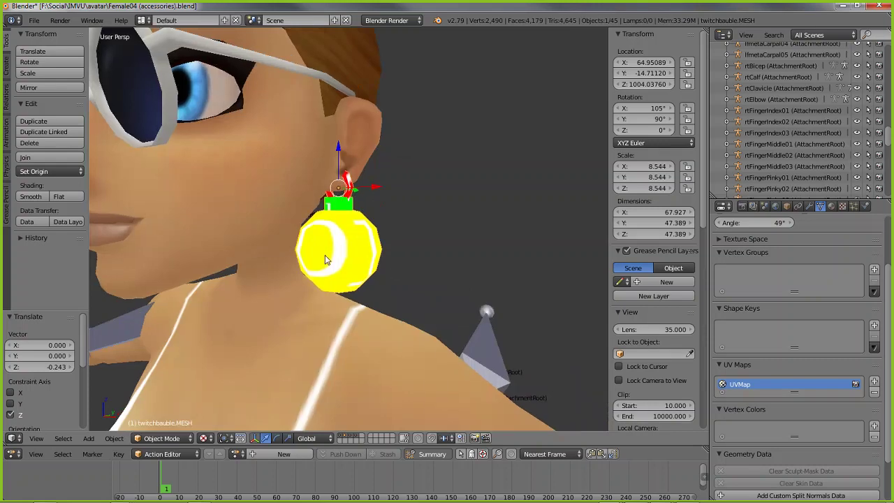
pyautogui.scroll(-2, 325, 260)
pyautogui.moveTo(311, 312)
pyautogui.mouseDown(button='middle')
pyautogui.moveTo(197, 321)
pyautogui.moveTo(252, 308)
pyautogui.moveTo(319, 310)
pyautogui.mouseUp(button='middle')
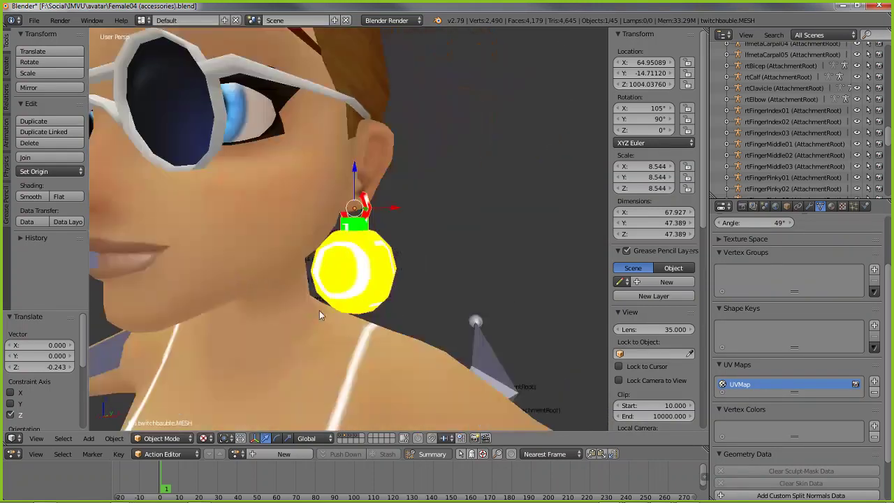
pyautogui.scroll(5, 319, 312)
pyautogui.moveTo(380, 287); pyautogui.dragTo(343, 296, button='middle')
pyautogui.scroll(-5, 365, 279)
pyautogui.scroll(2, 343, 295)
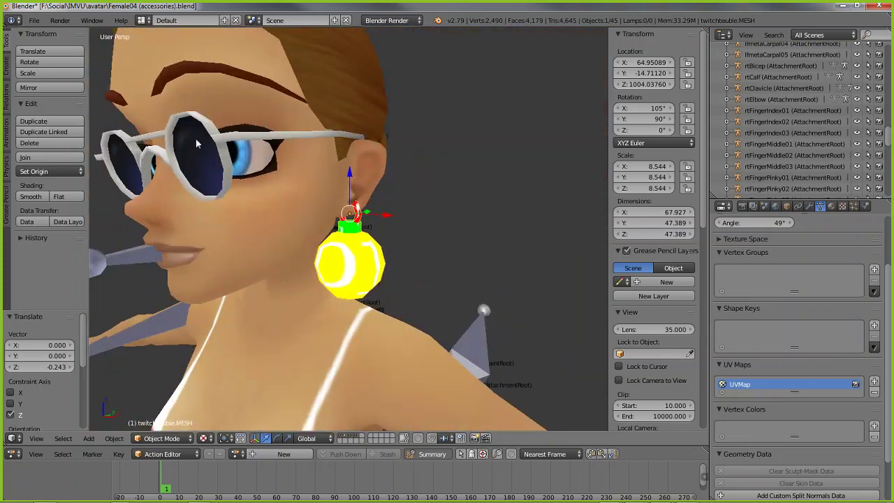
# Start saving the file under a new name in F:\Social\IMVU\accessories, using twitch_ear-rings_v6.blend as the base name.
pyautogui.click(34, 20)
pyautogui.click(56, 118)
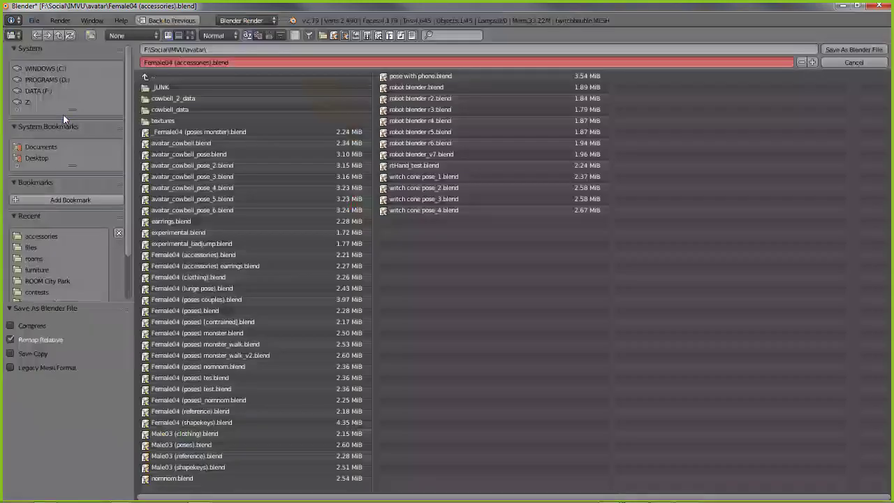
pyautogui.click(222, 62)
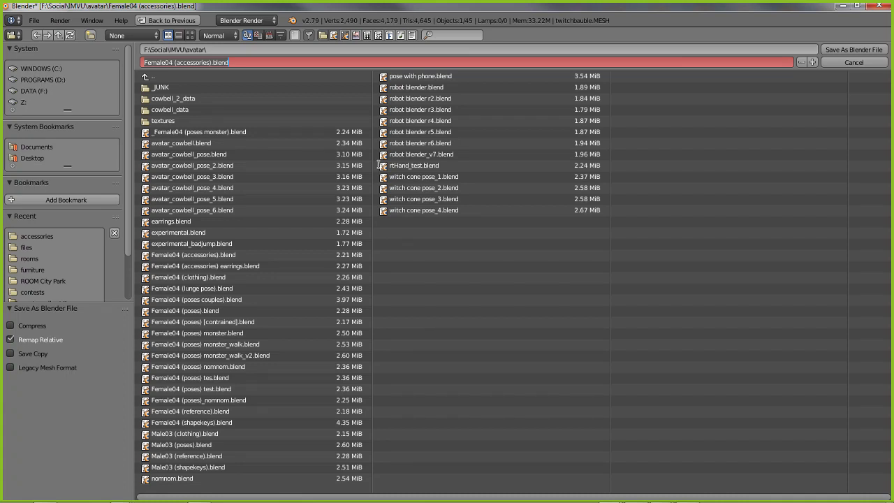
pyautogui.press('Return')
pyautogui.click(145, 78)
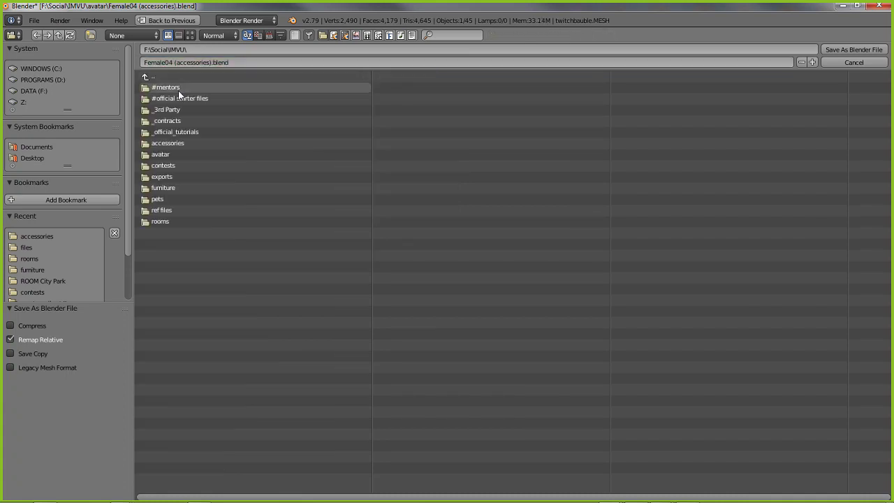
pyautogui.click(175, 144)
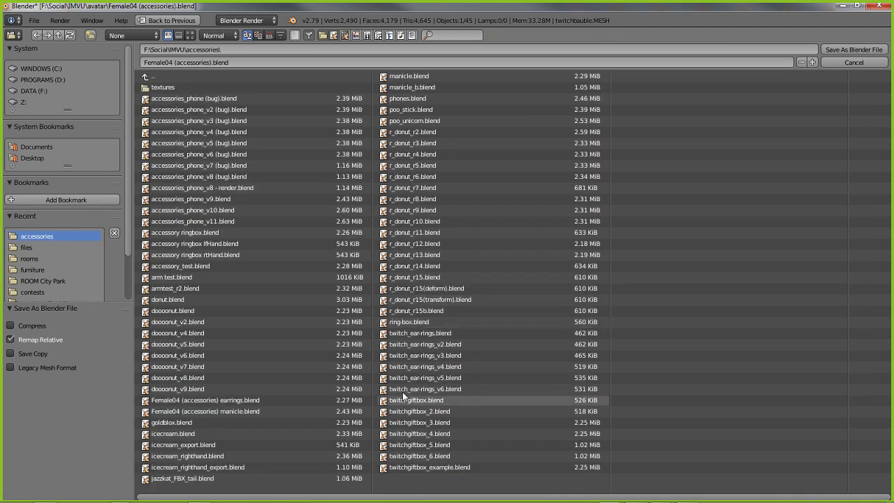
pyautogui.click(433, 388)
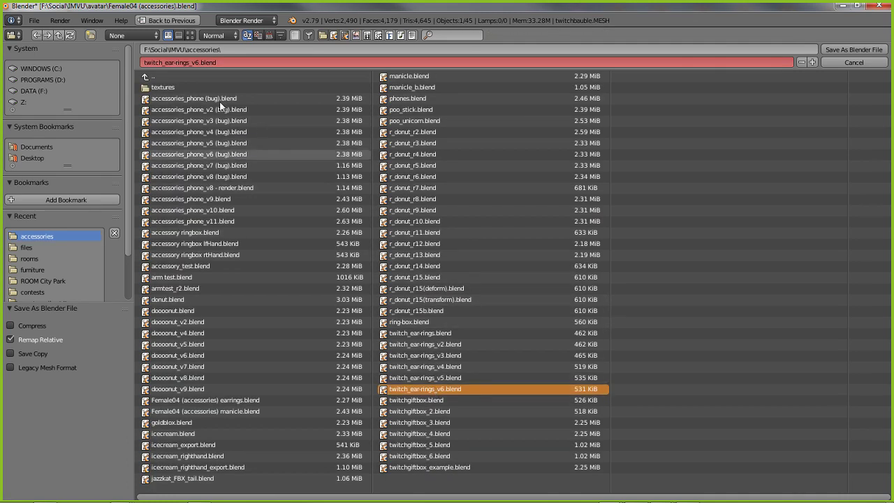
# Change the file name to twitch_ear-rings_v7.blend and save the file.
pyautogui.click(200, 63)
pyautogui.click(198, 63)
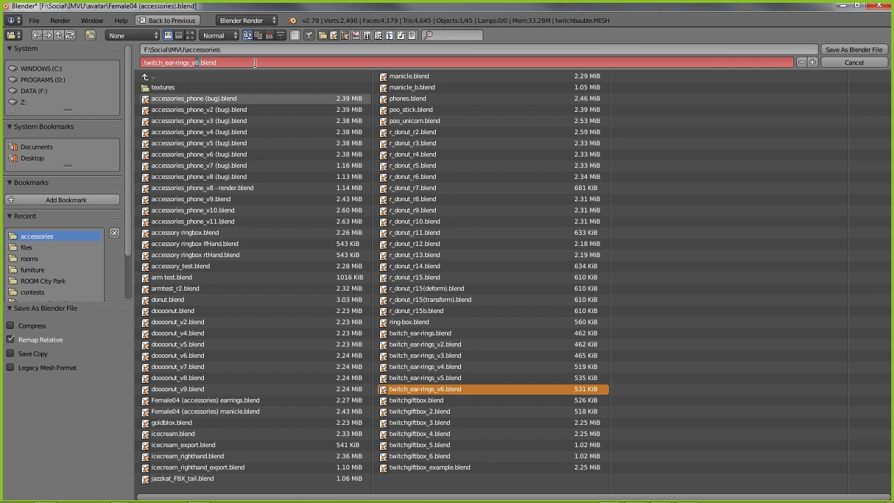
pyautogui.click(339, 59)
pyautogui.press('BackSpace')
pyautogui.press('BackSpace')
pyautogui.press('BackSpace')
pyautogui.press('BackSpace')
pyautogui.press('BackSpace')
pyautogui.press('BackSpace')
pyautogui.press('BackSpace')
pyautogui.write('7')
pyautogui.press('Return')
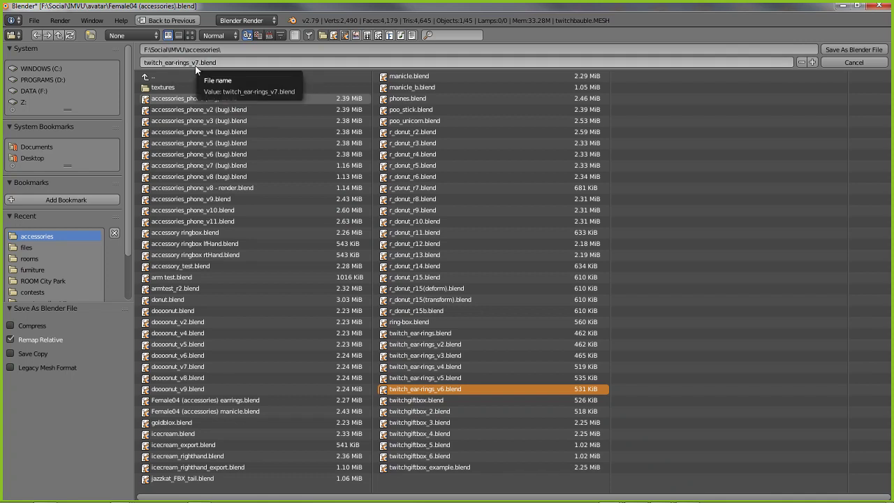
pyautogui.click(853, 51)
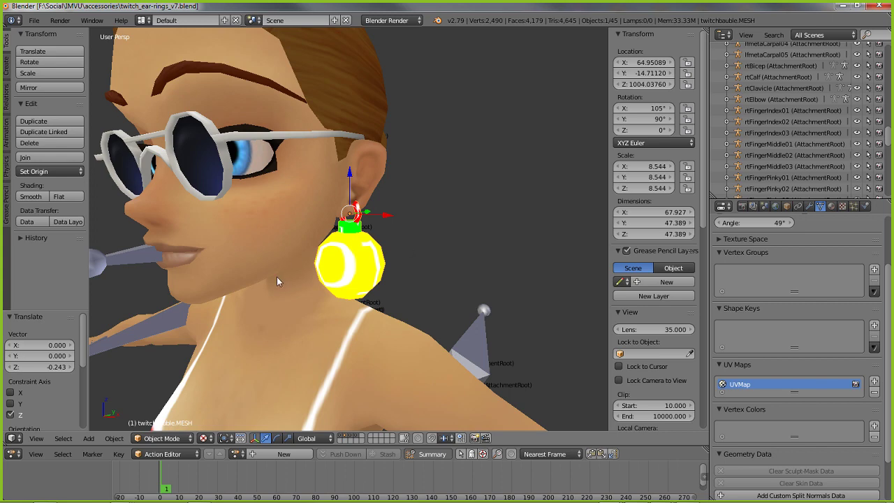
pyautogui.moveTo(278, 282); pyautogui.dragTo(342, 297, button='middle')
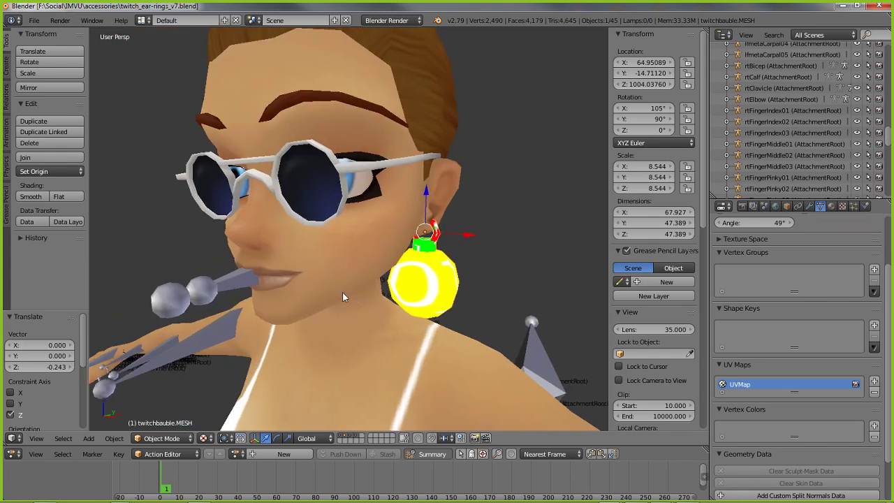
# Hide the Attachment.RIG armature that sticks out in front of the avatar's mouth.
pyautogui.rightClick(230, 281)
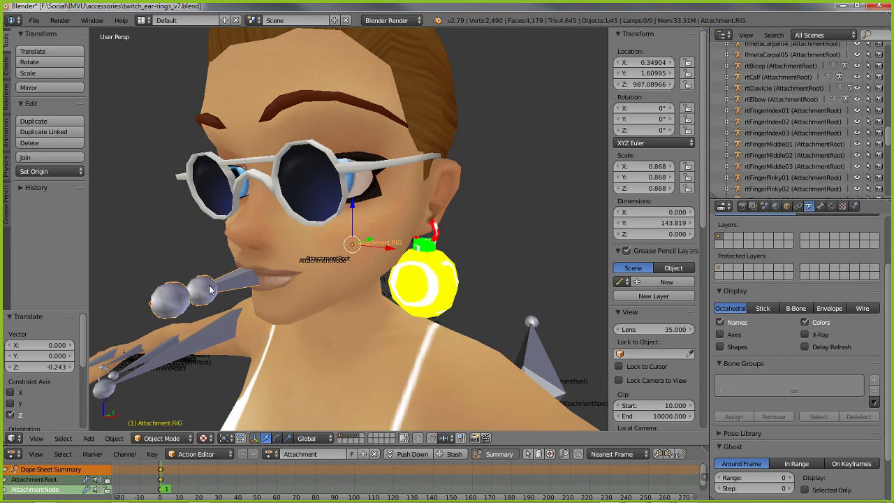
pyautogui.click(114, 438)
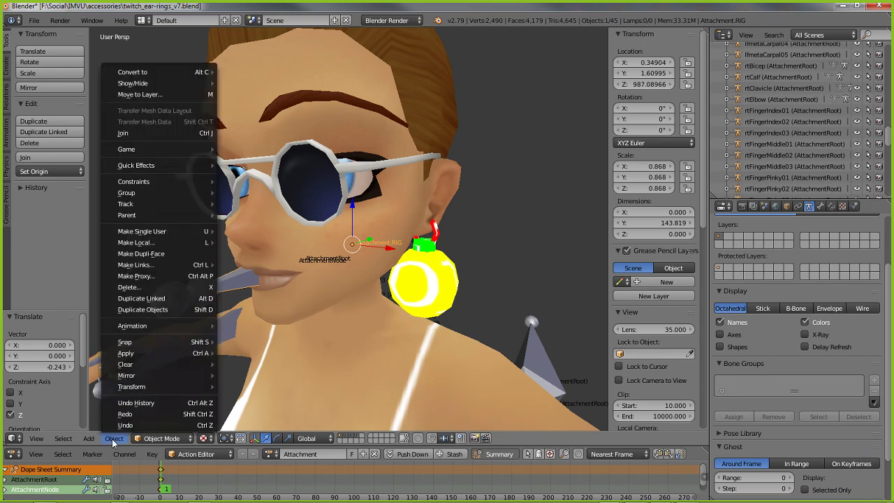
pyautogui.moveTo(160, 84)
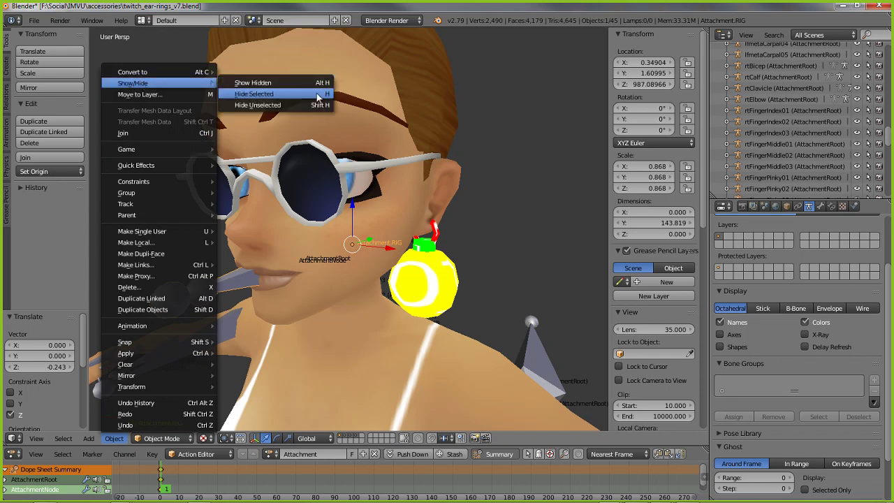
pyautogui.click(257, 93)
# Hide the avatar's head mesh, hair and round glasses to expose the bones inside the head.
pyautogui.rightClick(261, 229)
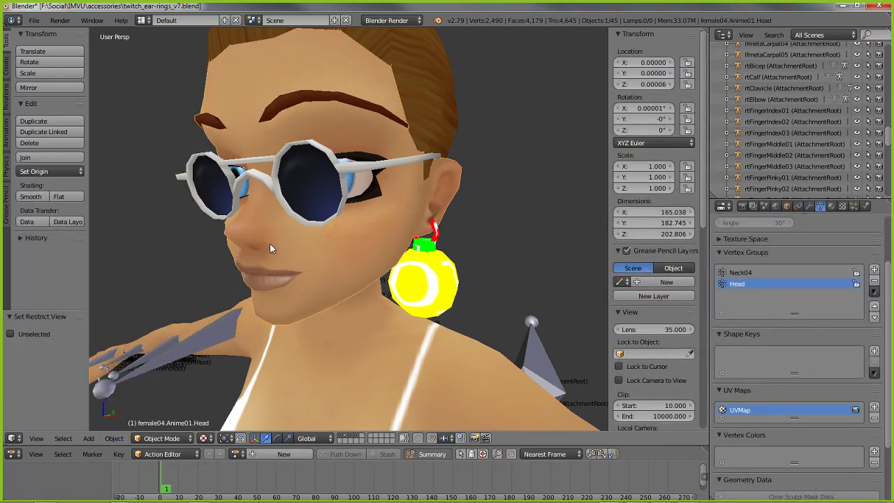
pyautogui.press('h')
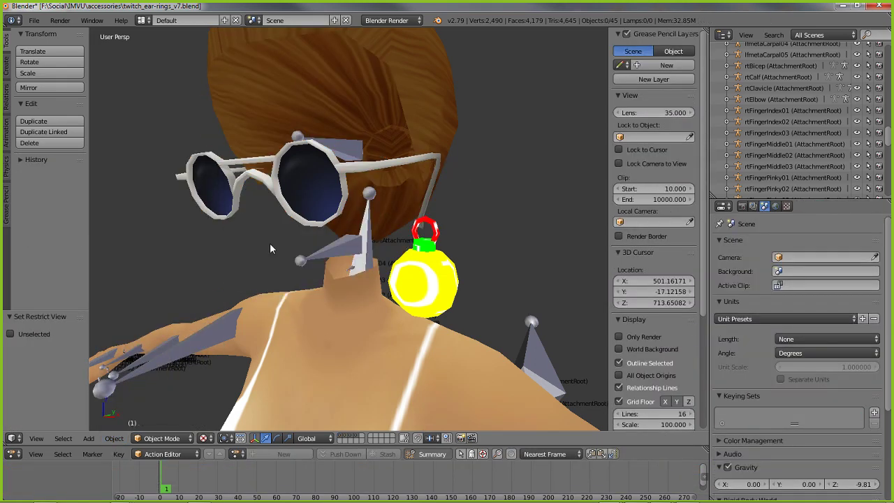
pyautogui.rightClick(405, 115)
pyautogui.press('h')
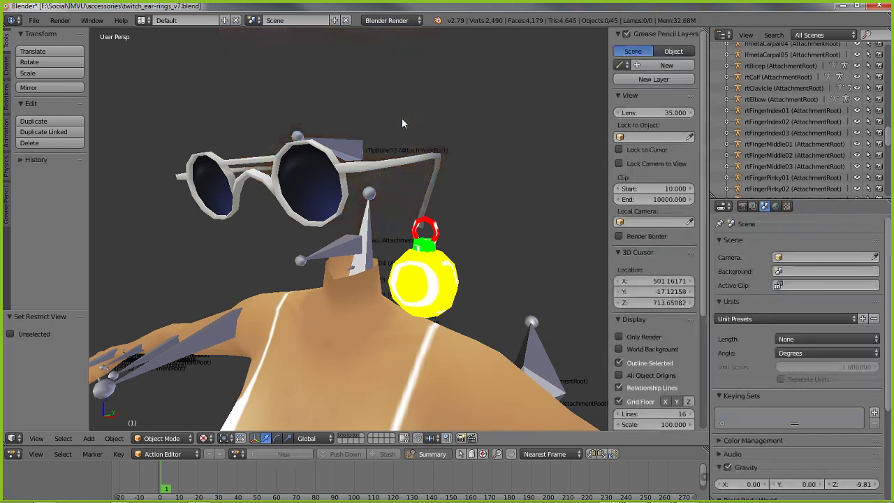
pyautogui.rightClick(287, 157)
pyautogui.press('h')
# Inspect the exposed head armatures, checking the object properties of Head (AttachmentRoot) and xTipBone33 (AttachmentRoot).
pyautogui.moveTo(289, 179); pyautogui.dragTo(323, 286, button='middle')
pyautogui.scroll(2, 339, 307)
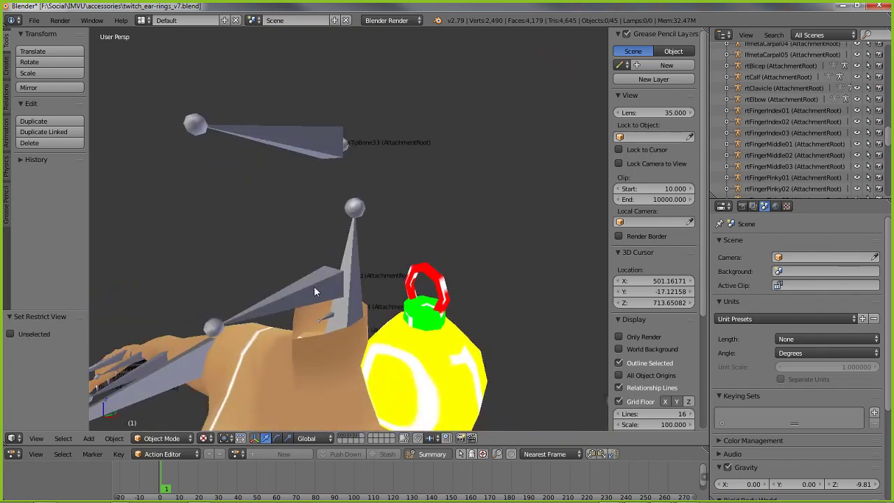
pyautogui.rightClick(315, 289)
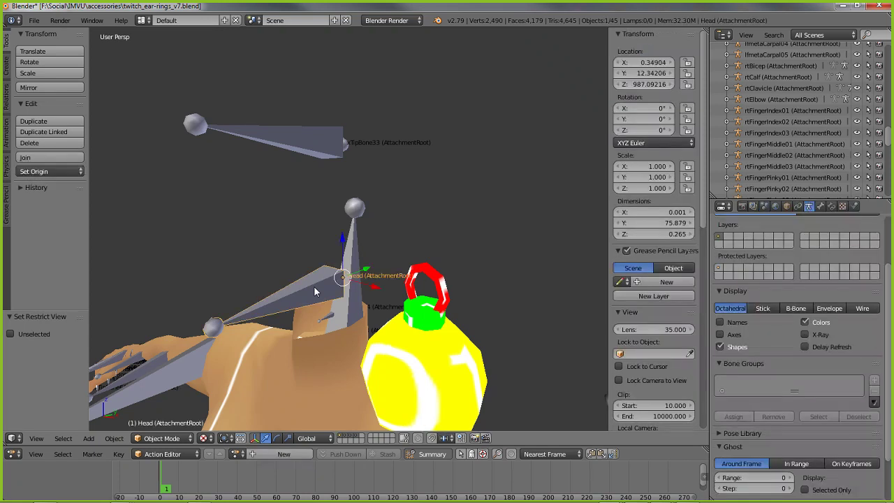
pyautogui.scroll(3, 789, 339)
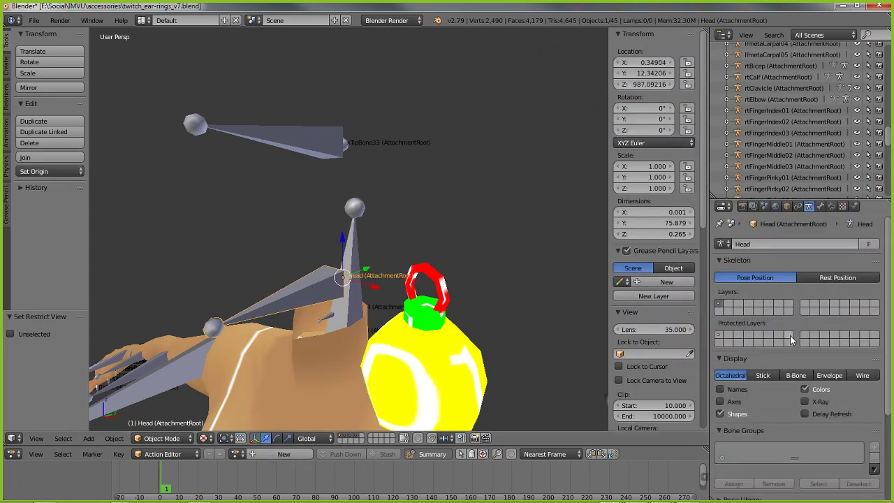
pyautogui.click(786, 206)
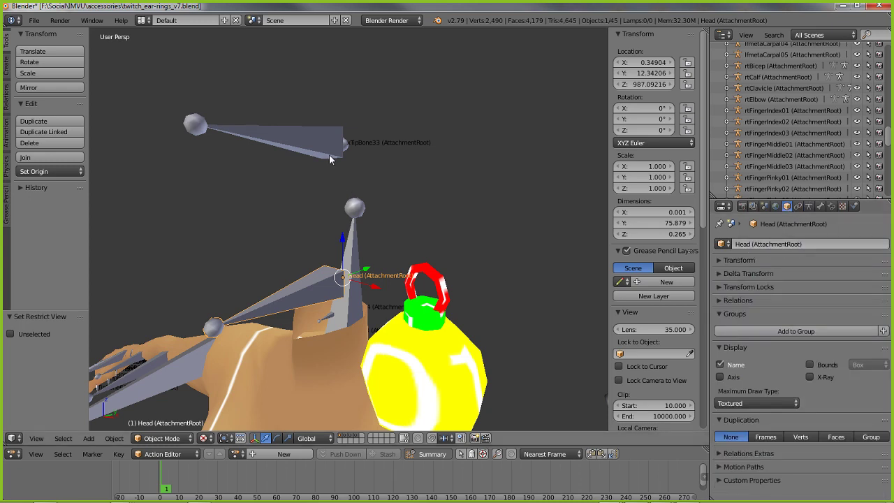
pyautogui.rightClick(303, 144)
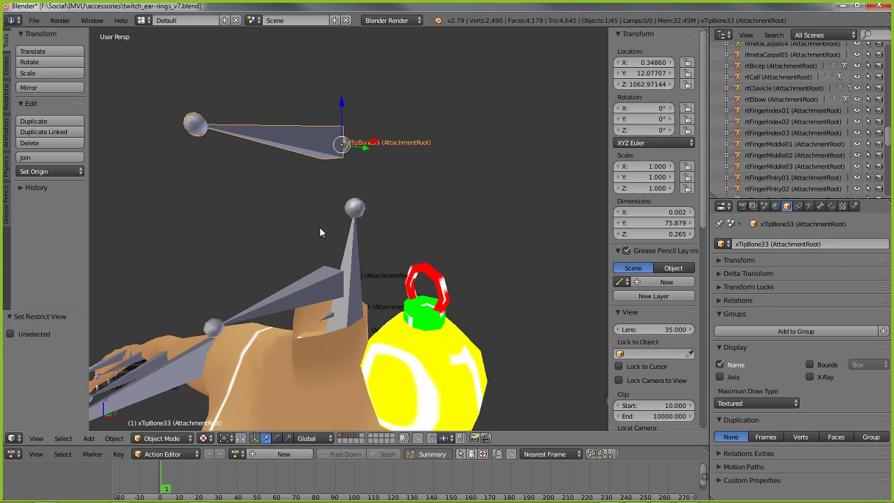
# Compare the Head (AttachmentRoot) bone with the bauble up close, selecting each in turn and finishing on twitchbauble.MESH.
pyautogui.moveTo(338, 343); pyautogui.dragTo(360, 317, button='middle')
pyautogui.rightClick(319, 246)
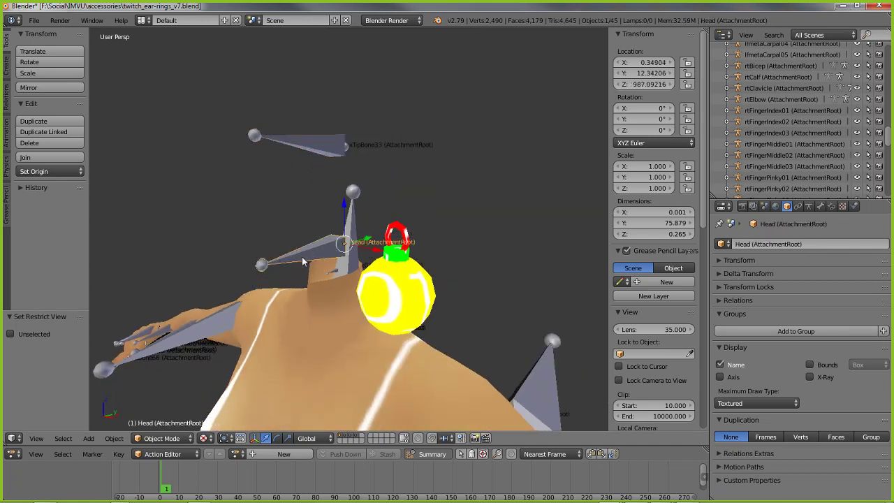
pyautogui.rightClick(421, 283)
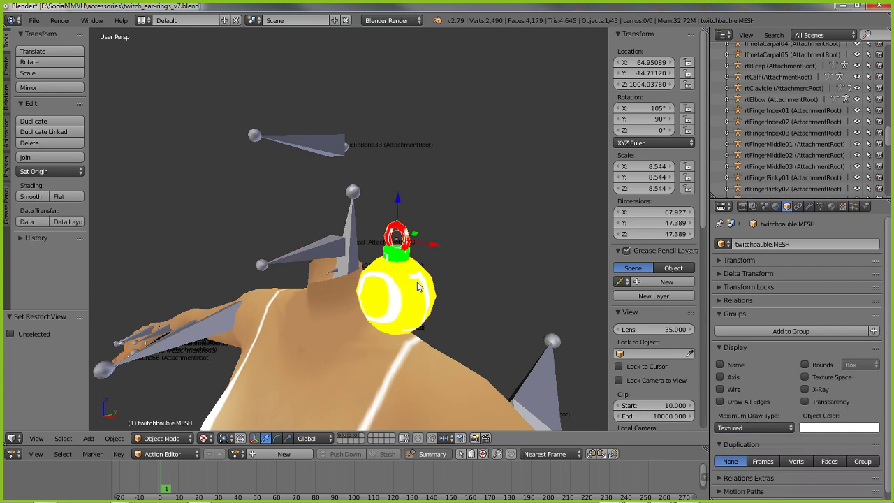
pyautogui.rightClick(307, 257)
pyautogui.scroll(4, 311, 355)
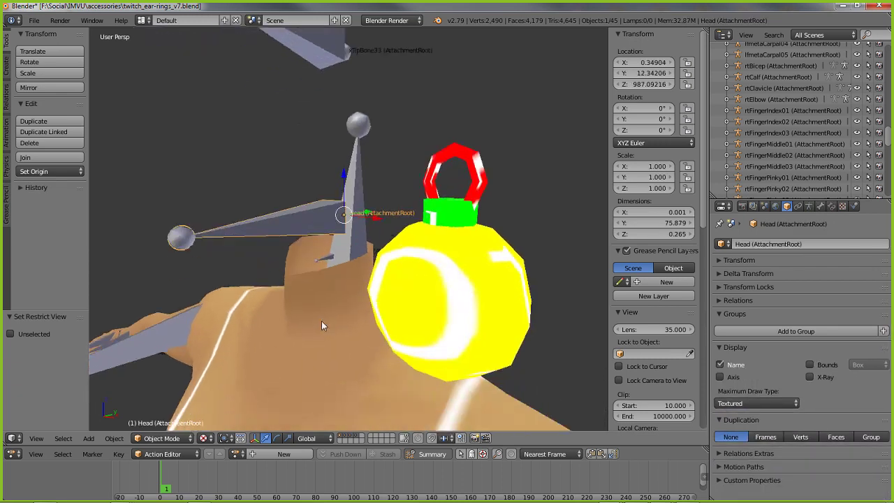
pyautogui.moveTo(321, 272); pyautogui.dragTo(318, 248, button='middle')
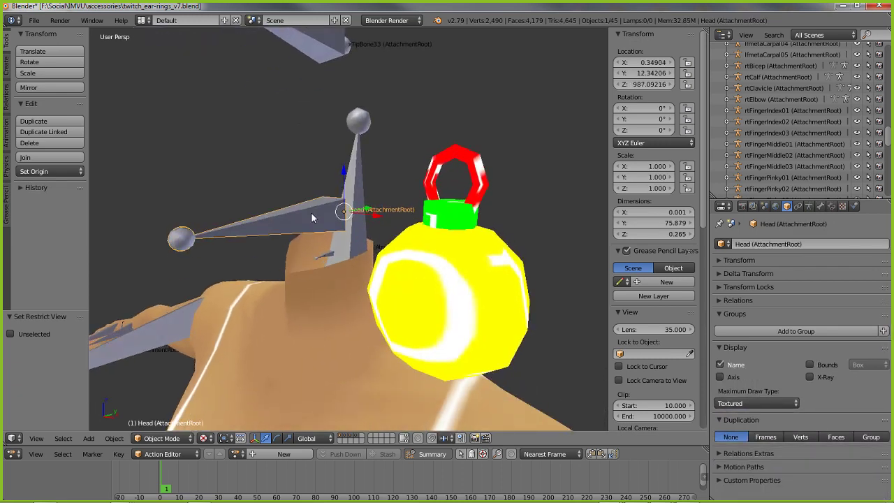
pyautogui.rightClick(480, 166)
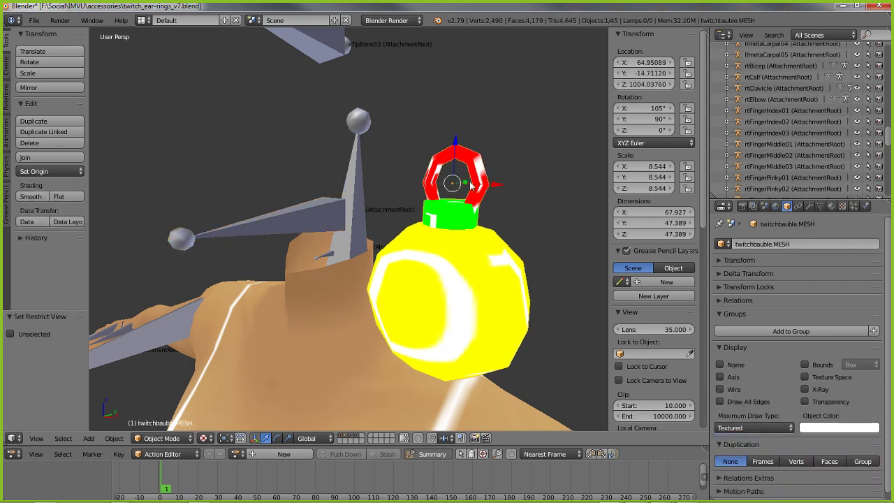
# Select the whole bauble mesh in Edit Mode and show its mesh data properties.
pyautogui.click(168, 440)
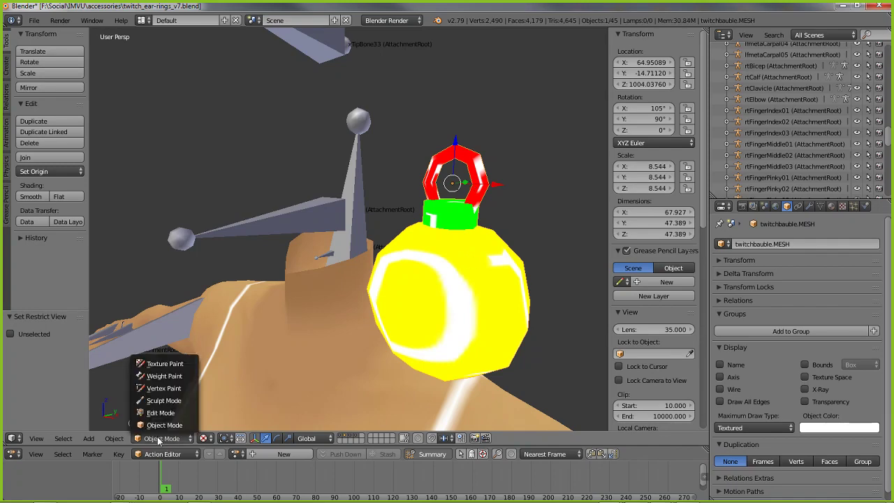
pyautogui.click(159, 414)
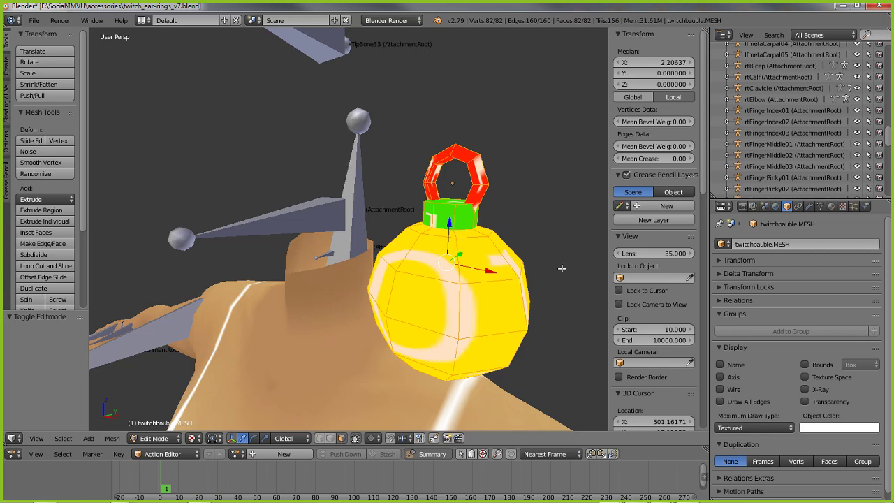
pyautogui.click(63, 438)
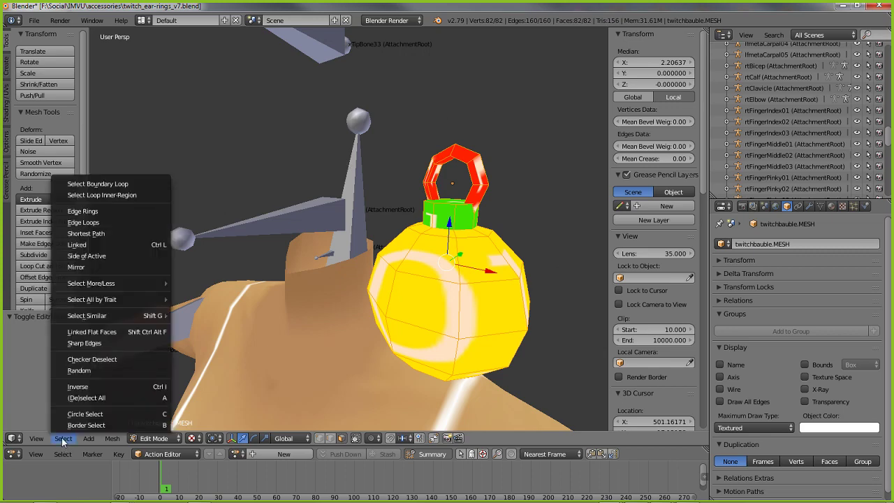
pyautogui.click(86, 397)
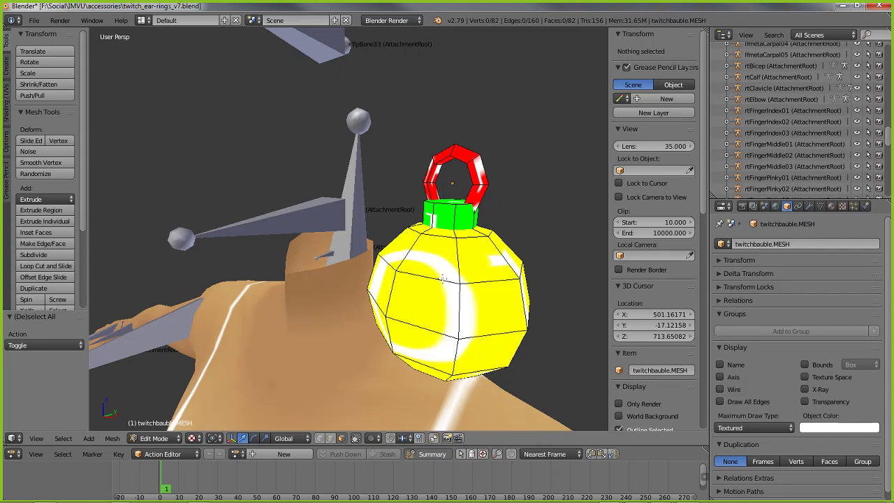
pyautogui.rightClick(466, 288)
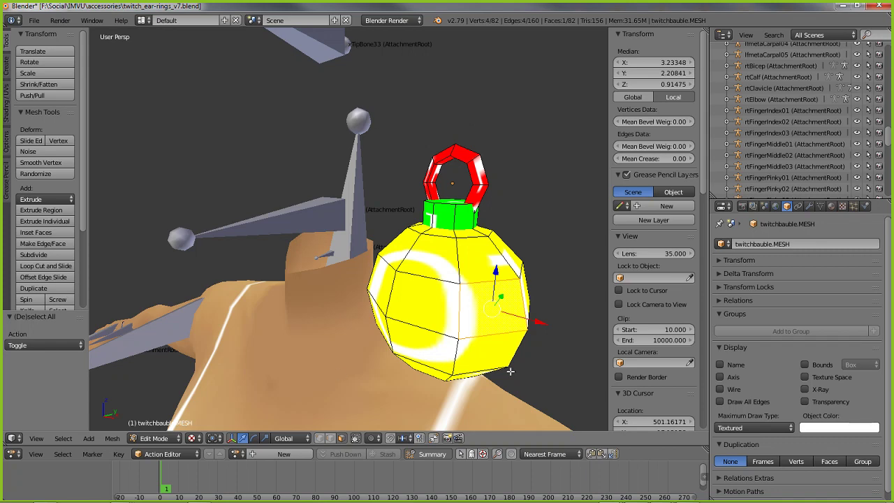
pyautogui.click(63, 438)
pyautogui.click(82, 396)
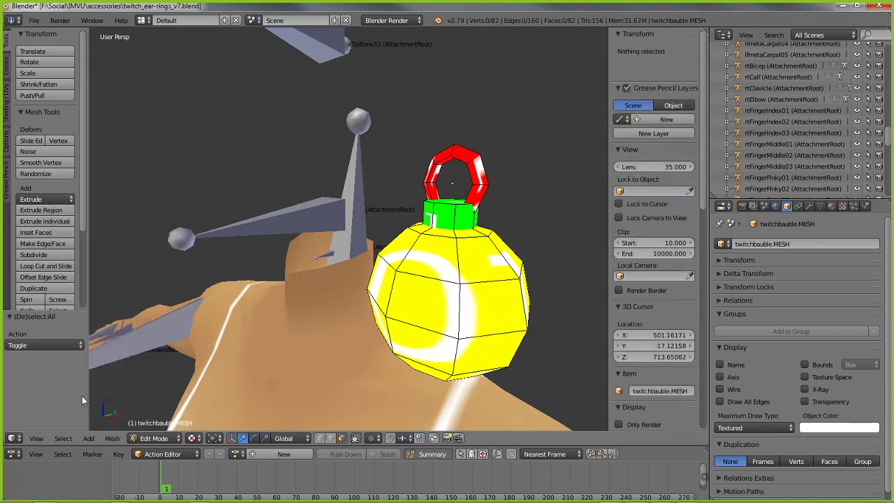
pyautogui.click(62, 438)
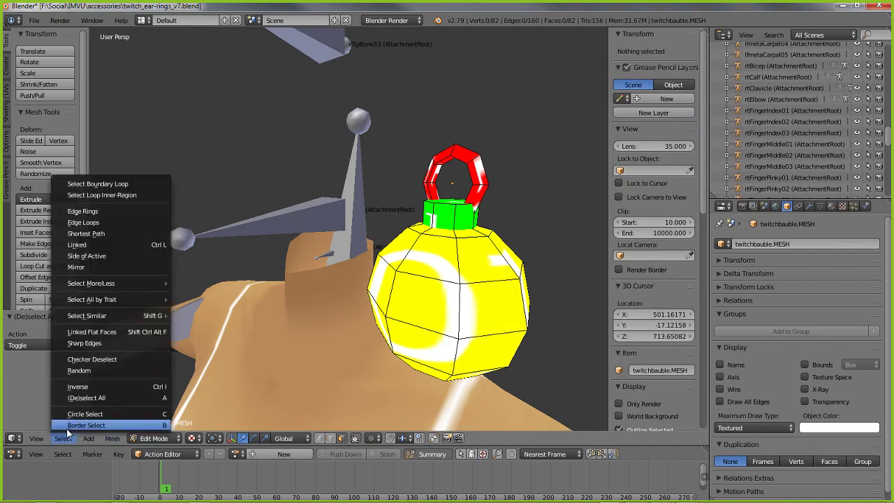
pyautogui.click(78, 397)
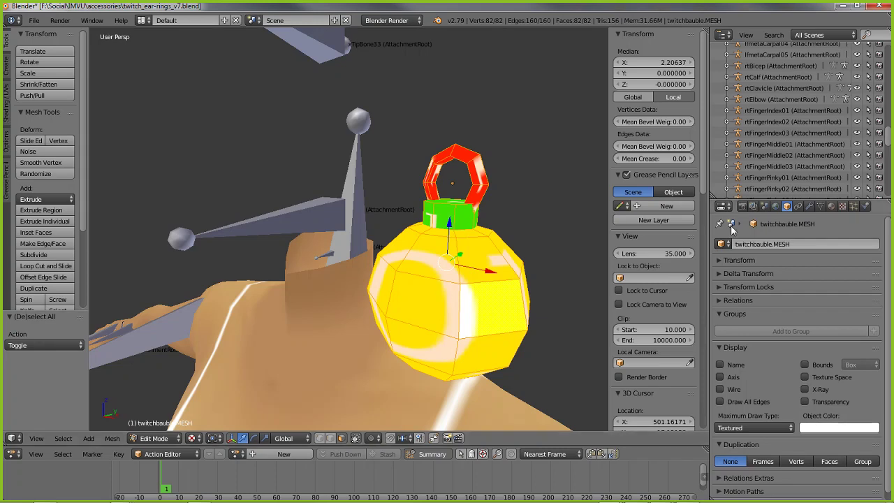
pyautogui.click(820, 205)
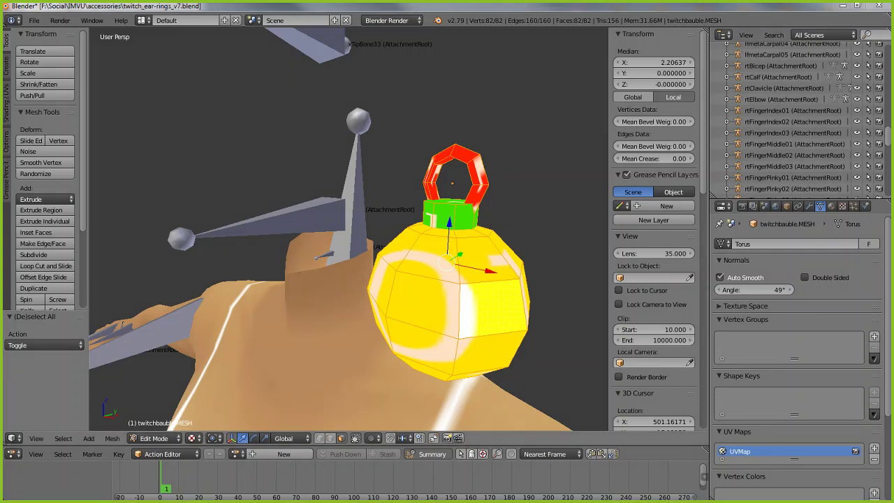
pyautogui.moveTo(806, 187)
pyautogui.mouseDown()
pyautogui.moveTo(860, 218)
pyautogui.moveTo(810, 186)
pyautogui.mouseUp()
pyautogui.moveTo(698, 302)
pyautogui.mouseDown()
pyautogui.moveTo(701, 363)
pyautogui.moveTo(861, 386)
pyautogui.moveTo(877, 301)
pyautogui.moveTo(702, 304)
pyautogui.mouseUp()
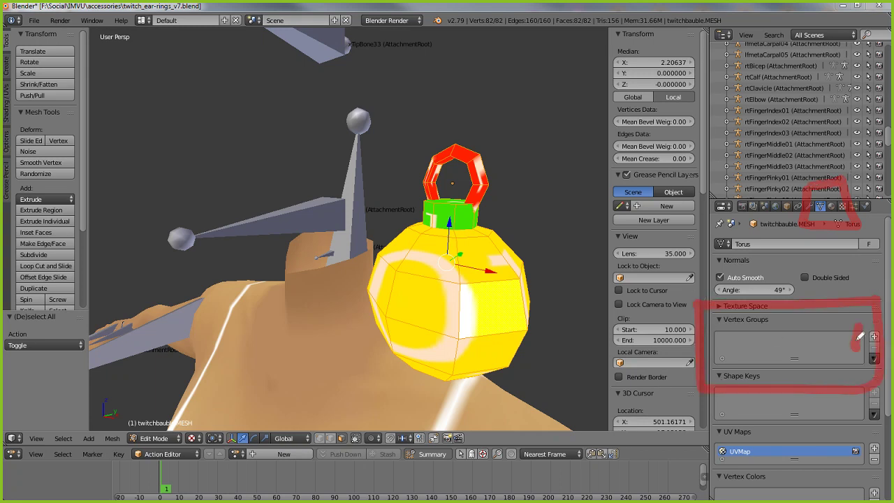
pyautogui.moveTo(861, 337); pyautogui.dragTo(862, 316)
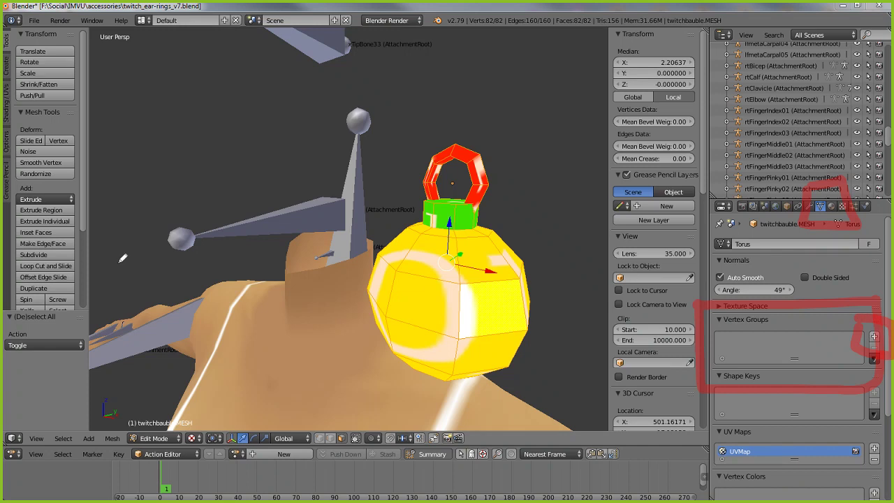
pyautogui.press('Escape')
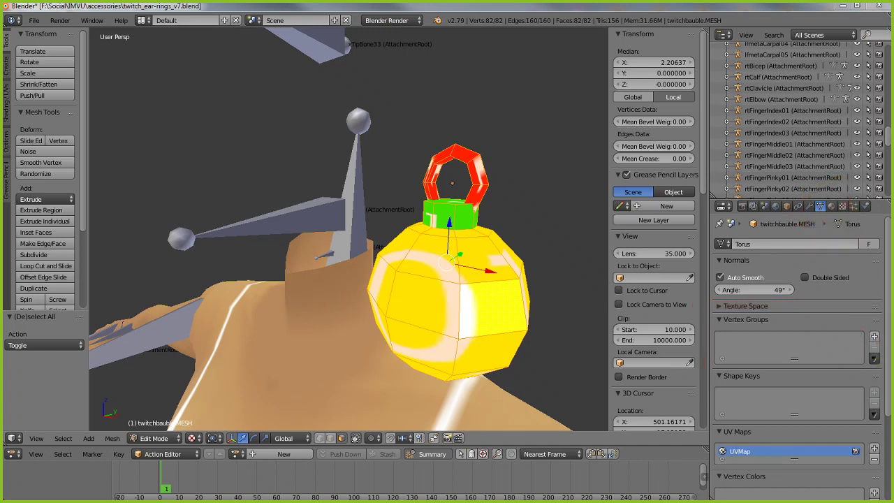
# Create a vertex group named AttachmentRoot on the bauble and assign all of its selected vertices to it.
pyautogui.click(874, 338)
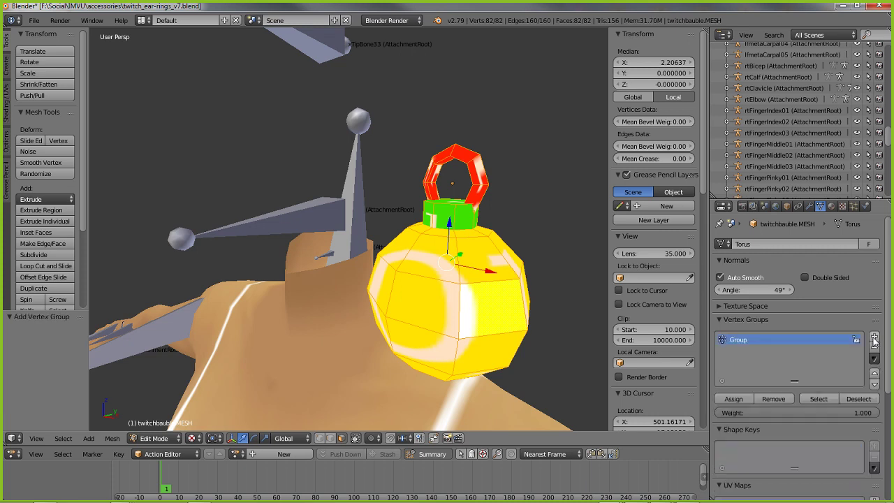
pyautogui.doubleClick(743, 346)
pyautogui.write('AttachmentRoot')
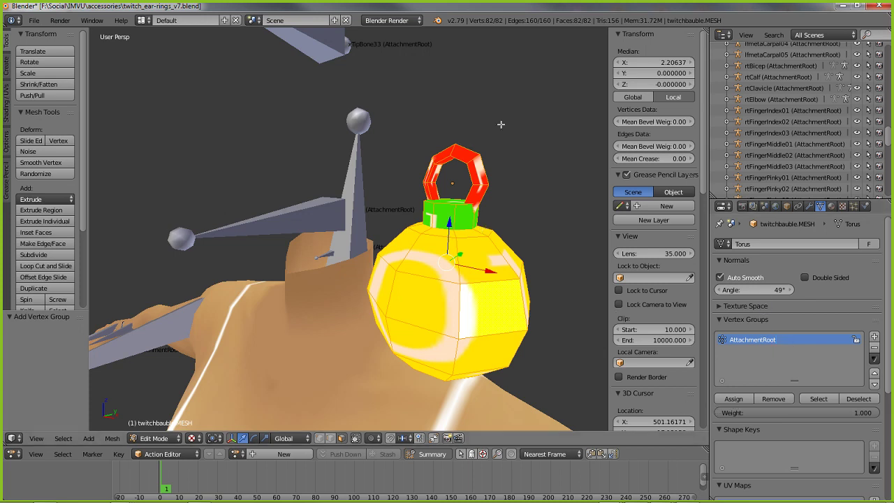
pyautogui.click(730, 400)
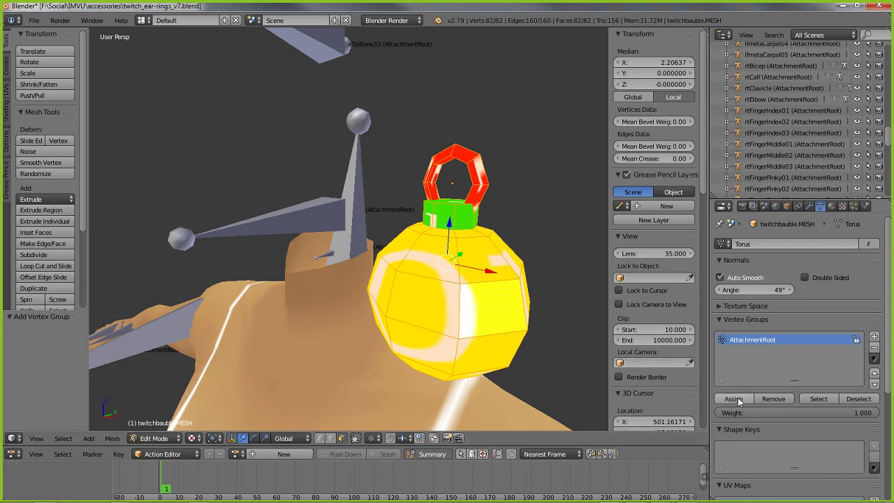
pyautogui.click(737, 401)
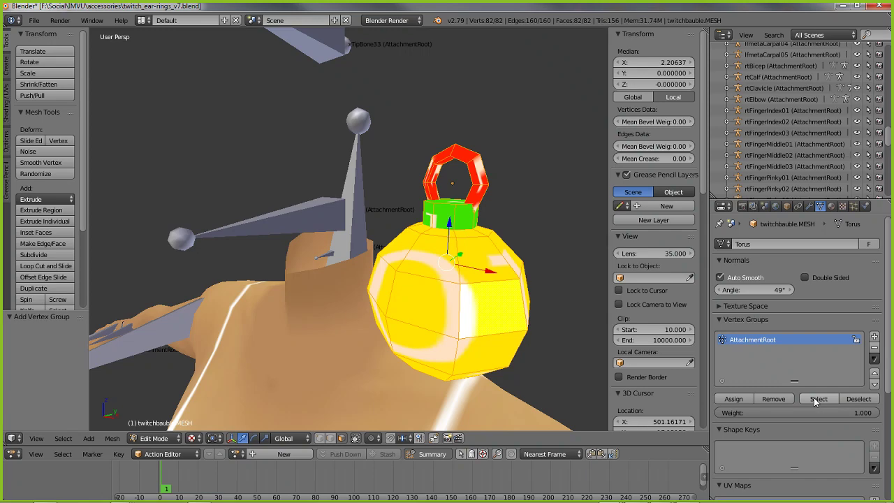
# Check the AttachmentRoot group's assignment by deselecting and reselecting its vertices.
pyautogui.click(855, 399)
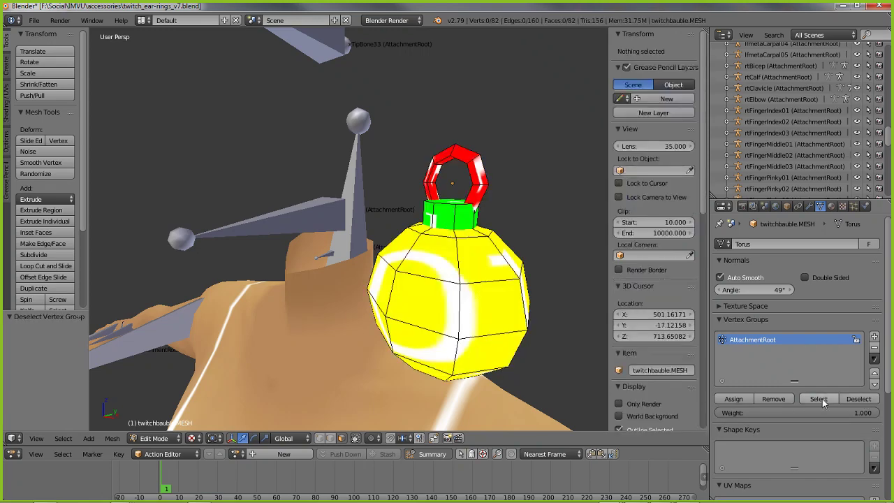
pyautogui.click(818, 399)
pyautogui.click(859, 399)
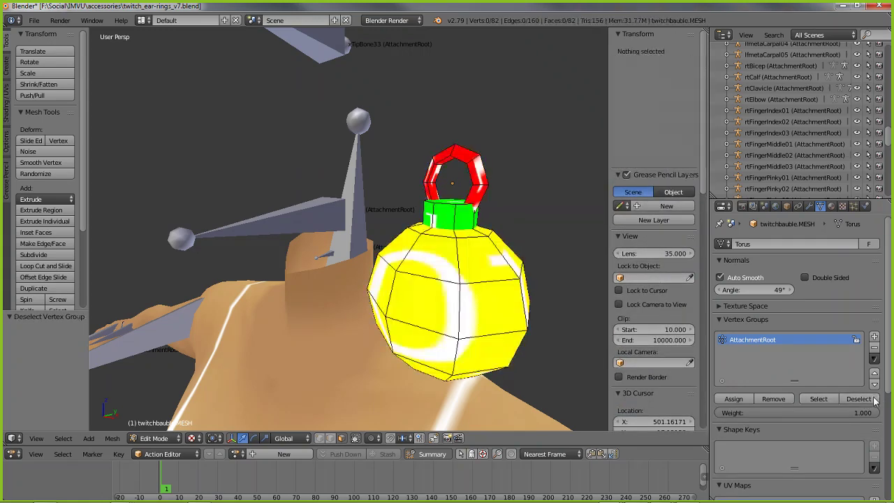
pyautogui.click(828, 401)
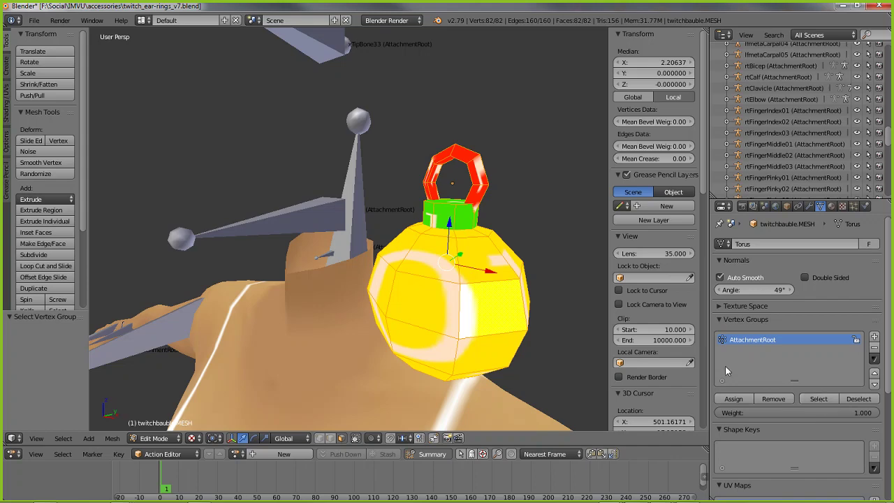
# Return to Object Mode and parent the bauble to the Head armature using Object (Keep Transform).
pyautogui.click(152, 438)
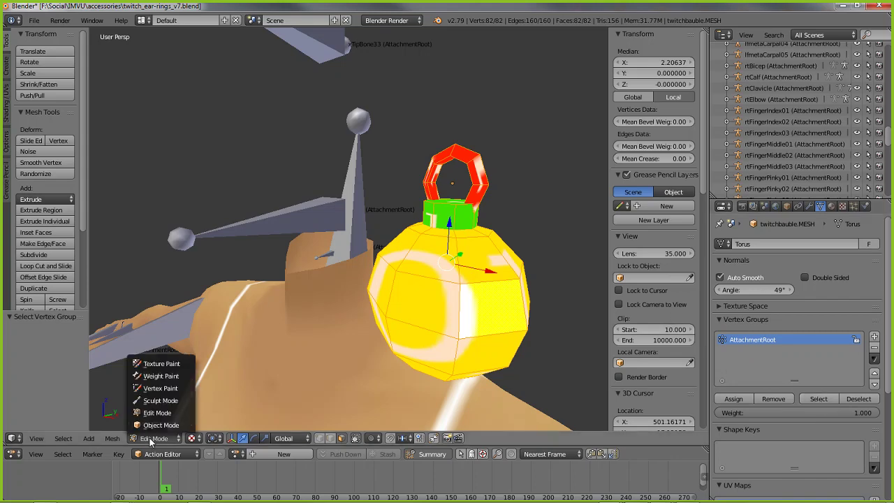
pyautogui.click(151, 425)
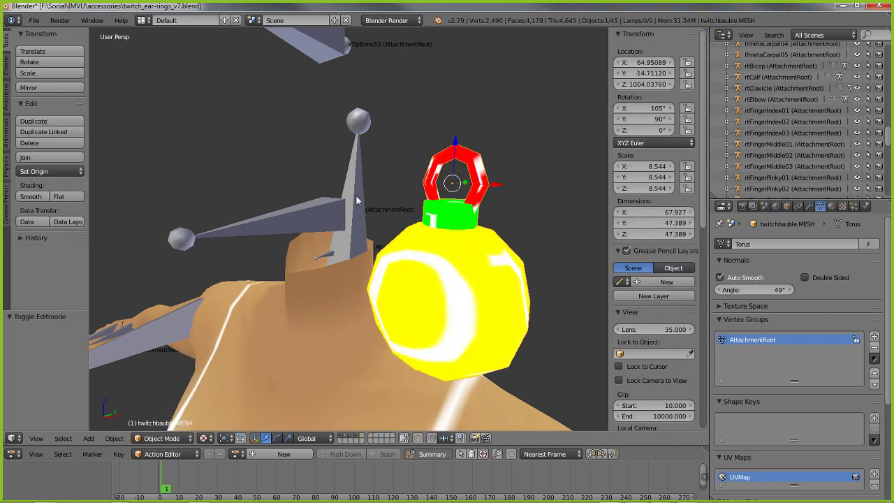
pyautogui.rightClick(260, 220)
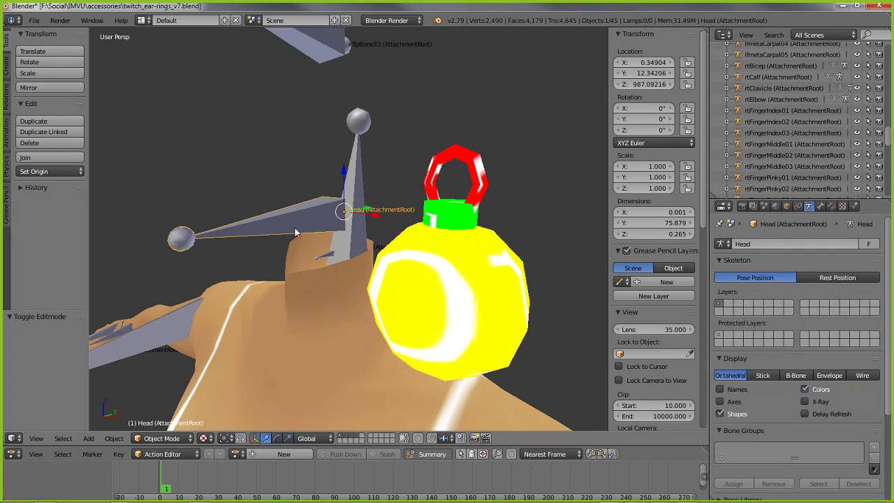
pyautogui.rightClick(483, 174)
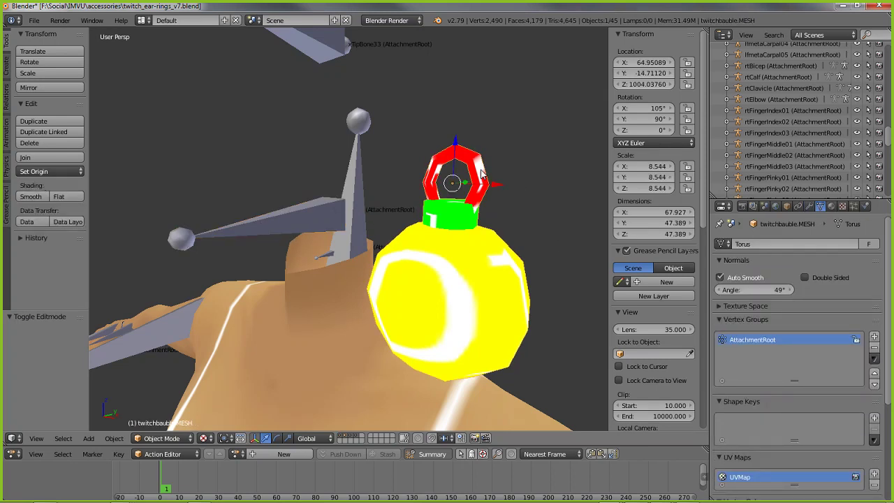
pyautogui.rightClick(262, 220)
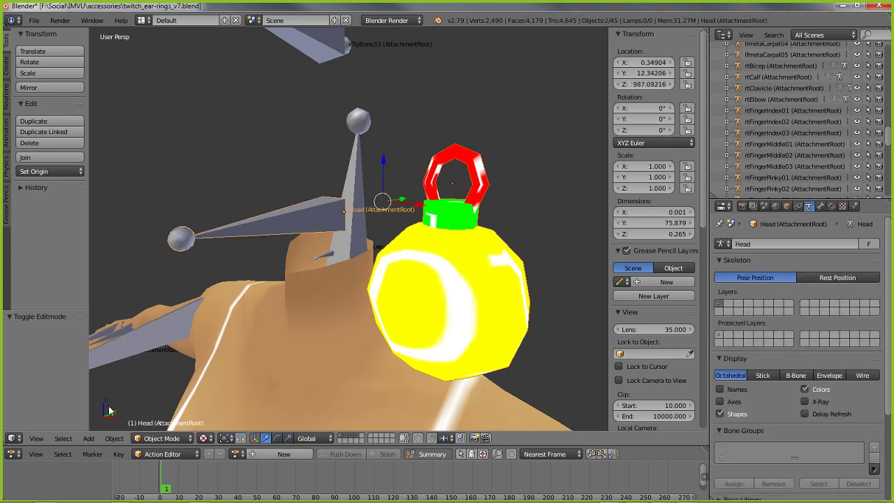
pyautogui.click(114, 439)
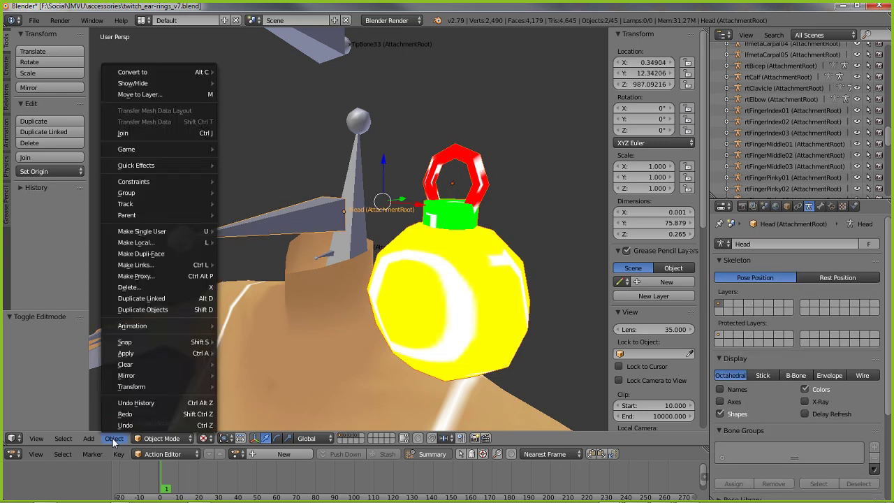
pyautogui.moveTo(134, 216)
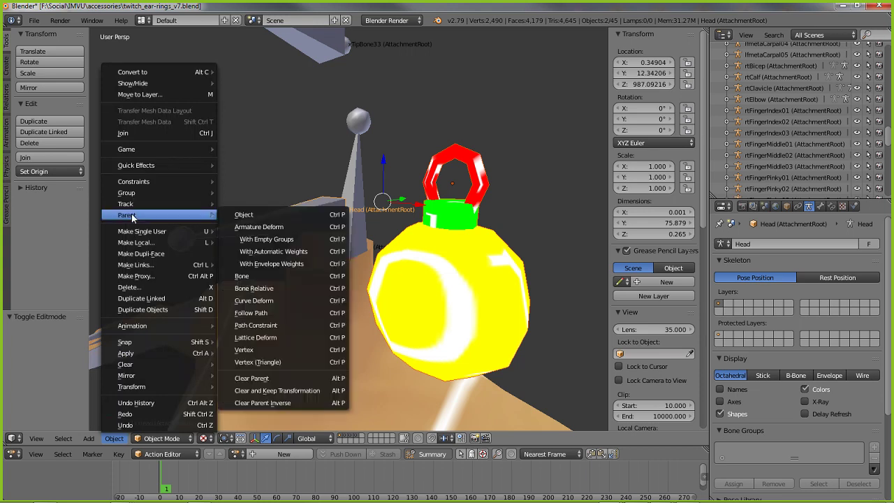
pyautogui.click(249, 220)
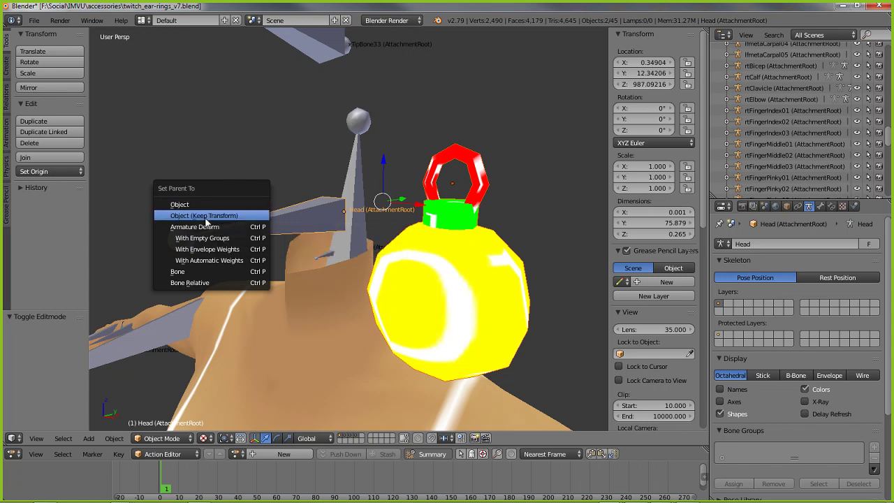
pyautogui.click(210, 217)
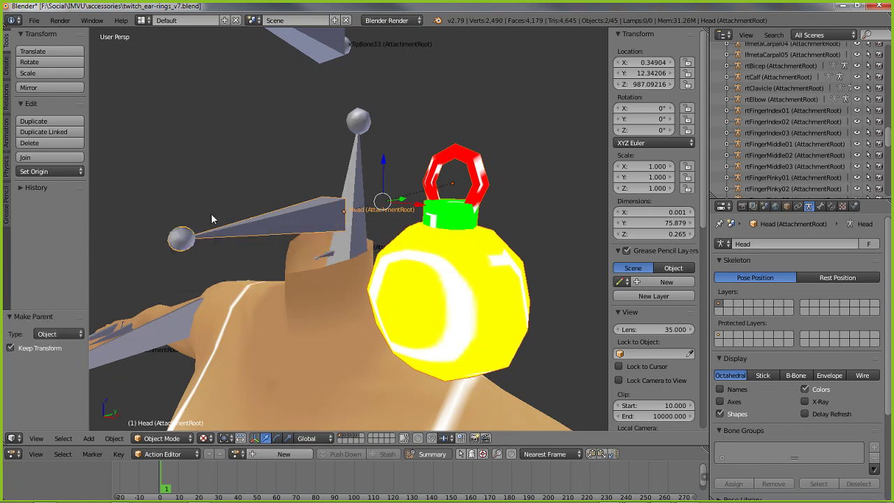
# Try moving the Head armature to test whether the bauble follows it, and cancel the move.
pyautogui.rightClick(260, 221)
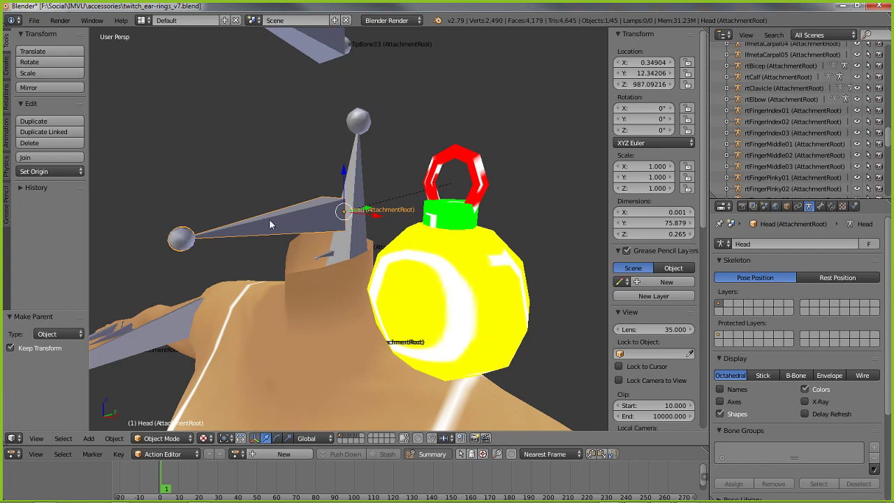
pyautogui.press('g')
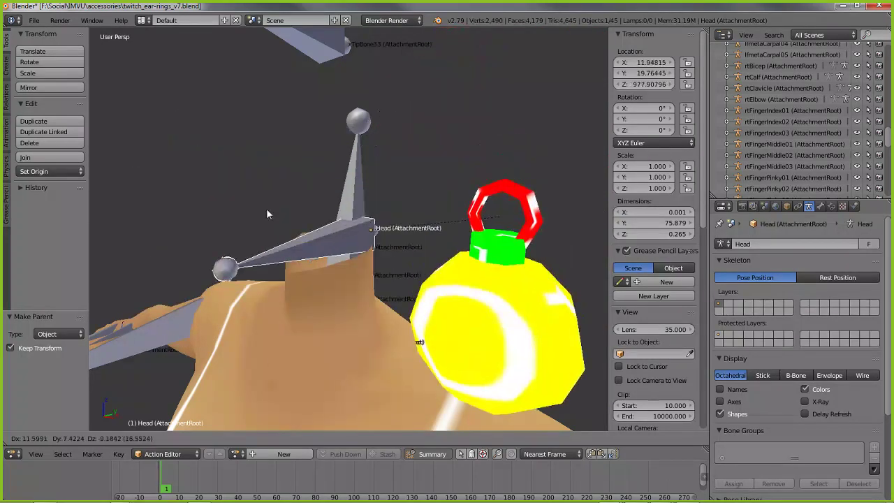
pyautogui.rightClick(252, 174)
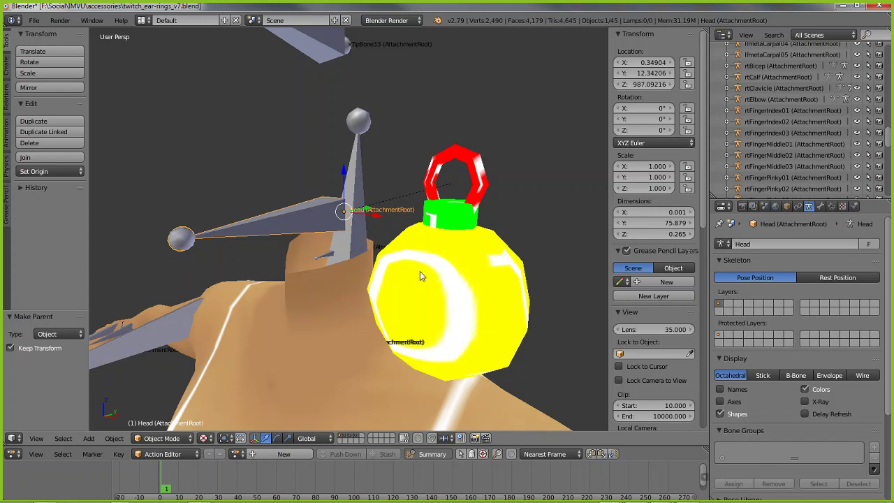
# Select the bauble mesh on its own.
pyautogui.rightClick(482, 168)
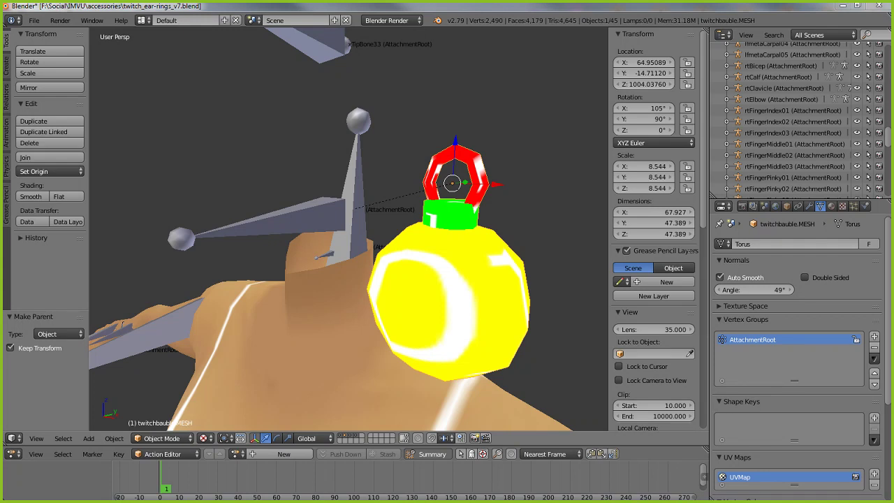
pyautogui.moveTo(795, 186)
pyautogui.mouseDown()
pyautogui.moveTo(807, 231)
pyautogui.moveTo(807, 183)
pyautogui.moveTo(794, 182)
pyautogui.mouseUp()
pyautogui.moveTo(497, 188)
pyautogui.mouseDown()
pyautogui.moveTo(533, 98)
pyautogui.moveTo(568, 86)
pyautogui.mouseUp()
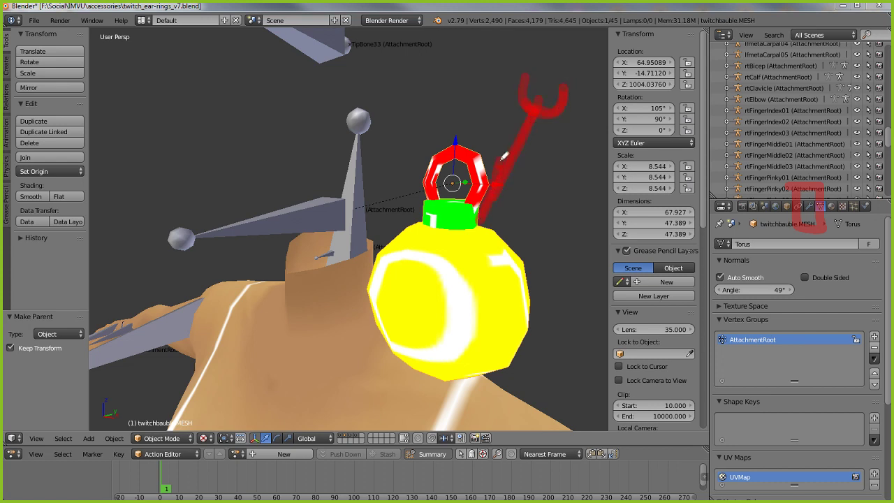
pyautogui.moveTo(492, 195); pyautogui.dragTo(547, 114)
pyautogui.moveTo(579, 77)
pyautogui.mouseDown()
pyautogui.moveTo(553, 111)
pyautogui.moveTo(786, 178)
pyautogui.mouseUp()
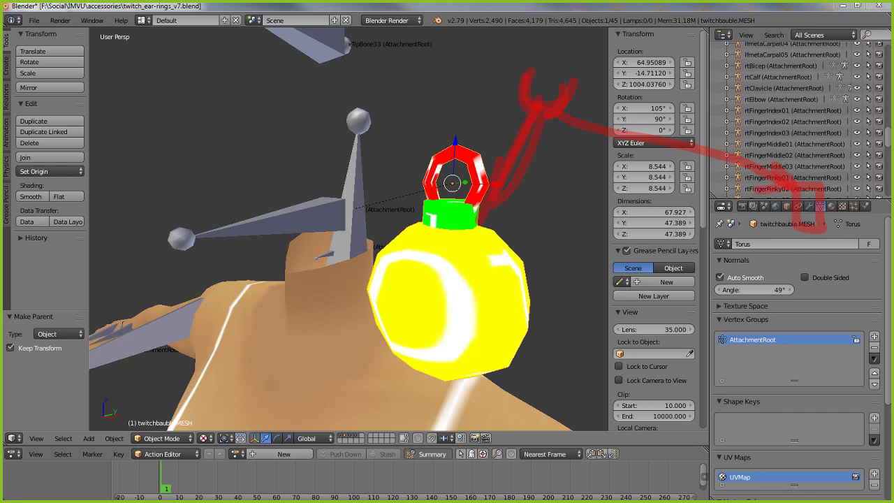
pyautogui.press('Escape')
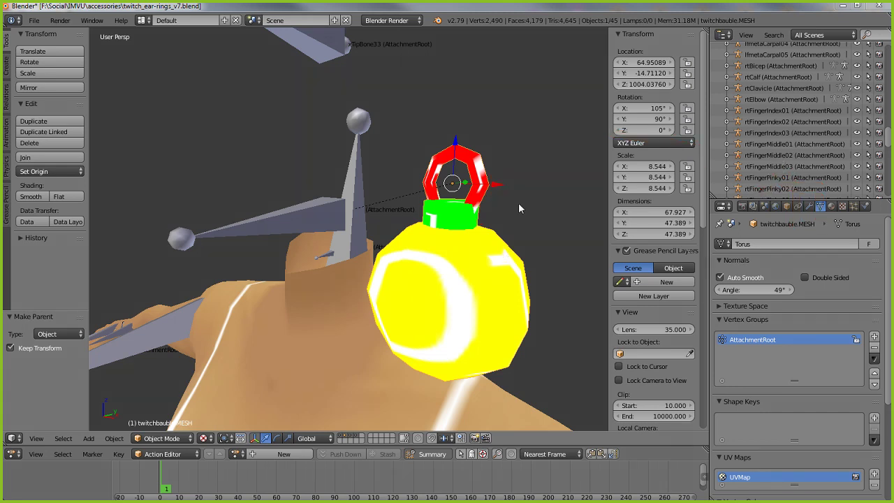
# Add an Armature modifier to the bauble mesh and set the Head (AttachmentRoot) armature as its object.
pyautogui.click(810, 206)
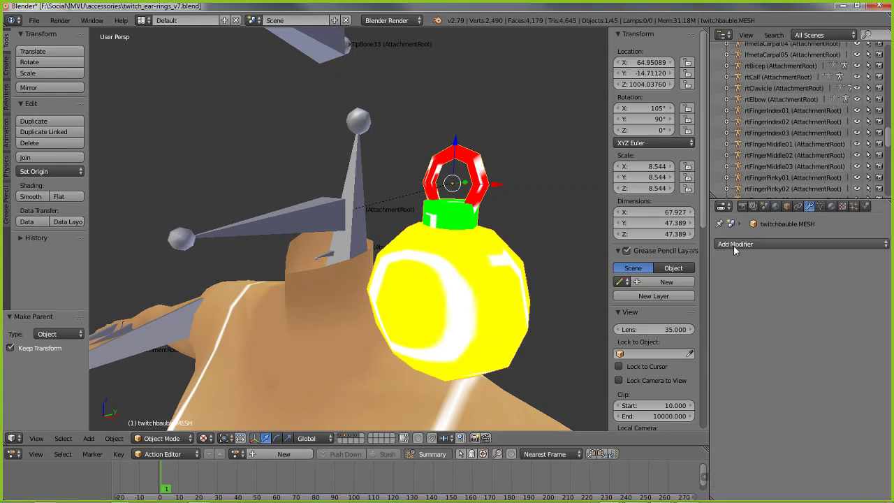
pyautogui.click(764, 245)
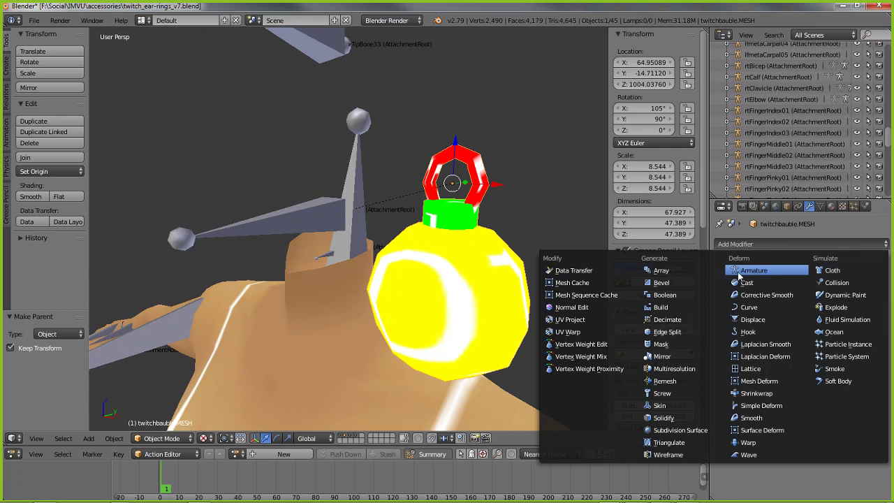
pyautogui.click(757, 271)
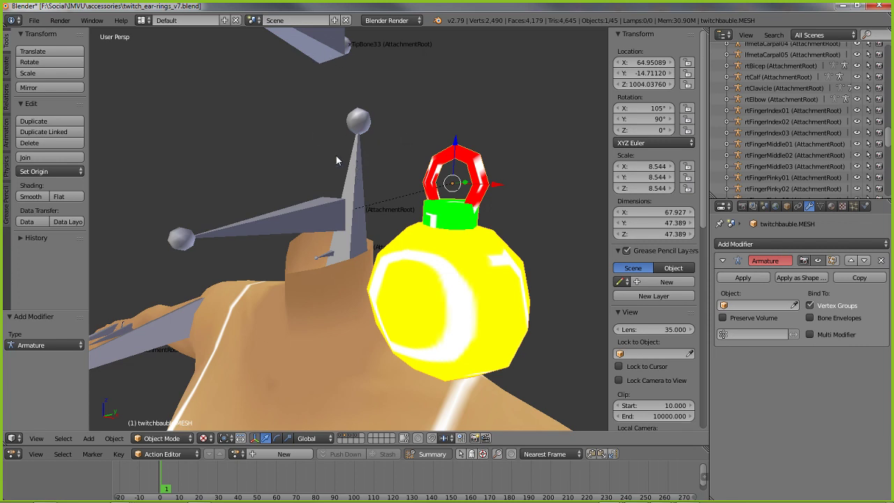
pyautogui.click(795, 308)
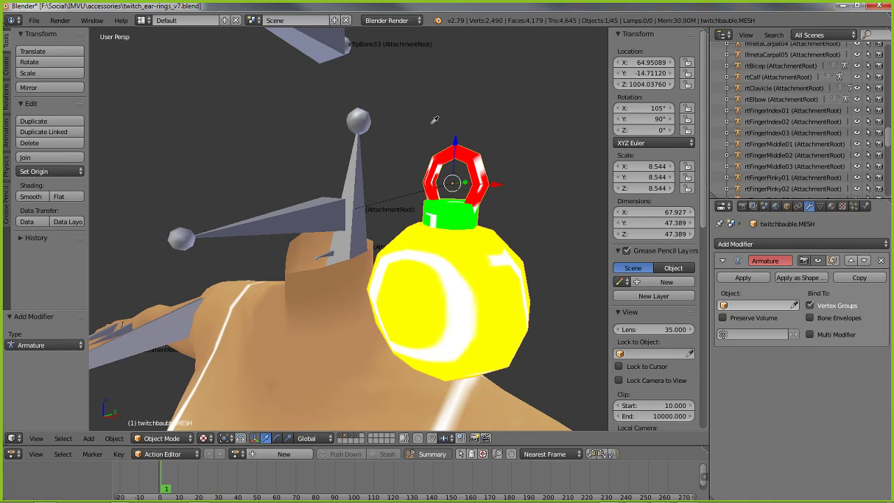
pyautogui.click(251, 224)
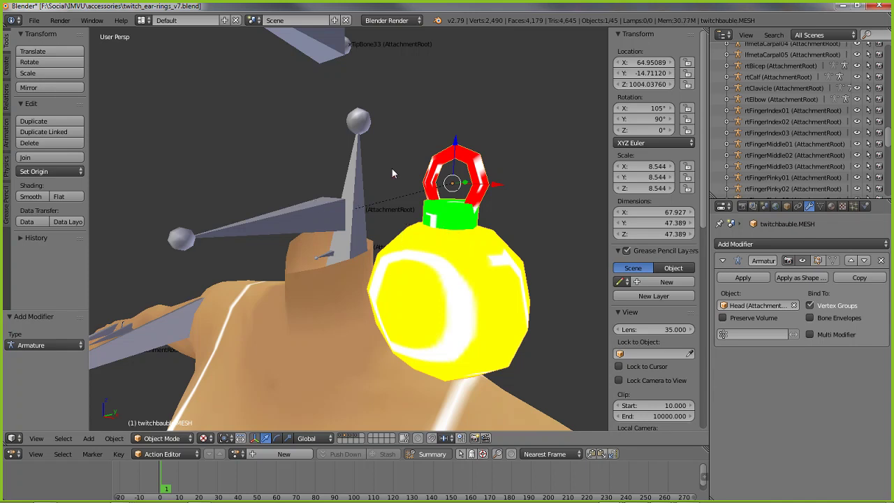
pyautogui.rightClick(286, 211)
pyautogui.rightClick(450, 244)
# Save the scene as a new file named twitch_ear-rings_v8.blend in the accessories folder.
pyautogui.click(33, 19)
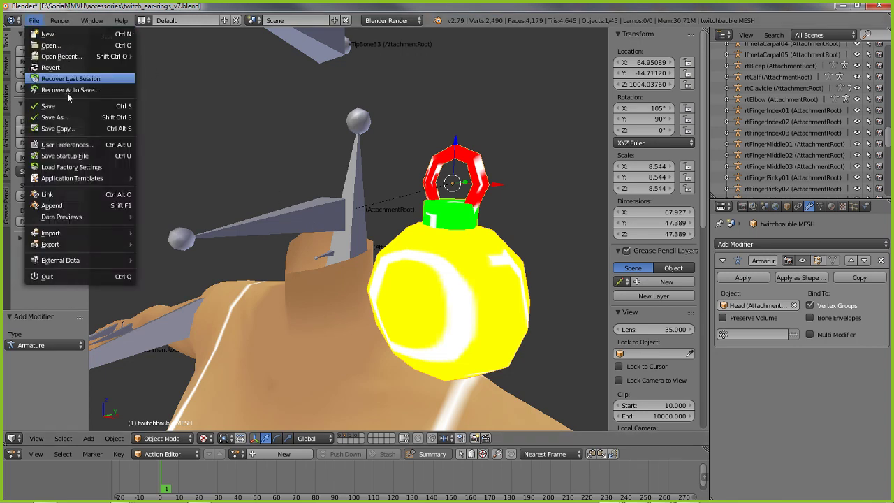
pyautogui.click(60, 116)
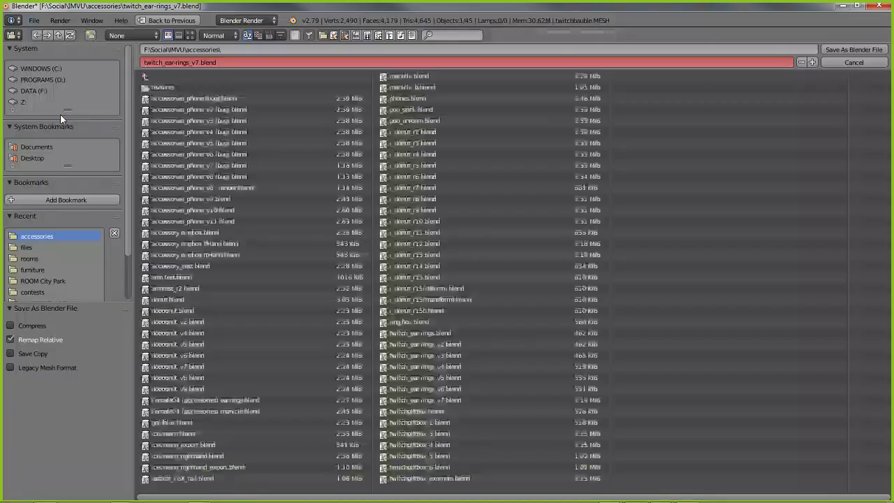
pyautogui.click(205, 63)
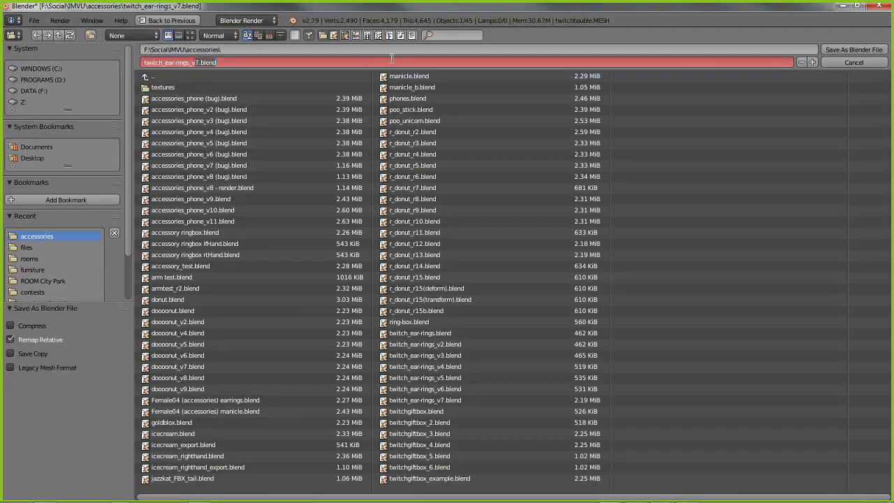
pyautogui.write('8')
pyautogui.press('Return')
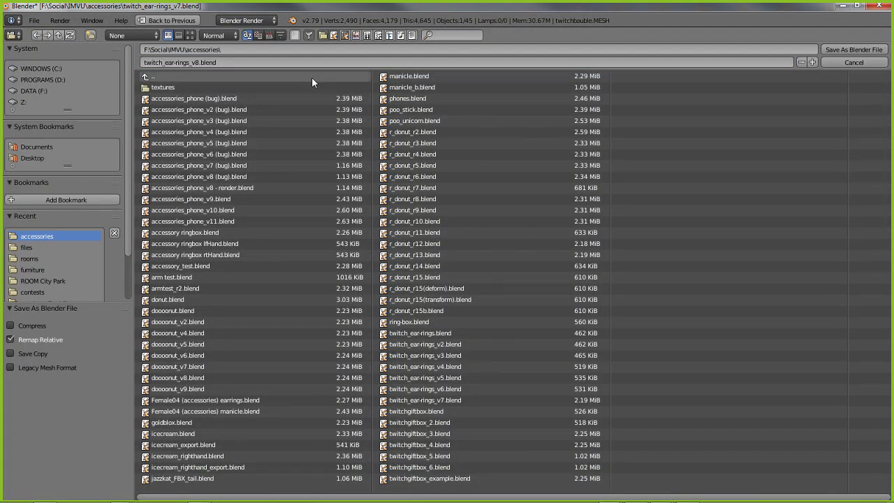
pyautogui.click(852, 50)
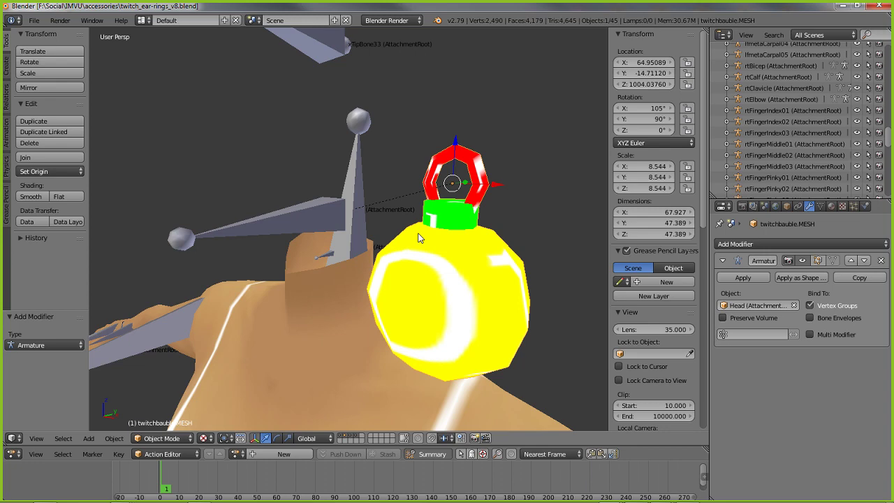
# Select the Head armature together with the bauble, invert the selection, and delete all the other visible objects.
pyautogui.scroll(-6, 415, 209)
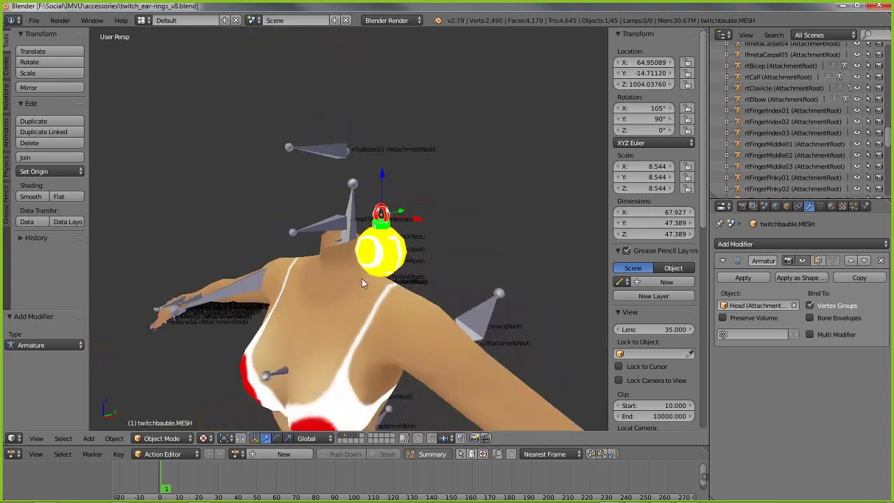
pyautogui.moveTo(361, 278)
pyautogui.mouseDown(button='middle')
pyautogui.moveTo(497, 282)
pyautogui.moveTo(318, 279)
pyautogui.moveTo(365, 273)
pyautogui.mouseUp(button='middle')
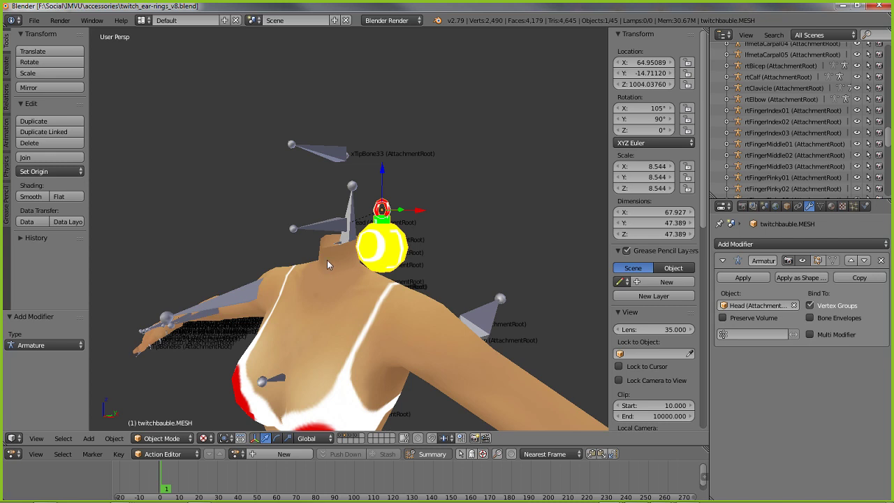
pyautogui.rightClick(314, 227)
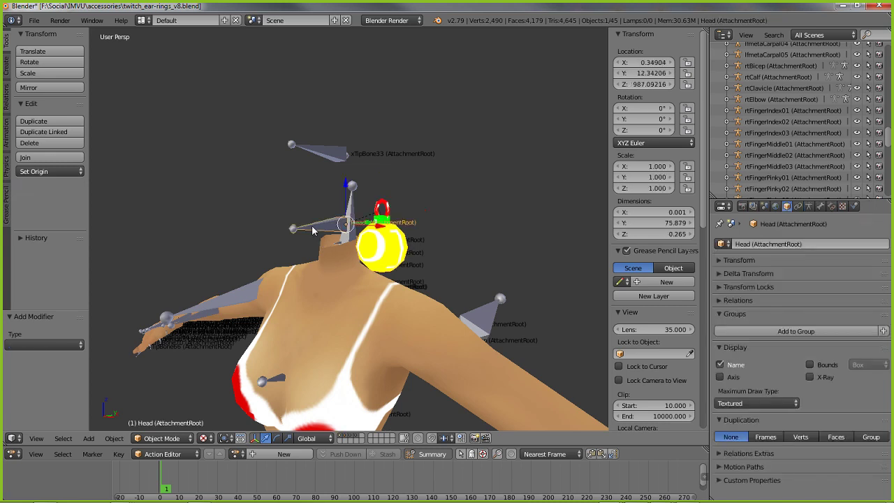
pyautogui.rightClick(404, 249)
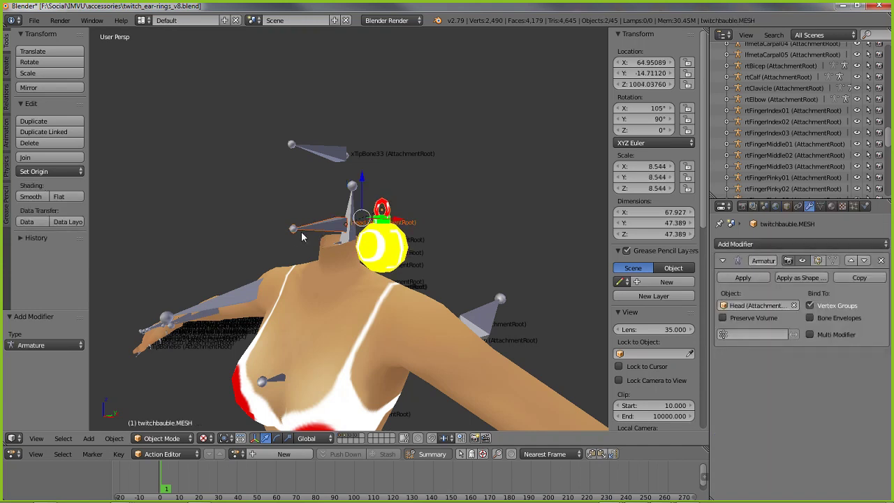
pyautogui.scroll(4, 311, 226)
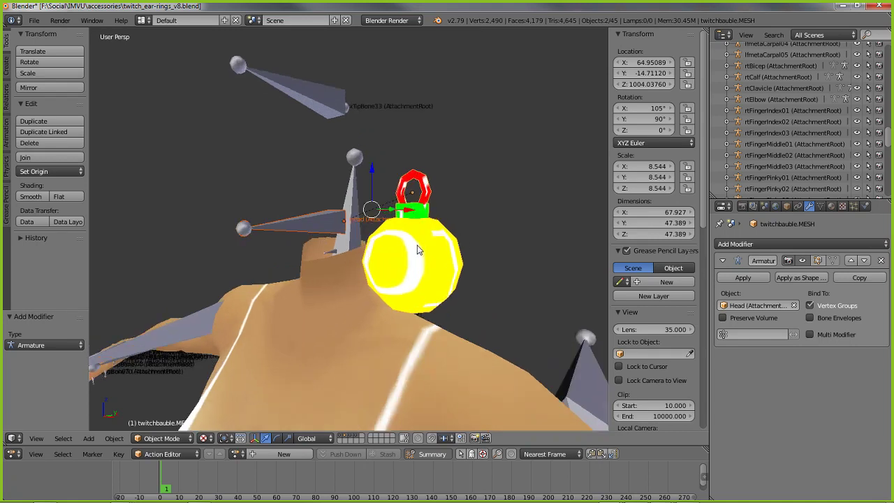
pyautogui.click(64, 438)
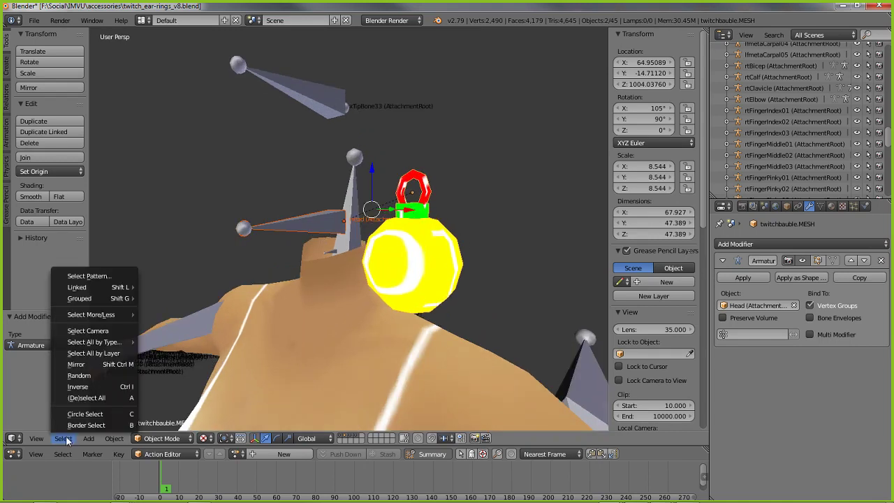
pyautogui.click(77, 386)
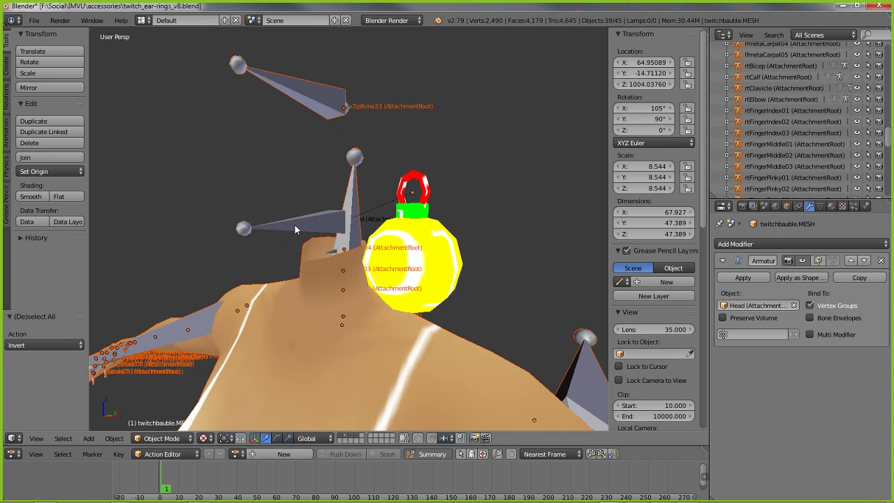
pyautogui.press('x')
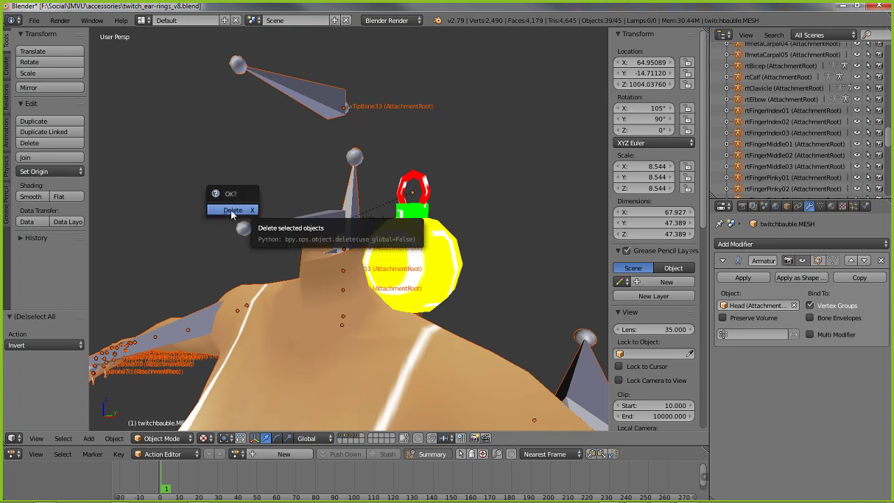
pyautogui.click(232, 211)
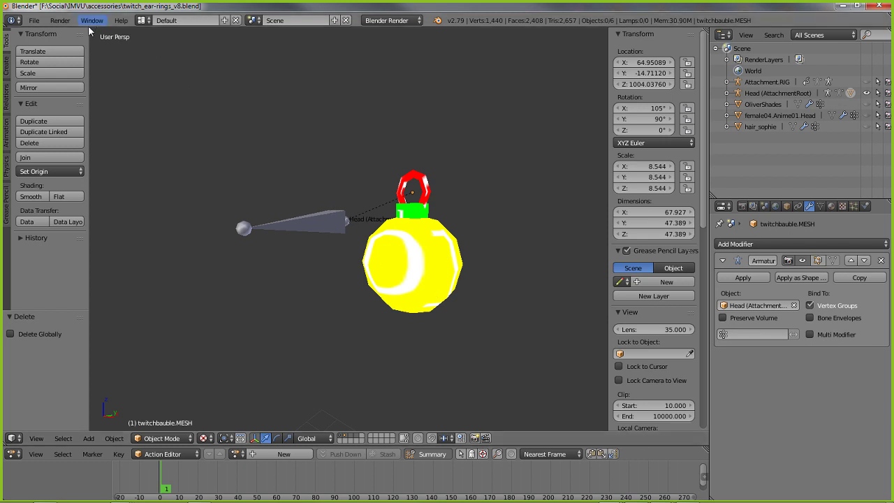
# Reveal all hidden objects in the scene.
pyautogui.click(114, 438)
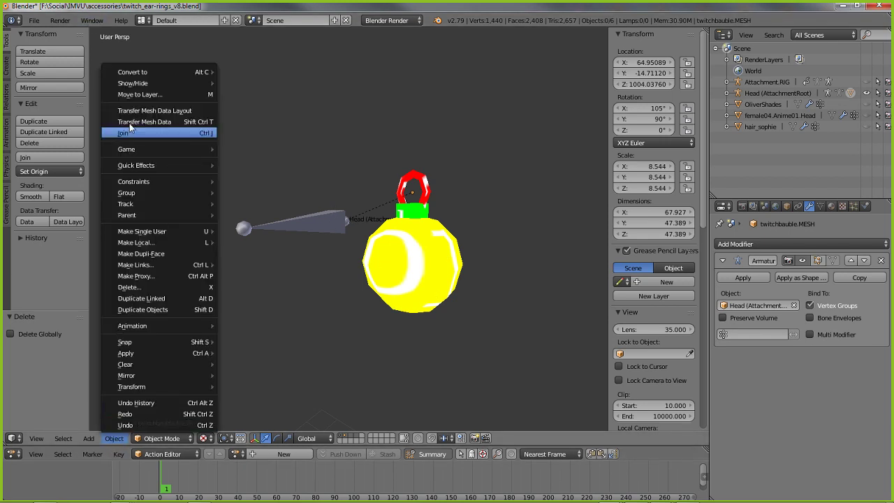
pyautogui.moveTo(150, 84)
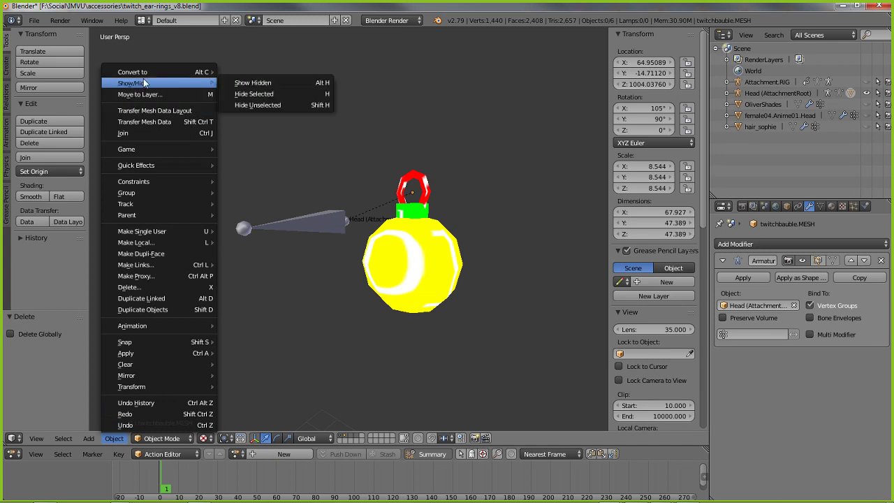
pyautogui.click(263, 82)
pyautogui.scroll(-2, 222, 268)
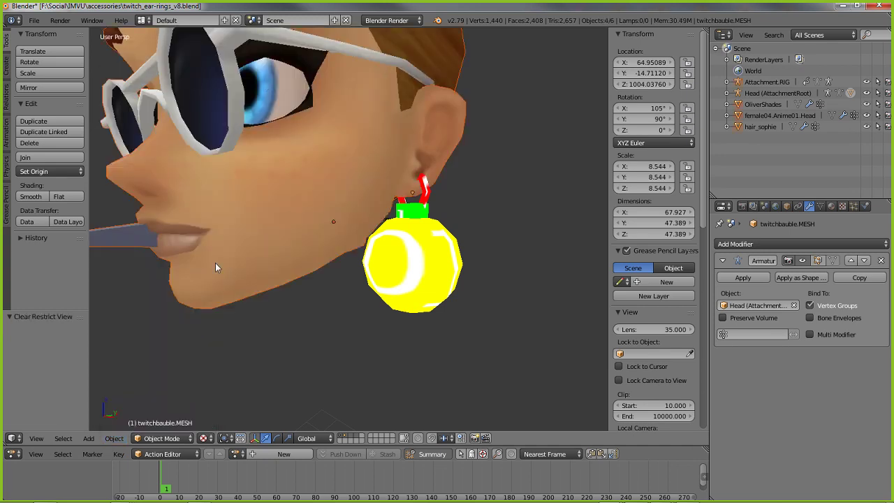
pyautogui.moveTo(216, 265); pyautogui.dragTo(269, 323, button='middle')
# Delete the Attachment.RIG armature and the female04.Anime01.Head mesh.
pyautogui.rightClick(209, 342)
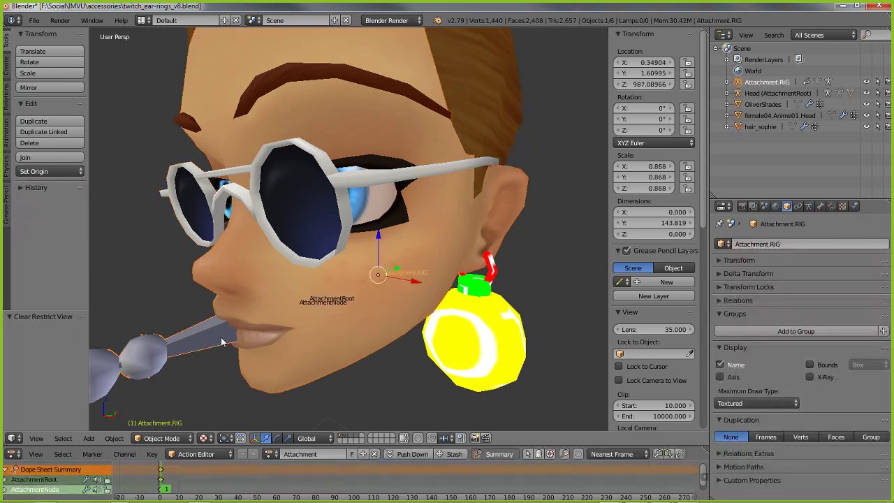
pyautogui.press('x')
pyautogui.click(206, 341)
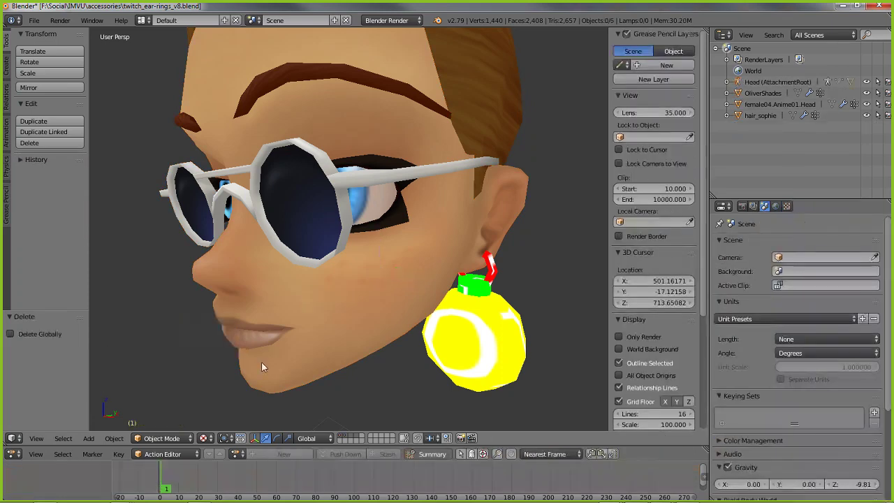
pyautogui.rightClick(257, 343)
pyautogui.press('x')
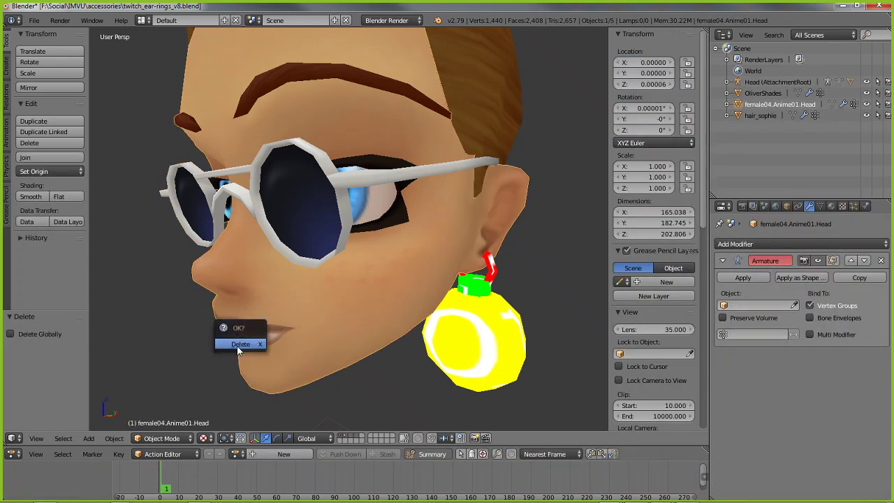
pyautogui.click(241, 344)
# Delete the OliverShades glasses and the hair_sophie mesh.
pyautogui.rightClick(180, 189)
pyautogui.press('x')
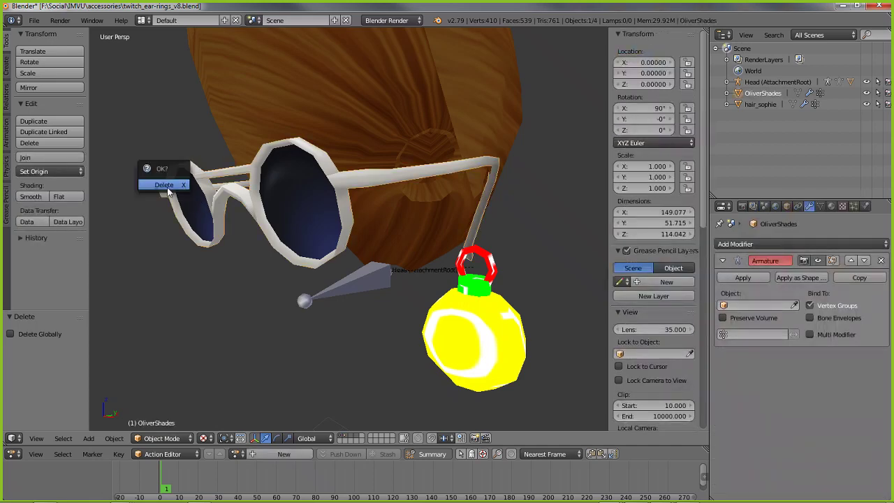
pyautogui.click(180, 184)
pyautogui.rightClick(238, 119)
pyautogui.press('x')
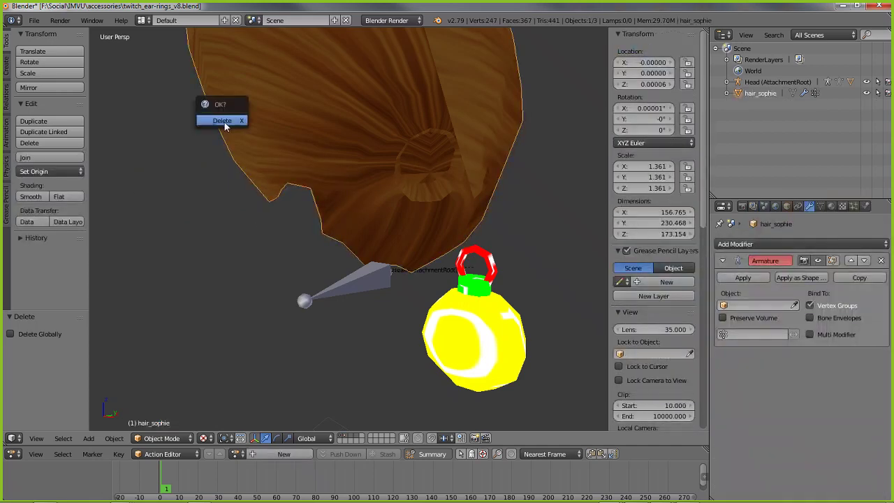
pyautogui.click(224, 121)
# Check the contents of layers 2 and 1 separately, and show both layers together again.
pyautogui.scroll(-4, 266, 214)
pyautogui.moveTo(277, 241); pyautogui.dragTo(296, 287, button='middle')
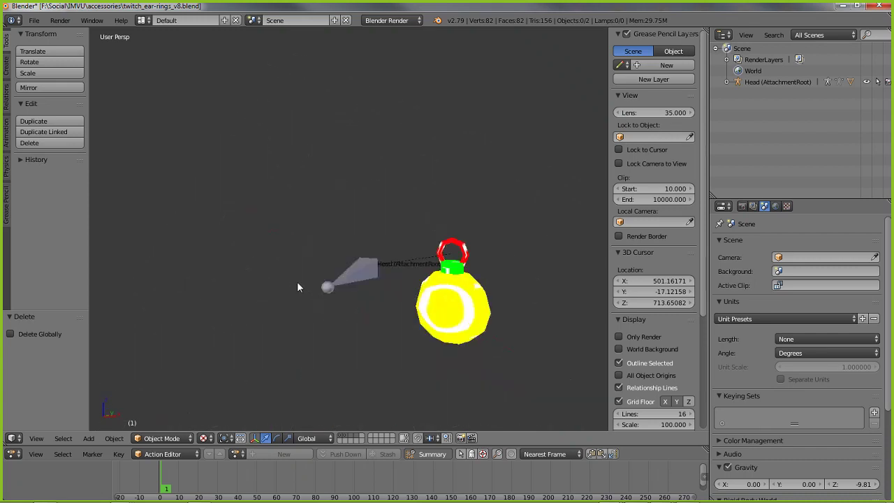
pyautogui.click(345, 435)
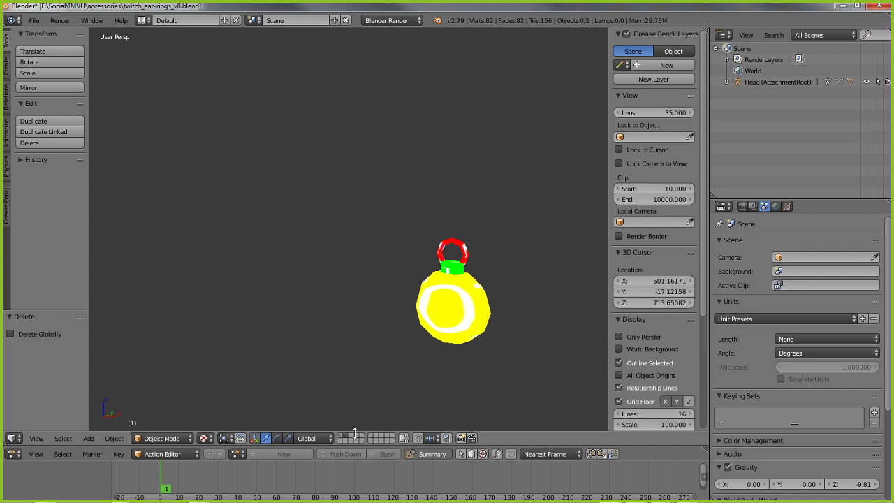
pyautogui.click(340, 438)
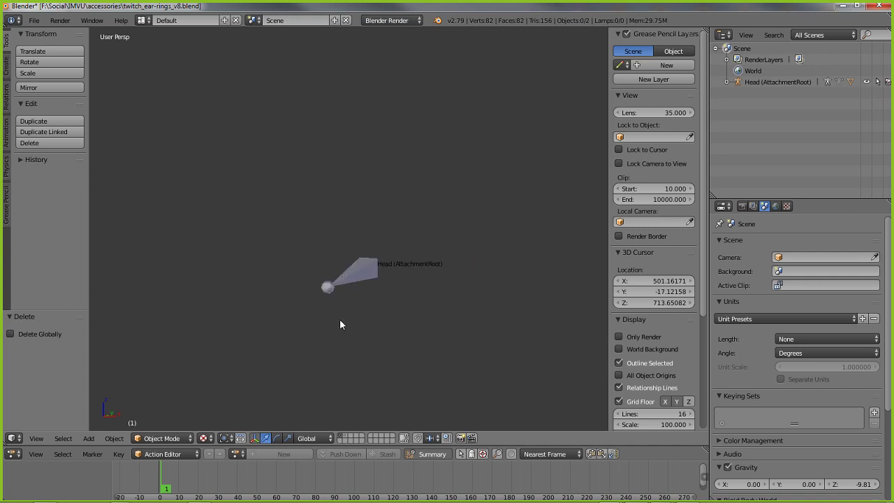
pyautogui.keyDown('shift'); pyautogui.click(344, 436); pyautogui.keyUp('shift')
pyautogui.moveTo(386, 328)
pyautogui.mouseDown(button='middle')
pyautogui.moveTo(349, 305)
pyautogui.moveTo(392, 314)
pyautogui.moveTo(402, 333)
pyautogui.mouseUp(button='middle')
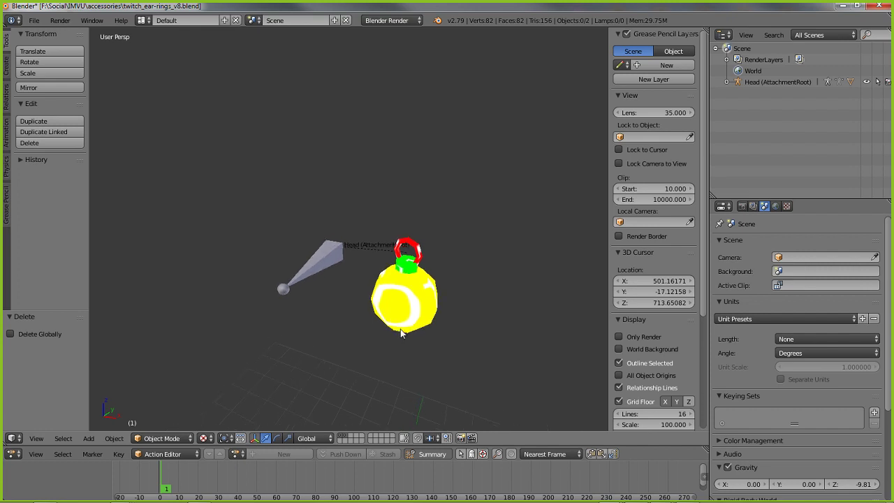
# Save the scene as a new version named twitch_ear-rings_v9.blend in the accessories folder.
pyautogui.click(34, 21)
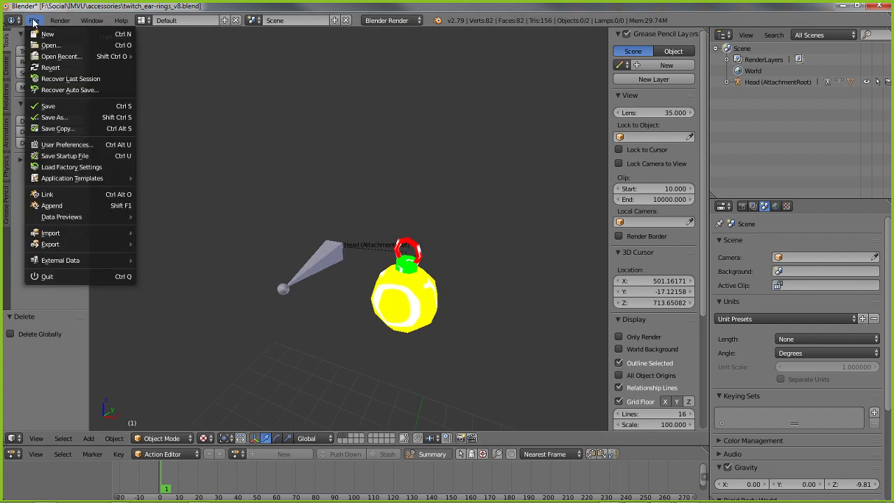
pyautogui.click(56, 117)
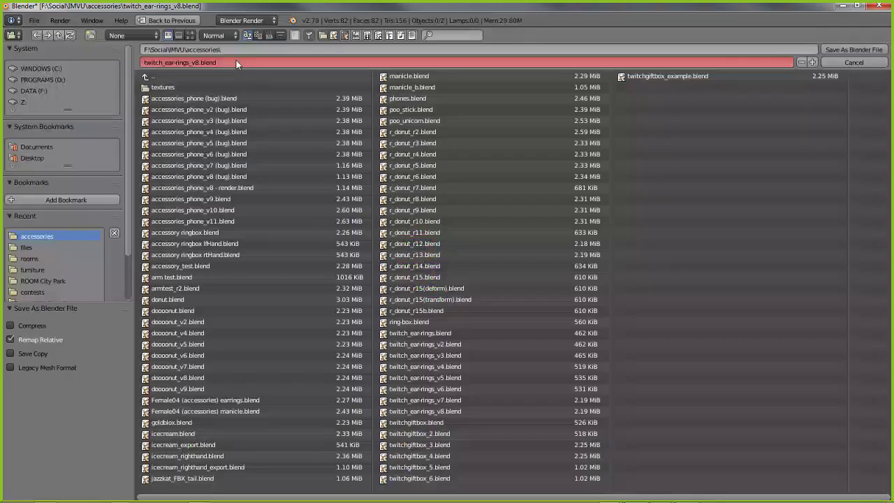
pyautogui.click(201, 62)
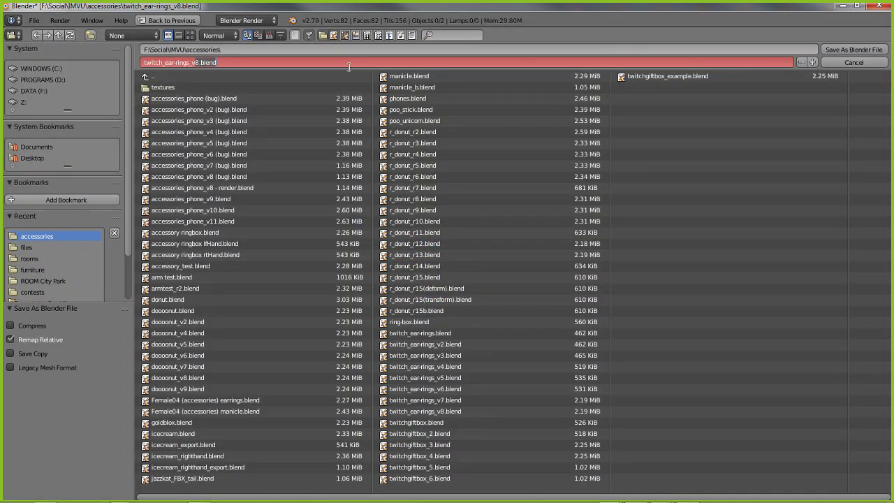
pyautogui.write('9')
pyautogui.press('Return')
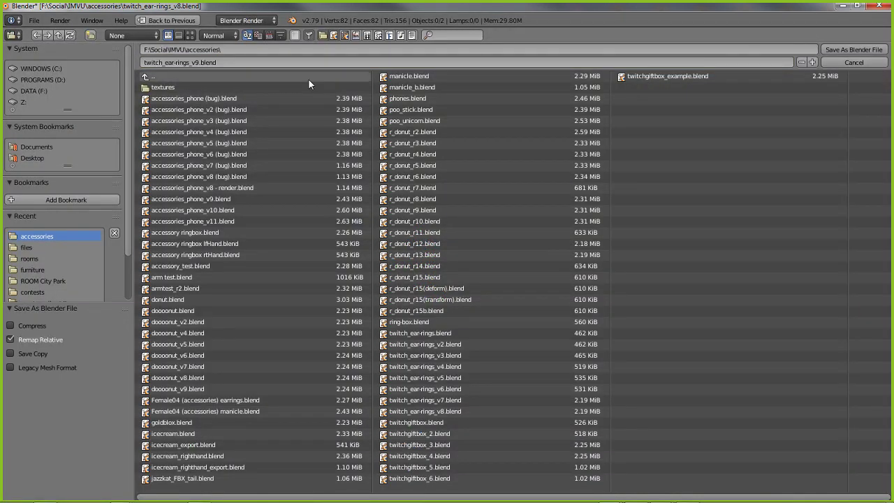
pyautogui.click(850, 49)
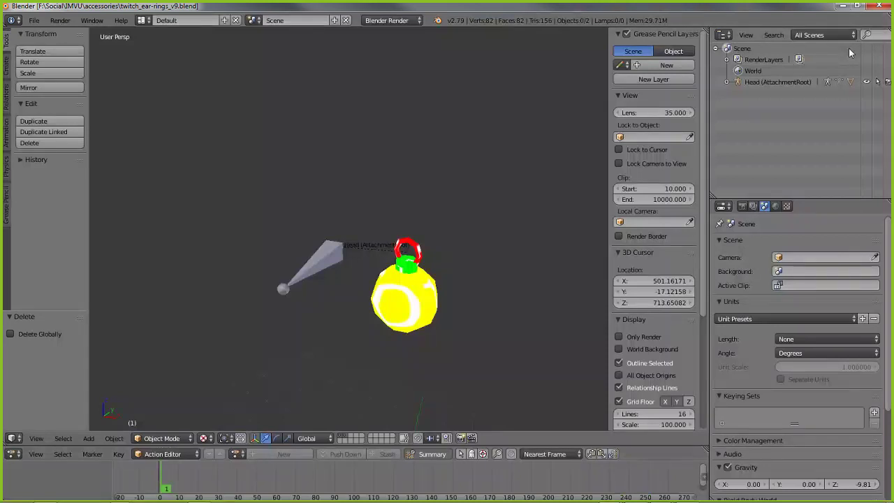
# Review the FBX 7.4 binary export's geometry, armature and animation options, and export the scene as twitch_ear-rings_v9.fbx.
pyautogui.click(34, 22)
pyautogui.moveTo(56, 245)
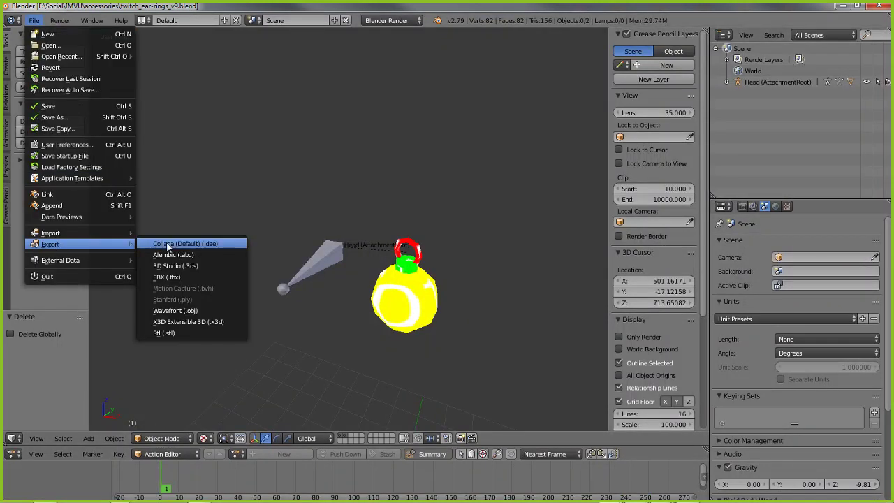
pyautogui.click(167, 277)
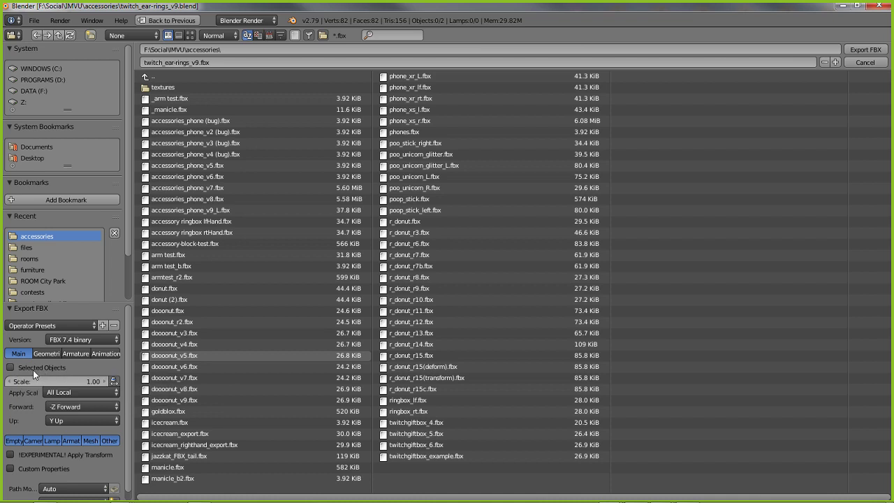
pyautogui.click(47, 353)
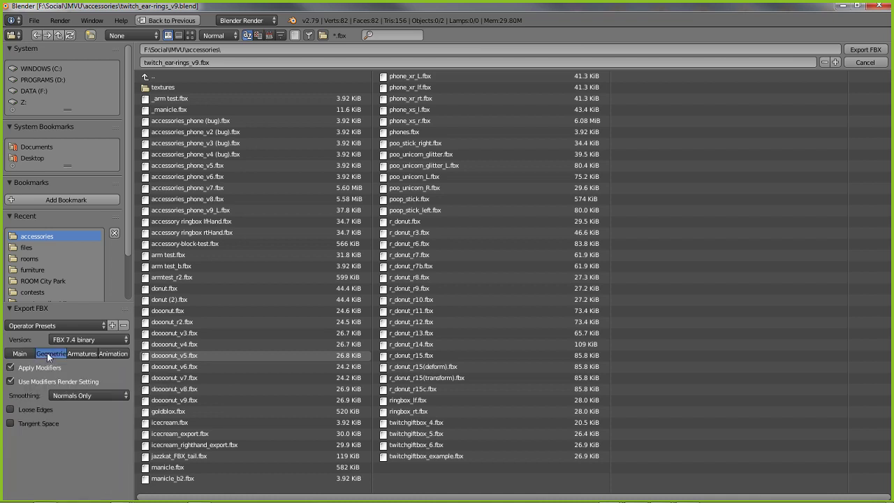
pyautogui.click(11, 382)
pyautogui.click(86, 353)
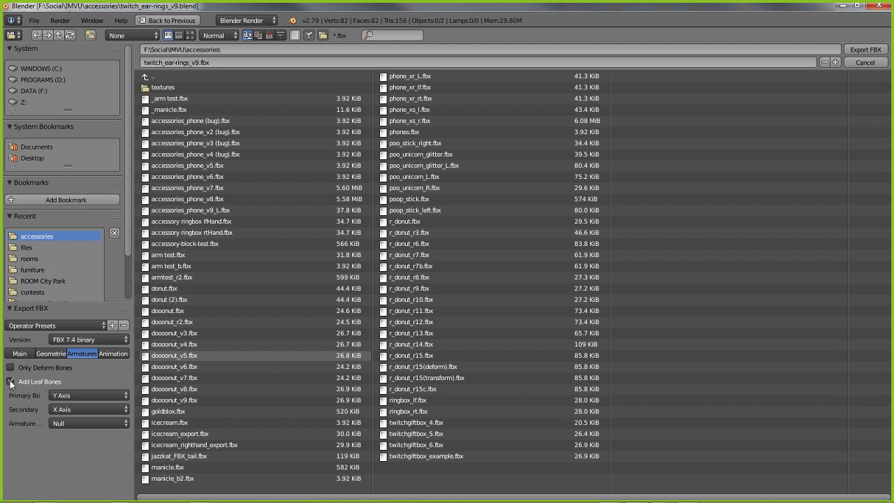
pyautogui.click(109, 354)
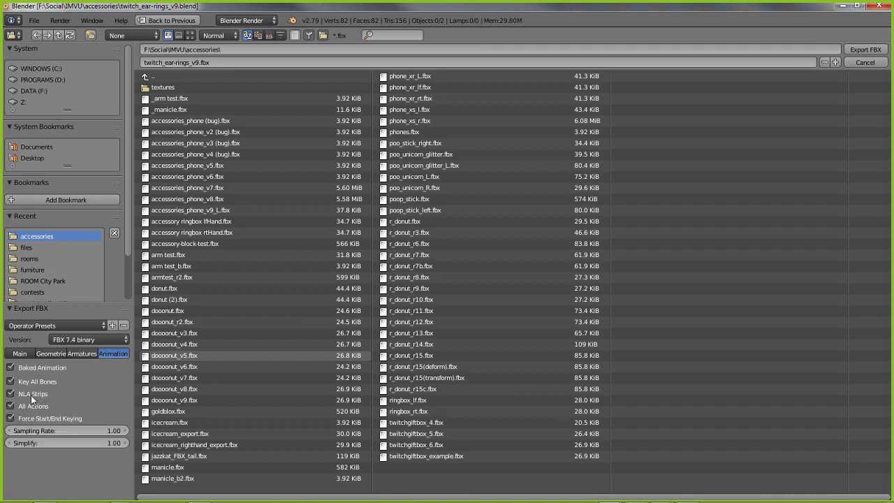
pyautogui.click(20, 353)
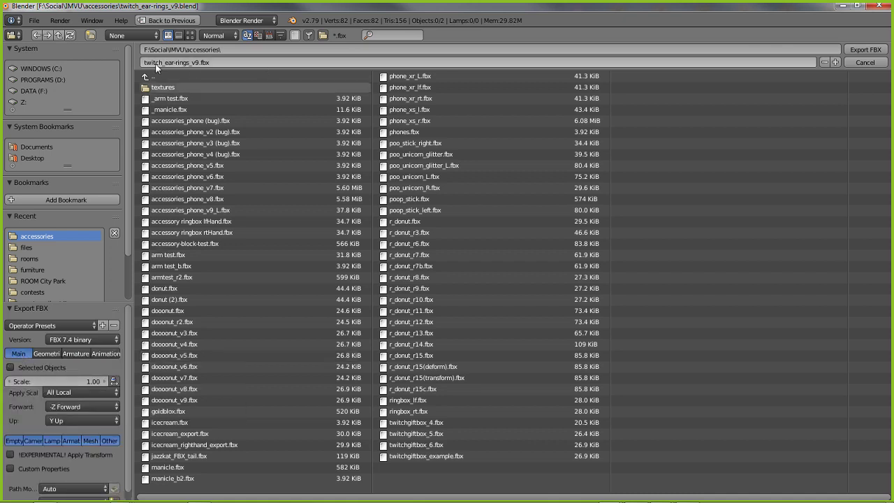
pyautogui.click(866, 51)
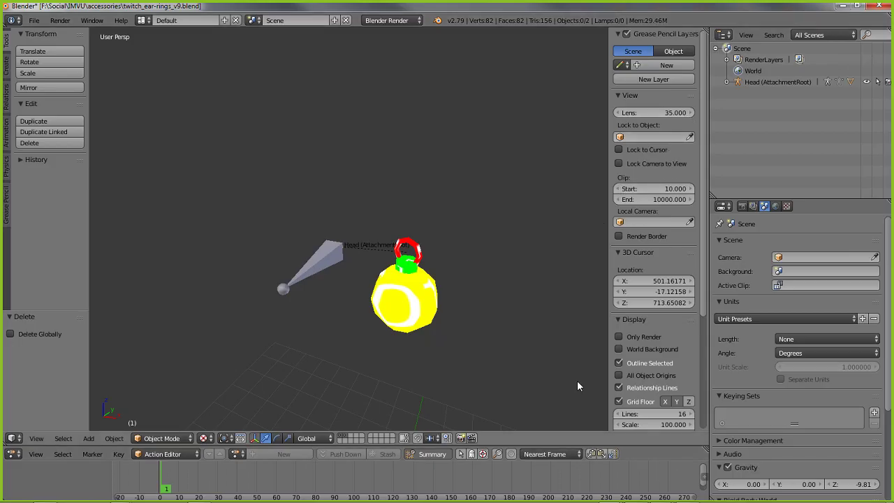
# Switch to IMVU and derive a new product from the female Accessory base, product 682.
pyautogui.click(630, 490)
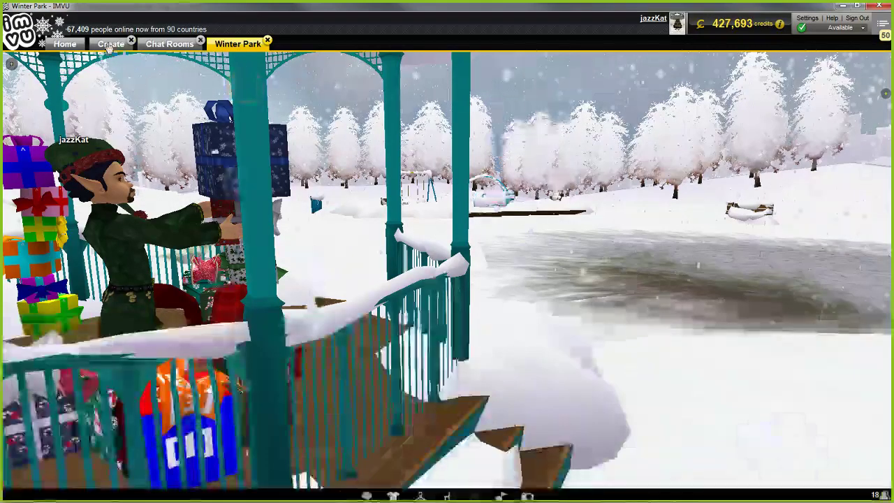
pyautogui.click(110, 44)
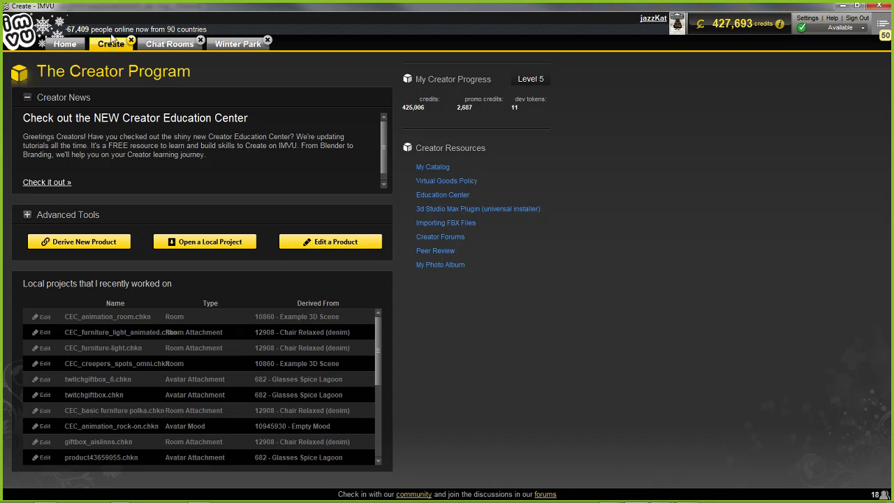
pyautogui.click(82, 241)
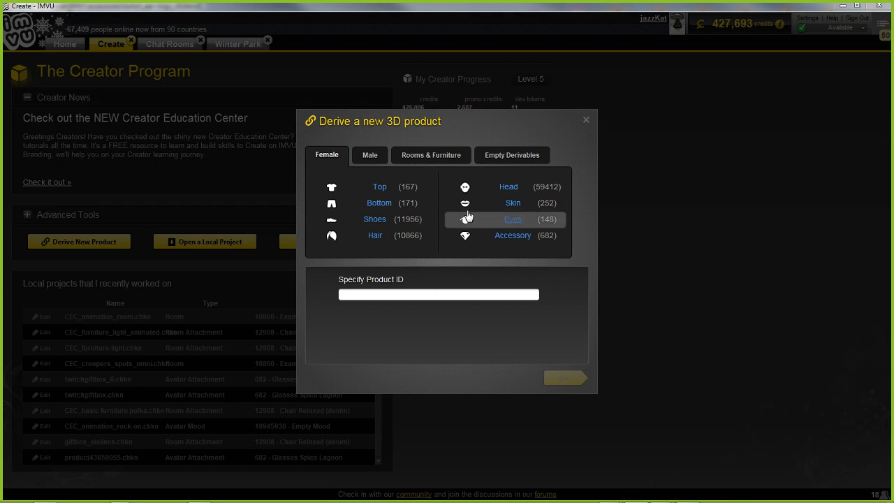
pyautogui.click(521, 239)
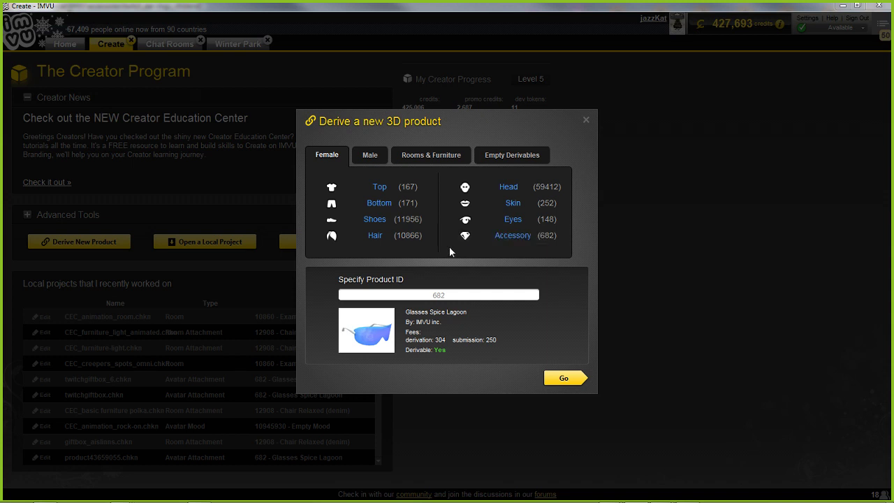
pyautogui.click(565, 375)
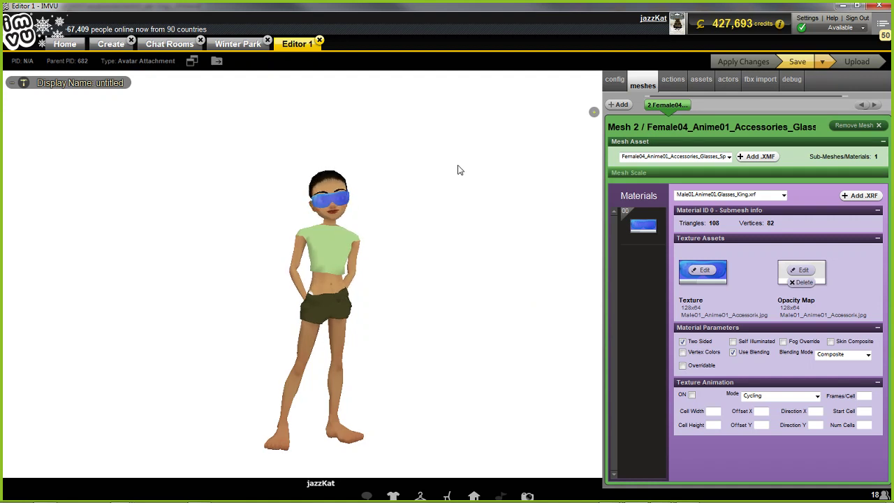
# Load twitch_ear-rings_v9.fbx from the IMVU accessories folder into the new product's FBX import.
pyautogui.scroll(-3, 400, 258)
pyautogui.scroll(7, 294, 248)
pyautogui.moveTo(383, 296); pyautogui.dragTo(465, 261)
pyautogui.scroll(-3, 437, 270)
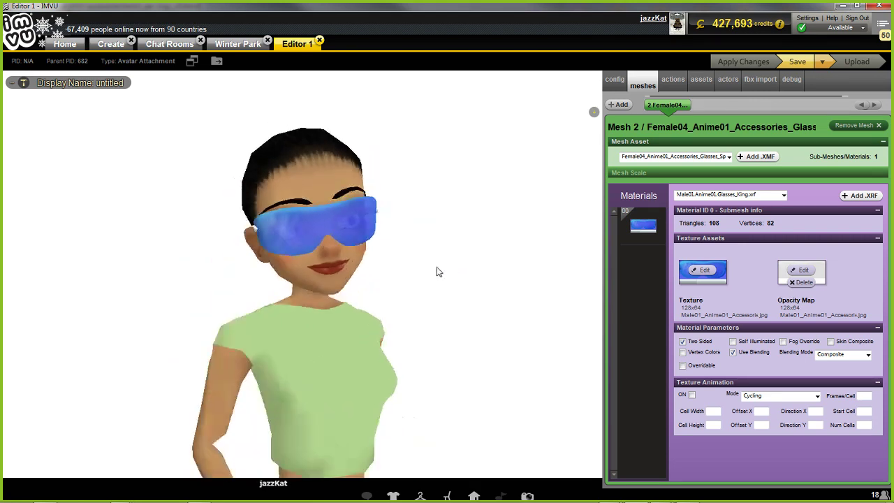
pyautogui.moveTo(383, 274); pyautogui.dragTo(354, 278)
pyautogui.scroll(4, 358, 264)
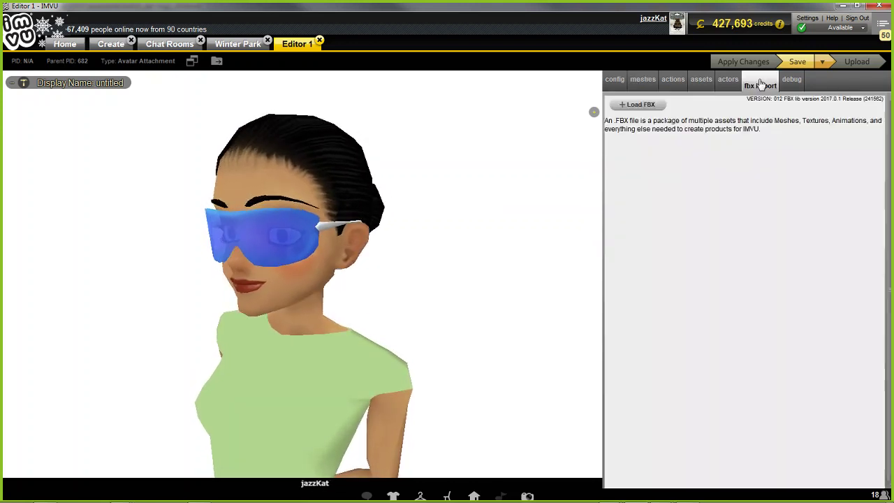
pyautogui.click(762, 82)
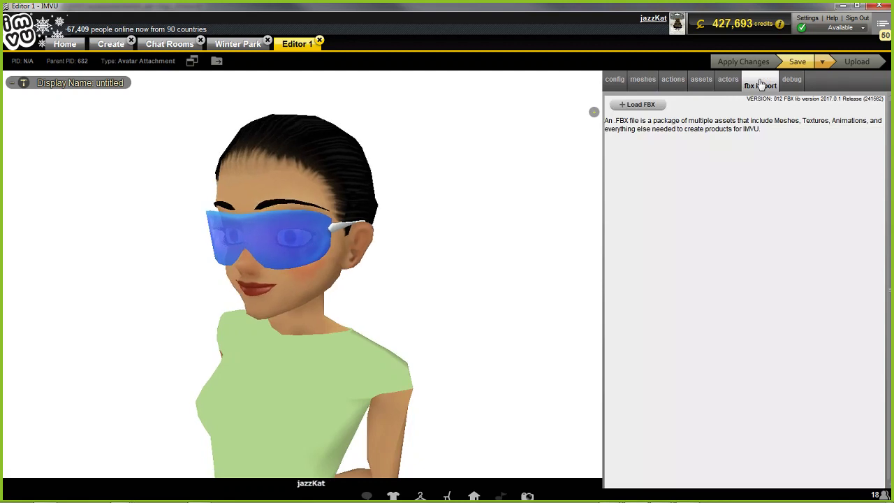
pyautogui.click(639, 106)
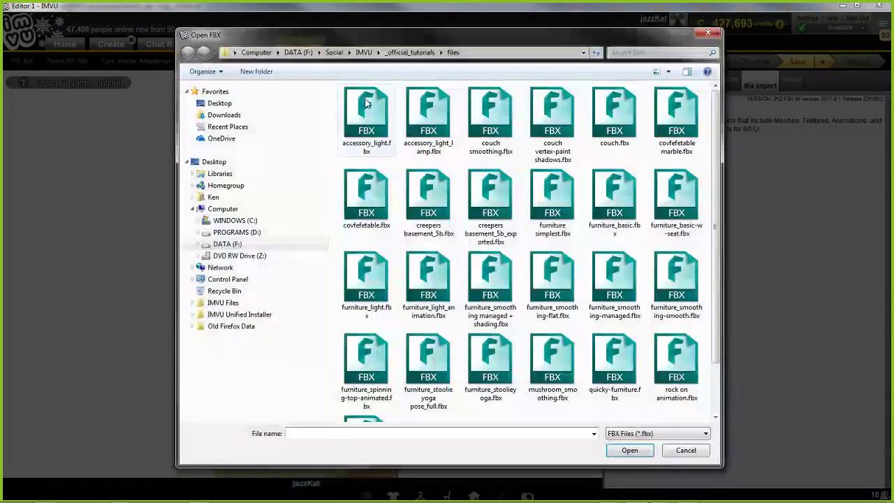
pyautogui.click(372, 53)
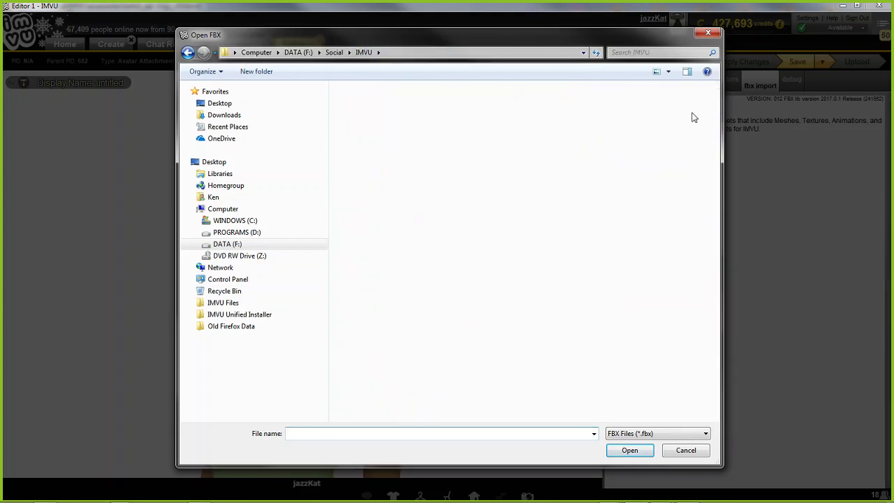
pyautogui.moveTo(714, 116); pyautogui.dragTo(702, 319)
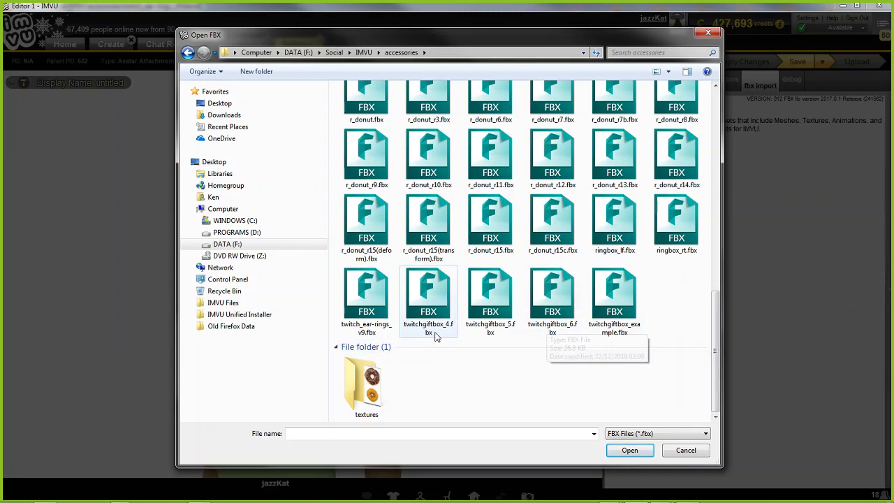
pyautogui.click(363, 293)
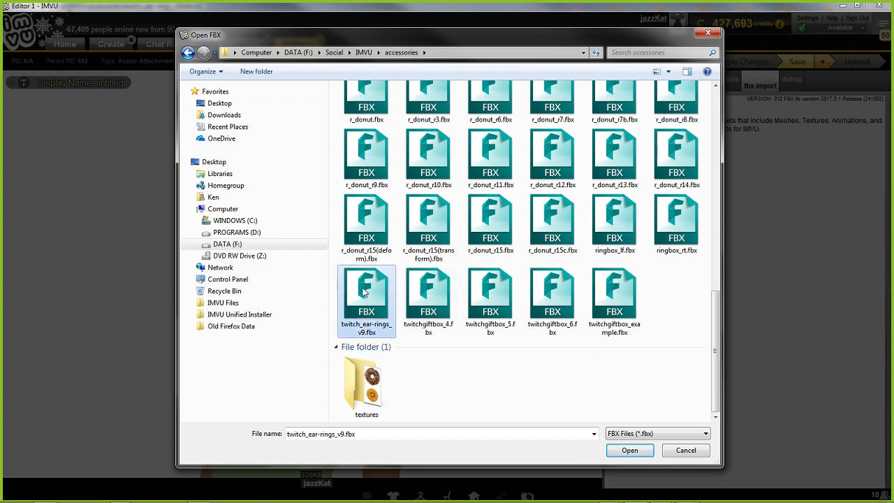
pyautogui.click(629, 449)
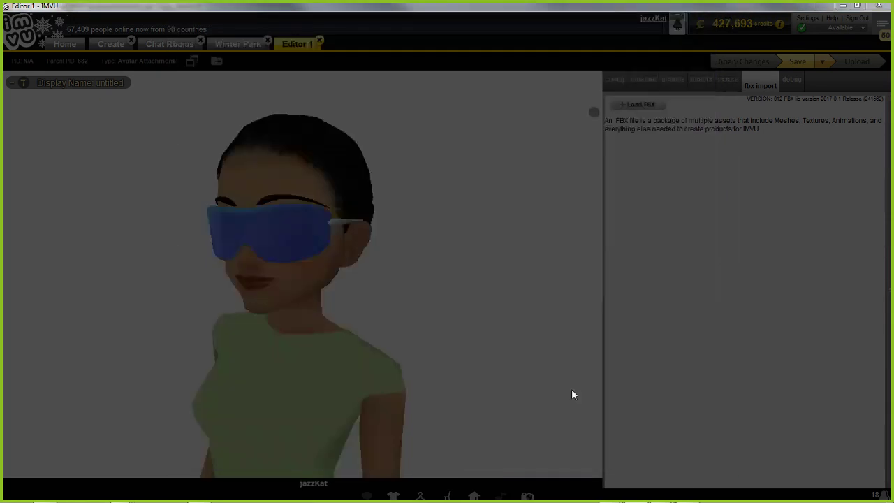
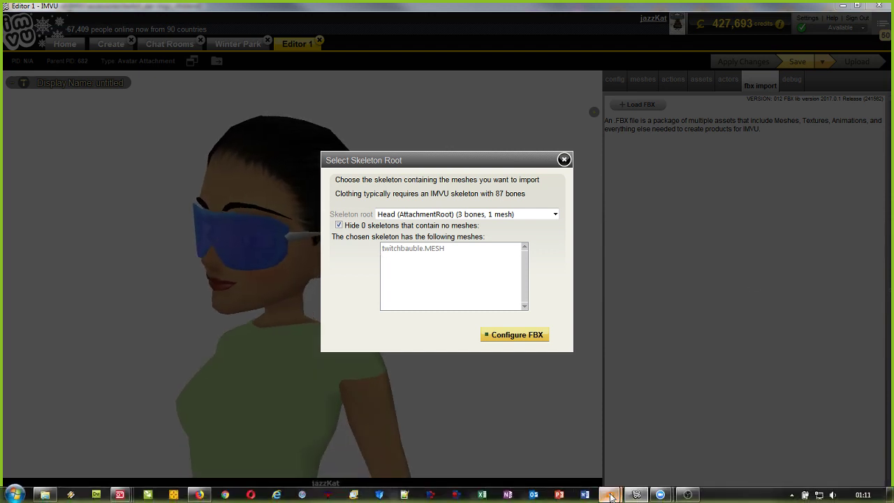
# Switch to Blender, toggle the FBX export's Selected Objects option on and off again, and re-export twitch_ear-rings_v9.fbx.
pyautogui.moveTo(608, 494)
pyautogui.click(528, 454)
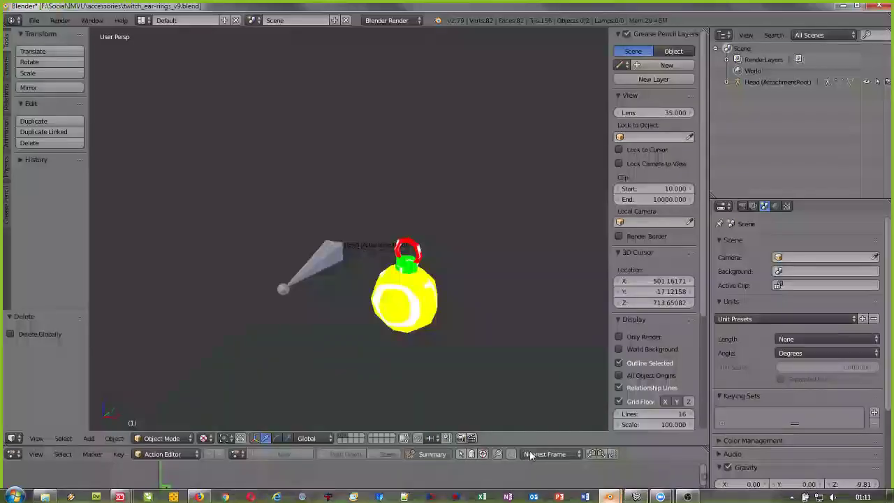
pyautogui.click(34, 21)
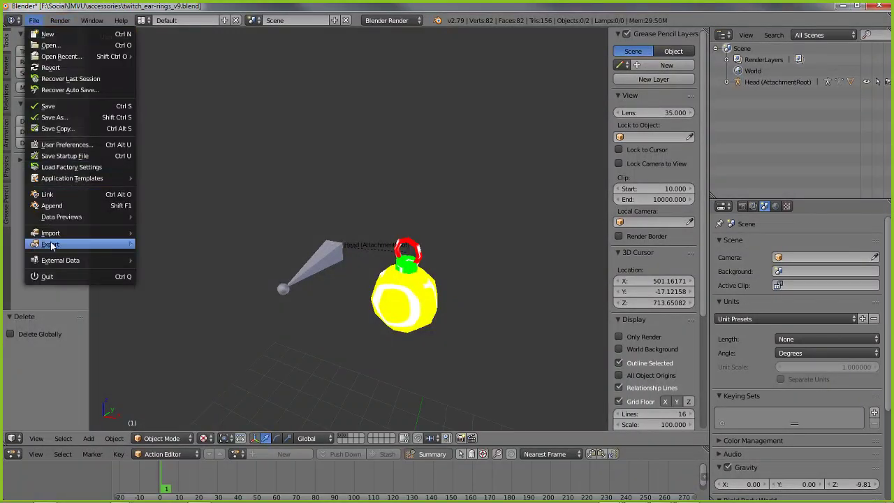
pyautogui.moveTo(54, 244)
pyautogui.click(166, 276)
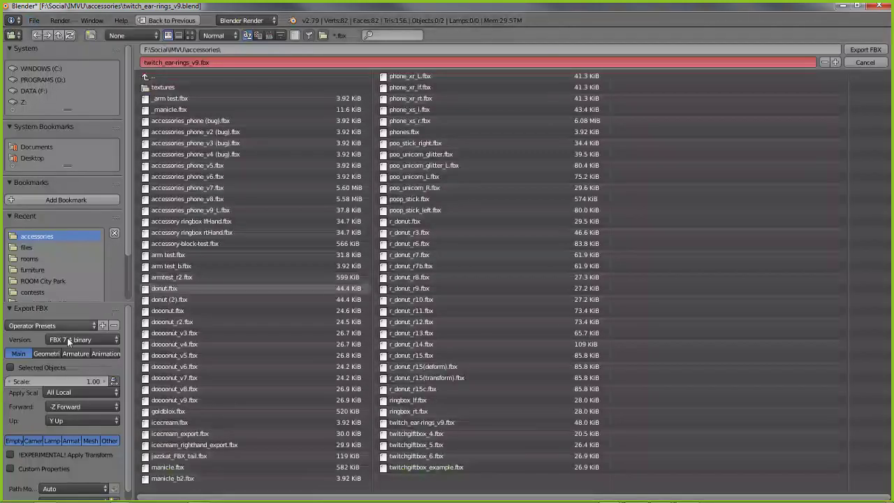
pyautogui.click(10, 368)
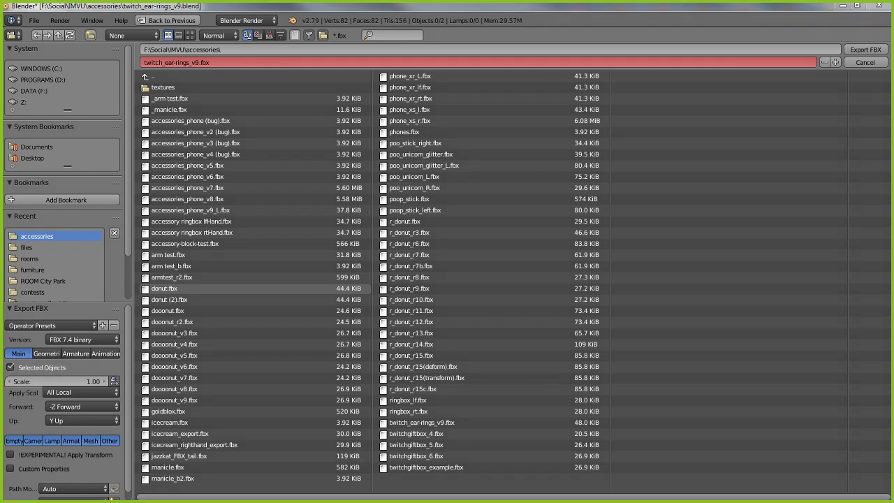
pyautogui.moveTo(91, 377)
pyautogui.mouseDown()
pyautogui.moveTo(85, 363)
pyautogui.moveTo(35, 333)
pyautogui.moveTo(7, 377)
pyautogui.moveTo(89, 381)
pyautogui.mouseUp()
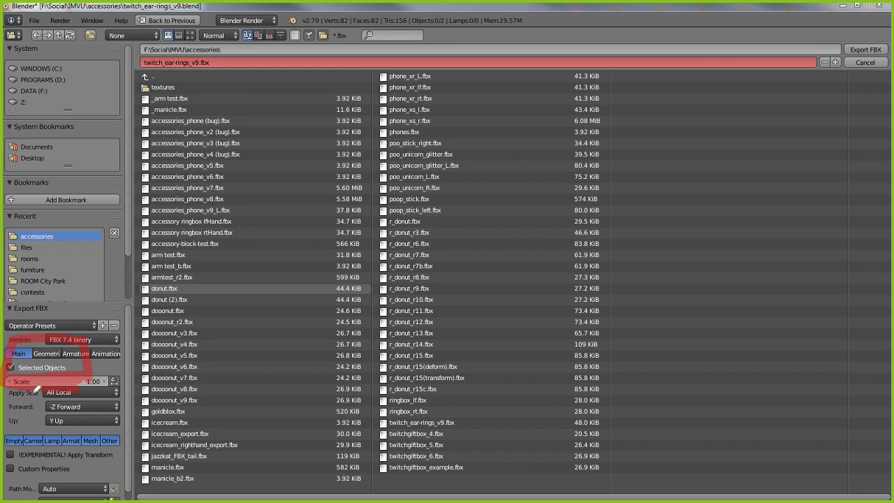
pyautogui.moveTo(23, 378); pyautogui.dragTo(57, 384)
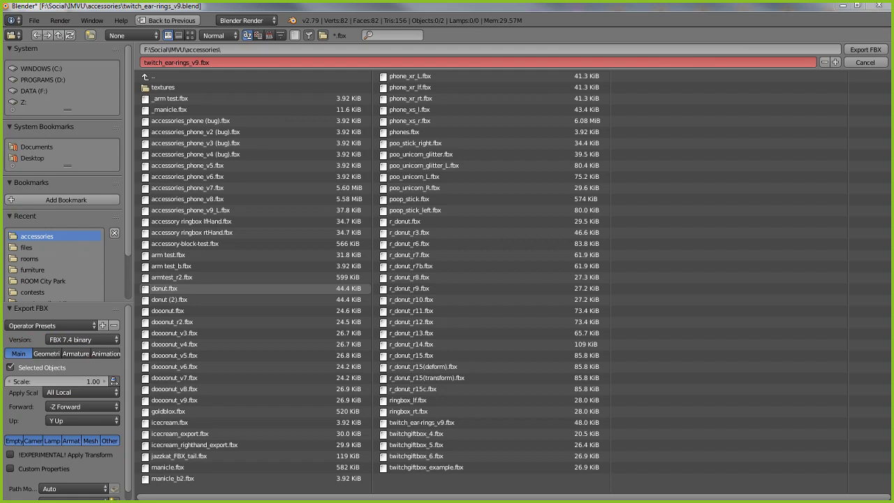
pyautogui.click(16, 367)
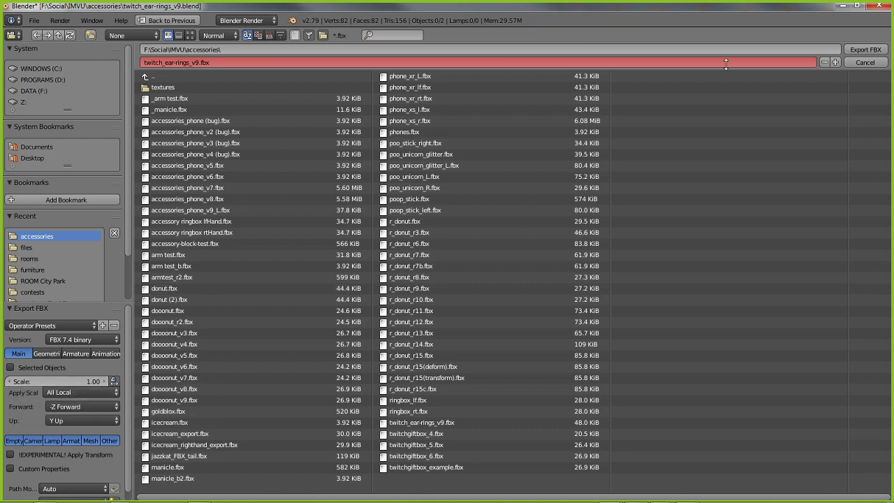
pyautogui.click(875, 48)
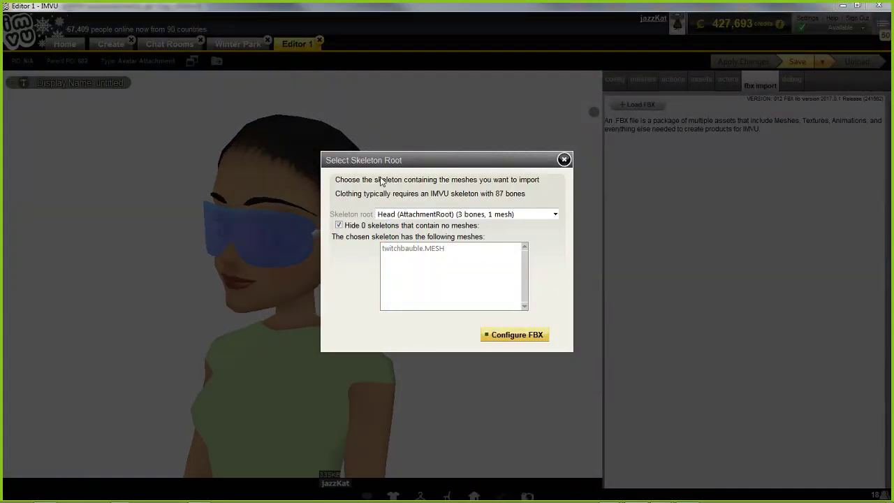
# Switch the skeleton root to AttachmentRoot and back to Head (AttachmentRoot) to compare the two choices.
pyautogui.click(486, 215)
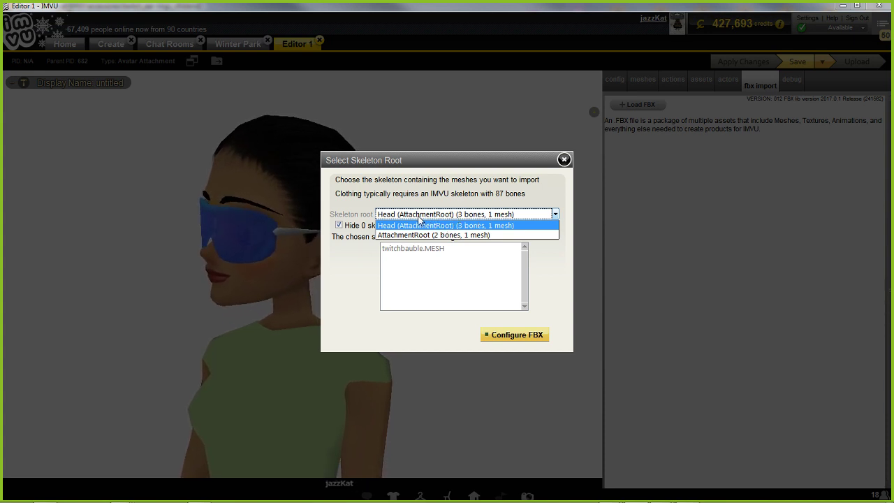
pyautogui.click(481, 212)
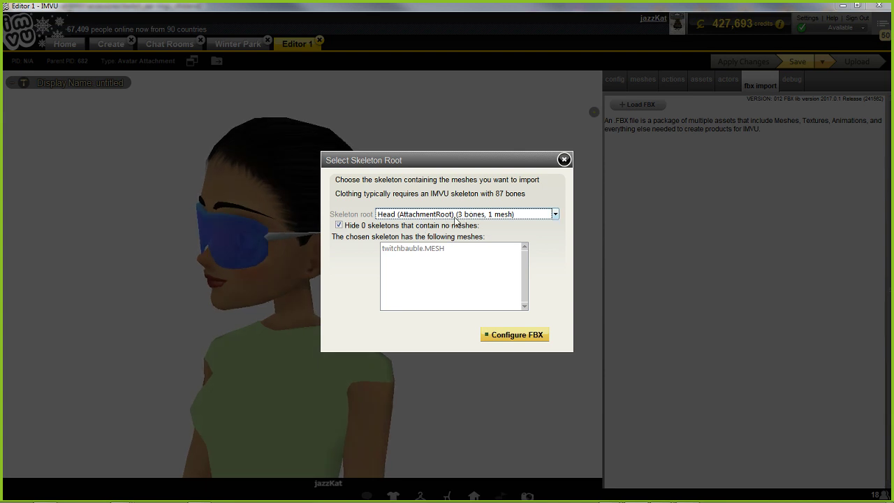
pyautogui.click(455, 216)
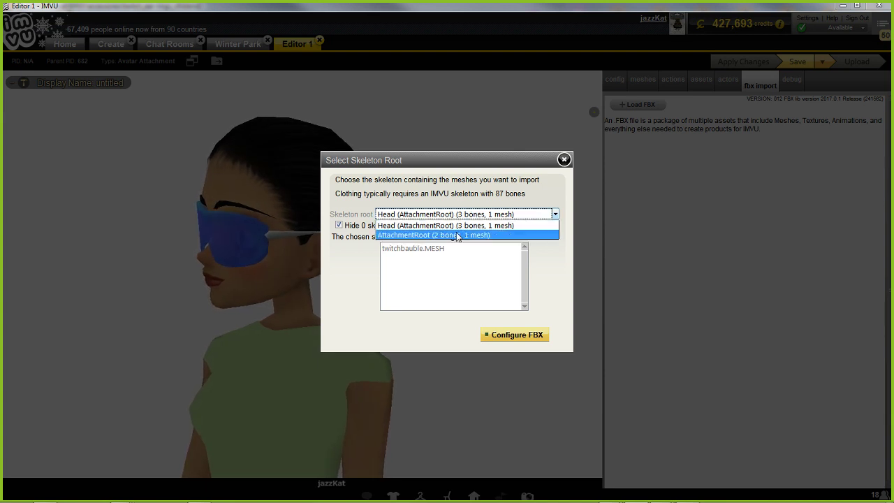
pyautogui.click(457, 233)
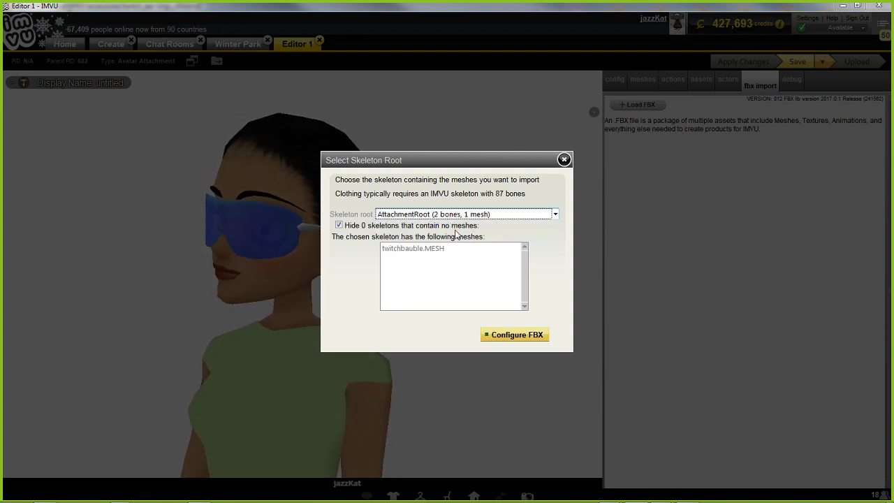
pyautogui.click(457, 215)
pyautogui.click(494, 226)
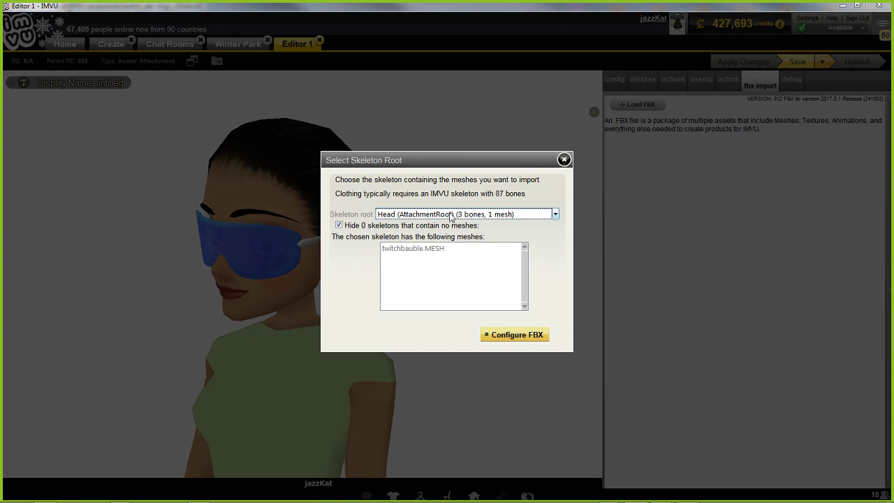
# Choose AttachmentRoot (2 bones, 1 mesh) as the skeleton root and proceed to configuring the FBX.
pyautogui.click(450, 214)
pyautogui.click(449, 234)
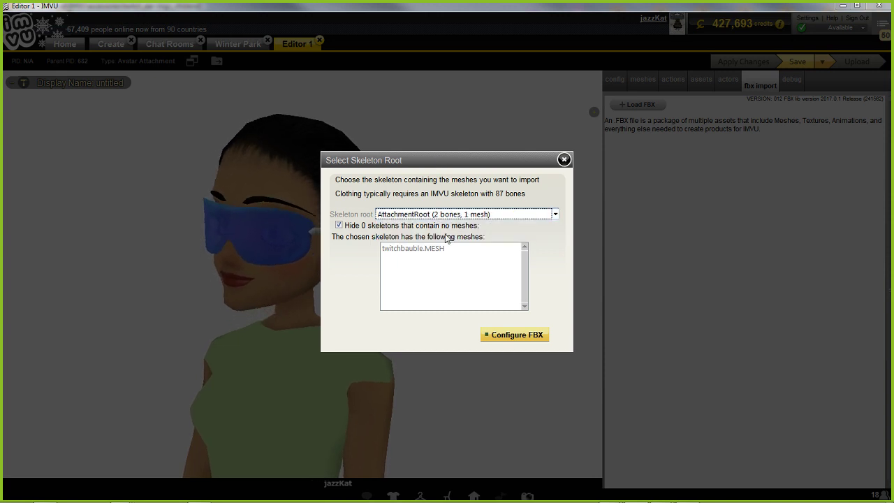
pyautogui.click(417, 214)
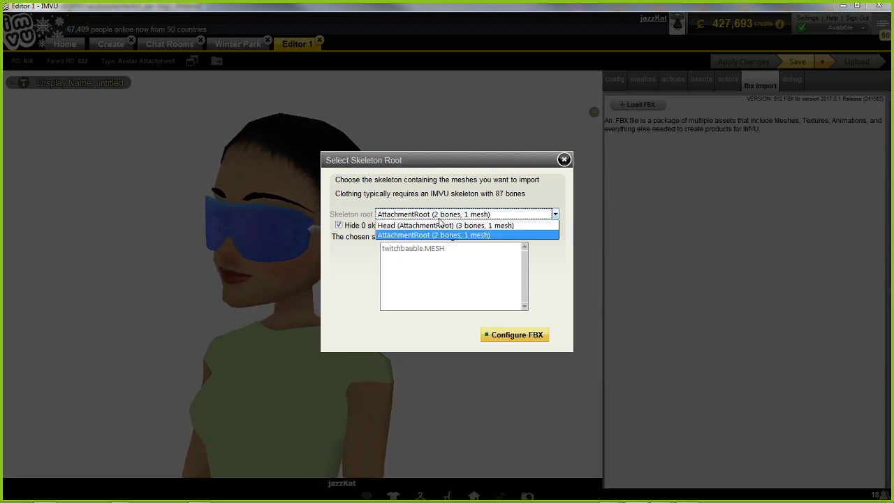
pyautogui.click(468, 235)
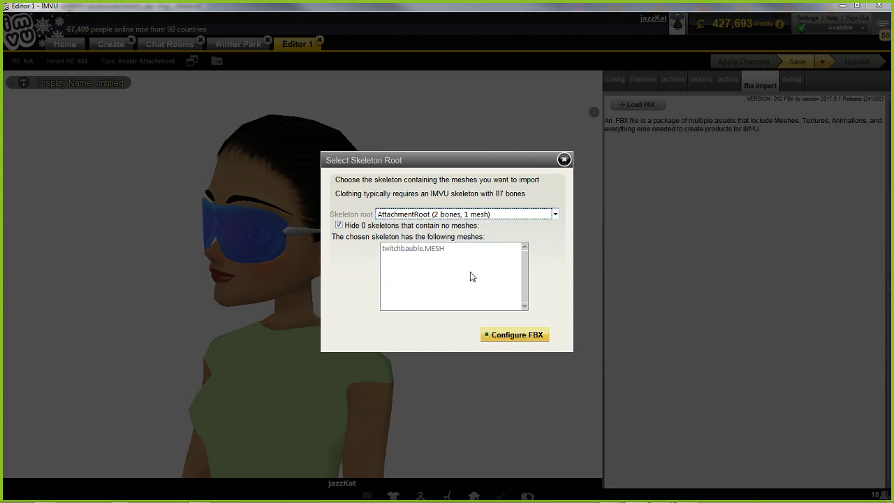
pyautogui.click(513, 334)
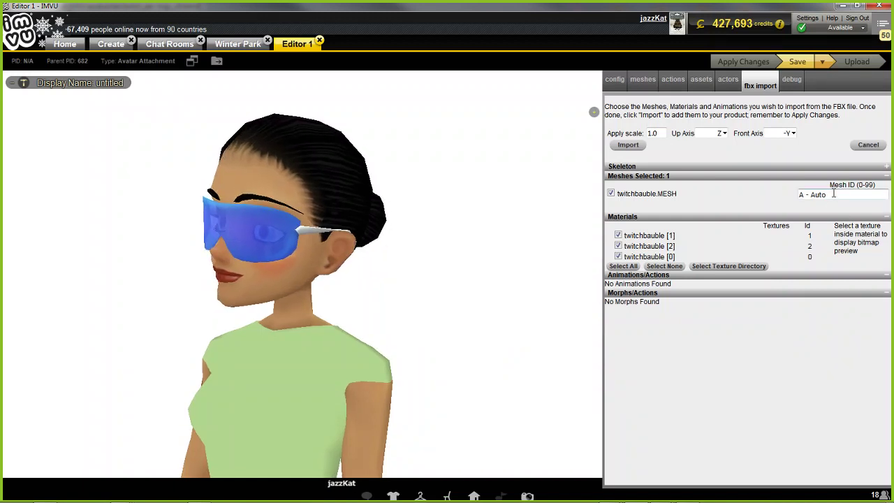
# Set the twitchbauble mesh ID to 2 and the import scale to 0.01.
pyautogui.moveTo(833, 194); pyautogui.dragTo(777, 196)
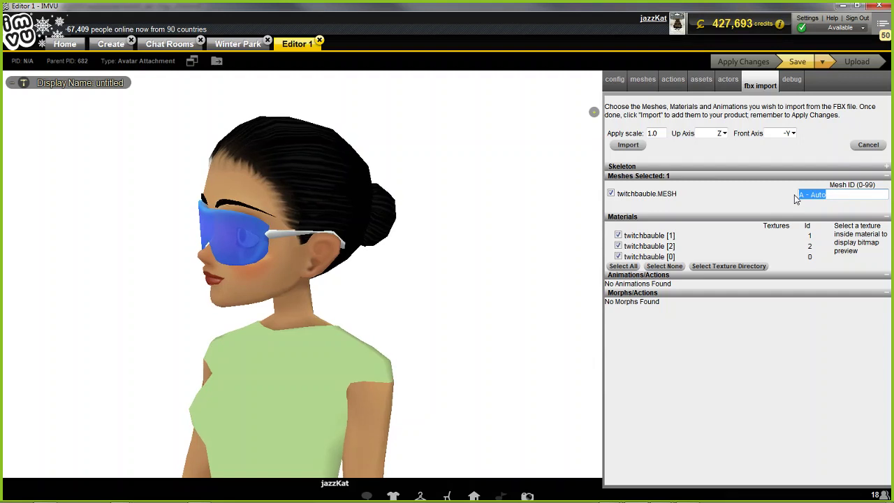
pyautogui.write('2')
pyautogui.click(663, 133)
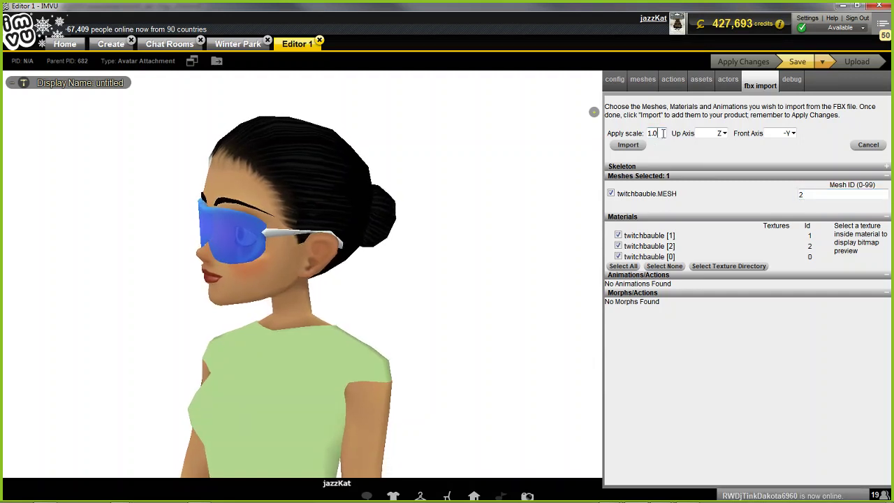
pyautogui.doubleClick(664, 133)
pyautogui.write('0.0')
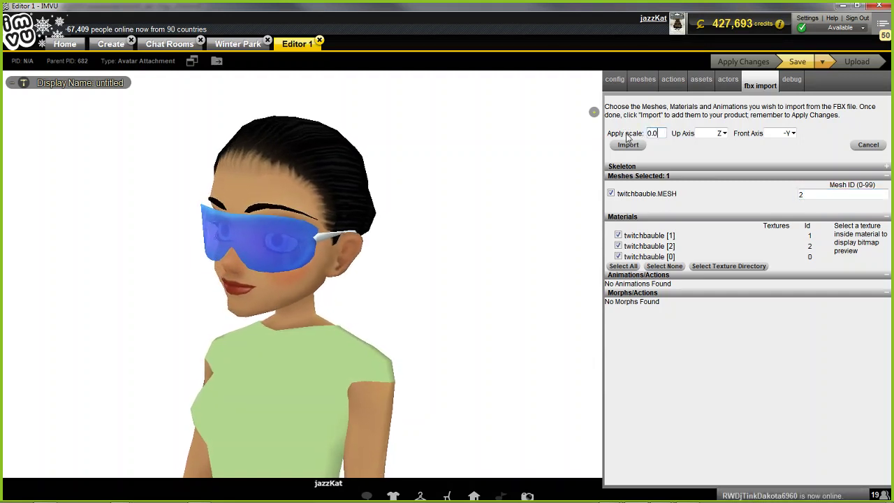
pyautogui.write('1')
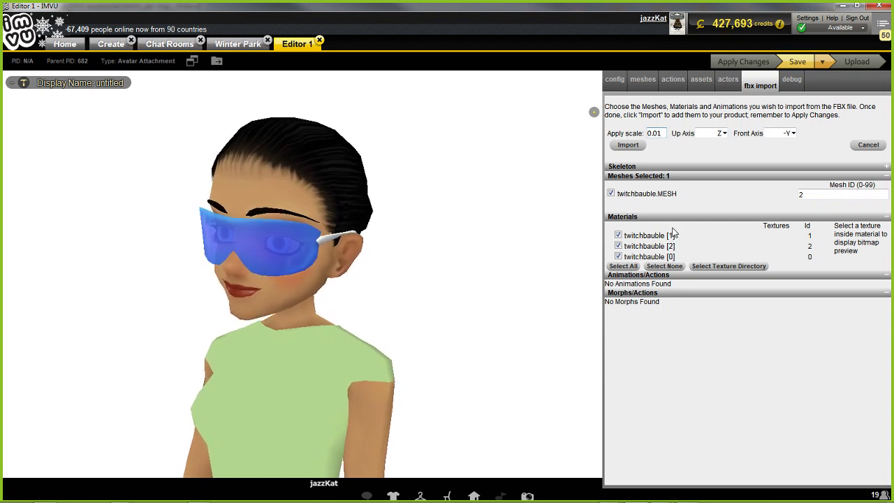
# Import the configured FBX into the product and apply the changes to the avatar.
pyautogui.click(628, 145)
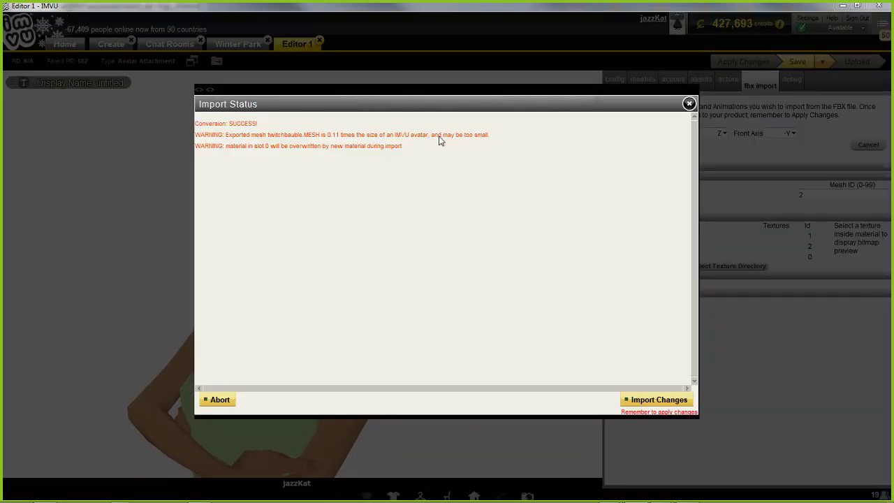
pyautogui.click(653, 399)
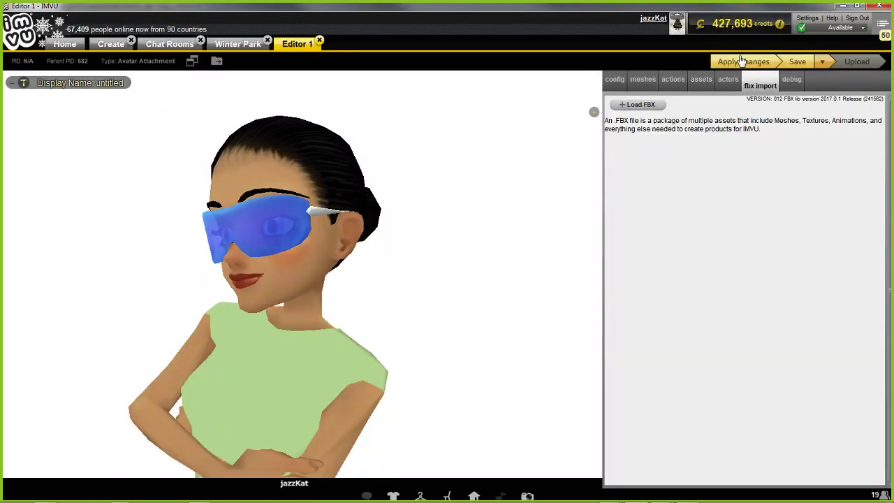
pyautogui.click(742, 61)
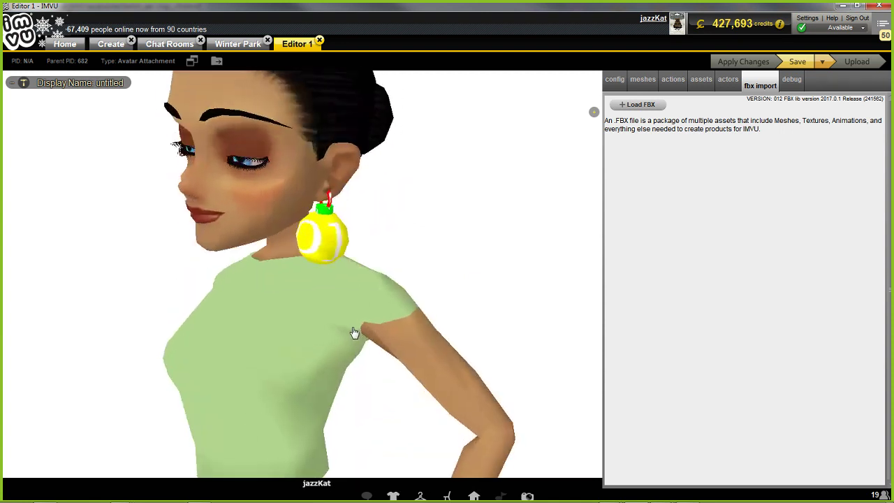
# Review the product's skeleton variables and attachment node, and examine the earring's placement on the avatar from several angles.
pyautogui.click(616, 82)
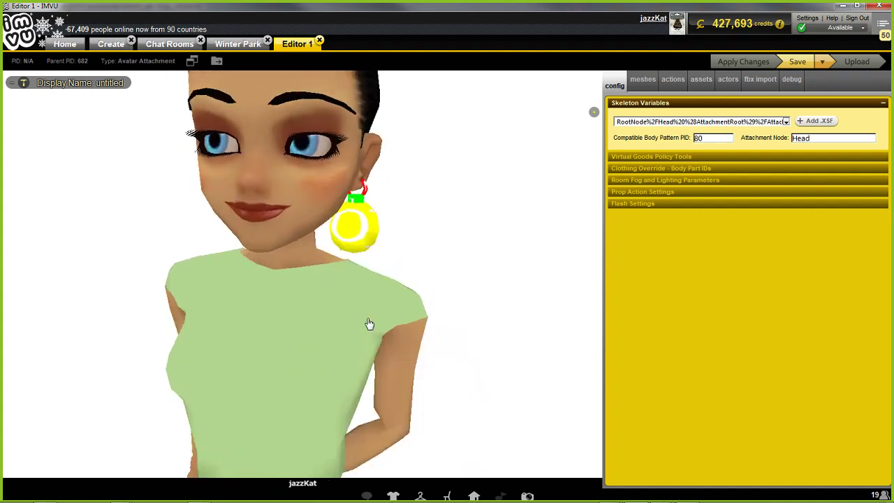
pyautogui.moveTo(370, 324); pyautogui.dragTo(385, 312)
pyautogui.moveTo(260, 341); pyautogui.dragTo(301, 343)
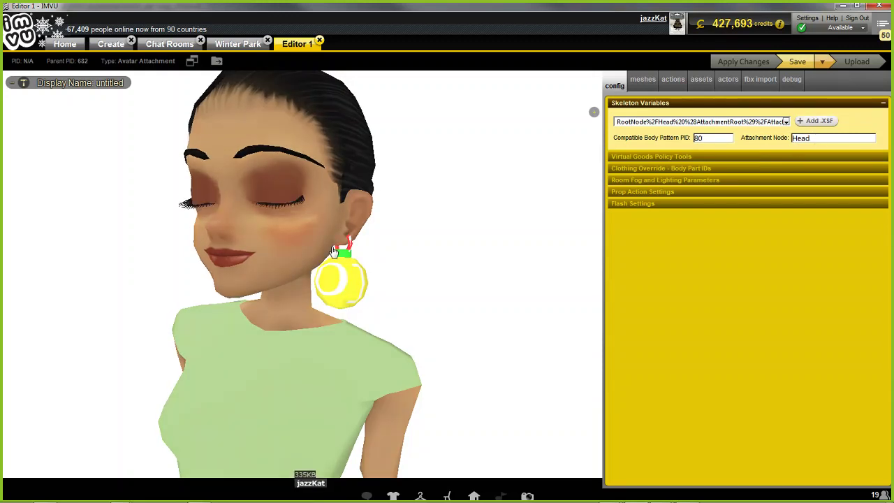
pyautogui.moveTo(378, 265); pyautogui.dragTo(399, 263)
pyautogui.moveTo(322, 282); pyautogui.dragTo(453, 359)
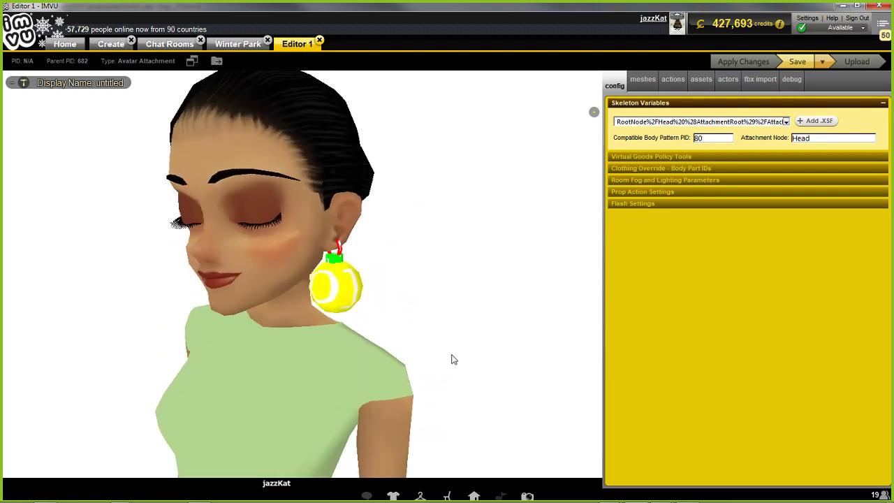
# Save the product as a new project file named twitchbauble in the IMVU Projects folder.
pyautogui.click(822, 62)
pyautogui.click(805, 75)
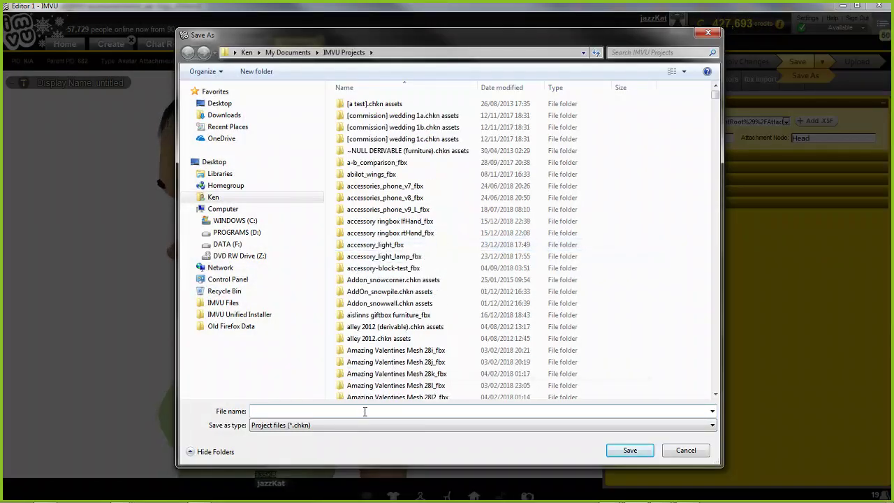
pyautogui.write('twitc')
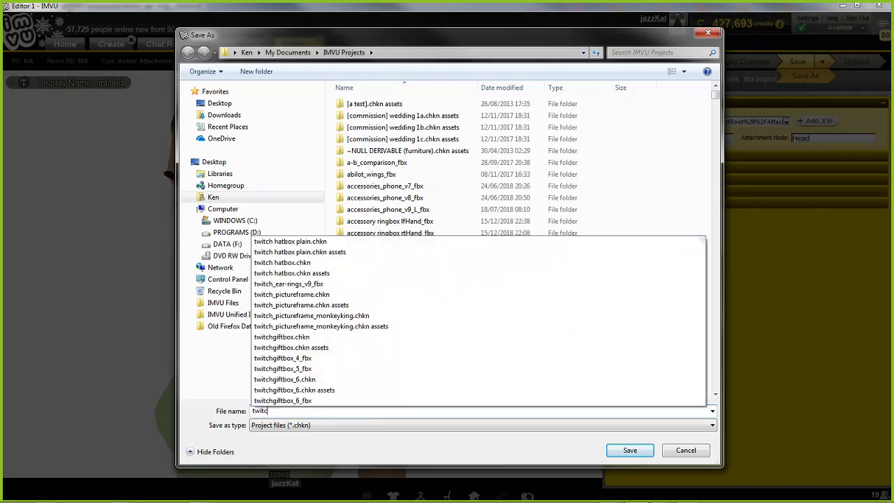
pyautogui.write('hbauble')
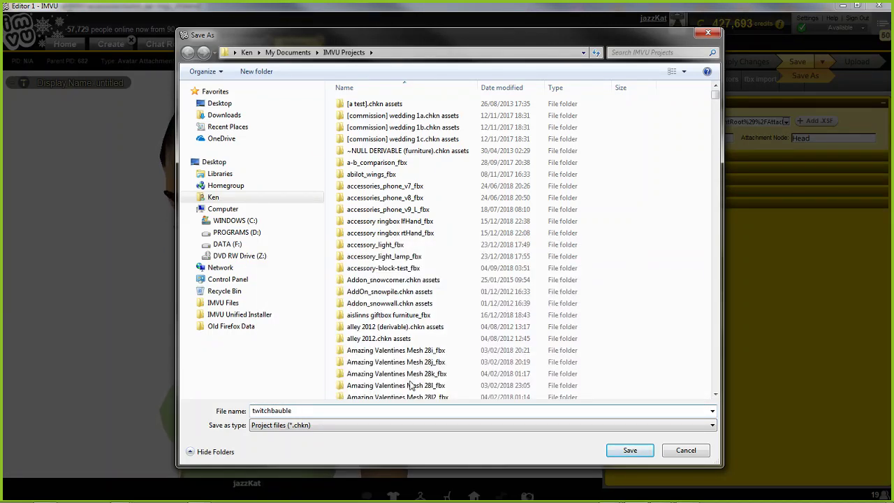
pyautogui.click(634, 449)
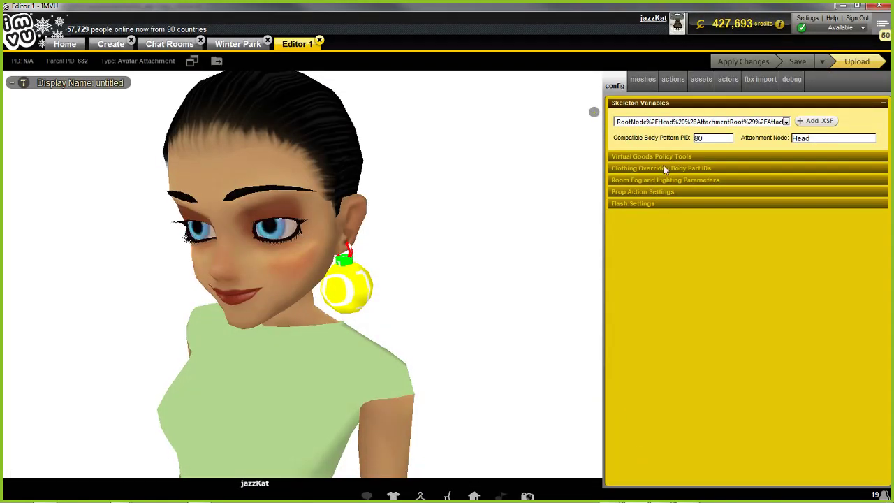
# Review the imported mesh's materials and examine the skeleton, mesh and texture files in the twitchbauble.chkn assets folder.
pyautogui.click(646, 81)
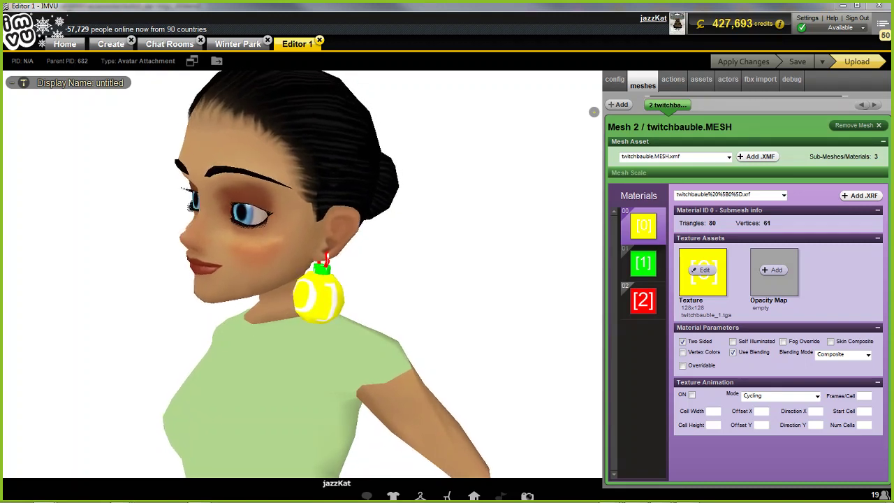
pyautogui.moveTo(3, 94); pyautogui.dragTo(179, 95)
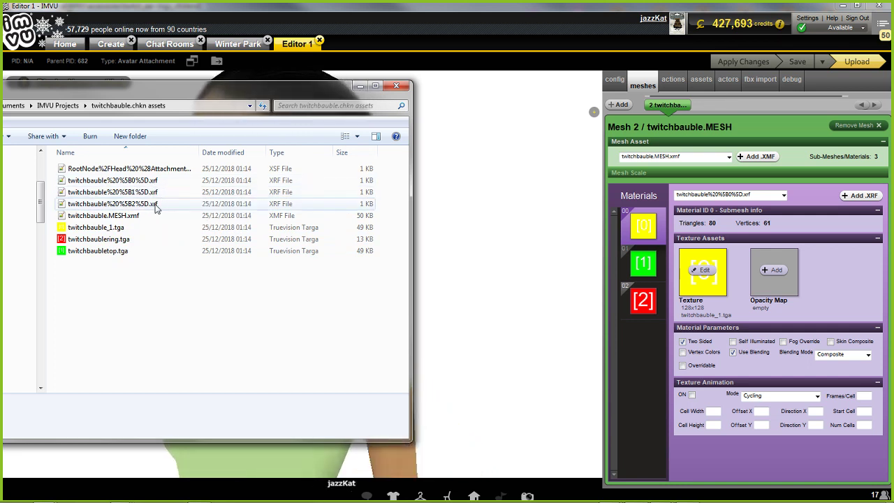
pyautogui.click(137, 218)
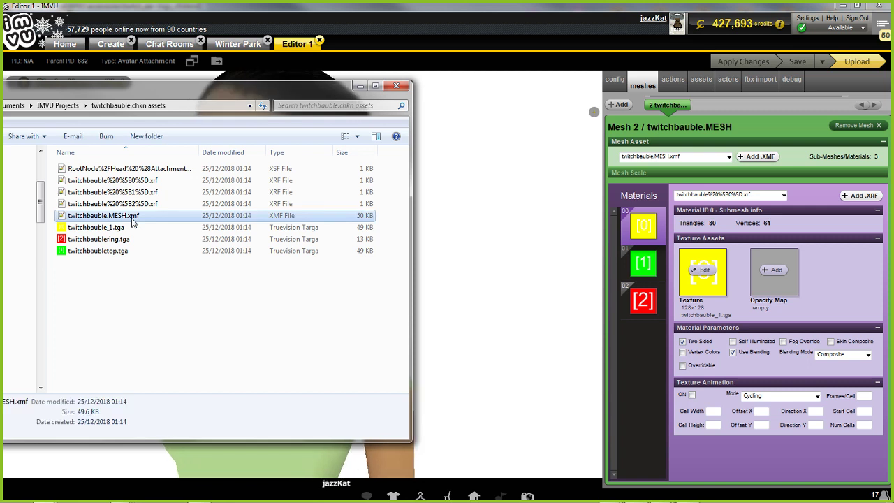
pyautogui.click(147, 171)
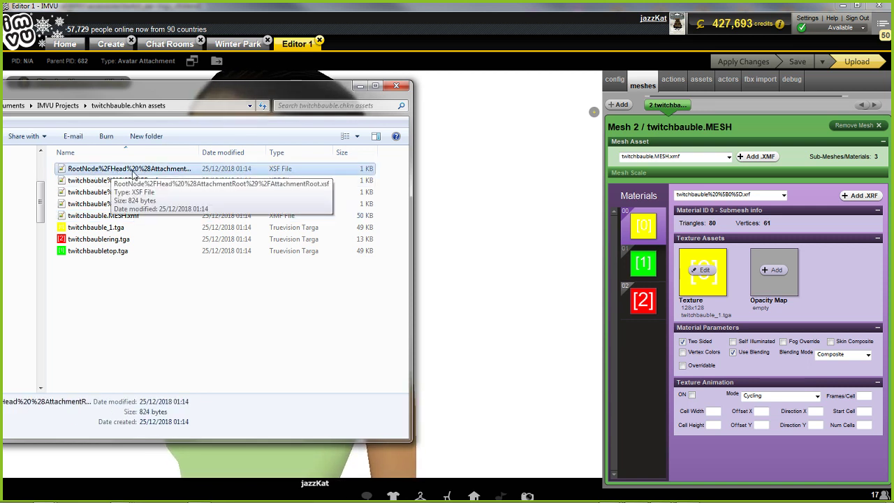
pyautogui.click(105, 230)
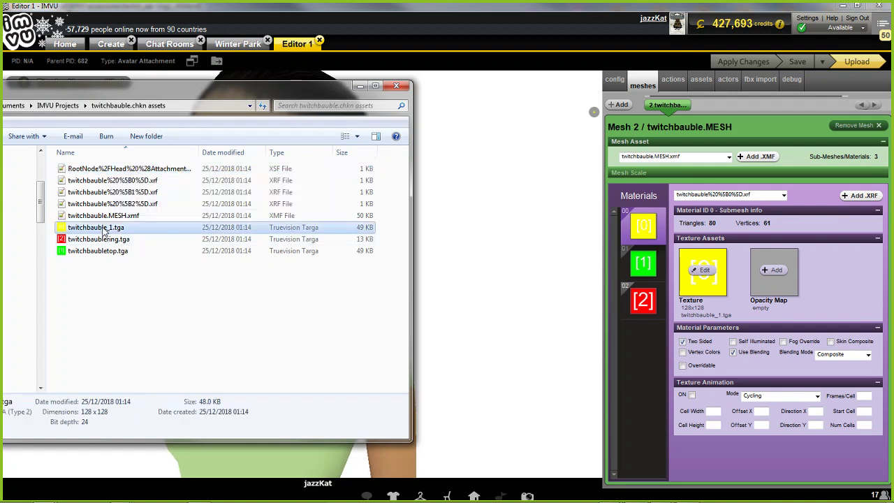
pyautogui.click(105, 239)
pyautogui.click(104, 252)
pyautogui.click(104, 241)
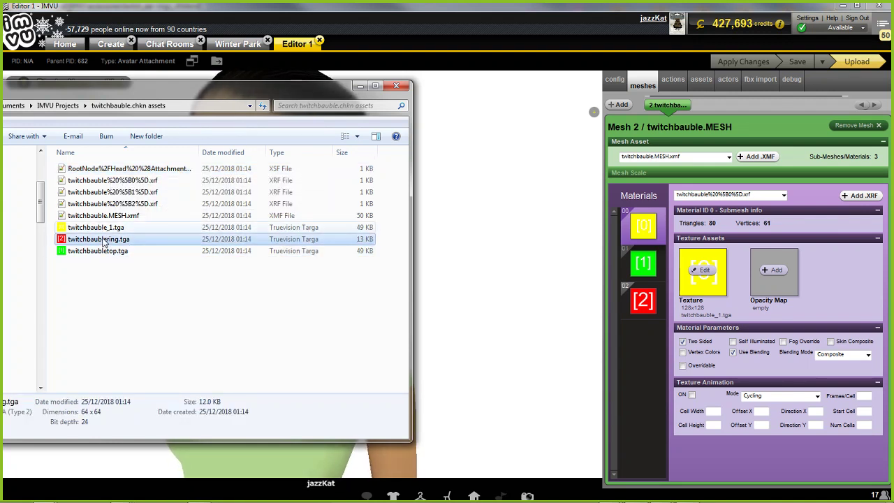
pyautogui.click(103, 228)
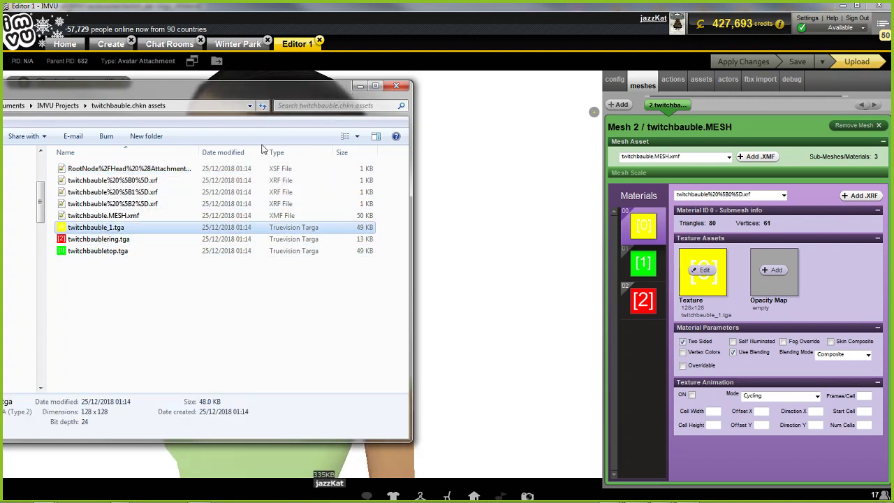
pyautogui.click(398, 86)
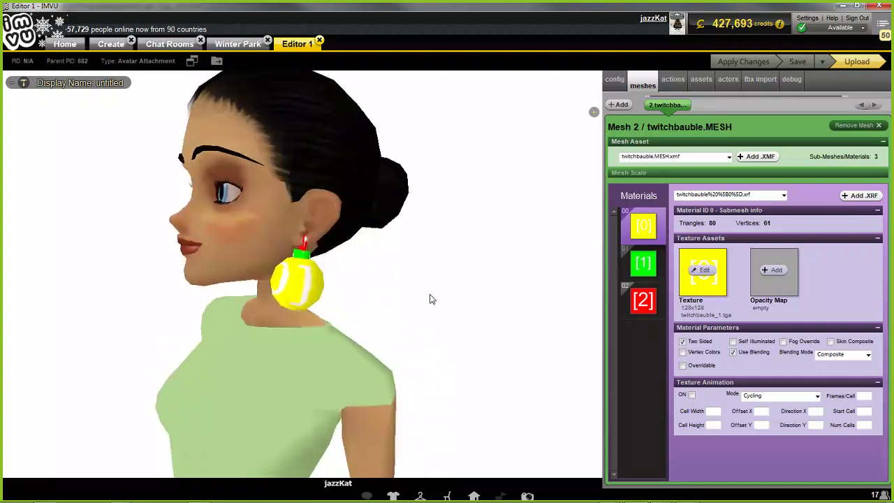
# Make sure Two Sided and Use Blending are off for all three twitchbauble materials, and apply the changes.
pyautogui.click(683, 342)
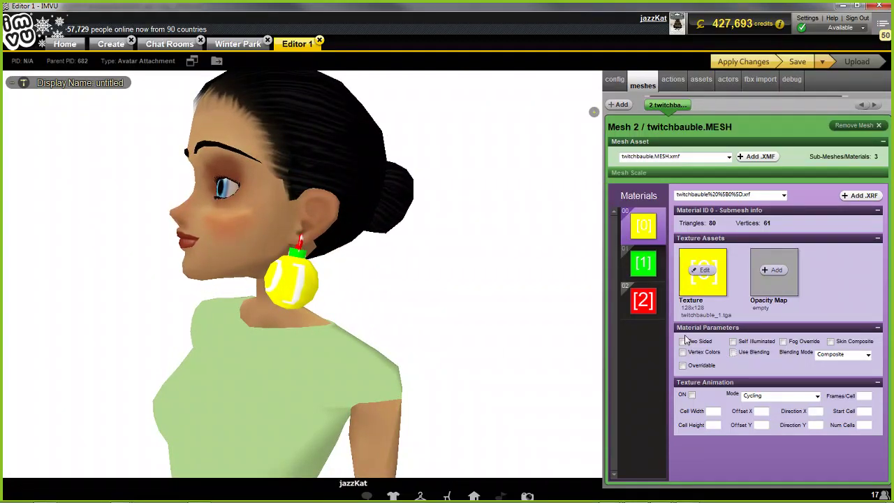
pyautogui.click(644, 265)
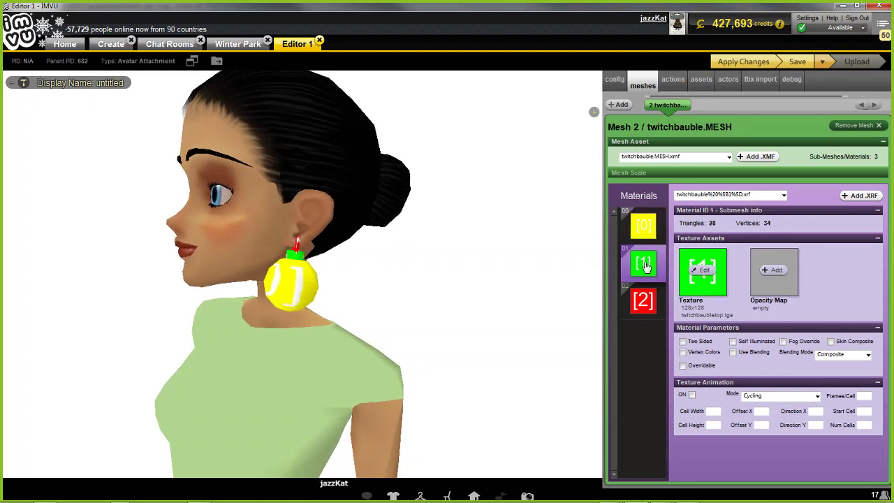
pyautogui.click(643, 306)
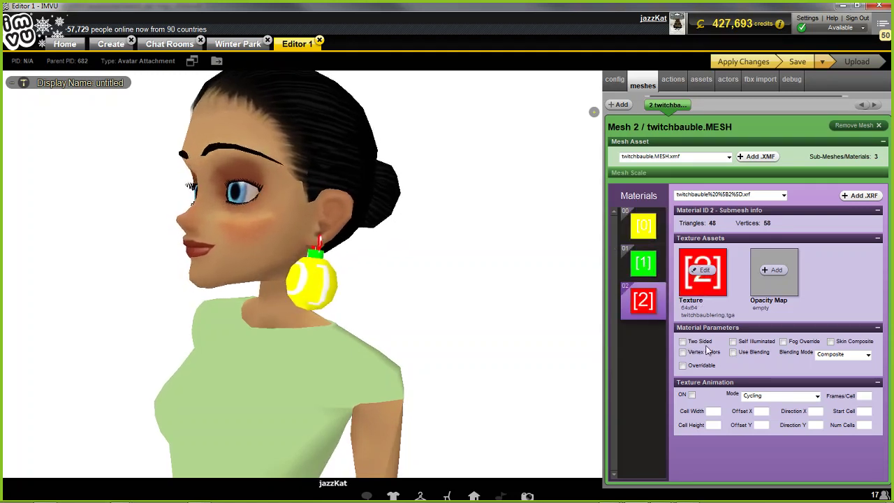
pyautogui.click(737, 62)
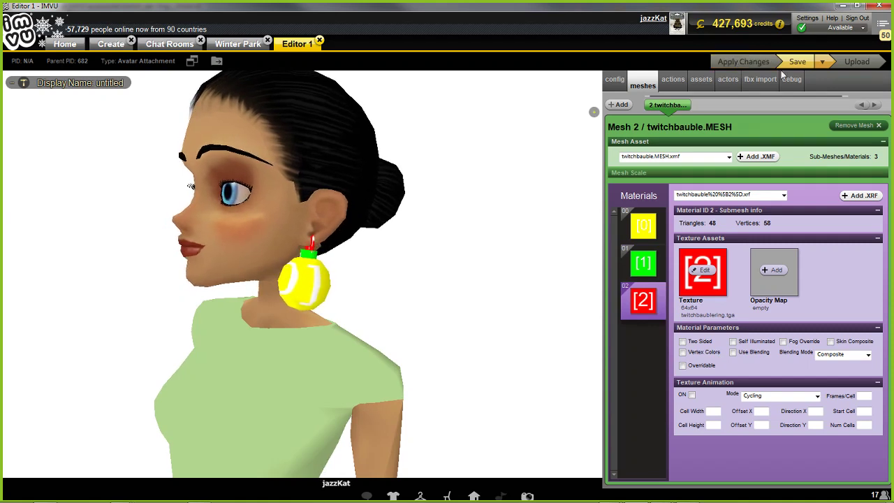
# Save the twitchbauble project, and review its assets list, mesh materials and the earring on the avatar.
pyautogui.click(798, 62)
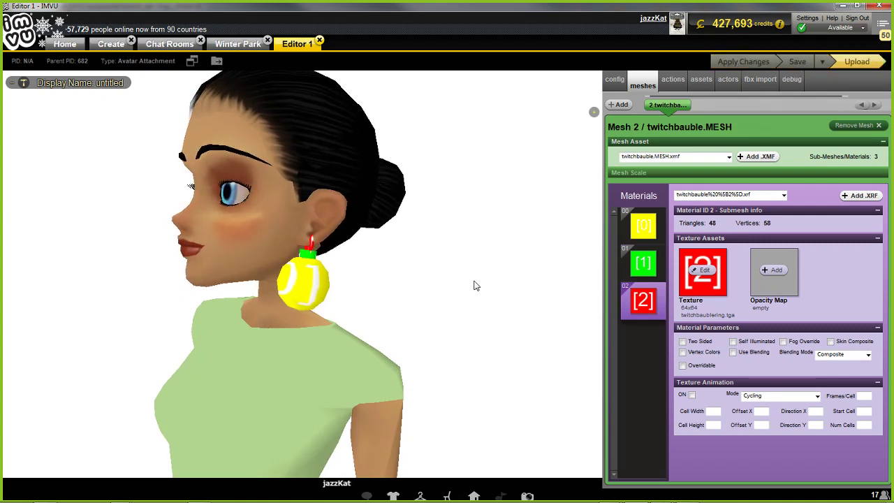
pyautogui.click(702, 82)
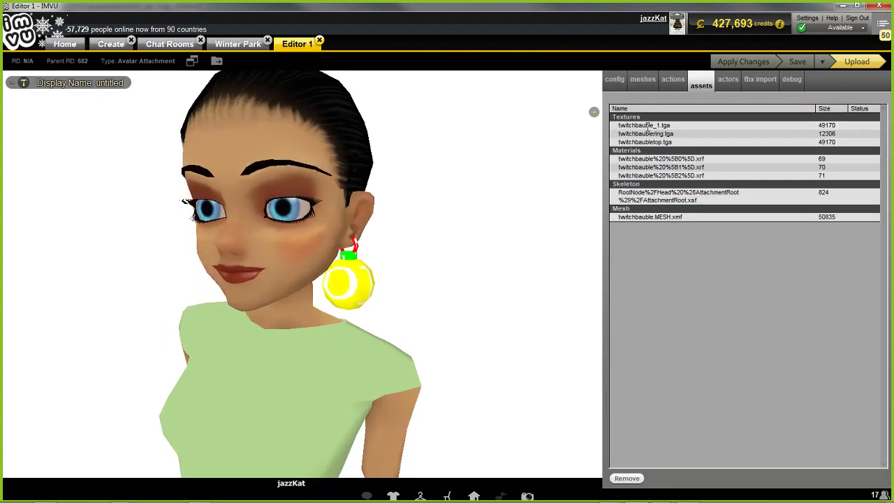
pyautogui.click(643, 80)
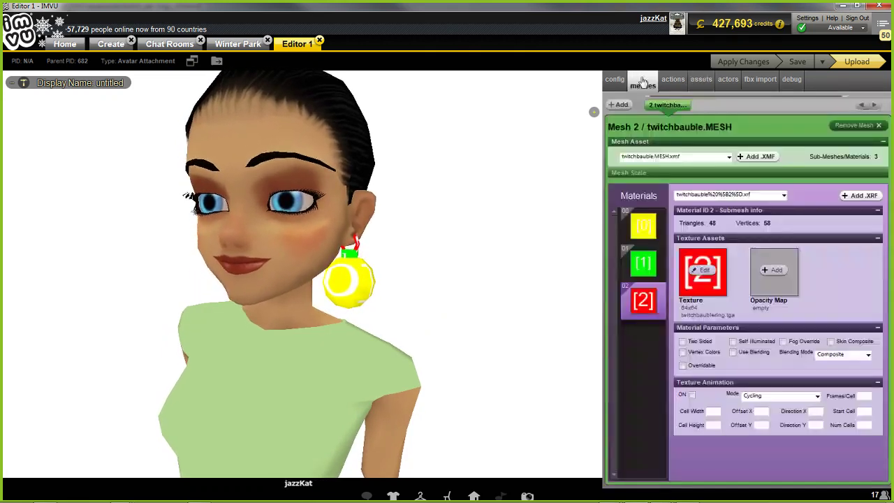
pyautogui.moveTo(405, 338); pyautogui.dragTo(290, 346)
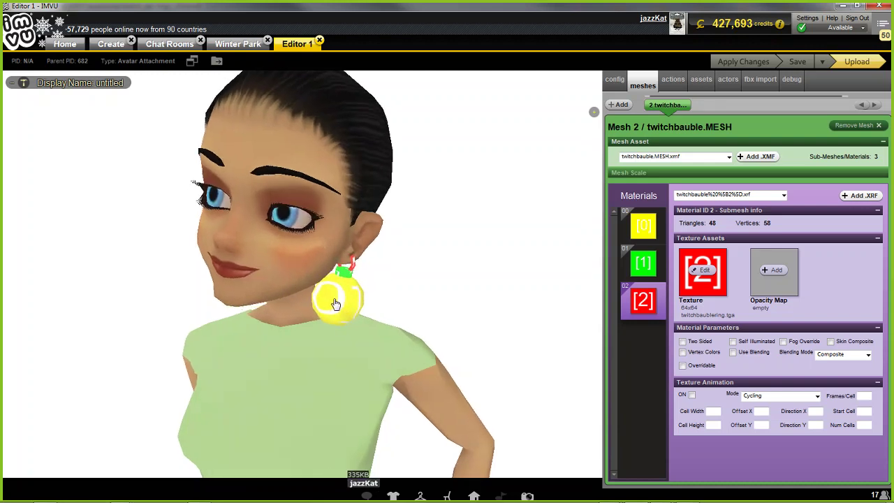
# Switch to the Blender window containing twitch_ear-rings_v9.blend and open the recent file twitch_ear-rings_v8.blend there.
pyautogui.moveTo(613, 496)
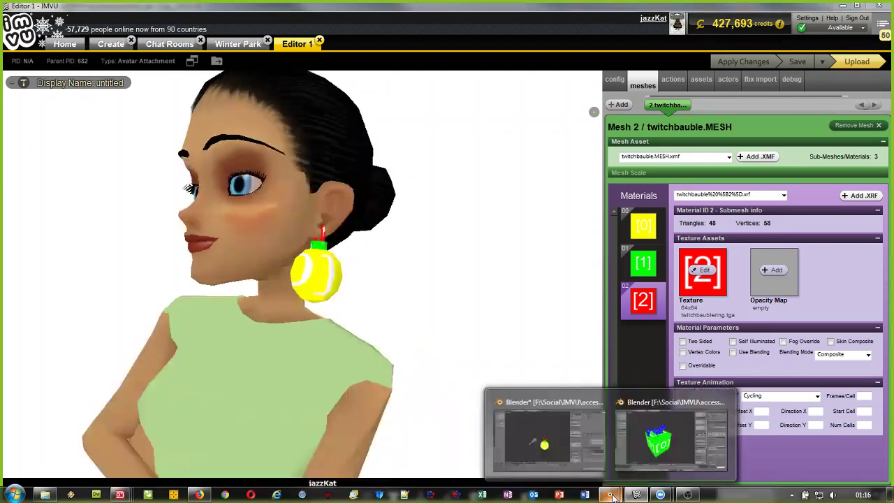
pyautogui.click(542, 437)
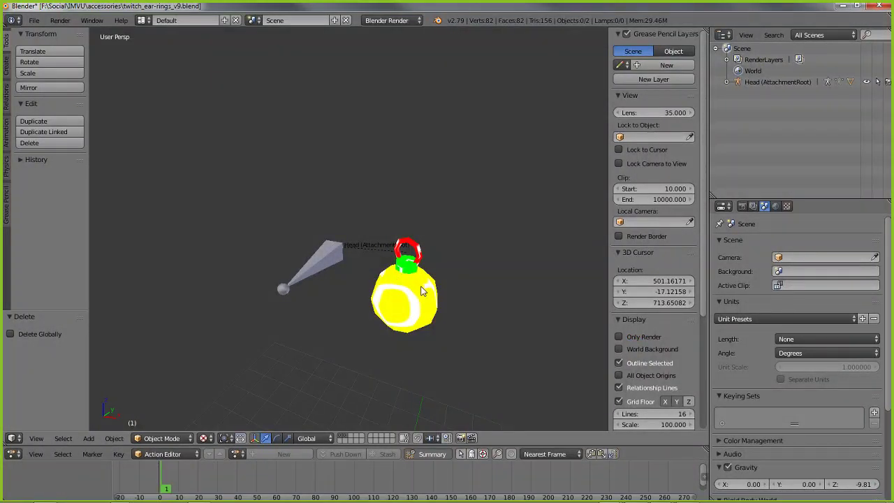
pyautogui.moveTo(242, 250); pyautogui.dragTo(347, 286, button='middle')
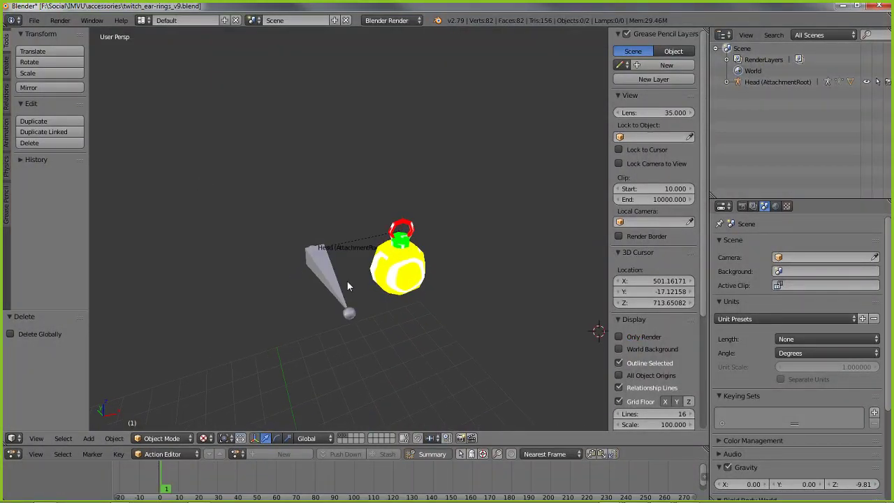
pyautogui.click(33, 20)
pyautogui.moveTo(60, 60)
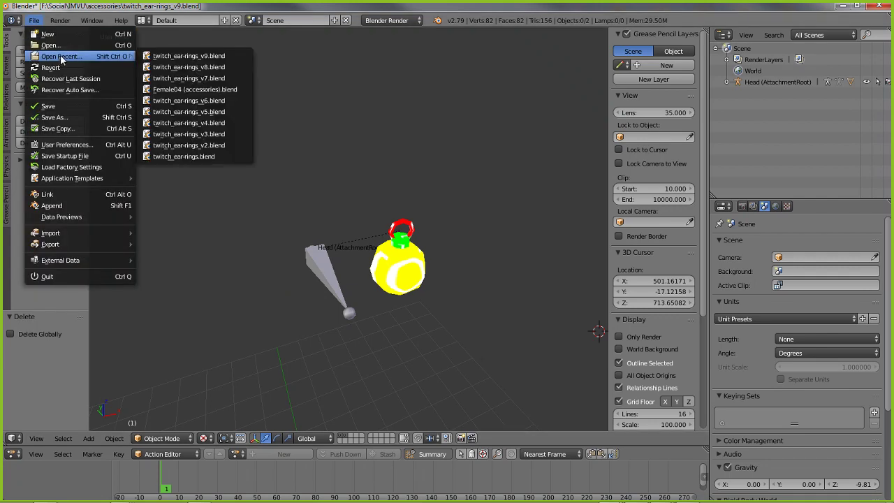
pyautogui.click(203, 67)
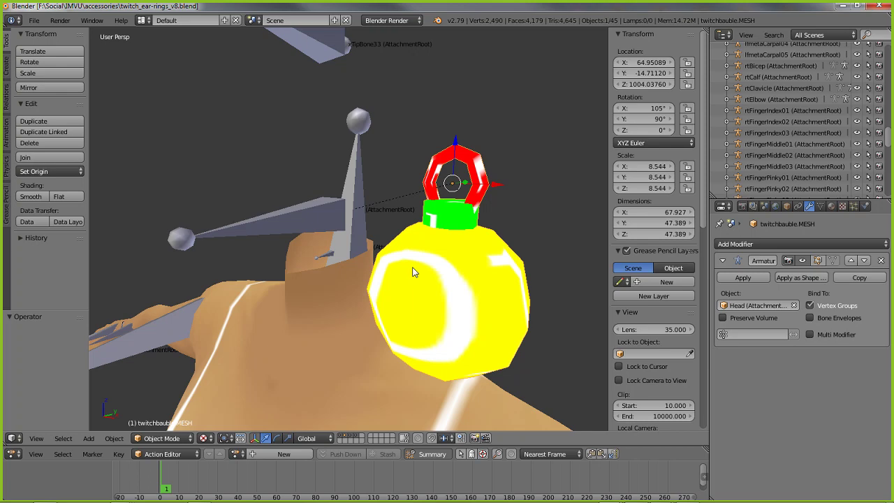
# Unhide all hidden objects so the avatar's head and hair show together with the bauble earring.
pyautogui.hotkey('alt', 'h')
pyautogui.scroll(-4, 413, 270)
pyautogui.moveTo(358, 282); pyautogui.dragTo(349, 256, button='middle')
# Hide the avatar's head, sunglasses and hair to expose the Head attachment bone beside the earring.
pyautogui.rightClick(332, 215)
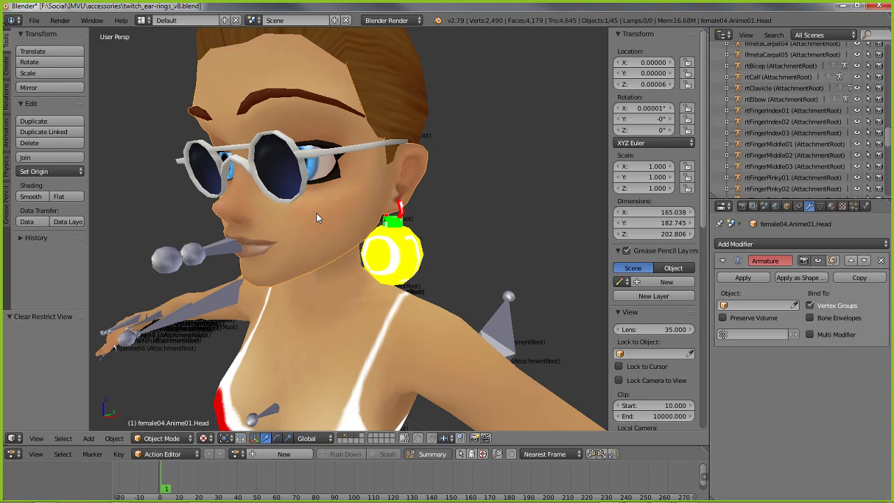
pyautogui.press('h')
pyautogui.rightClick(261, 238)
pyautogui.rightClick(301, 150)
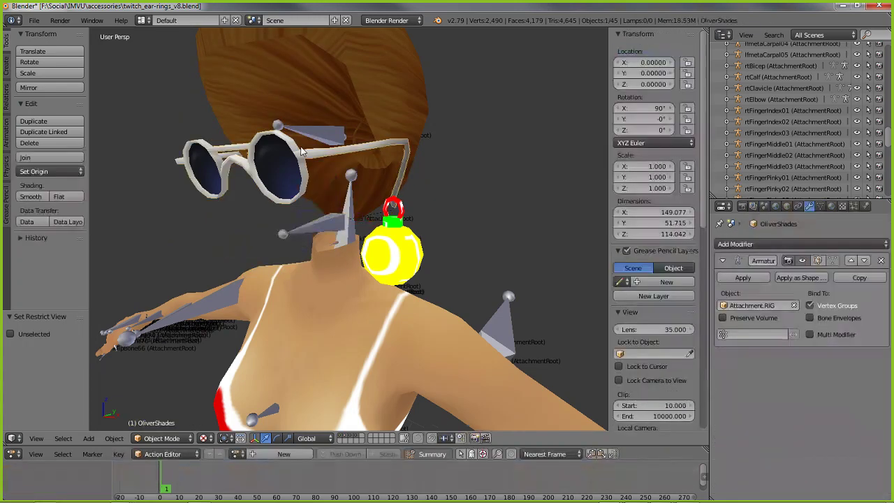
pyautogui.press('h')
pyautogui.rightClick(359, 66)
pyautogui.press('h')
# Try moving the Head attachment bone to test the earring's link to it, and unhide the head, sunglasses and hair.
pyautogui.rightClick(319, 233)
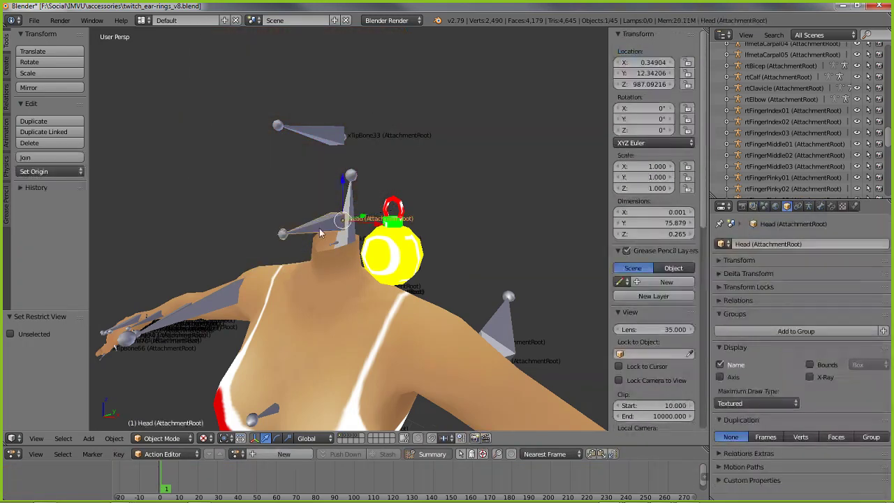
pyautogui.press('g')
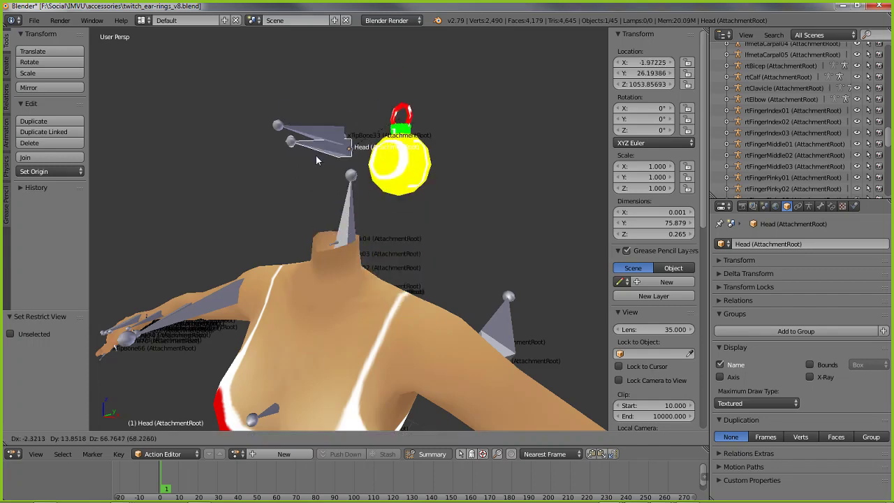
pyautogui.rightClick(312, 199)
pyautogui.moveTo(278, 244); pyautogui.dragTo(337, 259, button='middle')
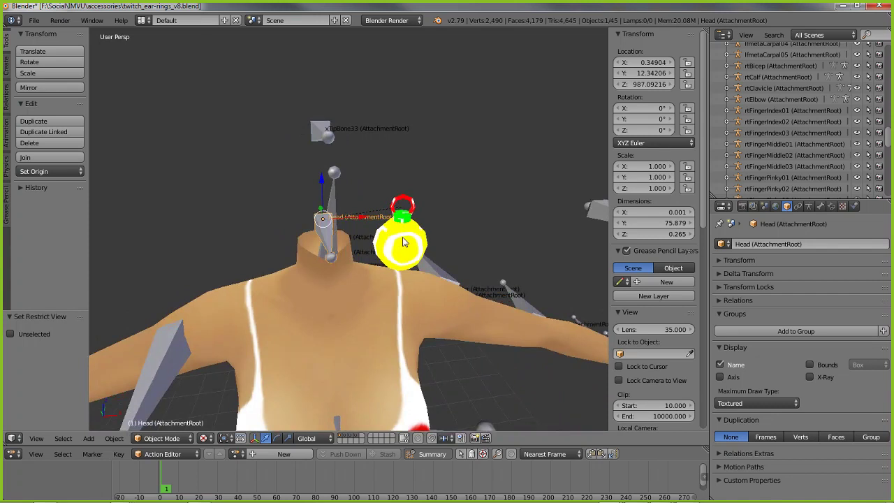
pyautogui.moveTo(402, 243); pyautogui.dragTo(426, 248, button='middle')
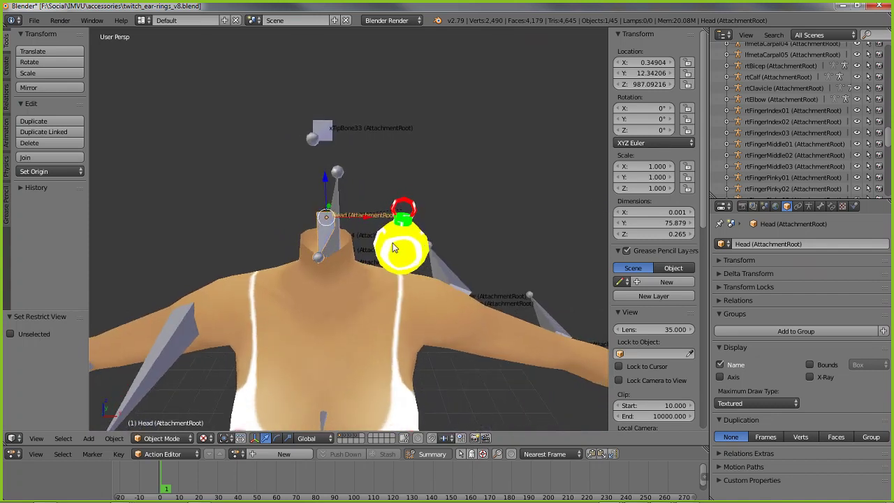
pyautogui.hotkey('alt', 'h')
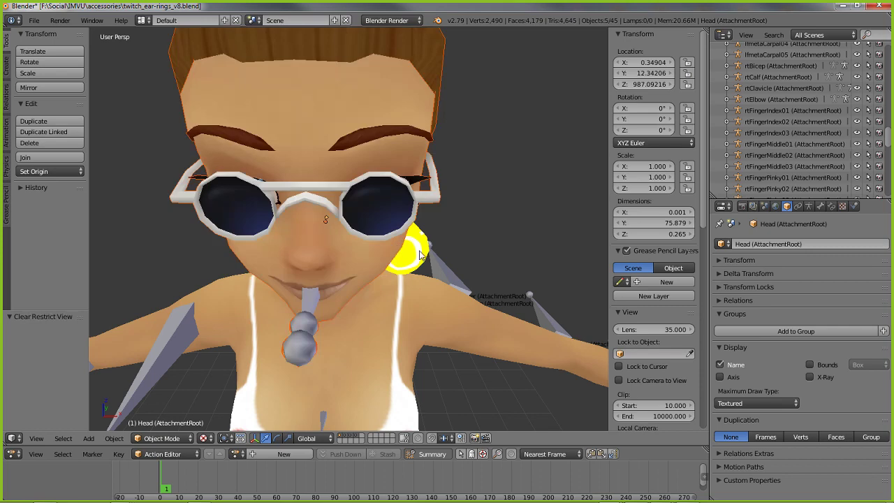
# Duplicate the twitchbauble earring mesh in place, keeping the copy at the original's position.
pyautogui.rightClick(420, 258)
pyautogui.moveTo(411, 276); pyautogui.dragTo(392, 231, button='middle')
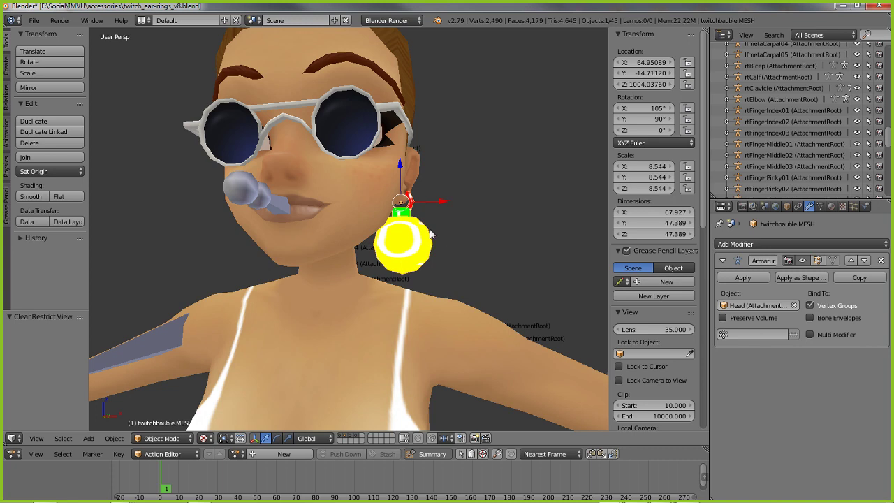
pyautogui.click(114, 438)
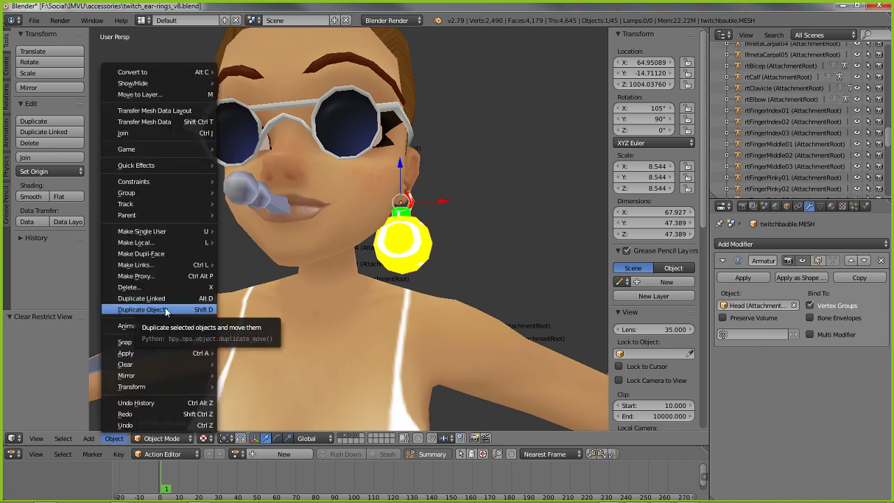
pyautogui.click(143, 309)
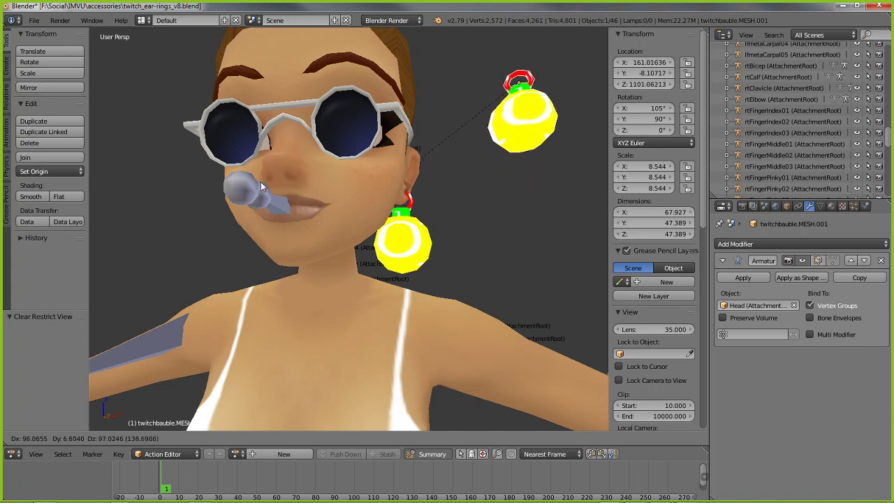
pyautogui.press('Escape')
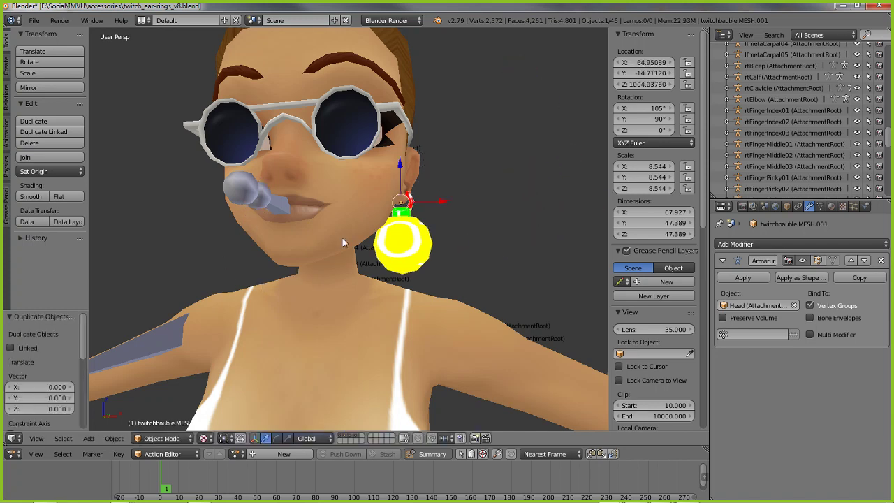
# Move the duplicated earring about -133 units along the X axis to the avatar's opposite ear.
pyautogui.moveTo(447, 209); pyautogui.dragTo(447, 276, button='middle')
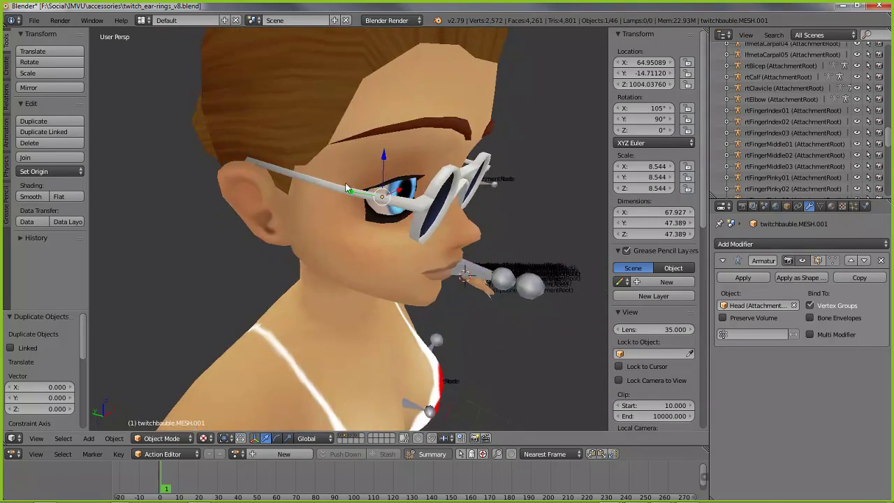
pyautogui.moveTo(404, 232); pyautogui.dragTo(400, 234, button='middle')
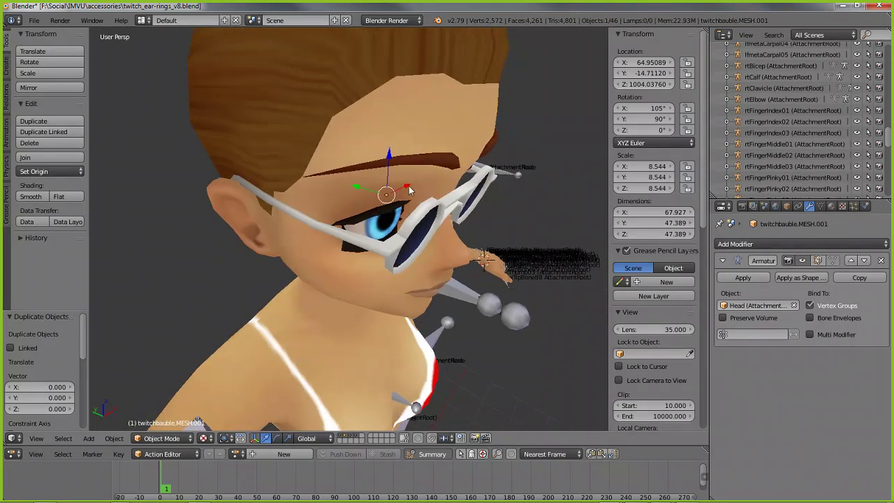
pyautogui.moveTo(407, 189); pyautogui.dragTo(284, 251)
# Rotate the duplicated earring about 50.6° around the global Z axis.
pyautogui.moveTo(284, 251); pyautogui.dragTo(337, 317, button='middle')
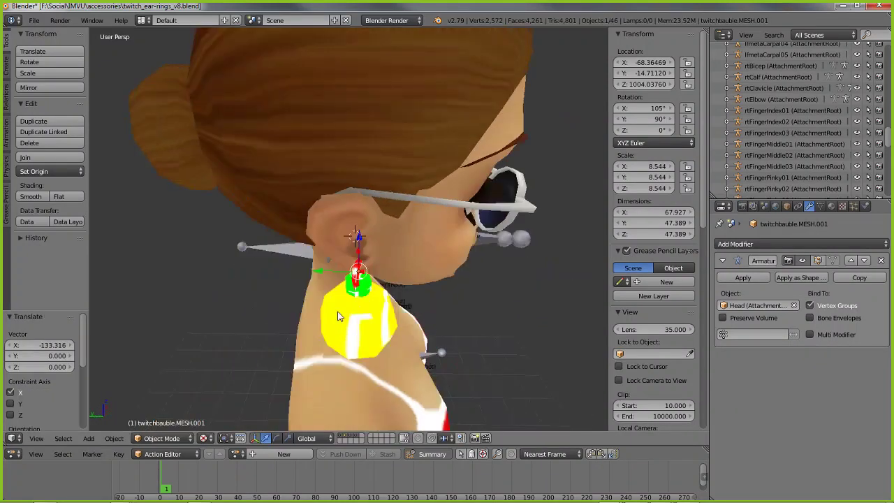
pyautogui.click(277, 439)
pyautogui.moveTo(350, 297); pyautogui.dragTo(371, 299)
pyautogui.click(267, 438)
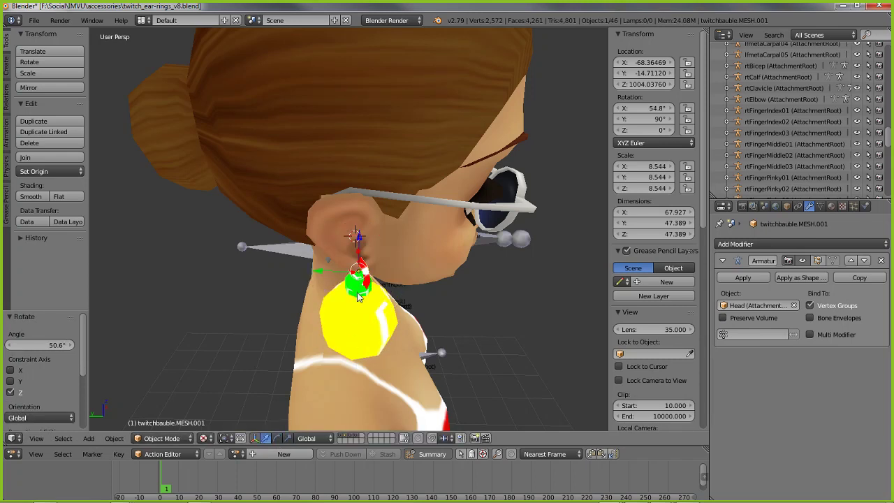
# Fit the duplicated earring to the earlobe at about X -64.6, Y -12.9, Z 1004.4.
pyautogui.moveTo(416, 273); pyautogui.dragTo(370, 299, button='middle')
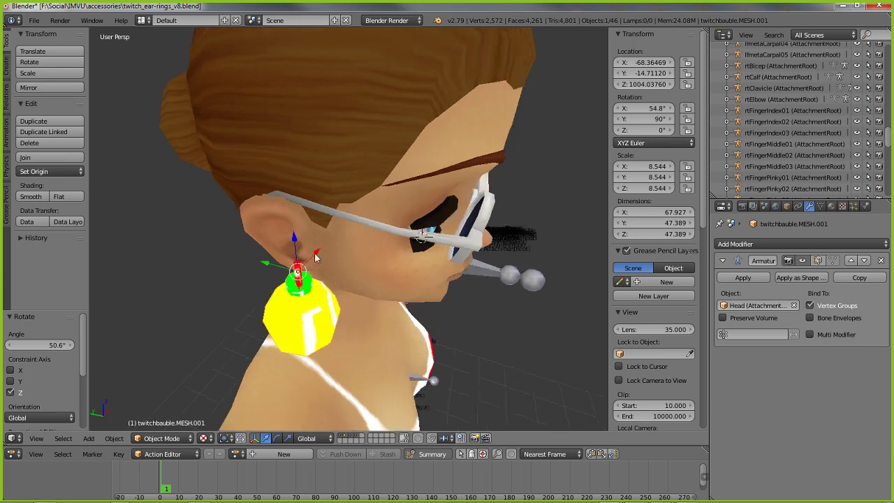
pyautogui.moveTo(295, 264); pyautogui.dragTo(270, 256)
pyautogui.moveTo(270, 256); pyautogui.dragTo(294, 291, button='middle')
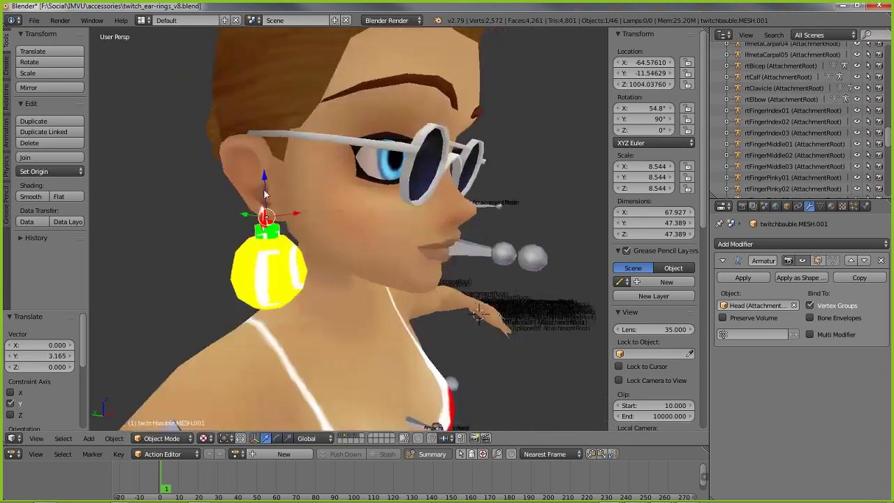
pyautogui.moveTo(264, 180); pyautogui.dragTo(264, 175)
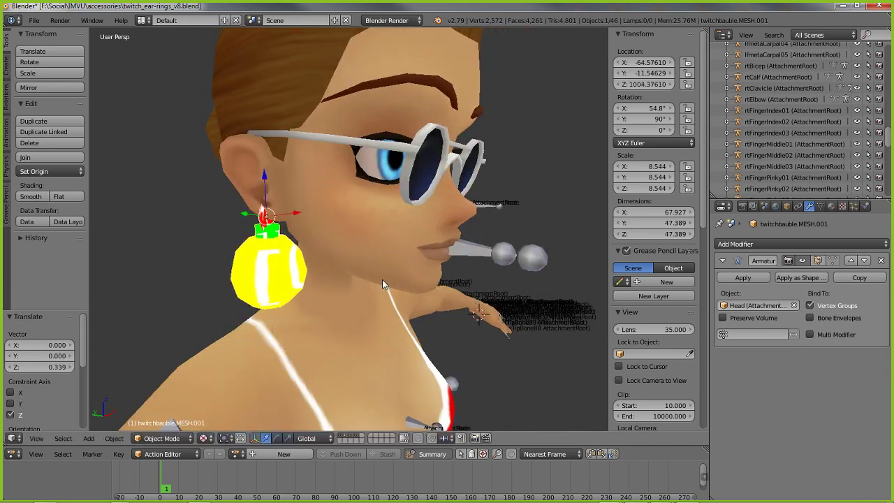
pyautogui.moveTo(267, 244); pyautogui.dragTo(294, 268, button='middle')
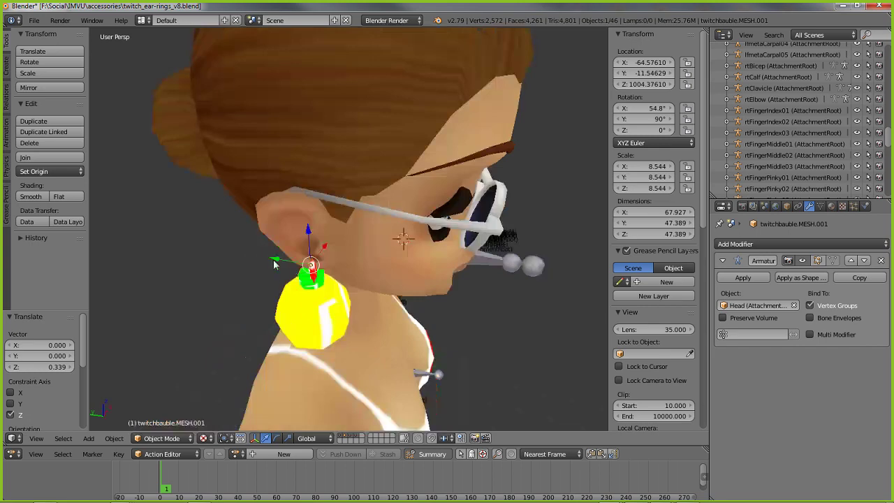
pyautogui.moveTo(274, 264); pyautogui.dragTo(277, 262)
pyautogui.moveTo(461, 334)
pyautogui.mouseDown(button='middle')
pyautogui.moveTo(348, 300)
pyautogui.moveTo(386, 281)
pyautogui.moveTo(327, 279)
pyautogui.moveTo(368, 294)
pyautogui.moveTo(529, 316)
pyautogui.moveTo(481, 319)
pyautogui.moveTo(468, 331)
pyautogui.mouseUp(button='middle')
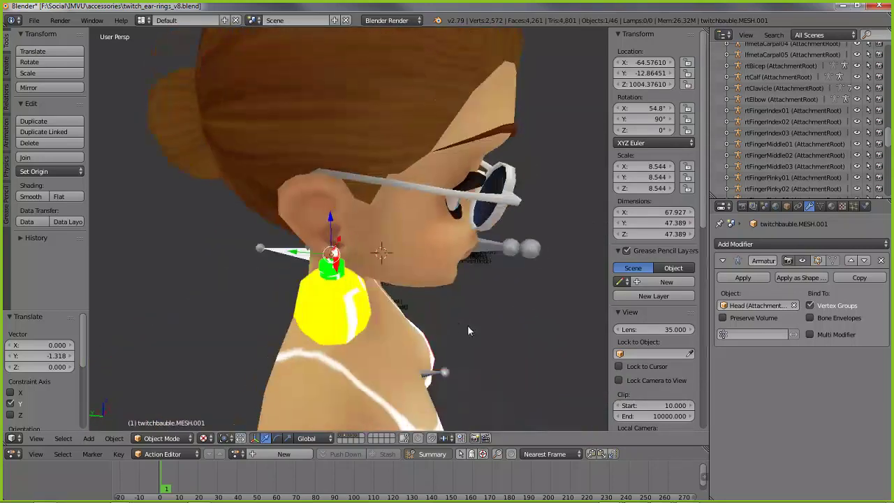
# Try turning the duplicated earring around the global Z axis by about -157° and a further -28.2°, checking both earrings.
pyautogui.moveTo(496, 287); pyautogui.dragTo(402, 253, button='middle')
pyautogui.moveTo(468, 239); pyautogui.dragTo(432, 281, button='middle')
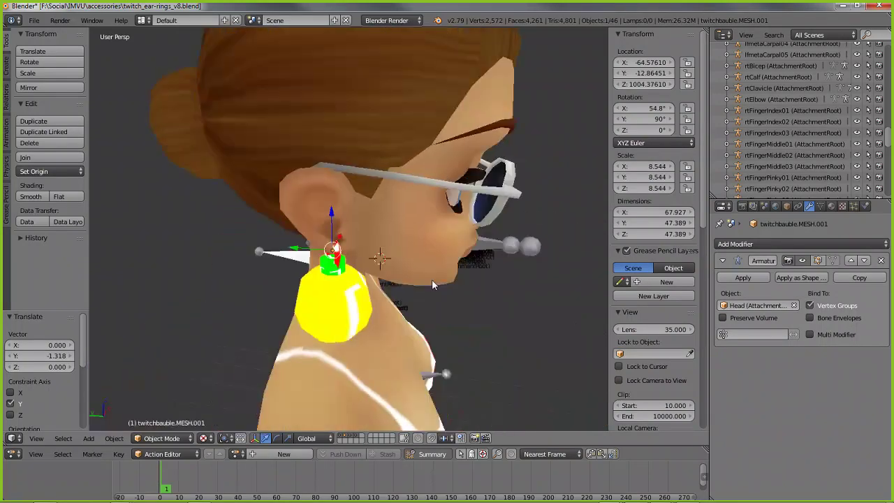
pyautogui.click(277, 439)
pyautogui.moveTo(351, 274); pyautogui.dragTo(158, 187)
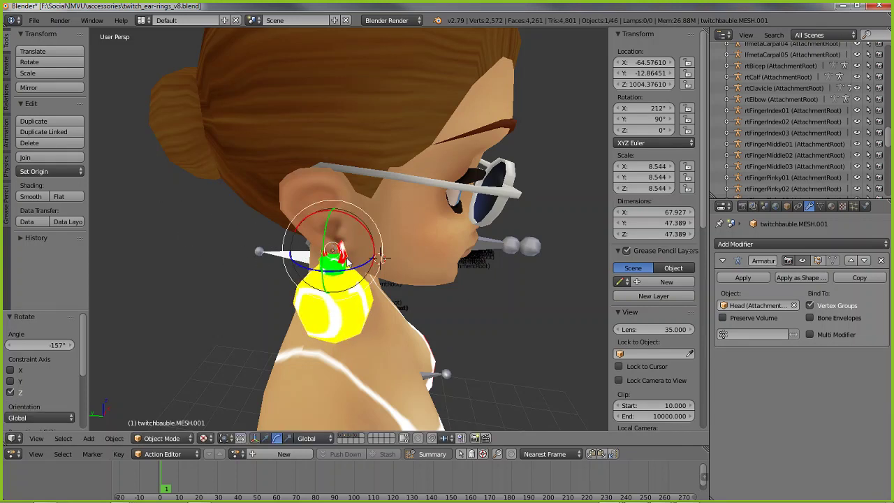
pyautogui.moveTo(352, 275); pyautogui.dragTo(338, 276)
pyautogui.moveTo(421, 338); pyautogui.dragTo(314, 317, button='middle')
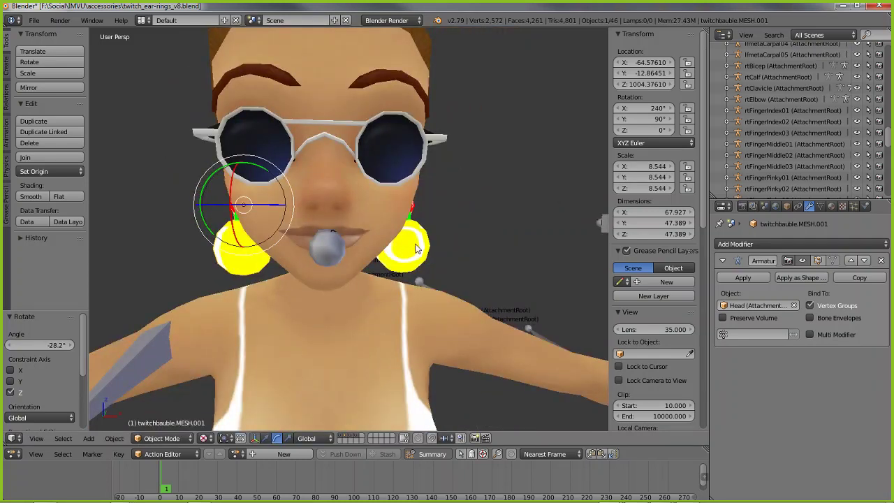
pyautogui.moveTo(251, 262); pyautogui.dragTo(313, 280, button='middle')
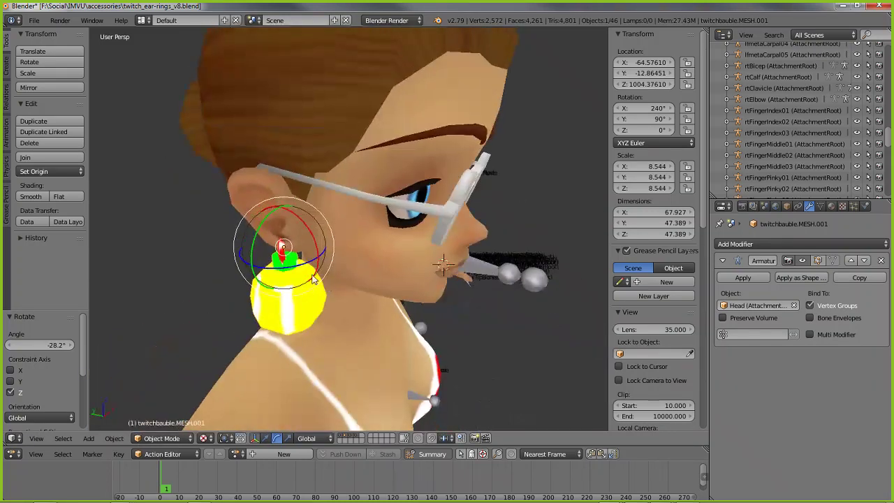
# Undo the last two rotations of the duplicated earring.
pyautogui.hotkey('shift', 'r')
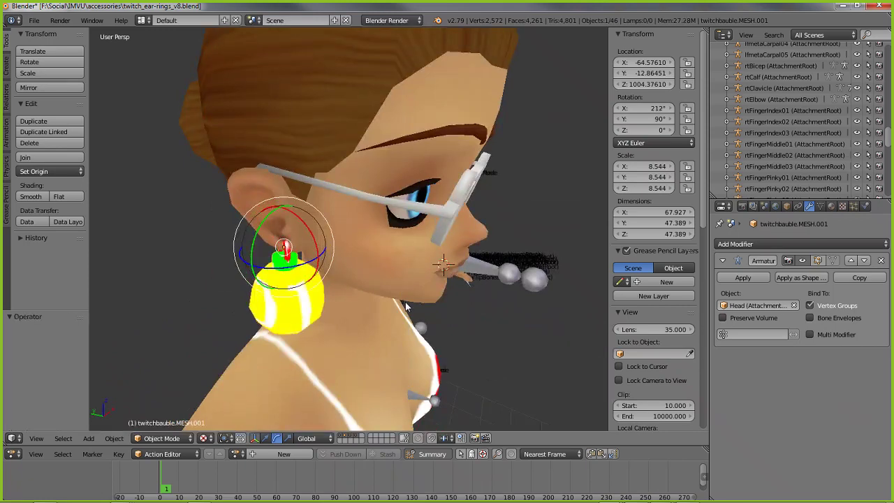
pyautogui.hotkey('shift', 'r')
pyautogui.moveTo(407, 310); pyautogui.dragTo(350, 301, button='middle')
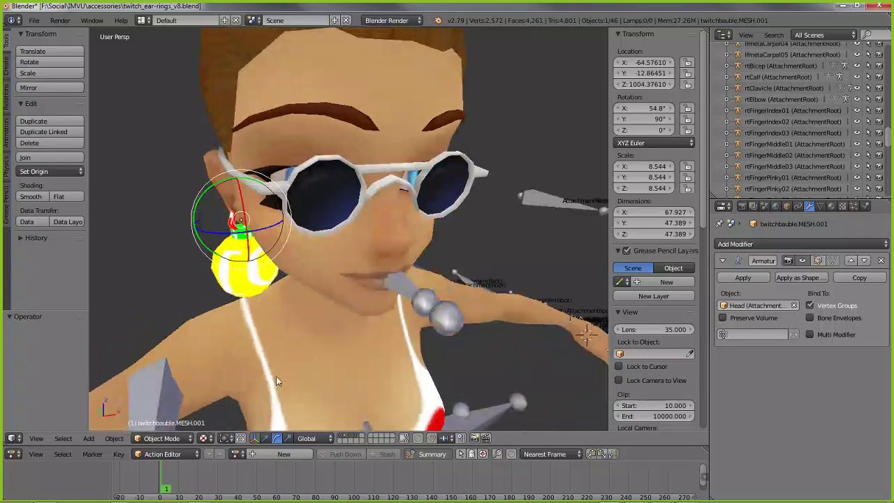
# Hide the sunglasses, head, hair and attachment rig to expose the Head armature between both earrings.
pyautogui.click(266, 438)
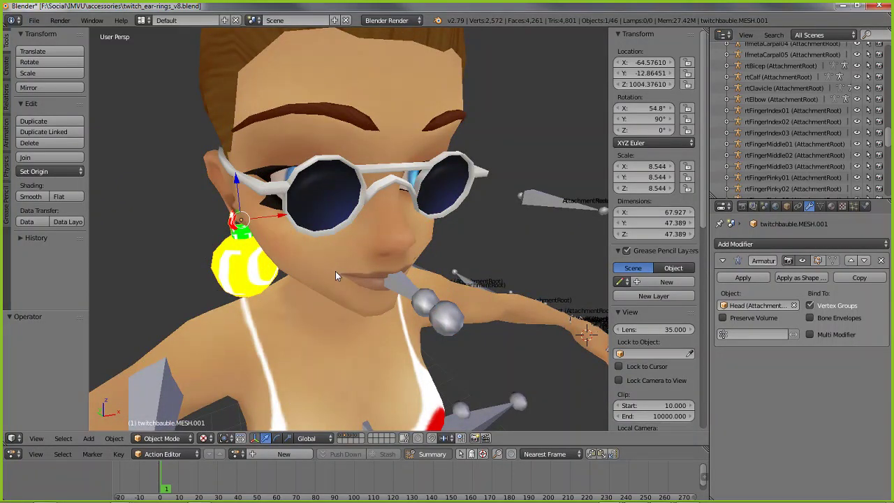
pyautogui.rightClick(362, 195)
pyautogui.press('h')
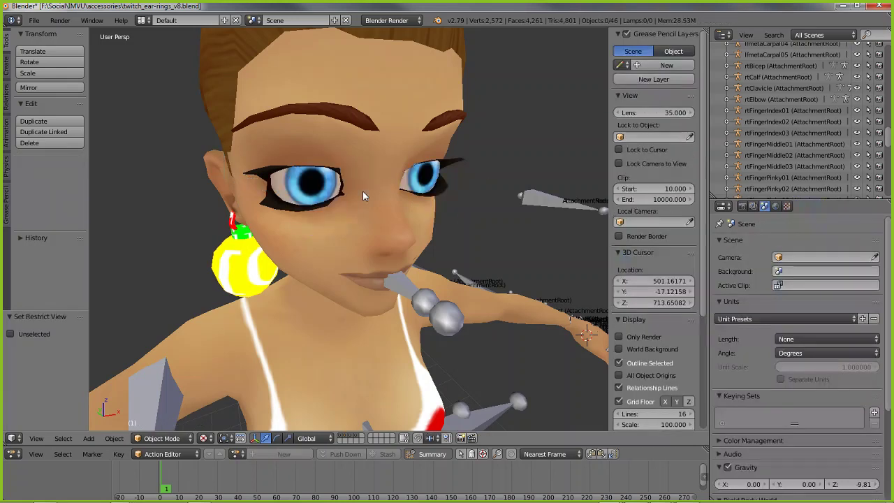
pyautogui.rightClick(335, 104)
pyautogui.press('h')
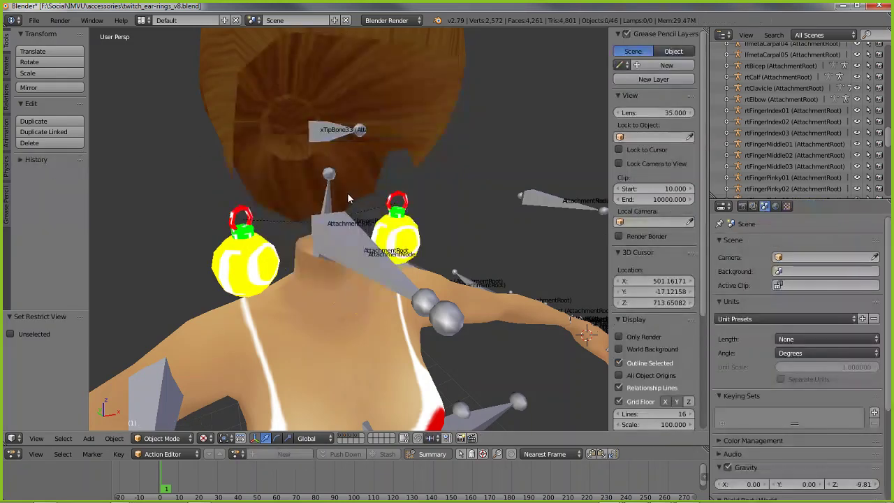
pyautogui.rightClick(334, 140)
pyautogui.press('h')
pyautogui.moveTo(330, 278); pyautogui.dragTo(407, 278, button='middle')
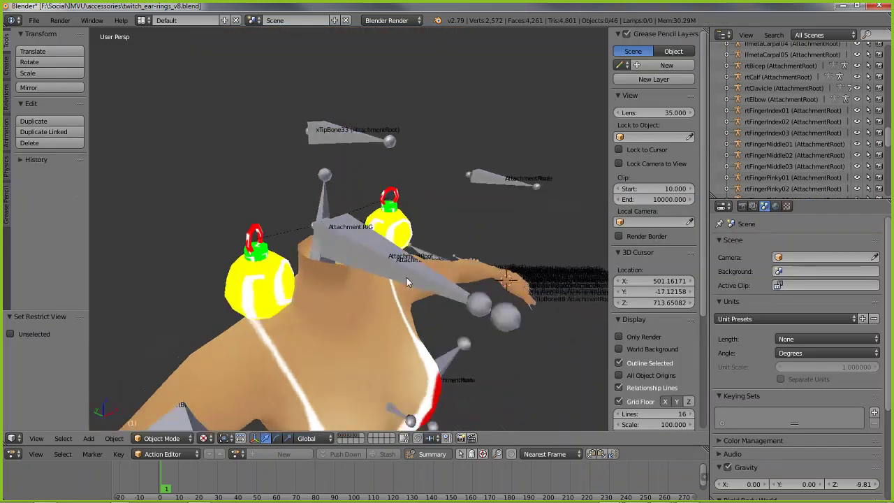
pyautogui.rightClick(407, 277)
pyautogui.press('h')
# Test-move the Head armature to check that both earrings follow, cancel the move and reveal the hidden objects.
pyautogui.rightClick(339, 239)
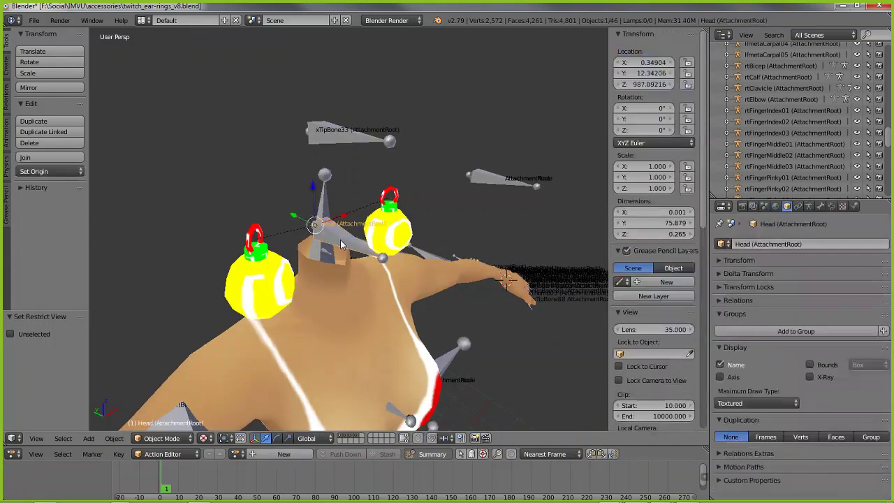
pyautogui.press('g')
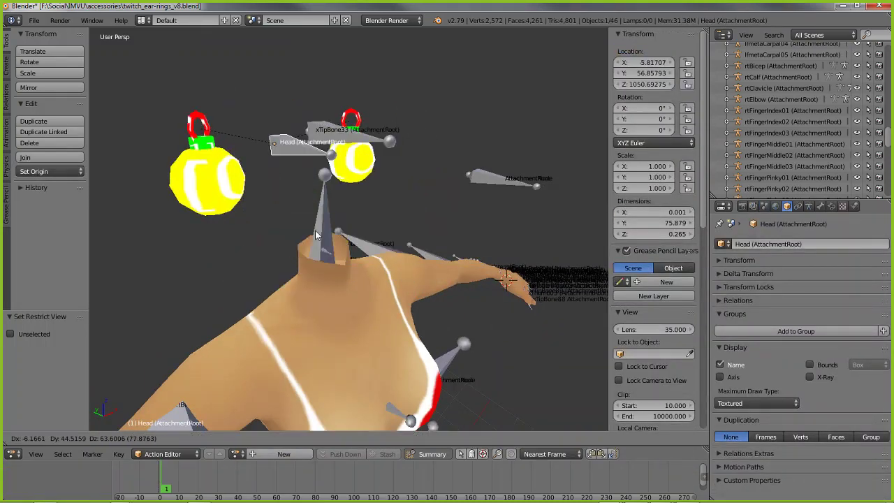
pyautogui.moveTo(438, 289); pyautogui.dragTo(423, 291, button='middle')
pyautogui.hotkey('alt', 'h')
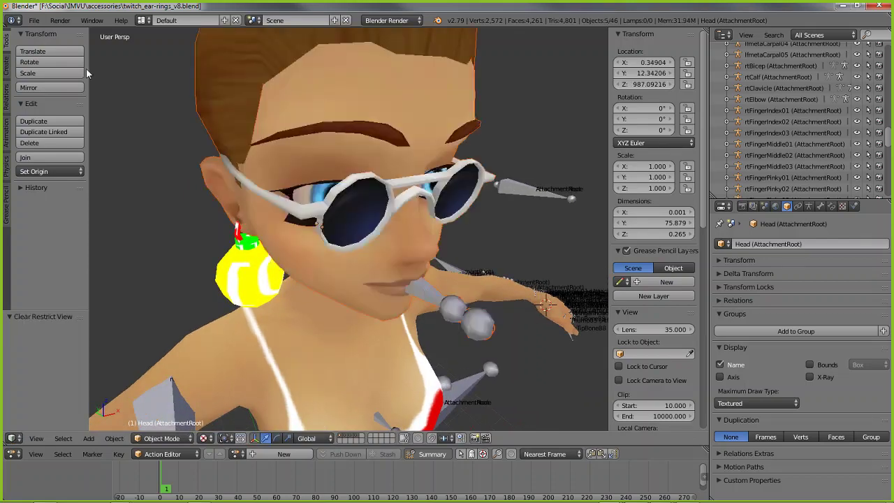
# Save the scene as a new file named twitch_ear-rings_v10.blend in the accessories folder.
pyautogui.click(34, 20)
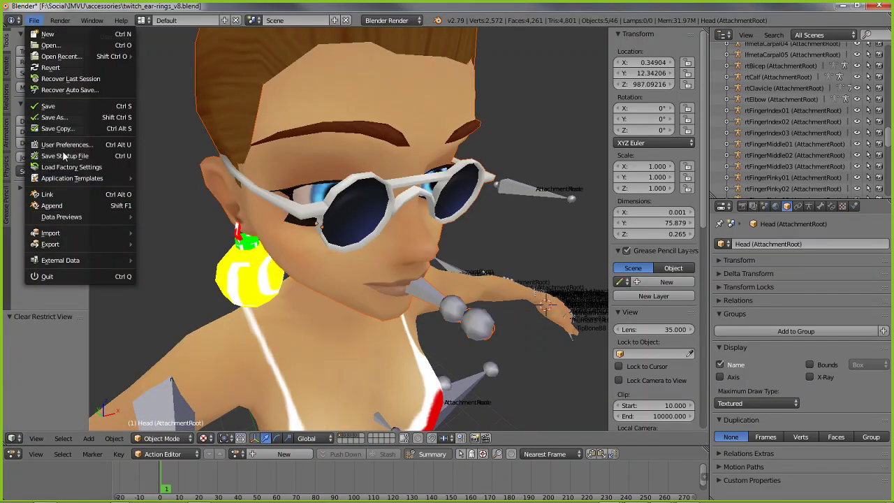
pyautogui.click(57, 118)
pyautogui.click(222, 61)
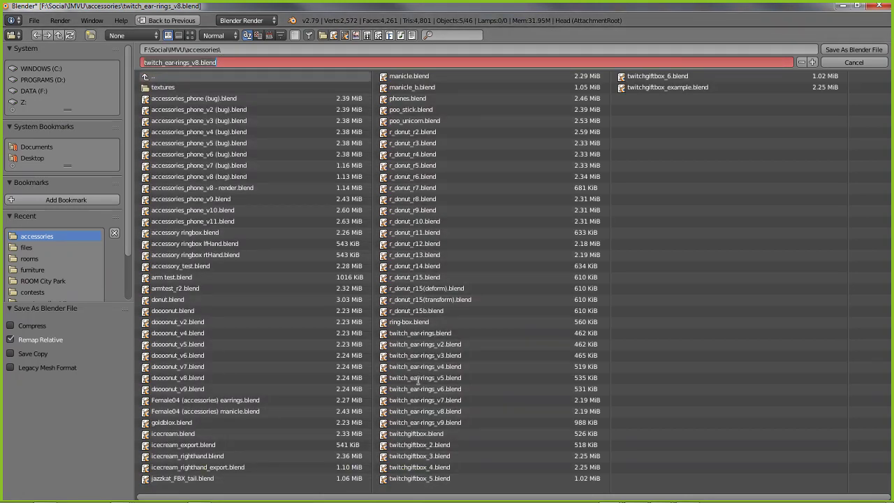
pyautogui.click(203, 63)
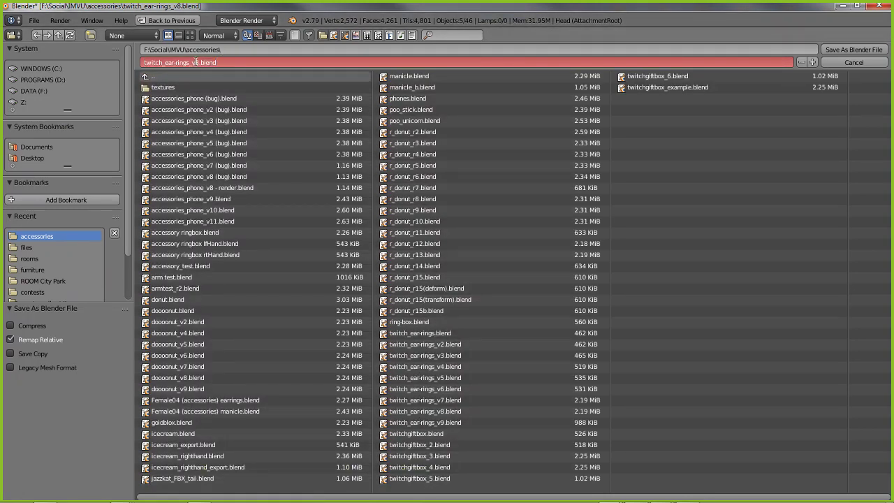
pyautogui.moveTo(194, 62); pyautogui.dragTo(308, 60)
pyautogui.write('v10')
pyautogui.press('Return')
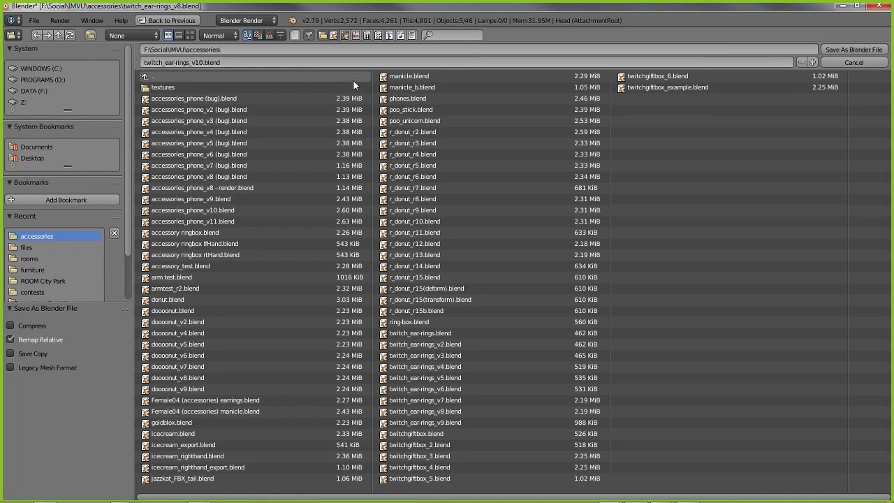
pyautogui.click(839, 49)
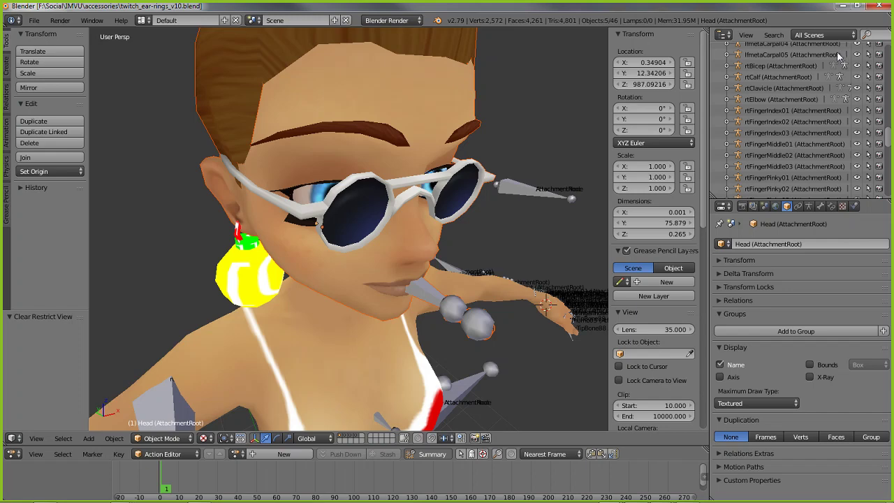
# Select the attachment rig, sunglasses, head and hair together and hide them to expose the Head armature.
pyautogui.moveTo(422, 288); pyautogui.dragTo(425, 278, button='middle')
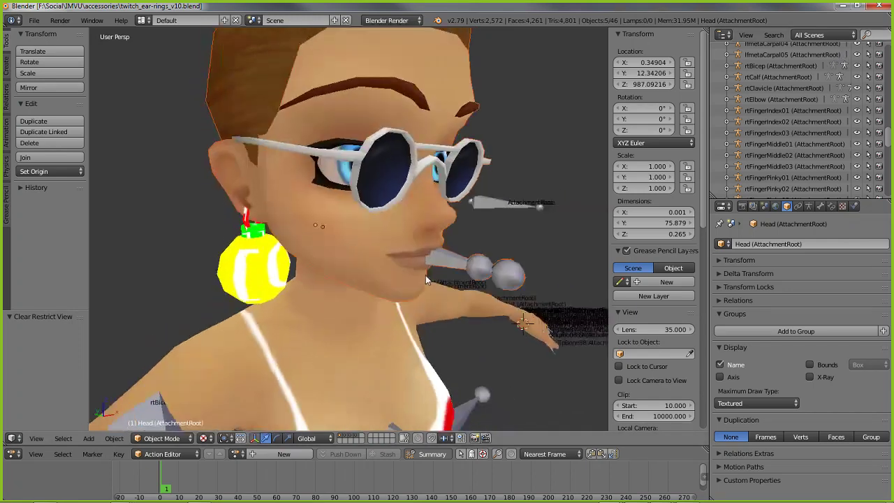
pyautogui.rightClick(487, 272)
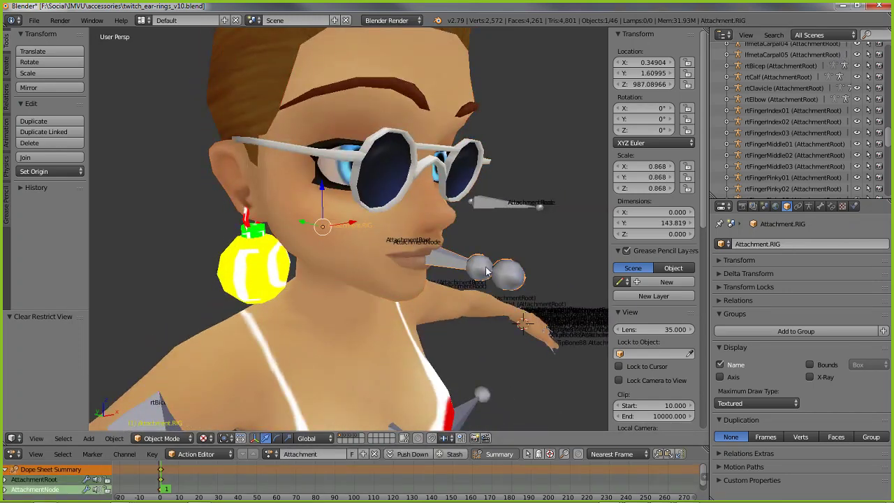
pyautogui.rightClick(432, 222)
pyautogui.rightClick(258, 88)
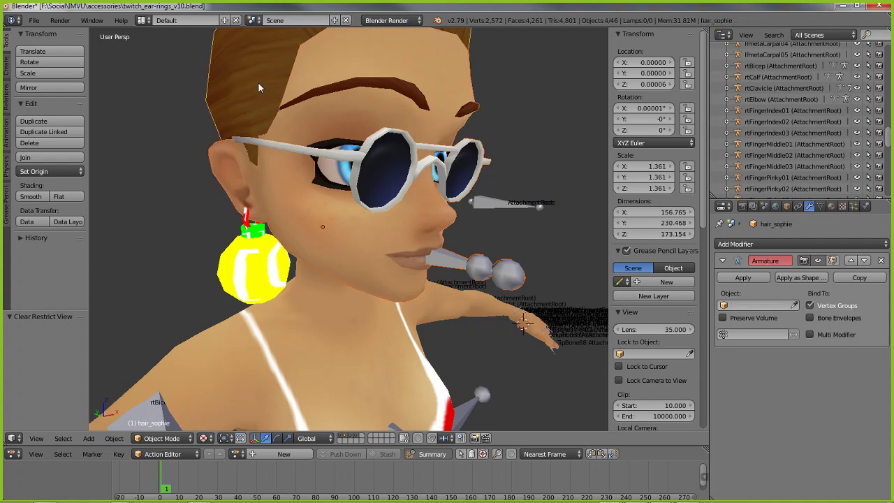
pyautogui.press('h')
pyautogui.moveTo(303, 125); pyautogui.dragTo(342, 238, button='middle')
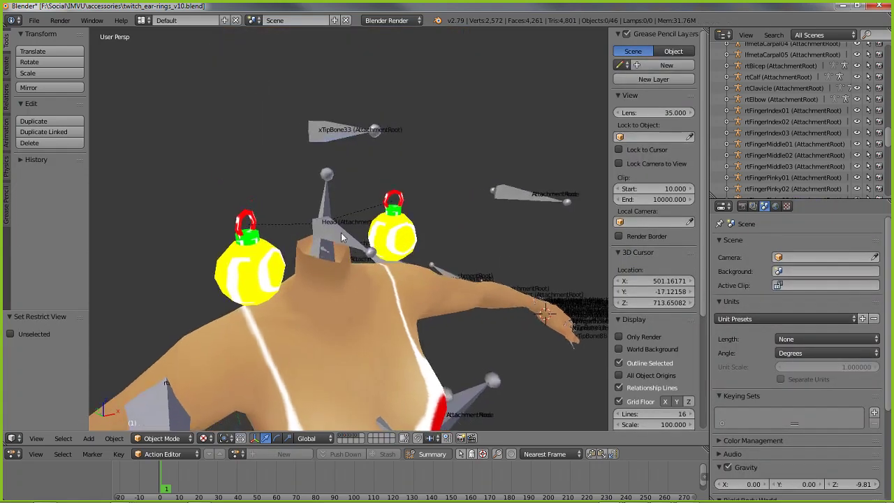
# Select the Head armature and both earrings, invert the selection and delete all other visible objects.
pyautogui.rightClick(342, 238)
pyautogui.keyDown('shift'); pyautogui.rightClick(404, 220); pyautogui.keyUp('shift')
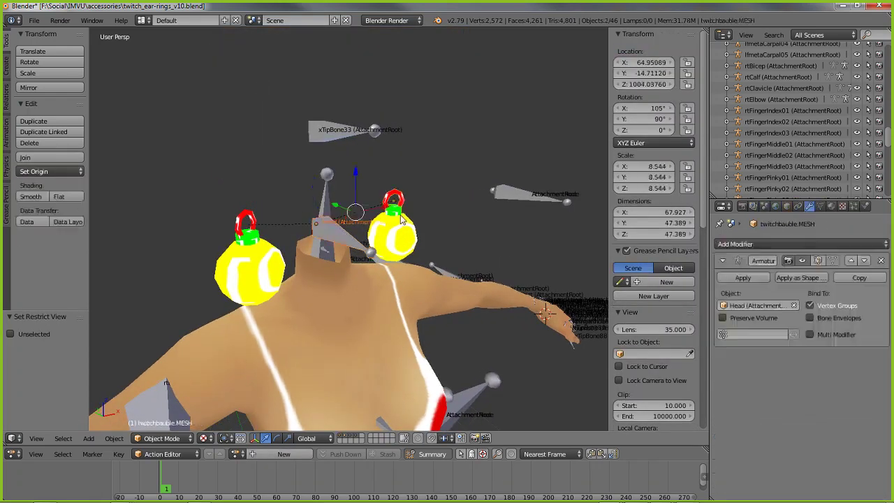
pyautogui.keyDown('shift'); pyautogui.rightClick(277, 253); pyautogui.keyUp('shift')
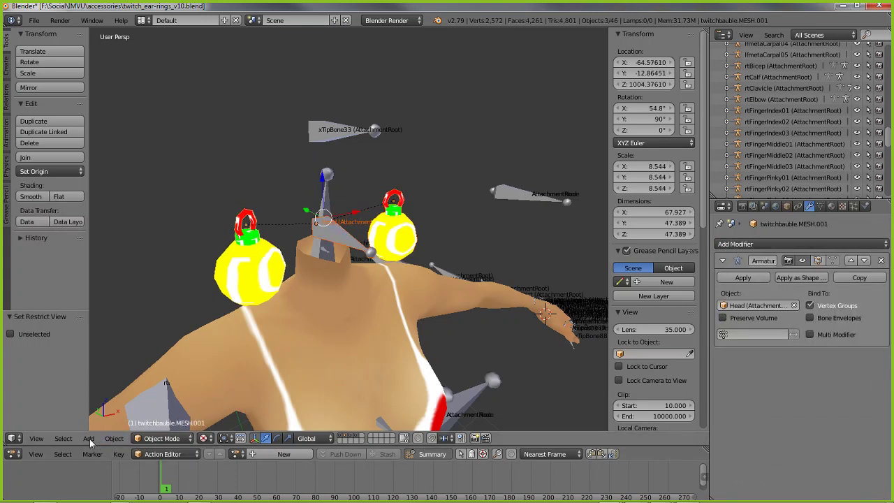
pyautogui.click(63, 438)
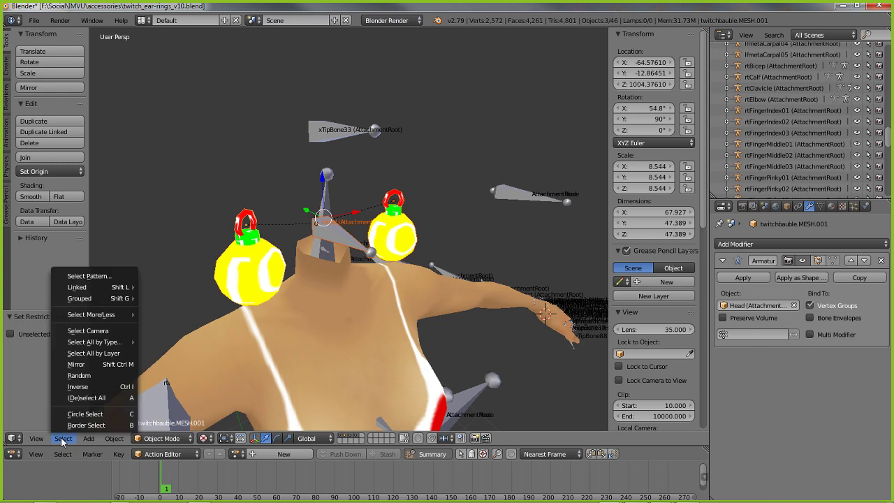
pyautogui.click(77, 386)
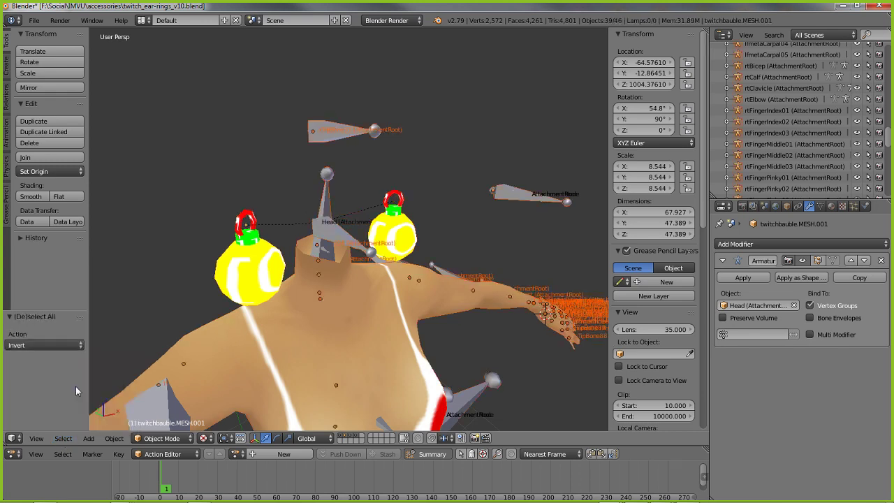
pyautogui.press('x')
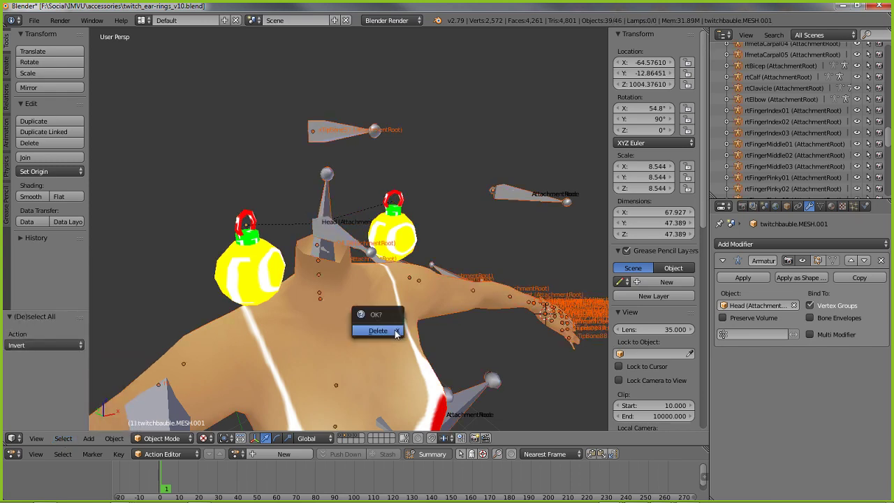
pyautogui.click(380, 338)
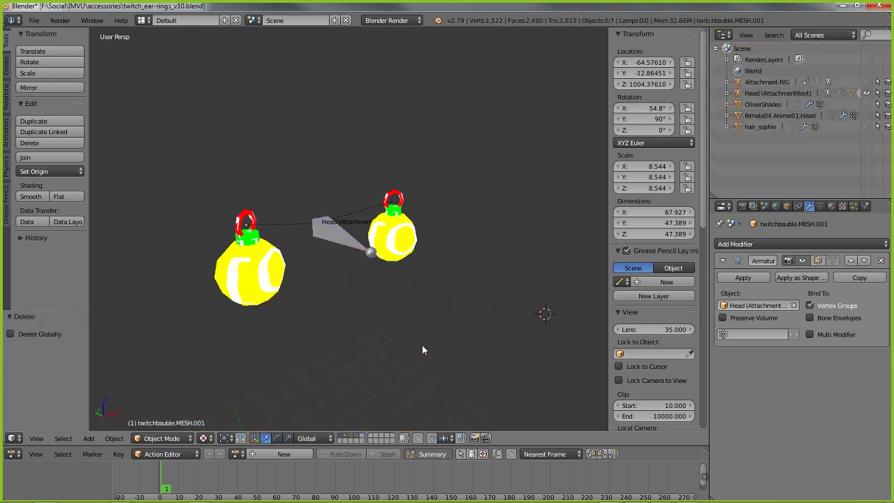
# Reveal the hidden attachment rig, sunglasses, head and hair, and delete all four.
pyautogui.moveTo(422, 344); pyautogui.dragTo(361, 355, button='middle')
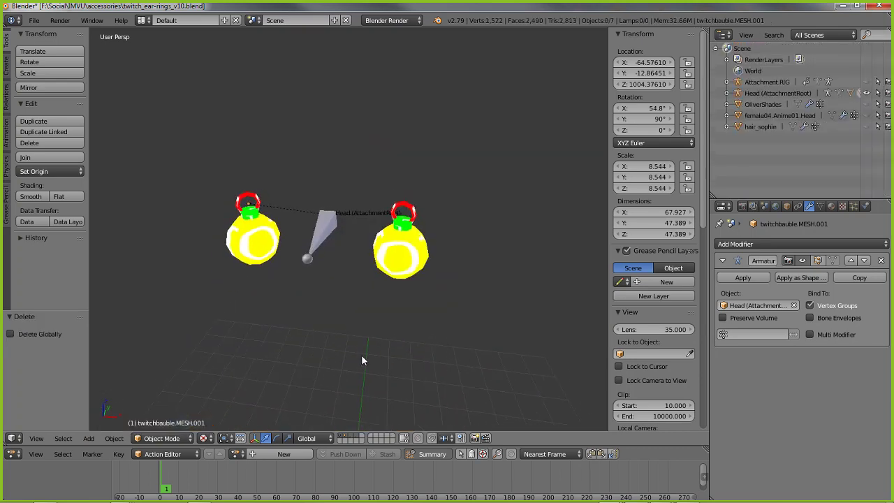
pyautogui.hotkey('alt', 'h')
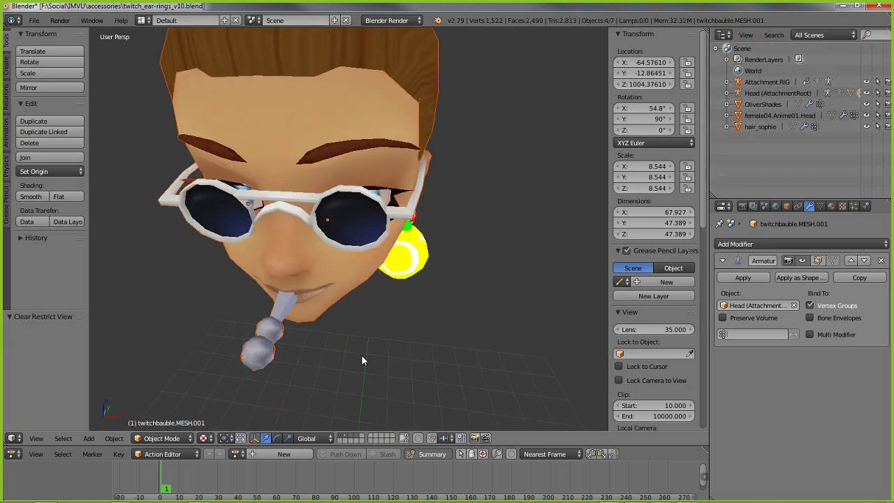
pyautogui.click(109, 439)
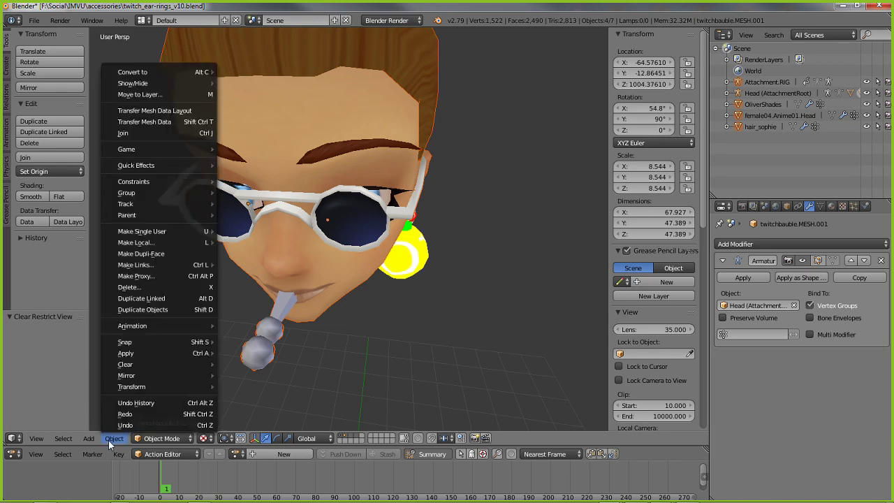
pyautogui.moveTo(132, 83)
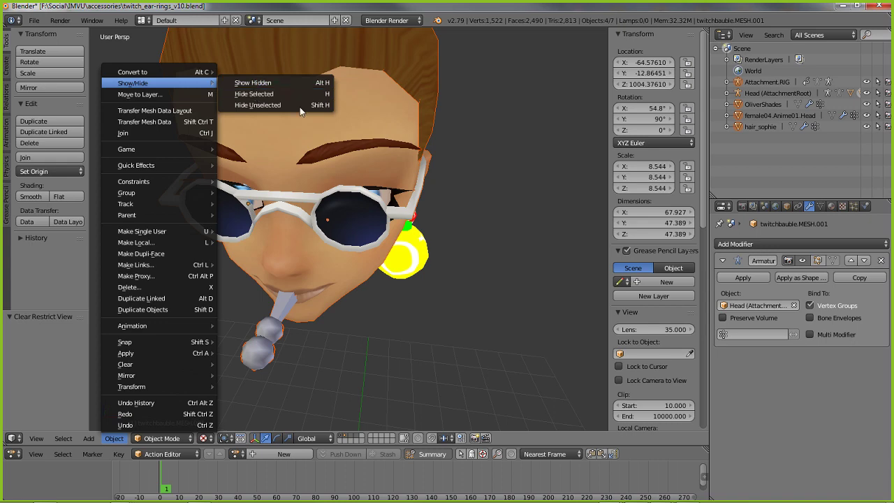
pyautogui.rightClick(263, 359)
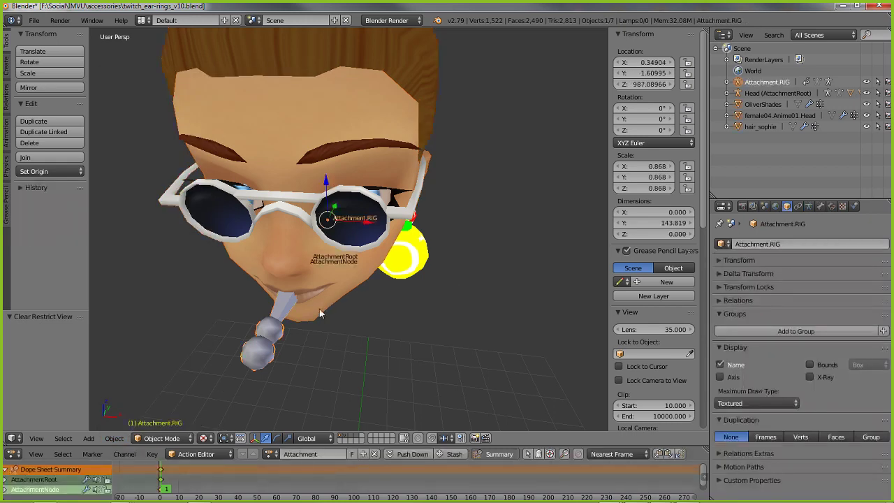
pyautogui.keyDown('shift'); pyautogui.rightClick(227, 207); pyautogui.keyUp('shift')
pyautogui.keyDown('shift'); pyautogui.rightClick(426, 53); pyautogui.keyUp('shift')
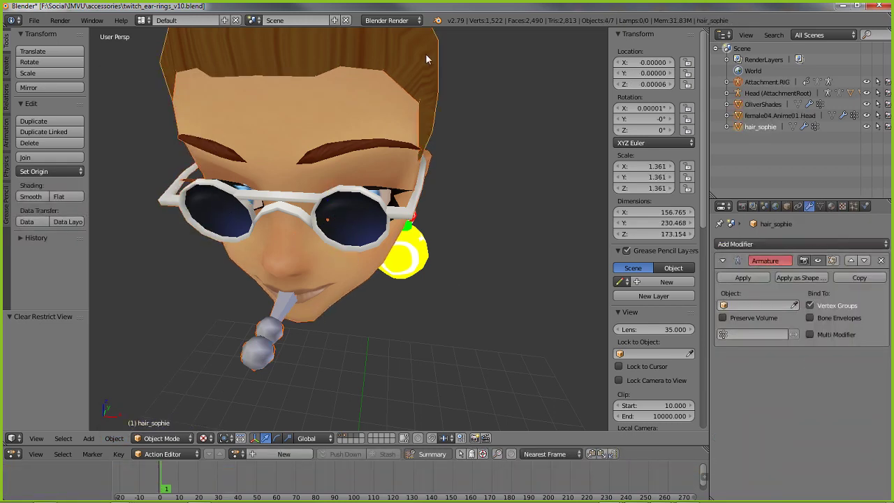
pyautogui.press('x')
pyautogui.click(410, 58)
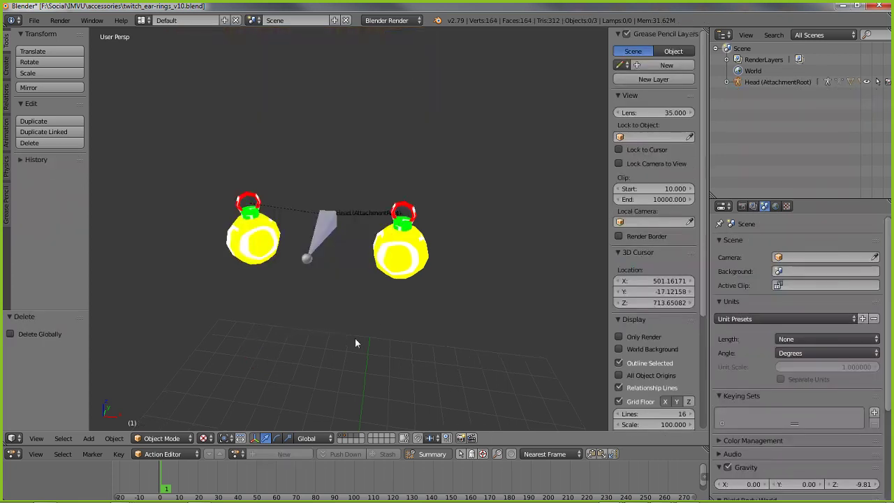
# Save the cleaned-up scene as a new file named twitch_ear-rings_v11.blend.
pyautogui.moveTo(355, 338); pyautogui.dragTo(365, 300, button='middle')
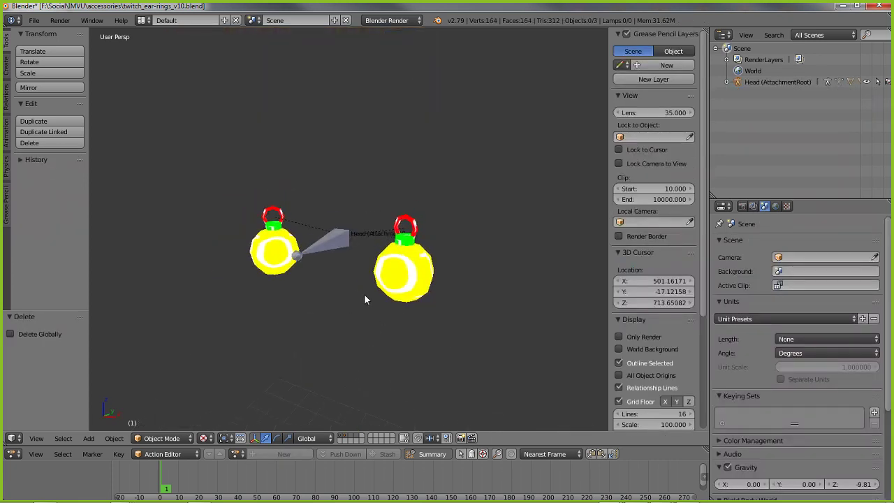
pyautogui.click(35, 21)
pyautogui.click(50, 116)
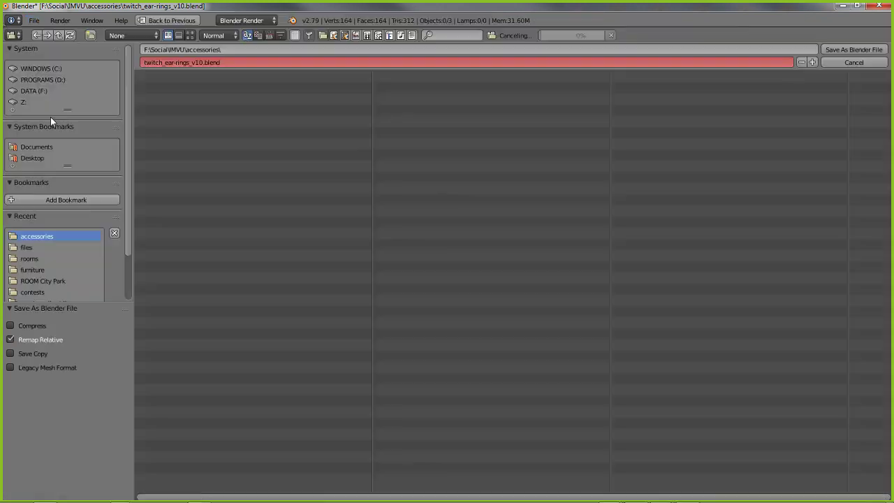
pyautogui.click(184, 61)
pyautogui.moveTo(199, 62); pyautogui.dragTo(384, 67)
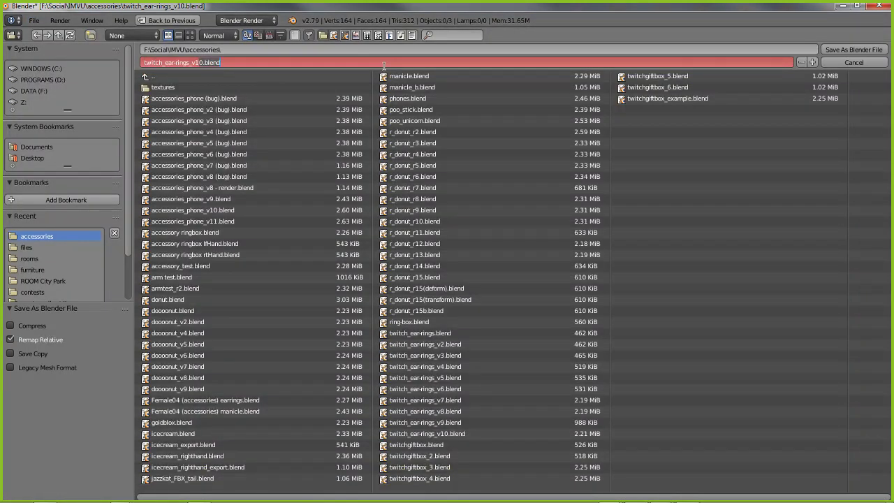
pyautogui.write('1')
pyautogui.press('Return')
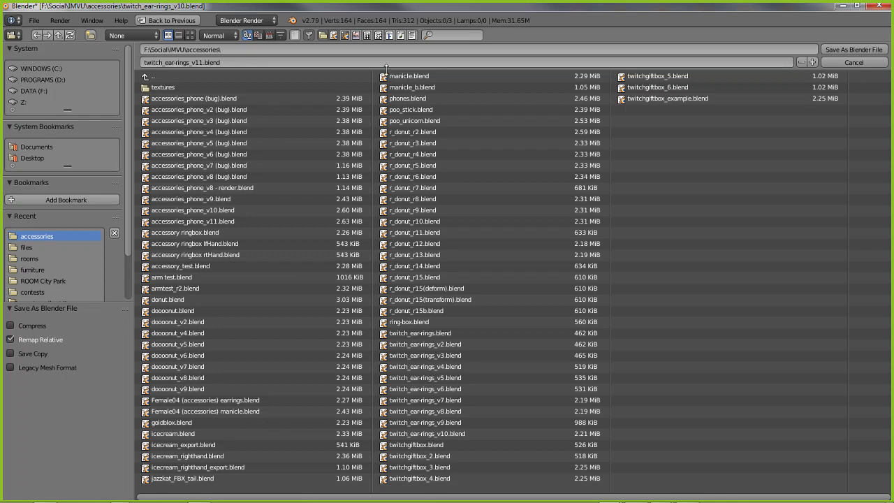
pyautogui.click(845, 52)
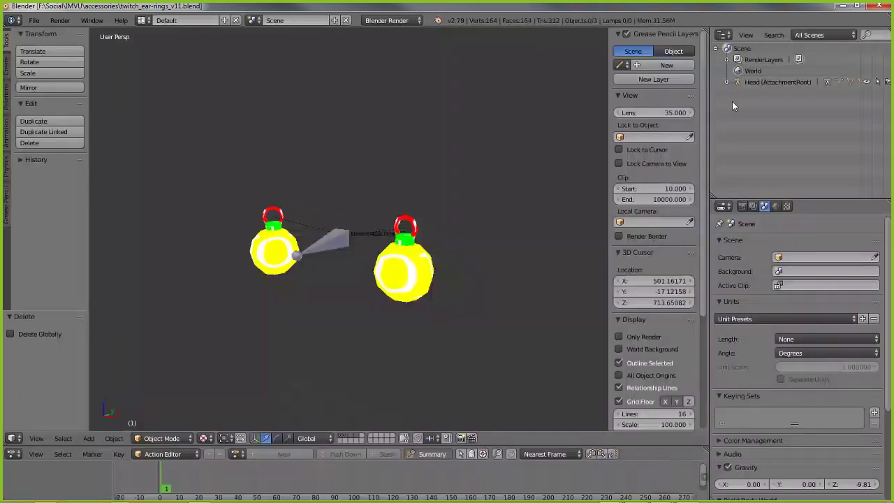
# Check the first earring, Head armature and second earring by selecting each, test-move the second earring, cancel the move and clear the selection.
pyautogui.click(33, 22)
pyautogui.moveTo(55, 249)
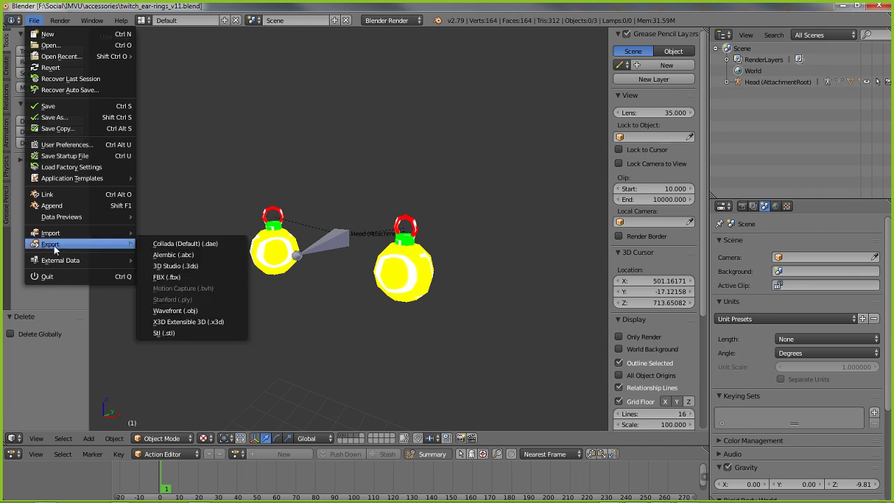
pyautogui.moveTo(275, 302); pyautogui.dragTo(319, 323, button='middle')
pyautogui.rightClick(410, 251)
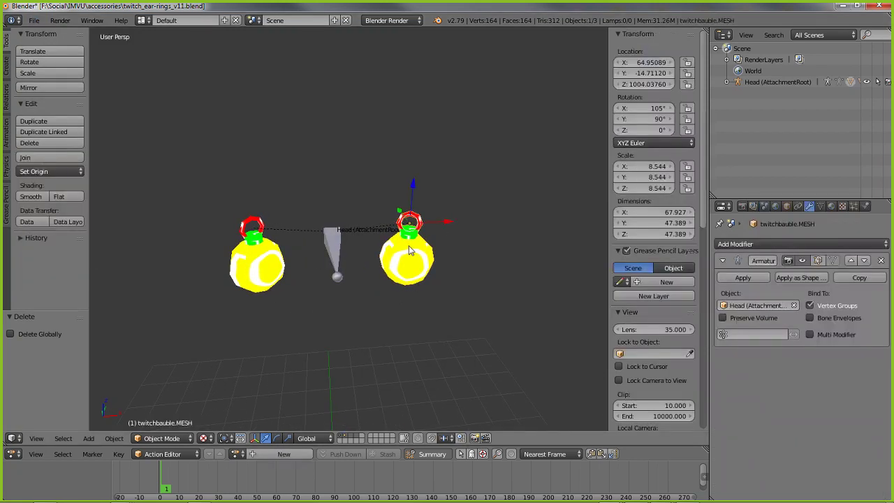
pyautogui.rightClick(335, 245)
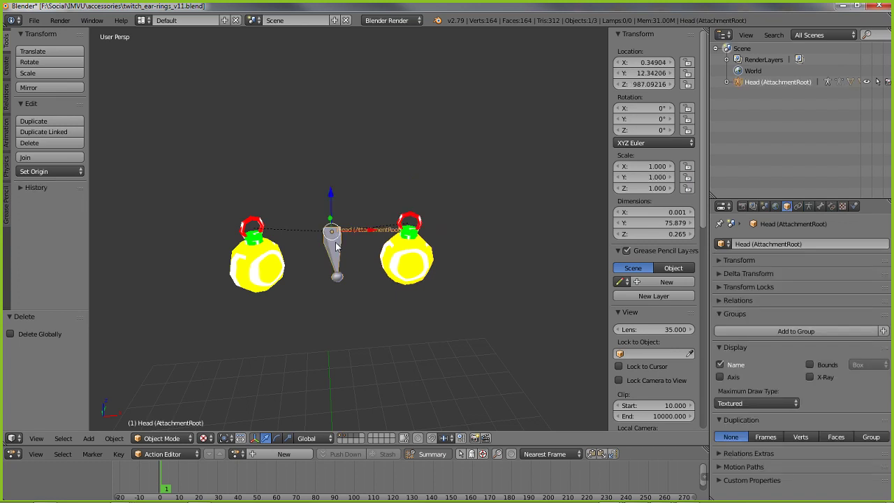
pyautogui.rightClick(253, 239)
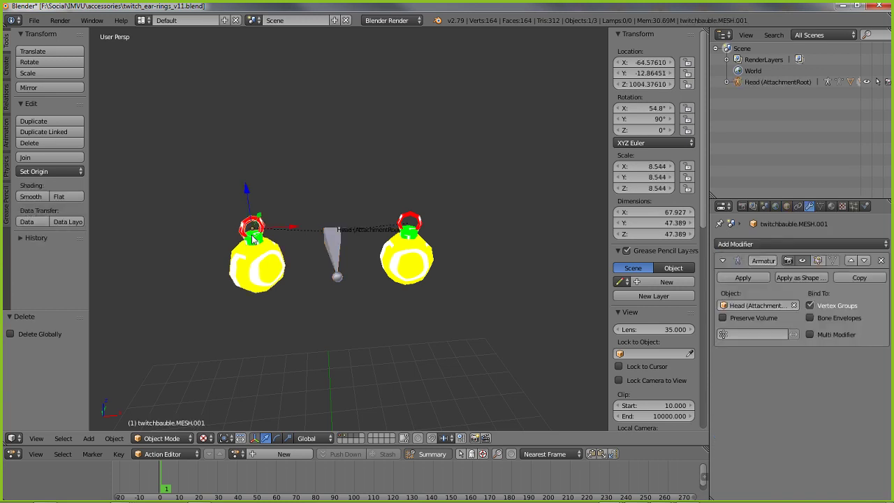
pyautogui.press('g')
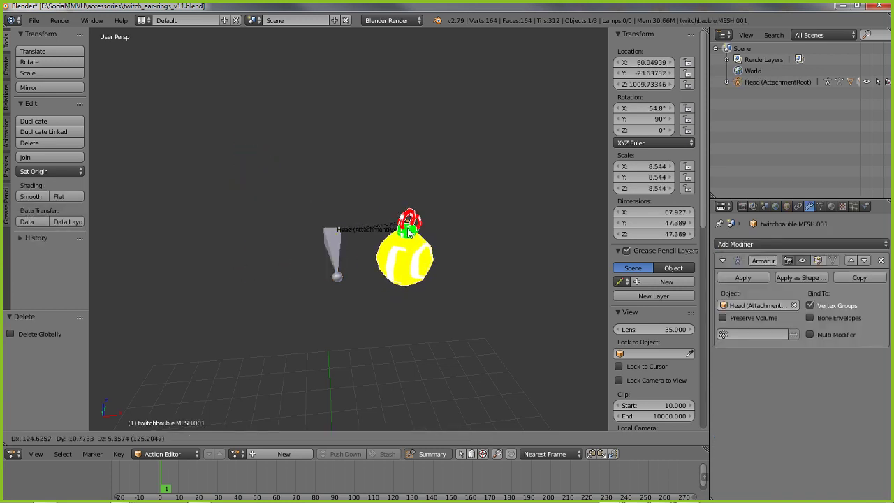
pyautogui.press('Escape')
pyautogui.moveTo(405, 299)
pyautogui.mouseDown(button='middle')
pyautogui.moveTo(399, 318)
pyautogui.moveTo(410, 310)
pyautogui.mouseUp(button='middle')
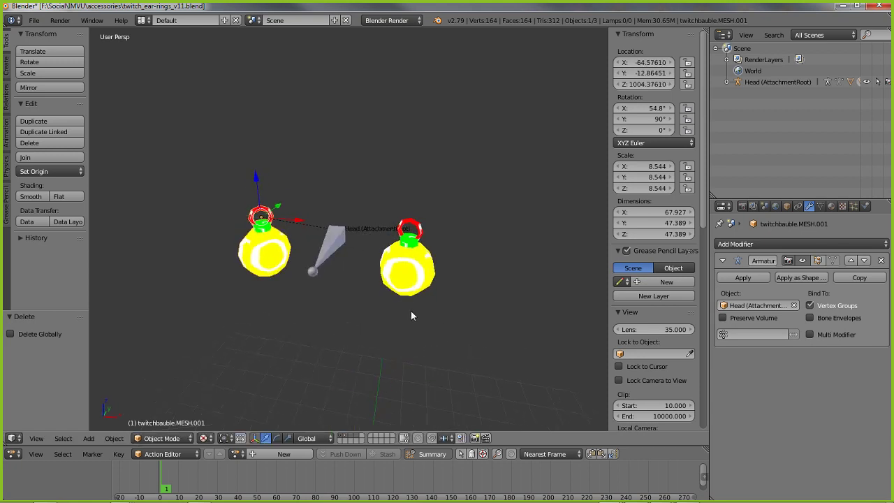
pyautogui.press('a')
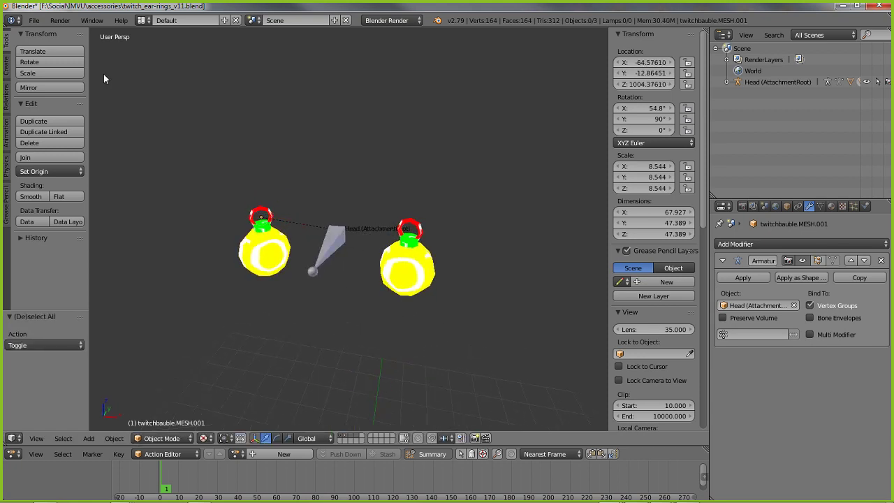
# Export the scene as twitch_ear-rings_v11.fbx with Use Modifiers Render Setting off, reviewing the geometry, armature and animation options.
pyautogui.click(34, 20)
pyautogui.moveTo(56, 246)
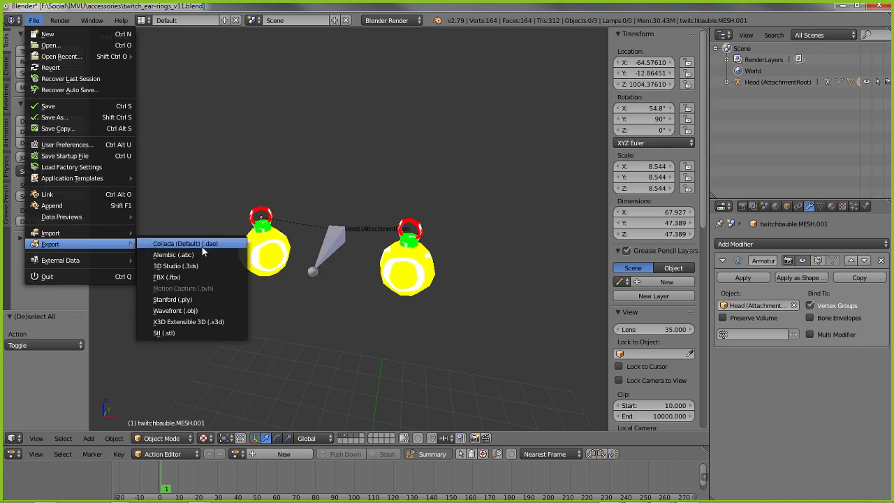
pyautogui.click(168, 277)
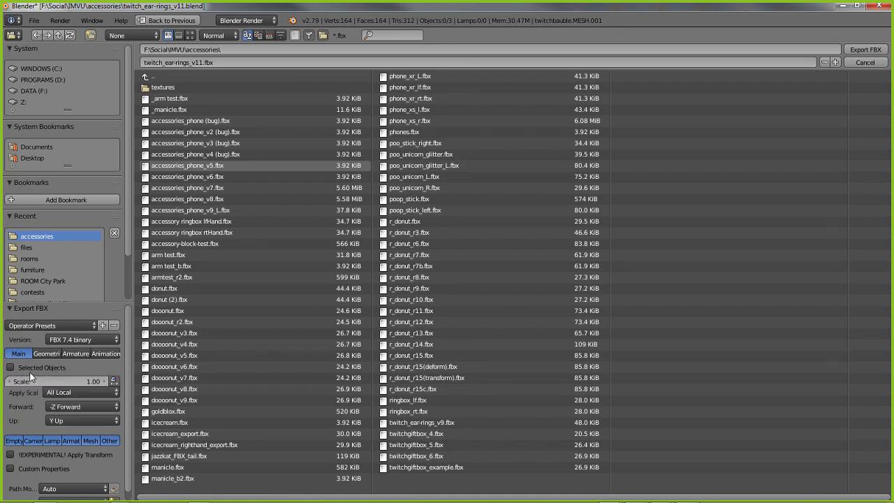
pyautogui.click(50, 354)
pyautogui.click(10, 381)
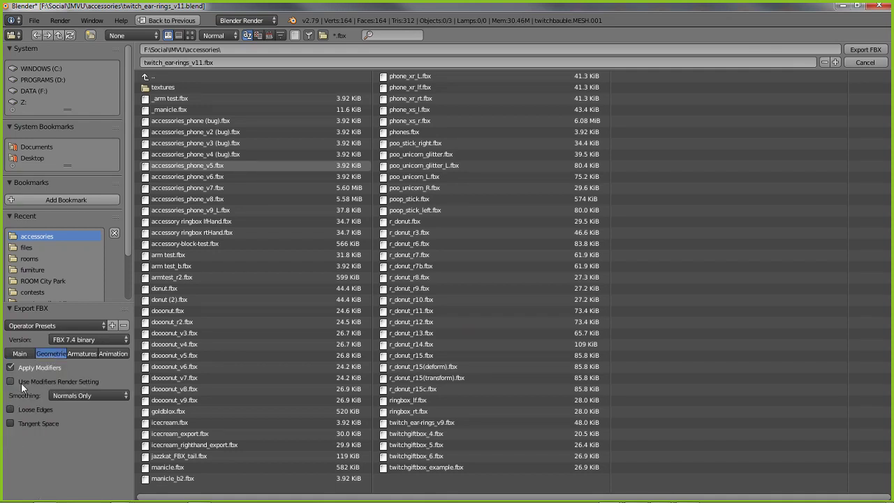
pyautogui.click(82, 353)
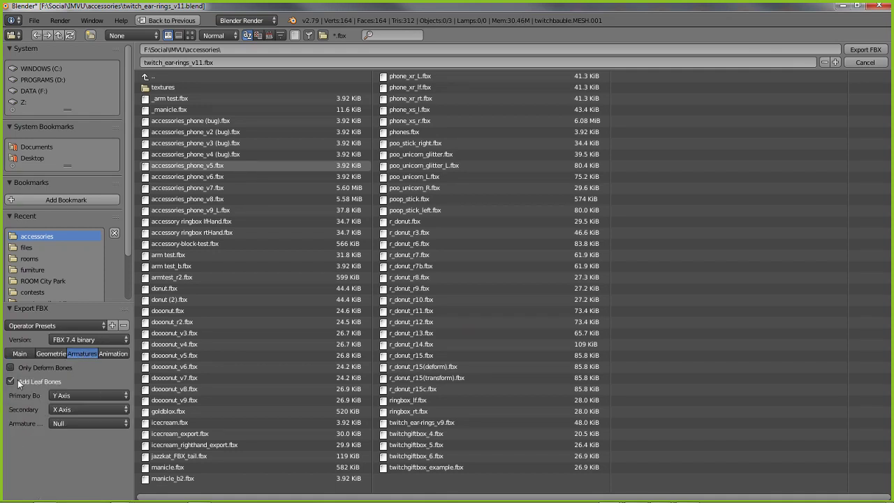
pyautogui.click(114, 354)
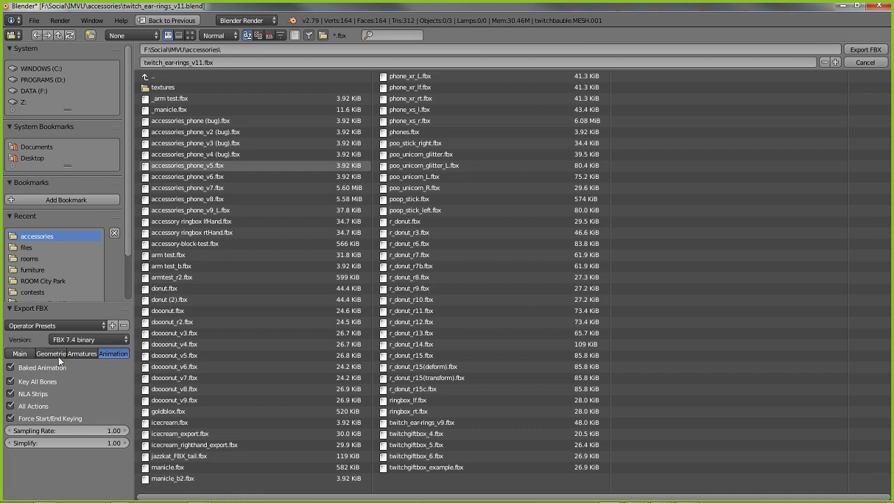
pyautogui.click(23, 355)
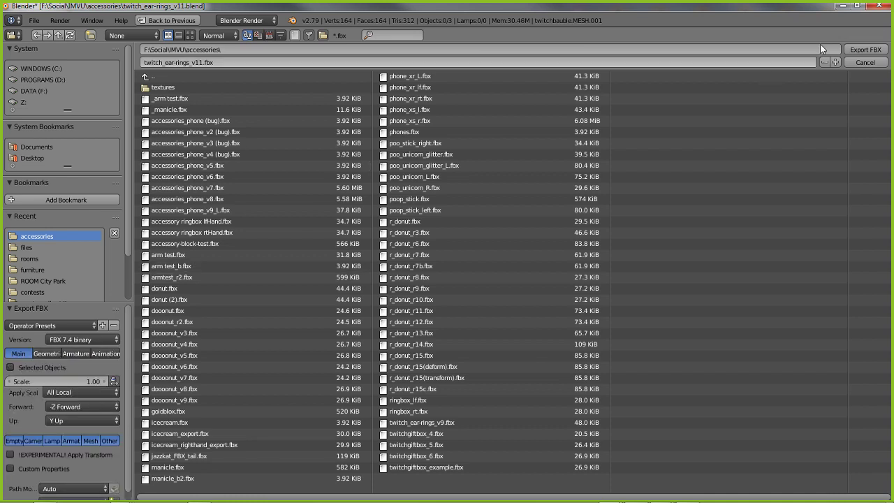
pyautogui.click(864, 51)
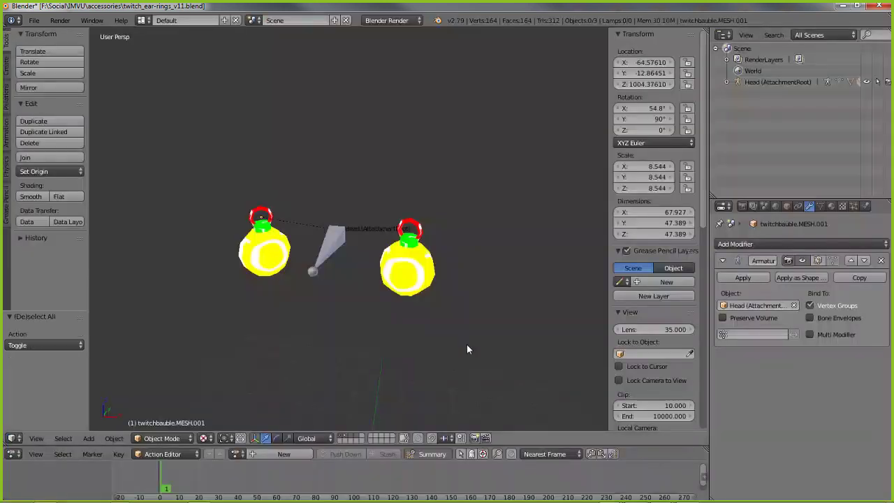
# Switch to IMVU and derive a new product from the female Accessory base, product ID 682.
pyautogui.click(637, 494)
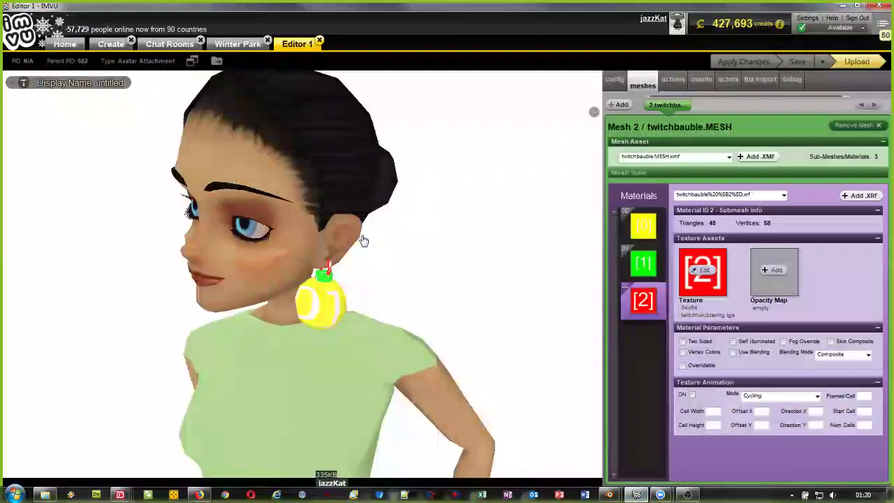
pyautogui.moveTo(216, 315); pyautogui.dragTo(180, 336)
pyautogui.click(110, 43)
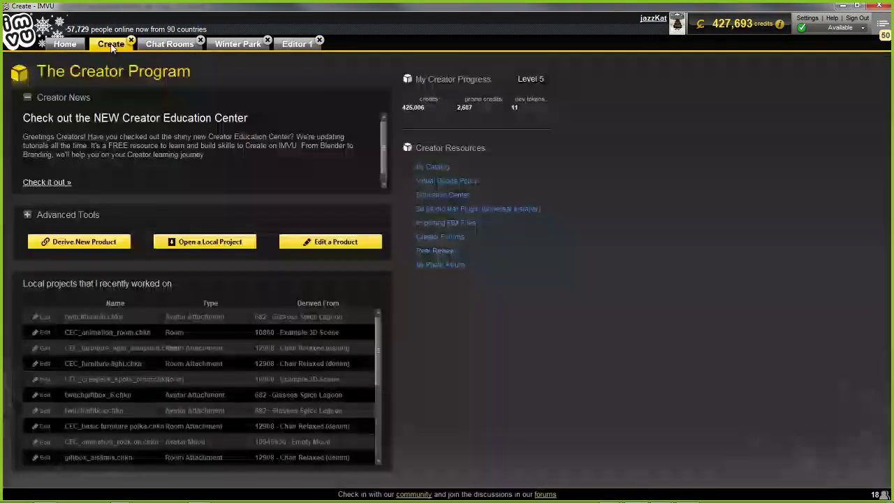
pyautogui.click(72, 242)
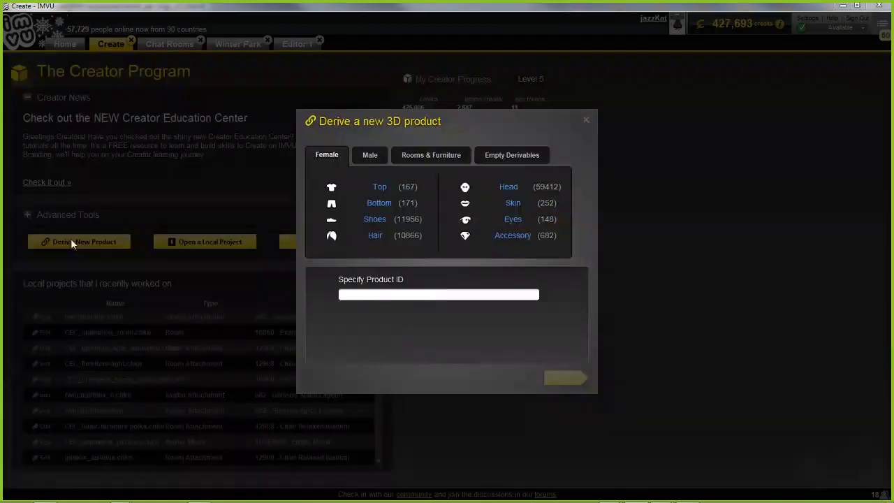
pyautogui.click(512, 237)
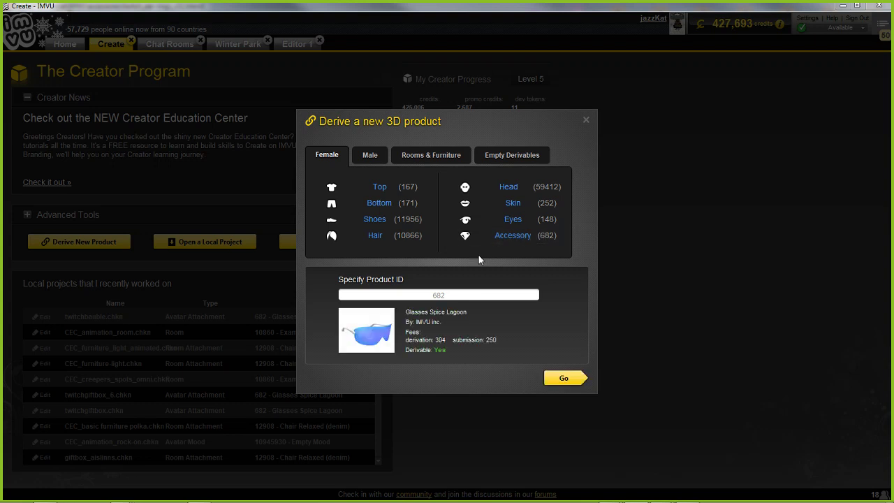
pyautogui.click(570, 379)
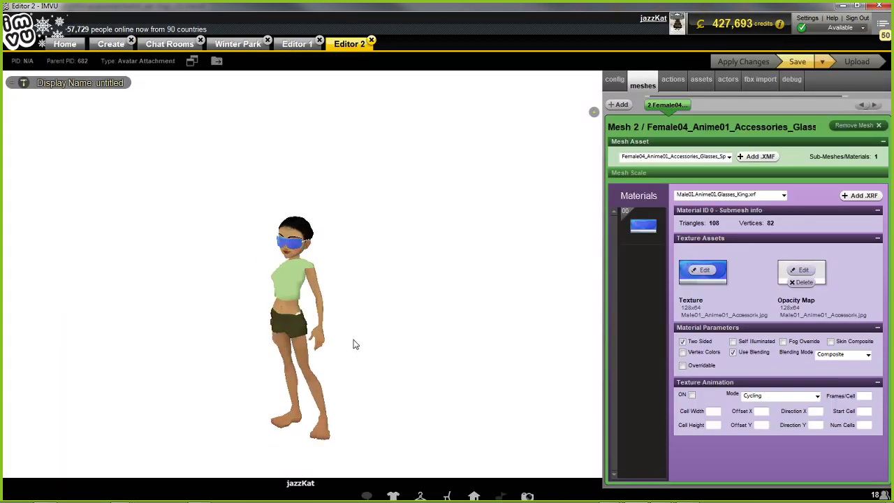
# Load twitch_ear-rings_v11.fbx from the accessories folder into the new product's FBX import.
pyautogui.scroll(8, 353, 329)
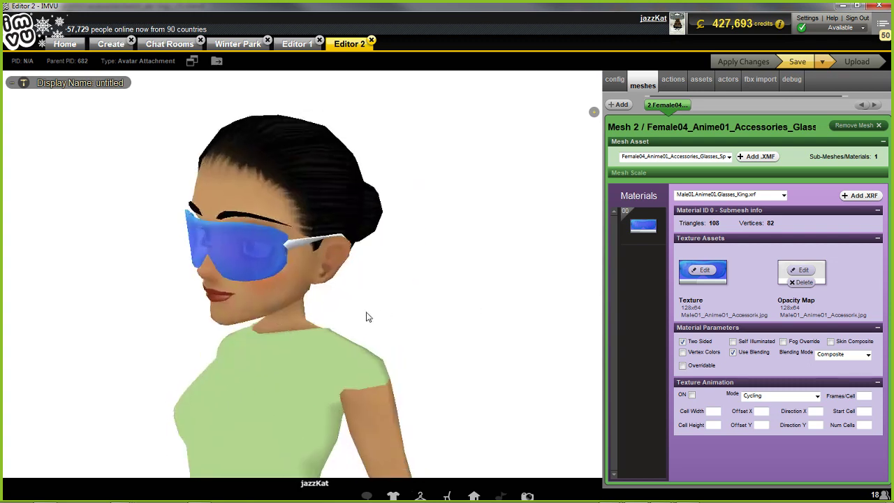
pyautogui.click(759, 81)
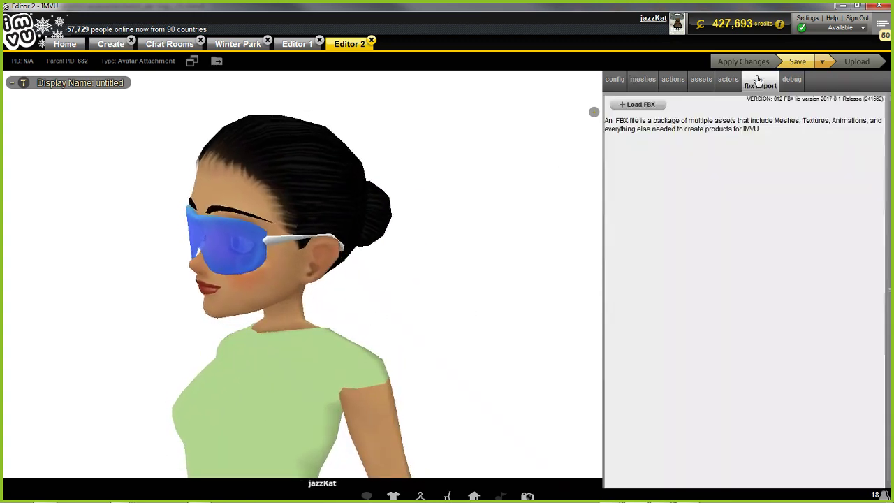
pyautogui.click(635, 106)
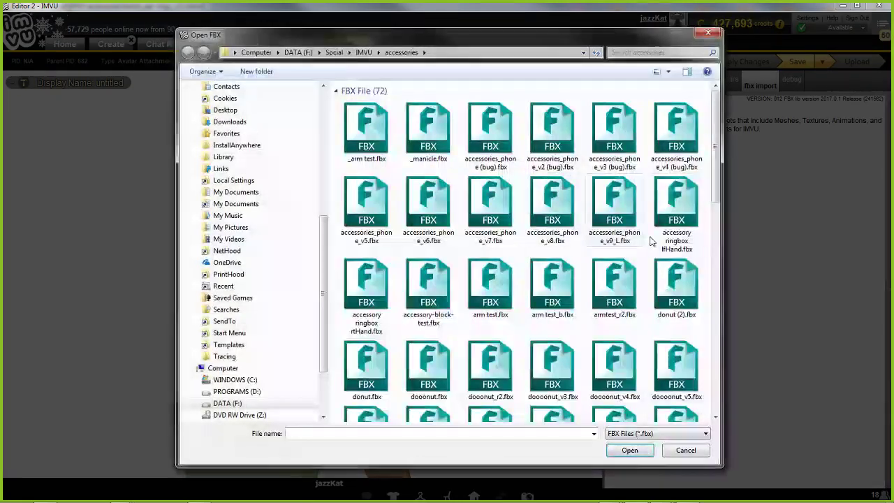
pyautogui.moveTo(716, 158); pyautogui.dragTo(708, 363)
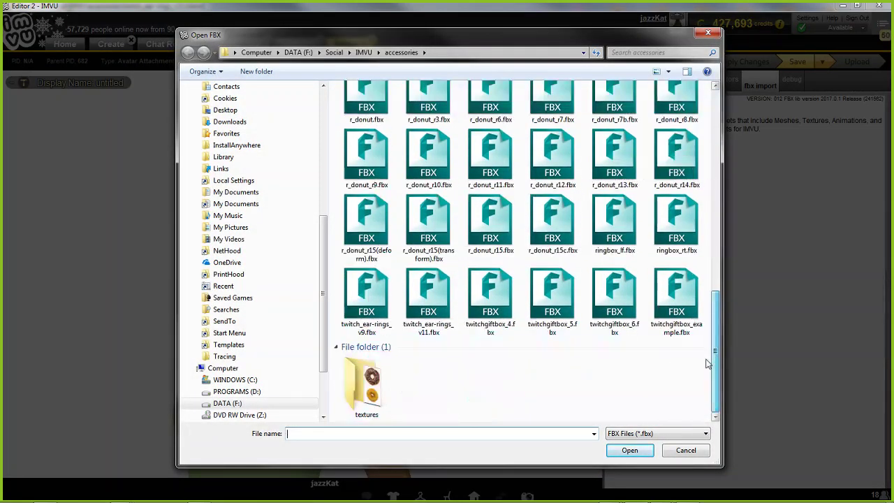
pyautogui.click(429, 288)
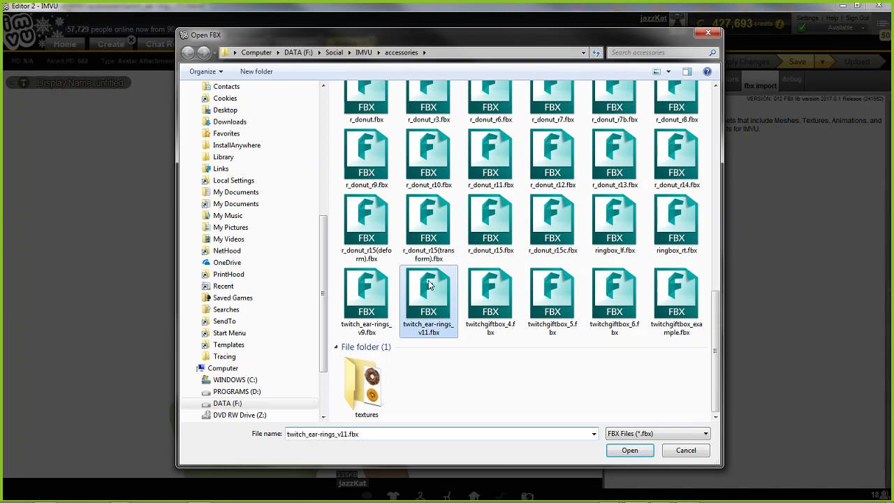
pyautogui.click(629, 451)
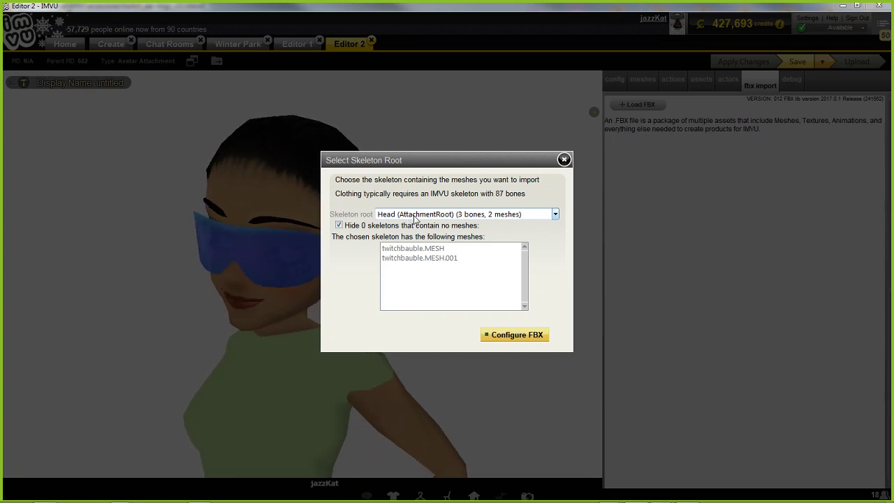
# Choose AttachmentRoot (2 bones, 2 meshes) as the skeleton root and proceed to the FBX configuration.
pyautogui.click(457, 217)
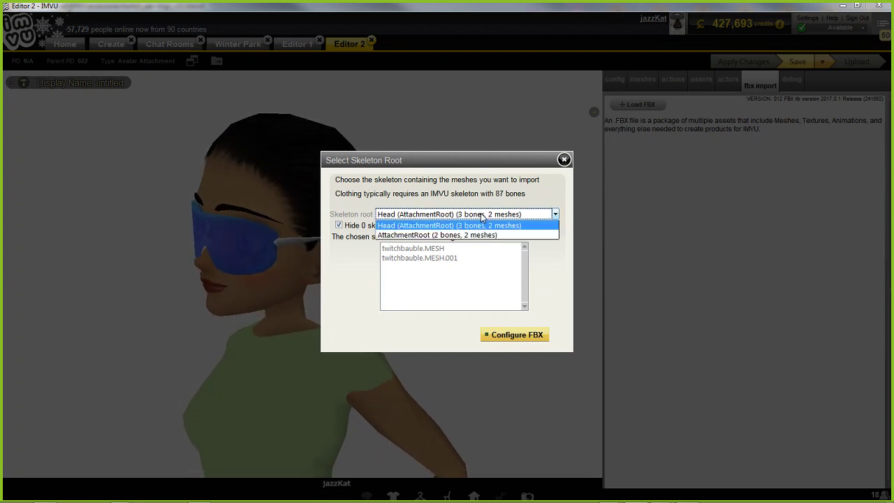
pyautogui.click(442, 235)
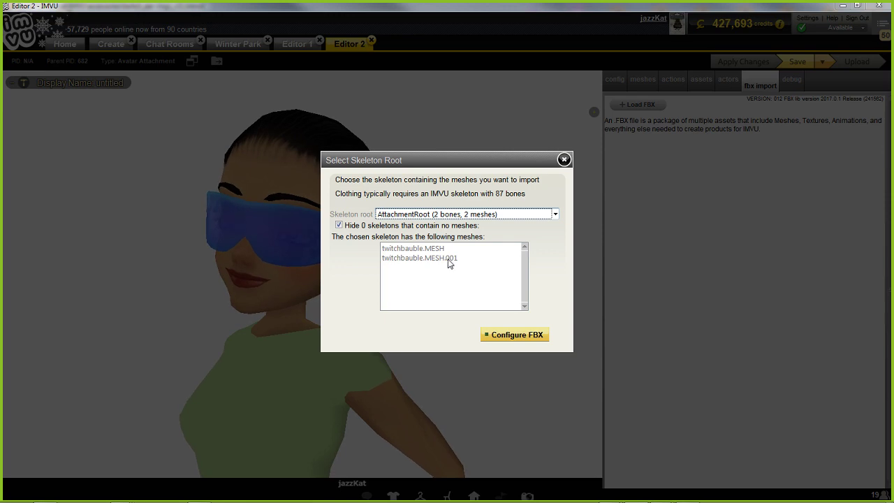
pyautogui.click(517, 335)
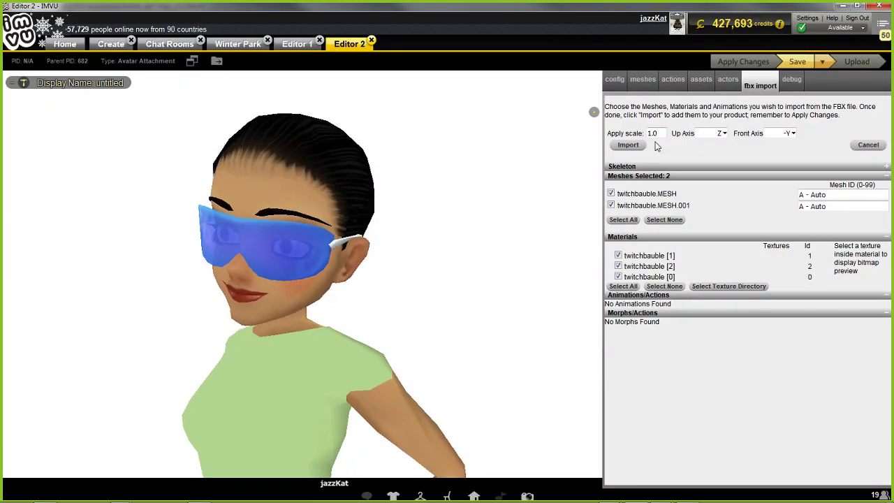
# Set the import scale to 0.01 and assign mesh ID 2 to twitchbauble.MESH and 3 to twitchbauble.MESH.001.
pyautogui.moveTo(659, 133); pyautogui.dragTo(639, 134)
pyautogui.write('0.0')
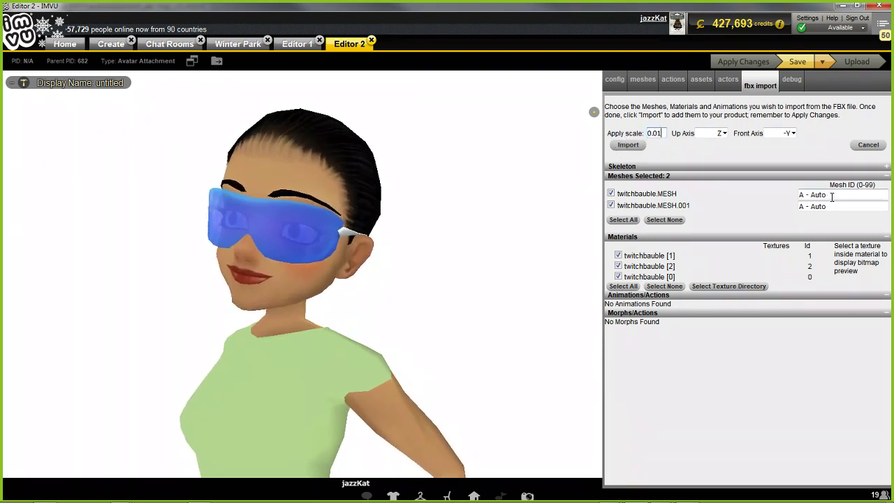
pyautogui.moveTo(831, 195); pyautogui.dragTo(776, 196)
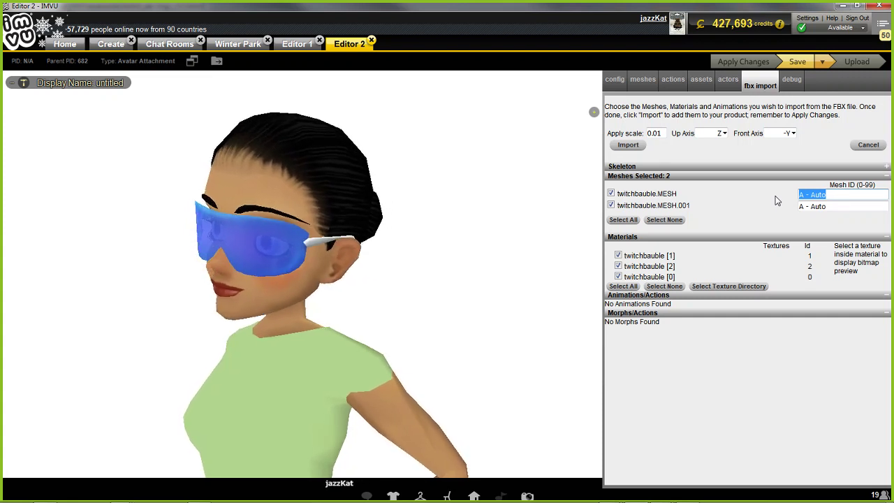
pyautogui.write('2')
pyautogui.press('Tab')
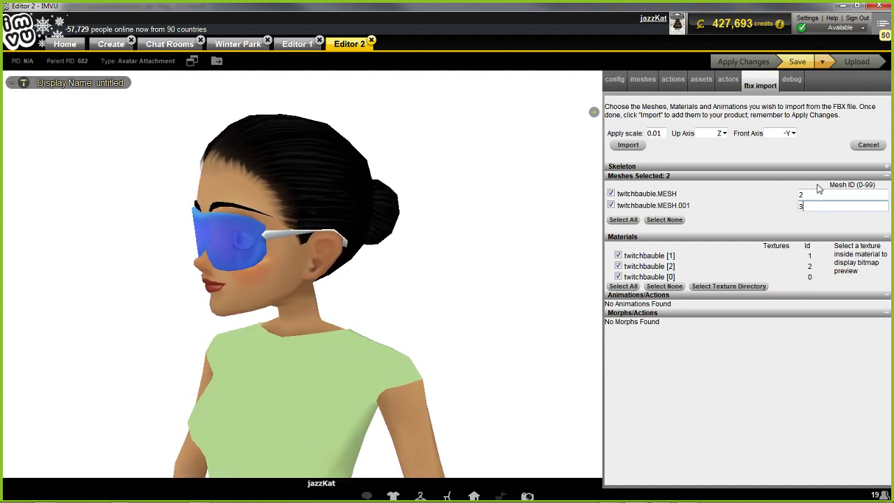
# Import the configured FBX, apply the changes to the product and inspect both earrings on the avatar.
pyautogui.click(623, 146)
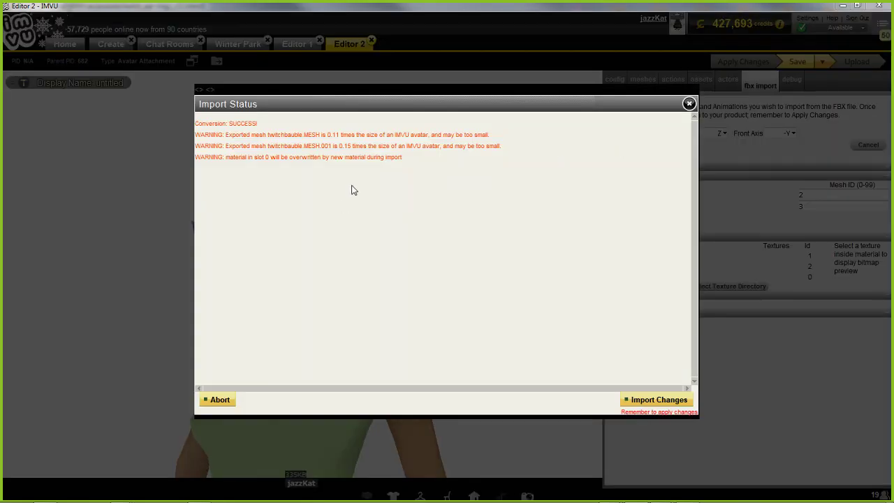
pyautogui.click(655, 400)
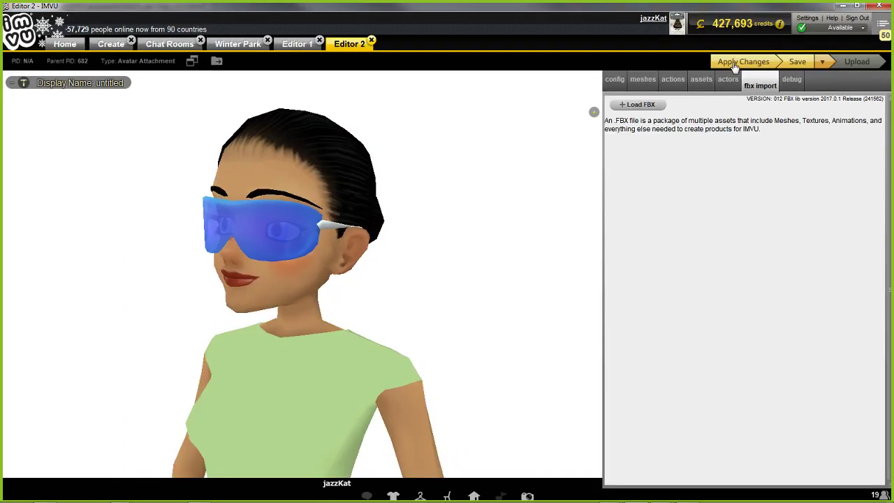
pyautogui.click(733, 62)
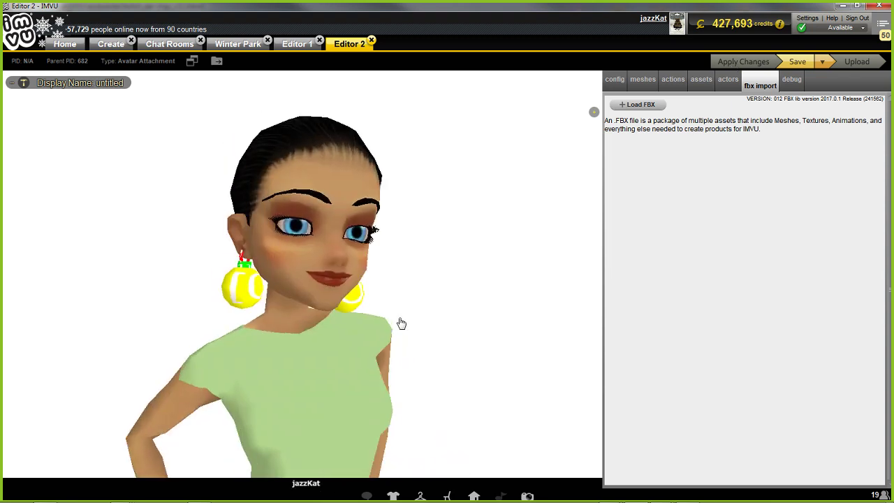
pyautogui.moveTo(361, 313); pyautogui.dragTo(379, 315)
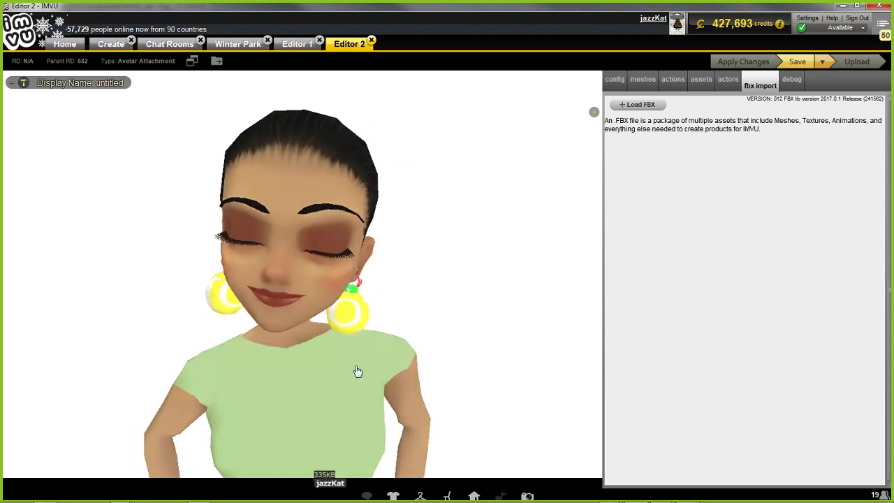
# Save the earring product as a project named twitchbaubles in the IMVU Projects folder.
pyautogui.moveTo(356, 361); pyautogui.dragTo(447, 308)
pyautogui.click(822, 62)
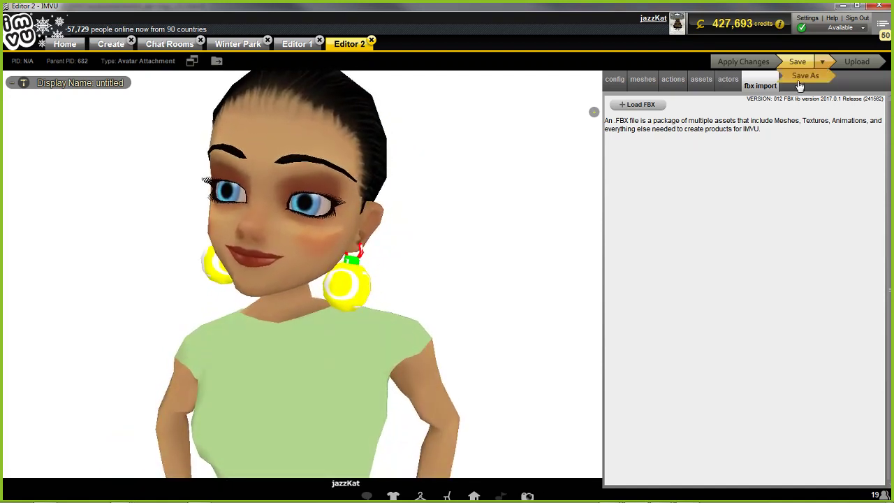
pyautogui.click(804, 77)
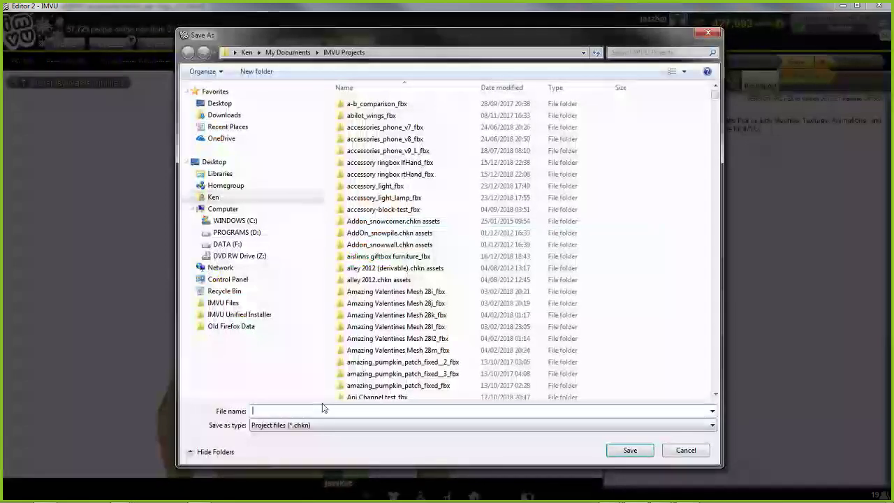
pyautogui.write('twi')
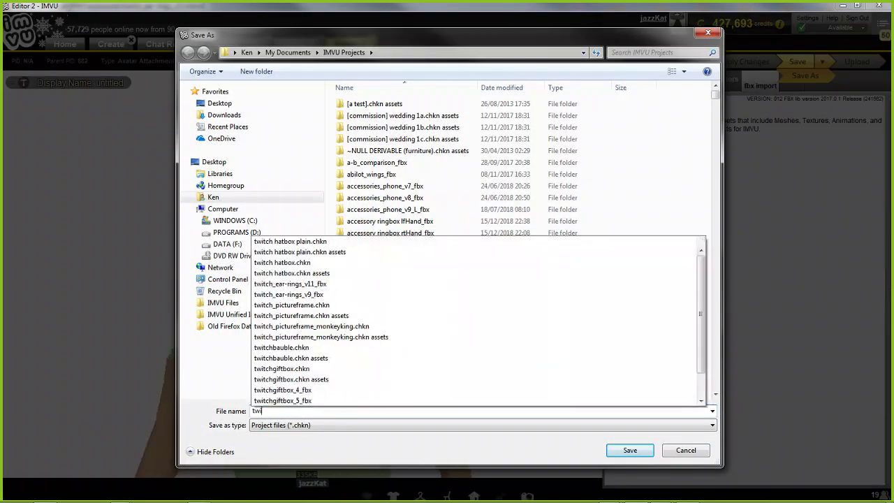
pyautogui.write('tchbaubles')
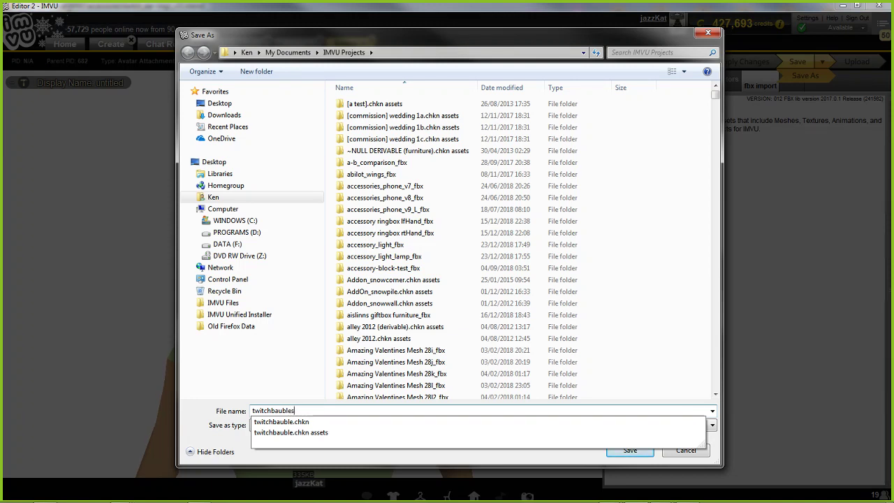
pyautogui.click(326, 411)
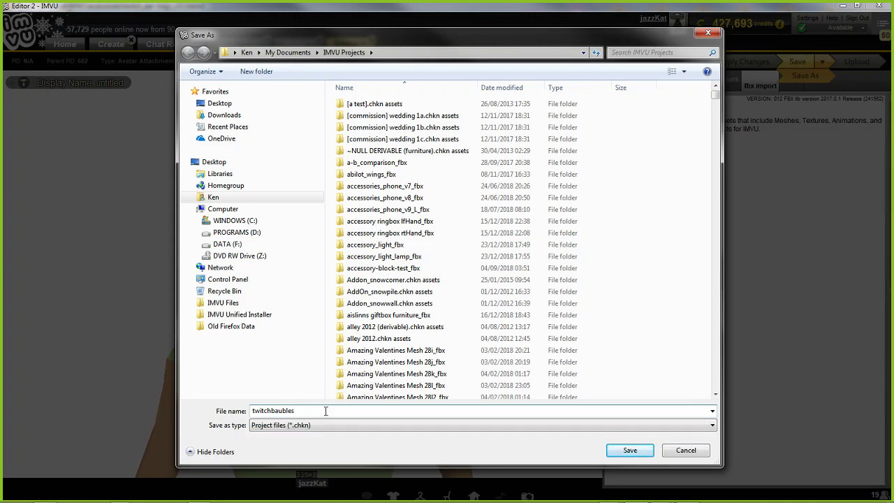
pyautogui.click(630, 451)
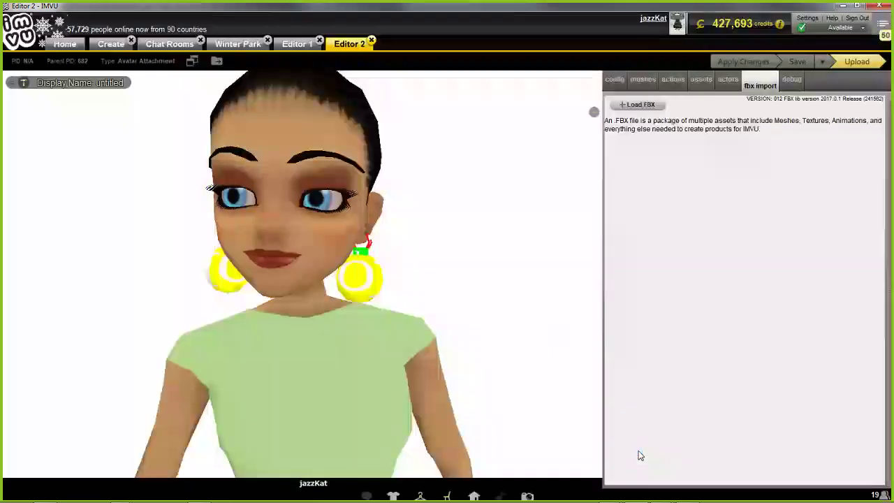
# Show the materials of mesh 2 and display the settings of its red ring material, ID 2.
pyautogui.moveTo(451, 284); pyautogui.dragTo(279, 331)
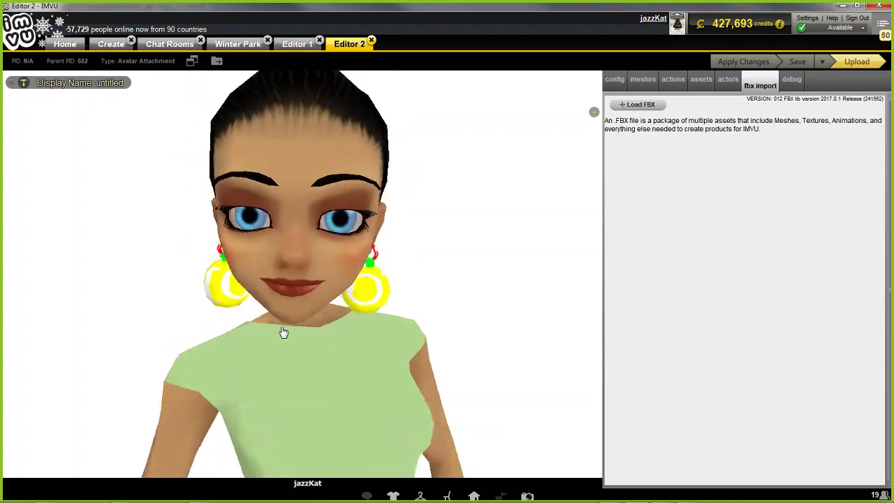
pyautogui.click(648, 79)
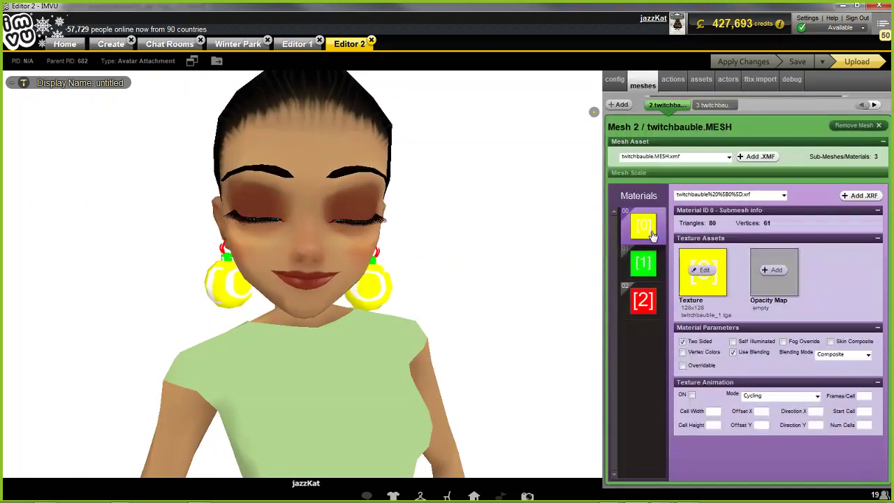
pyautogui.click(644, 304)
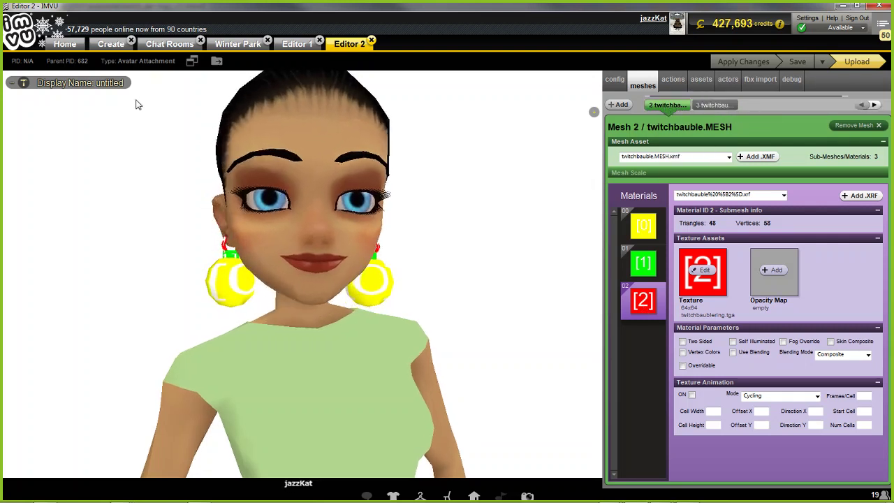
# Open the saved project's assets folder, review its mesh, material and texture files, and close it.
pyautogui.click(216, 61)
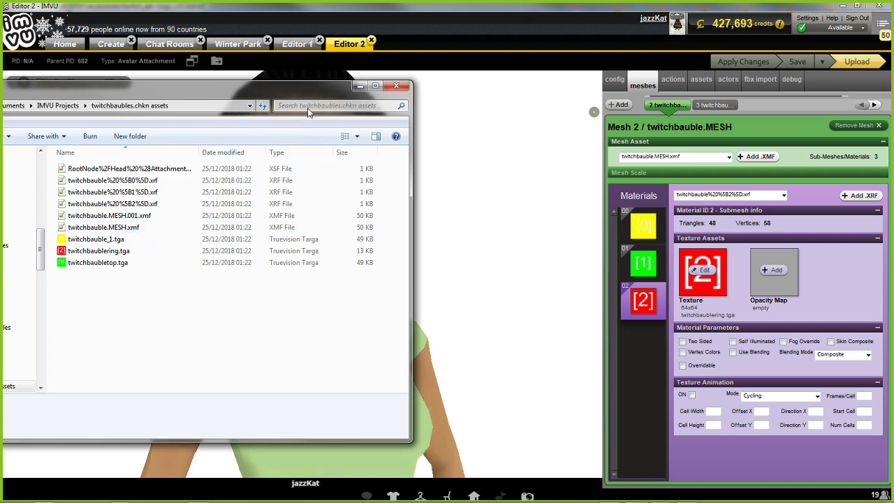
pyautogui.moveTo(290, 93); pyautogui.dragTo(259, 108)
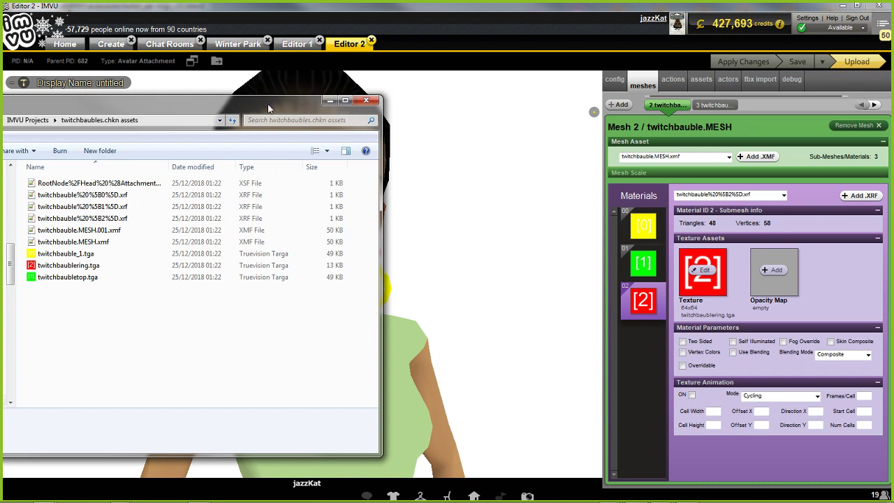
pyautogui.moveTo(268, 109); pyautogui.dragTo(279, 110)
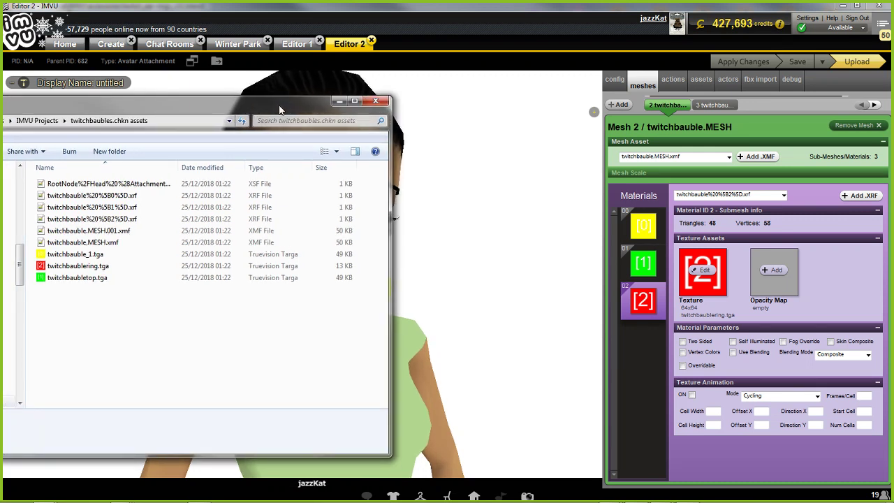
pyautogui.click(377, 101)
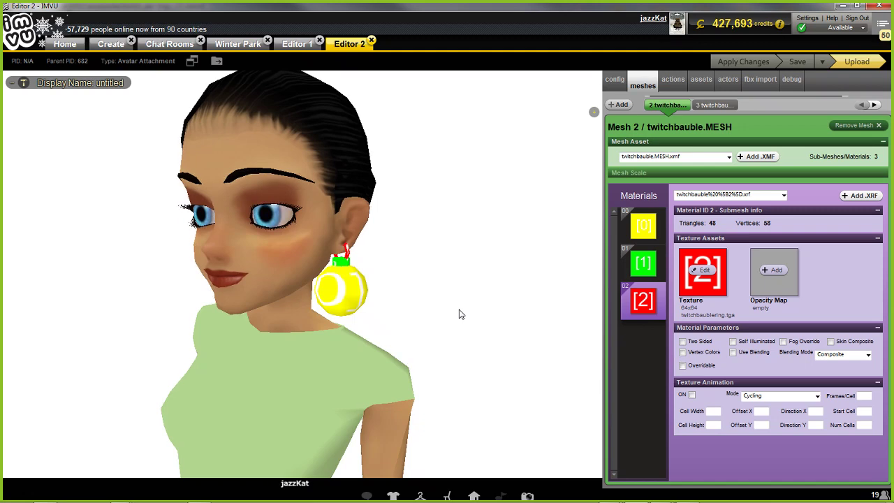
# Browse the avatar's outfits and the Heads category of the clothing inventory, and close the inventory.
pyautogui.moveTo(459, 314); pyautogui.dragTo(263, 296)
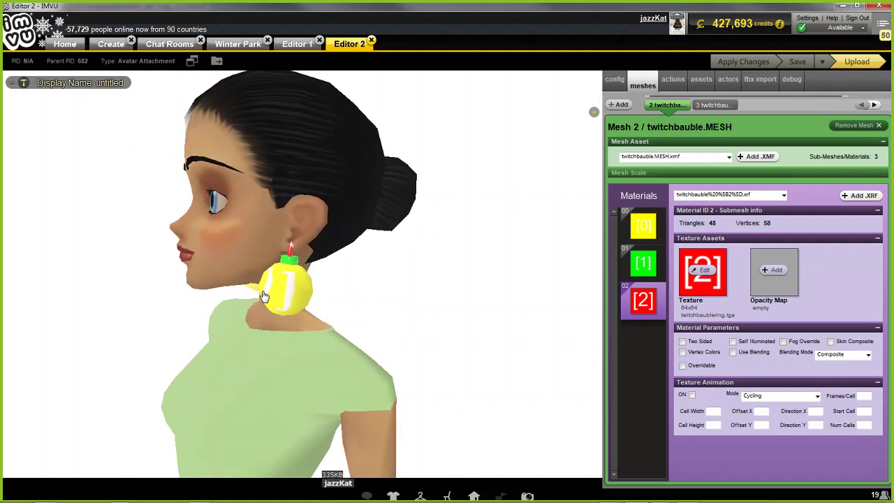
pyautogui.click(420, 495)
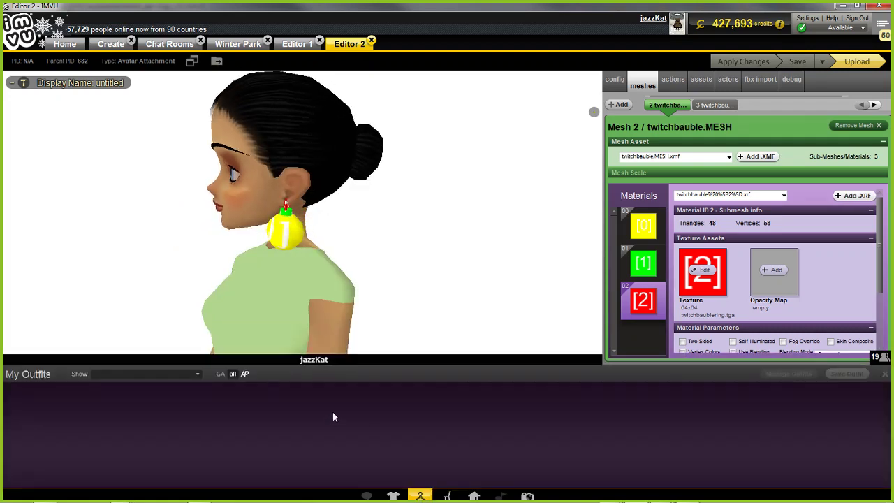
pyautogui.click(393, 496)
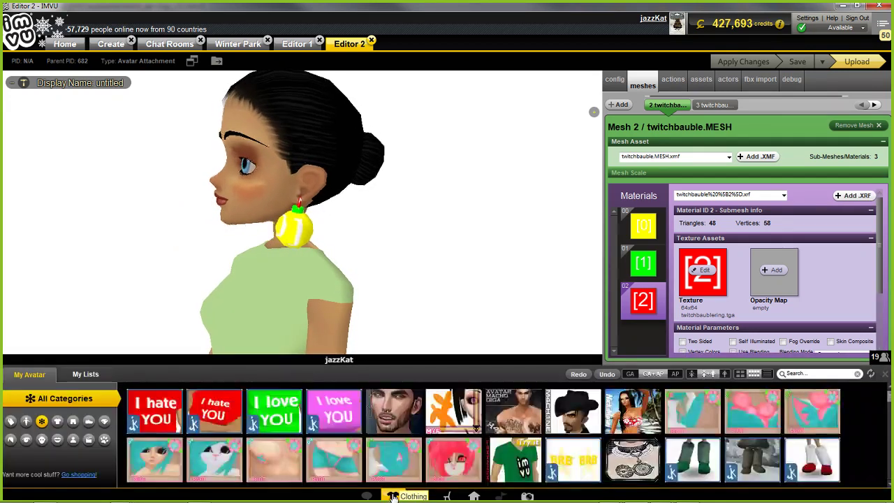
pyautogui.click(42, 440)
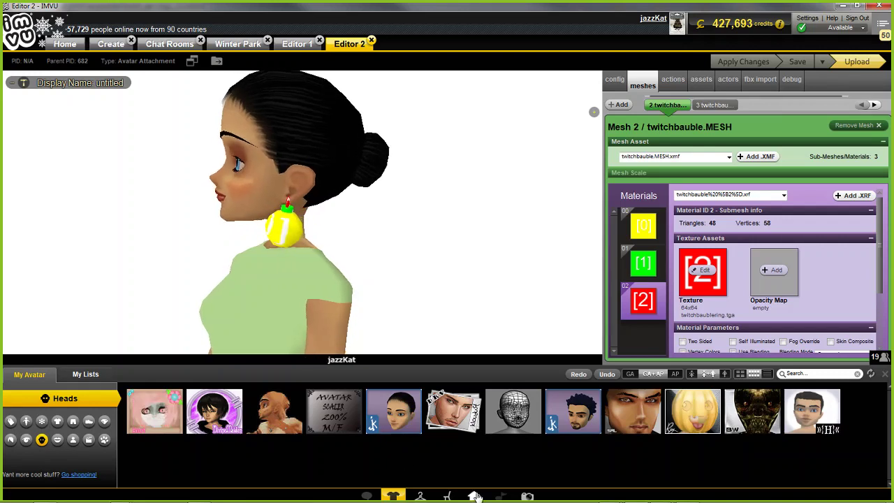
pyautogui.click(884, 375)
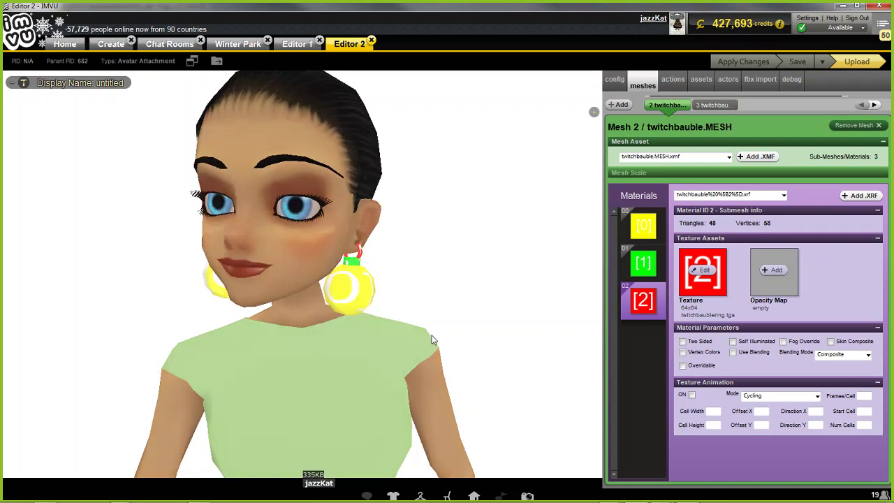
# Examine how the earrings hang from both sides of the avatar's head.
pyautogui.moveTo(163, 319); pyautogui.dragTo(434, 322)
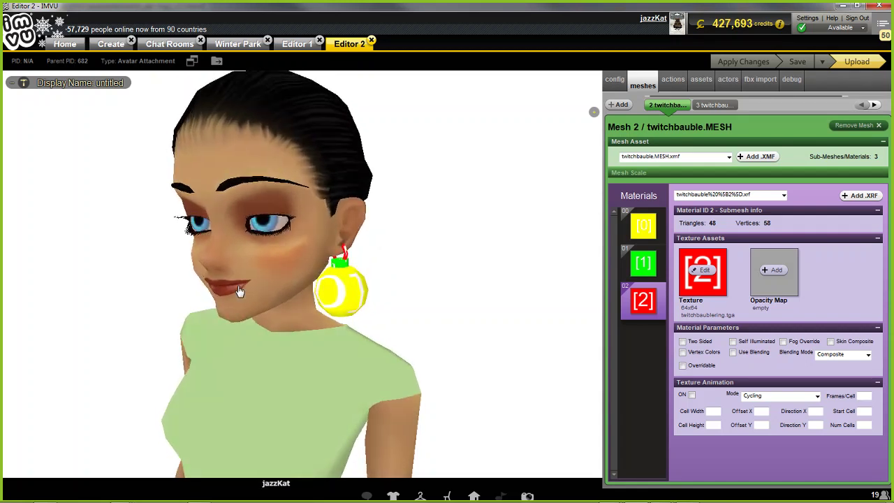
pyautogui.moveTo(239, 292); pyautogui.dragTo(321, 280)
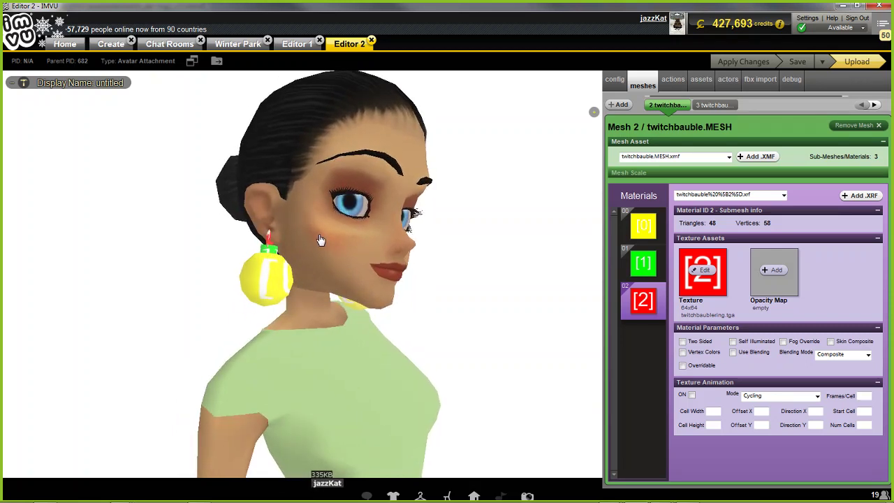
pyautogui.moveTo(447, 279); pyautogui.dragTo(407, 256)
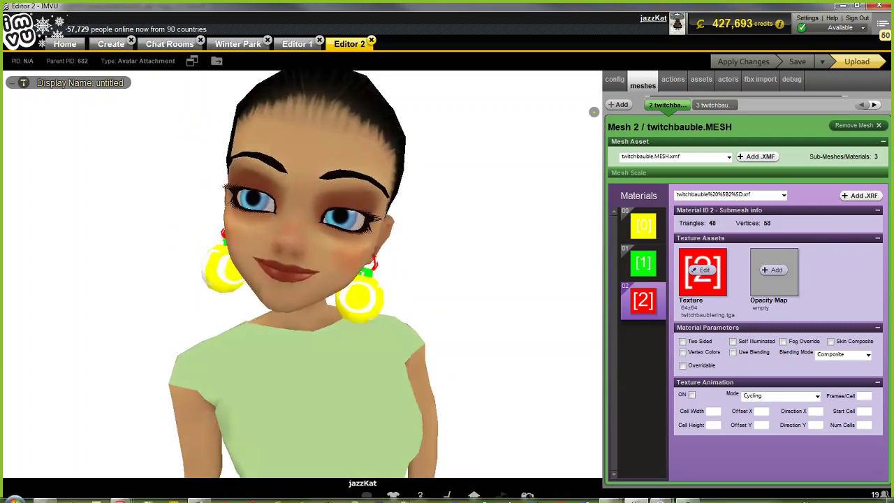
# Switch to Blender's twitch_ear-rings_v11 file and select the Head (AttachmentRoot) armature together with the twitchbauble.MESH.001 earring.
pyautogui.moveTo(597, 493)
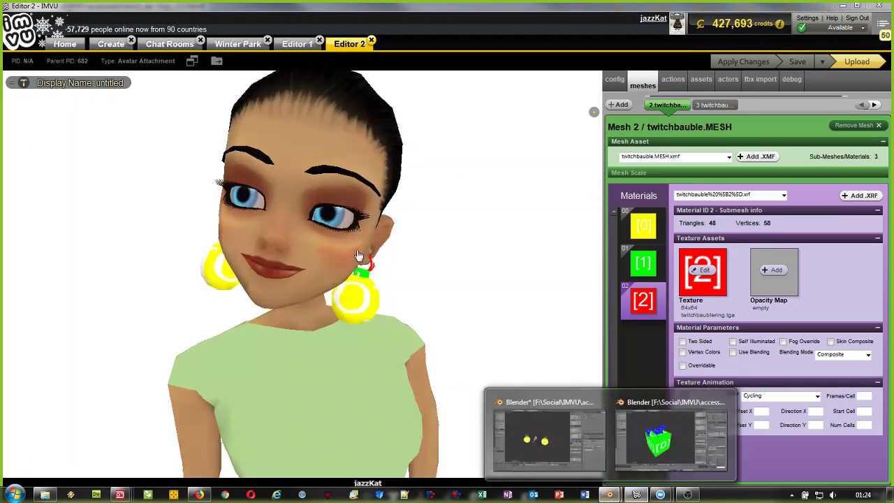
pyautogui.click(568, 431)
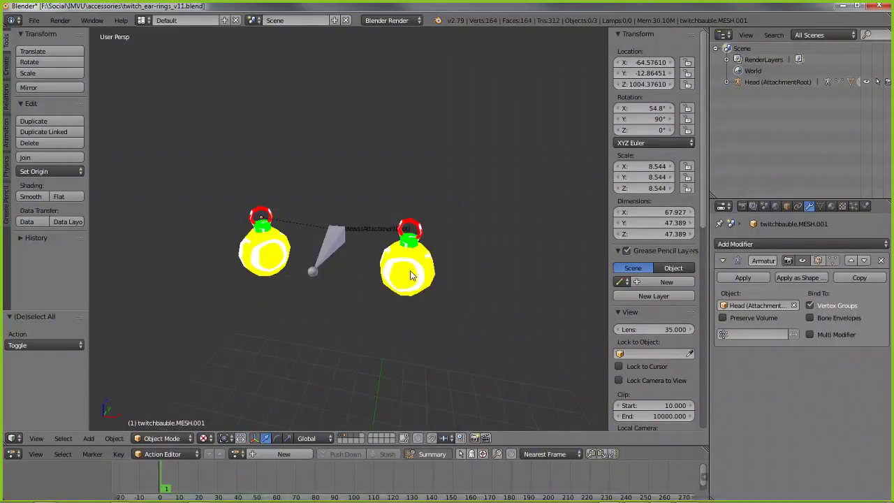
pyautogui.rightClick(332, 244)
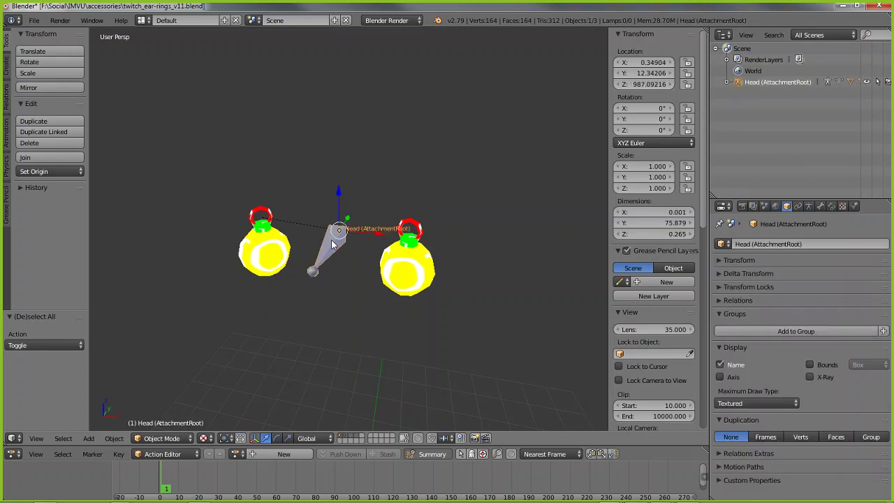
pyautogui.moveTo(384, 265); pyautogui.dragTo(400, 277, button='middle')
pyautogui.rightClick(402, 277)
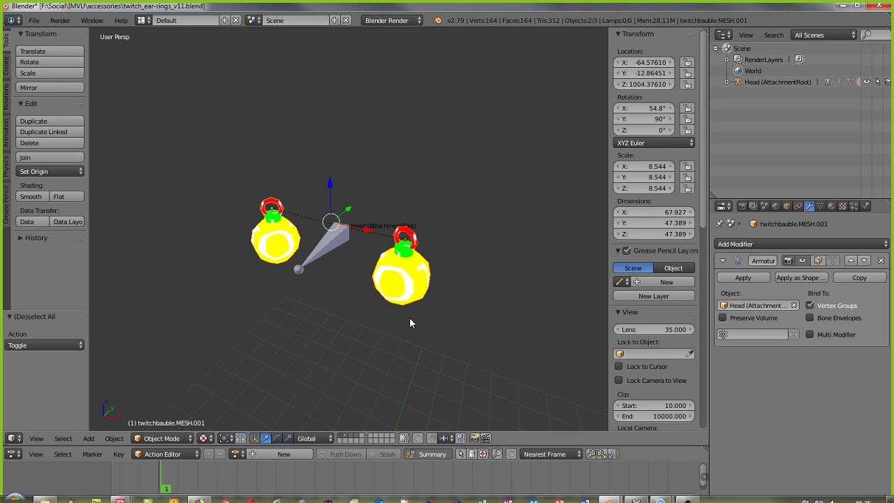
# Switch back to IMVU and examine the pair of earrings on the moving avatar in profile, full-body and close-up views.
pyautogui.click(643, 494)
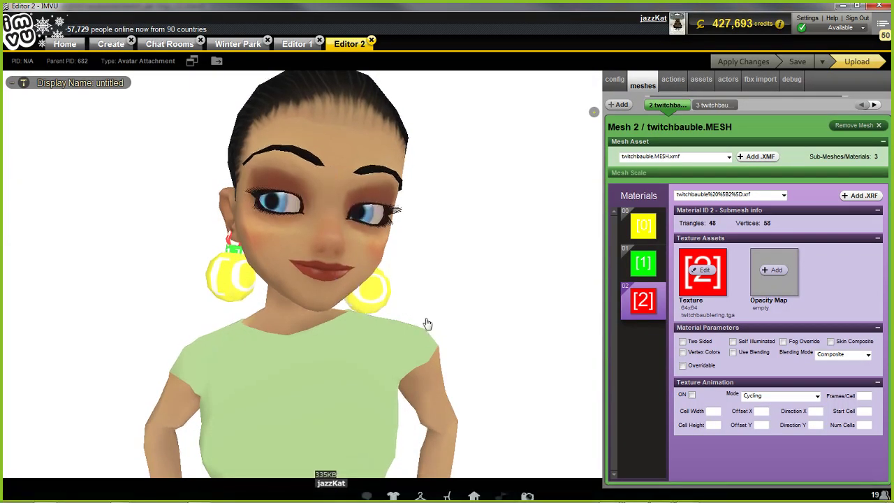
pyautogui.moveTo(482, 337); pyautogui.dragTo(445, 333)
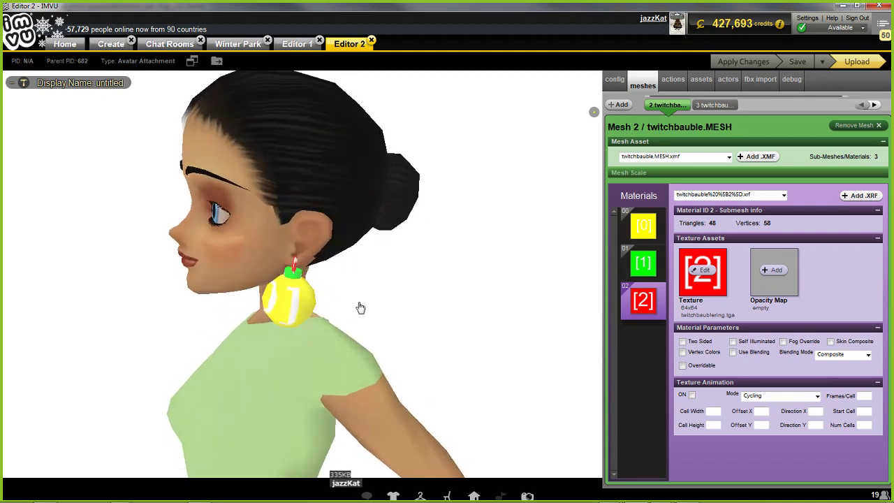
pyautogui.moveTo(195, 317); pyautogui.dragTo(274, 315)
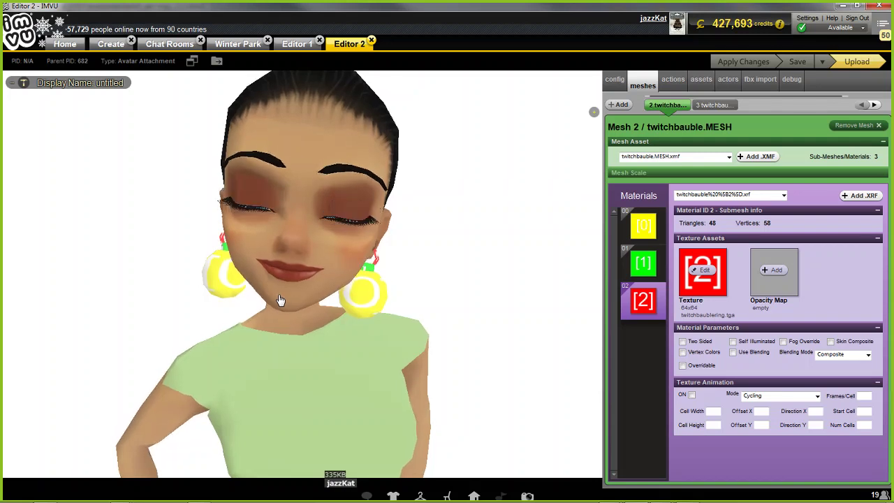
pyautogui.moveTo(317, 357); pyautogui.dragTo(313, 313)
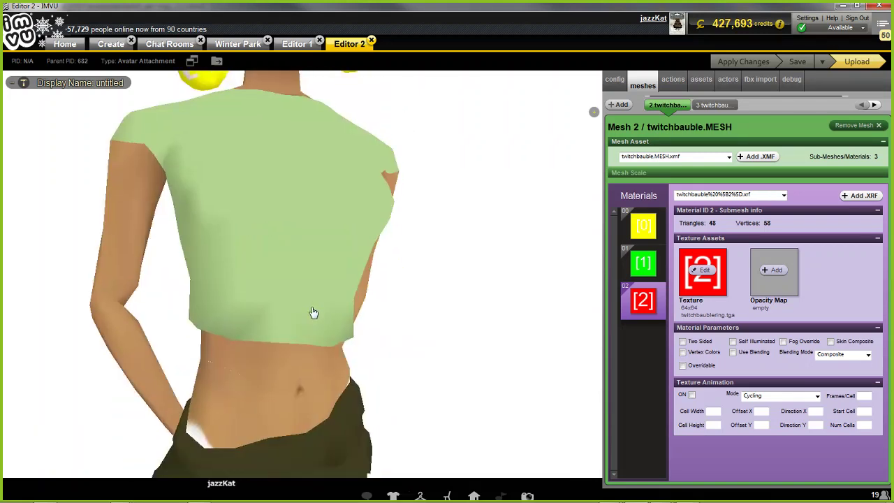
pyautogui.scroll(-8, 313, 312)
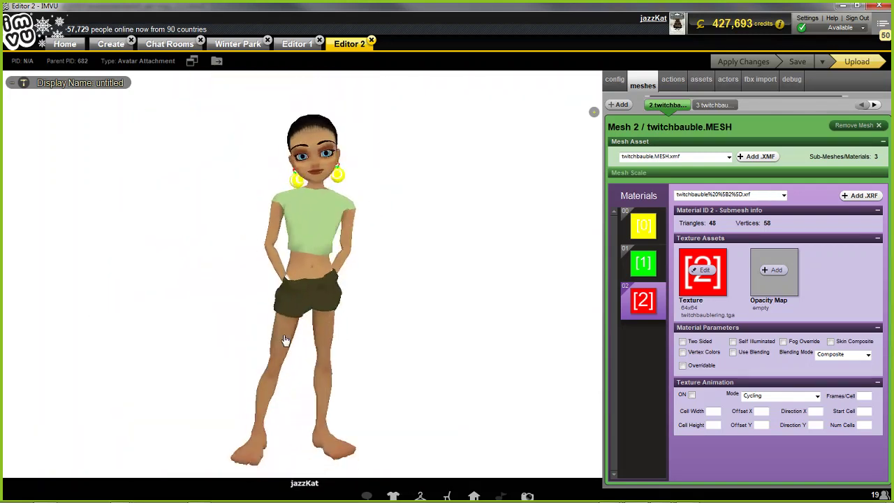
pyautogui.moveTo(285, 340)
pyautogui.mouseDown()
pyautogui.moveTo(258, 336)
pyautogui.moveTo(489, 333)
pyautogui.moveTo(267, 340)
pyautogui.mouseUp()
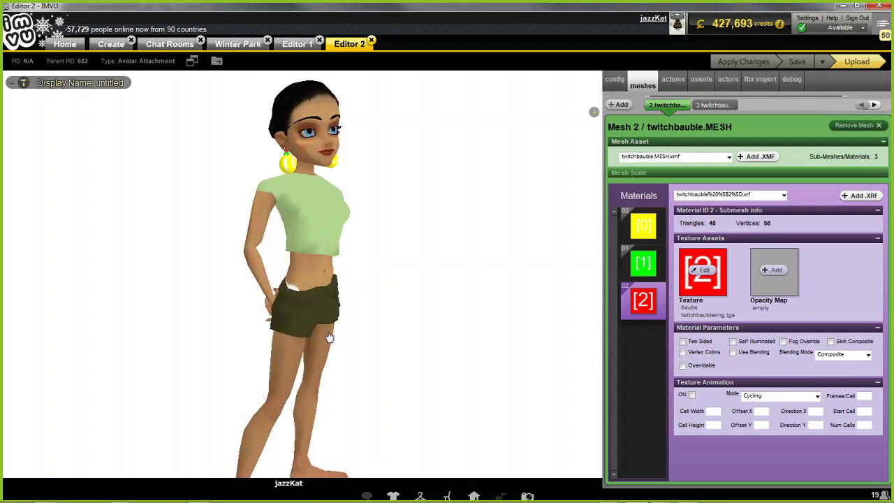
pyautogui.scroll(5, 329, 259)
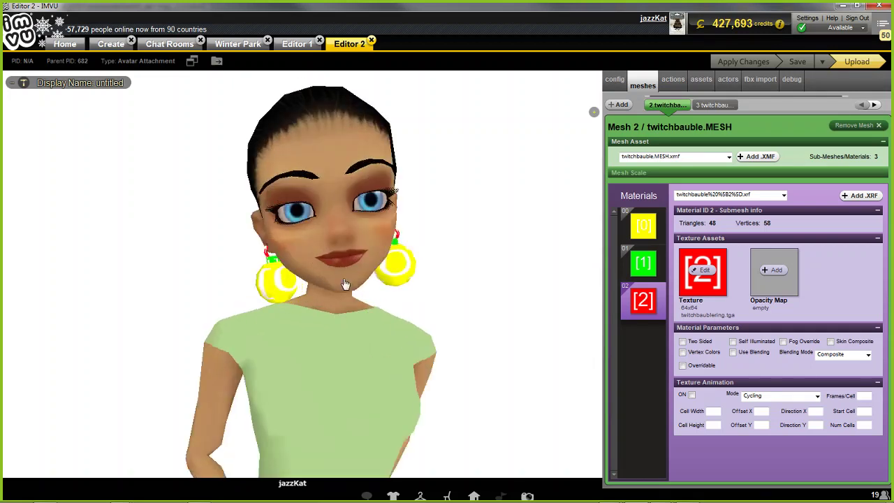
pyautogui.scroll(2, 339, 279)
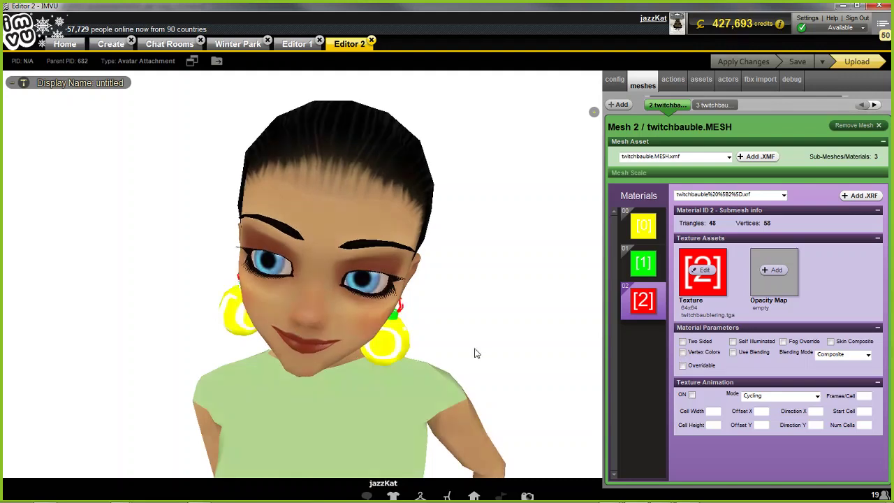
pyautogui.moveTo(473, 327); pyautogui.dragTo(450, 314)
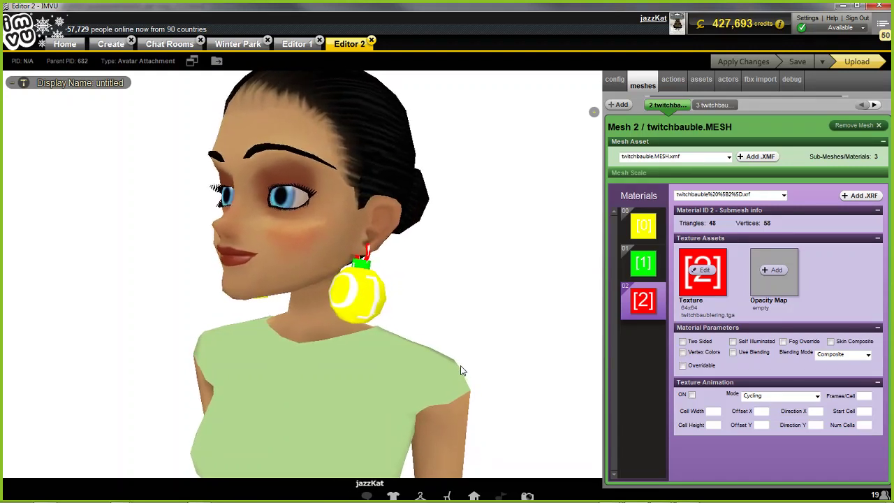
# Compare the earring in the Editor 1 project with the pair of earrings in Editor 2.
pyautogui.click(298, 44)
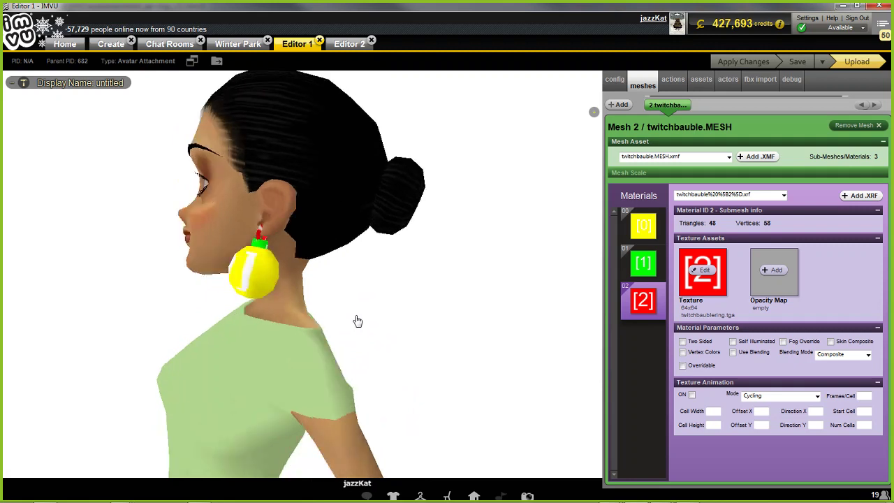
pyautogui.click(337, 46)
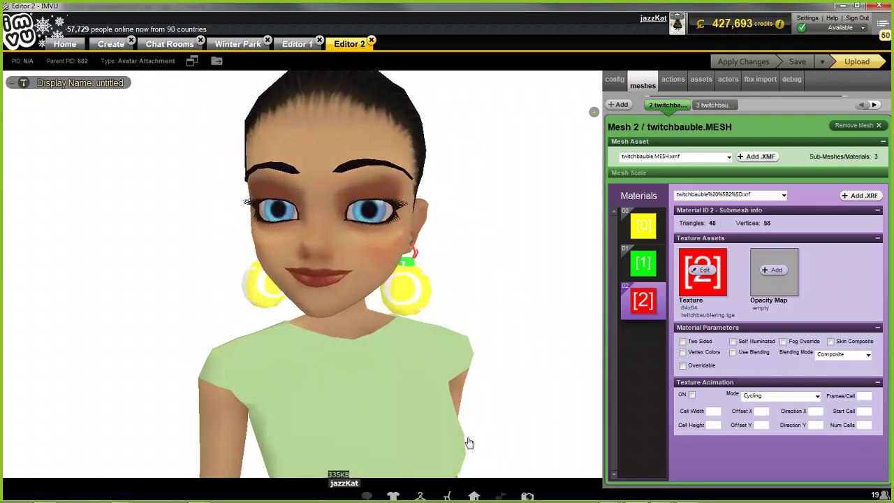
# Switch to Blender's twitch_ear-rings_v11 file, select only the twitchbauble.MESH.001 earring and display its material slots.
pyautogui.click(616, 494)
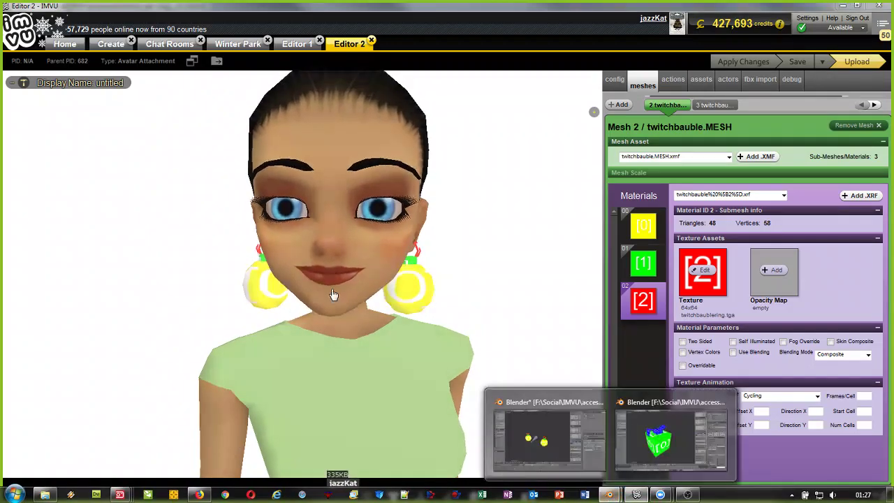
pyautogui.click(544, 424)
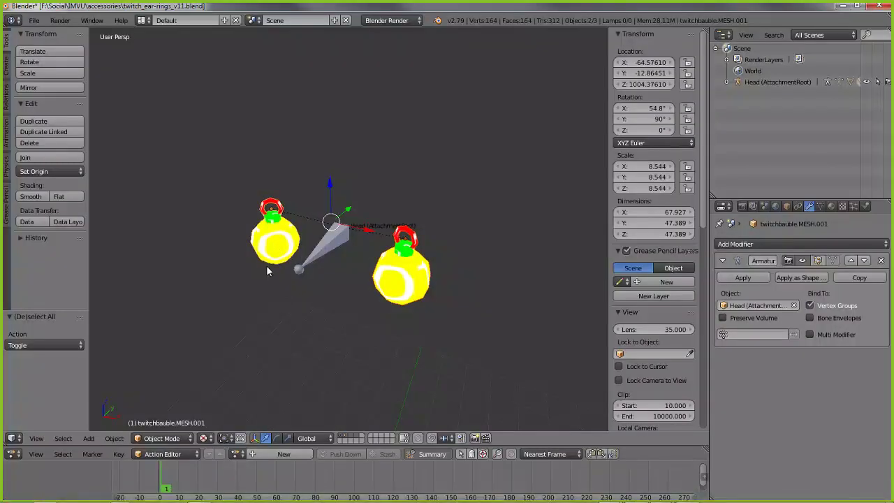
pyautogui.moveTo(267, 267); pyautogui.dragTo(313, 253, button='middle')
pyautogui.scroll(3, 314, 253)
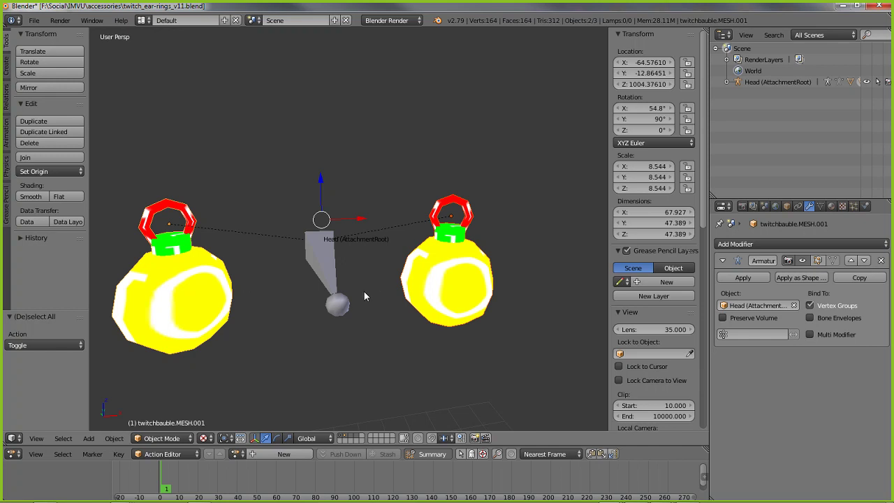
pyautogui.moveTo(442, 281)
pyautogui.mouseDown(button='middle')
pyautogui.moveTo(468, 276)
pyautogui.moveTo(433, 274)
pyautogui.mouseUp(button='middle')
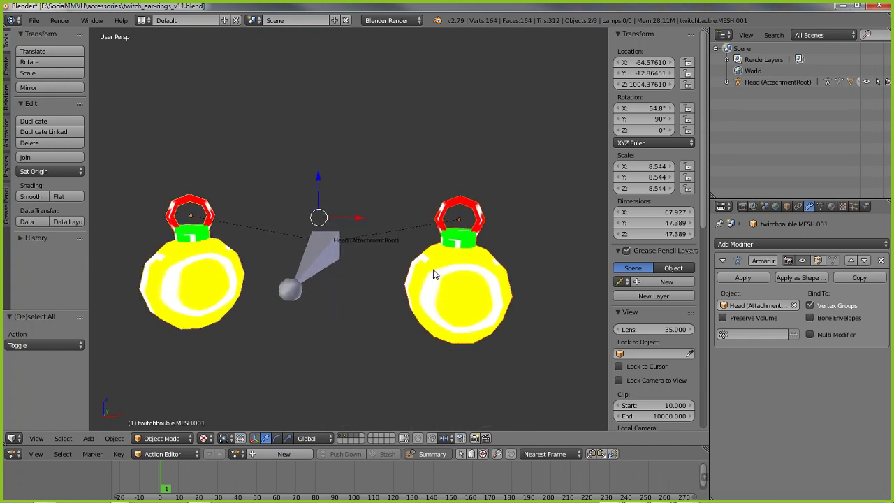
pyautogui.rightClick(213, 253)
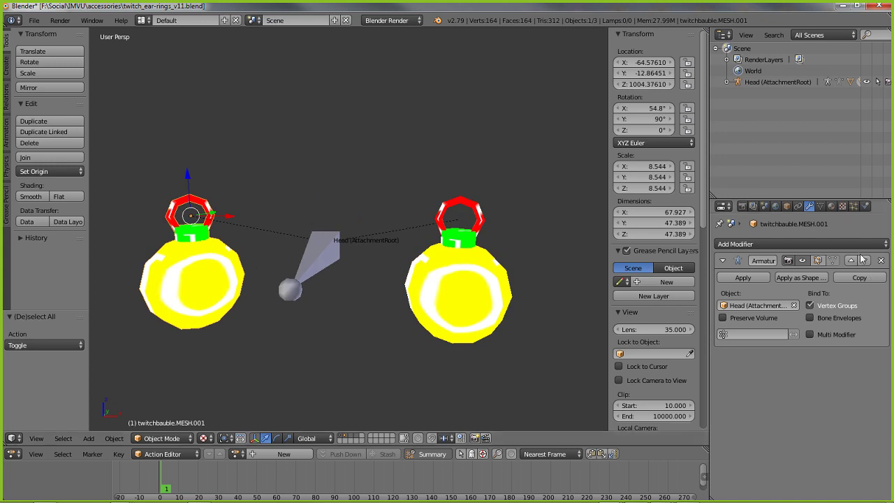
pyautogui.click(831, 207)
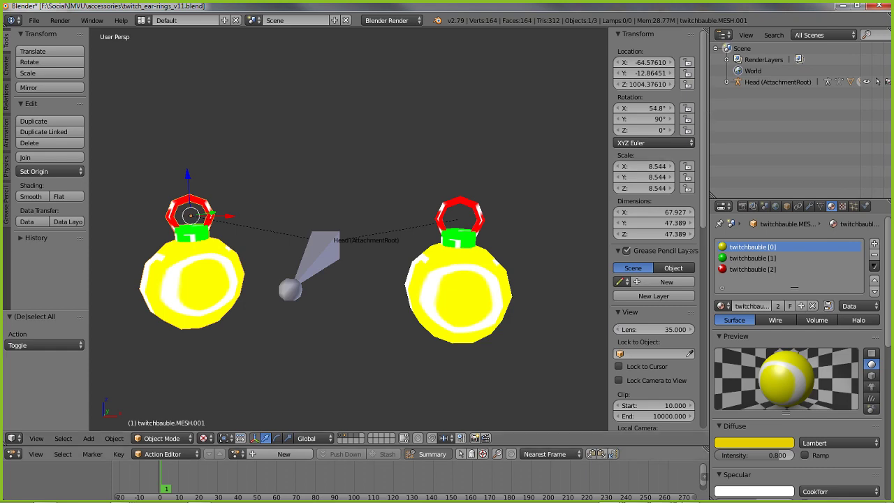
# Switch back to IMVU and examine the earrings on the avatar from the front and from behind.
pyautogui.moveTo(669, 500)
pyautogui.click(636, 498)
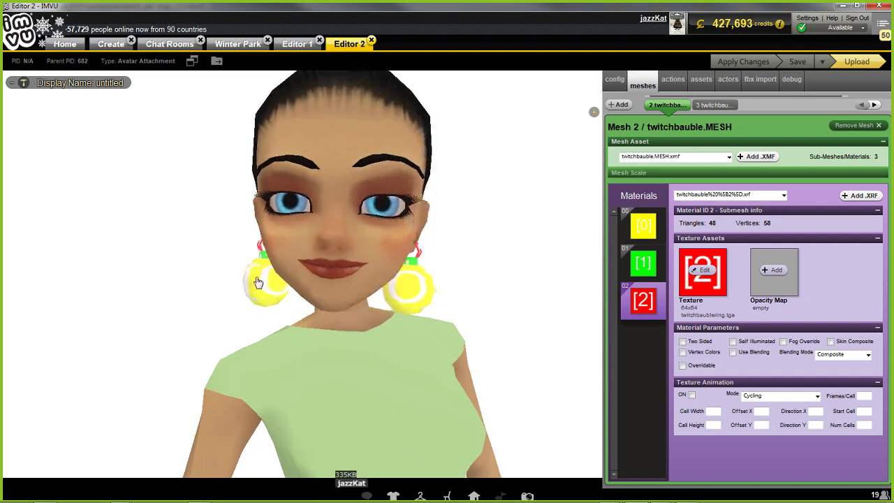
pyautogui.rightClick(421, 280)
pyautogui.click(493, 183)
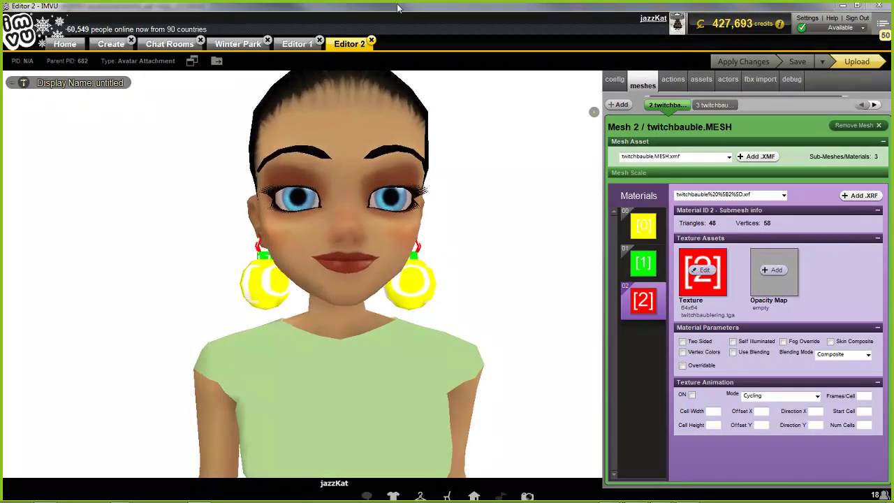
pyautogui.moveTo(523, 380); pyautogui.dragTo(293, 368)
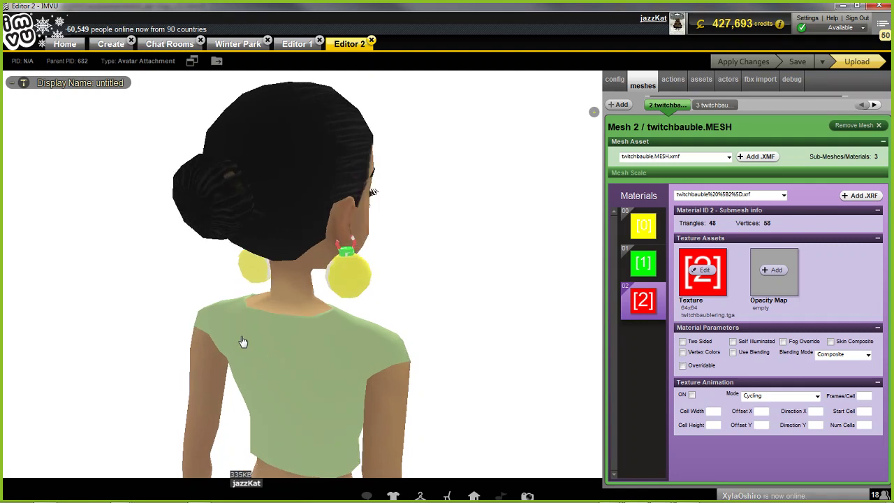
pyautogui.moveTo(174, 343); pyautogui.dragTo(419, 338)
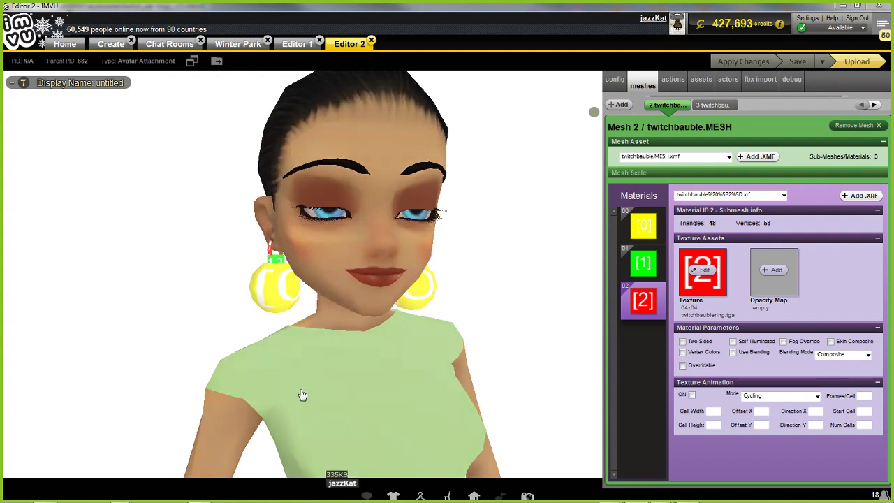
# Examine the avatar's waist, hips and hands from the front and the sides.
pyautogui.moveTo(271, 378); pyautogui.dragTo(284, 299, button='middle')
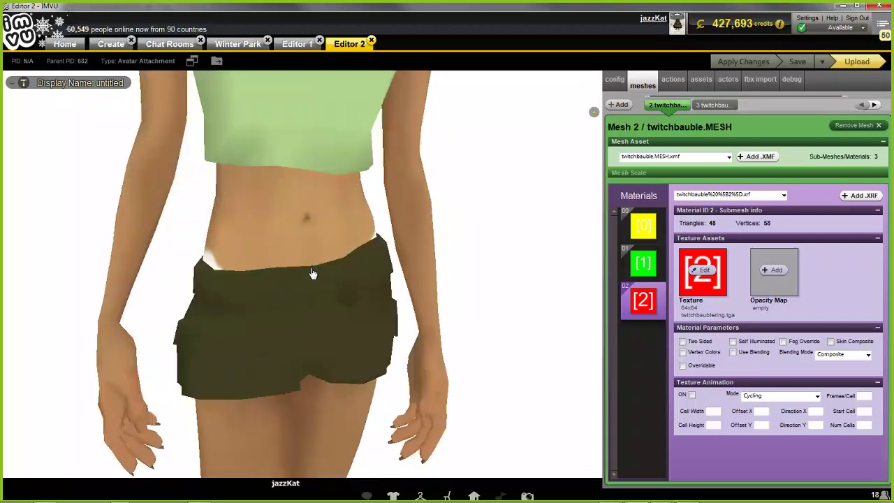
pyautogui.moveTo(312, 313); pyautogui.dragTo(312, 272, button='middle')
pyautogui.moveTo(307, 307); pyautogui.dragTo(193, 323)
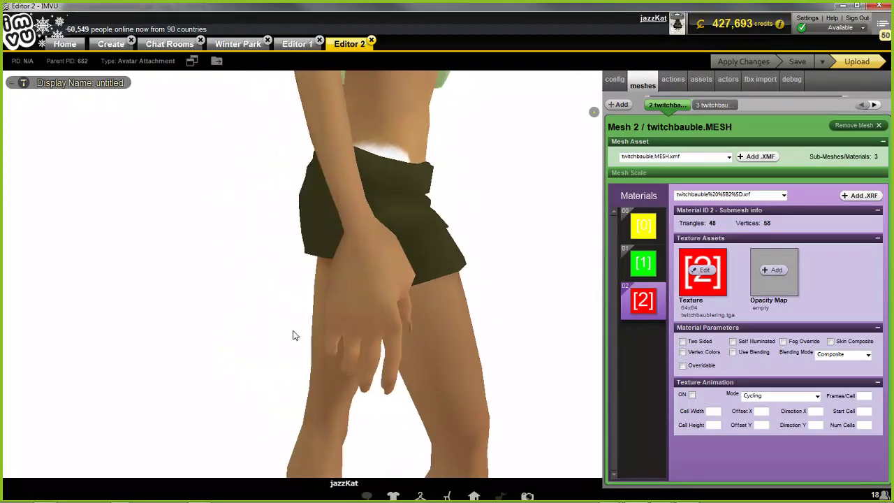
pyautogui.moveTo(263, 217); pyautogui.dragTo(315, 368, button='middle')
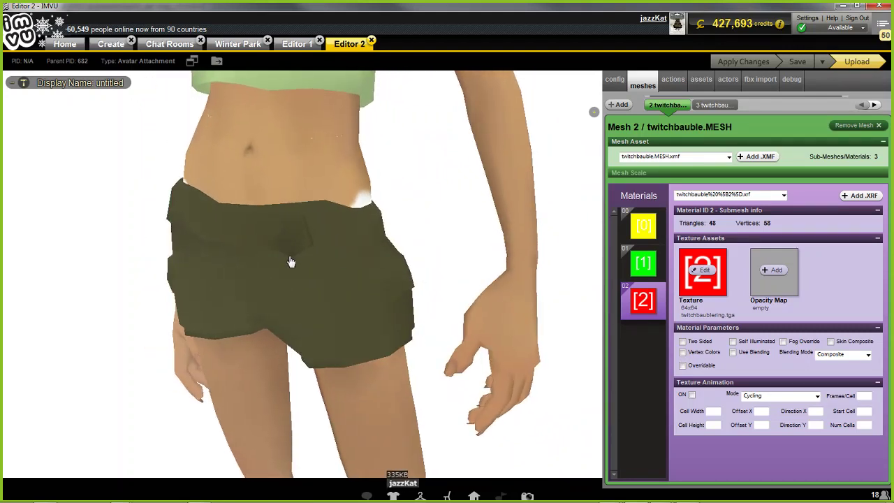
pyautogui.moveTo(224, 161); pyautogui.dragTo(226, 258, button='middle')
pyautogui.moveTo(226, 258); pyautogui.dragTo(286, 297)
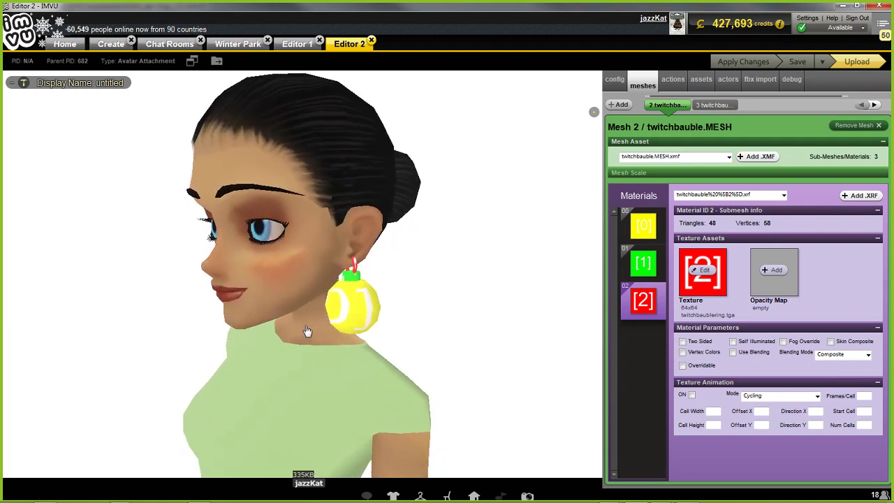
# Examine both earrings on the avatar's head from the front and from three-quarter angles on either side.
pyautogui.moveTo(173, 369); pyautogui.dragTo(227, 368)
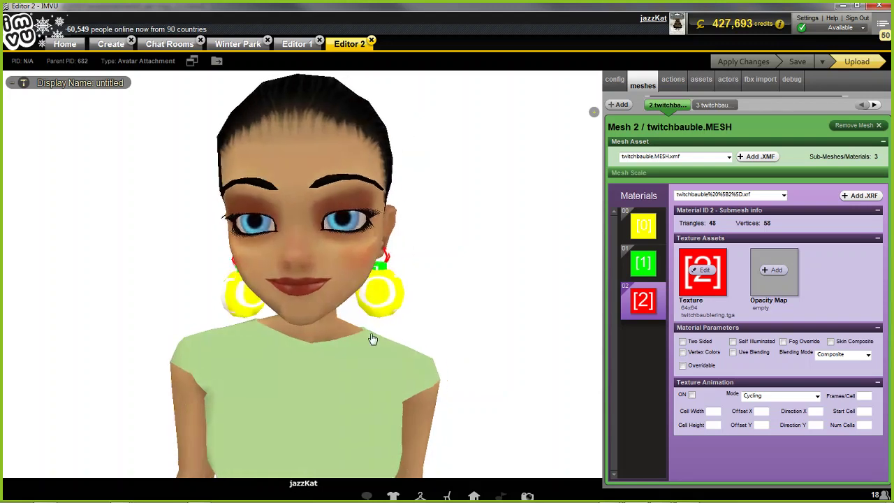
pyautogui.moveTo(301, 361); pyautogui.dragTo(282, 338)
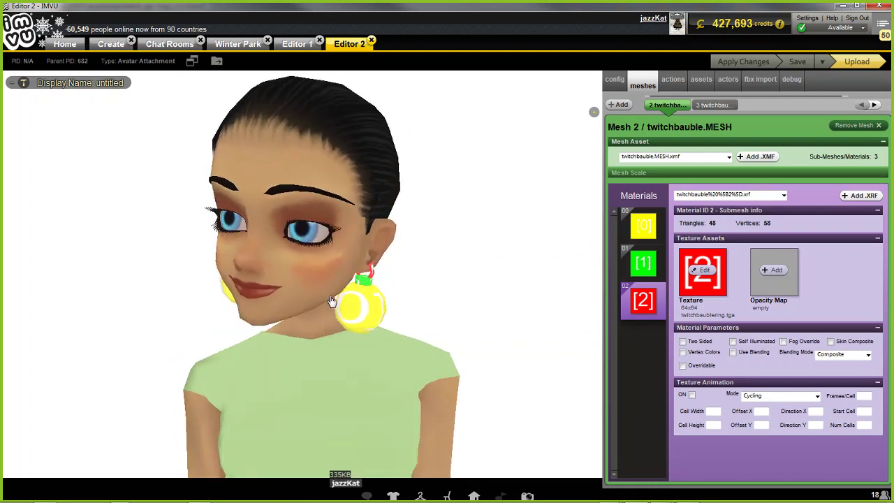
pyautogui.moveTo(270, 353); pyautogui.dragTo(279, 303)
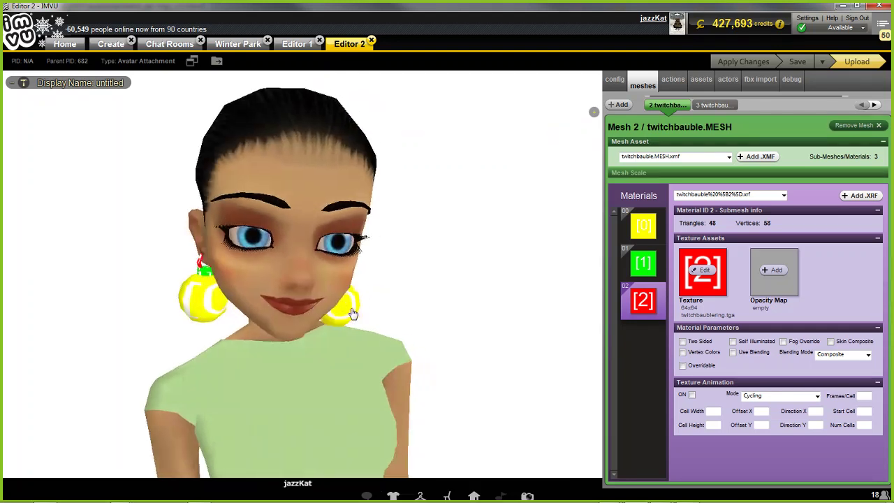
pyautogui.moveTo(355, 343); pyautogui.dragTo(383, 321)
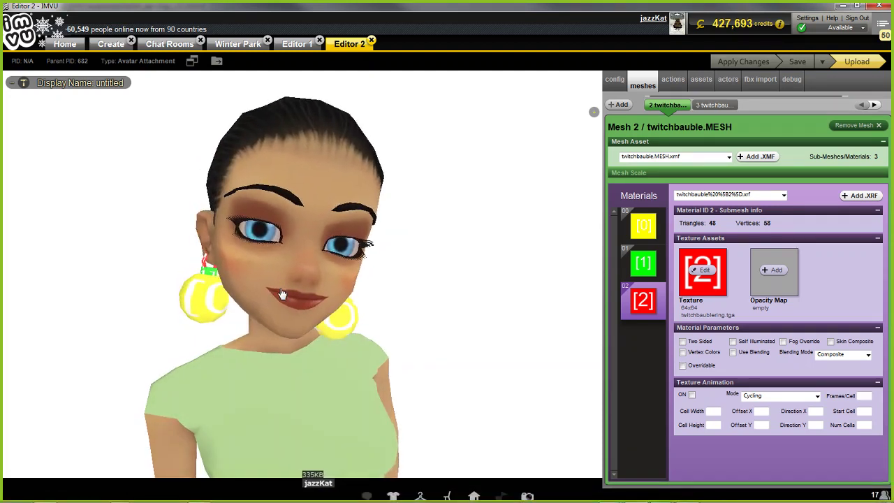
pyautogui.moveTo(224, 332); pyautogui.dragTo(203, 274)
# Switch to Corel PHOTO-PAINT and enlarge the twitchbauble_1.tga, twitchbaubletop.tga and twitchbaublering.tga windows, viewing the top texture at 300% and the ring texture at 500%.
pyautogui.moveTo(102, 489)
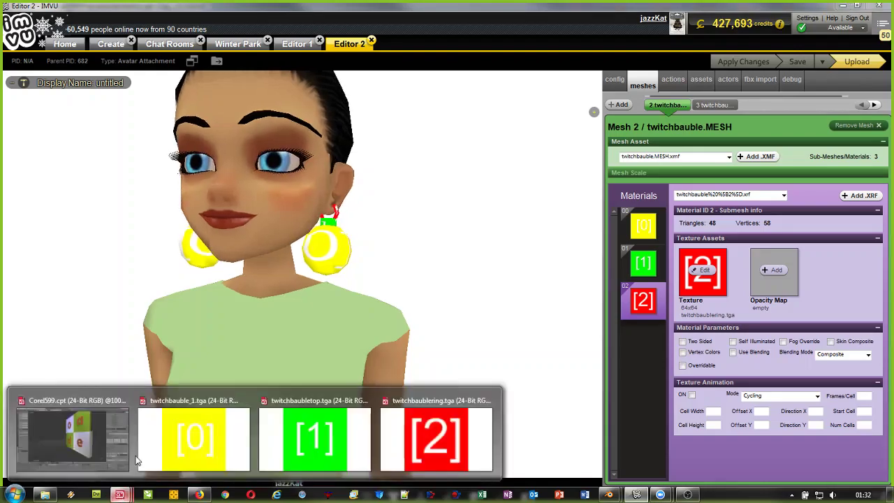
pyautogui.click(177, 445)
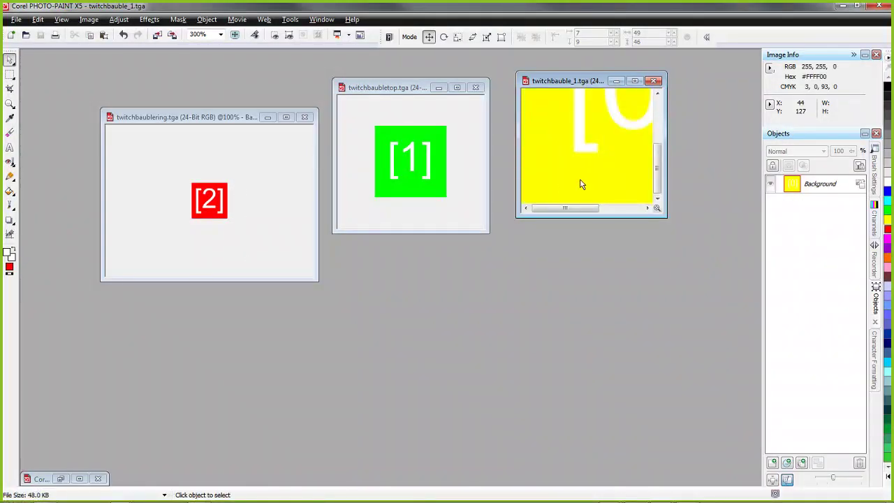
pyautogui.moveTo(666, 217); pyautogui.dragTo(758, 433)
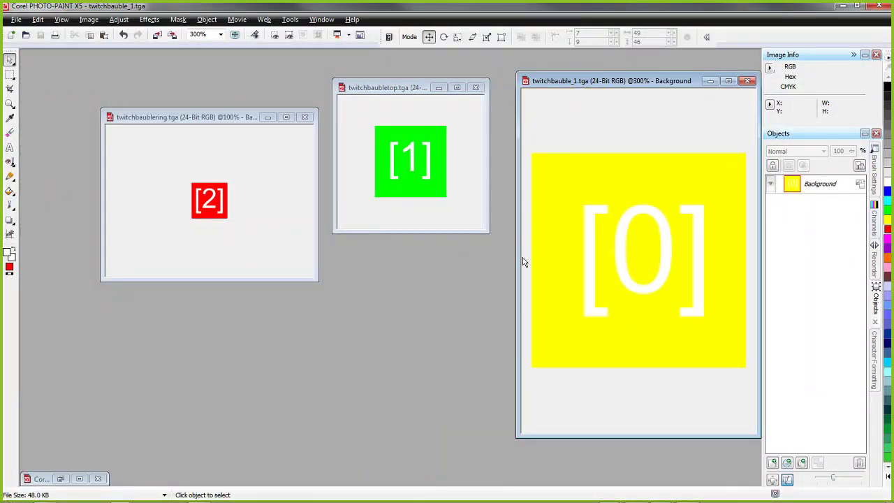
pyautogui.moveTo(489, 231); pyautogui.dragTo(621, 464)
pyautogui.scroll(2, 558, 368)
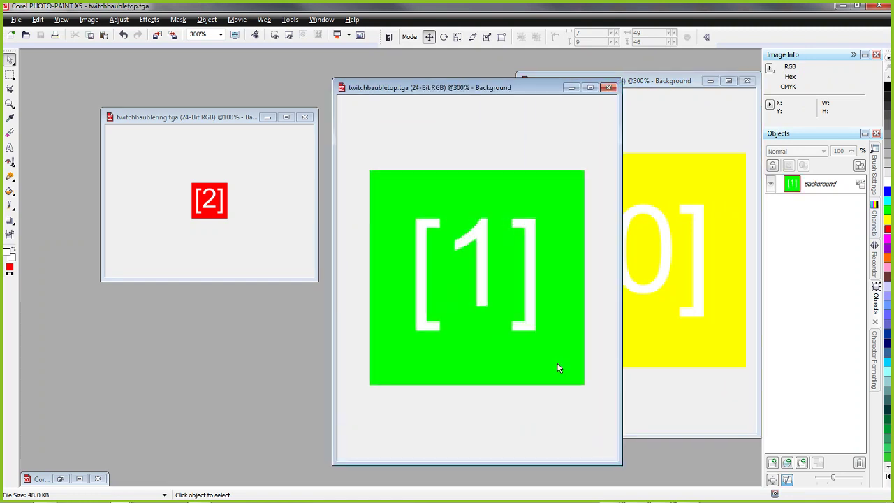
pyautogui.moveTo(206, 124); pyautogui.dragTo(135, 116)
pyautogui.moveTo(243, 274); pyautogui.dragTo(410, 440)
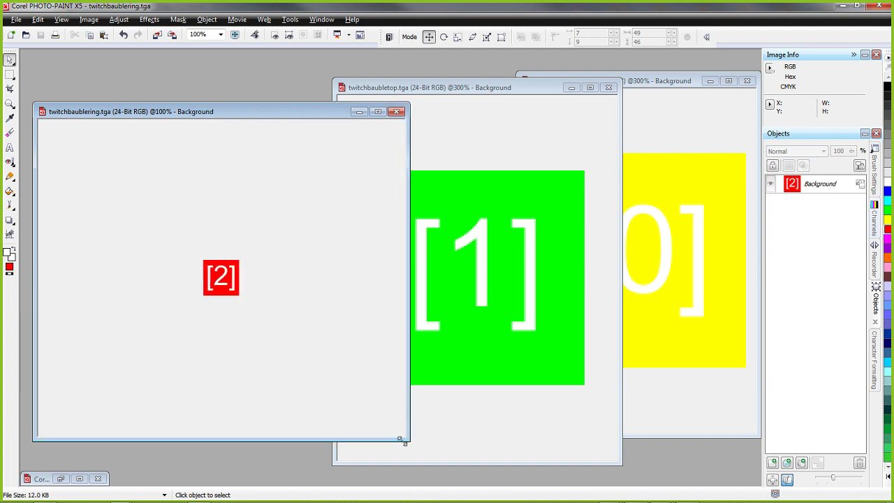
pyautogui.scroll(4, 251, 332)
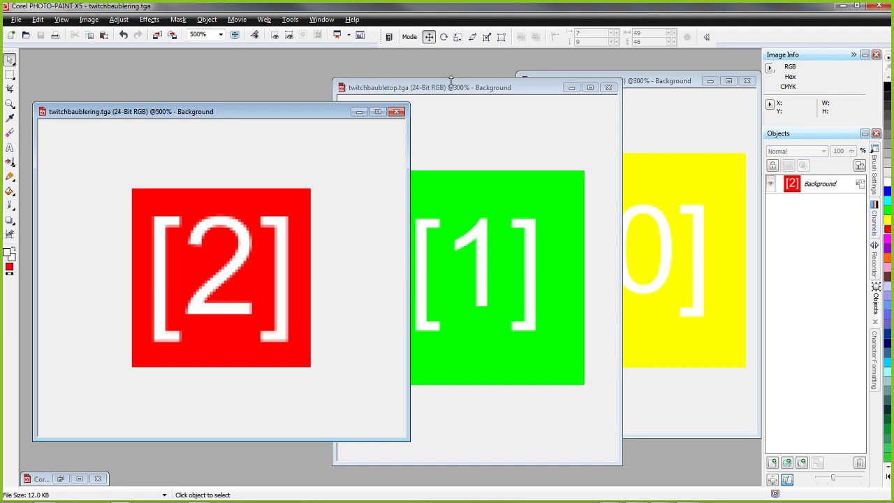
# Reposition the twitchbaubletop.tga window between the other two textures and shift the twitchbauble_1.tga window slightly inward.
pyautogui.moveTo(460, 90); pyautogui.dragTo(467, 87)
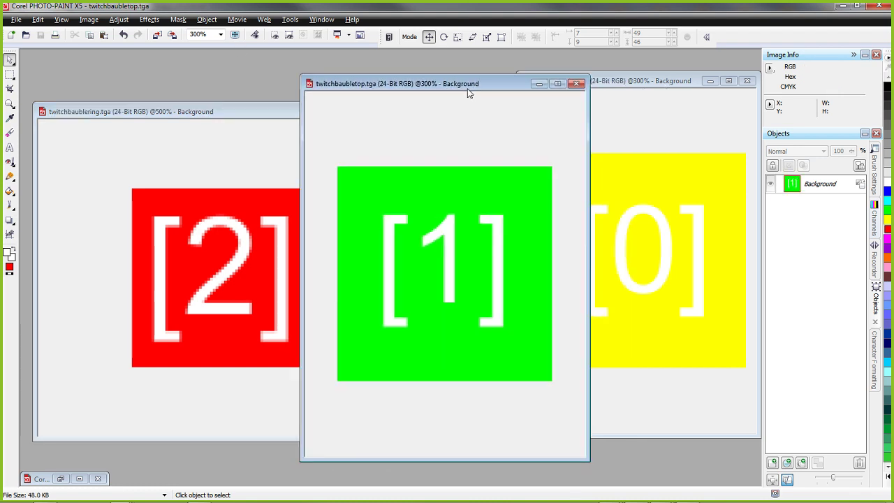
pyautogui.click(618, 81)
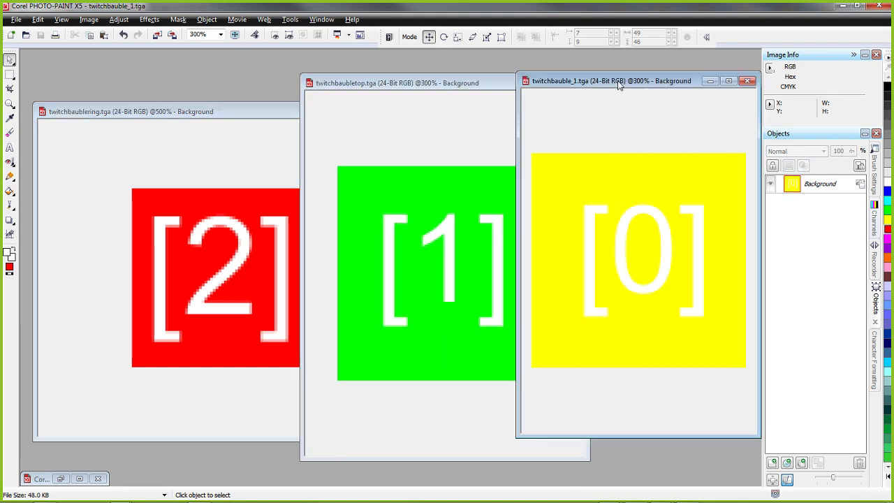
pyautogui.moveTo(618, 81); pyautogui.dragTo(607, 88)
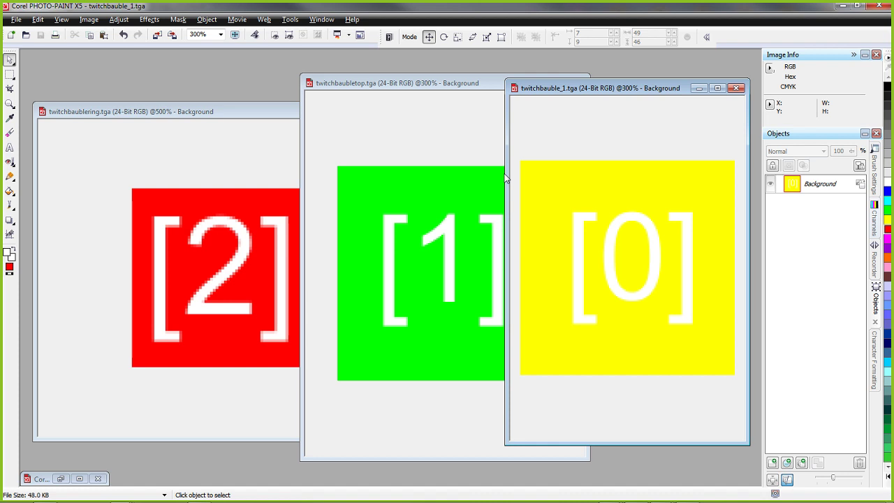
# Shrink the twitchbaubletop.tga and twitchbaublering.tga windows to fit closely around their textures and arrange them side by side.
pyautogui.click(419, 85)
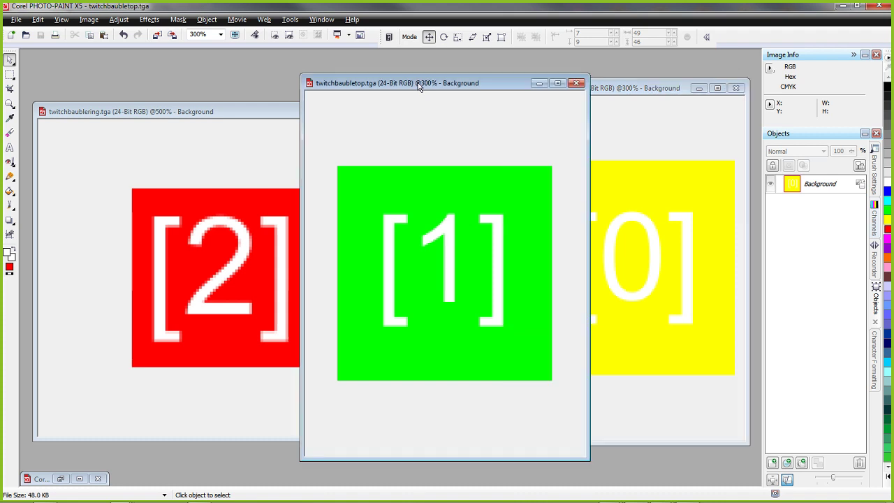
pyautogui.moveTo(420, 88); pyautogui.dragTo(410, 89)
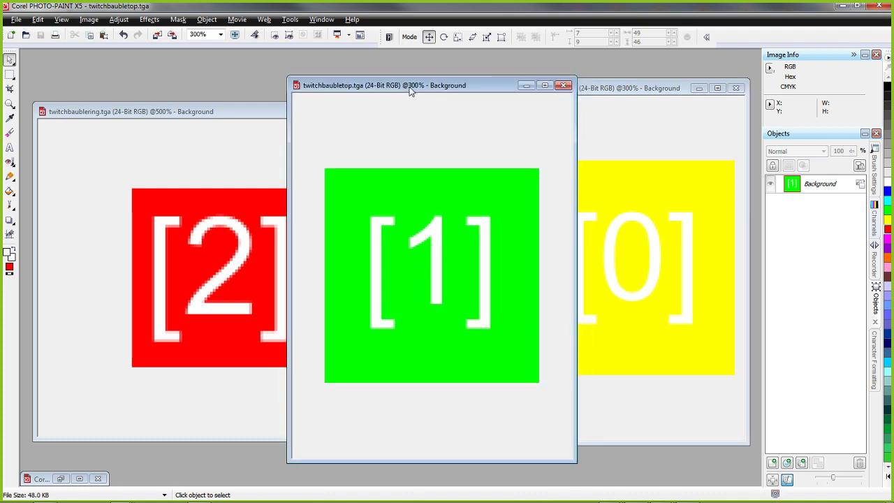
pyautogui.moveTo(577, 176); pyautogui.dragTo(534, 176)
pyautogui.moveTo(397, 78); pyautogui.dragTo(408, 167)
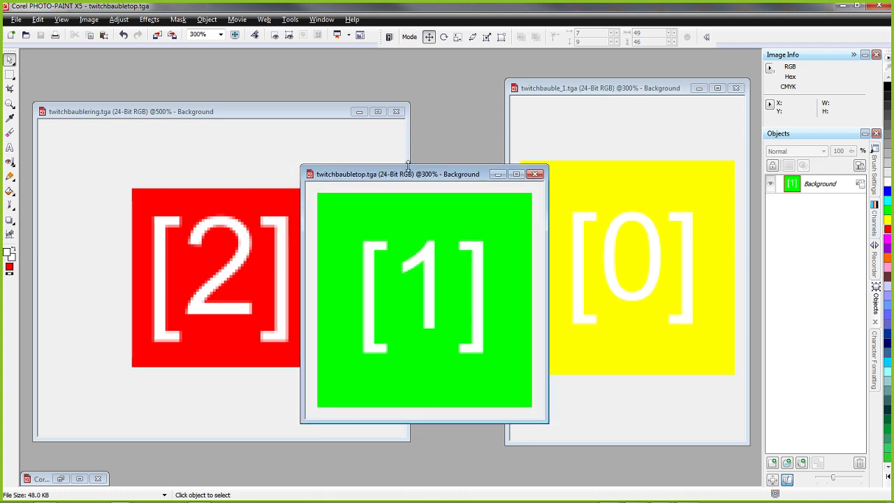
pyautogui.click(229, 110)
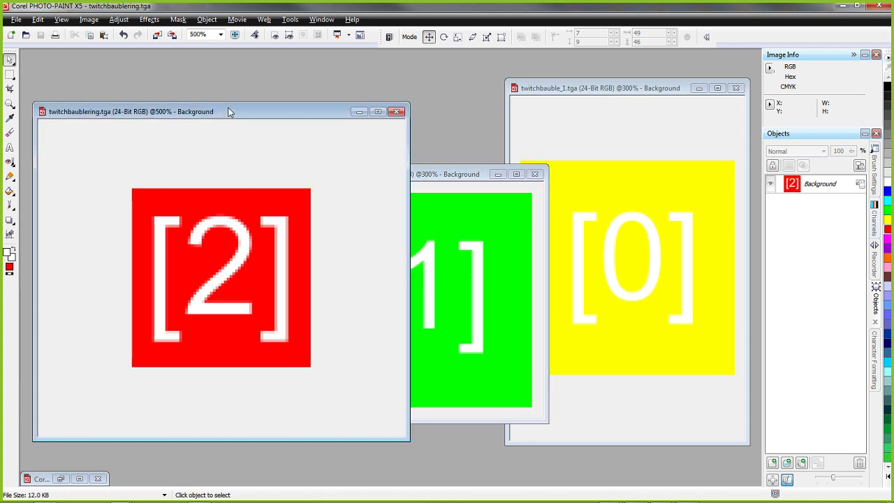
pyautogui.moveTo(410, 151); pyautogui.dragTo(246, 137)
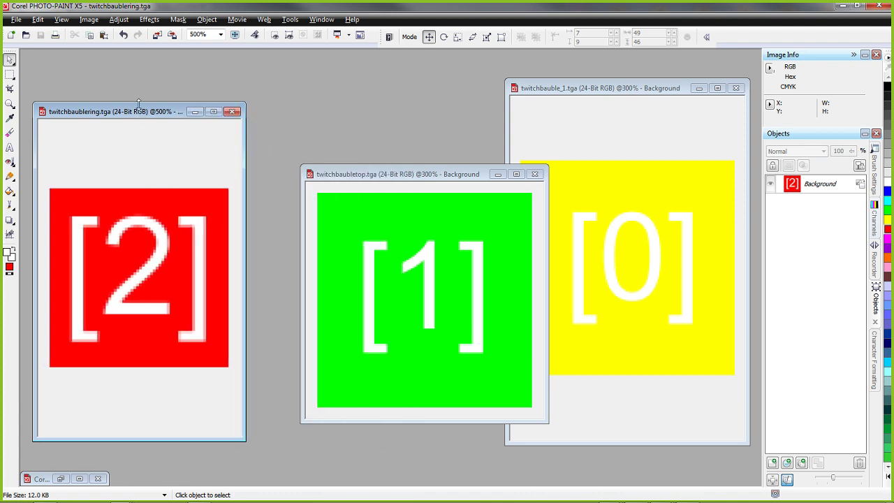
pyautogui.moveTo(140, 102); pyautogui.dragTo(190, 187)
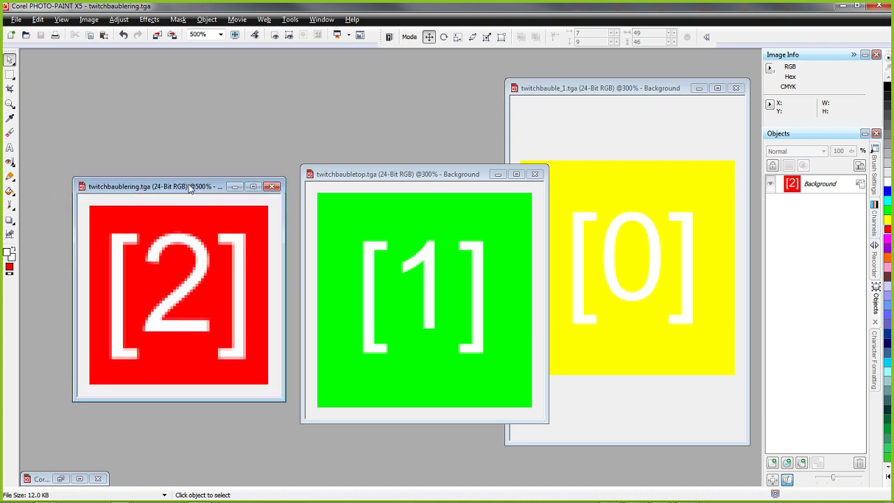
# Shrink the twitchbauble_1.tga window closely around its texture and spread the three texture windows apart in the order ring, top, bauble.
pyautogui.moveTo(506, 79); pyautogui.dragTo(497, 176)
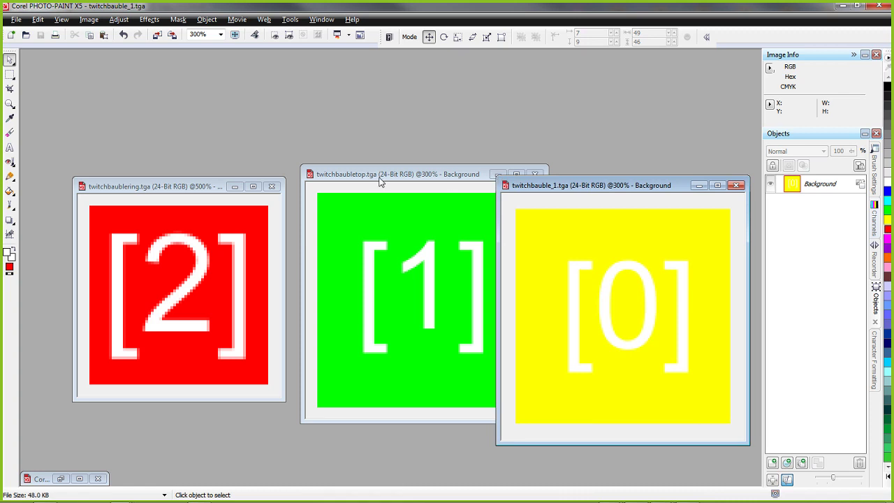
pyautogui.click(180, 180)
pyautogui.moveTo(186, 186); pyautogui.dragTo(141, 194)
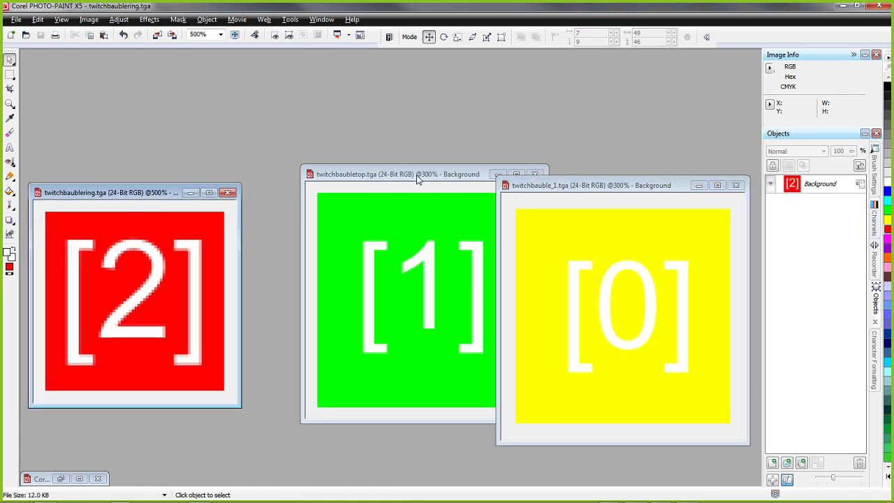
pyautogui.moveTo(424, 176); pyautogui.dragTo(374, 170)
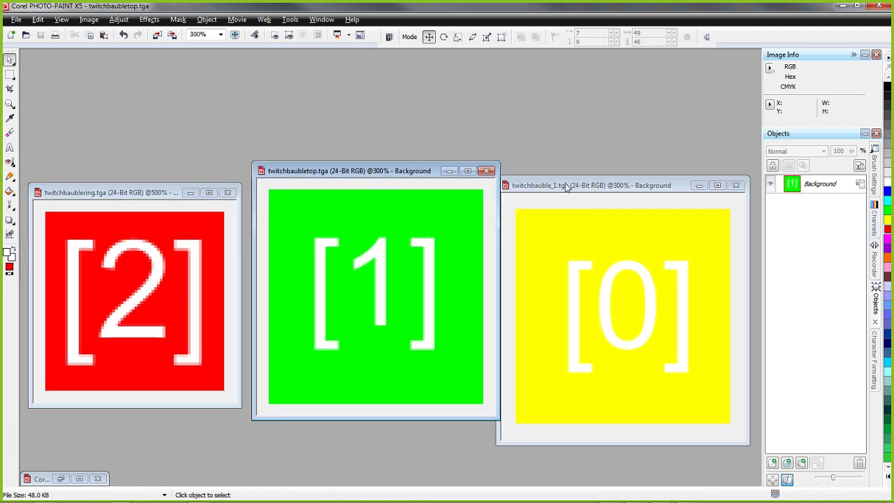
pyautogui.moveTo(567, 187); pyautogui.dragTo(581, 170)
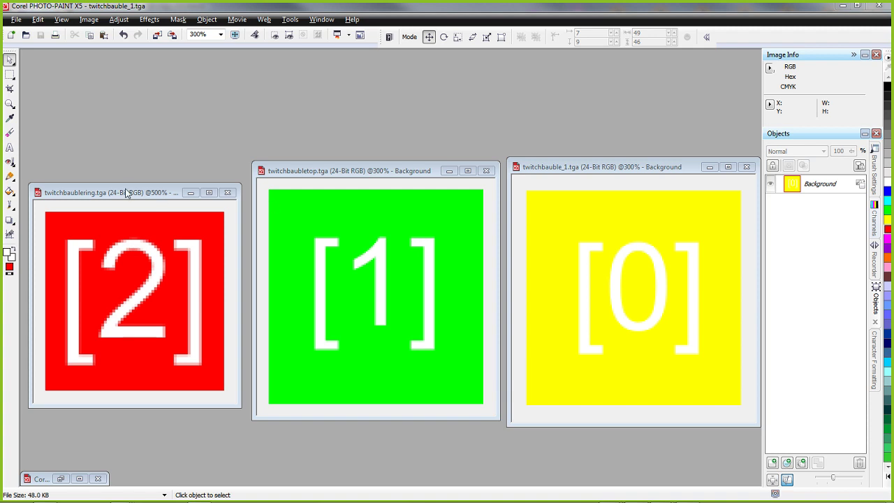
# Nudge the twitchbaublering.tga, twitchbaubletop.tga and twitchbauble_1.tga windows slightly to even out the gaps between them.
pyautogui.moveTo(129, 193); pyautogui.dragTo(123, 189)
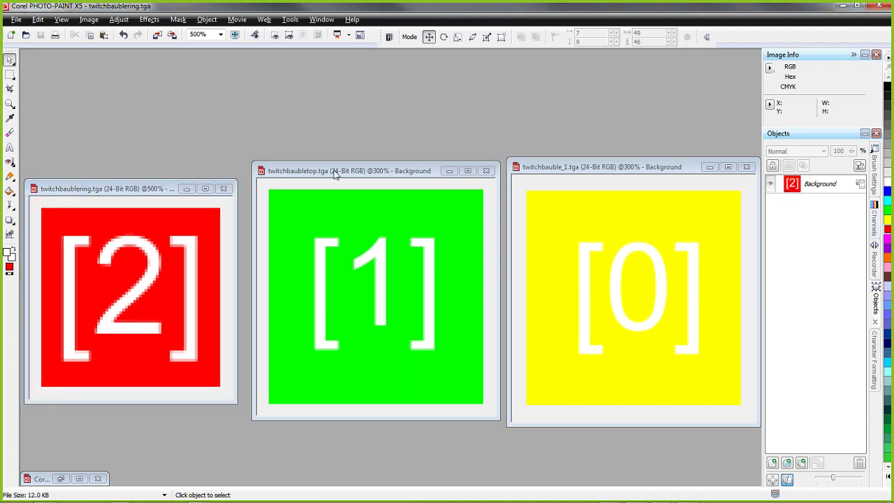
pyautogui.moveTo(337, 174); pyautogui.dragTo(328, 171)
pyautogui.moveTo(588, 169); pyautogui.dragTo(582, 165)
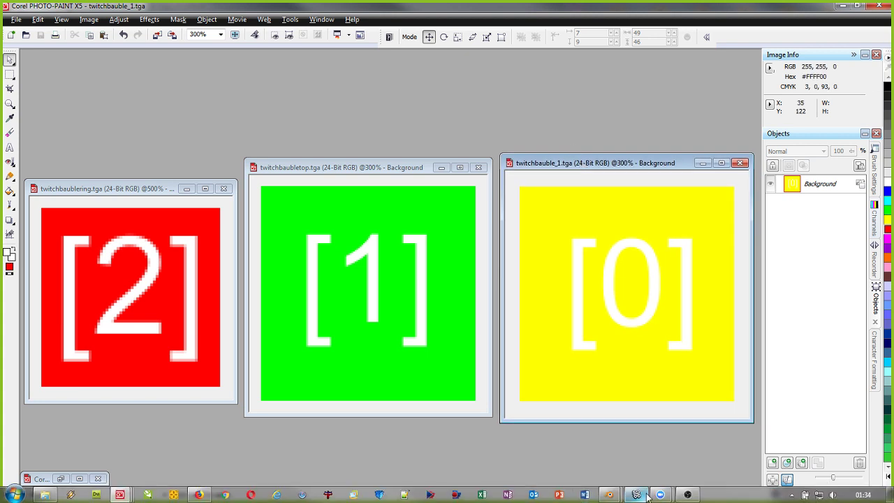
# Switch to the IMVU editor and view the avatar wearing both earrings from the front.
pyautogui.click(629, 496)
pyautogui.moveTo(279, 389); pyautogui.dragTo(256, 370)
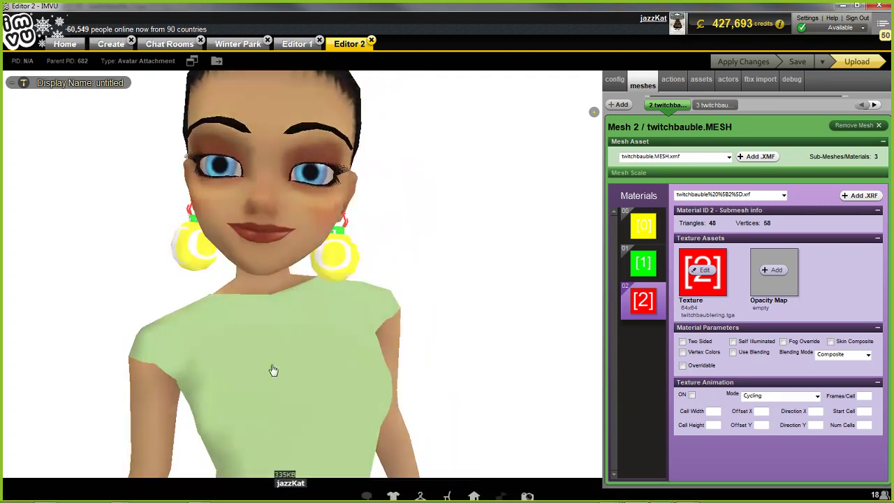